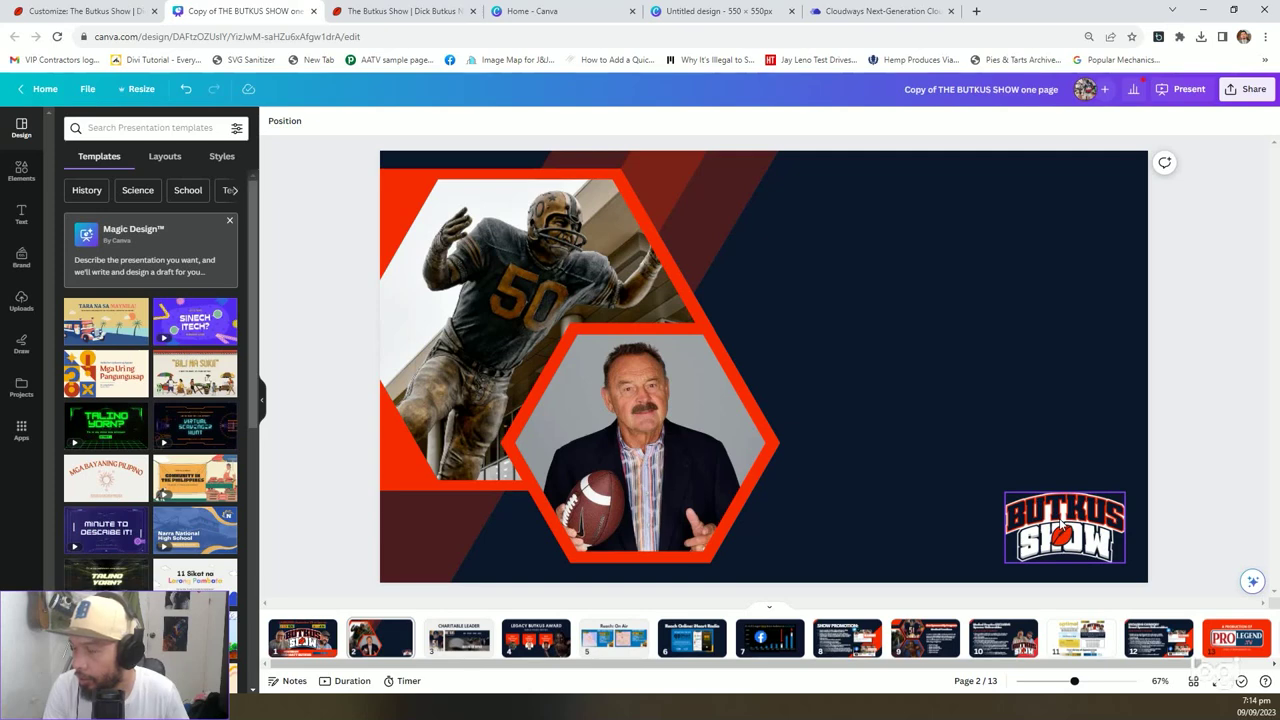
Delete the Butkus Show logo from page 2 of the design, keeping the hexagon photos and background.
{"action": "left_click", "coordinate": [1060, 527]}
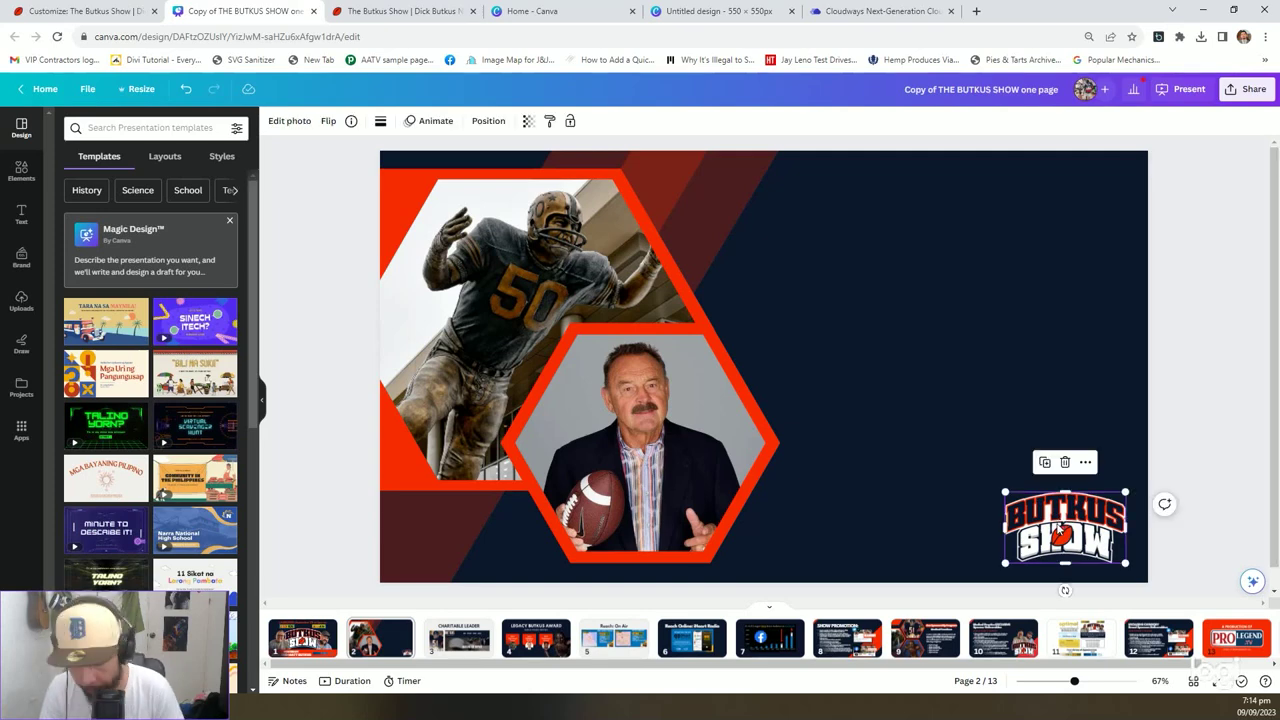
{"action": "key", "text": "Delete"}
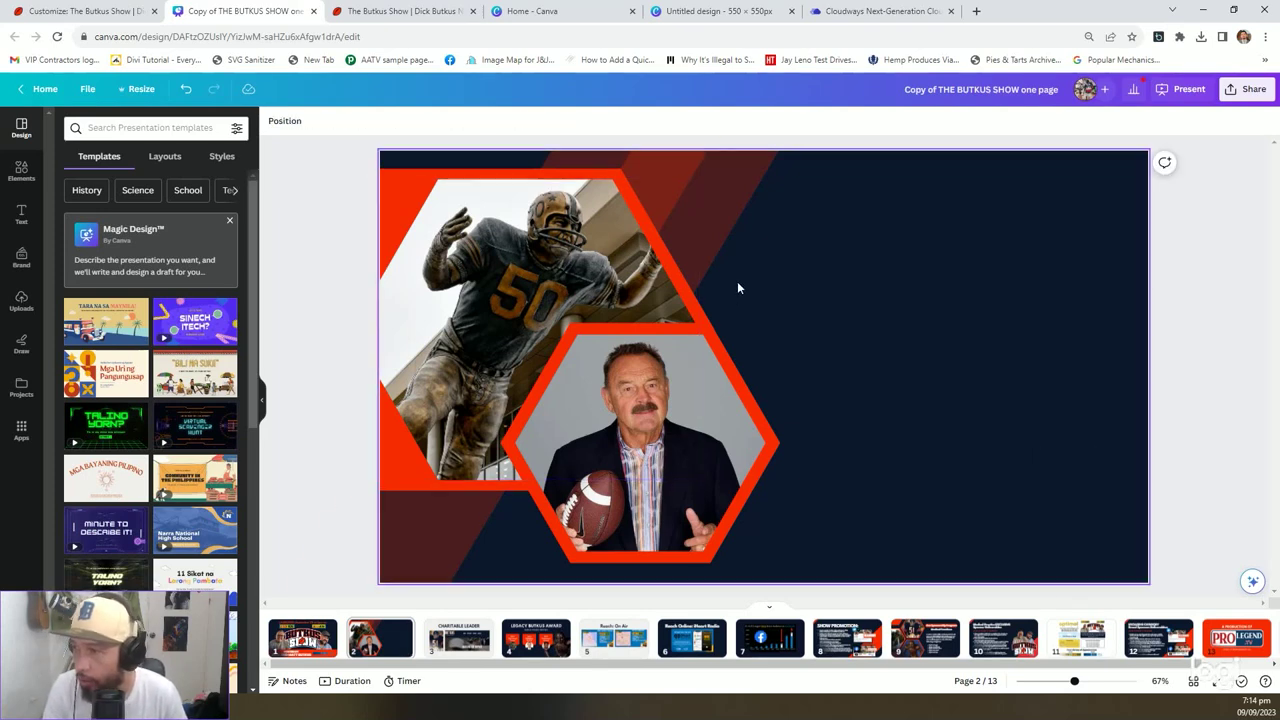
{"action": "left_click", "coordinate": [872, 245]}
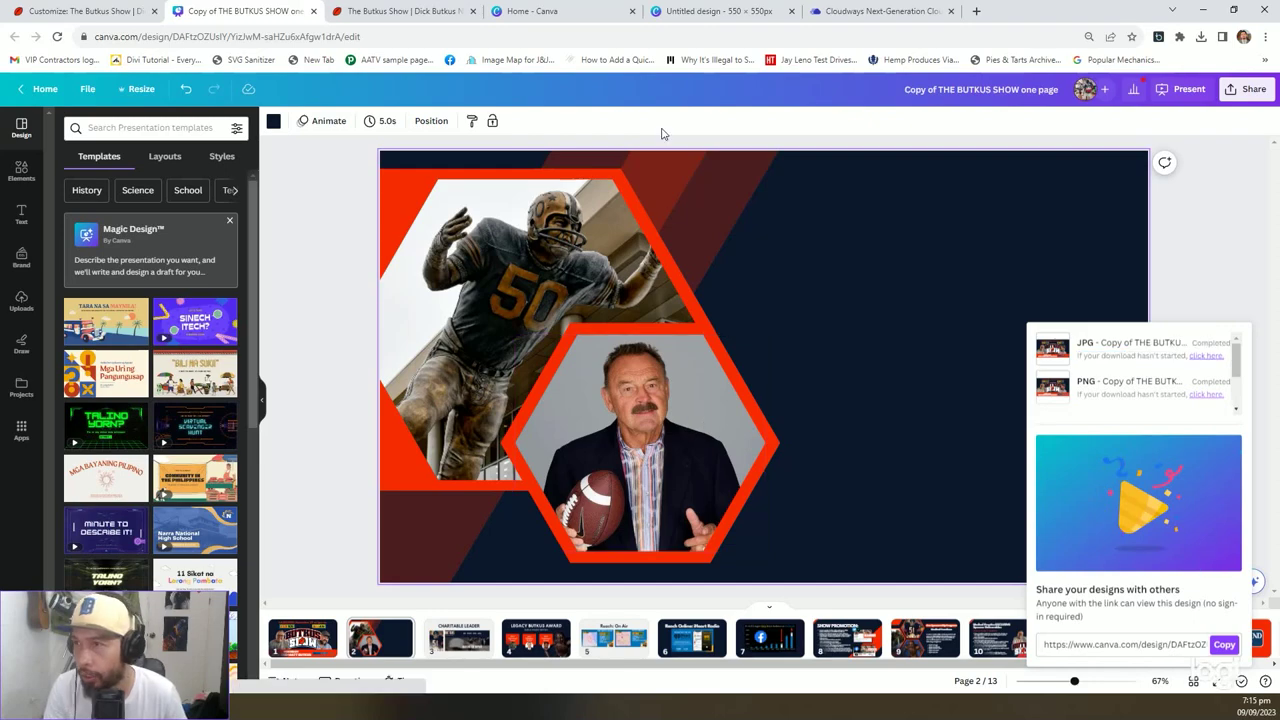
{"action": "left_click", "coordinate": [400, 11]}
{"action": "scroll", "coordinate": [757, 395], "scroll_direction": "down", "scroll_amount": 1}
{"action": "scroll", "coordinate": [757, 395], "scroll_direction": "up", "scroll_amount": 1}
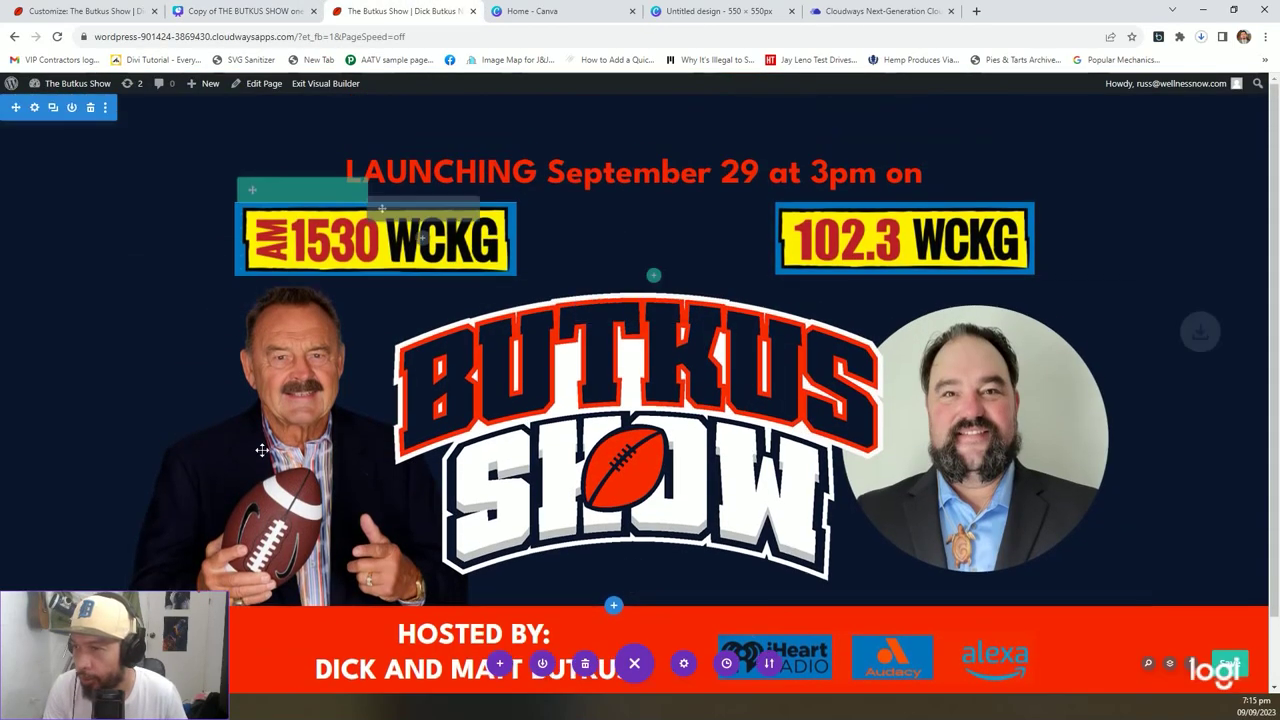
{"action": "key", "text": "alt+Tab"}
{"action": "key", "text": "alt+Tab"}
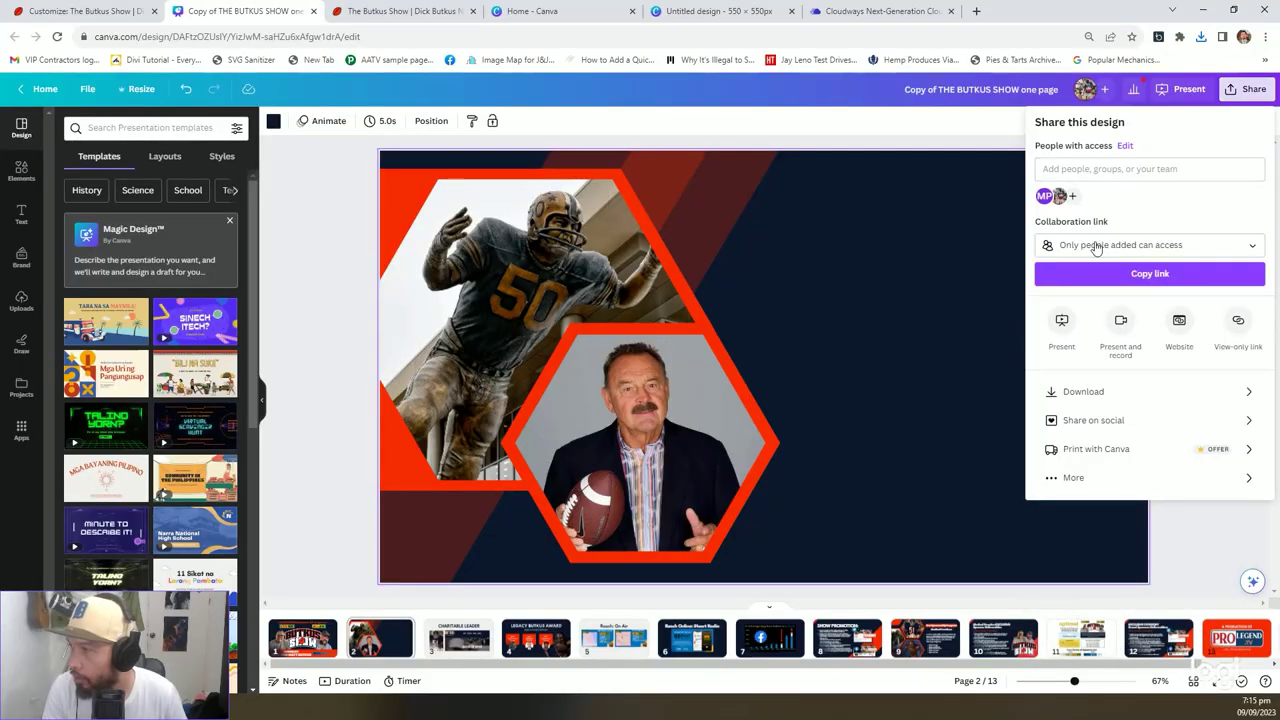
Download only page 2 of the design as a JPG at size 1 and quality 100.
{"action": "left_click", "coordinate": [1076, 397]}
{"action": "left_click", "coordinate": [1183, 316]}
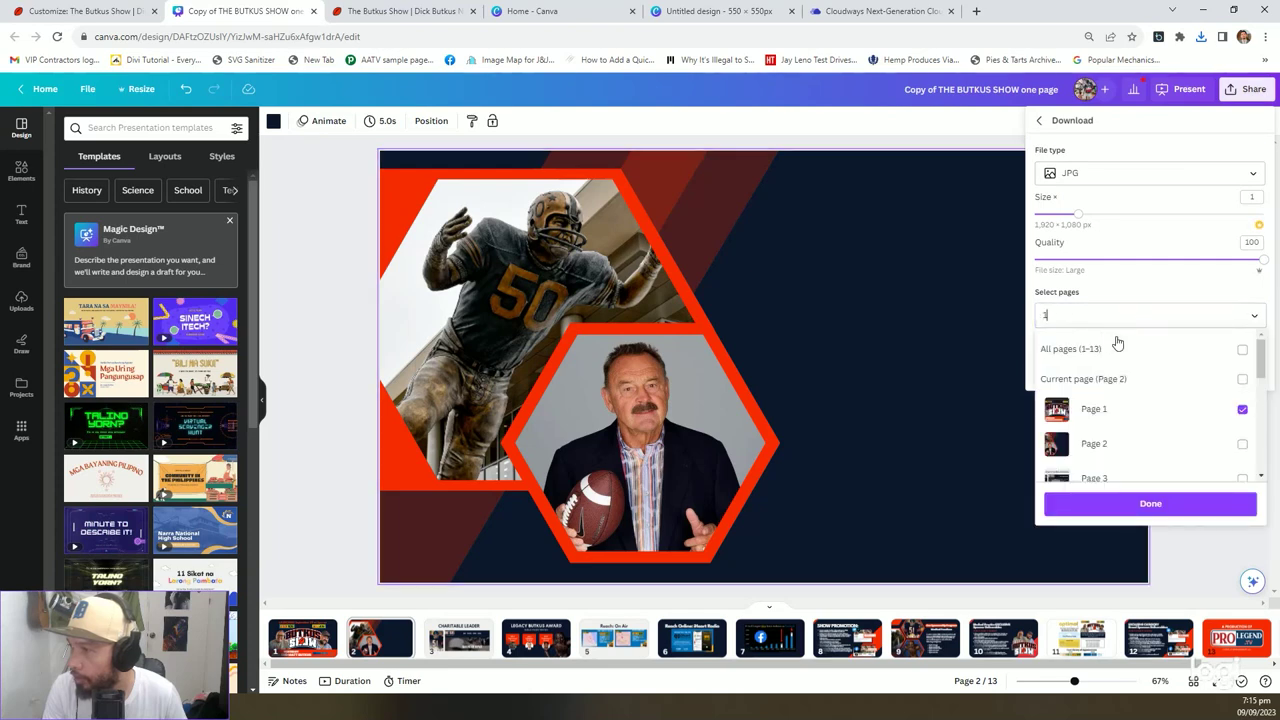
{"action": "left_click", "coordinate": [1242, 410]}
{"action": "left_click", "coordinate": [1243, 412]}
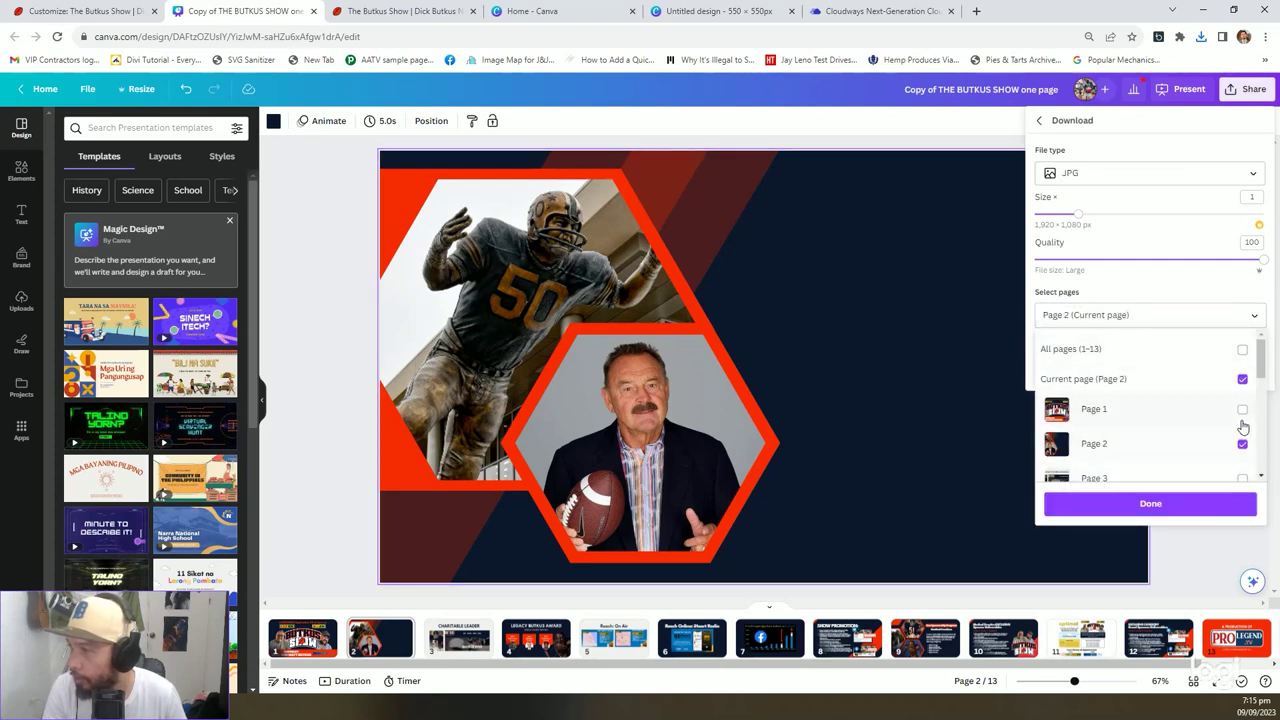
{"action": "left_click", "coordinate": [1238, 504]}
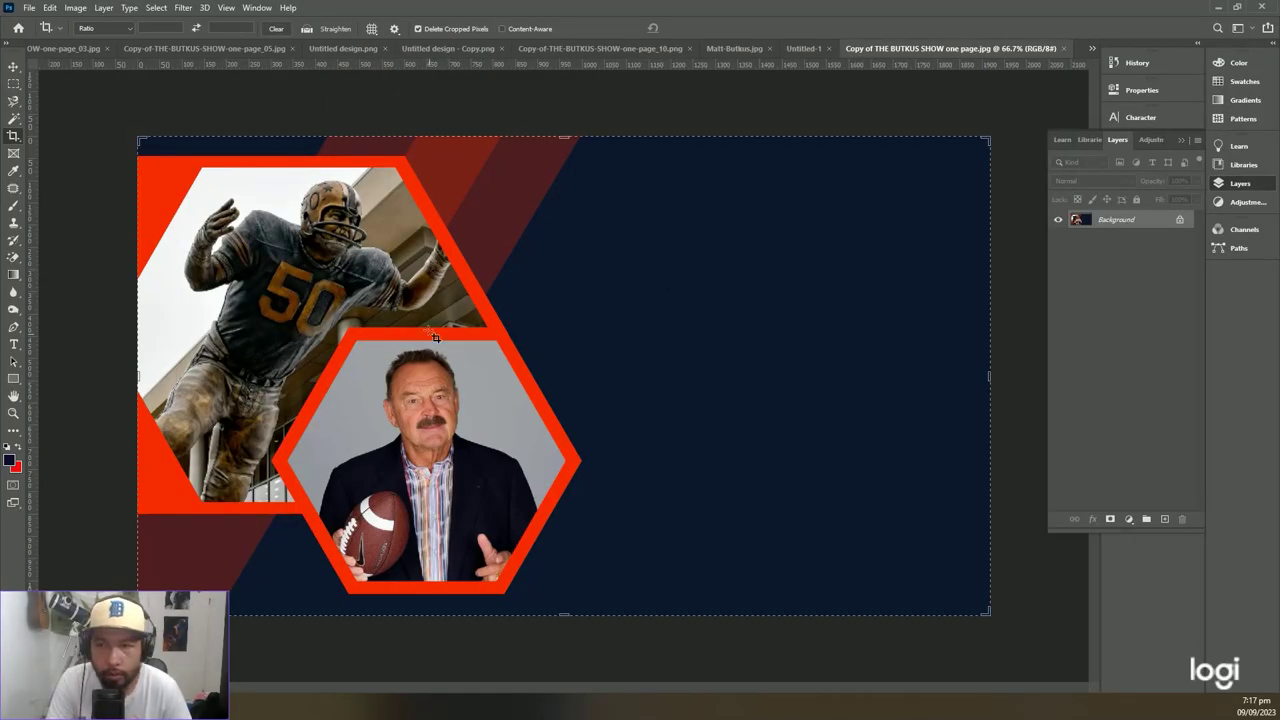
In Photoshop, crop the image to about 1010 × 1080 px around the hexagon photos and resize it to 700 px wide at 72 pixels/inch.
{"action": "left_click_drag", "start_coordinate": [138, 137], "coordinate": [596, 672]}
{"action": "key", "text": "Return"}
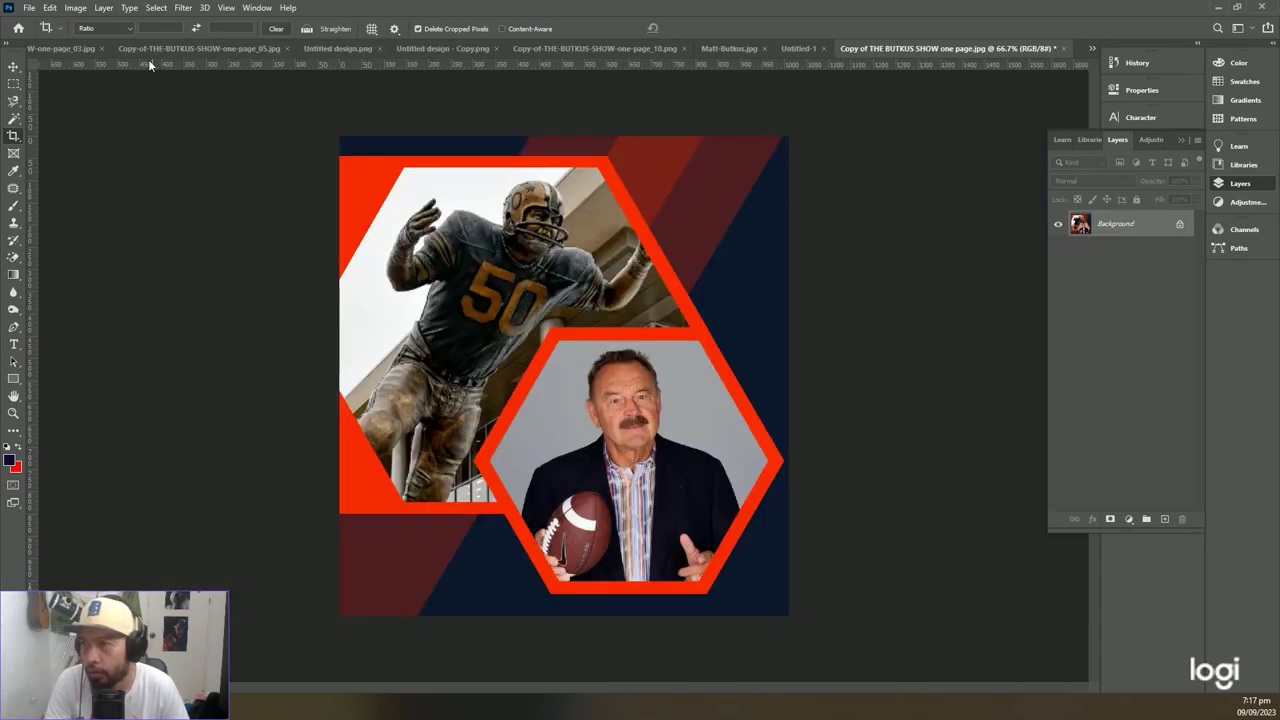
{"action": "left_click", "coordinate": [88, 8]}
{"action": "left_click", "coordinate": [103, 107]}
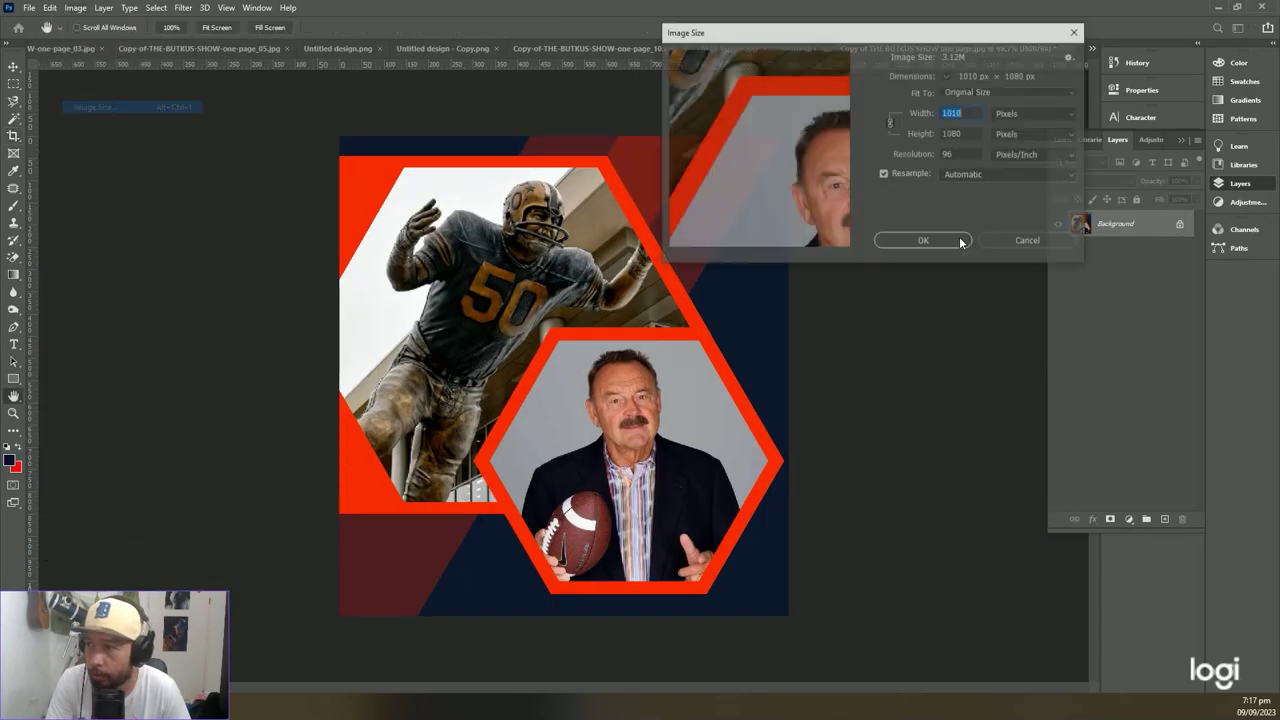
{"action": "type", "text": "72"}
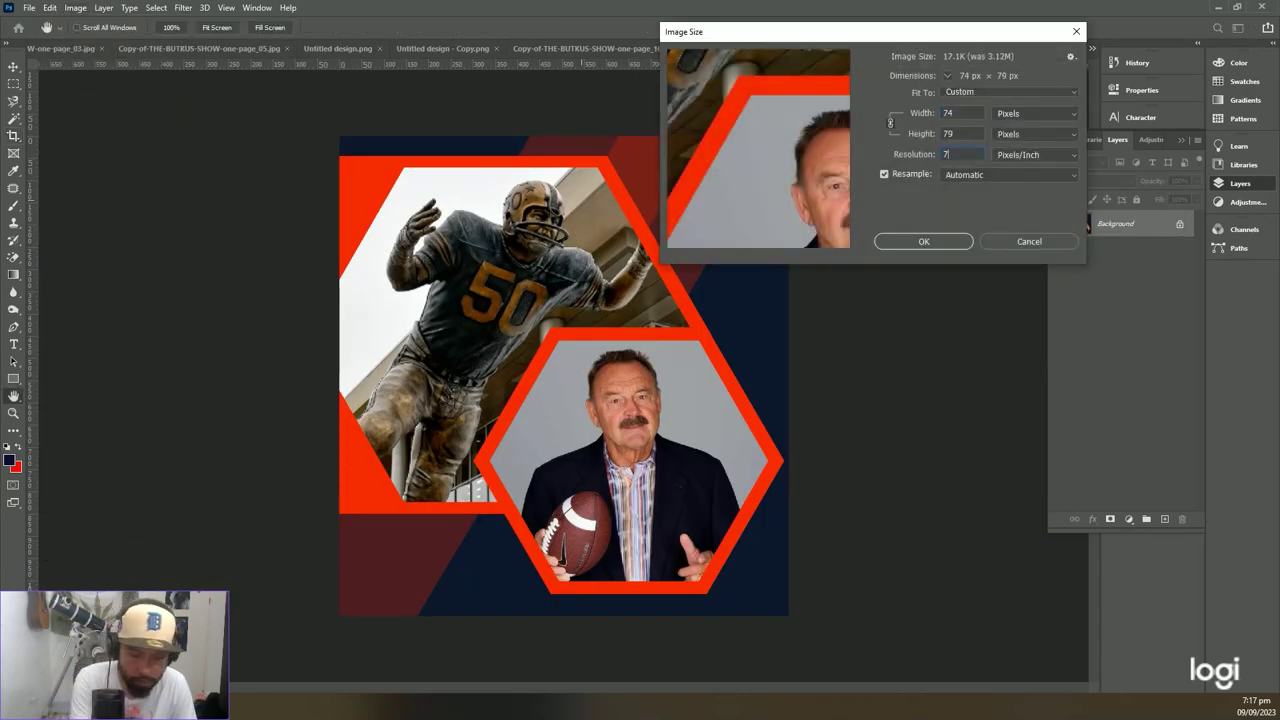
{"action": "left_click", "coordinate": [968, 111]}
{"action": "type", "text": "700"}
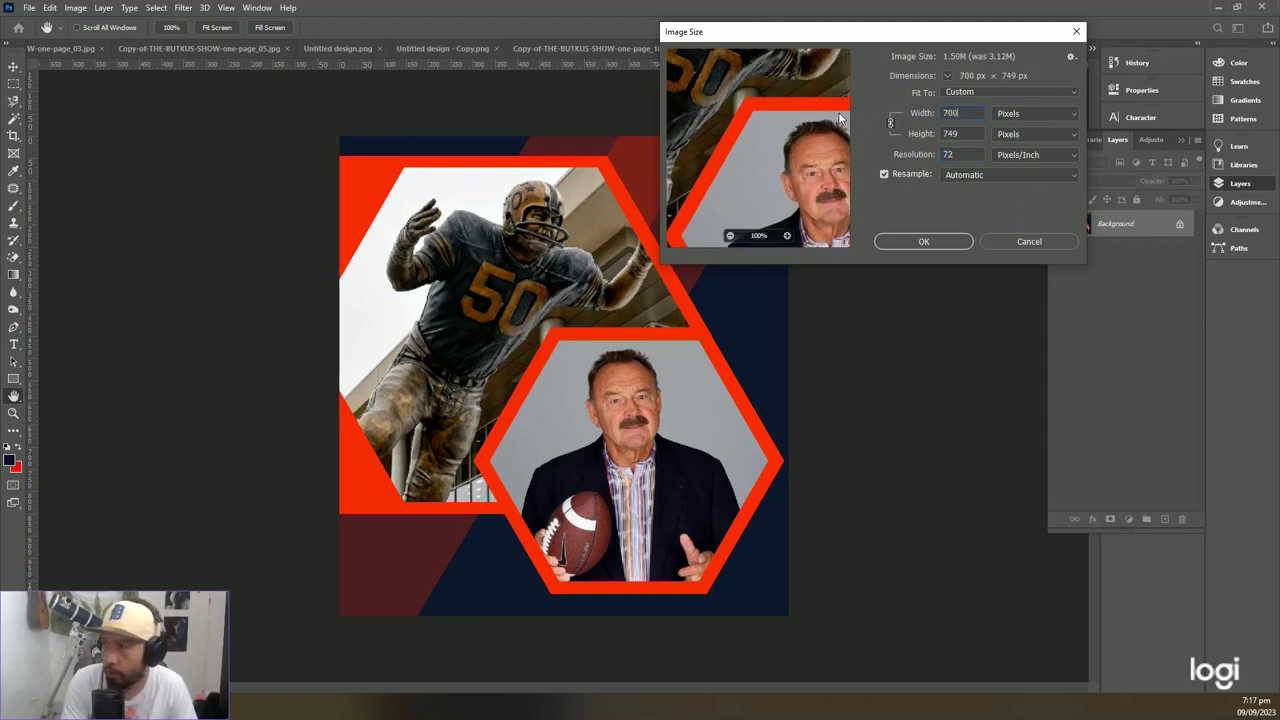
{"action": "key", "text": "Return"}
{"action": "key", "text": "c"}
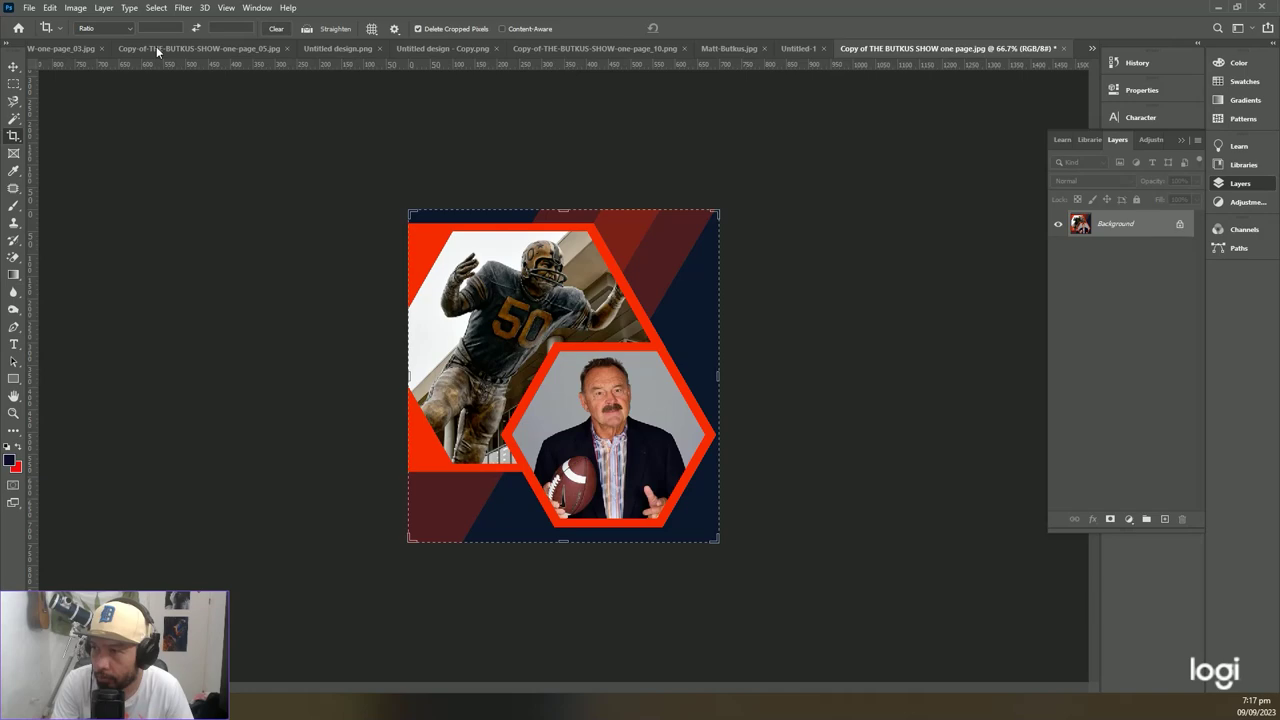
Save the image for web as a maximum-quality JPEG named Dick-Butkus-statue-and-profile-photo in the butkus images folder.
{"action": "left_click", "coordinate": [29, 7]}
{"action": "mouse_move", "coordinate": [67, 202]}
{"action": "left_click", "coordinate": [222, 257]}
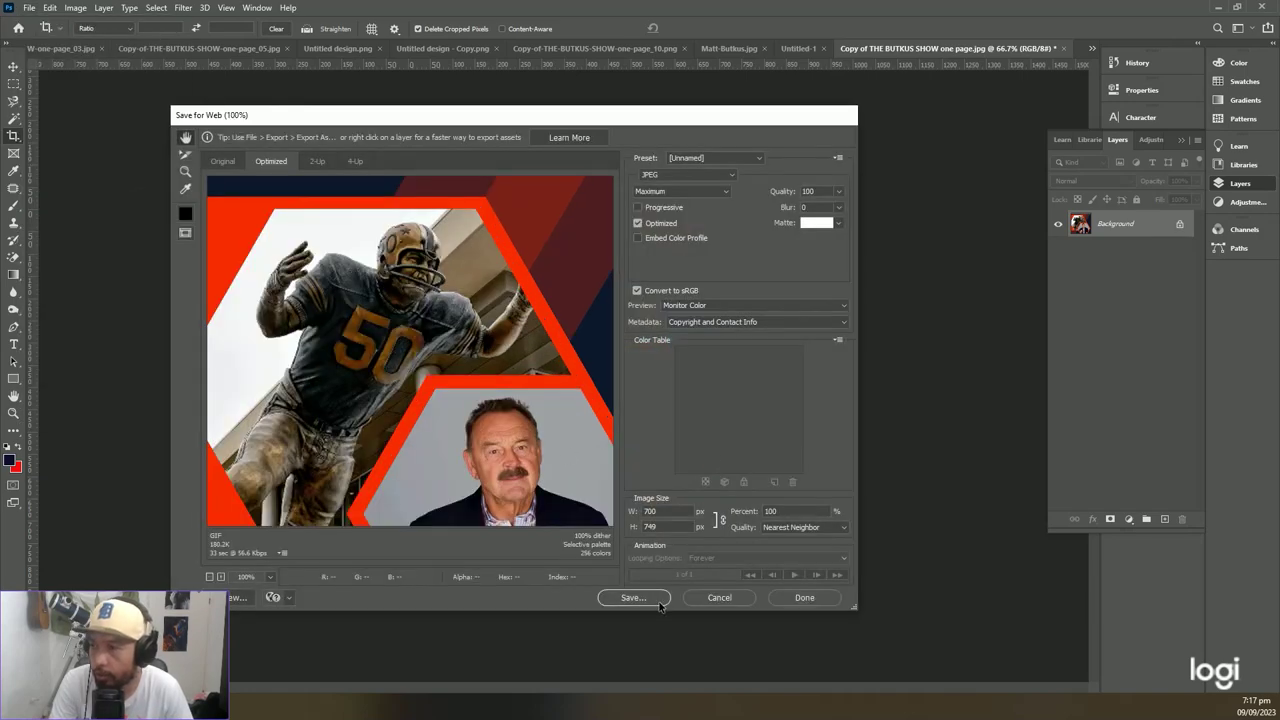
{"action": "left_click", "coordinate": [660, 603]}
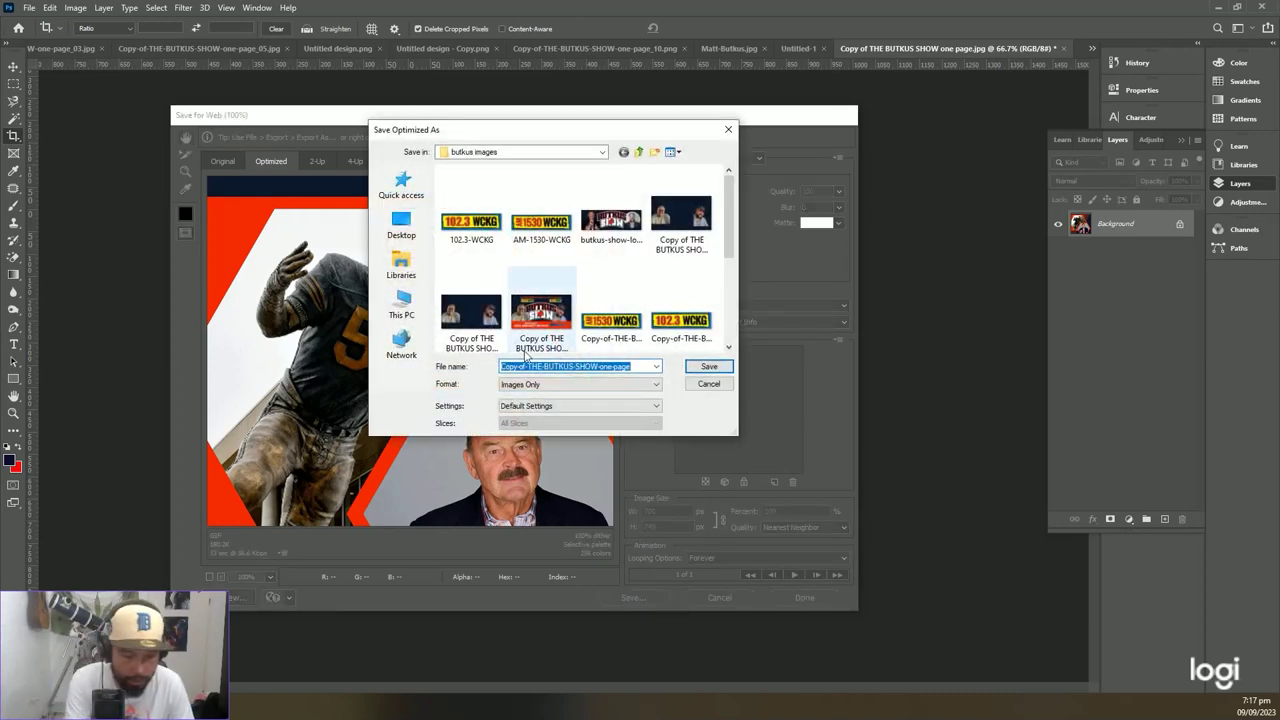
{"action": "type", "text": "Dick B"}
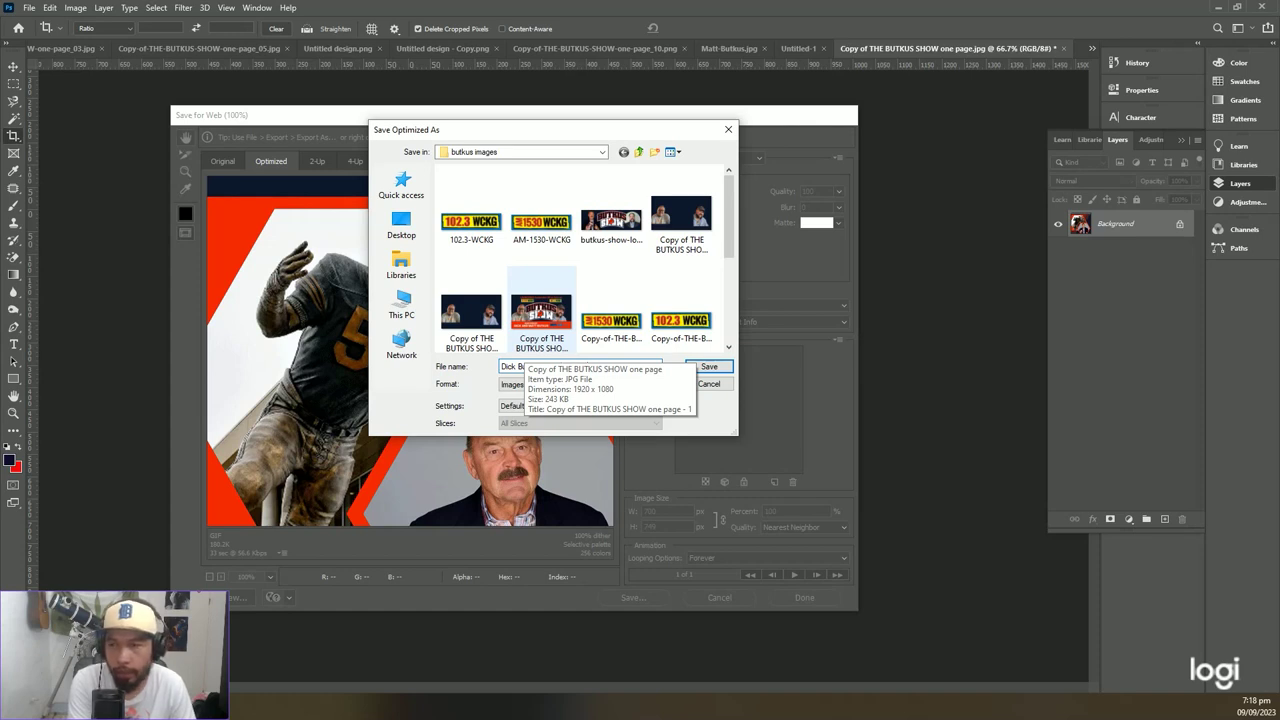
{"action": "key", "text": "Escape"}
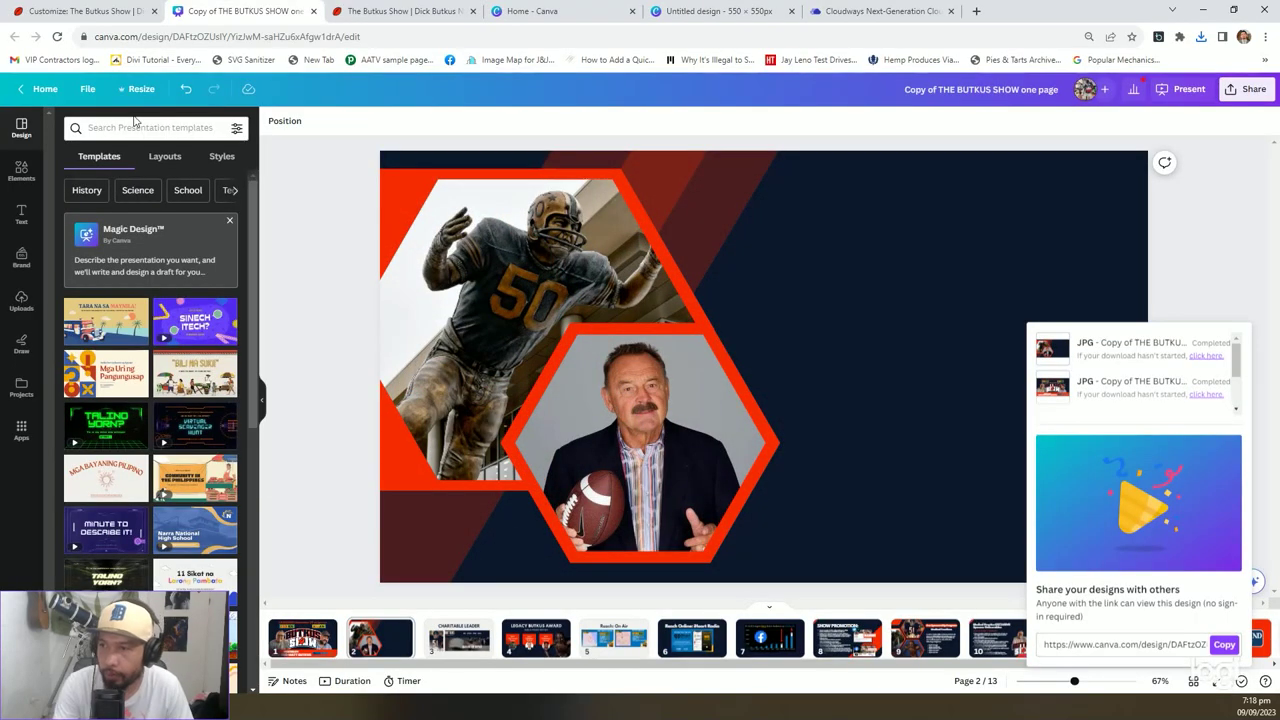
Switch to the Butkus Show page in the visual builder and add a regular section with a two-column row below the red hosts banner.
{"action": "left_click", "coordinate": [400, 11]}
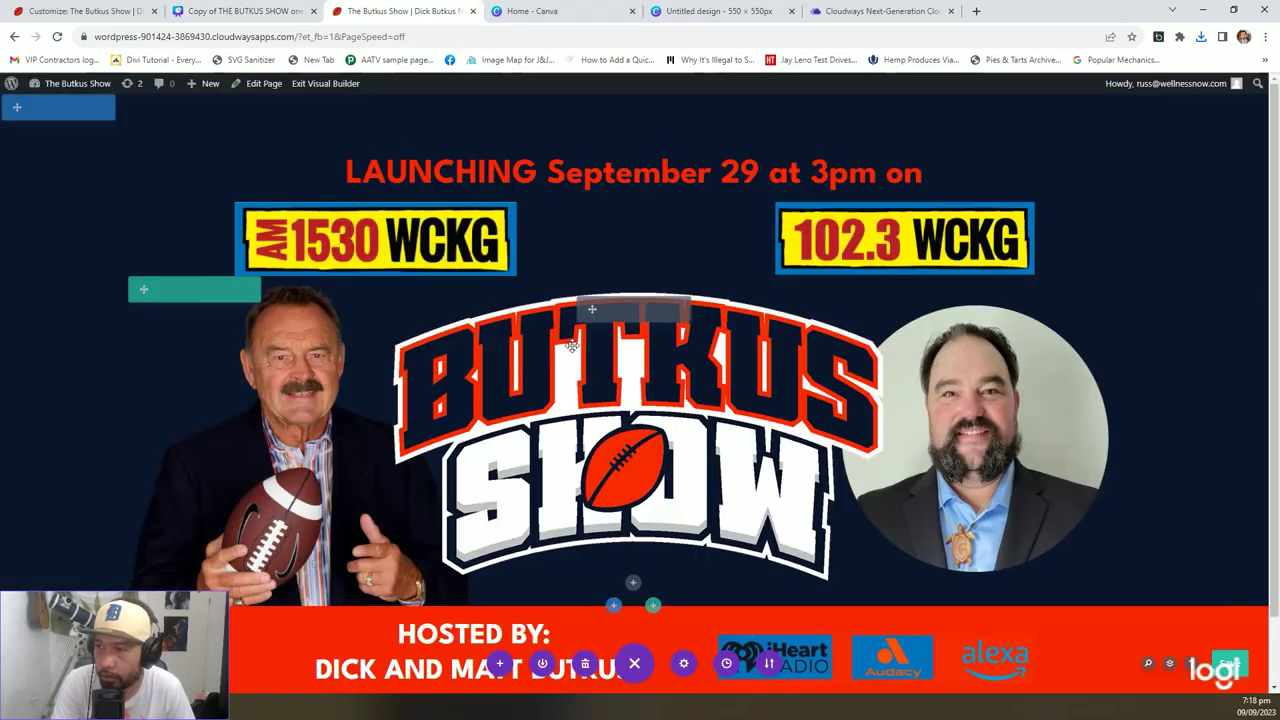
{"action": "scroll", "coordinate": [650, 500], "scroll_direction": "down", "scroll_amount": 1}
{"action": "left_click", "coordinate": [613, 633]}
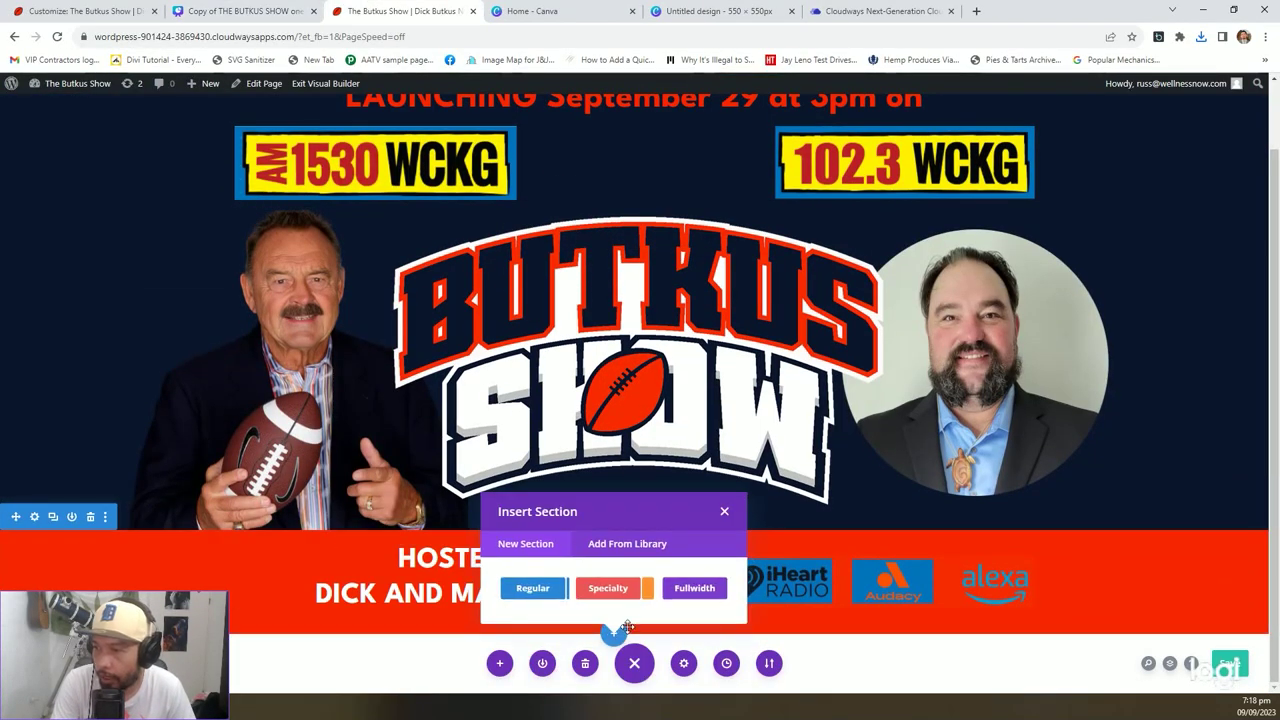
{"action": "left_click", "coordinate": [530, 592]}
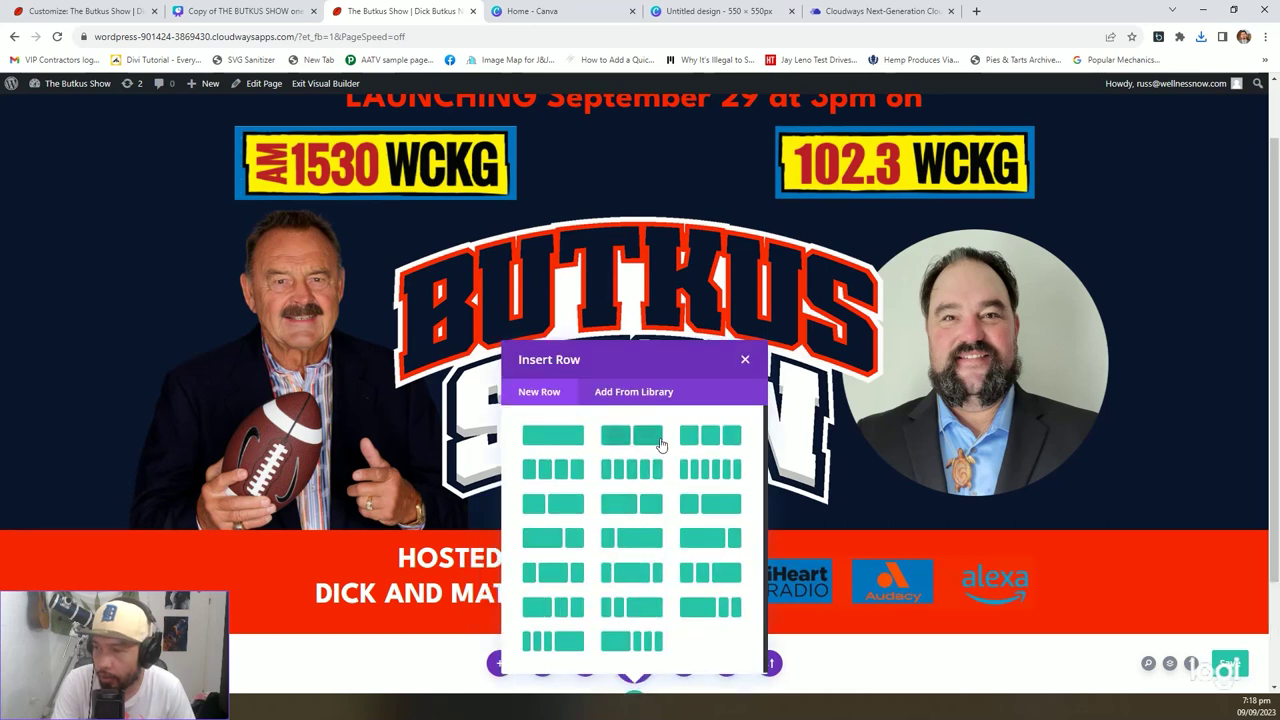
{"action": "left_click", "coordinate": [646, 434]}
{"action": "left_click", "coordinate": [258, 533]}
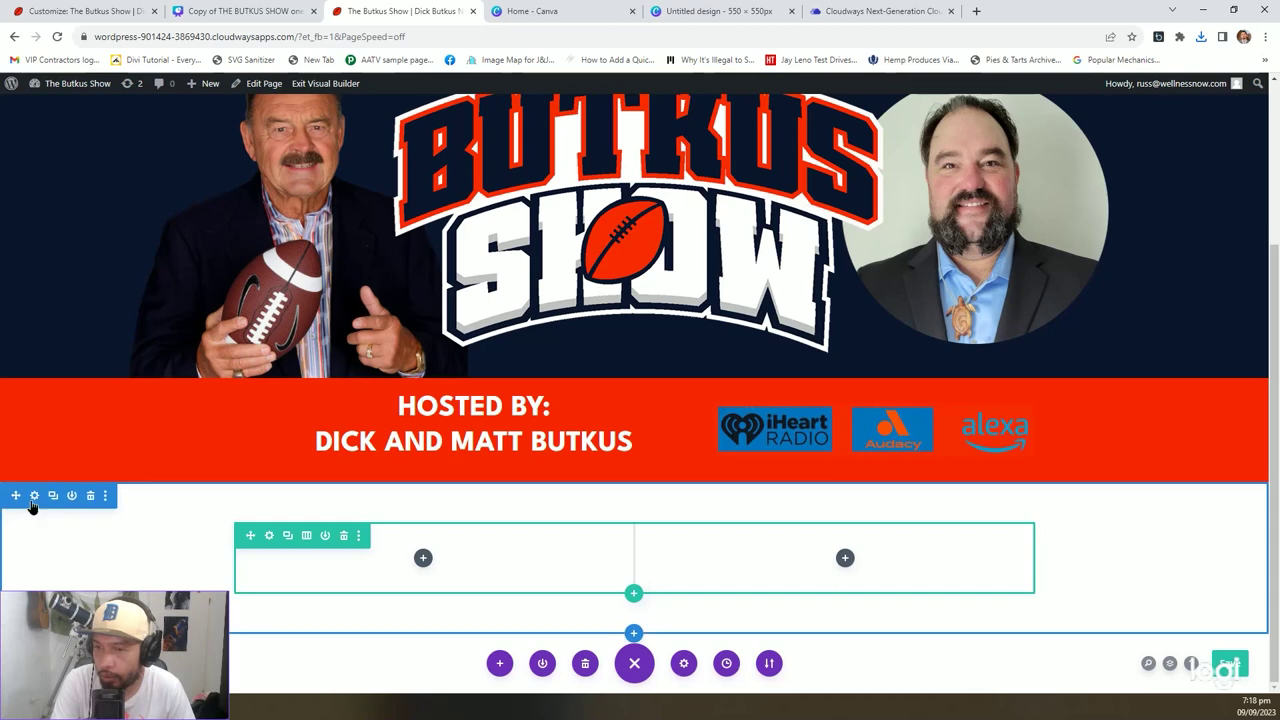
Set the new section's background to the saved dark navy color and save the section settings.
{"action": "left_click", "coordinate": [32, 497]}
{"action": "left_click", "coordinate": [194, 296]}
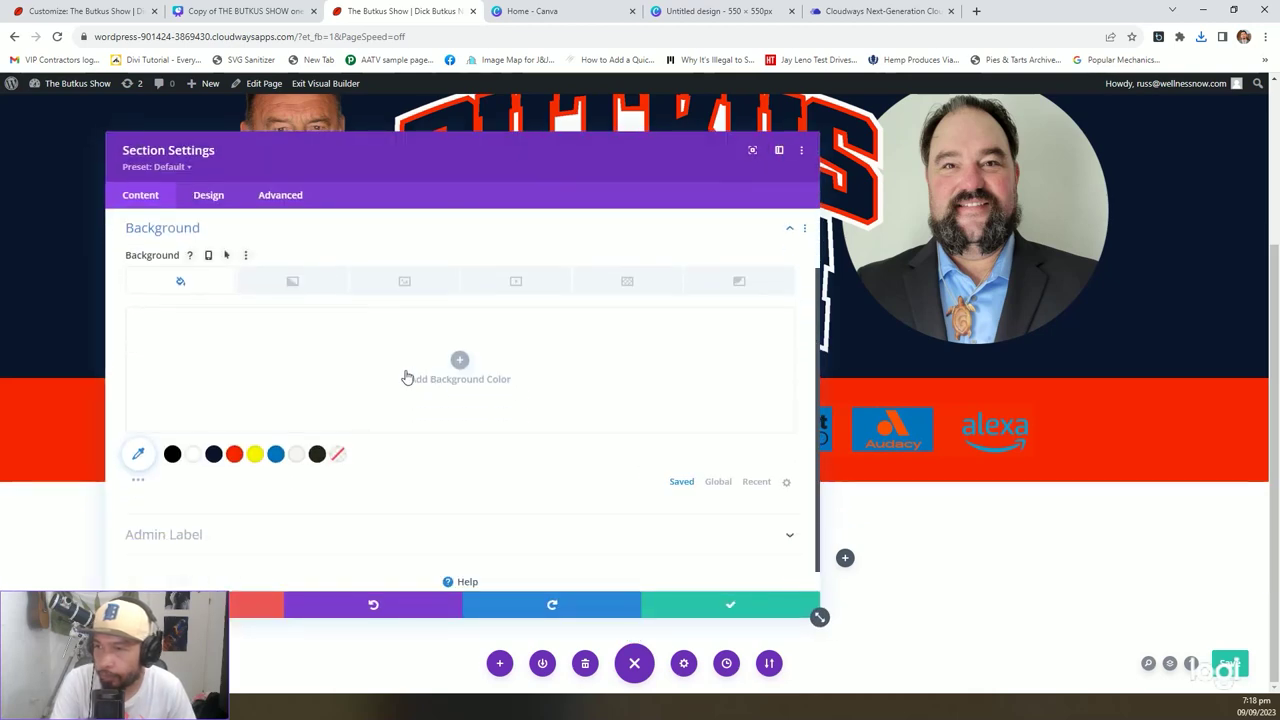
{"action": "left_click", "coordinate": [210, 455]}
{"action": "left_click", "coordinate": [746, 602]}
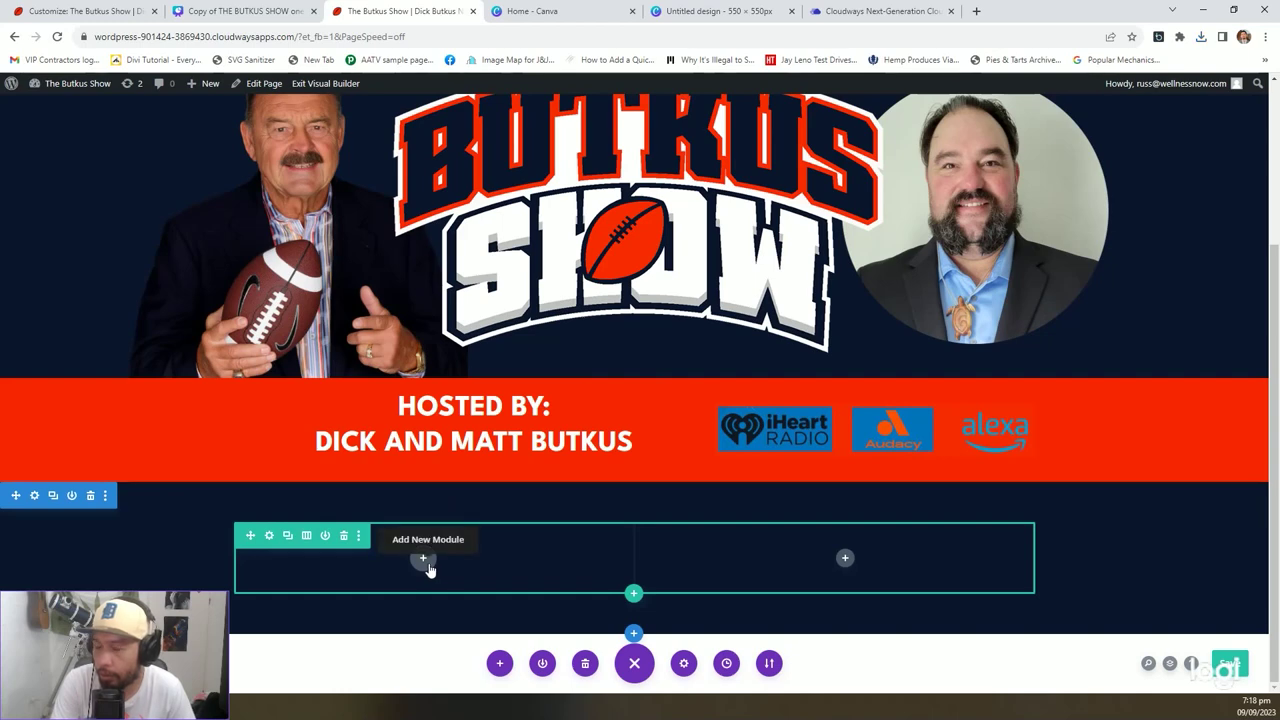
Return to the Canva design and restore the deleted title text and logo on page 2.
{"action": "left_click", "coordinate": [240, 11]}
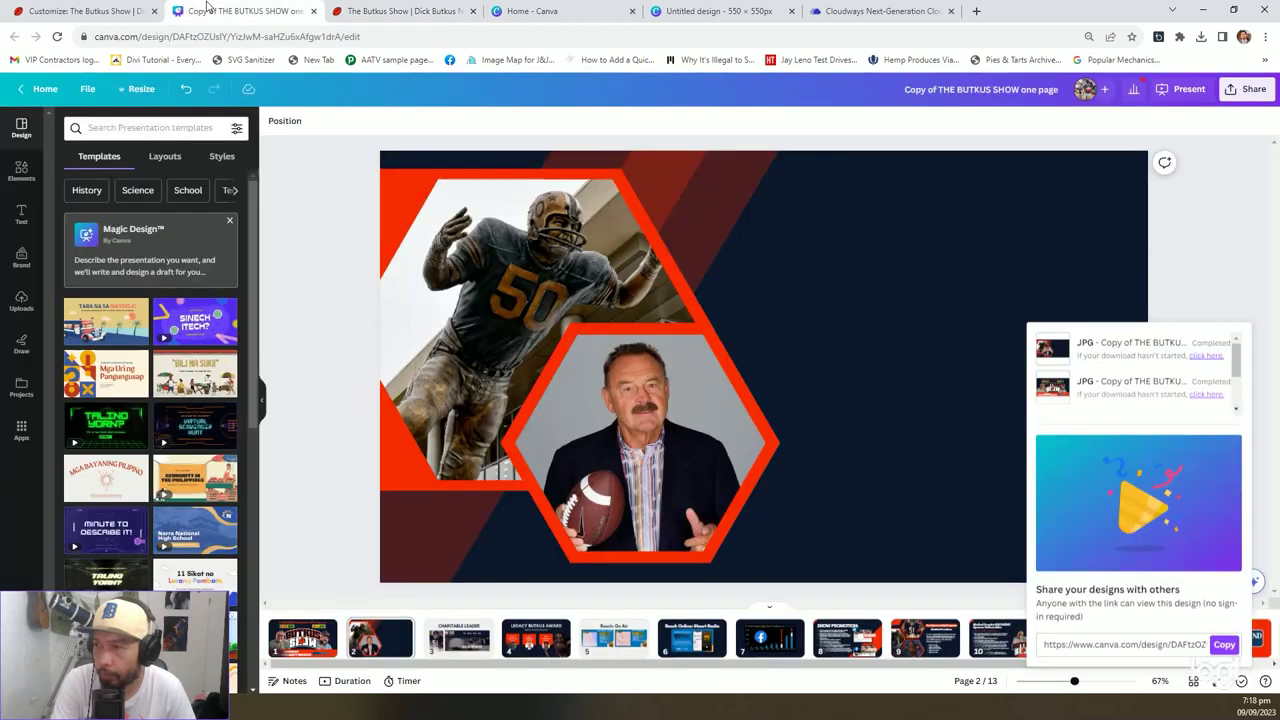
{"action": "left_click", "coordinate": [1228, 262]}
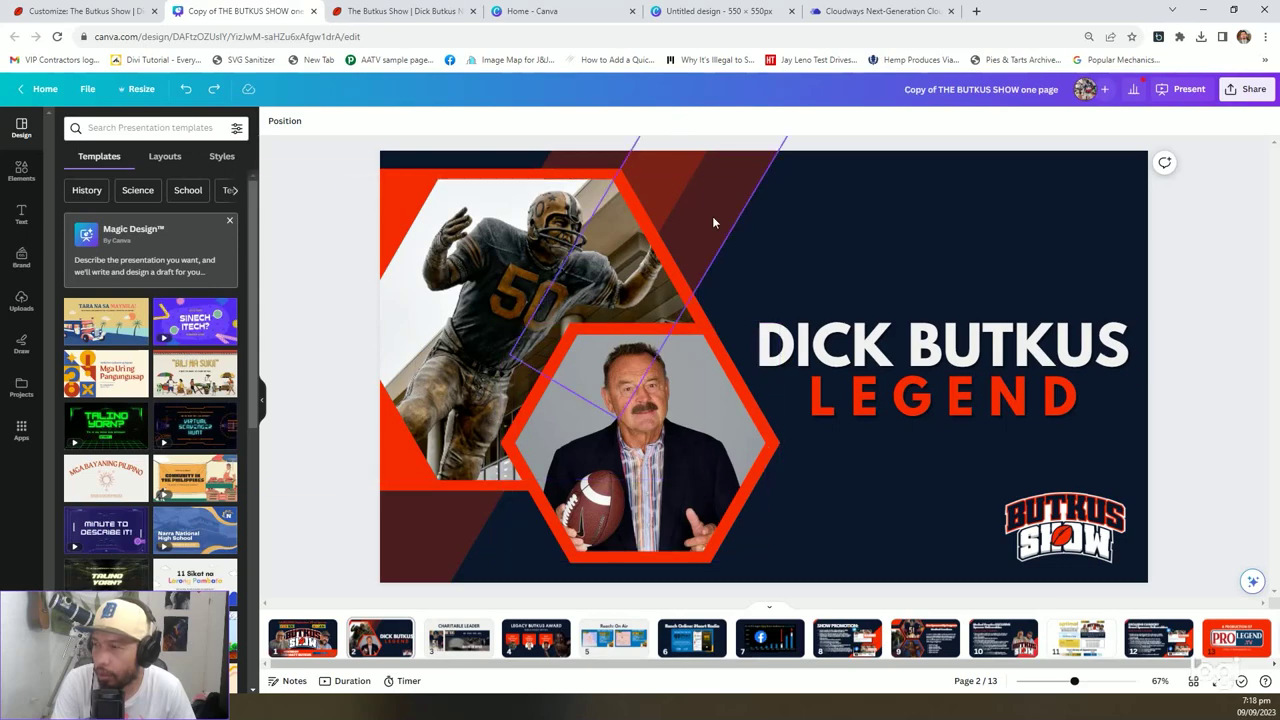
On the Butkus Show page, insert an Image module in the first column of the new row.
{"action": "left_click", "coordinate": [390, 11]}
{"action": "left_click", "coordinate": [420, 556]}
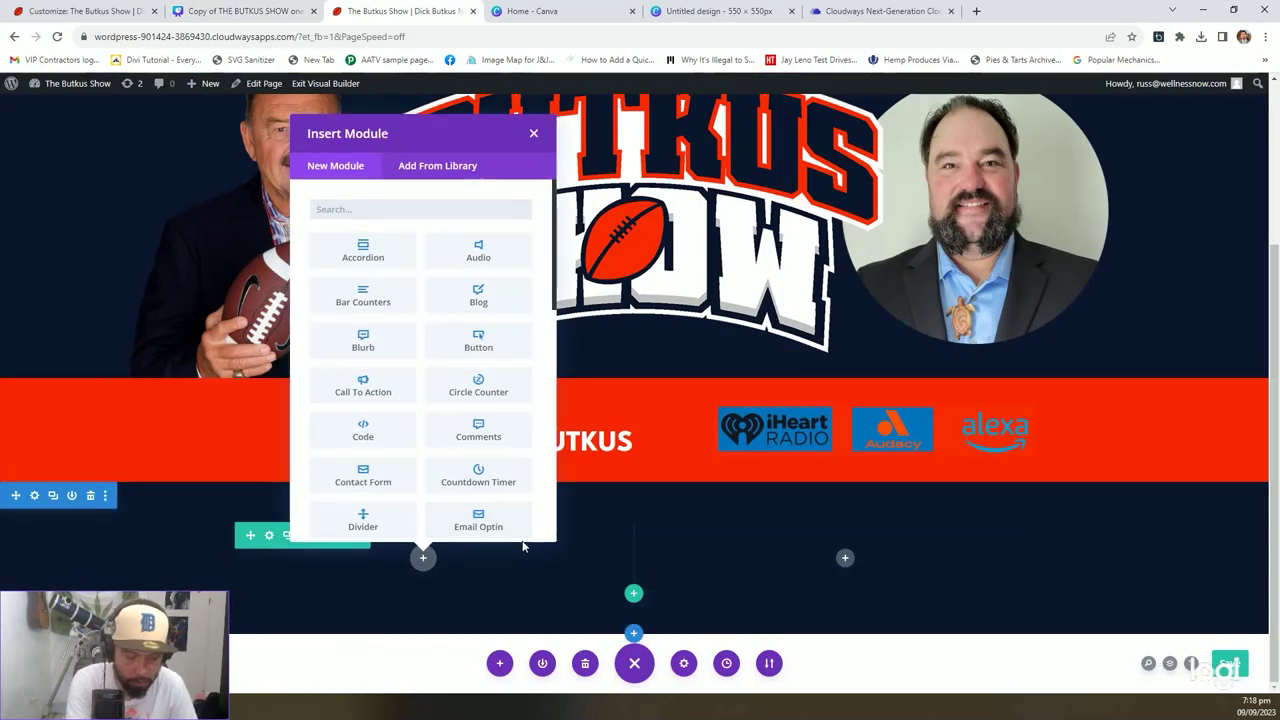
{"action": "type", "text": "imag"}
{"action": "key", "text": "Return"}
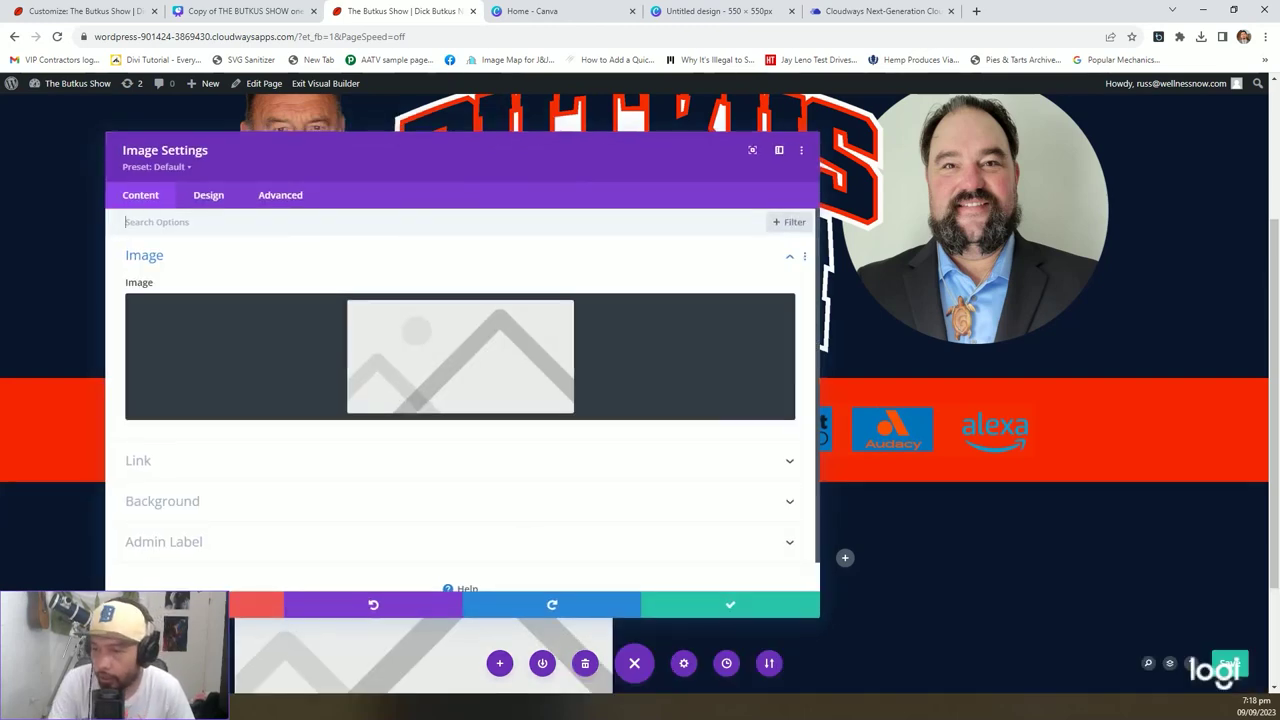
Open Dick-Butkus-statue-and-profile-photo from the butkus images folder in Photoshop and set up a Save for Web export at JPEG High quality.
{"action": "key", "text": "alt+Tab"}
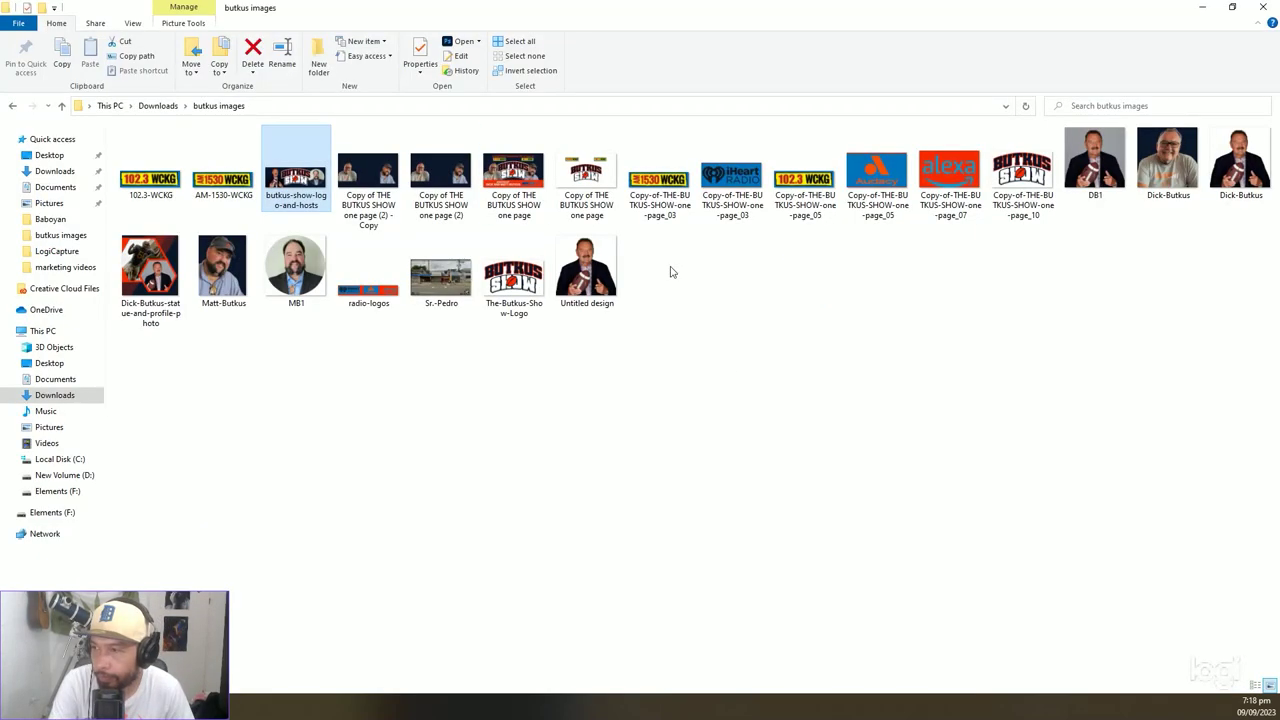
{"action": "double_click", "coordinate": [157, 276]}
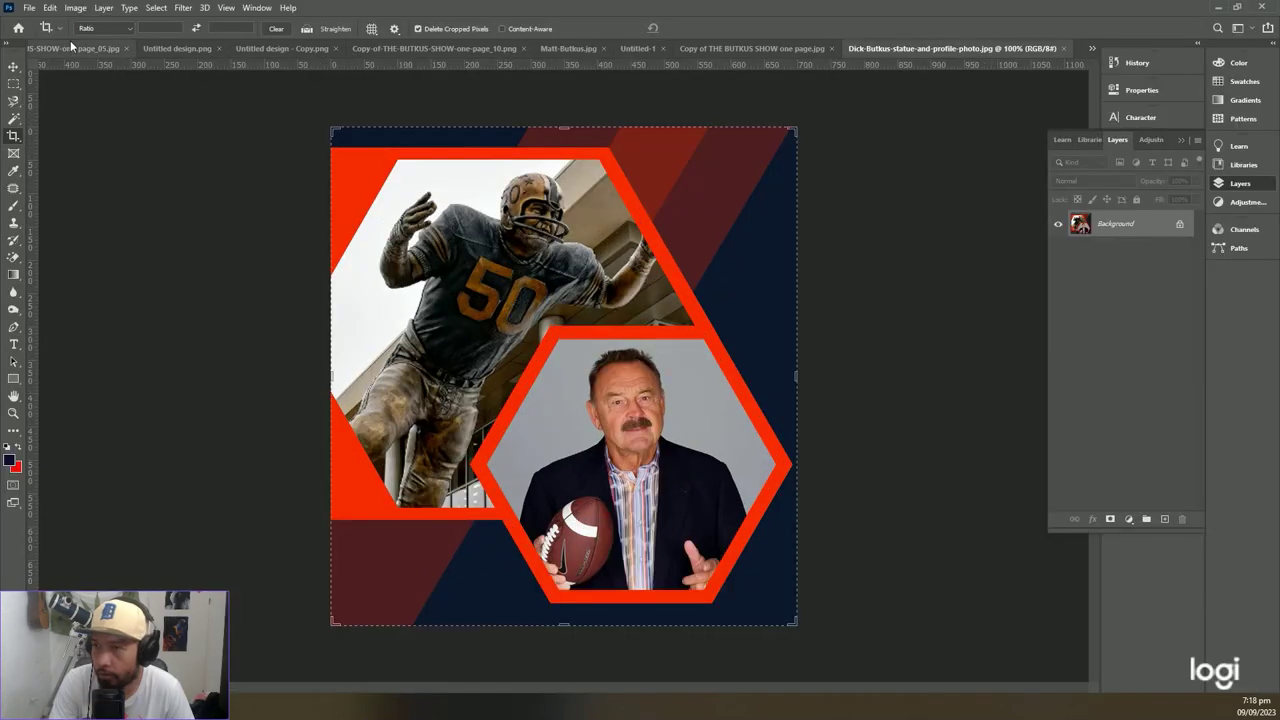
{"action": "left_click", "coordinate": [30, 8]}
{"action": "mouse_move", "coordinate": [103, 205]}
{"action": "left_click", "coordinate": [237, 252]}
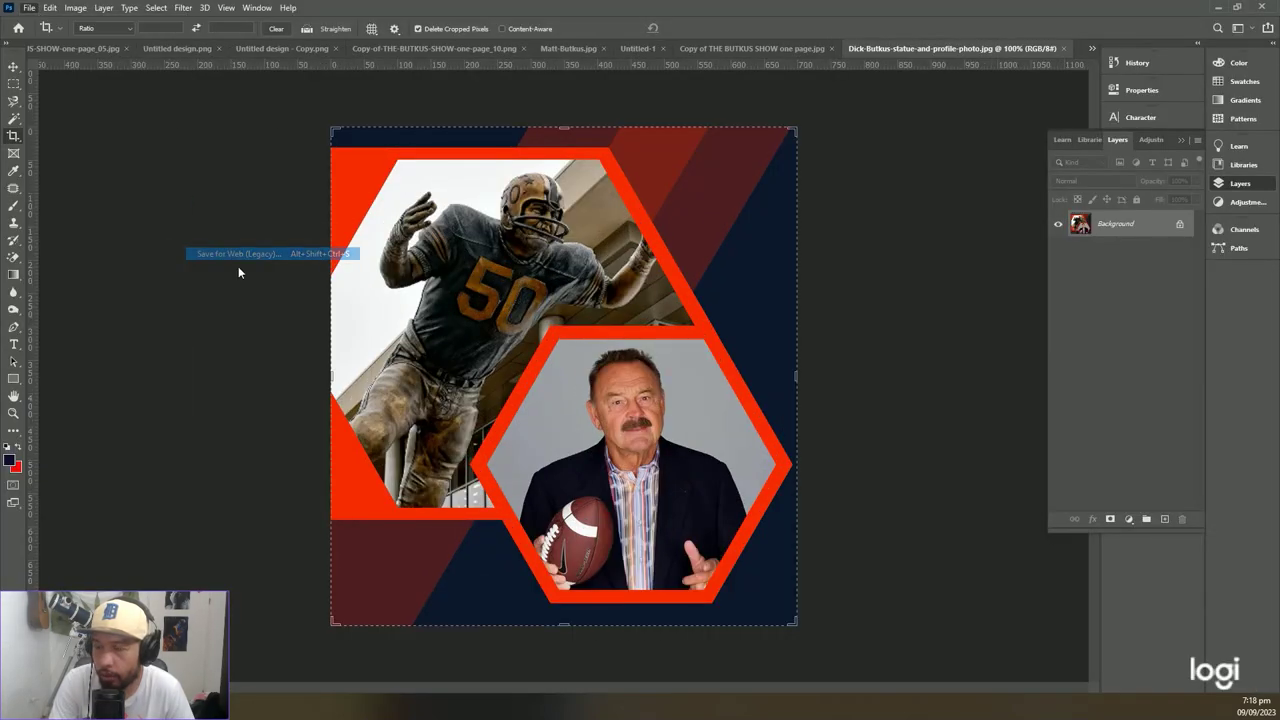
{"action": "left_click", "coordinate": [680, 191]}
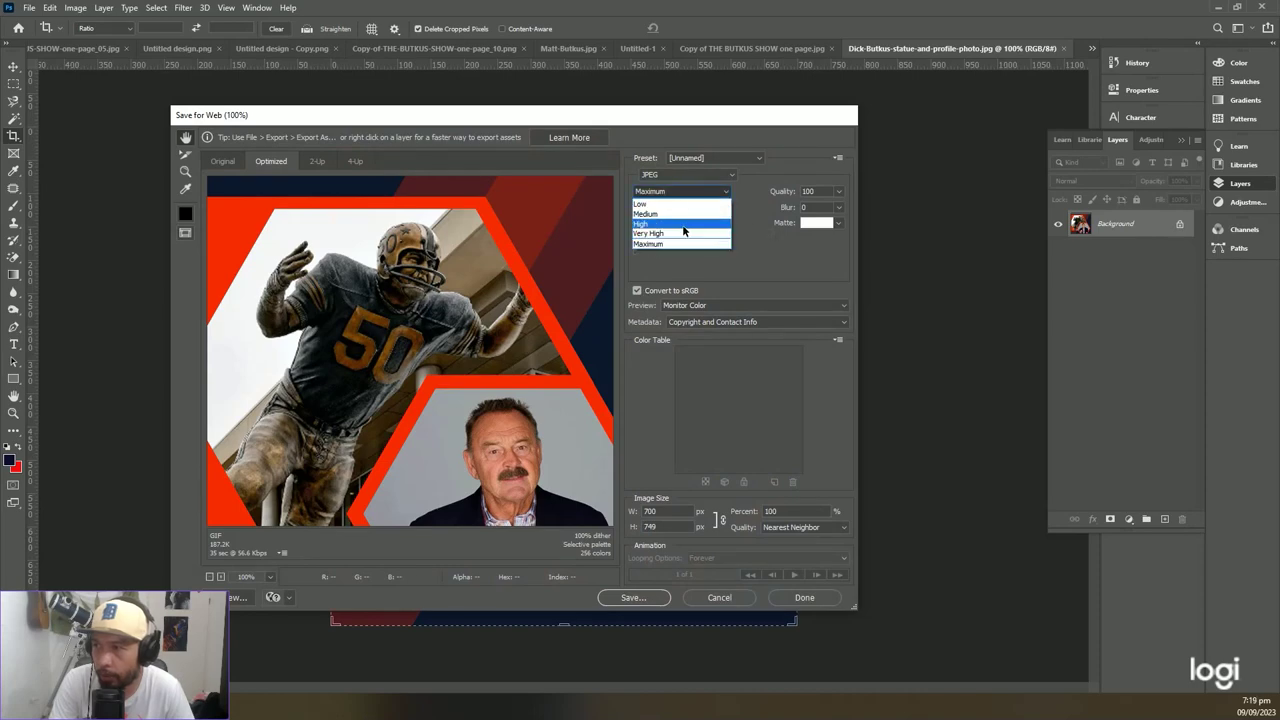
{"action": "left_click", "coordinate": [650, 223]}
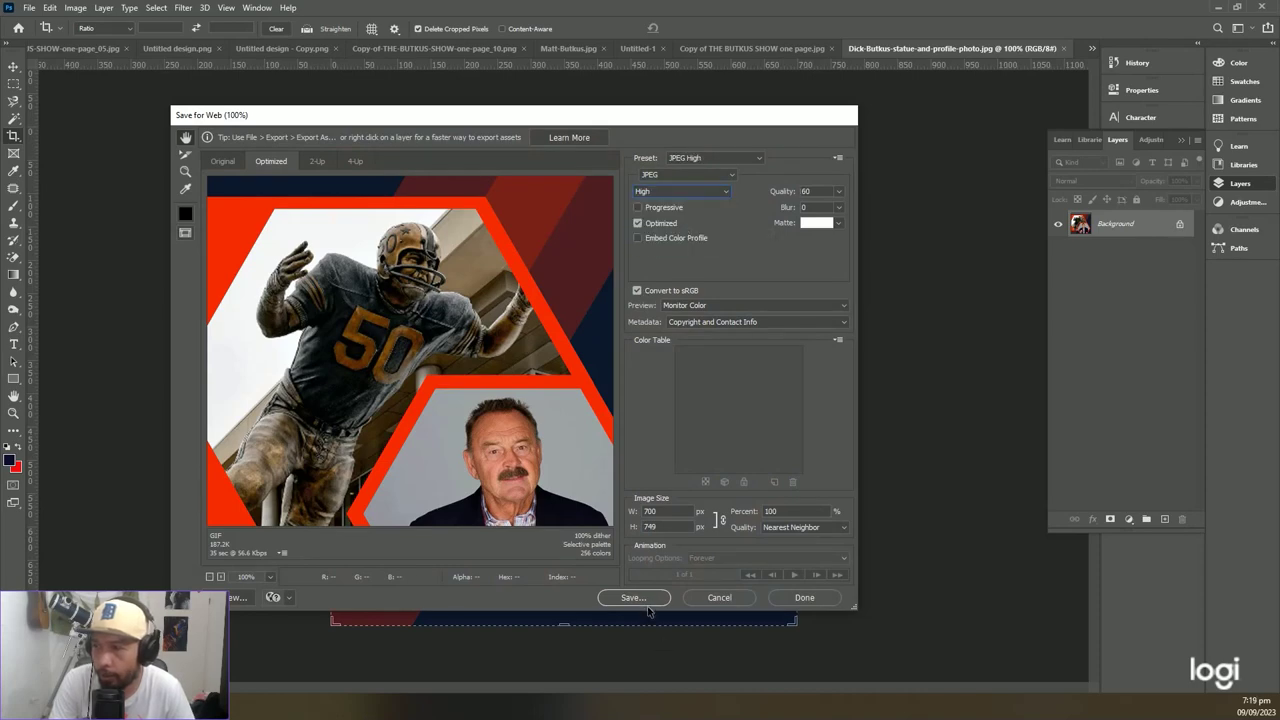
Save the export as Dick-Butkus-statue-and-profile-photo in the butkus images folder, replacing the existing file.
{"action": "left_click", "coordinate": [647, 599]}
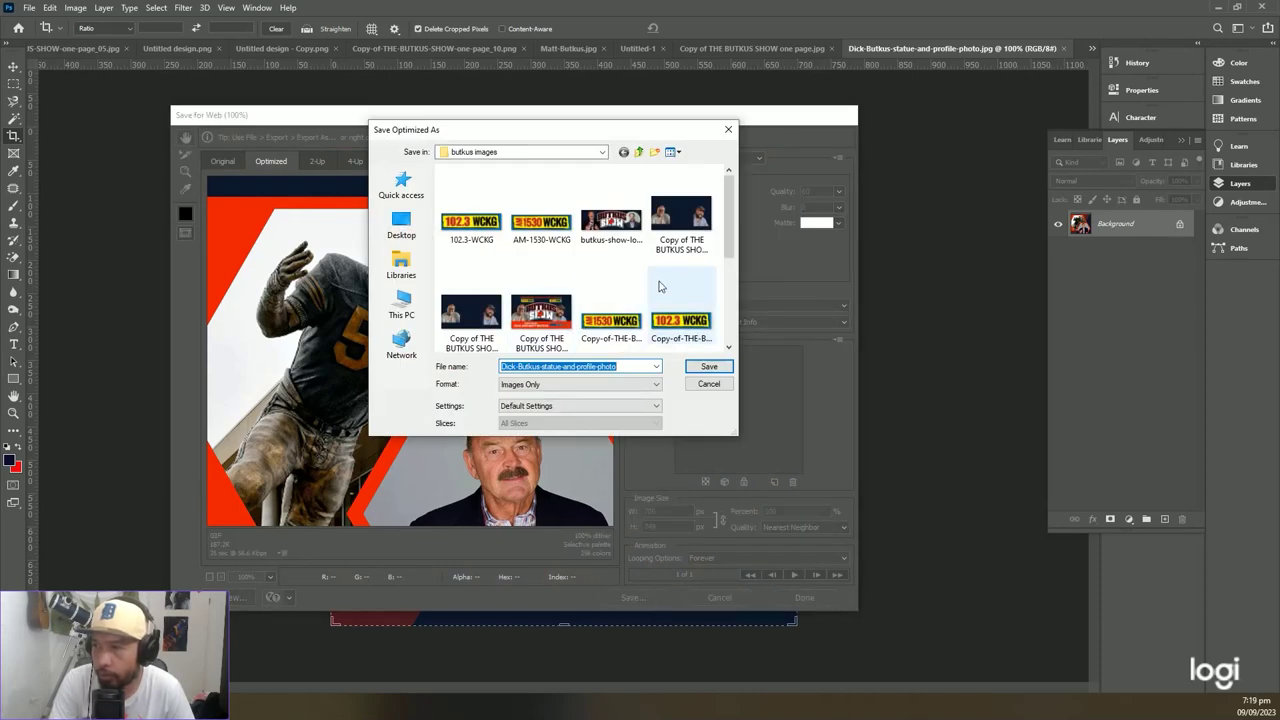
{"action": "scroll", "coordinate": [659, 287], "scroll_direction": "down", "scroll_amount": 3}
{"action": "key", "text": "Return"}
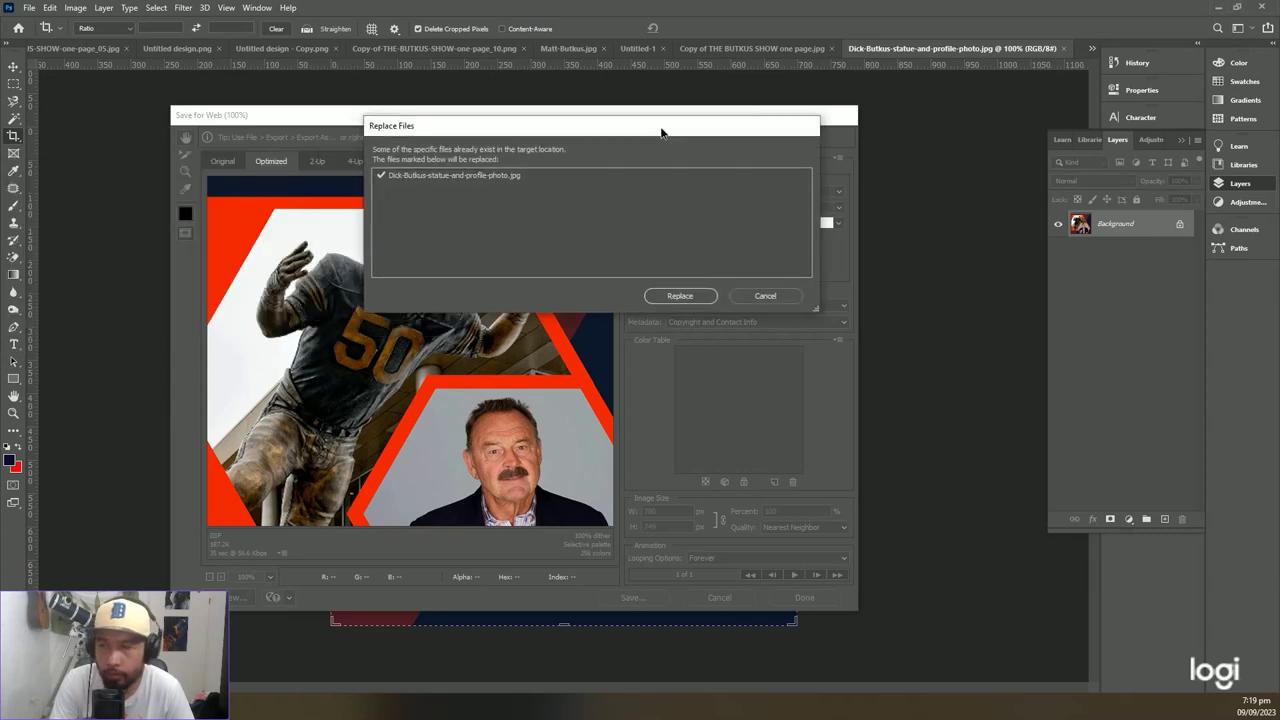
{"action": "left_click", "coordinate": [600, 372]}
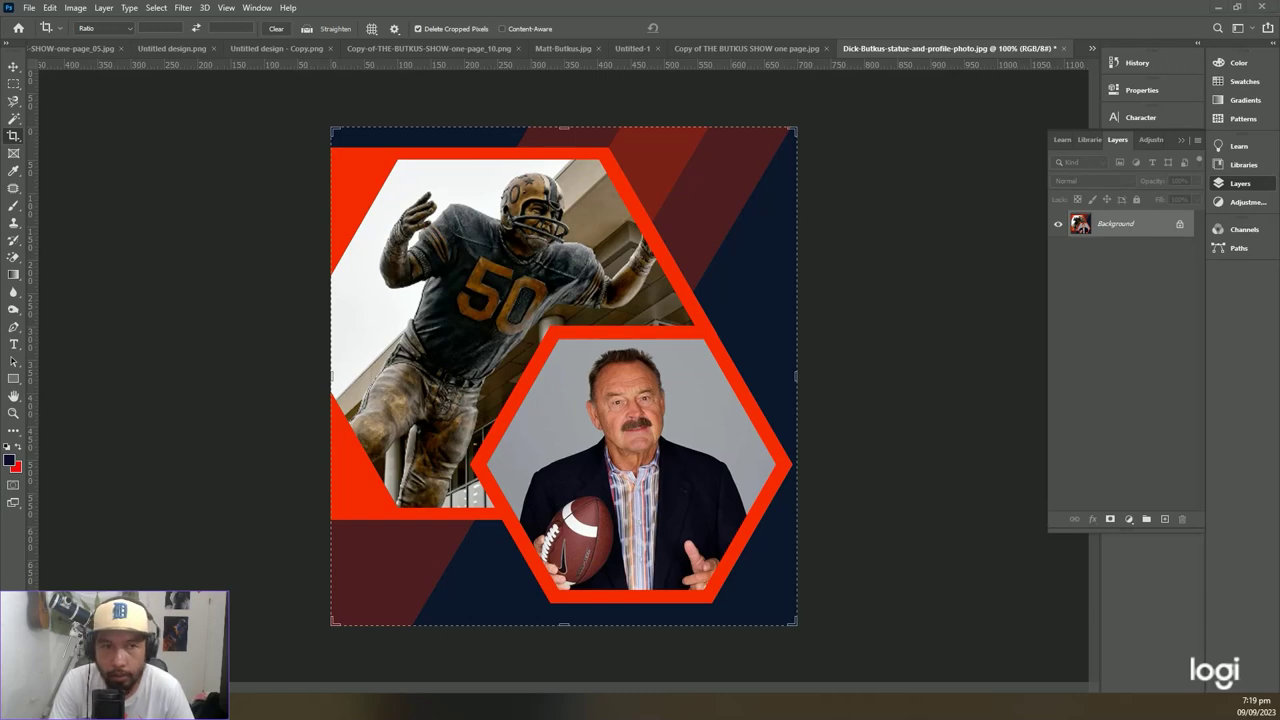
Switch to the Divi page in the browser and upload Dick-Butkus-statue-and-profile-photo from the butkus images folder into the Image module, saving the module.
{"action": "key", "text": "alt+Tab"}
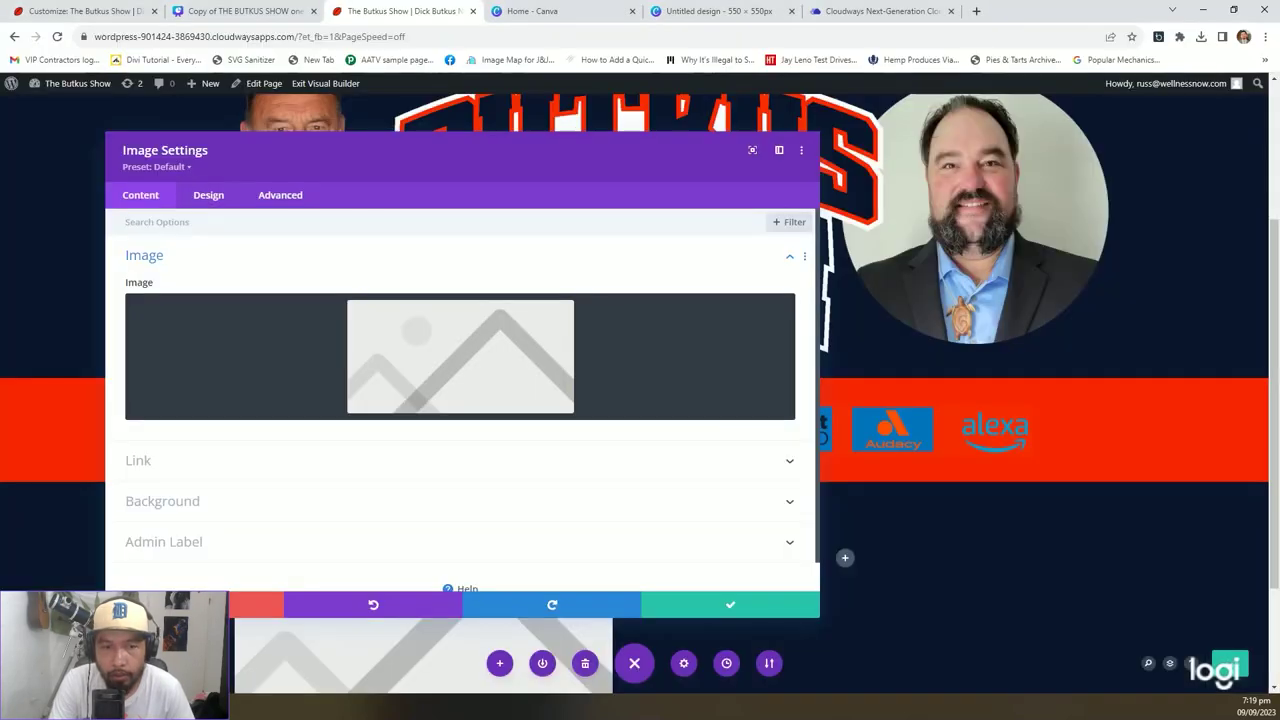
{"action": "left_click", "coordinate": [435, 339]}
{"action": "left_click", "coordinate": [195, 139]}
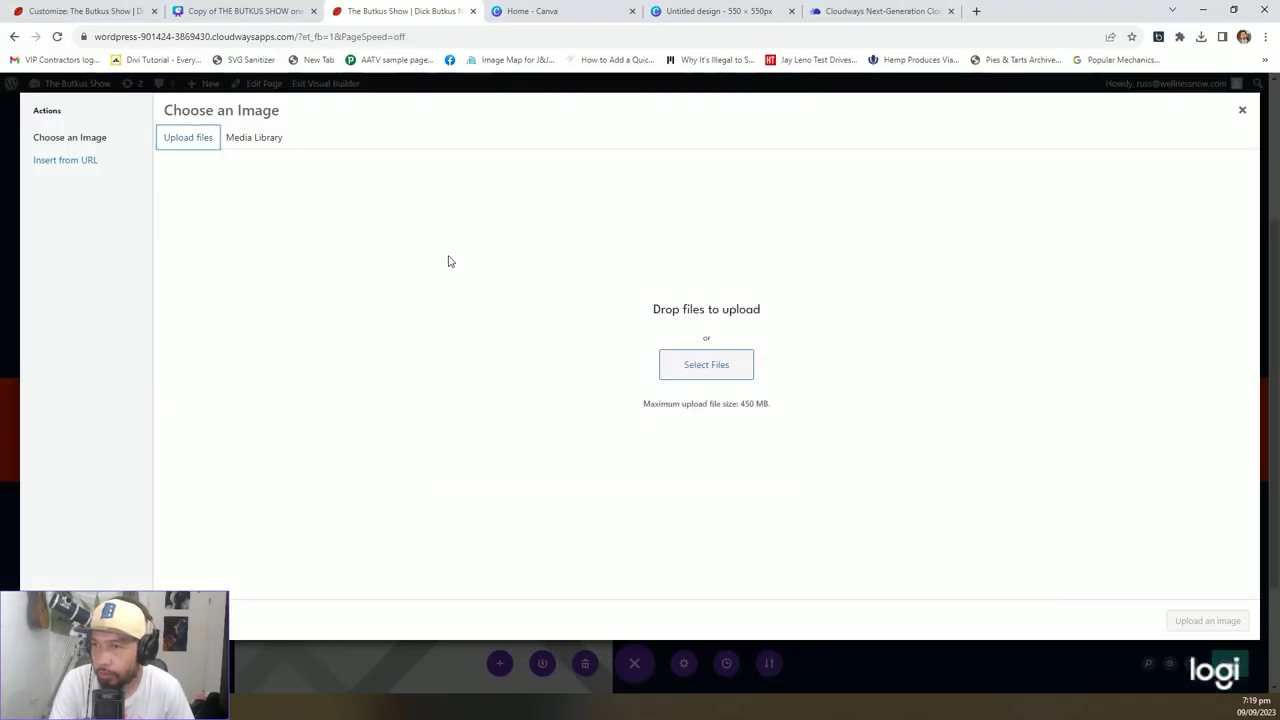
{"action": "left_click", "coordinate": [690, 364]}
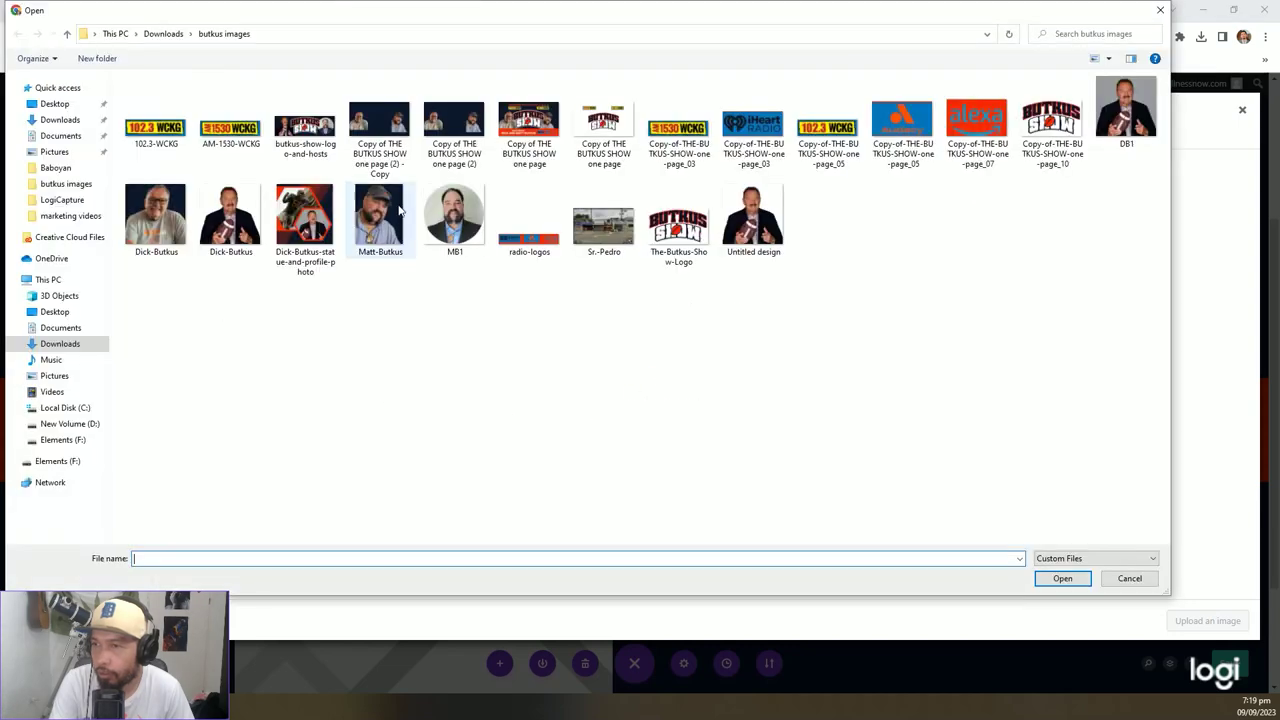
{"action": "double_click", "coordinate": [309, 228]}
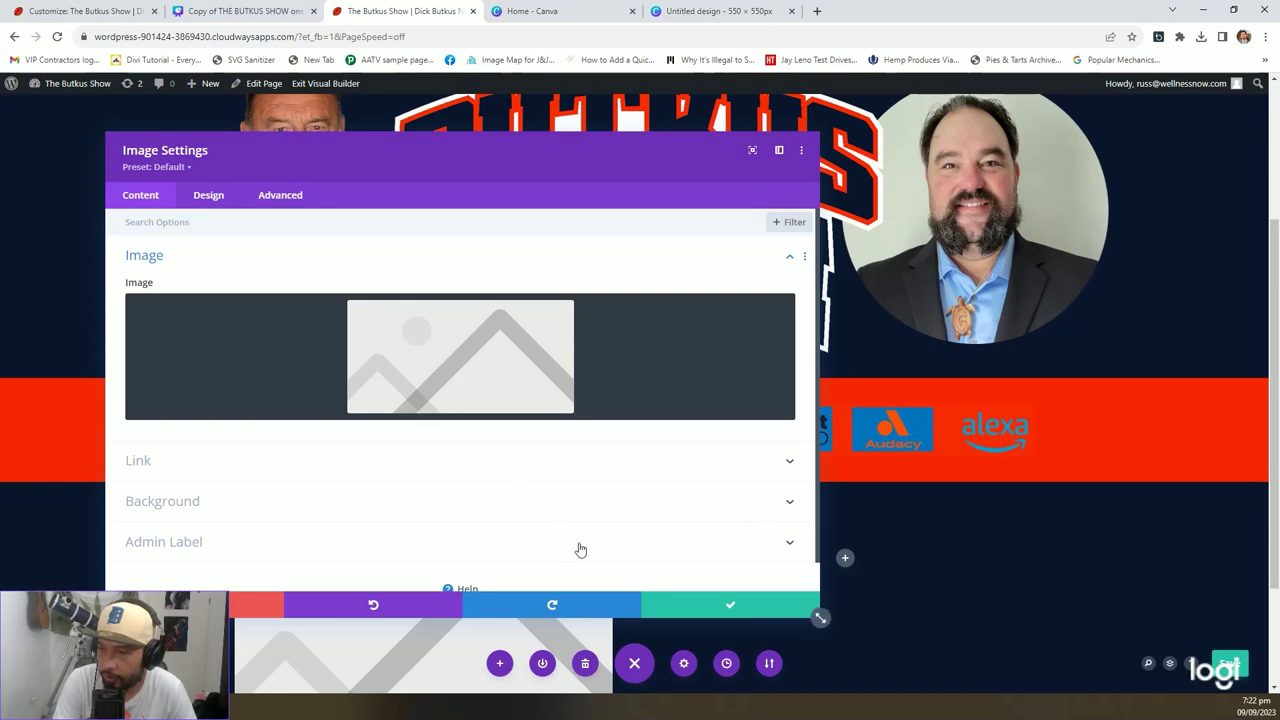
{"action": "left_click", "coordinate": [745, 615]}
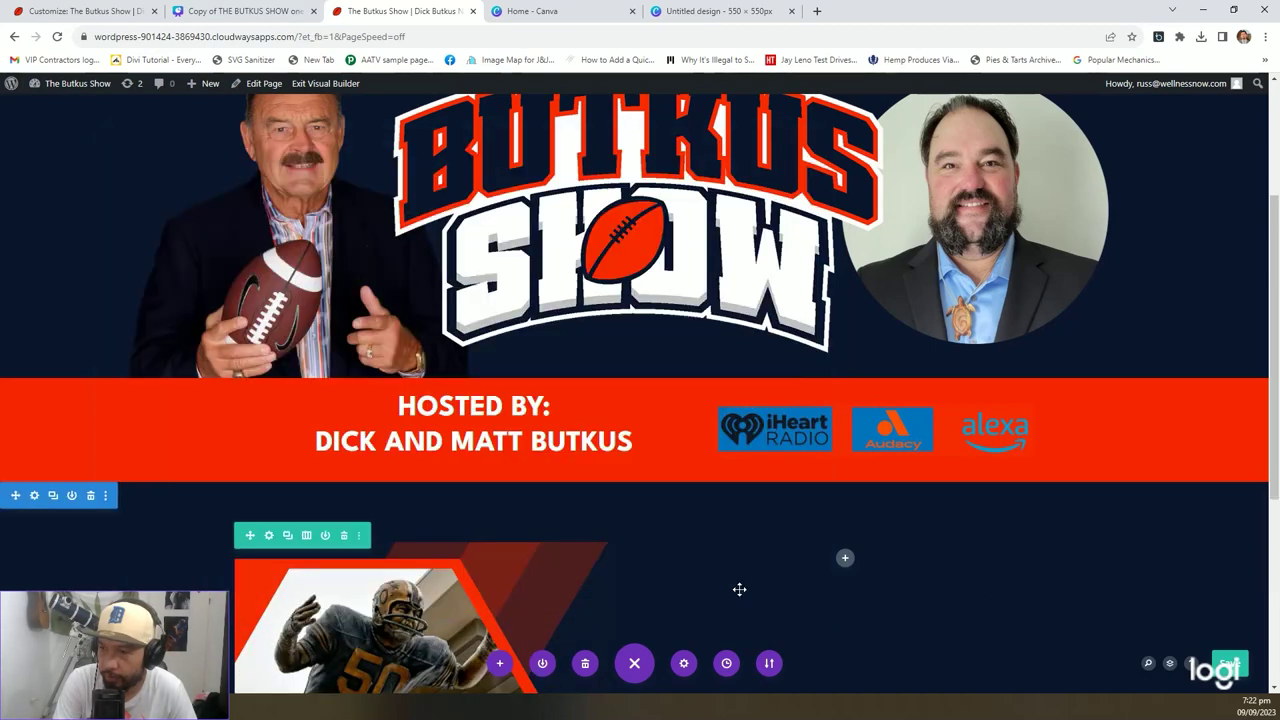
Remove the top and bottom padding of the row containing the statue image and save the row settings.
{"action": "scroll", "coordinate": [534, 537], "scroll_direction": "down", "scroll_amount": 3}
{"action": "left_click", "coordinate": [270, 377]}
{"action": "left_click", "coordinate": [208, 195]}
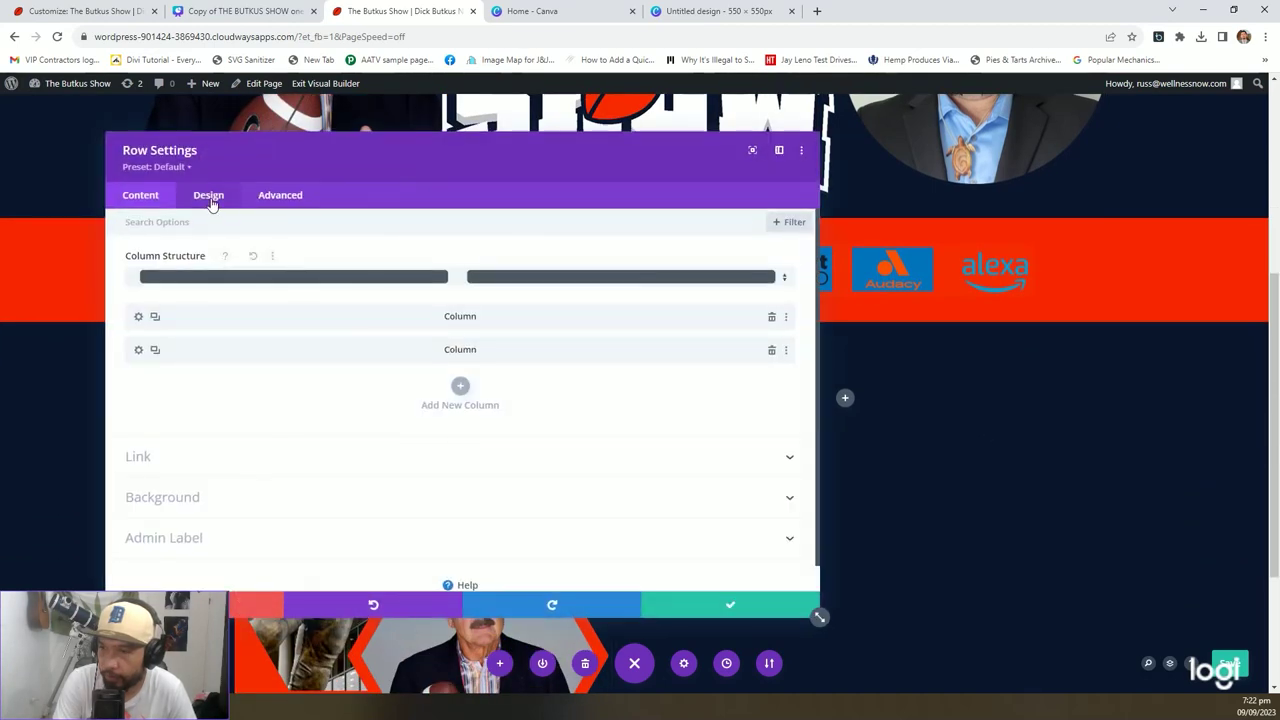
{"action": "left_click", "coordinate": [212, 300]}
{"action": "scroll", "coordinate": [333, 358], "scroll_direction": "down", "scroll_amount": 1}
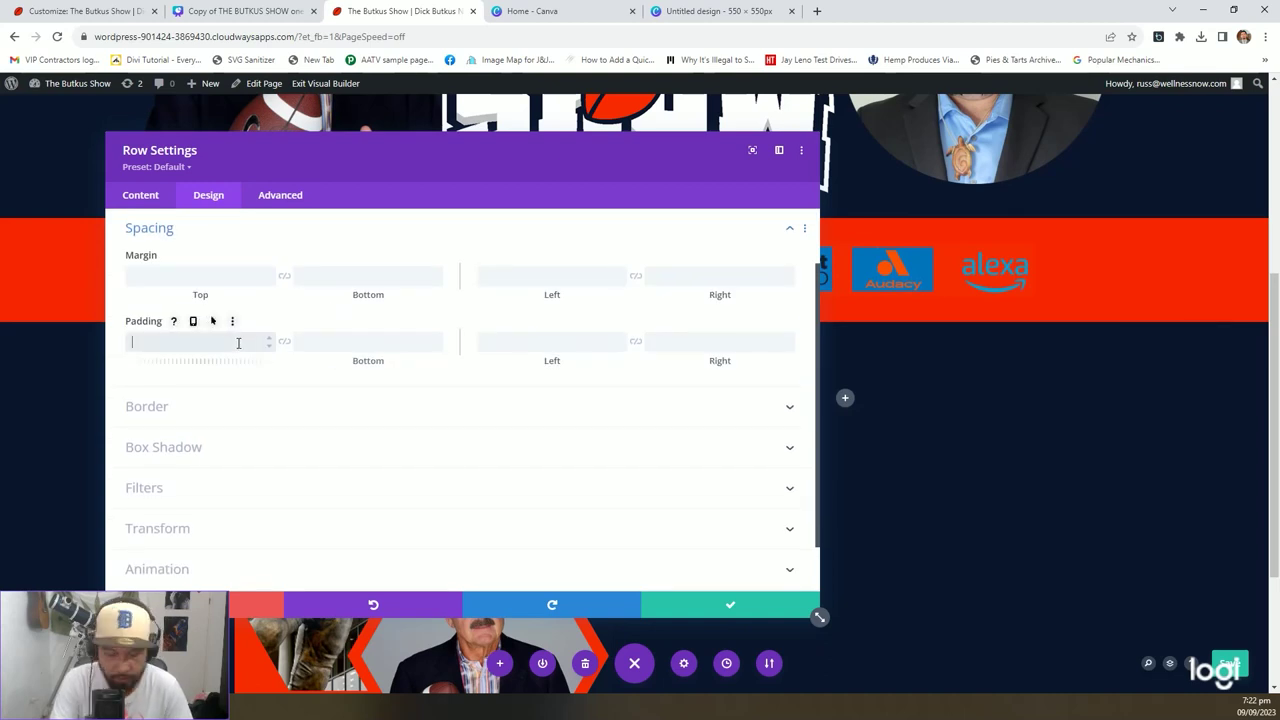
{"action": "left_click", "coordinate": [730, 605]}
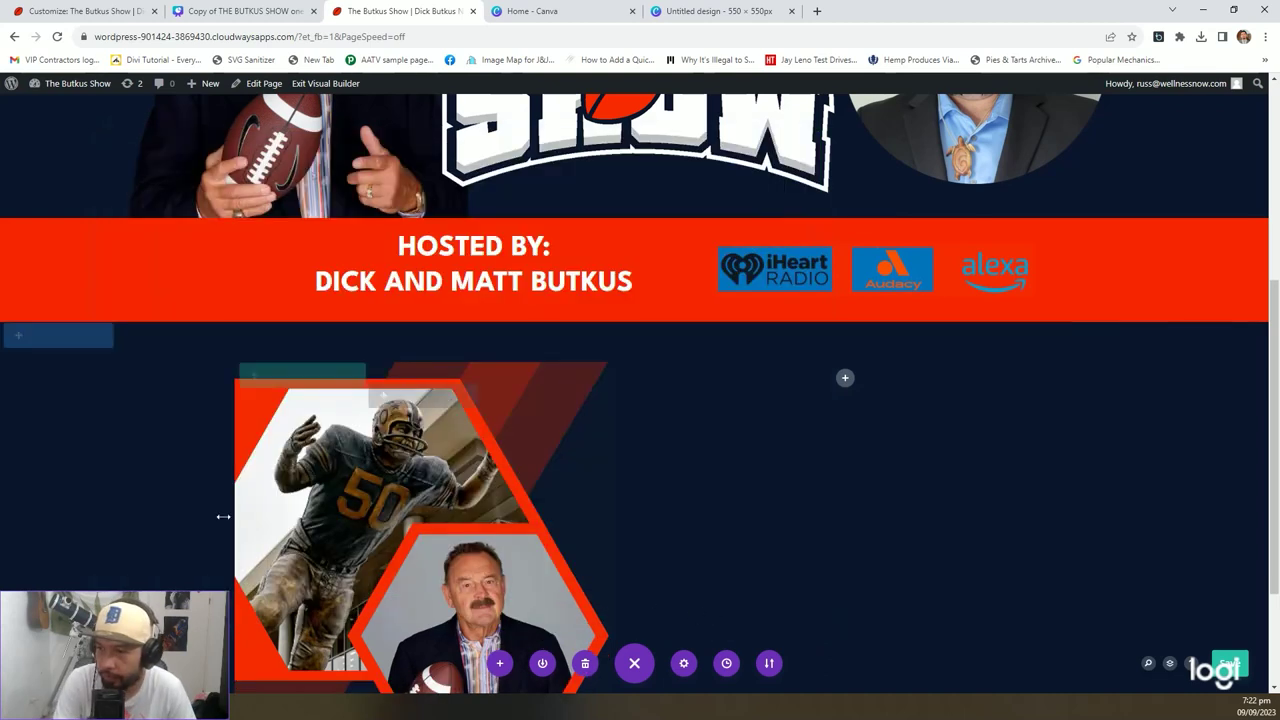
Set the image row's width and max width to 100% and save the row settings.
{"action": "left_click", "coordinate": [270, 376]}
{"action": "left_click", "coordinate": [208, 195]}
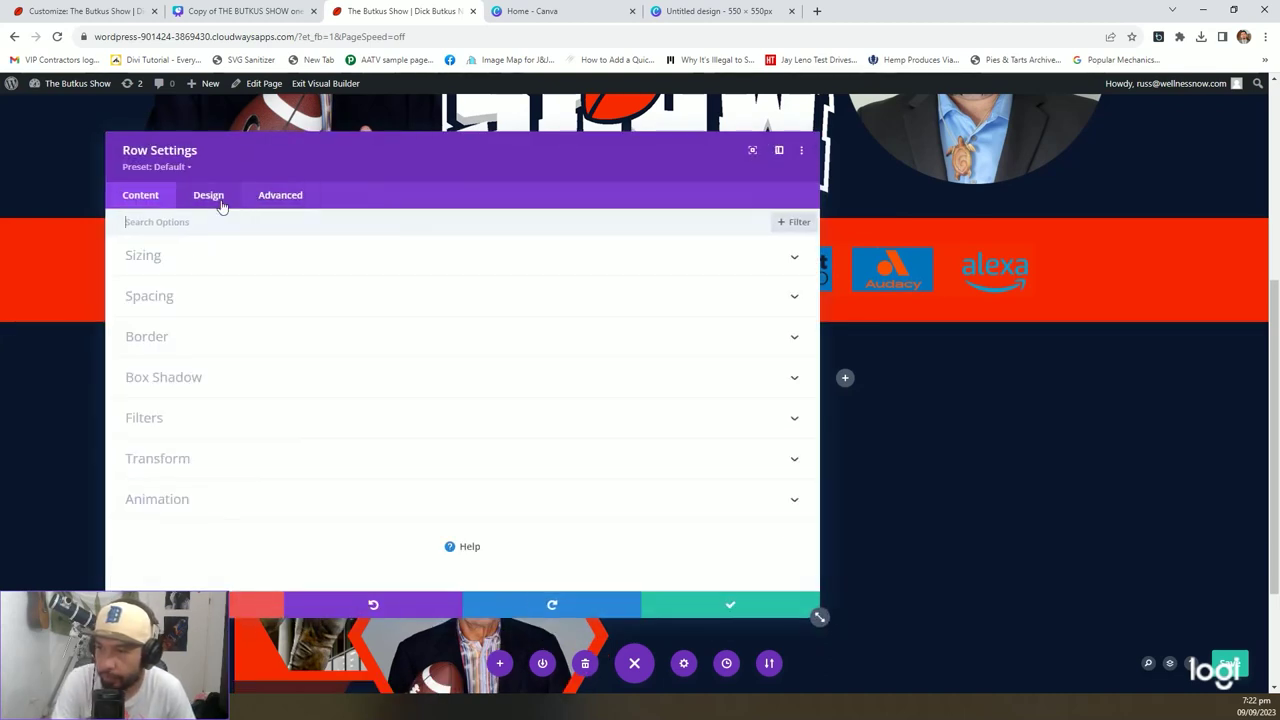
{"action": "left_click", "coordinate": [200, 256]}
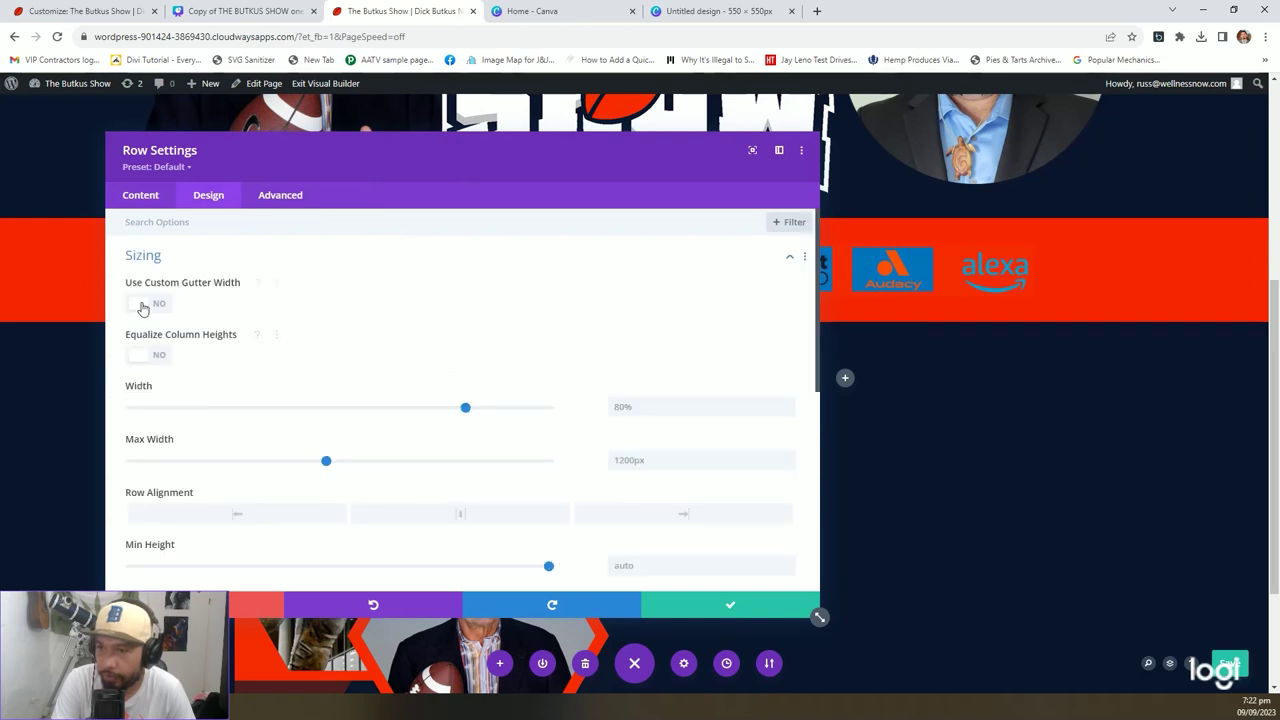
{"action": "double_click", "coordinate": [680, 405]}
{"action": "type", "text": "100"}
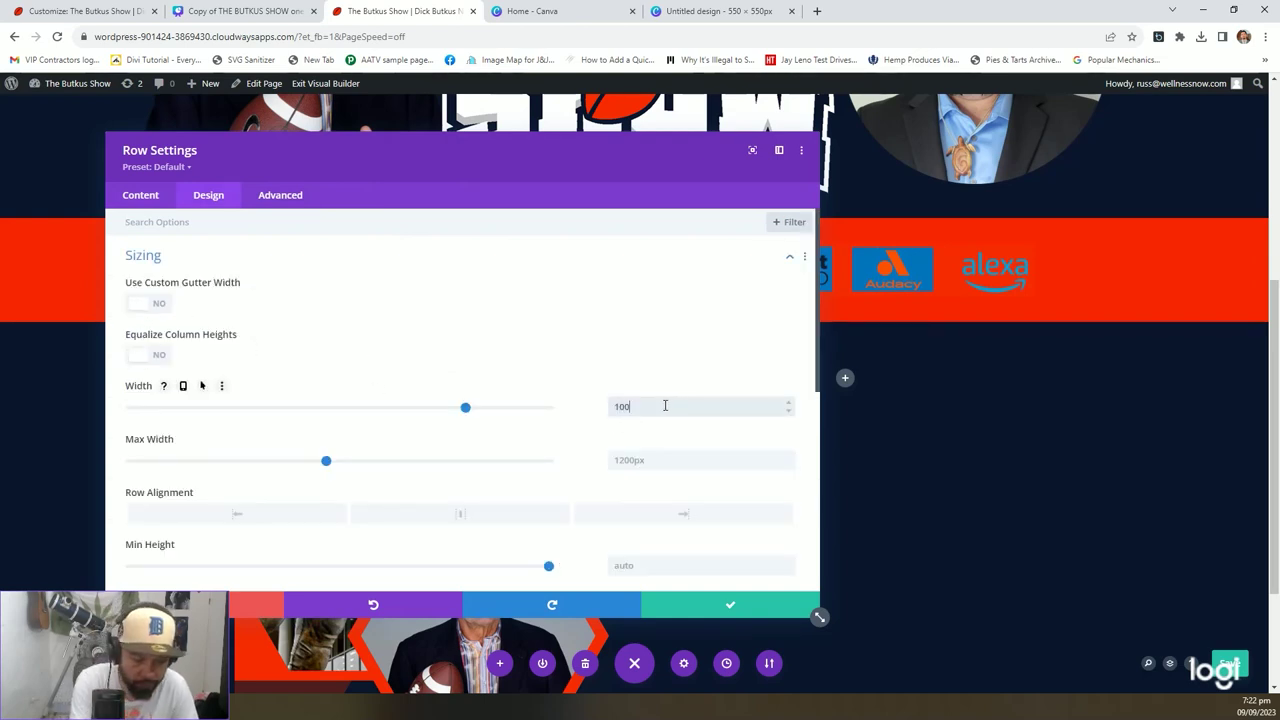
{"action": "type", "text": "%"}
{"action": "double_click", "coordinate": [677, 459]}
{"action": "type", "text": "100%"}
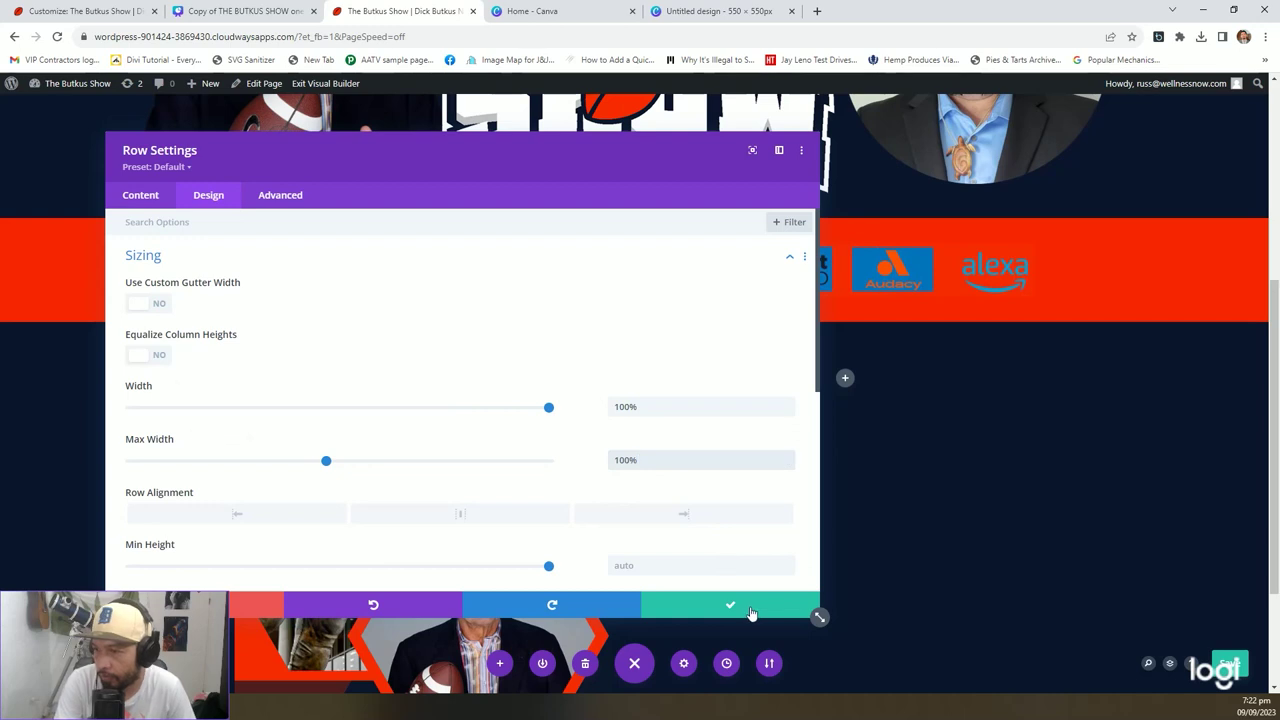
{"action": "left_click", "coordinate": [752, 608]}
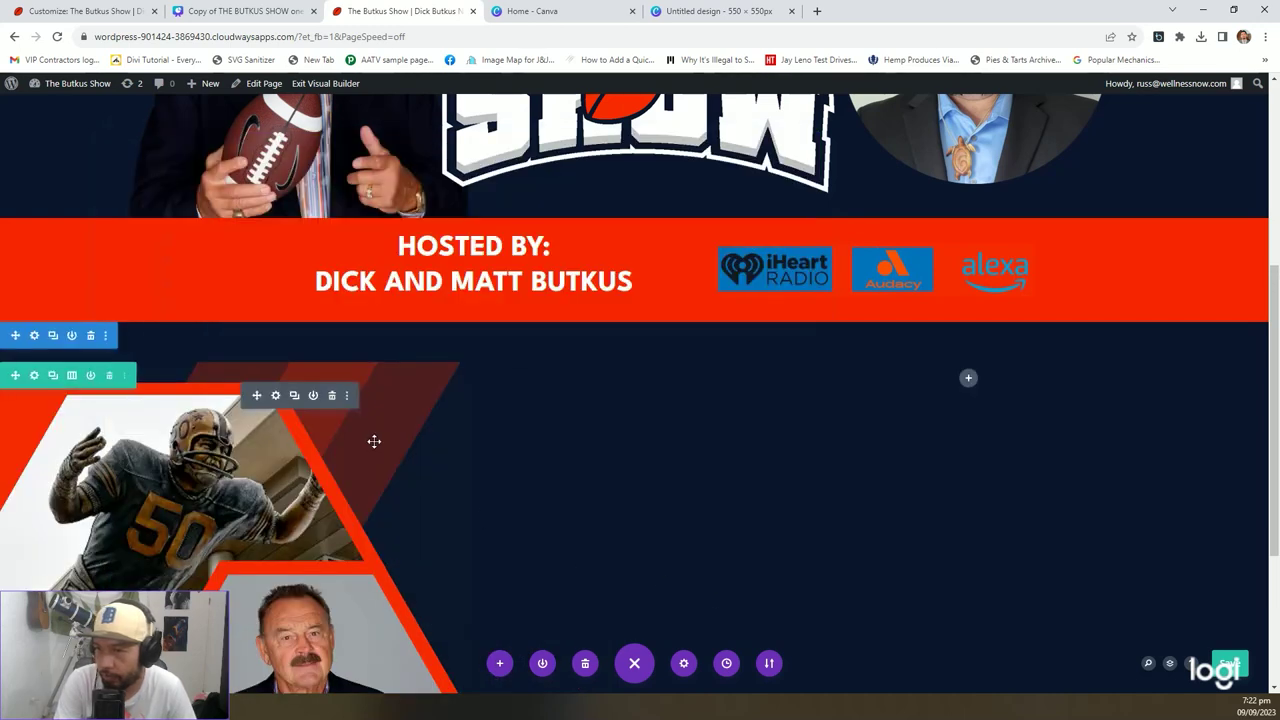
Set the new section's top and bottom padding to linked values of 0px and save the section settings.
{"action": "left_click", "coordinate": [34, 334]}
{"action": "left_click", "coordinate": [208, 195]}
{"action": "left_click", "coordinate": [200, 380]}
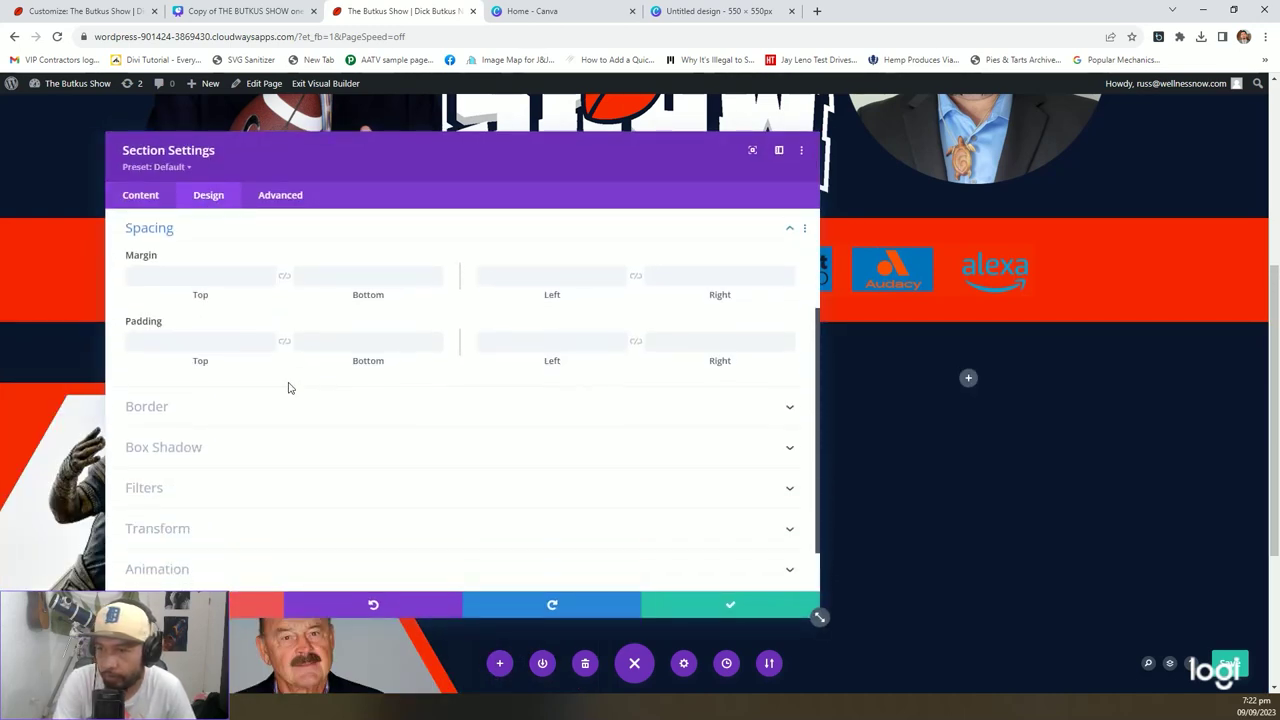
{"action": "left_click", "coordinate": [221, 346]}
{"action": "type", "text": "0px"}
{"action": "left_click", "coordinate": [284, 342]}
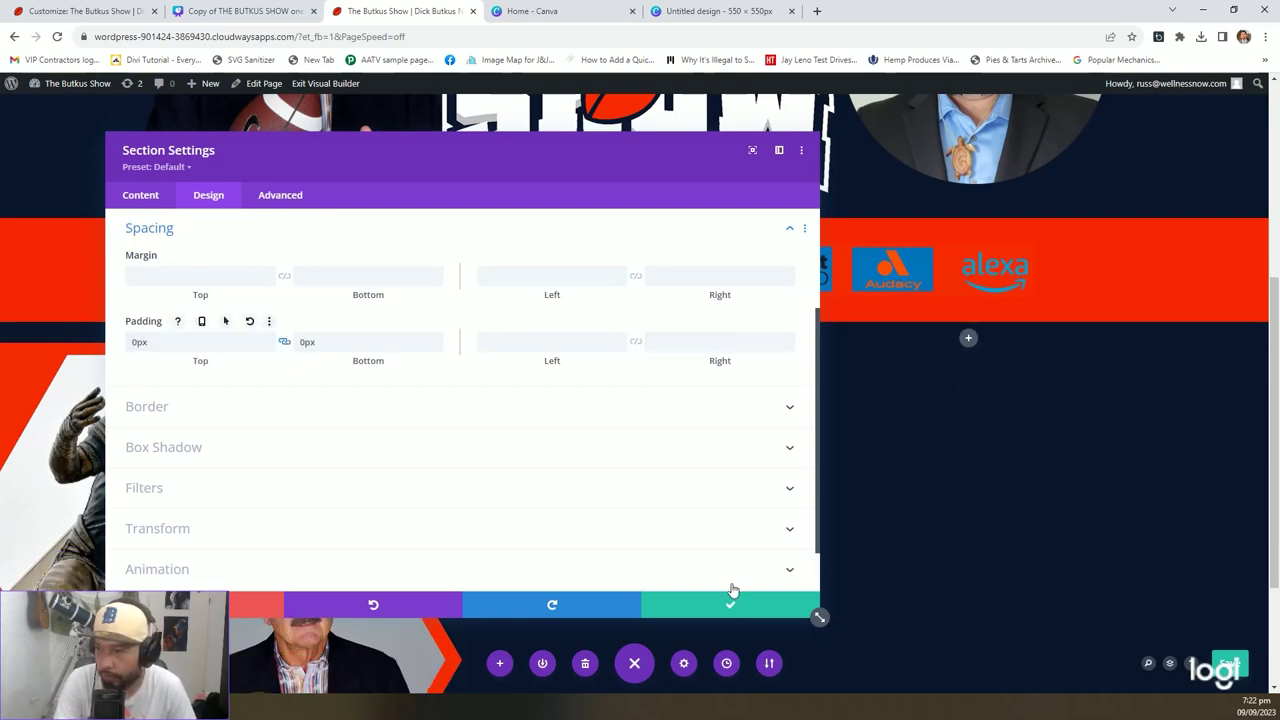
{"action": "left_click", "coordinate": [748, 612]}
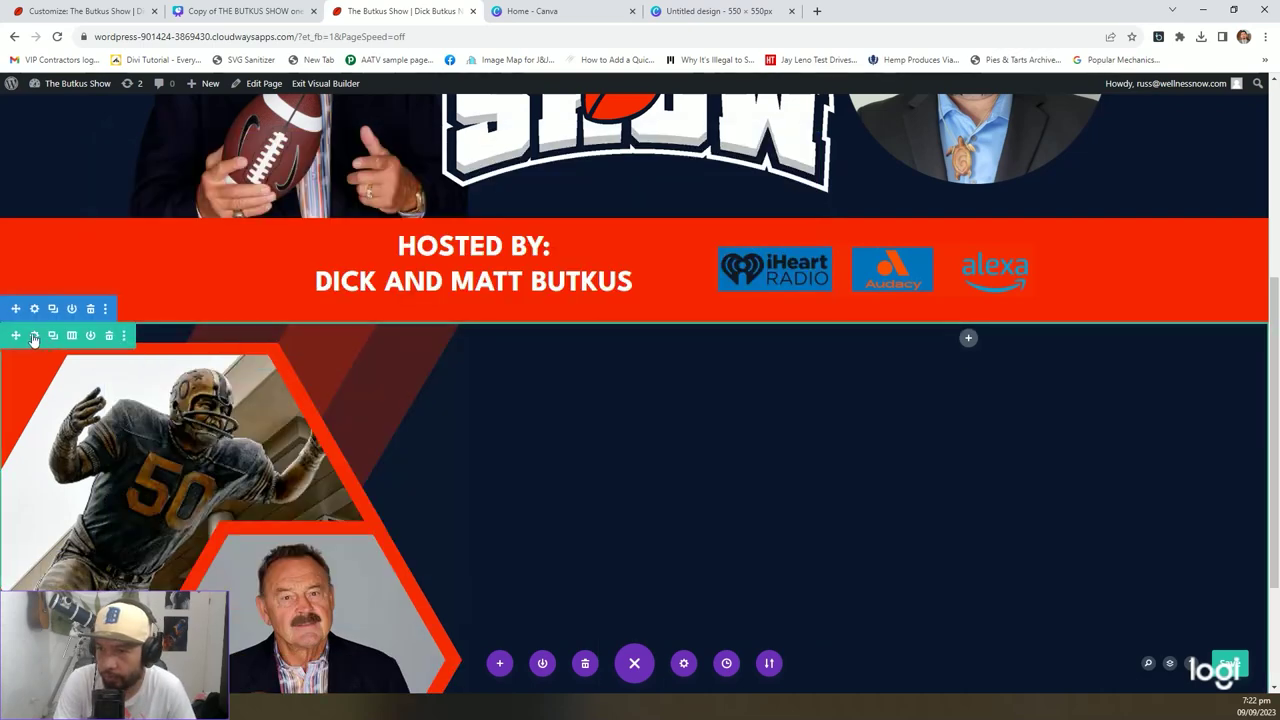
Check page 2 of the Canva design and insert a Text module in the empty second column of the row.
{"action": "scroll", "coordinate": [718, 500], "scroll_direction": "down", "scroll_amount": 1}
{"action": "scroll", "coordinate": [718, 500], "scroll_direction": "down", "scroll_amount": 2}
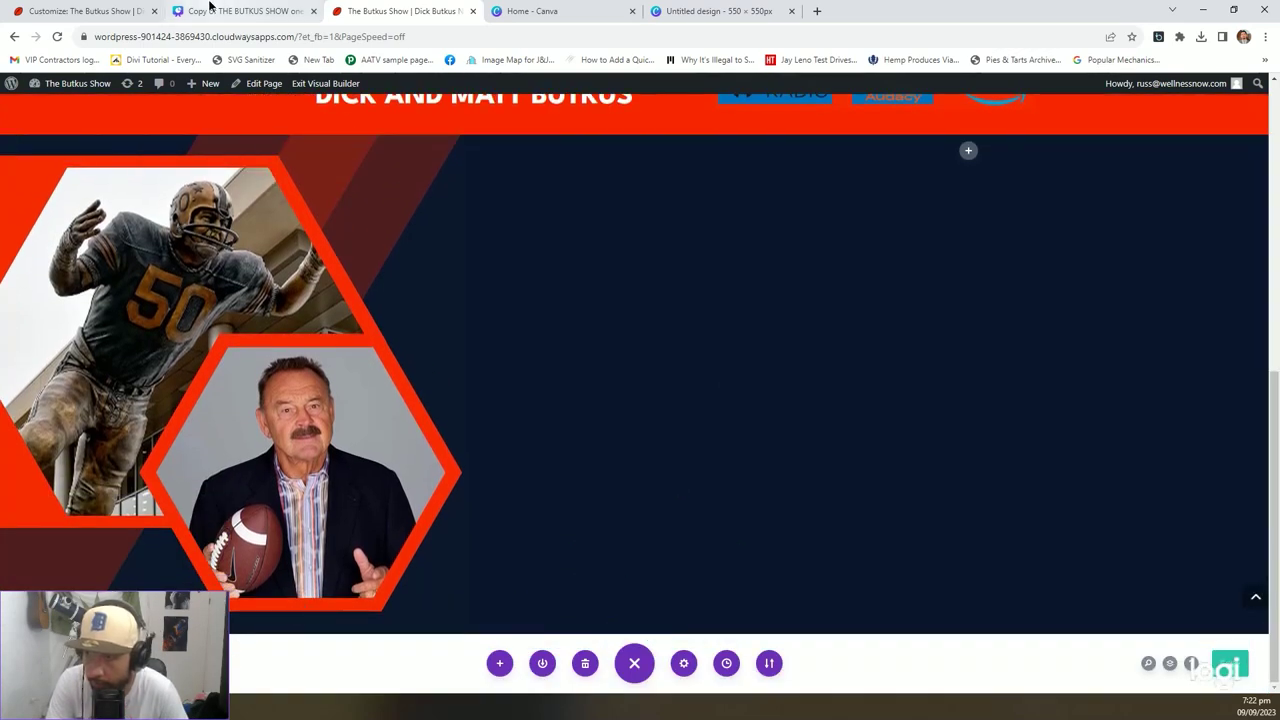
{"action": "left_click", "coordinate": [262, 11]}
{"action": "left_click", "coordinate": [400, 11]}
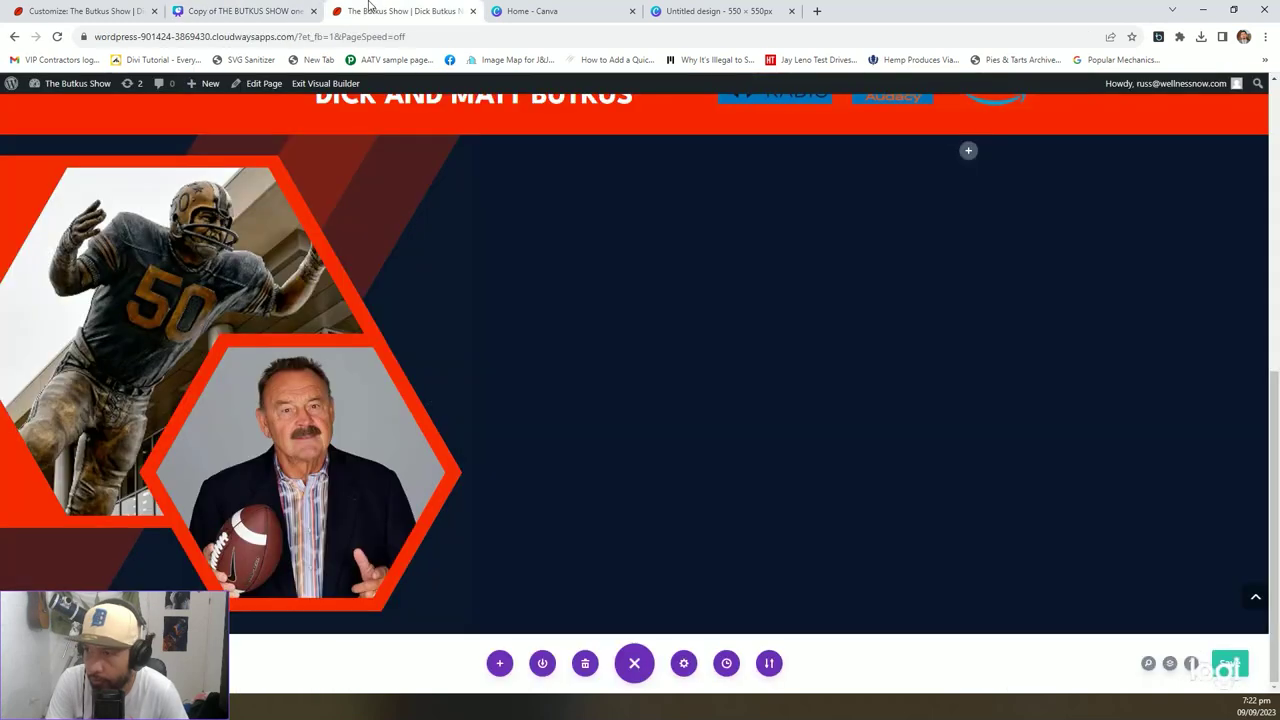
{"action": "scroll", "coordinate": [833, 344], "scroll_direction": "up", "scroll_amount": 1}
{"action": "left_click", "coordinate": [968, 257]}
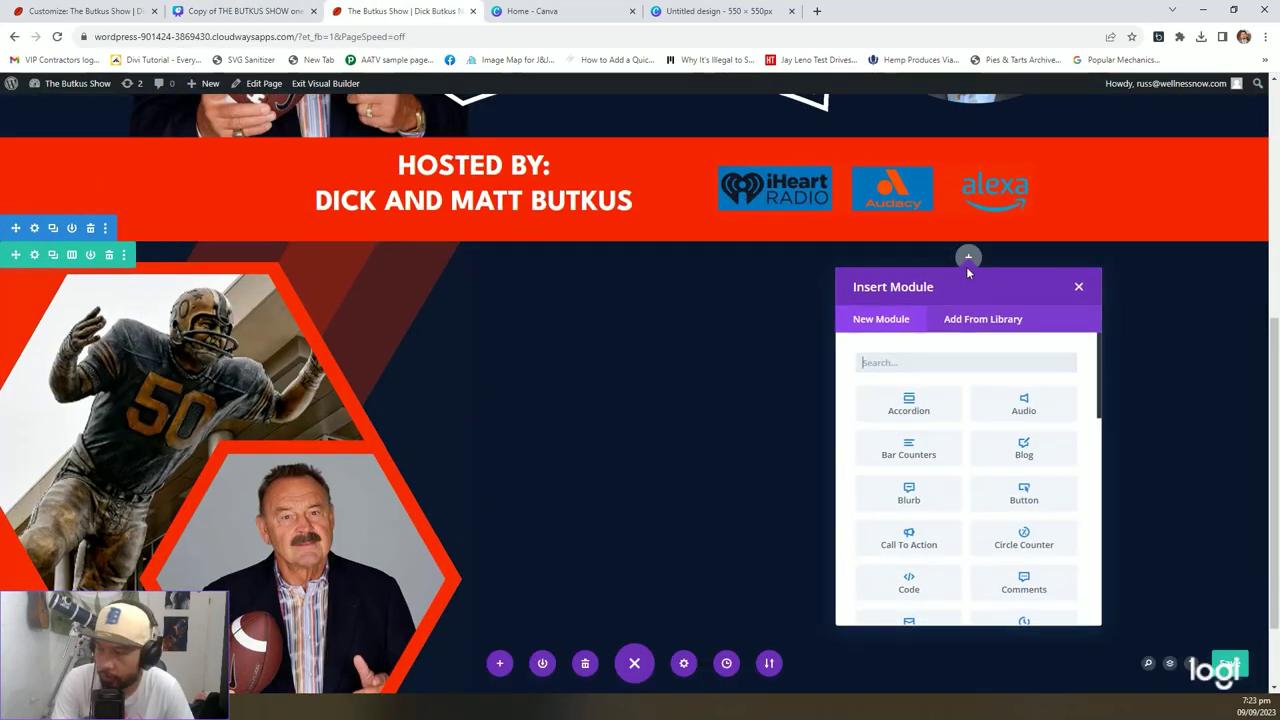
{"action": "type", "text": "text"}
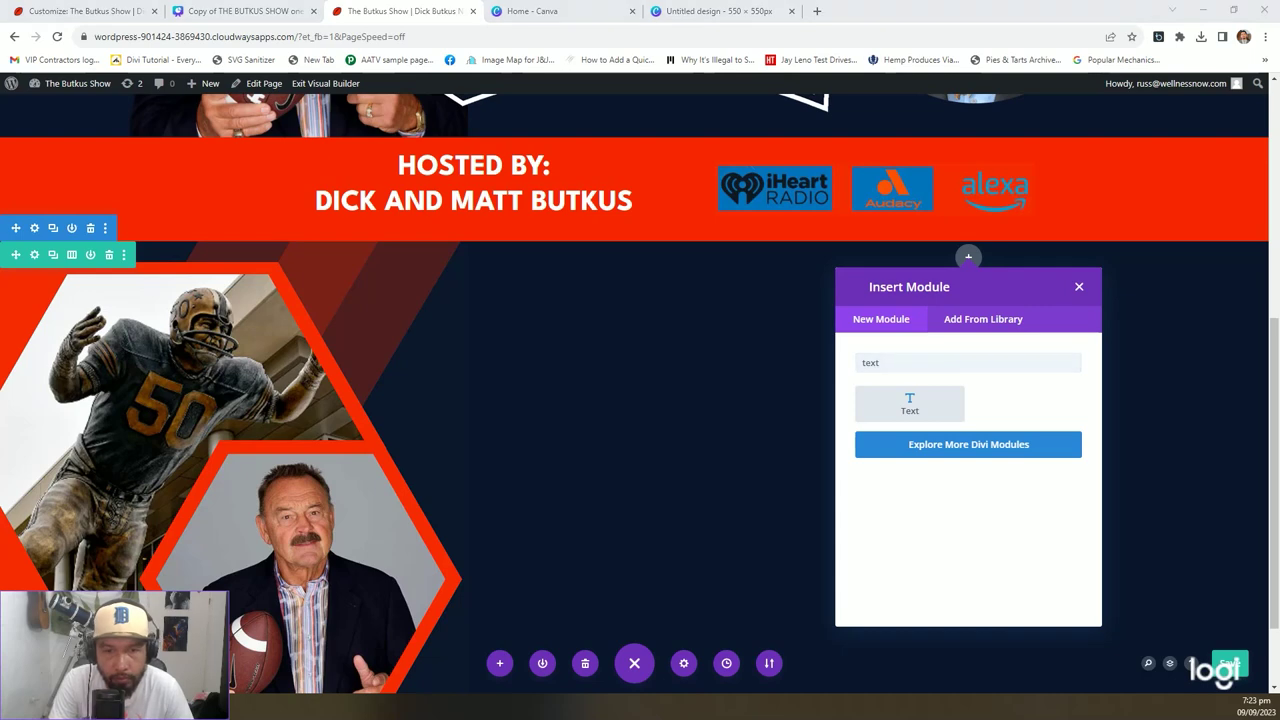
{"action": "left_click", "coordinate": [933, 410]}
Replace the Text module's placeholder body with the HTML <h2>Dick Butkus<br/>Legend</h2>.
{"action": "left_click", "coordinate": [771, 349]}
{"action": "left_click", "coordinate": [433, 409]}
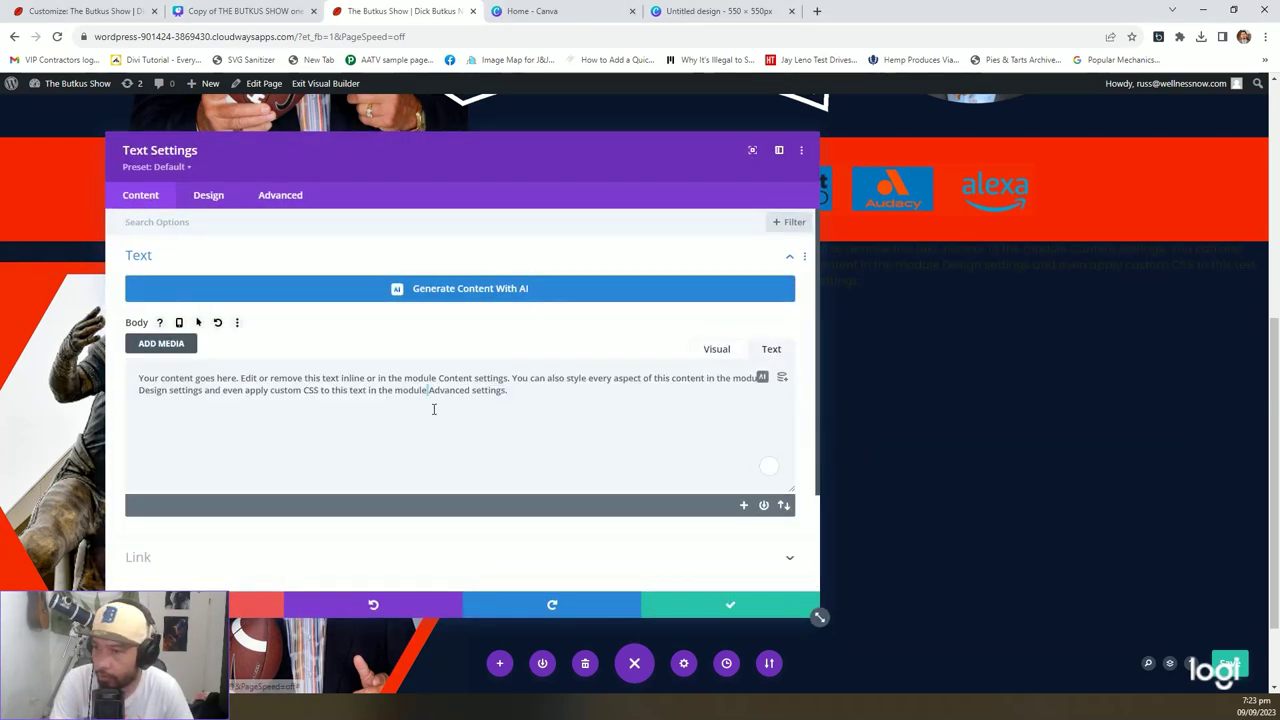
{"action": "key", "text": "ctrl+a"}
{"action": "type", "text": "<h"}
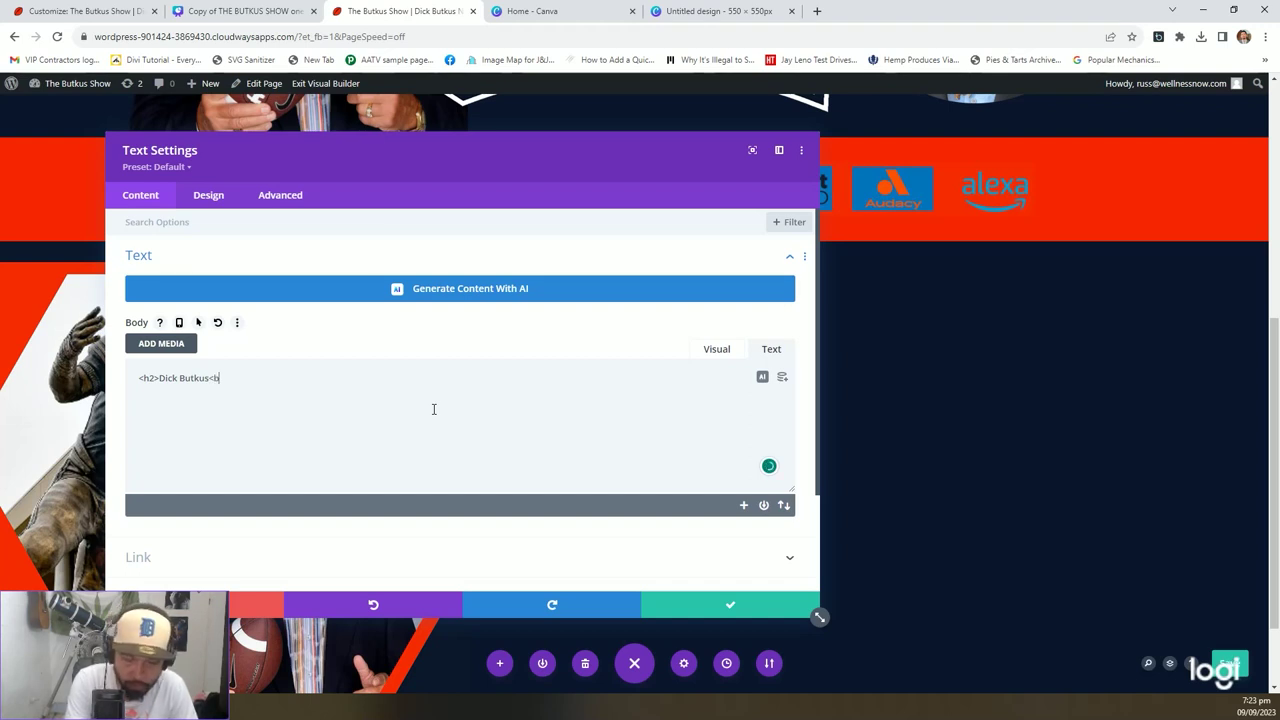
{"action": "type", "text": "genm"}
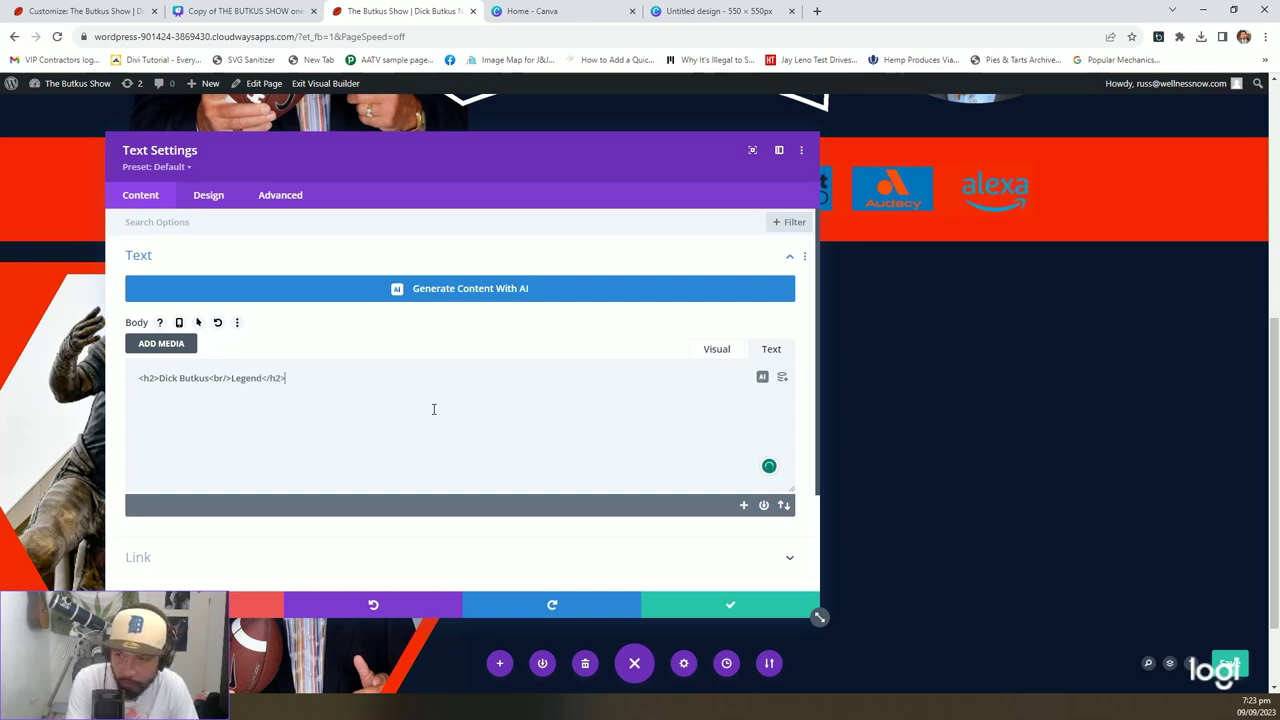
Style the module's Heading 2 with a 62px text size and white text color, and save the module.
{"action": "left_click", "coordinate": [208, 195]}
{"action": "left_click", "coordinate": [251, 298]}
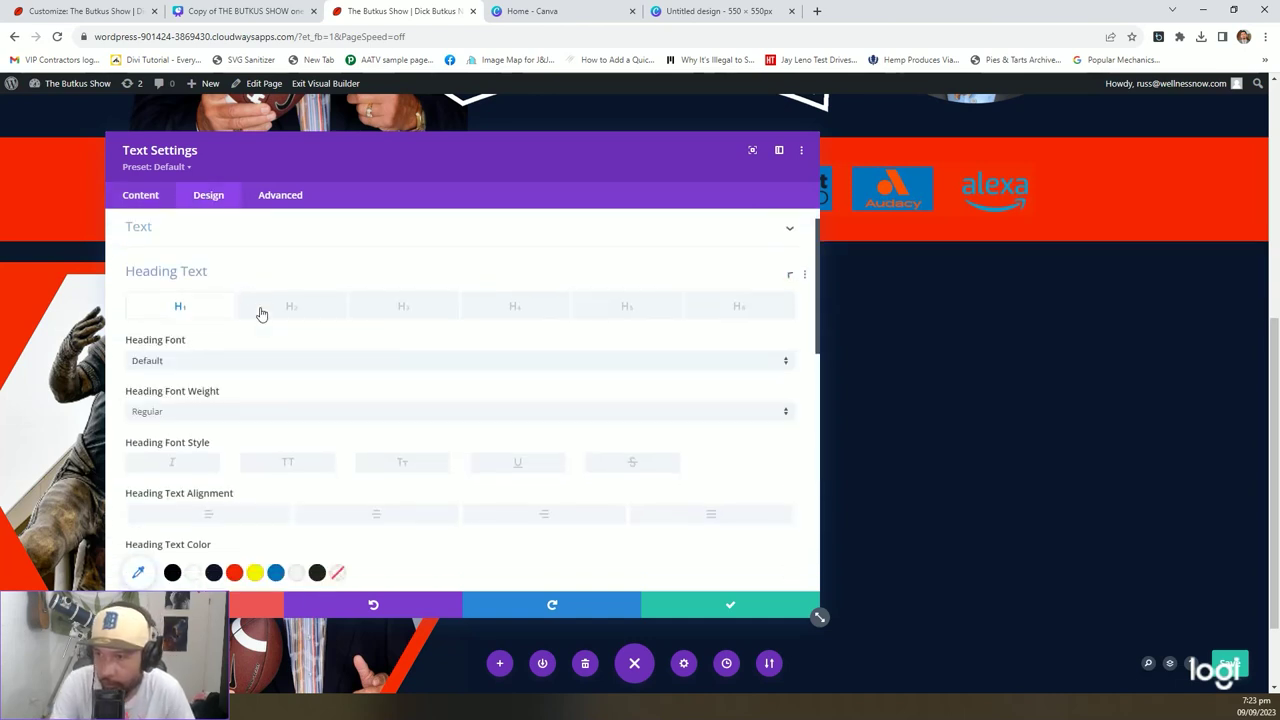
{"action": "left_click", "coordinate": [290, 272]}
{"action": "scroll", "coordinate": [450, 400], "scroll_direction": "down", "scroll_amount": 3}
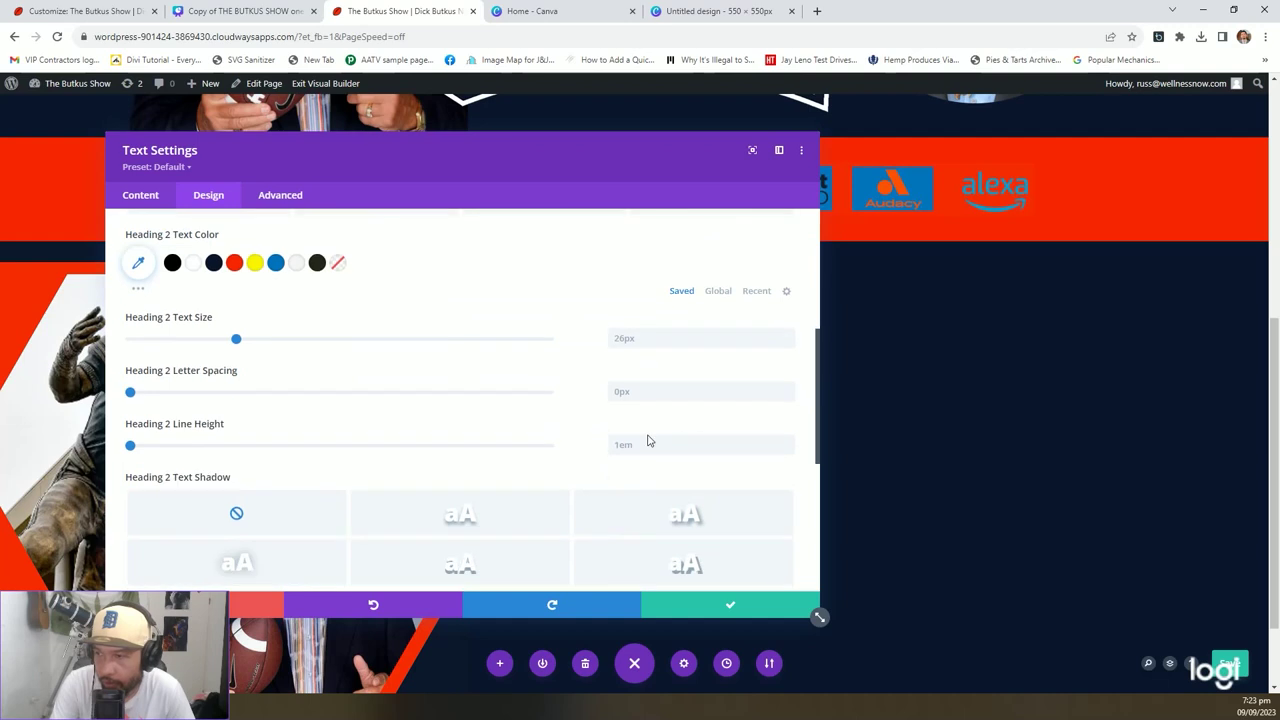
{"action": "left_click", "coordinate": [645, 333]}
{"action": "type", "text": "62"}
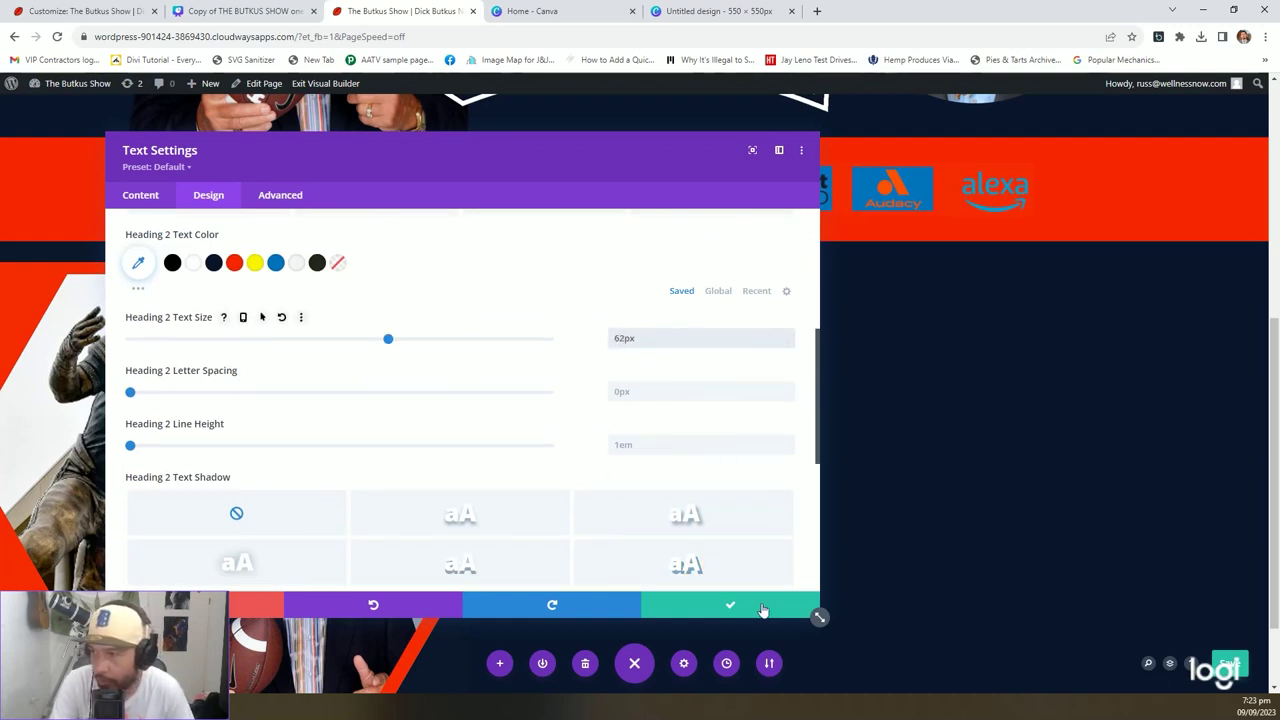
{"action": "scroll", "coordinate": [234, 371], "scroll_direction": "down", "scroll_amount": 1}
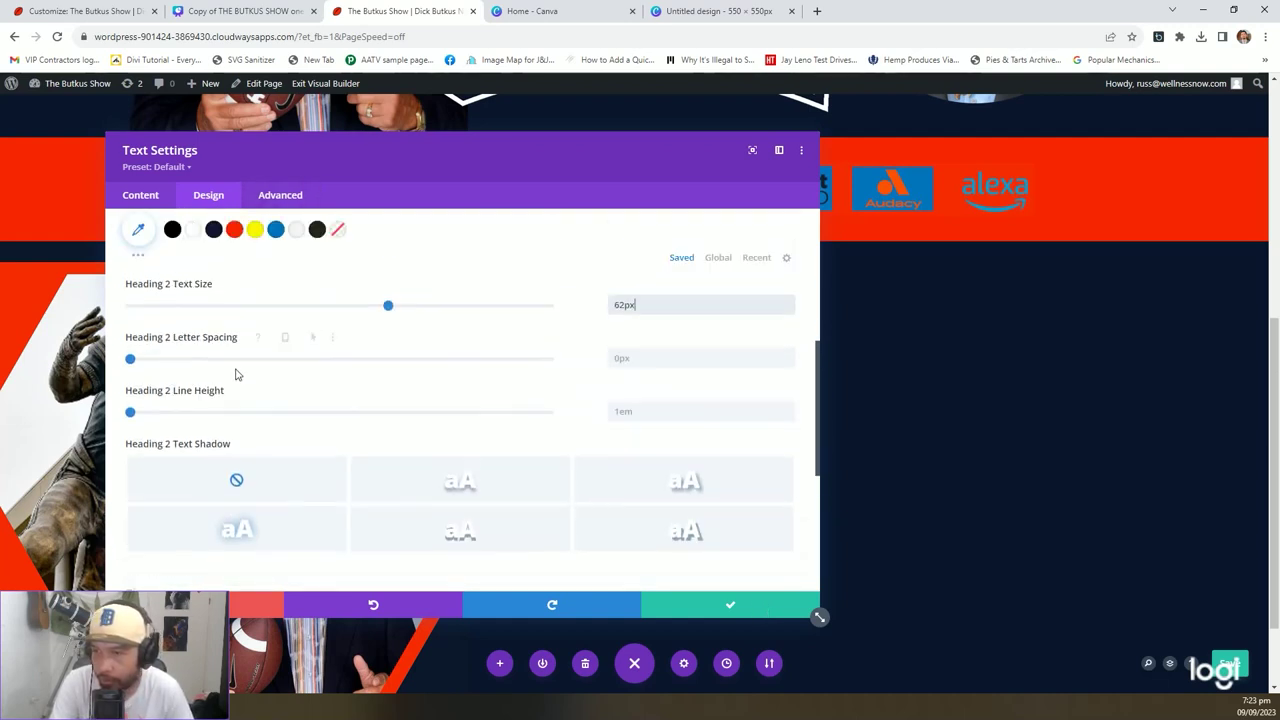
{"action": "scroll", "coordinate": [234, 371], "scroll_direction": "up", "scroll_amount": 1}
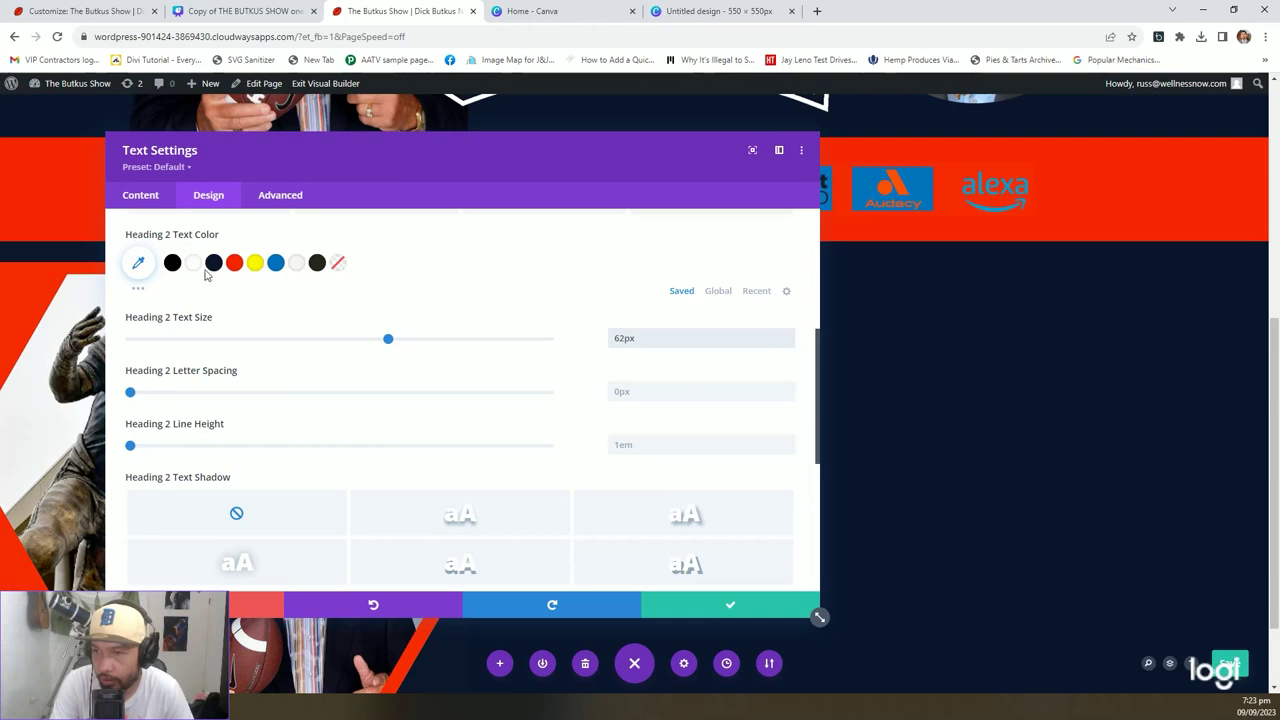
{"action": "left_click", "coordinate": [733, 605]}
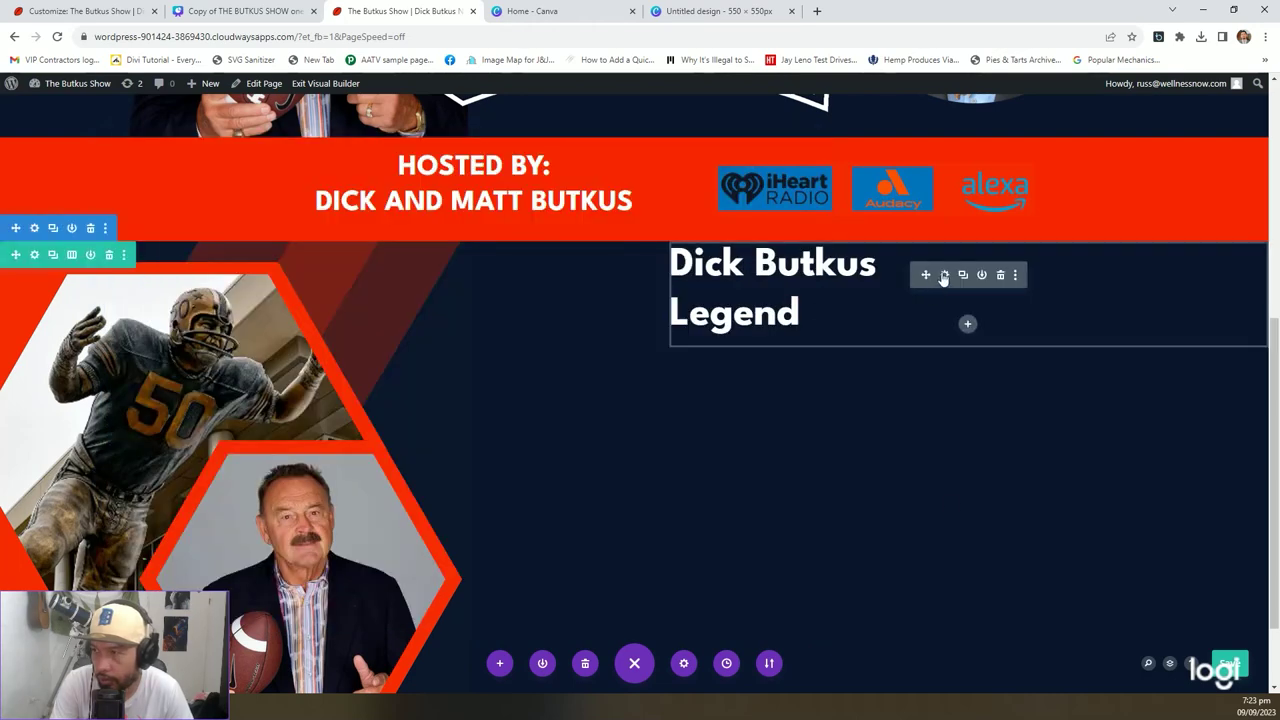
Compare the heading with the Canva design and set its Heading 2 text size to 92px.
{"action": "left_click", "coordinate": [944, 275]}
{"action": "left_click", "coordinate": [248, 11]}
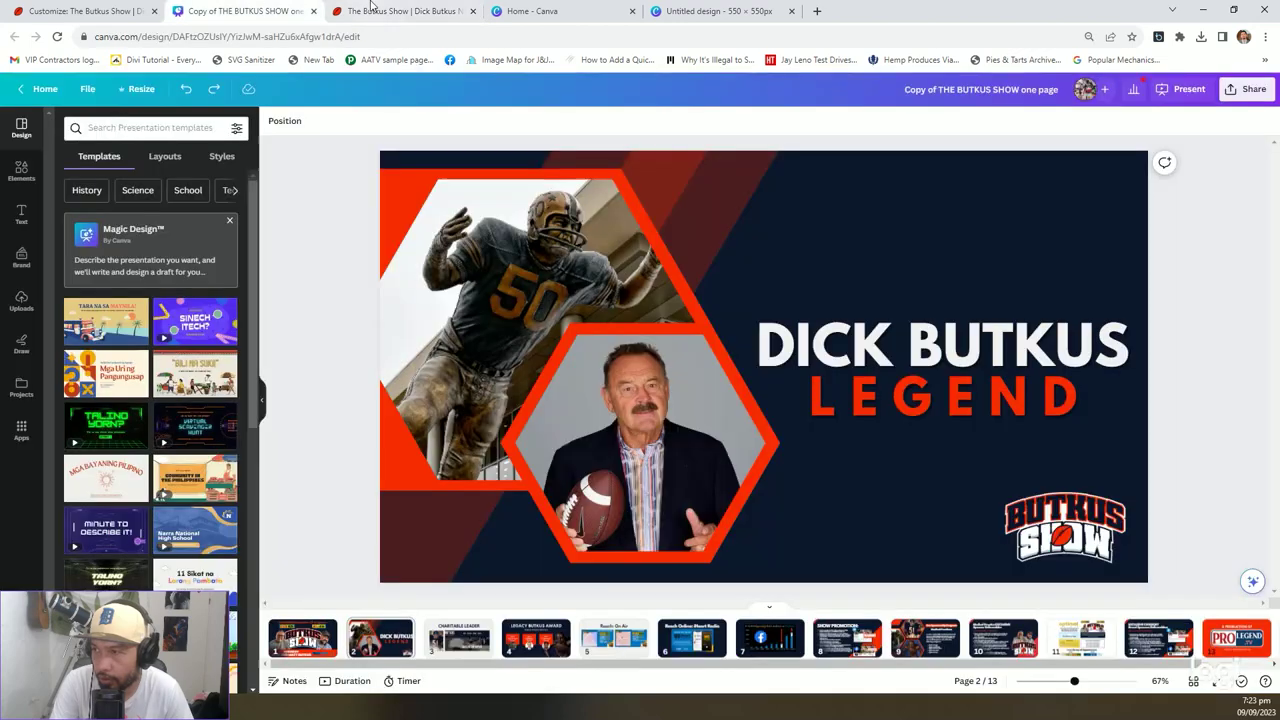
{"action": "left_click", "coordinate": [370, 10]}
{"action": "left_click", "coordinate": [208, 195]}
{"action": "left_click", "coordinate": [209, 307]}
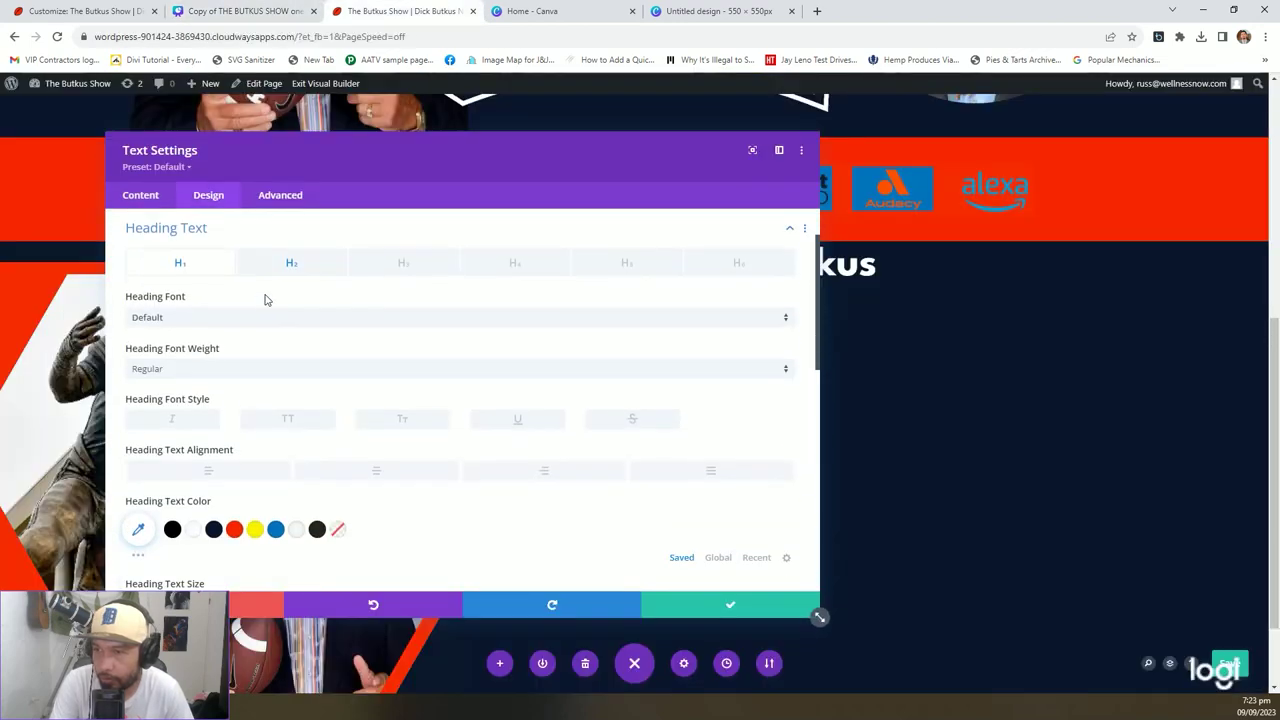
{"action": "left_click", "coordinate": [288, 265]}
{"action": "scroll", "coordinate": [408, 394], "scroll_direction": "down", "scroll_amount": 2}
{"action": "double_click", "coordinate": [686, 405]}
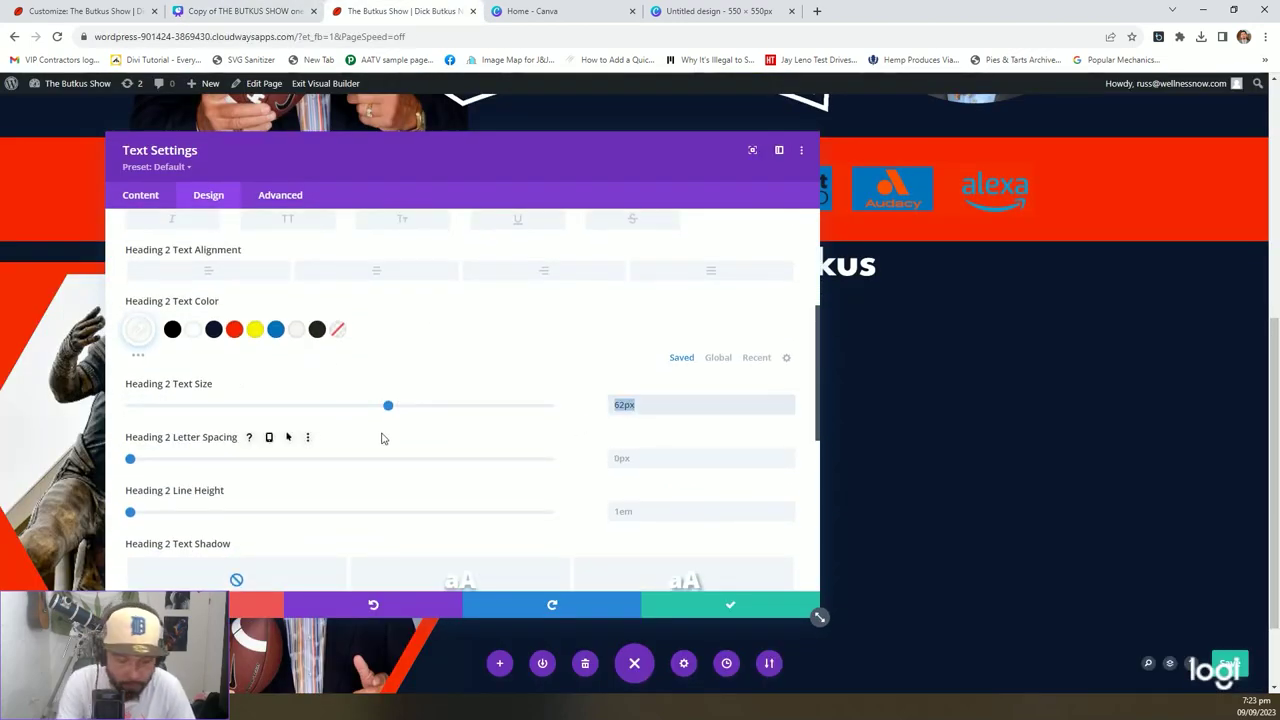
{"action": "type", "text": "92px"}
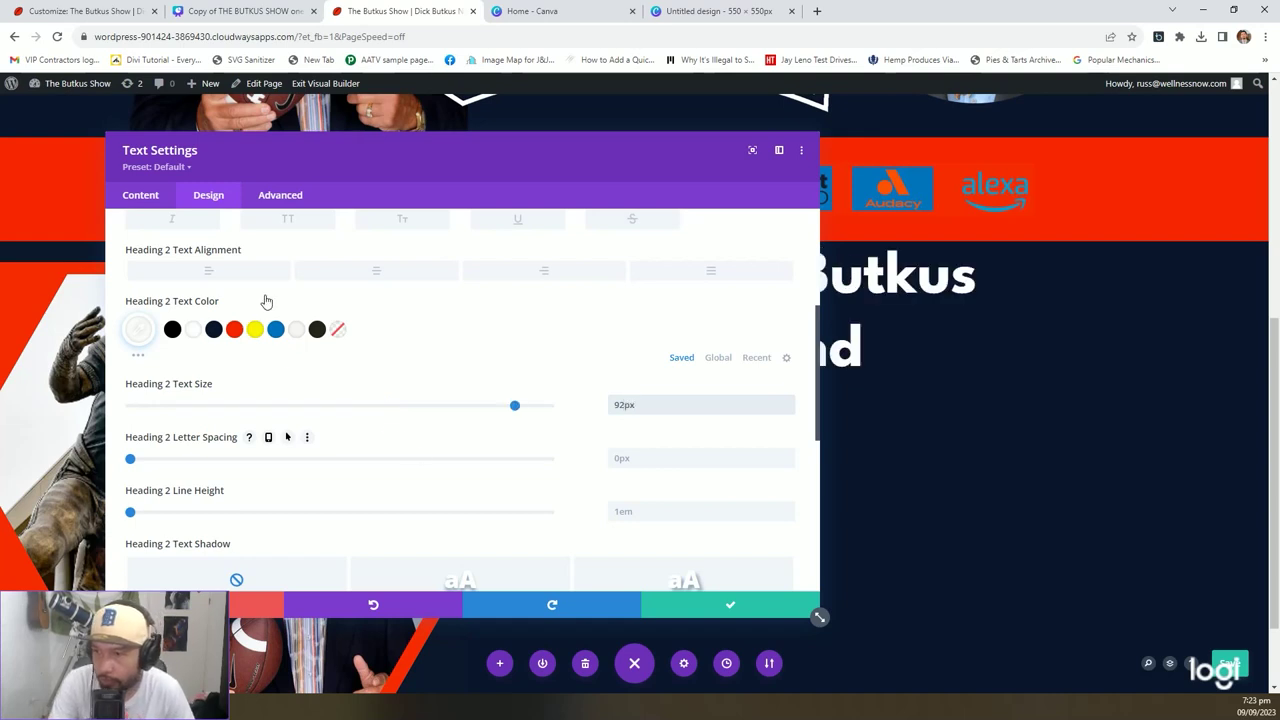
Make the Heading 2 text uppercase and center-aligned, and save the Text module.
{"action": "scroll", "coordinate": [266, 301], "scroll_direction": "up", "scroll_amount": 3}
{"action": "left_click", "coordinate": [290, 419]}
{"action": "left_click", "coordinate": [391, 469]}
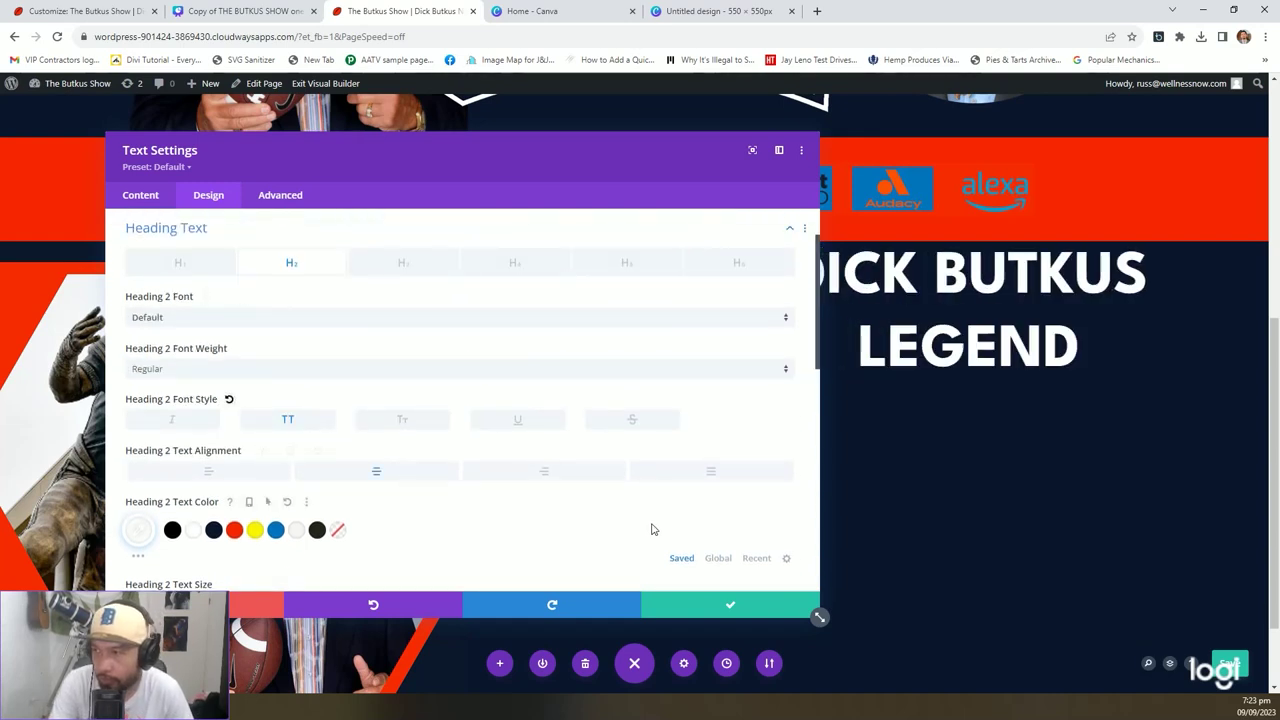
{"action": "left_click", "coordinate": [736, 608]}
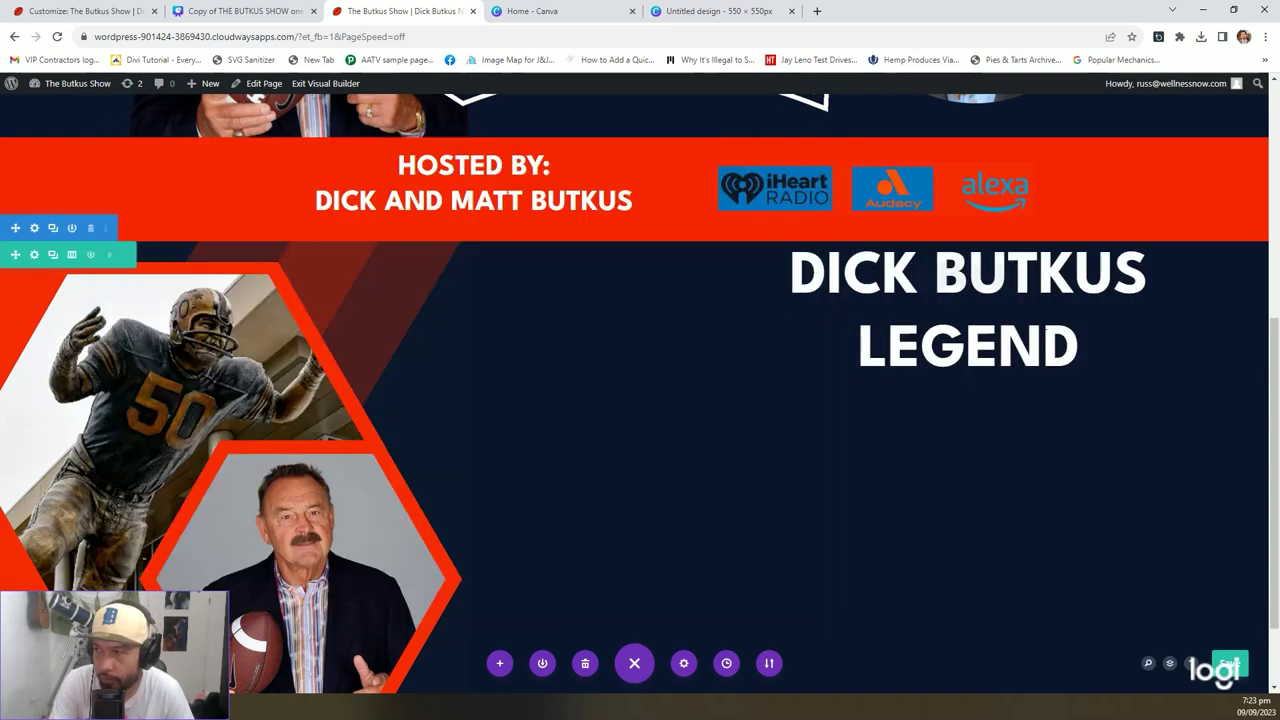
Open the heading Text module's settings and insert an opening span tag with an inline color style before Legend in the HTML.
{"action": "scroll", "coordinate": [882, 357], "scroll_direction": "down", "scroll_amount": 1}
{"action": "scroll", "coordinate": [900, 352], "scroll_direction": "up", "scroll_amount": 2}
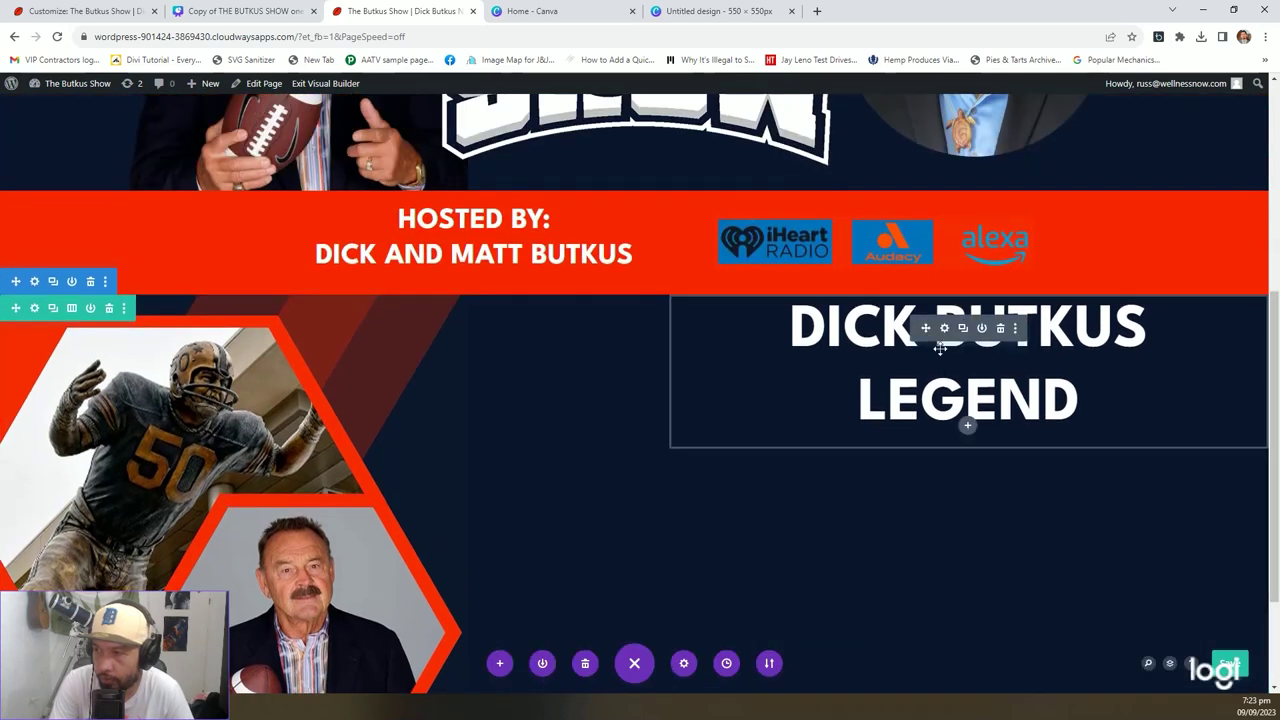
{"action": "scroll", "coordinate": [940, 348], "scroll_direction": "down", "scroll_amount": 1}
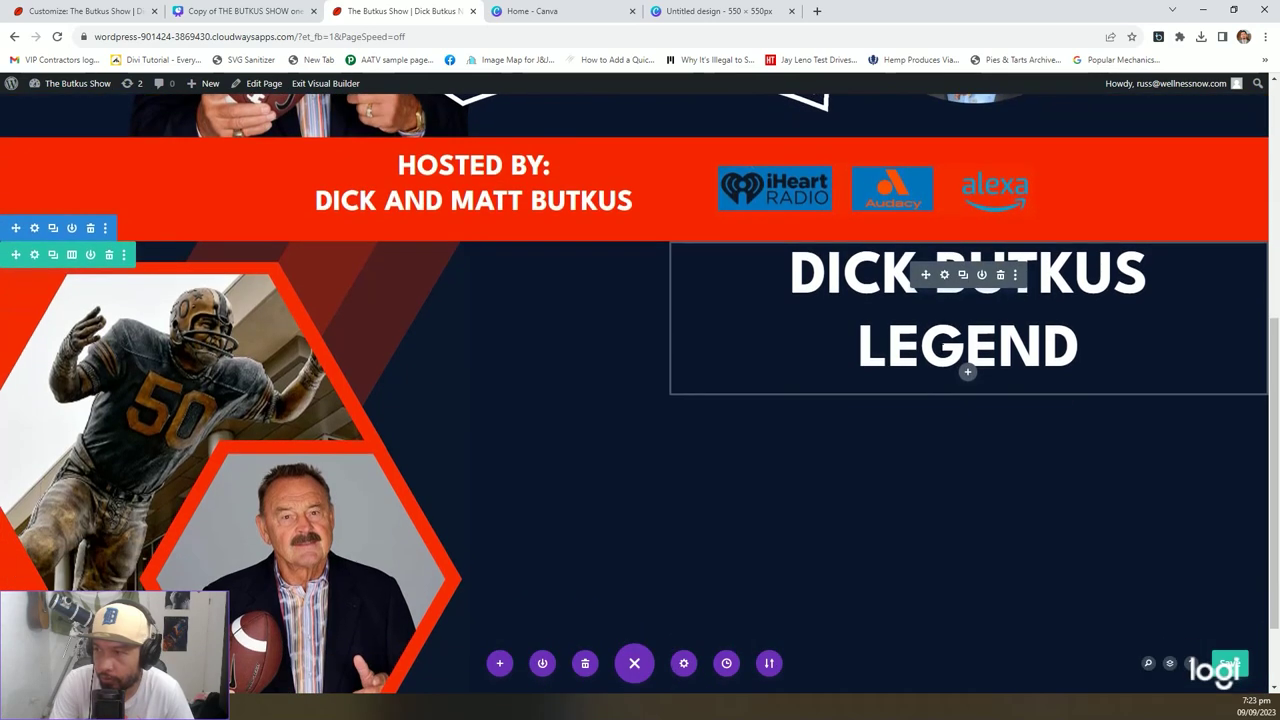
{"action": "left_click", "coordinate": [946, 276]}
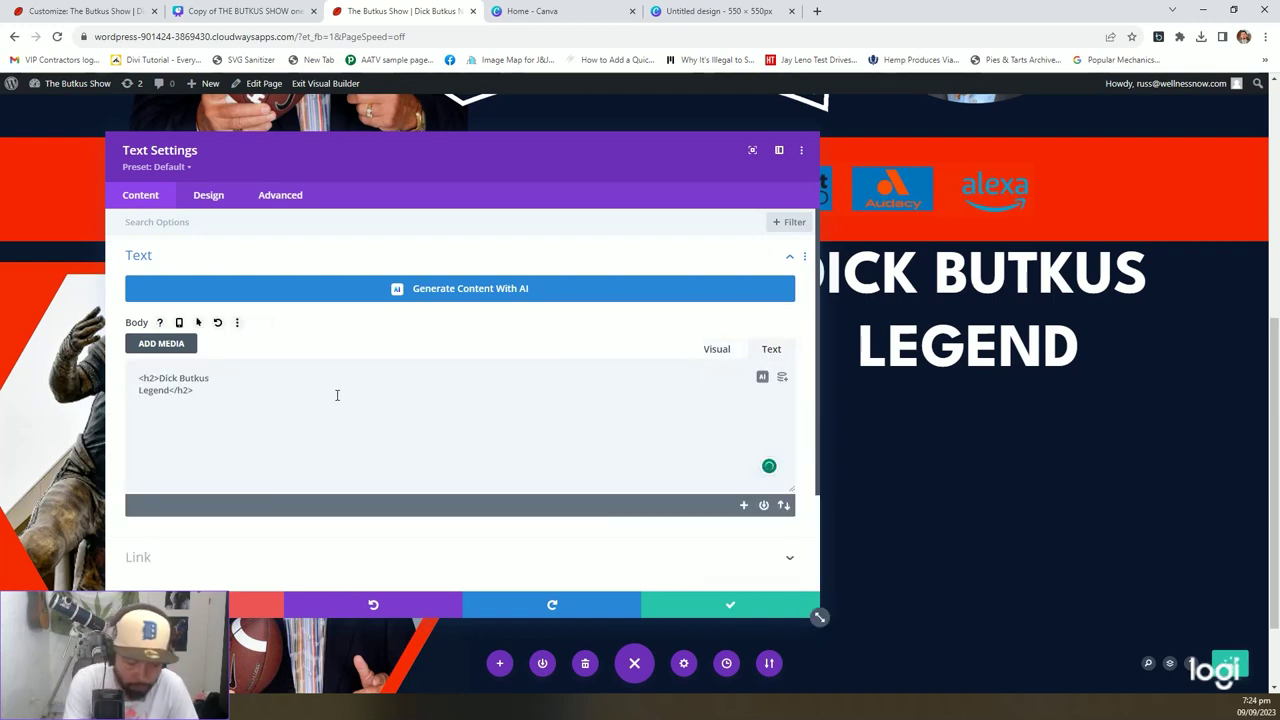
{"action": "type", "text": "<span "}
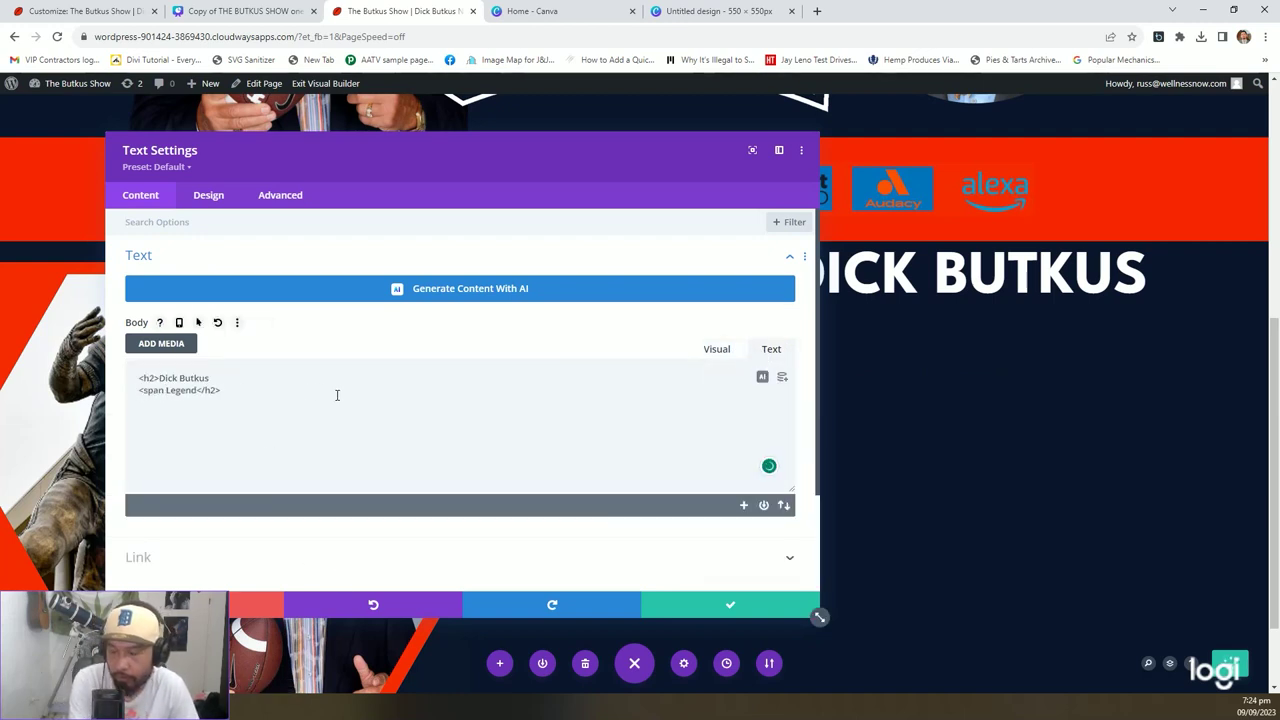
{"action": "type", "text": "style"}
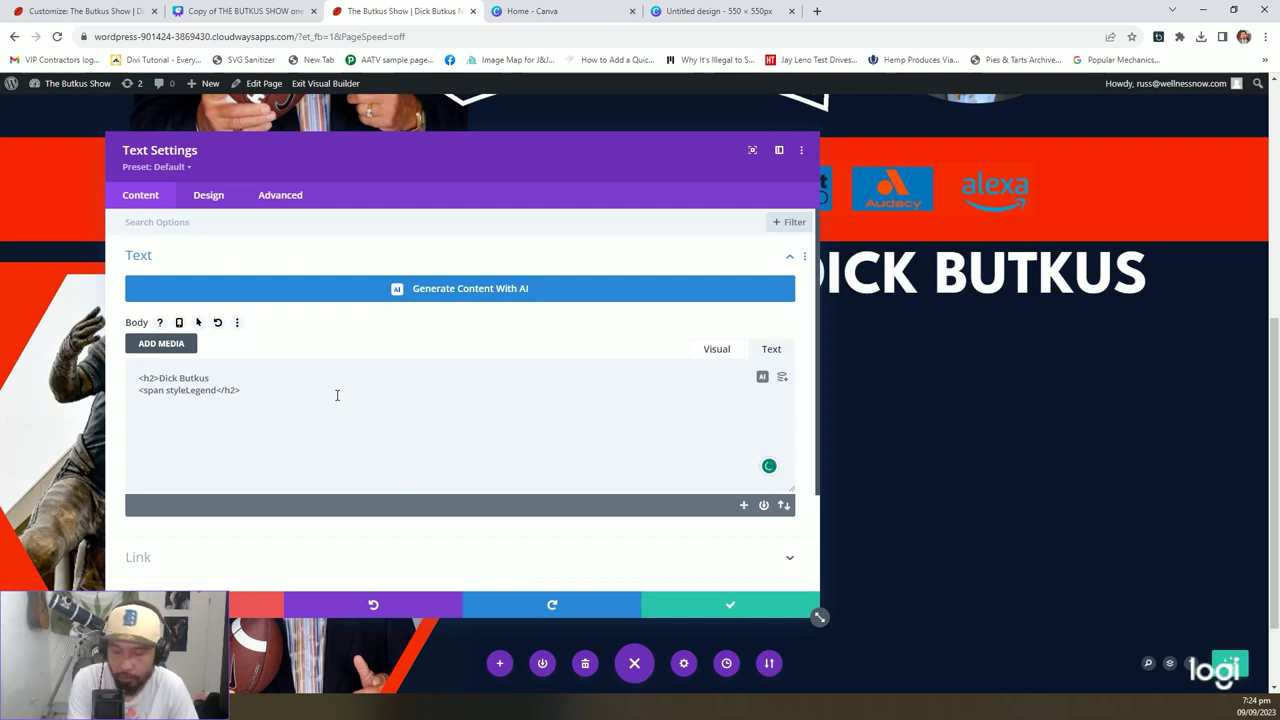
{"action": "type", "text": "=\"color:#"}
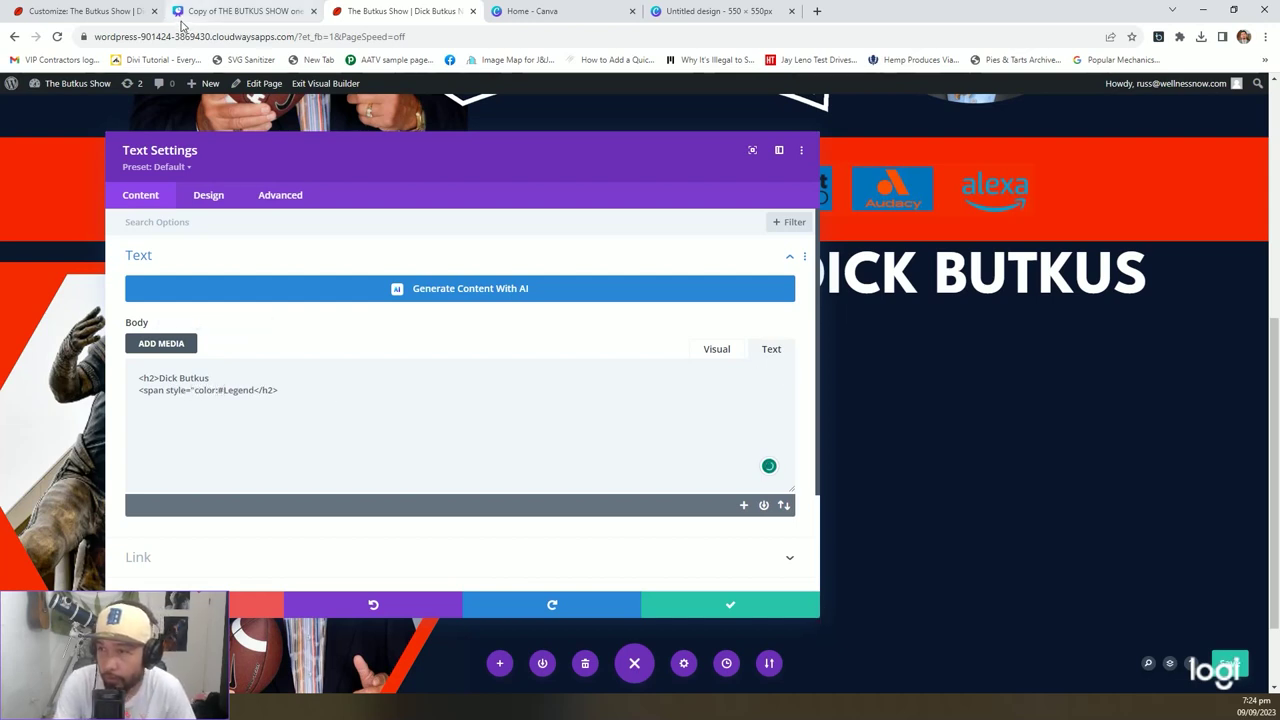
Switch to Photoshop and sample the red hexagon border with the foreground Color Picker to read its hex code.
{"action": "left_click", "coordinate": [80, 11]}
{"action": "left_click", "coordinate": [196, 11]}
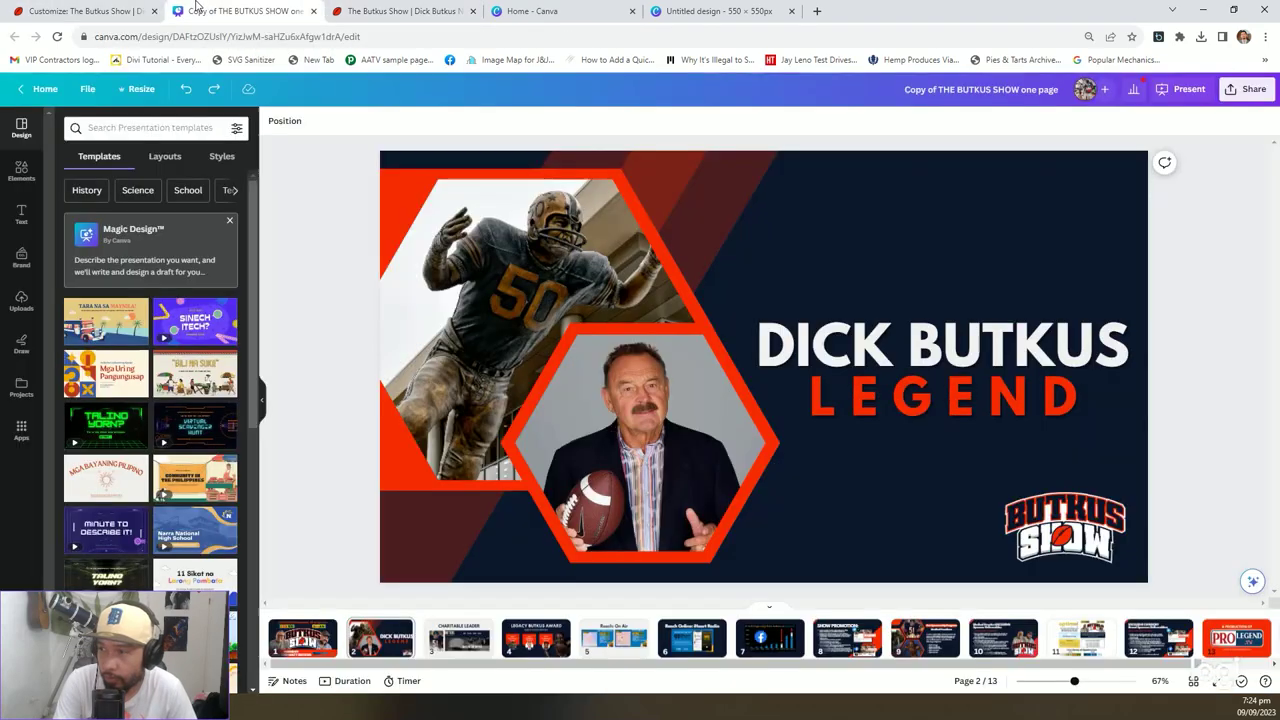
{"action": "left_click", "coordinate": [125, 10]}
{"action": "key", "text": "alt+Tab"}
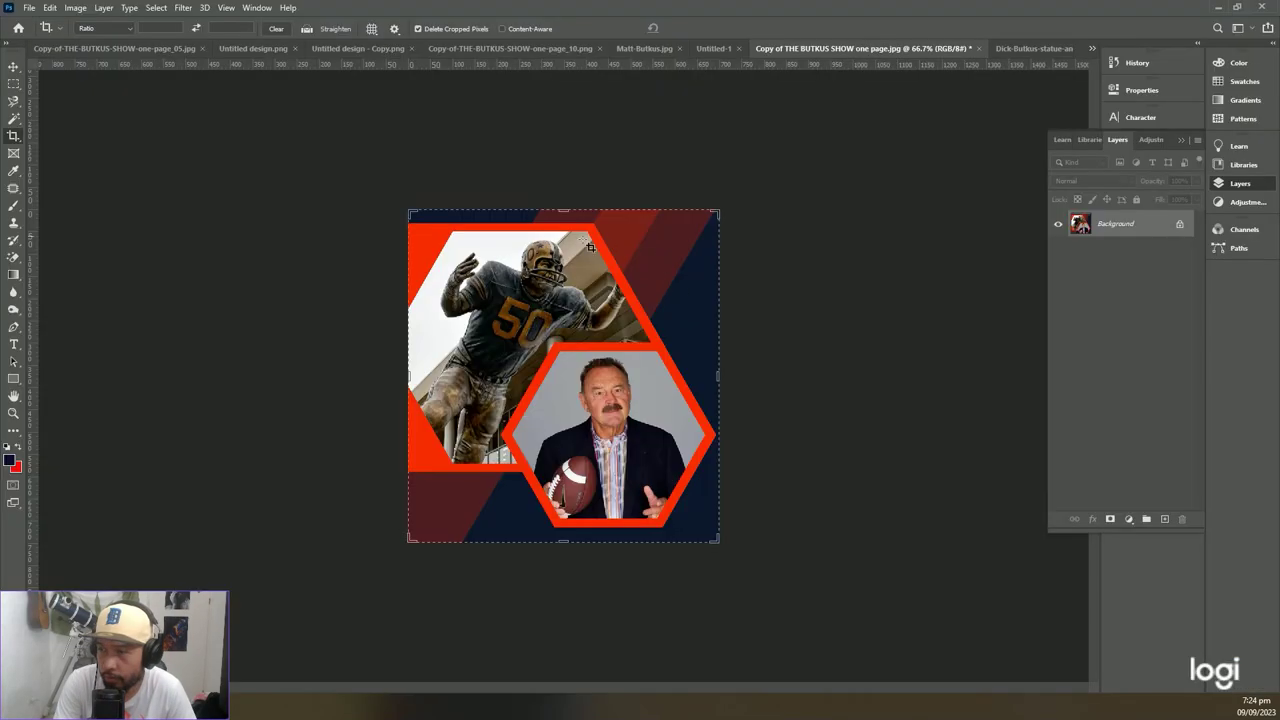
{"action": "left_click", "coordinate": [9, 462]}
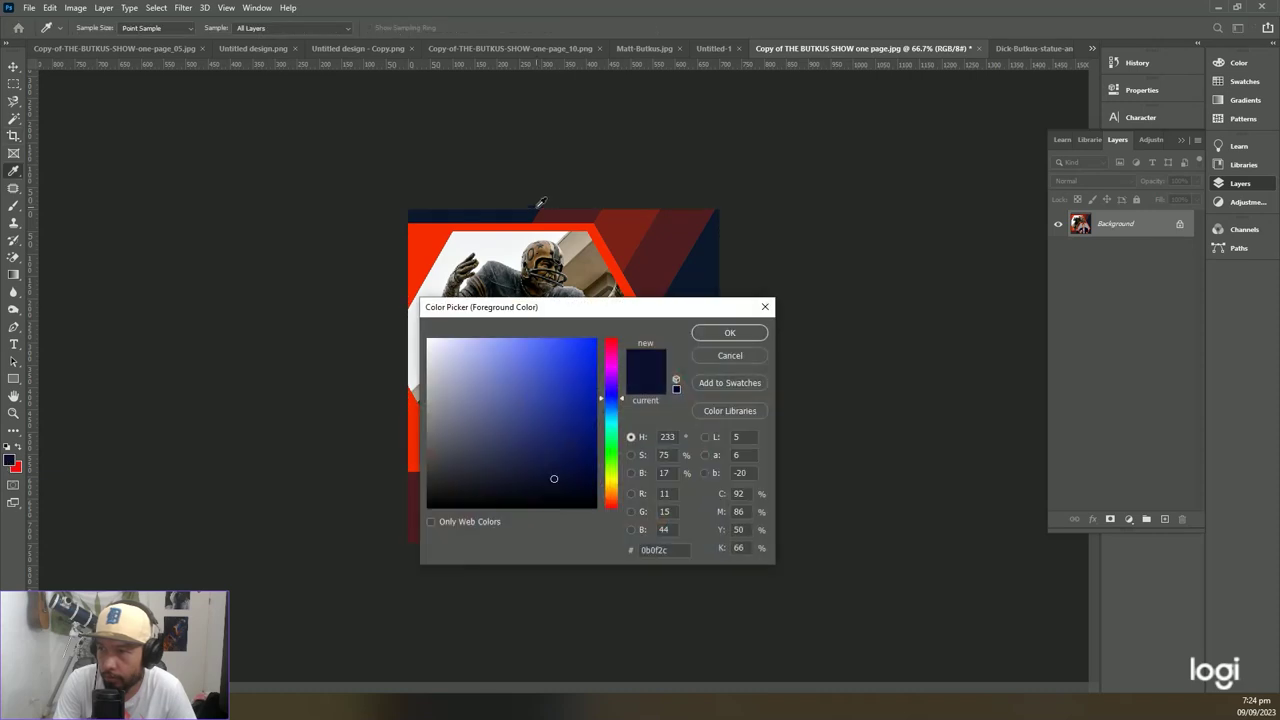
{"action": "left_click", "coordinate": [543, 223]}
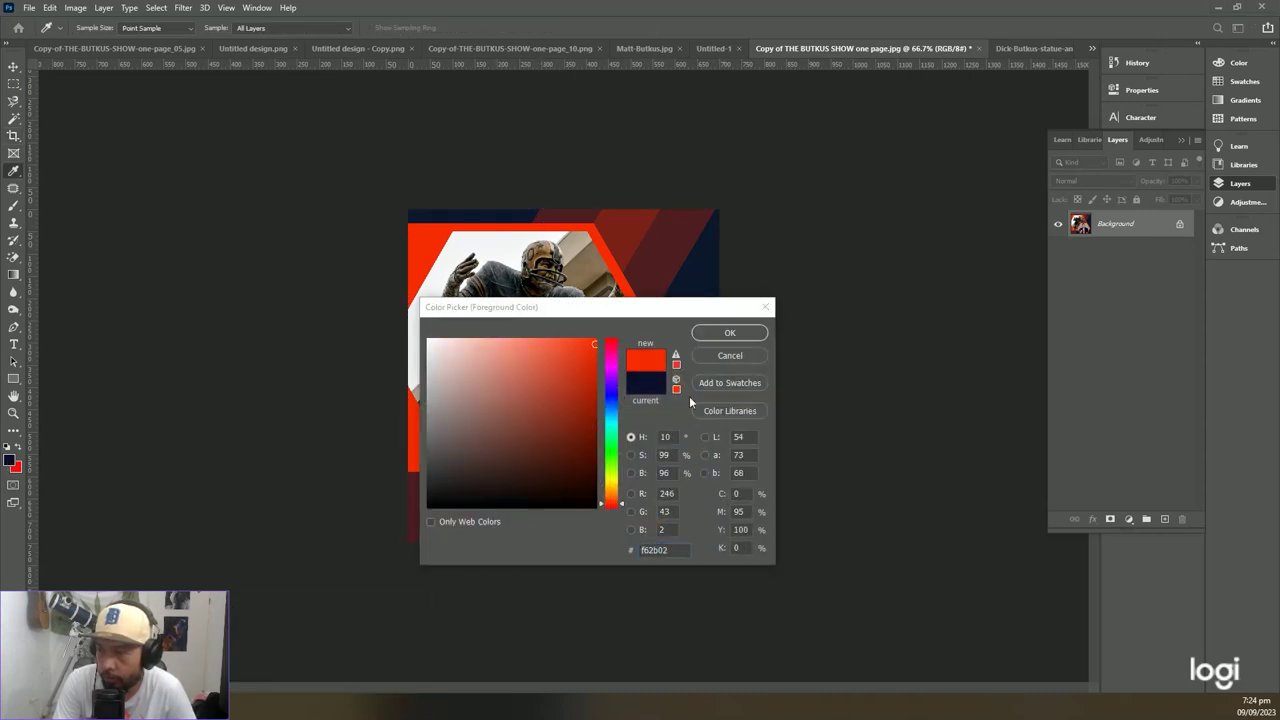
{"action": "left_click", "coordinate": [765, 307]}
Return to the Divi builder in the browser, set the span color to #f62b02, and close the span tag after Legend.
{"action": "mouse_move", "coordinate": [330, 707]}
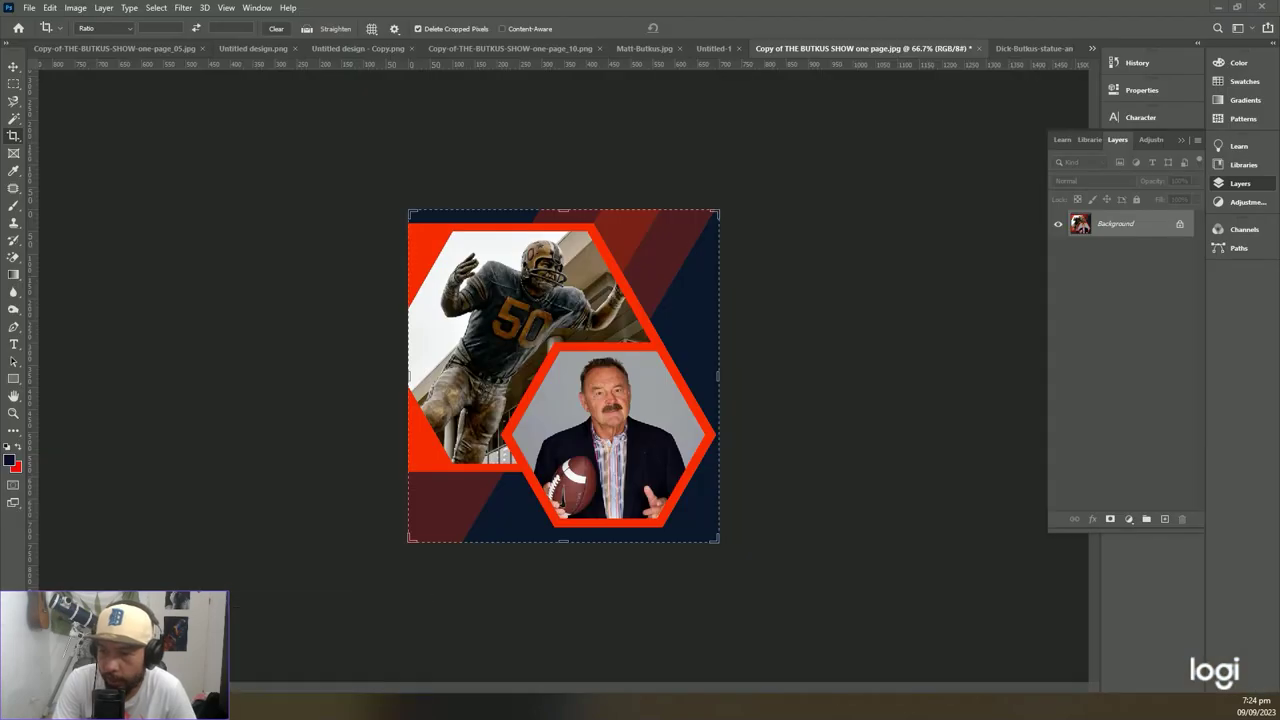
{"action": "left_click", "coordinate": [350, 645]}
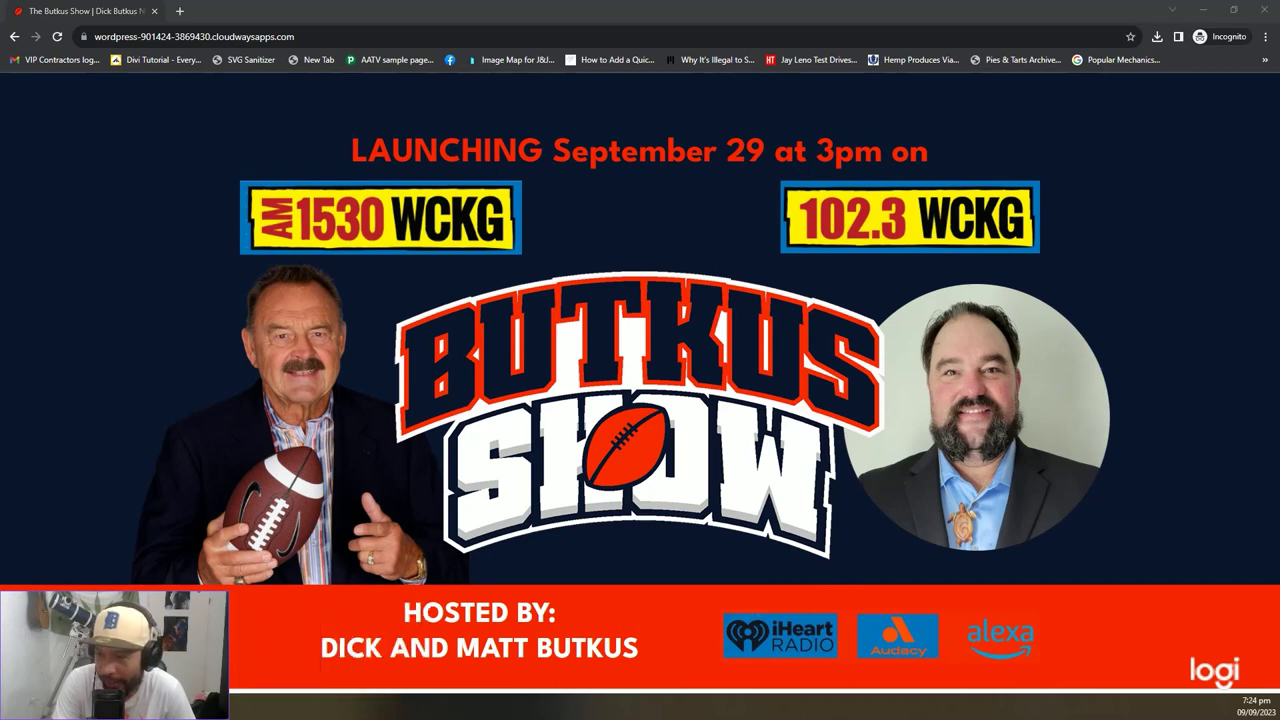
{"action": "left_click", "coordinate": [250, 645]}
{"action": "left_click", "coordinate": [380, 10]}
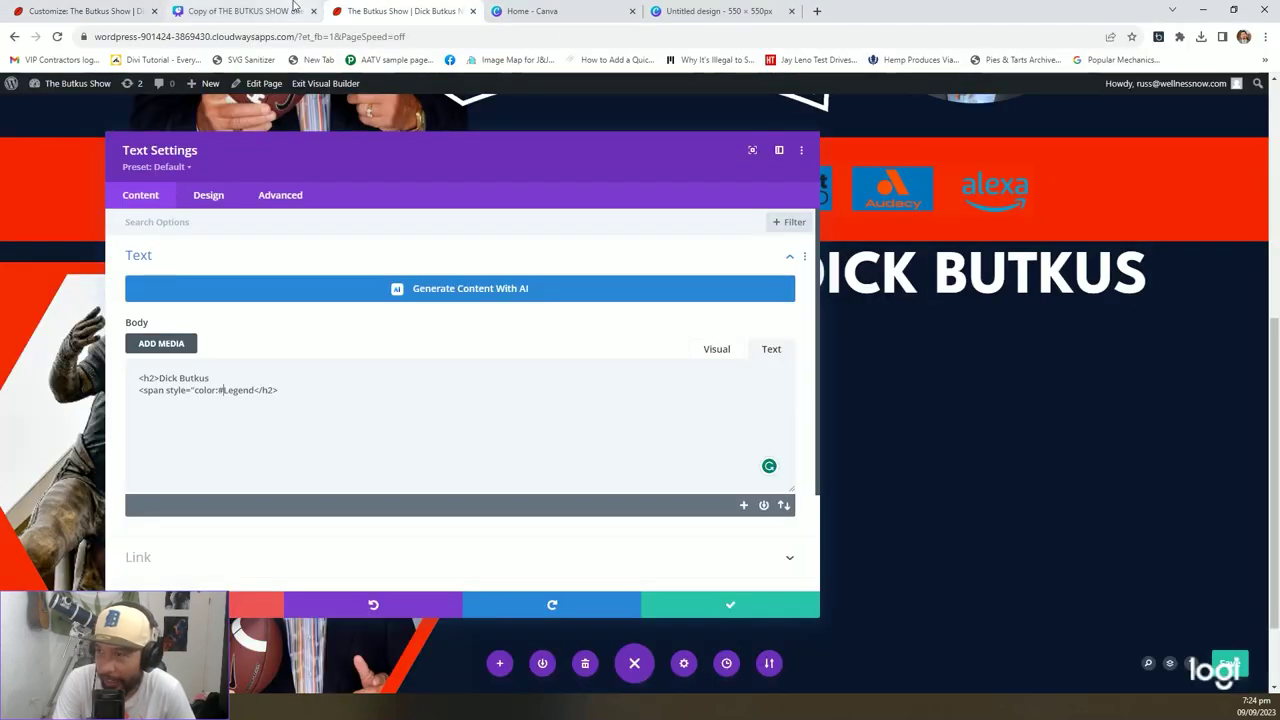
{"action": "type", "text": "f62b02"}
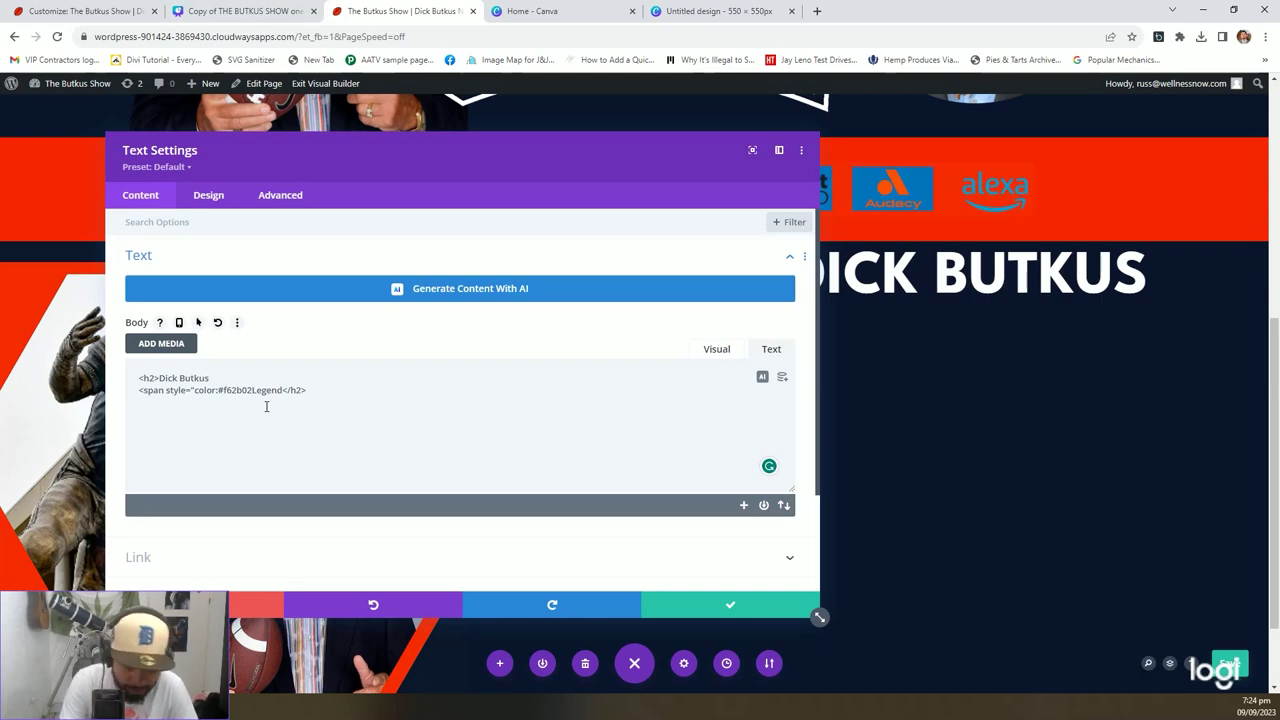
{"action": "type", "text": ";\">Legend"}
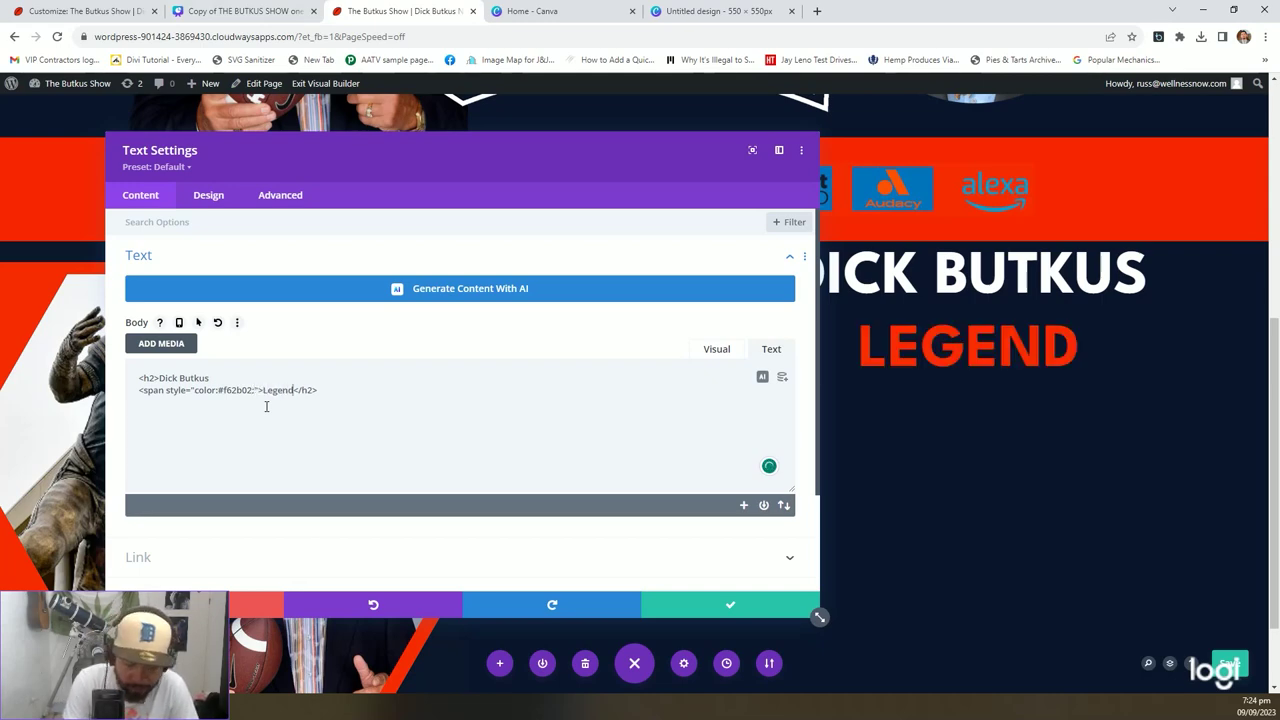
{"action": "type", "text": "</spanm"}
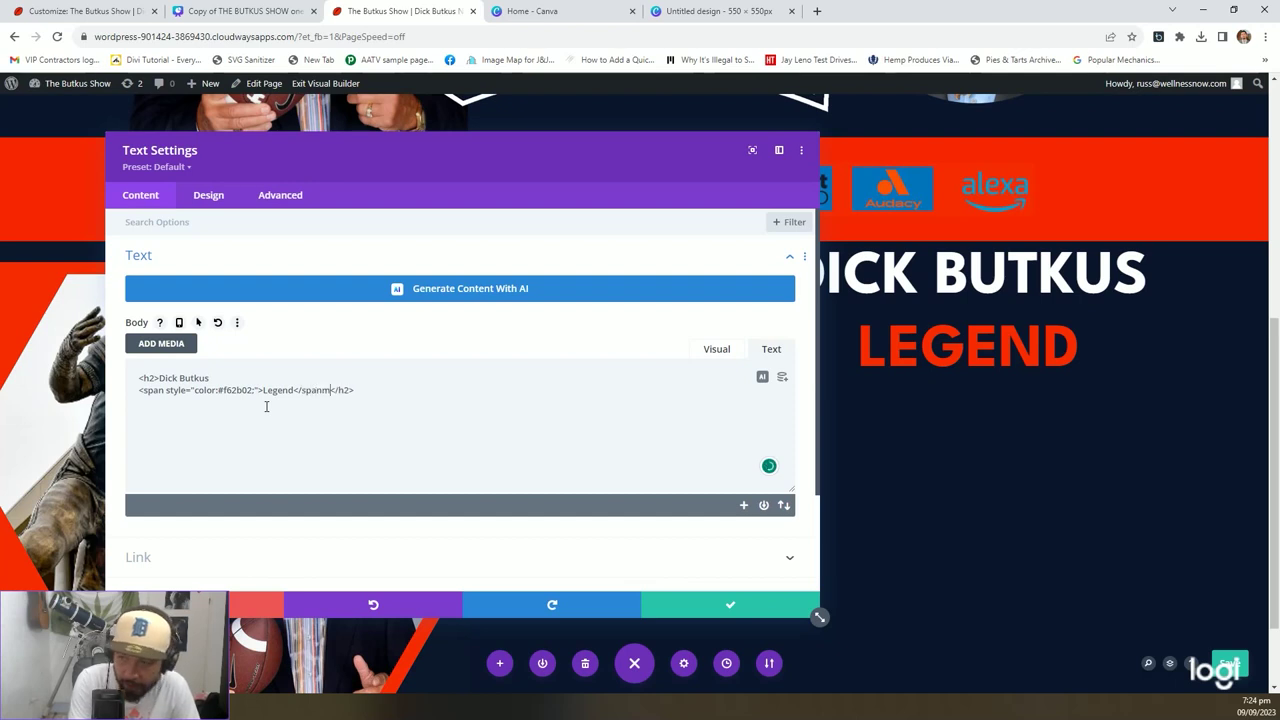
{"action": "type", "text": ">"}
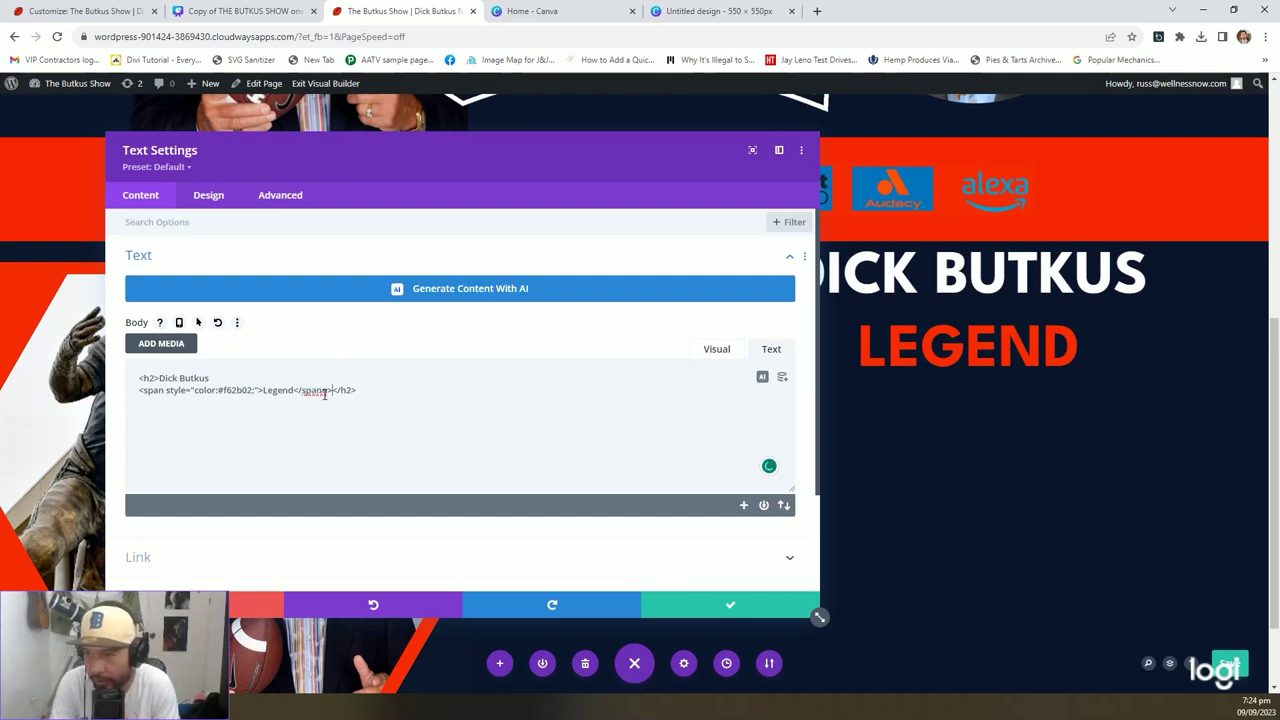
Add letter-spacing to the Legend span's inline style, trying 3px and raising it to 8px.
{"action": "left_click", "coordinate": [258, 390]}
{"action": "type", "text": "letter"}
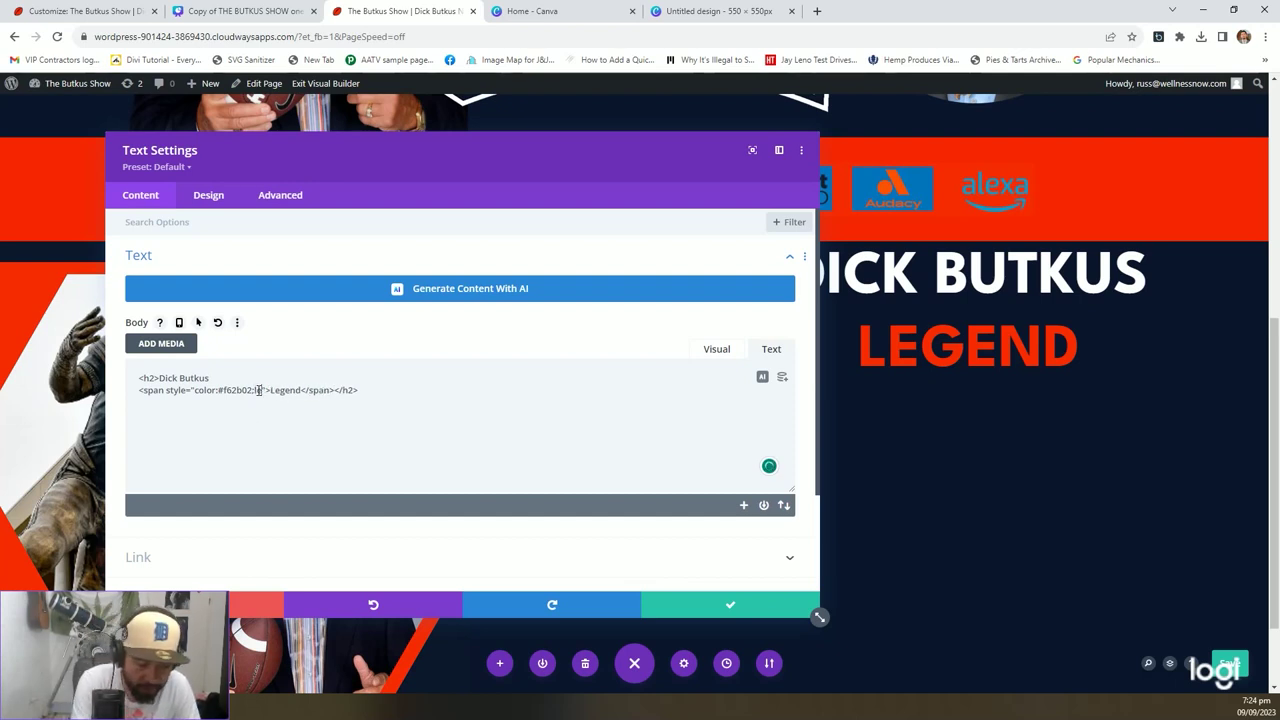
{"action": "type", "text": "-spacing:3"}
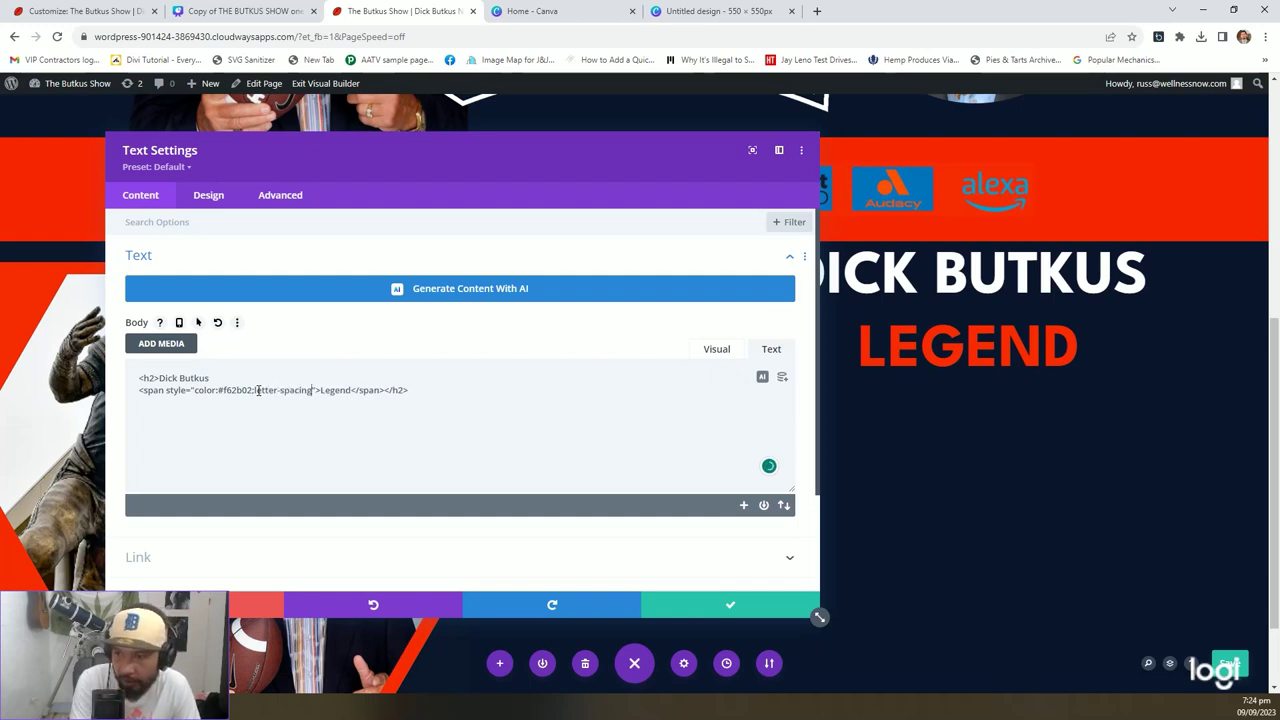
{"action": "type", "text": "px"}
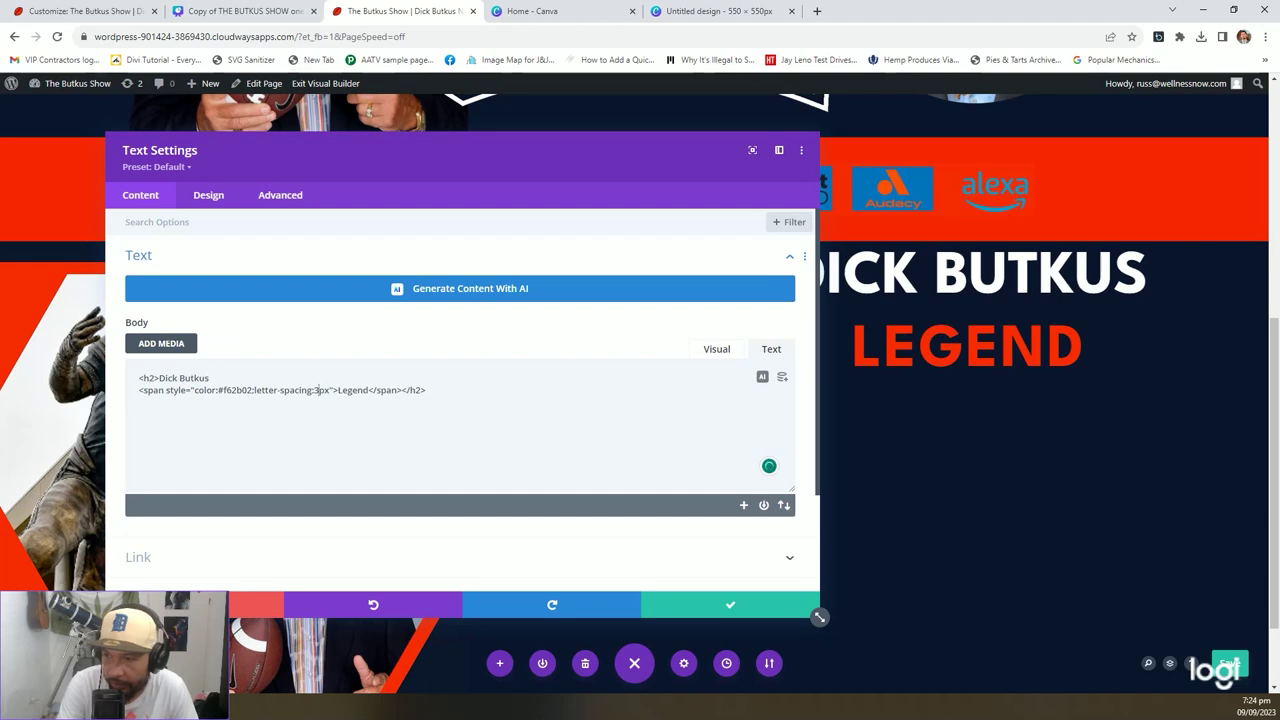
{"action": "key", "text": "BackSpace"}
{"action": "type", "text": "5"}
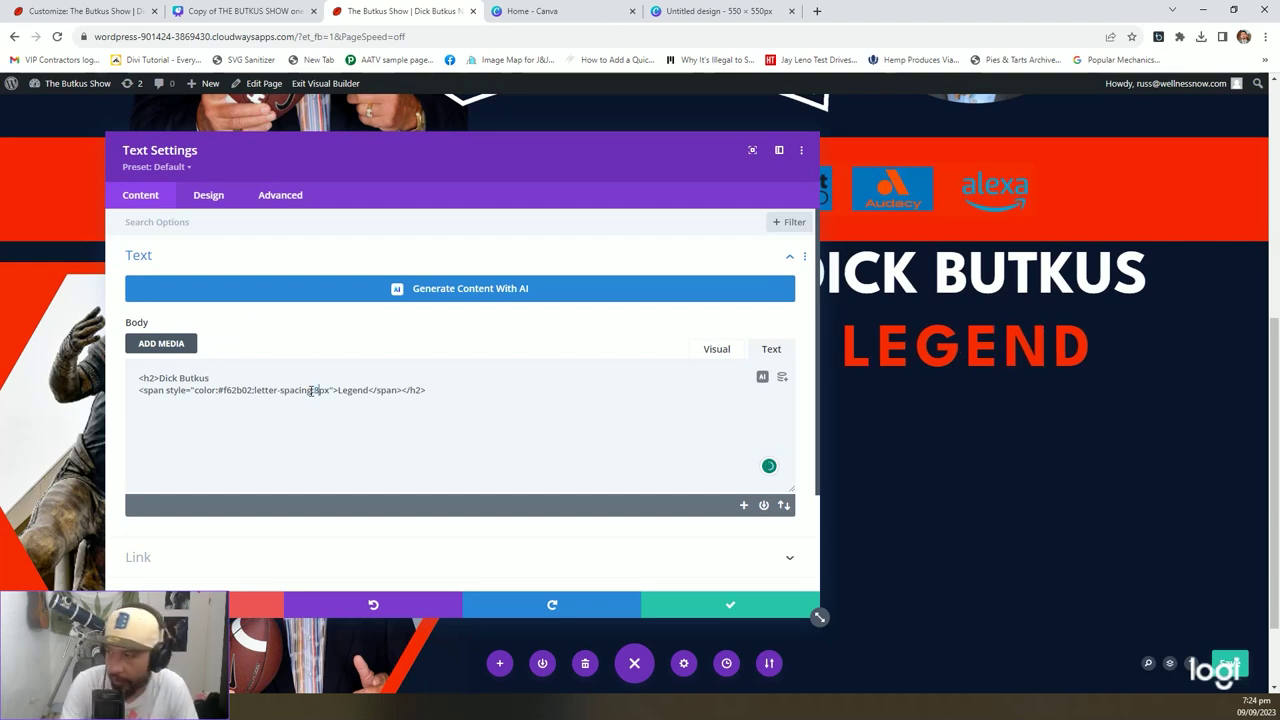
Compare Legend with the Canva design, set its letter-spacing to 15px, and save the Text module.
{"action": "left_click", "coordinate": [240, 11]}
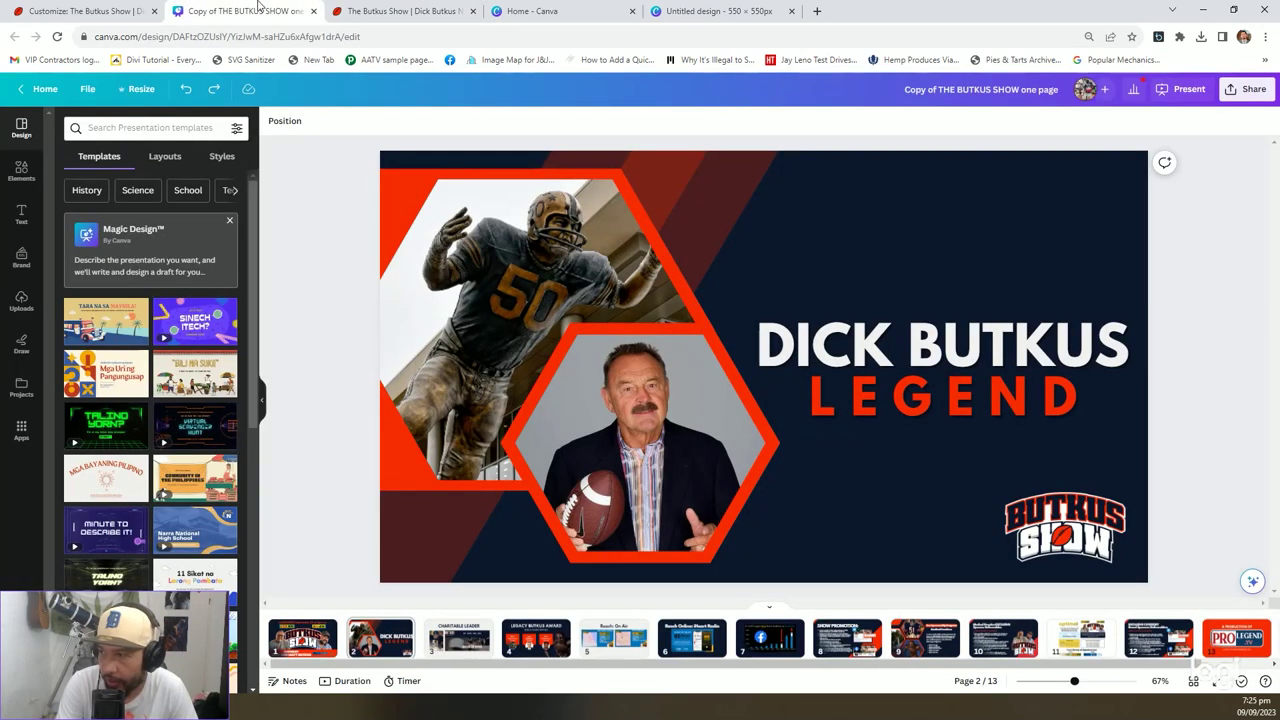
{"action": "left_click", "coordinate": [400, 11]}
{"action": "left_click_drag", "start_coordinate": [319, 390], "coordinate": [313, 390]}
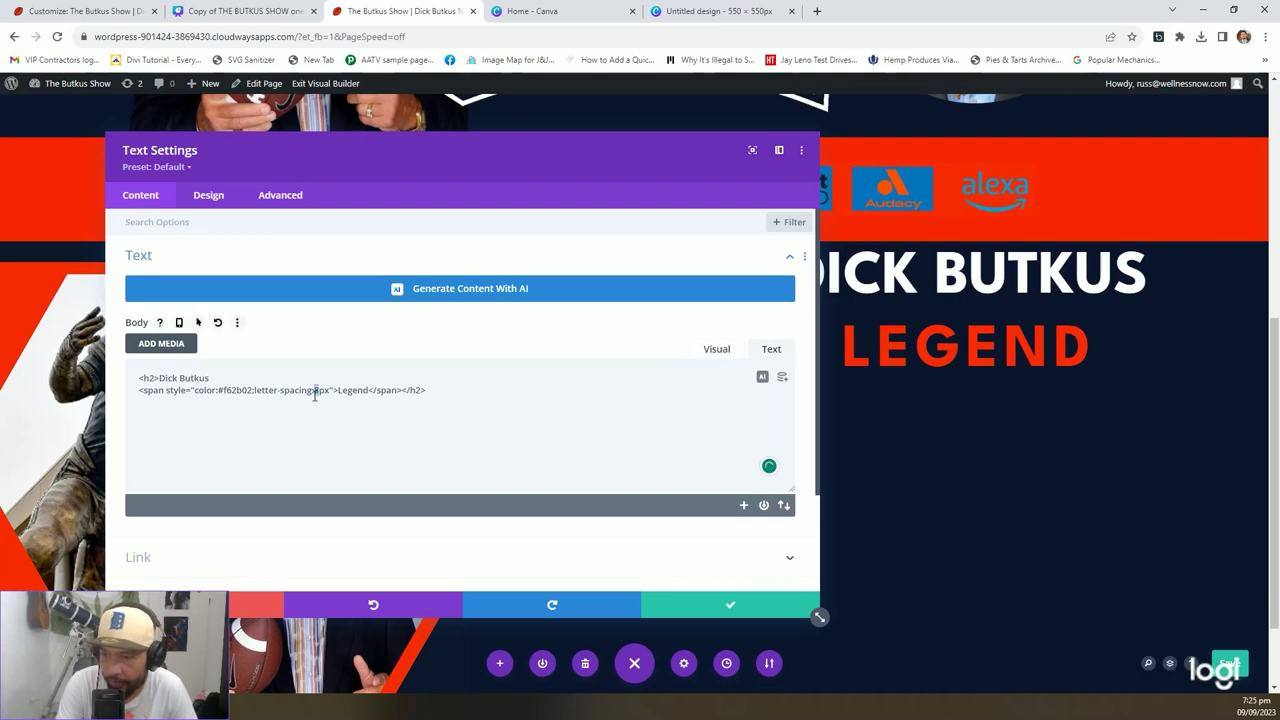
{"action": "type", "text": "15"}
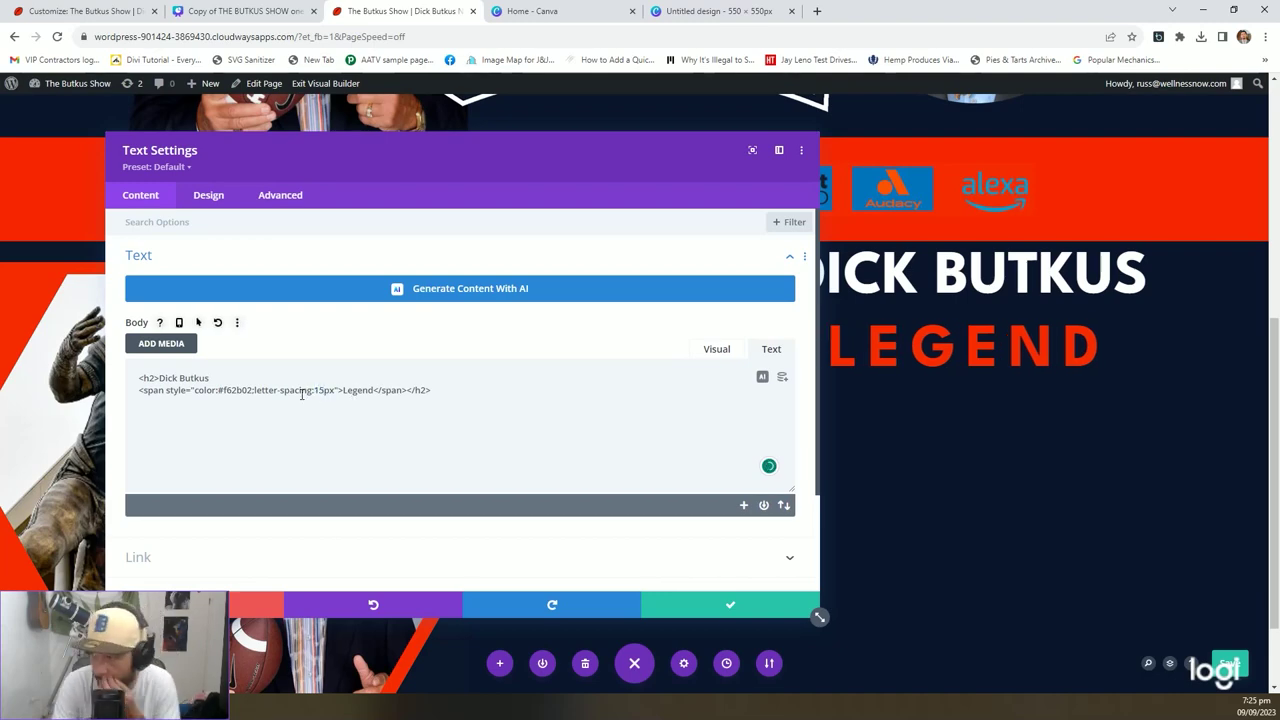
{"action": "left_click", "coordinate": [725, 608]}
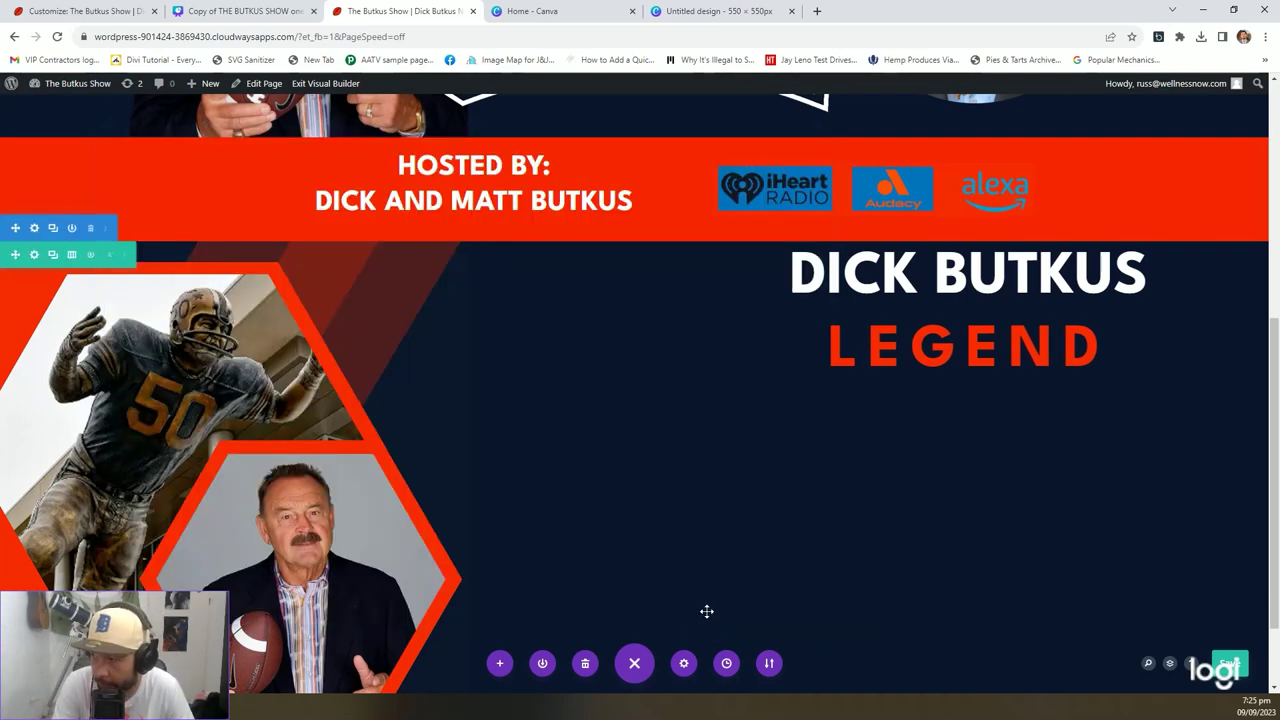
Check the section against the Canva design, and open The-Butkus-Show-Logo from the butkus images folder in Photoshop.
{"action": "scroll", "coordinate": [852, 521], "scroll_direction": "down", "scroll_amount": 1}
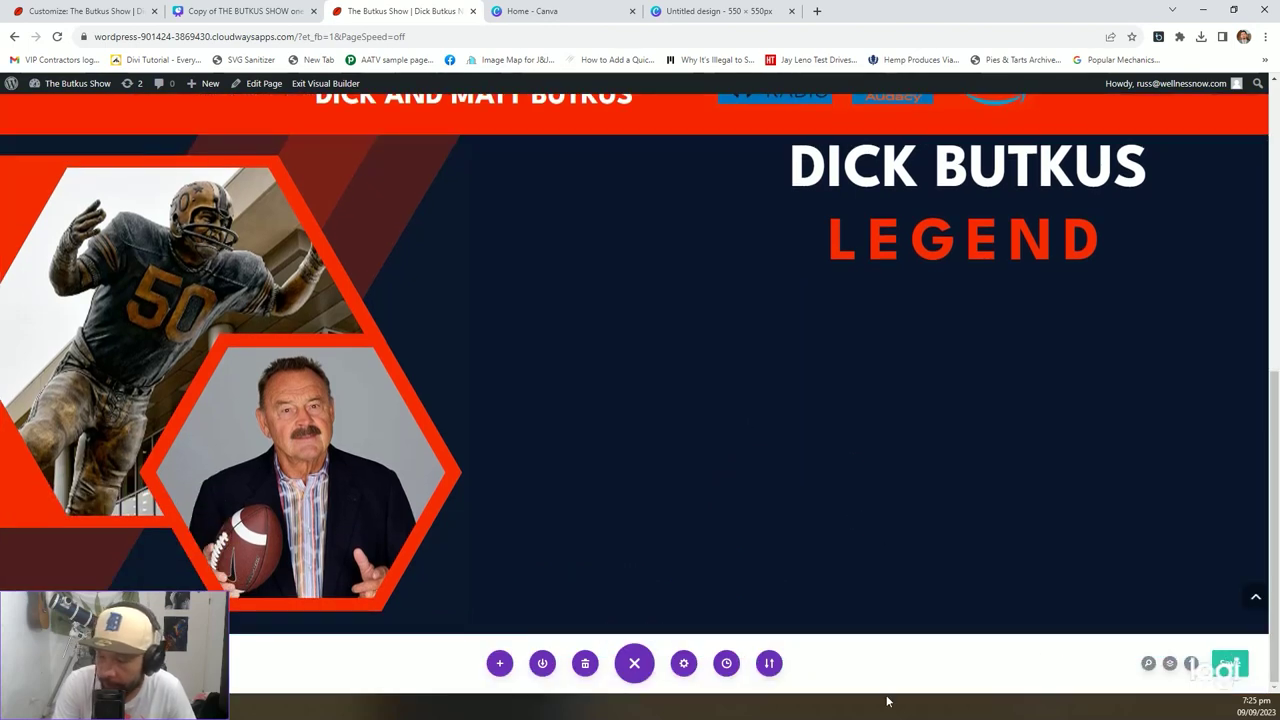
{"action": "left_click", "coordinate": [246, 8]}
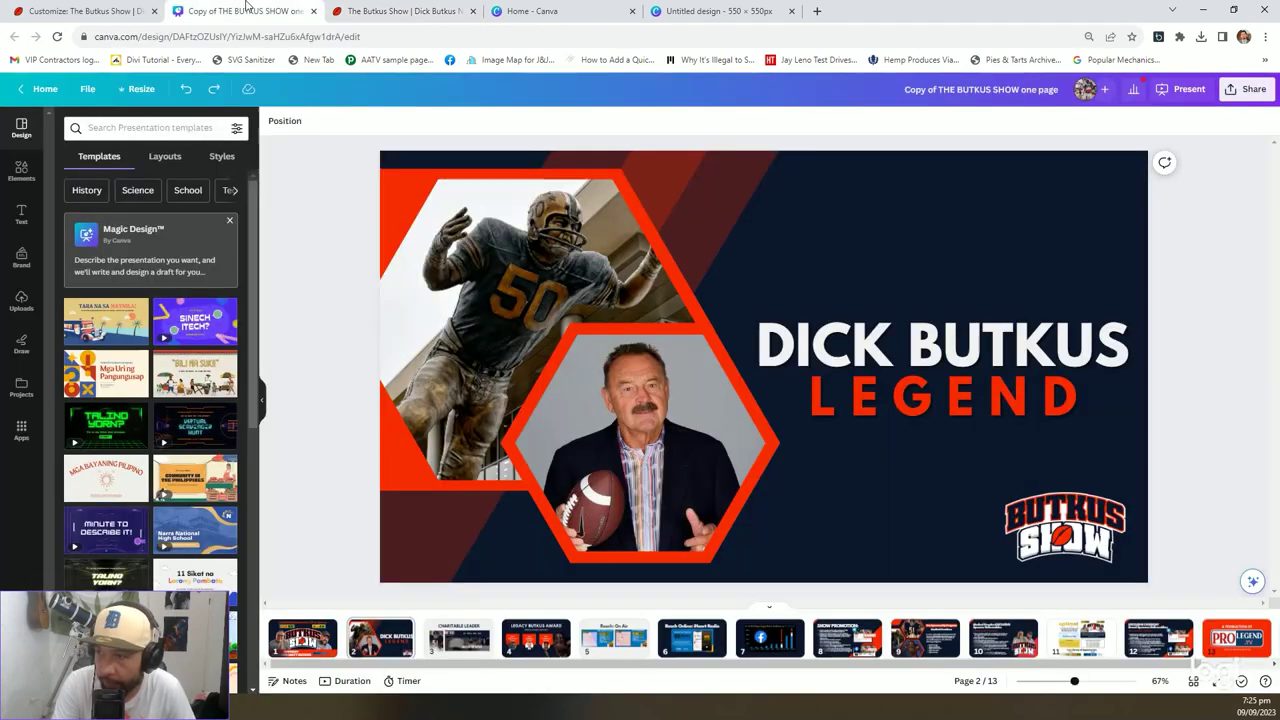
{"action": "left_click", "coordinate": [400, 10]}
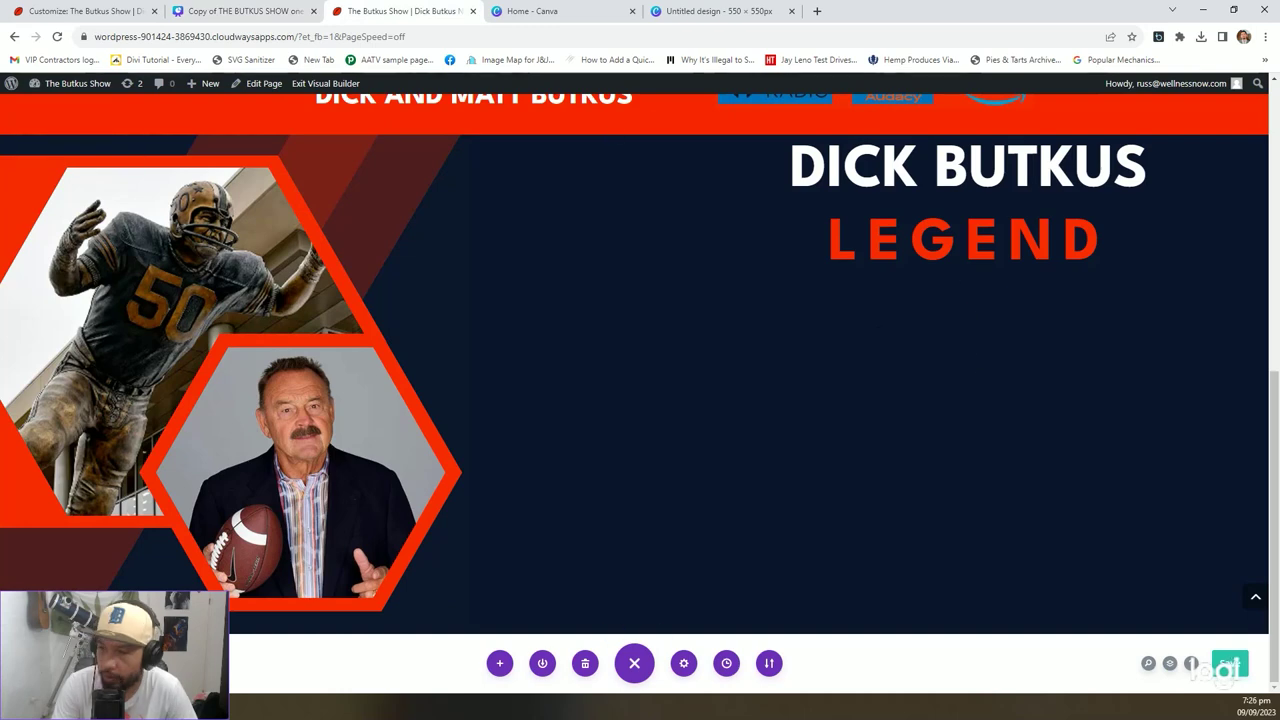
{"action": "left_click", "coordinate": [305, 708]}
{"action": "key", "text": "alt+Tab"}
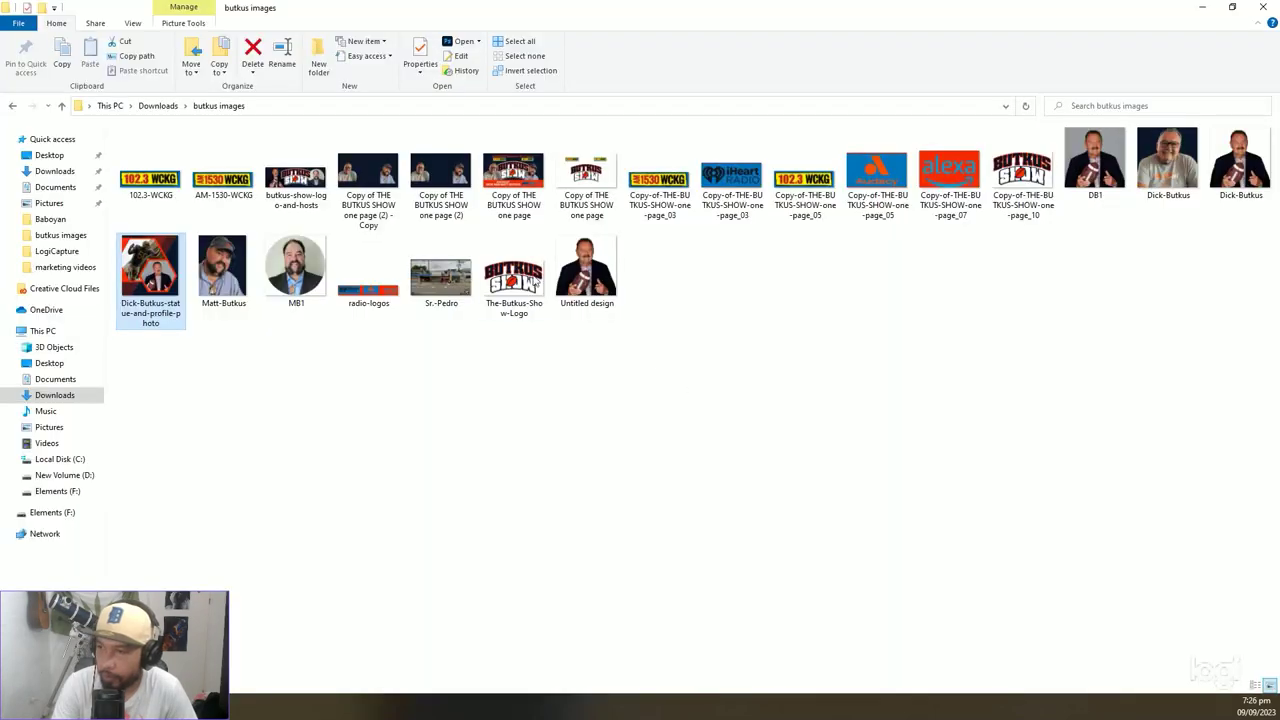
{"action": "double_click", "coordinate": [515, 276]}
Resize the Butkus Show logo image to 200 pixels wide with proportions linked.
{"action": "left_click", "coordinate": [49, 7]}
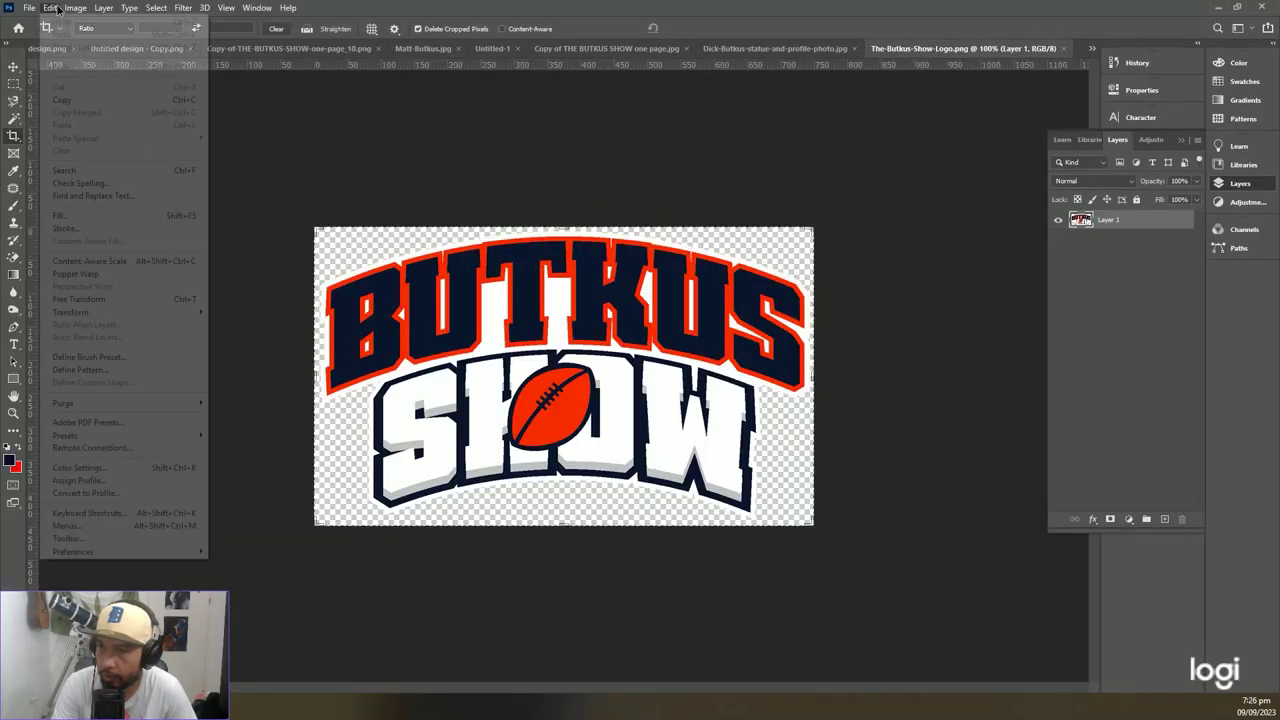
{"action": "left_click", "coordinate": [100, 106]}
{"action": "type", "text": "200"}
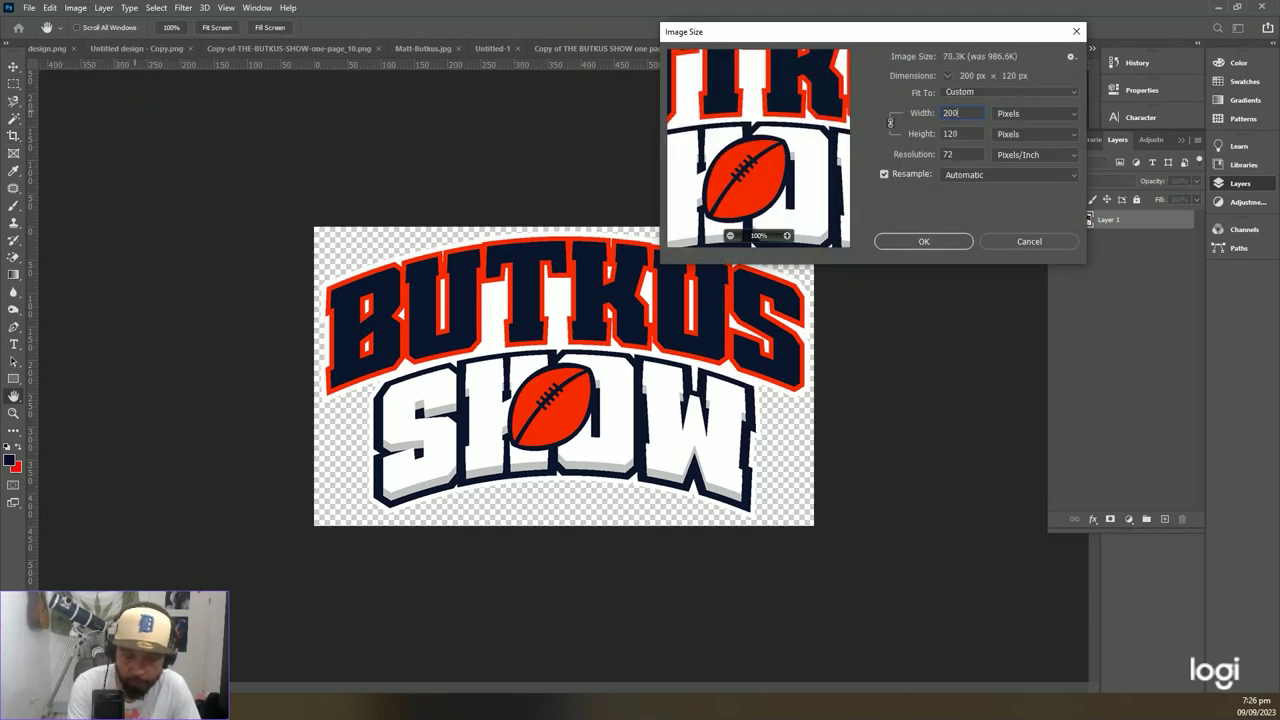
{"action": "key", "text": "Return"}
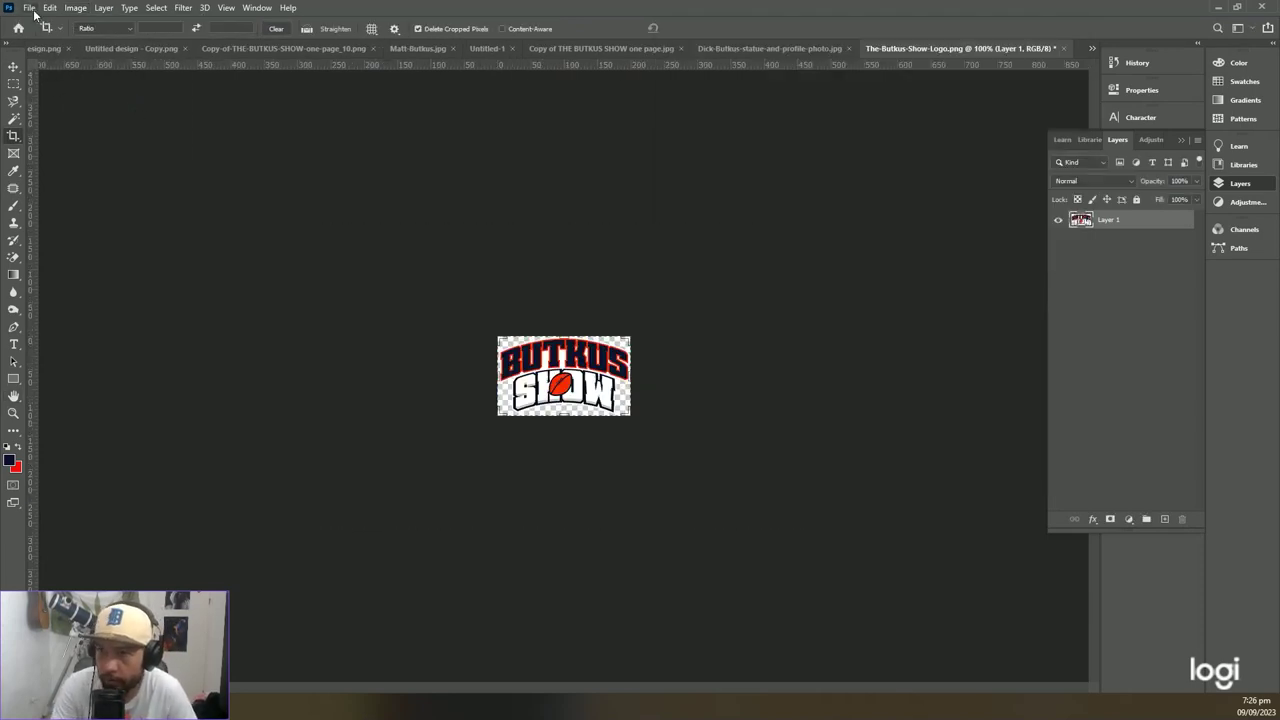
Export the resized logo for web as a PNG-24 named The-Butkus-Show-Logo-200 in the butkus images folder.
{"action": "left_click", "coordinate": [30, 7]}
{"action": "mouse_move", "coordinate": [40, 170]}
{"action": "left_click", "coordinate": [250, 251]}
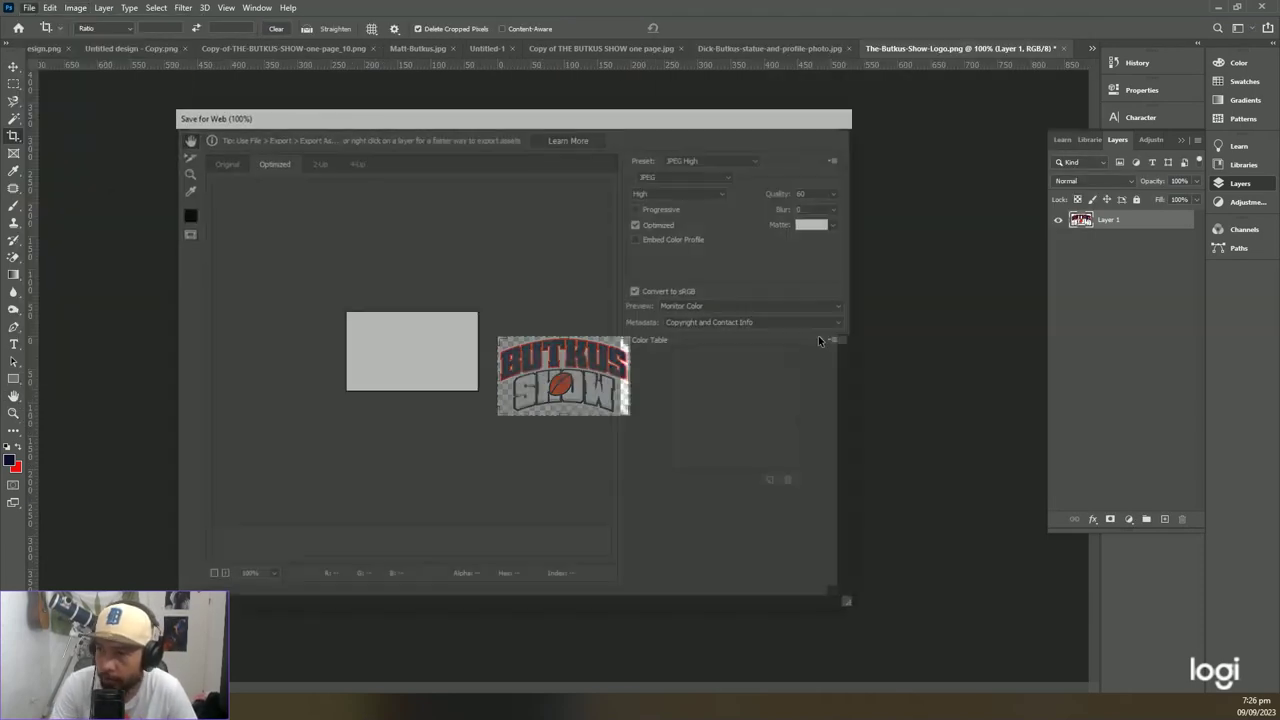
{"action": "left_click", "coordinate": [688, 174]}
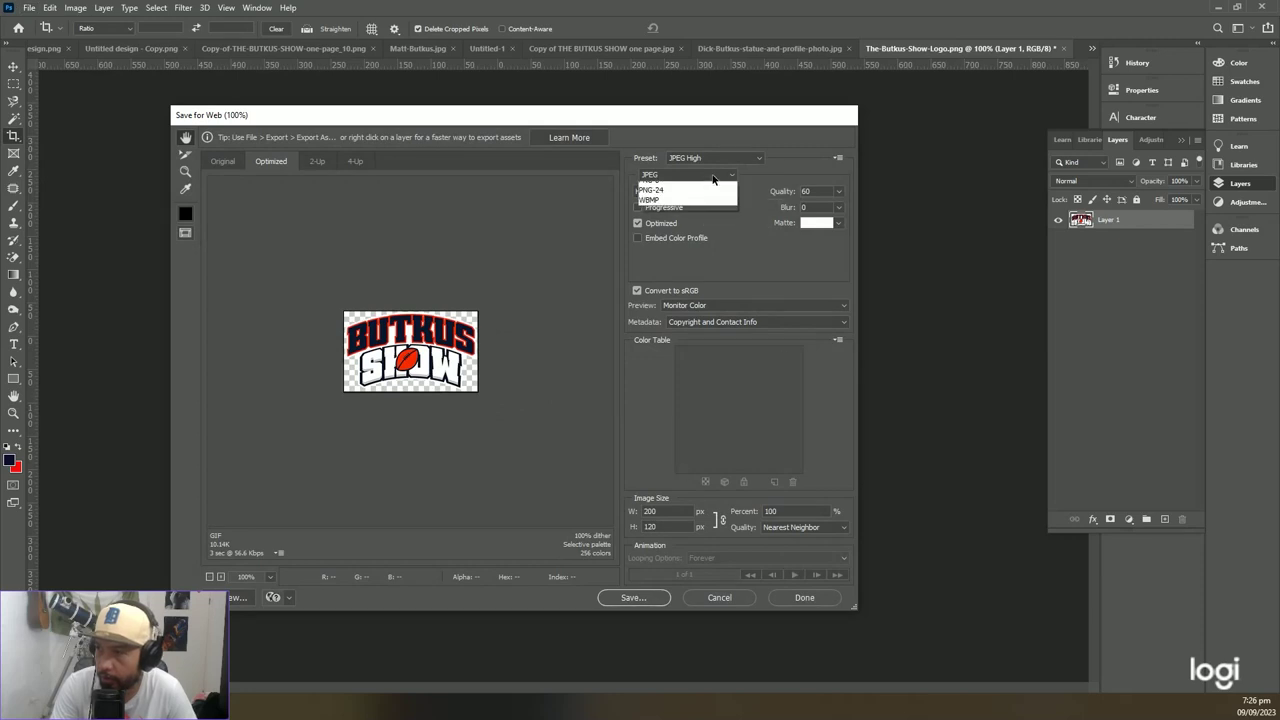
{"action": "left_click", "coordinate": [692, 227]}
{"action": "left_click", "coordinate": [686, 174]}
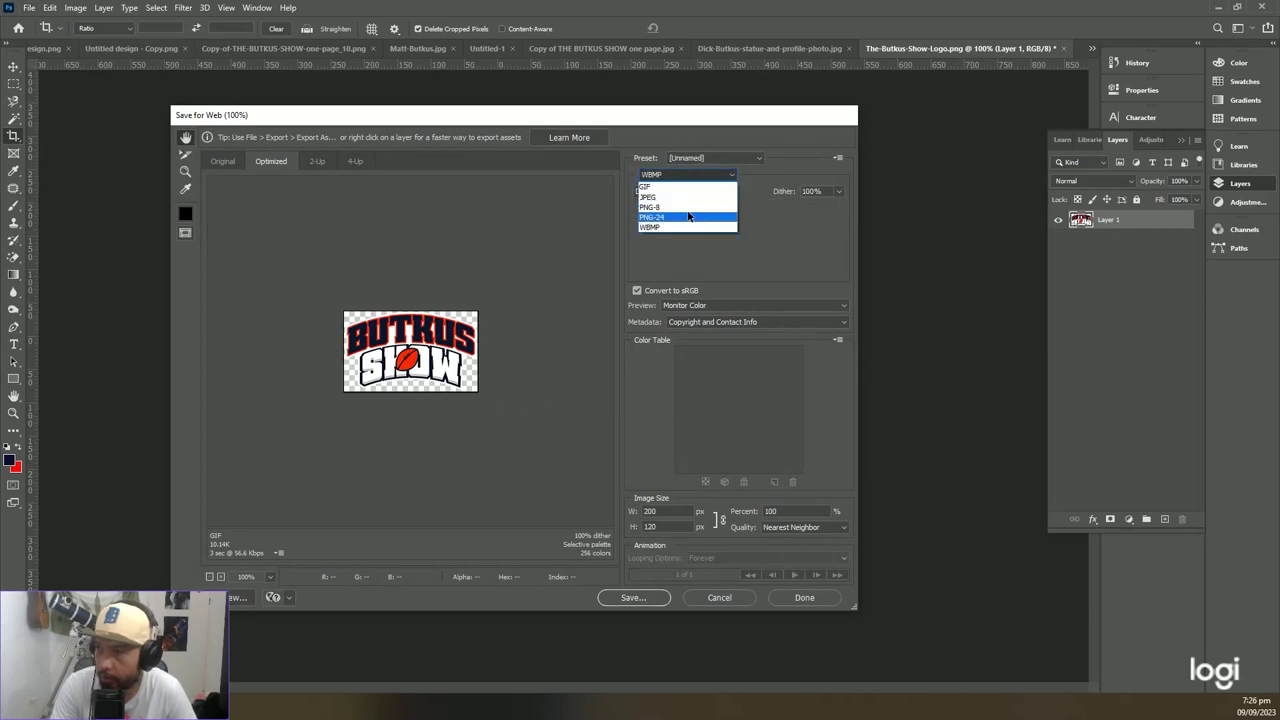
{"action": "left_click", "coordinate": [688, 216]}
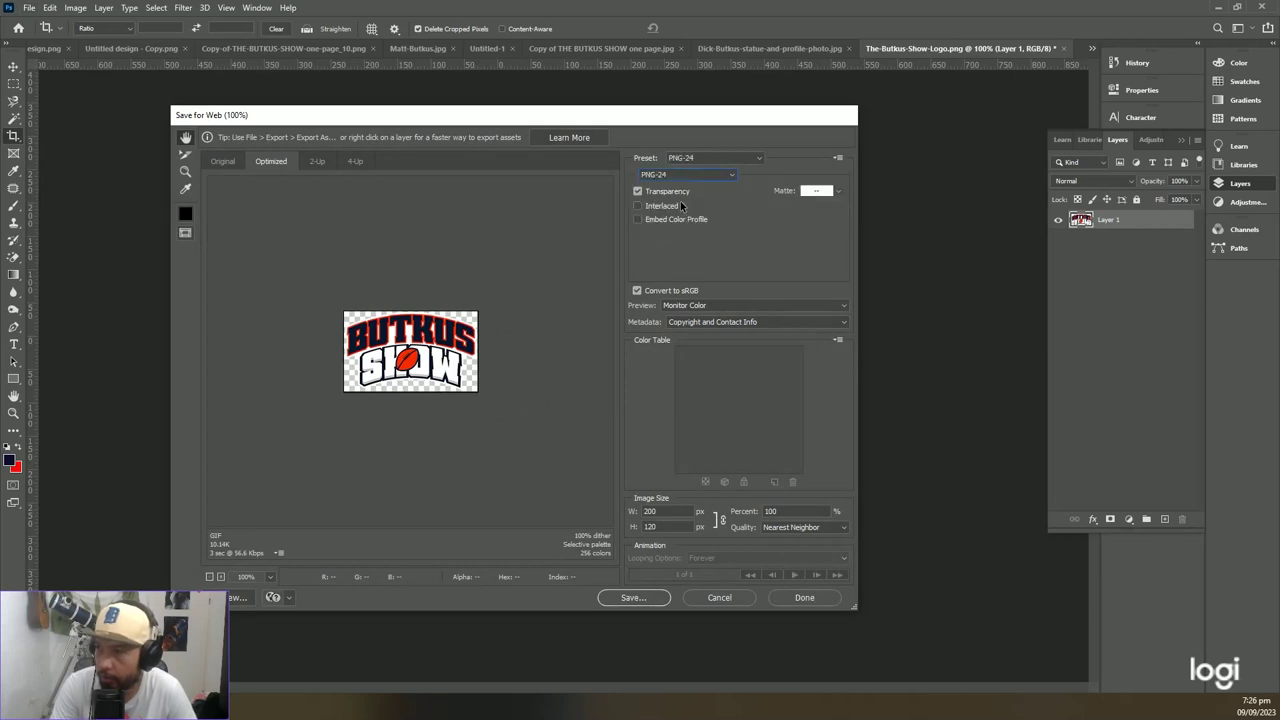
{"action": "left_click", "coordinate": [620, 592]}
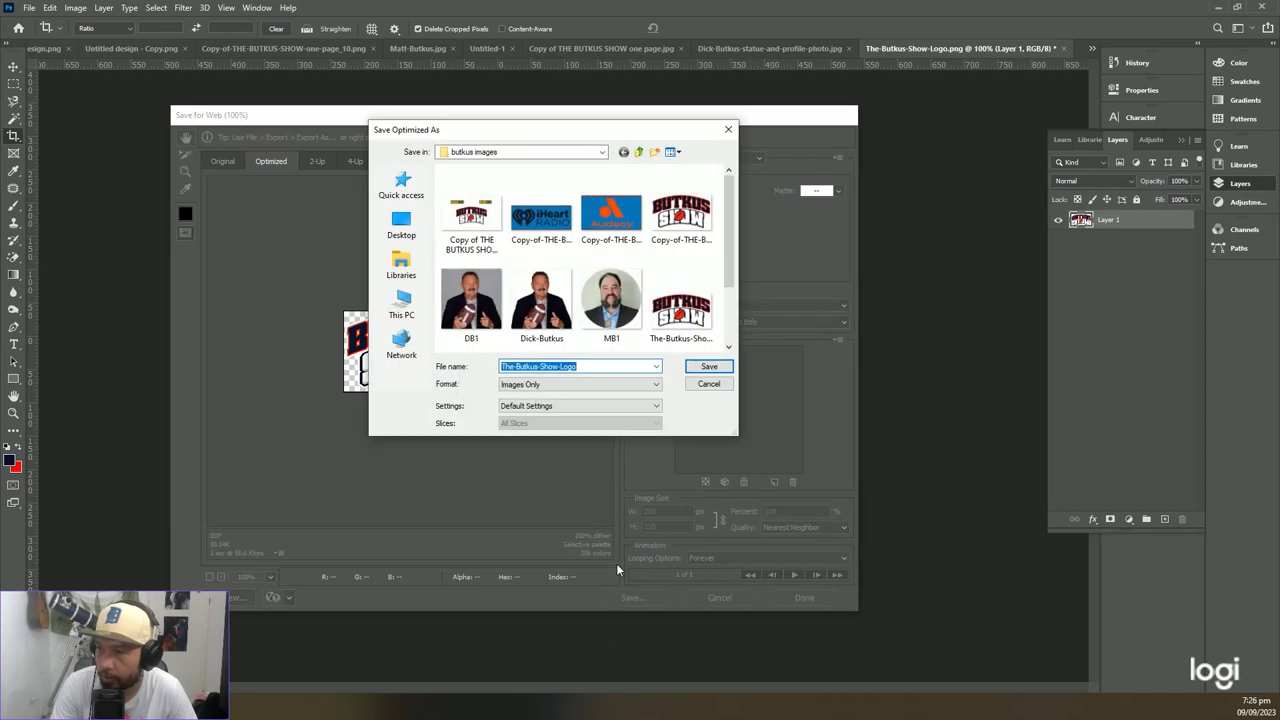
{"action": "left_click", "coordinate": [599, 366]}
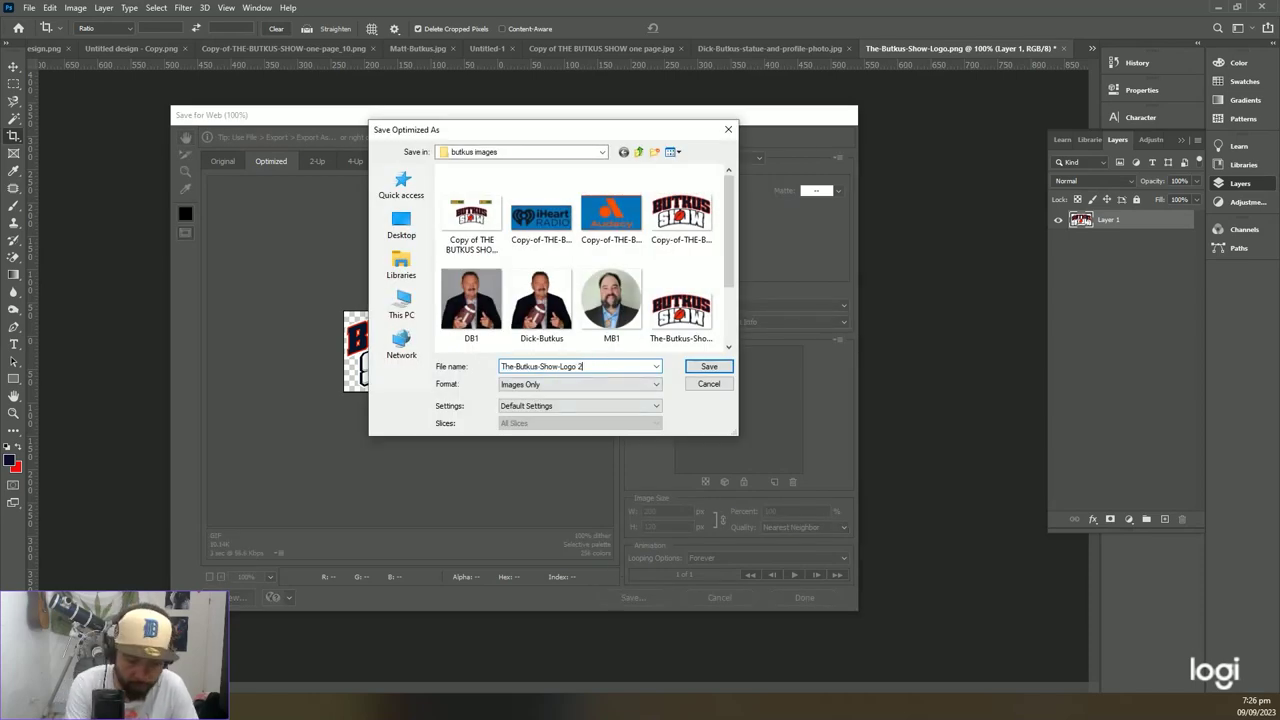
{"action": "key", "text": "Return"}
Switch to the Divi page in Chrome and add an Image module below the Dick Butkus Legend heading.
{"action": "mouse_move", "coordinate": [330, 706]}
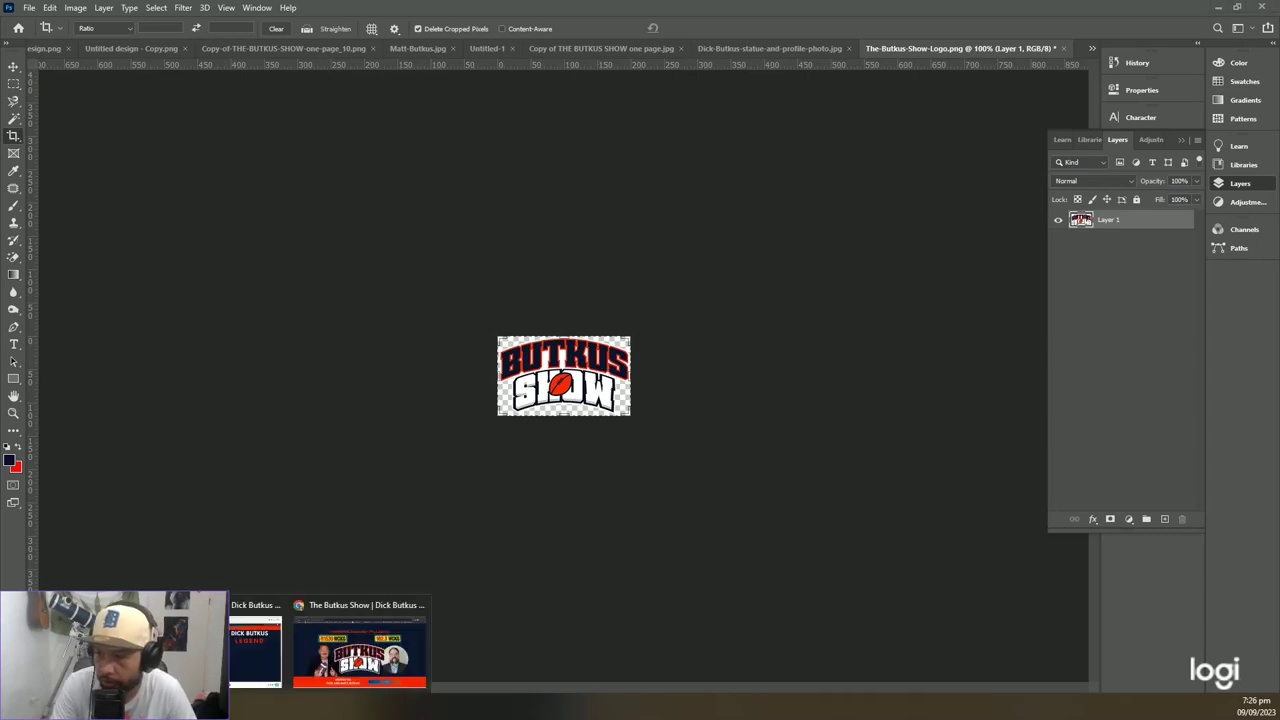
{"action": "left_click", "coordinate": [357, 648]}
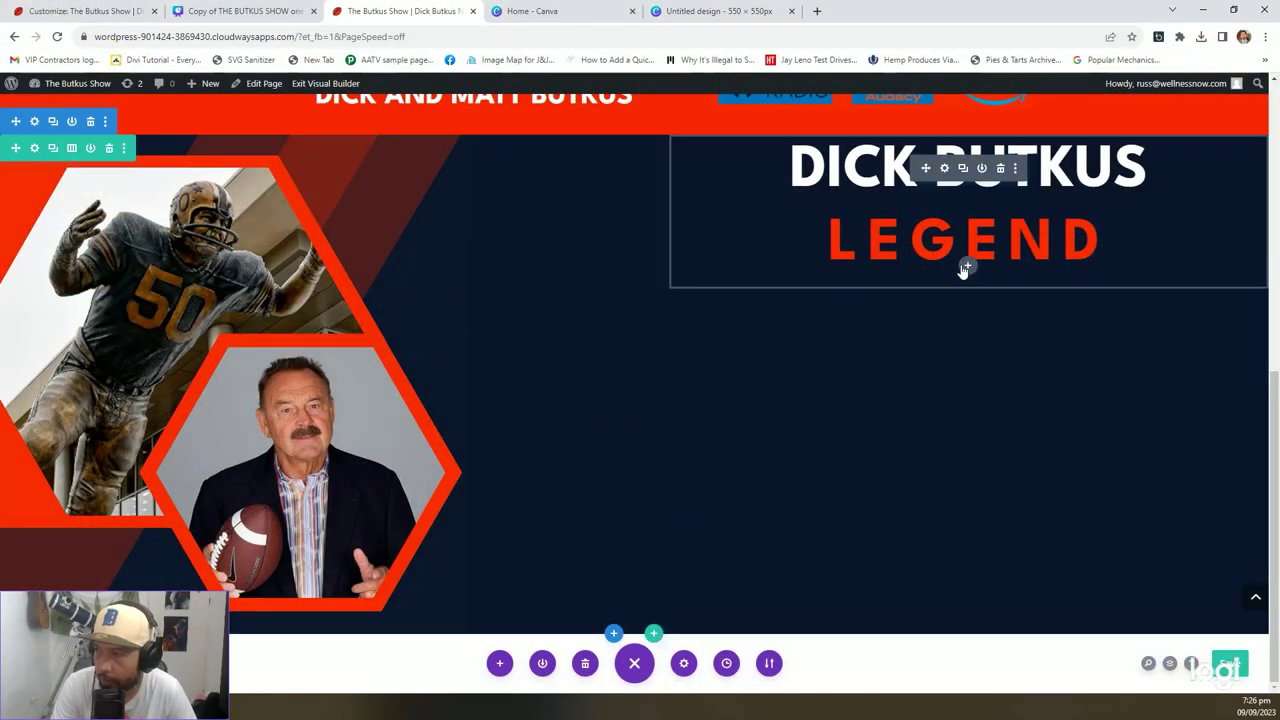
{"action": "left_click", "coordinate": [963, 267]}
{"action": "type", "text": "ima"}
{"action": "key", "text": "Return"}
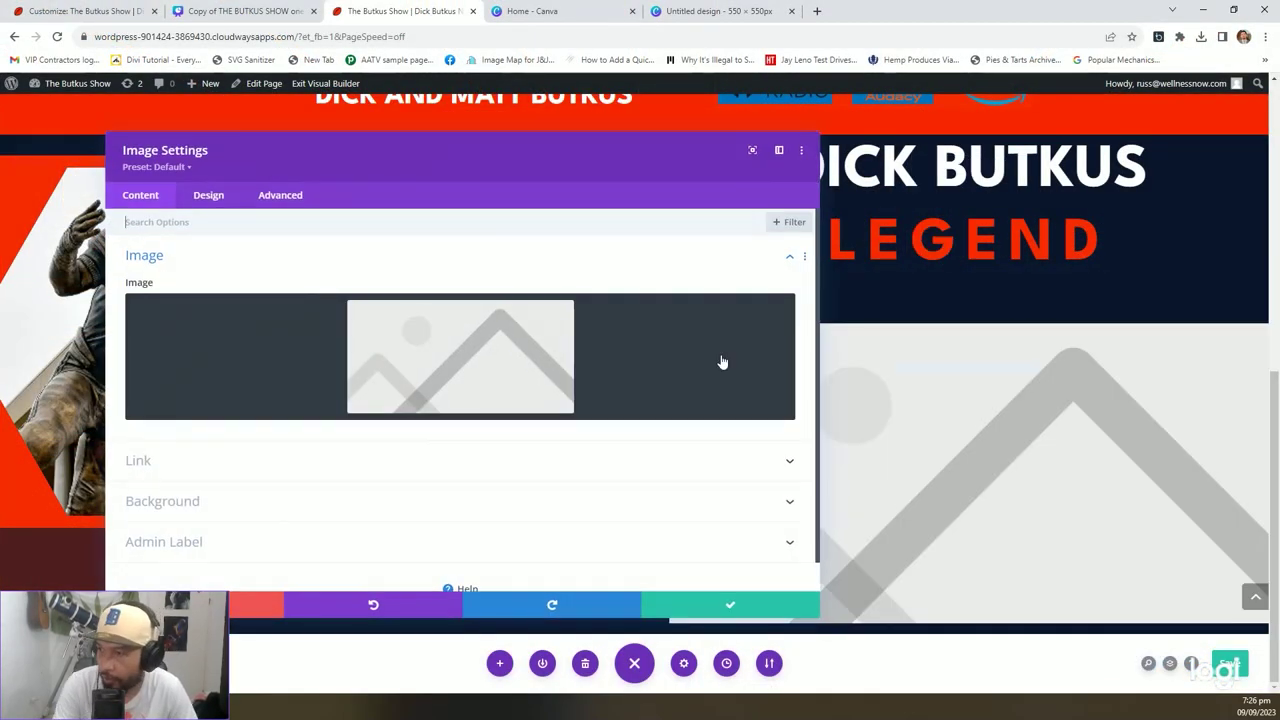
Upload The-Butkus-Show-Logo-200 from the butkus images folder as the module's image and save the module.
{"action": "left_click", "coordinate": [720, 360]}
{"action": "left_click", "coordinate": [190, 138]}
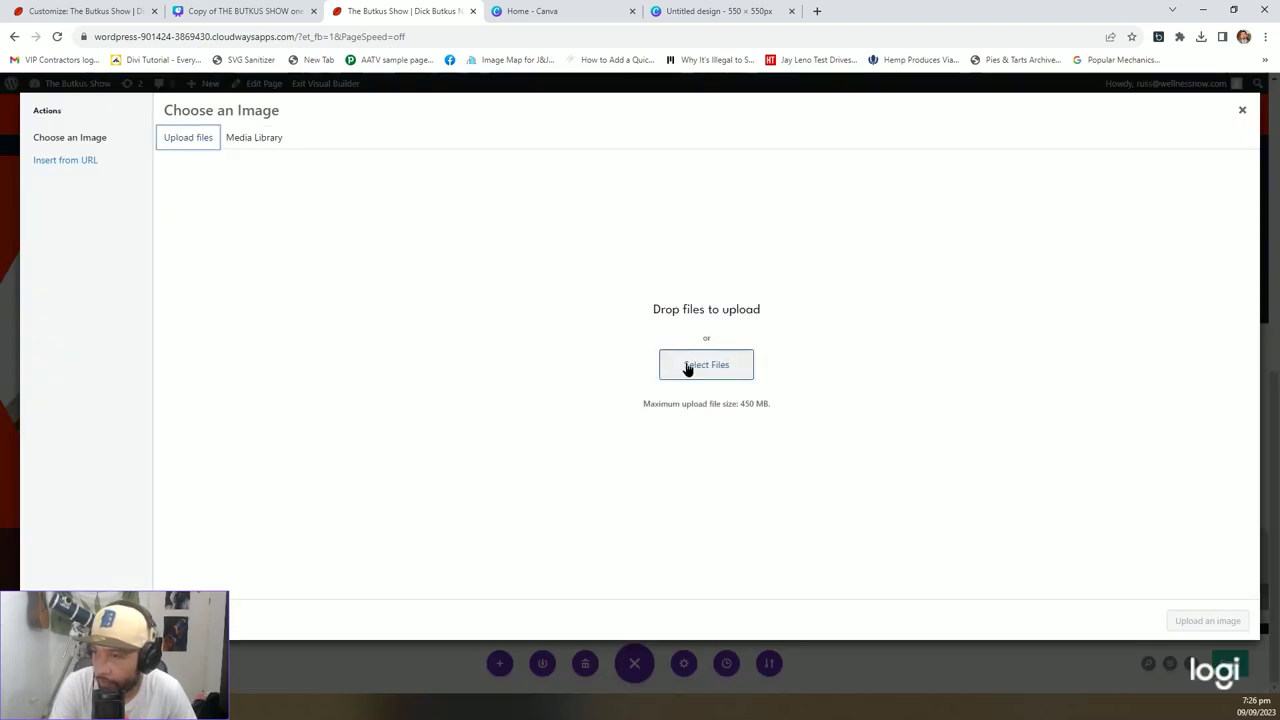
{"action": "left_click", "coordinate": [687, 366]}
{"action": "double_click", "coordinate": [755, 225]}
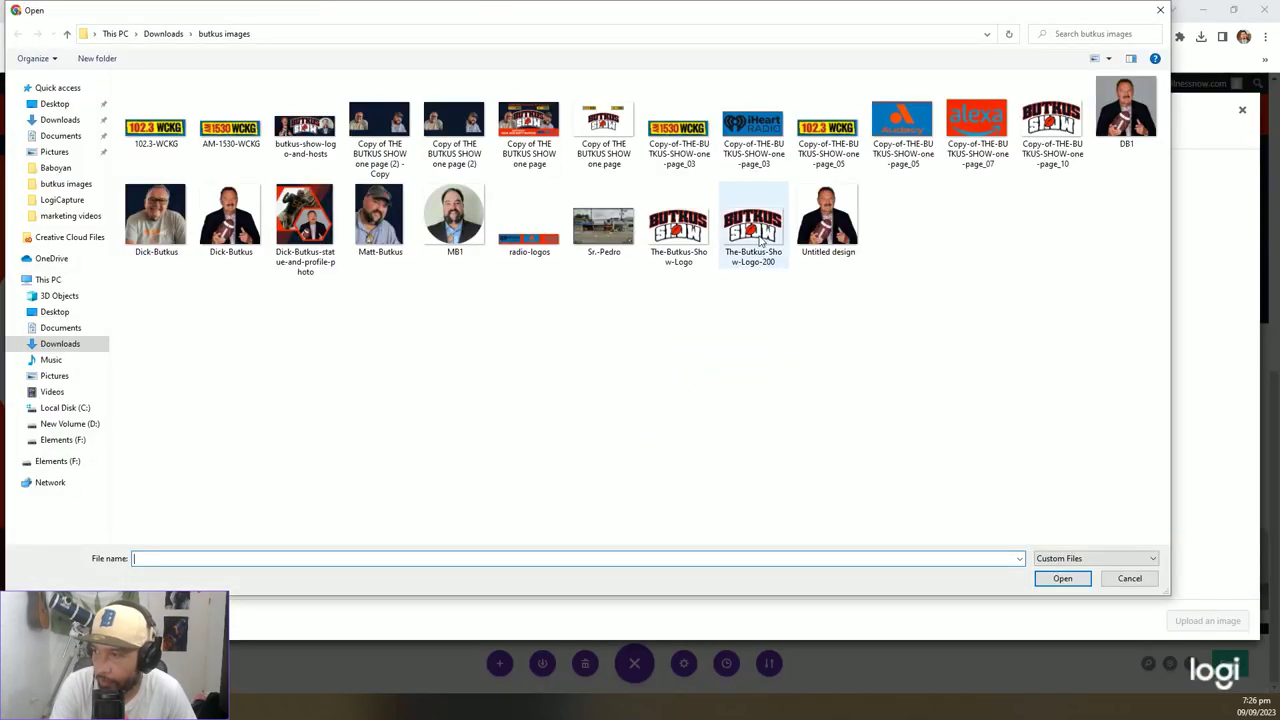
{"action": "left_click", "coordinate": [1191, 626]}
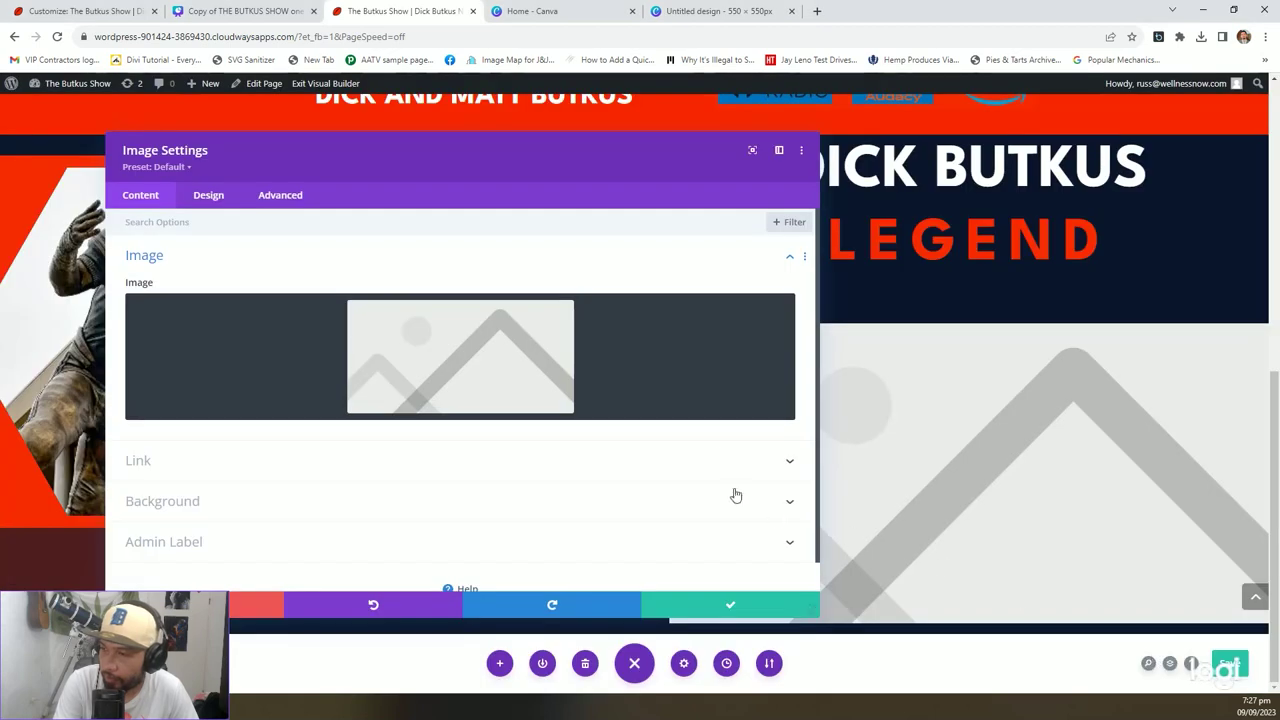
{"action": "left_click", "coordinate": [766, 607]}
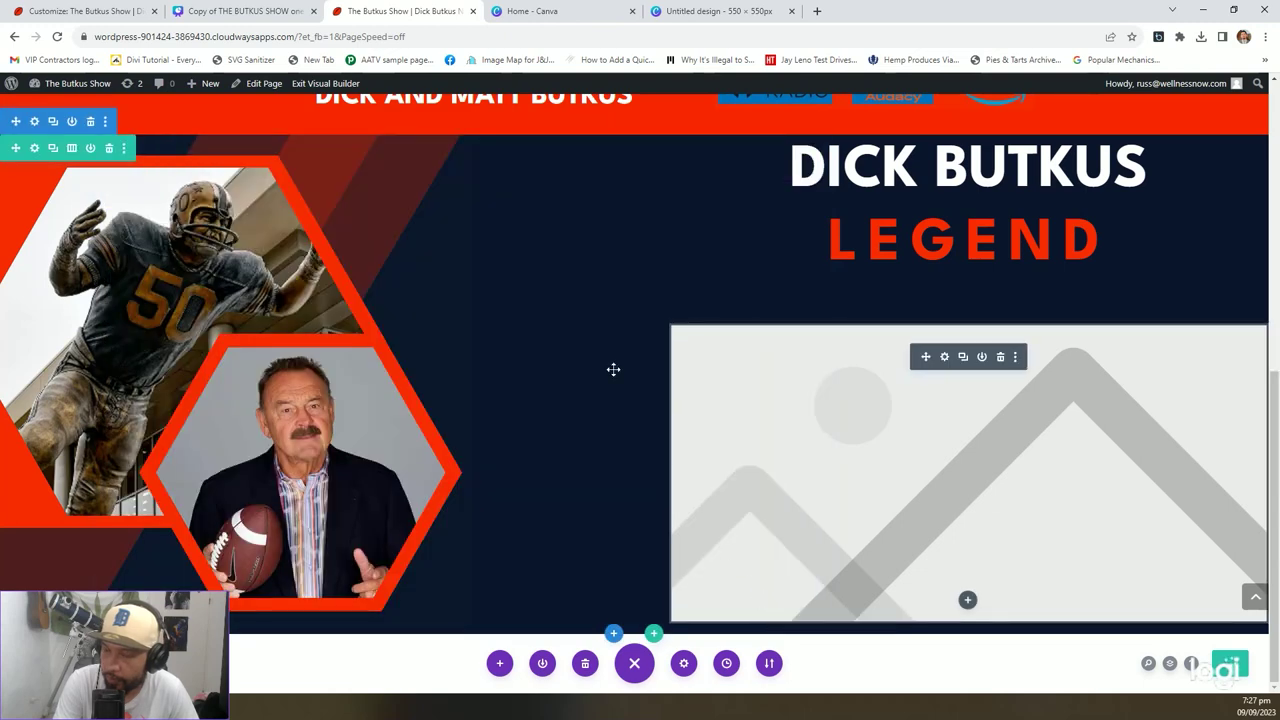
Add margin:auto to the second column's Main Element custom CSS, and save the column and row settings.
{"action": "left_click", "coordinate": [34, 148]}
{"action": "left_click", "coordinate": [139, 350]}
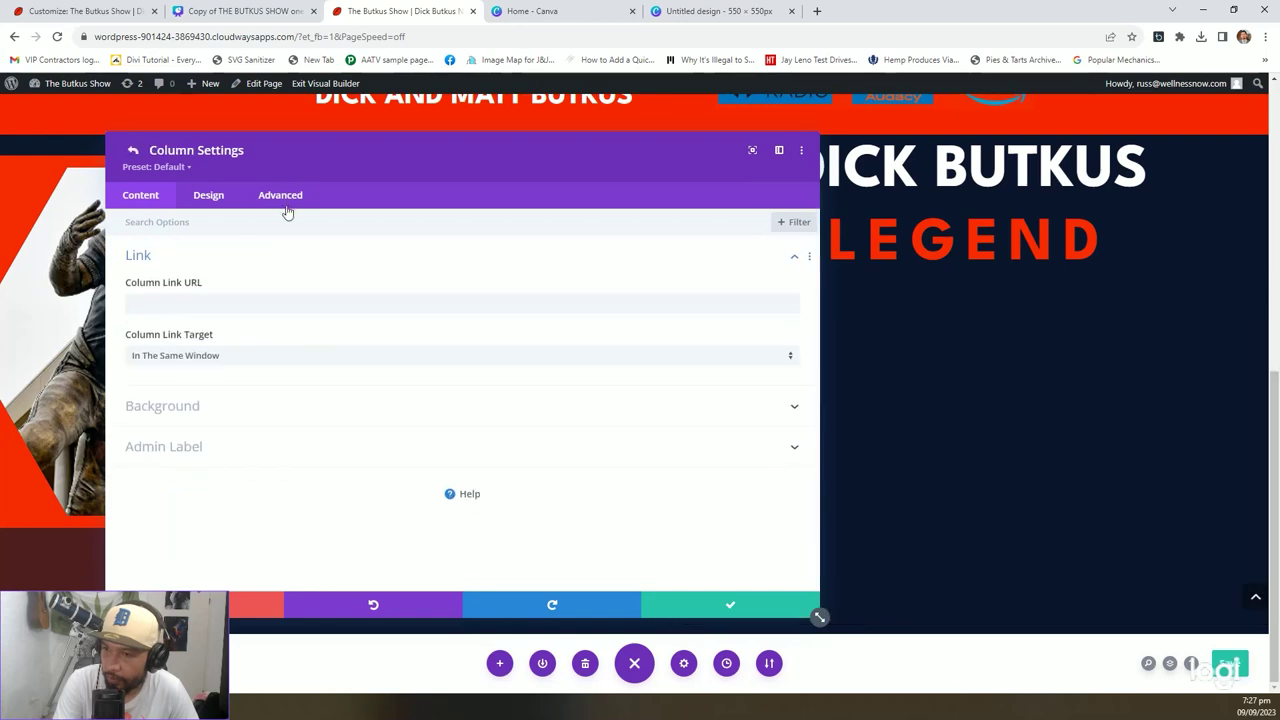
{"action": "left_click", "coordinate": [282, 196]}
{"action": "left_click", "coordinate": [223, 293]}
{"action": "left_click", "coordinate": [232, 450]}
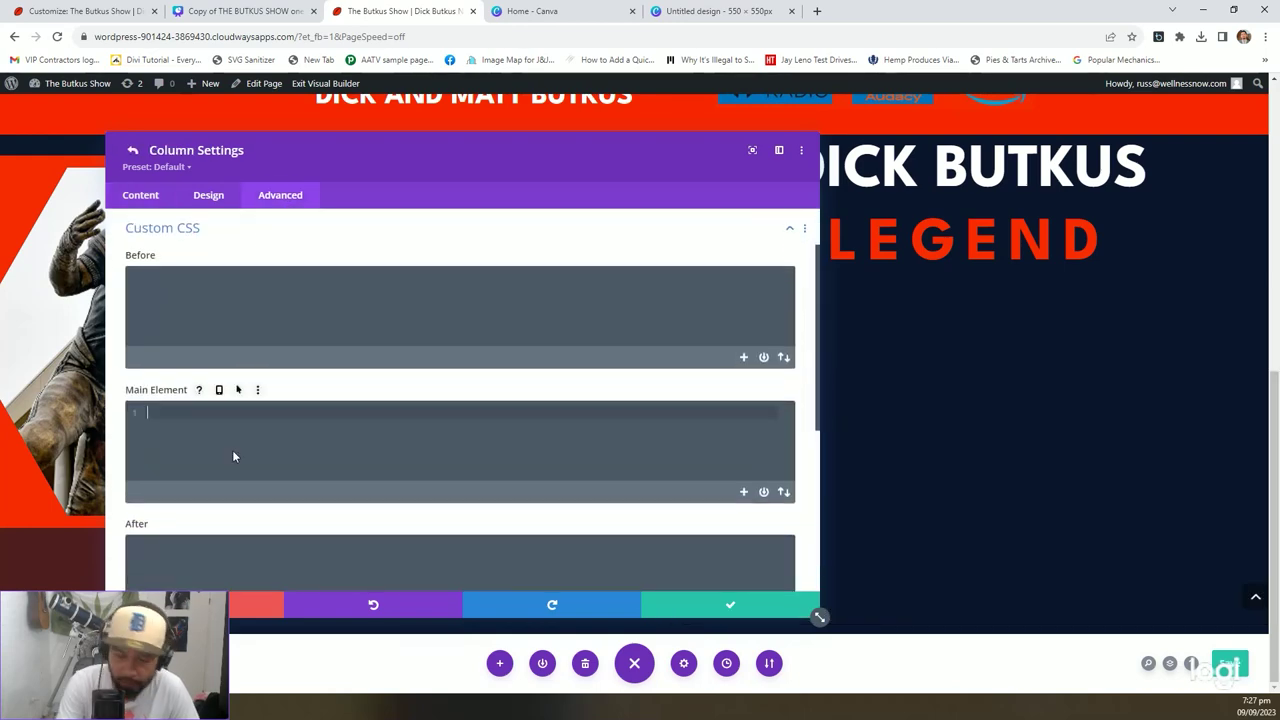
{"action": "type", "text": "margin:auto;"}
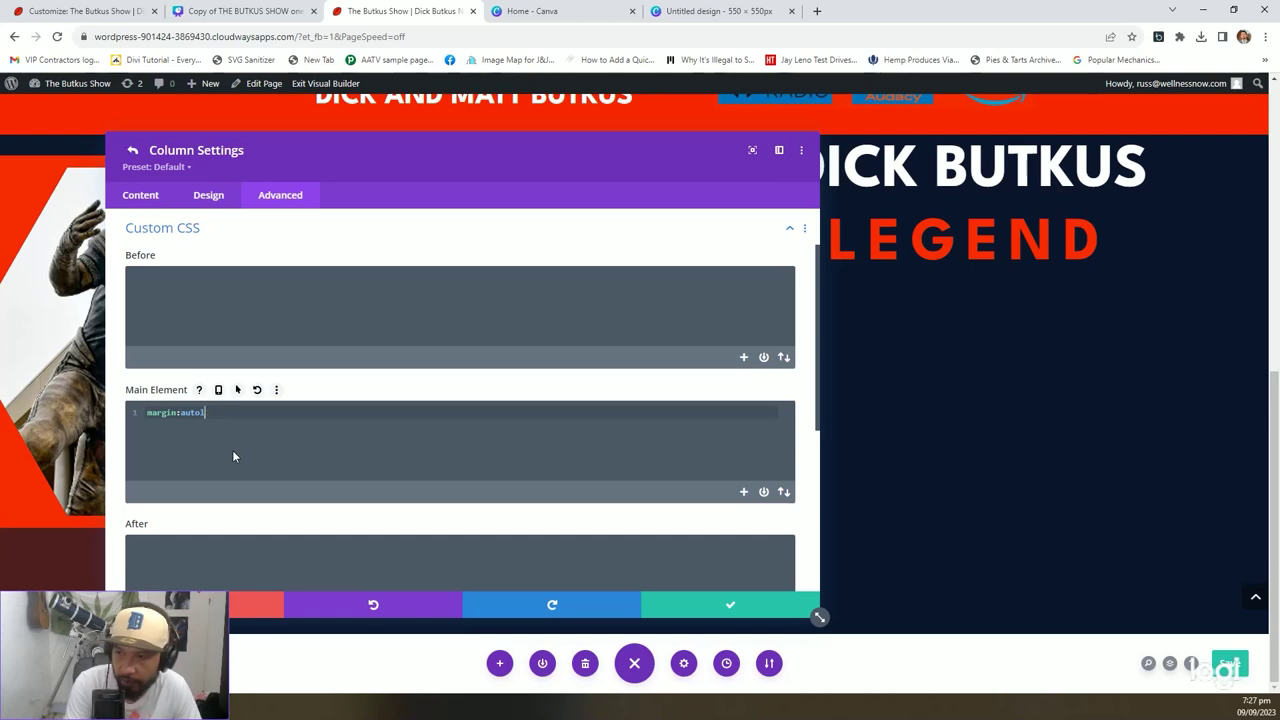
{"action": "key", "text": "BackSpace"}
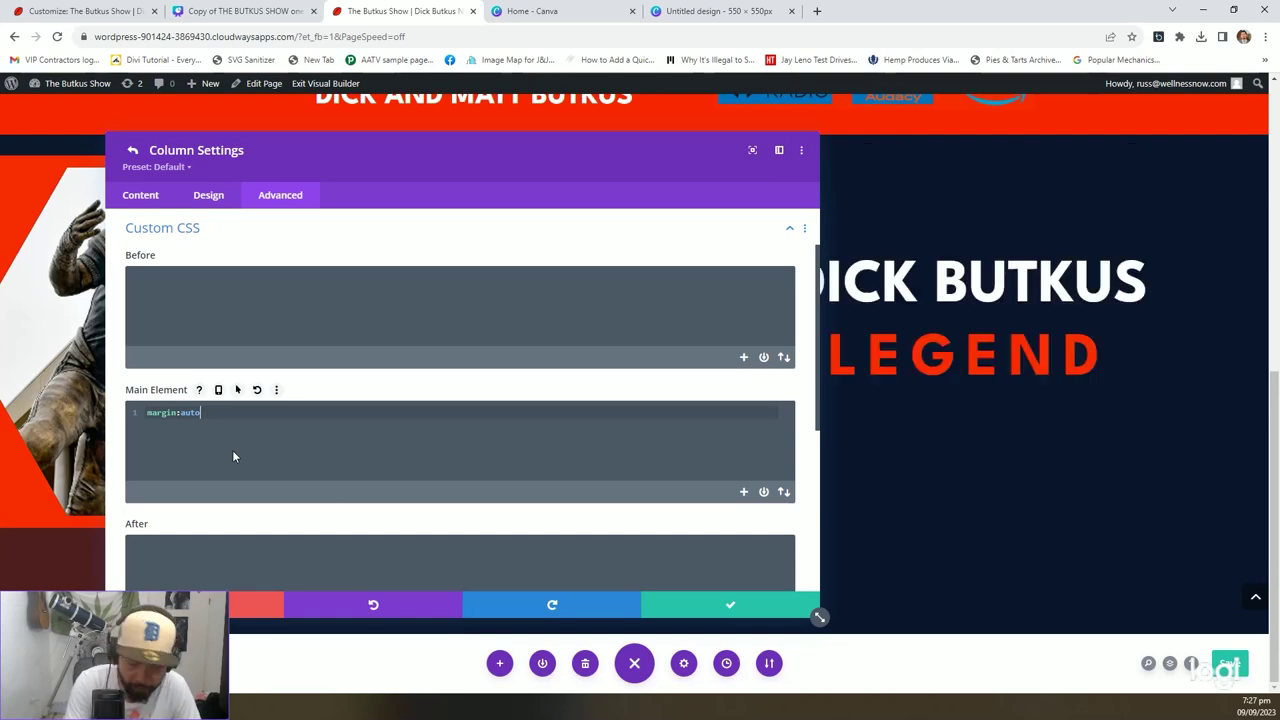
{"action": "left_click", "coordinate": [758, 607]}
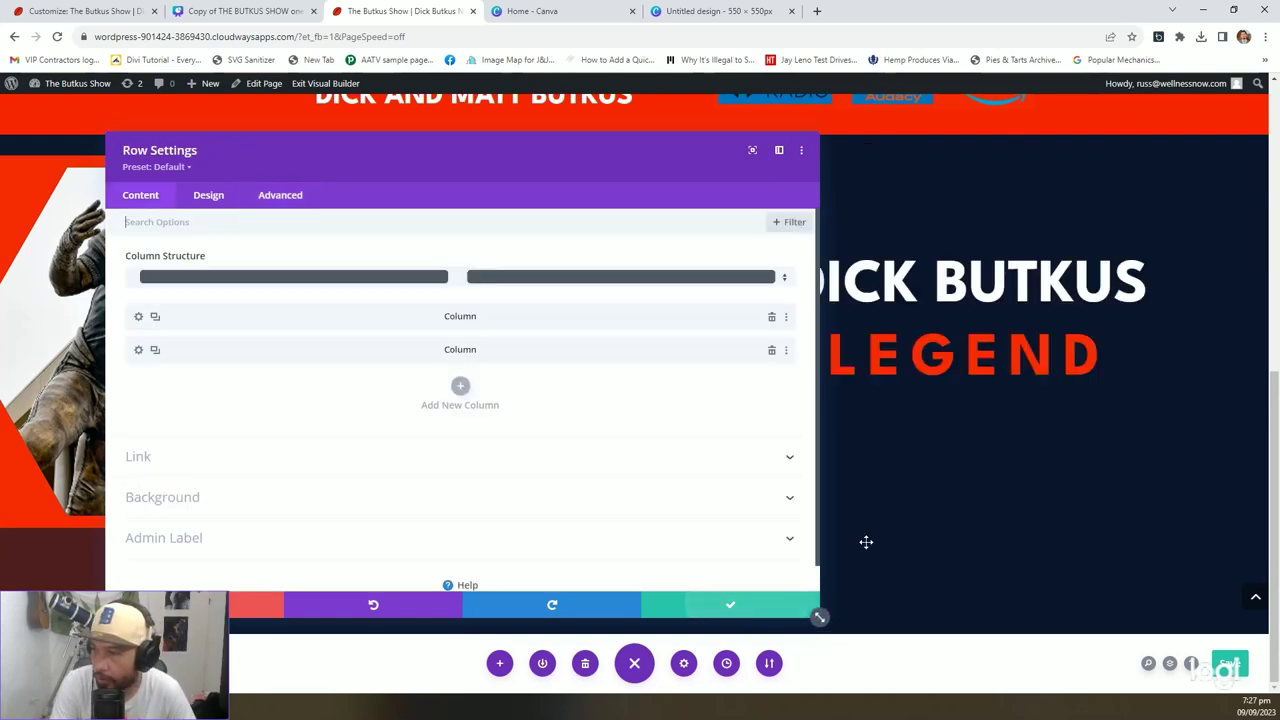
{"action": "left_click", "coordinate": [758, 607]}
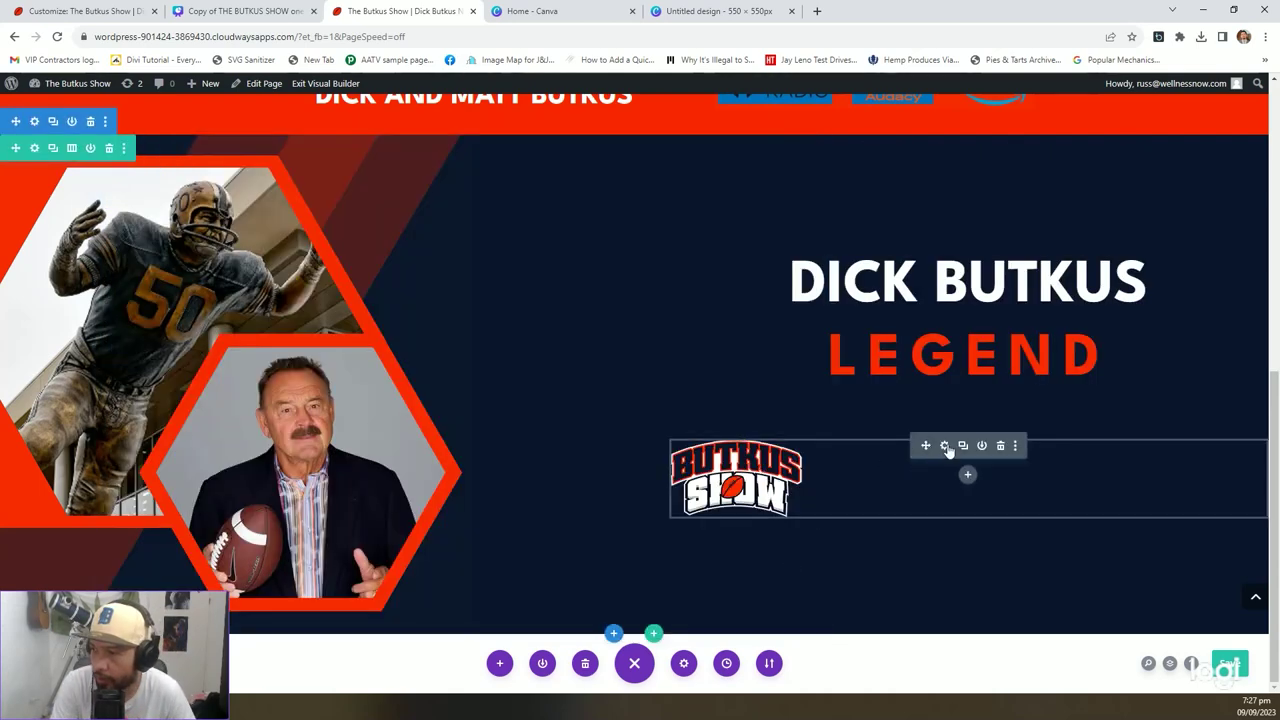
Set the Butkus Show logo's image alignment to right and save the module.
{"action": "left_click", "coordinate": [945, 446]}
{"action": "left_click", "coordinate": [210, 196]}
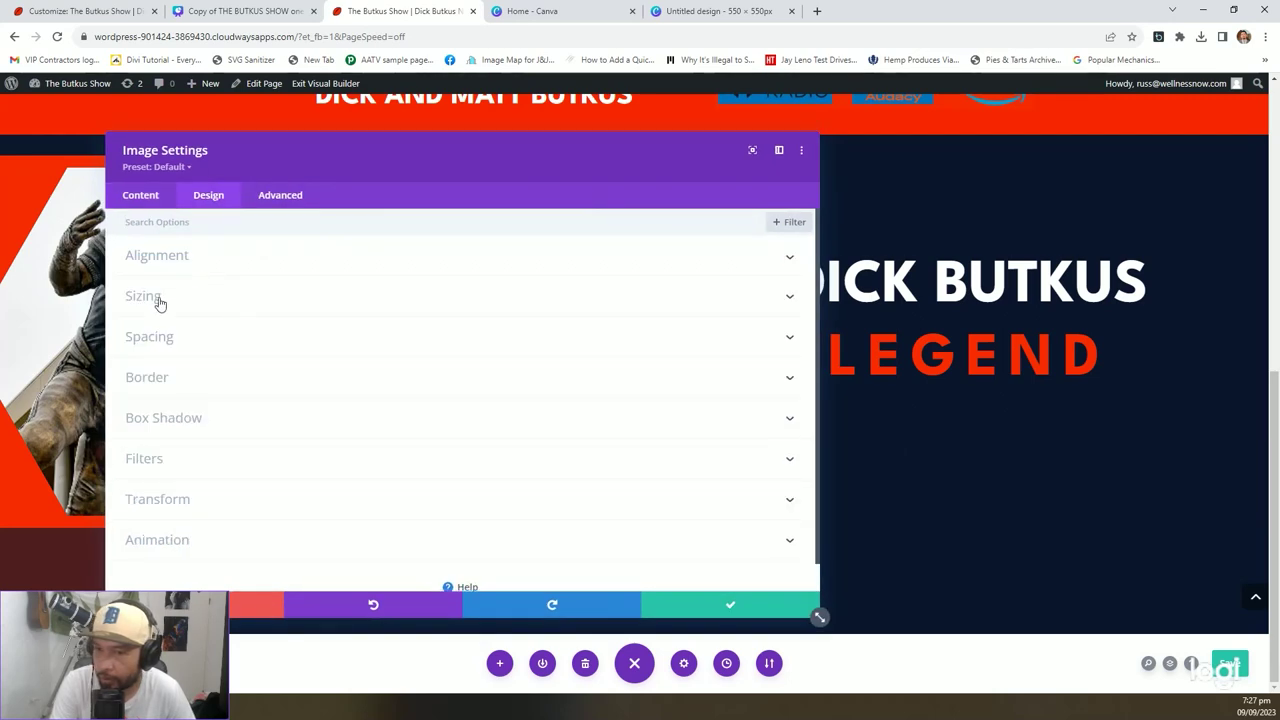
{"action": "left_click", "coordinate": [210, 262]}
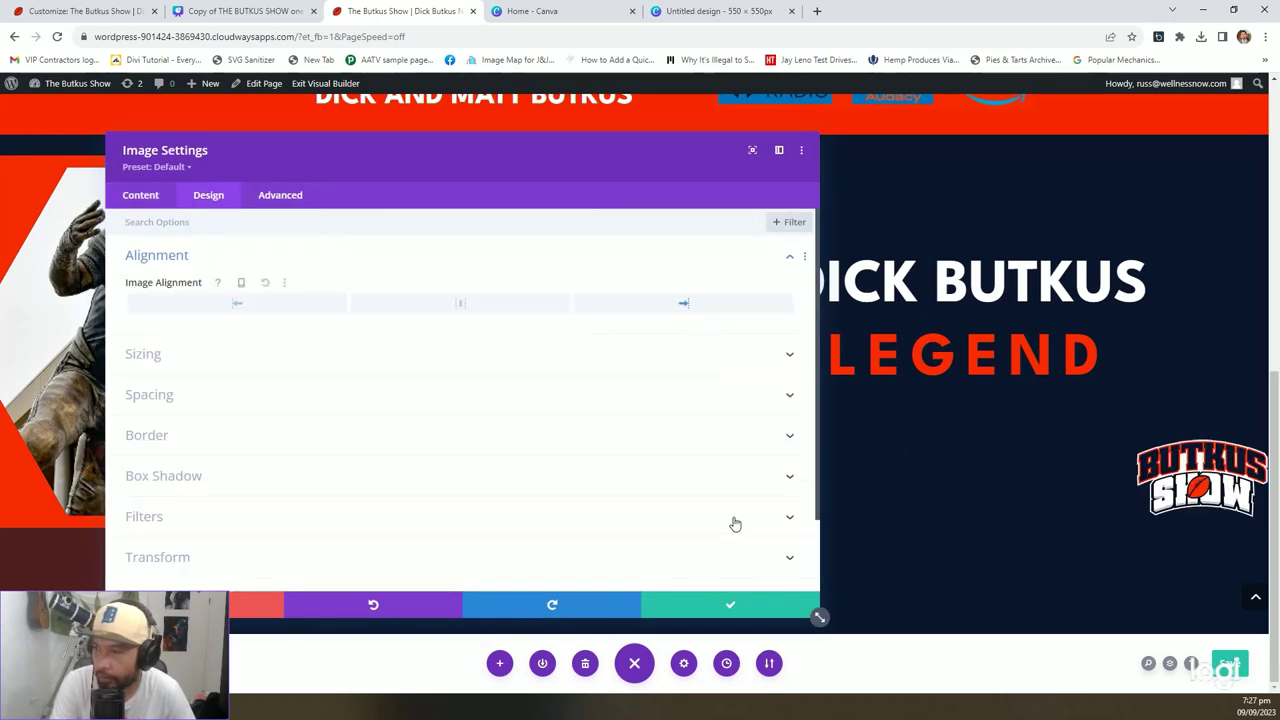
{"action": "left_click", "coordinate": [754, 610]}
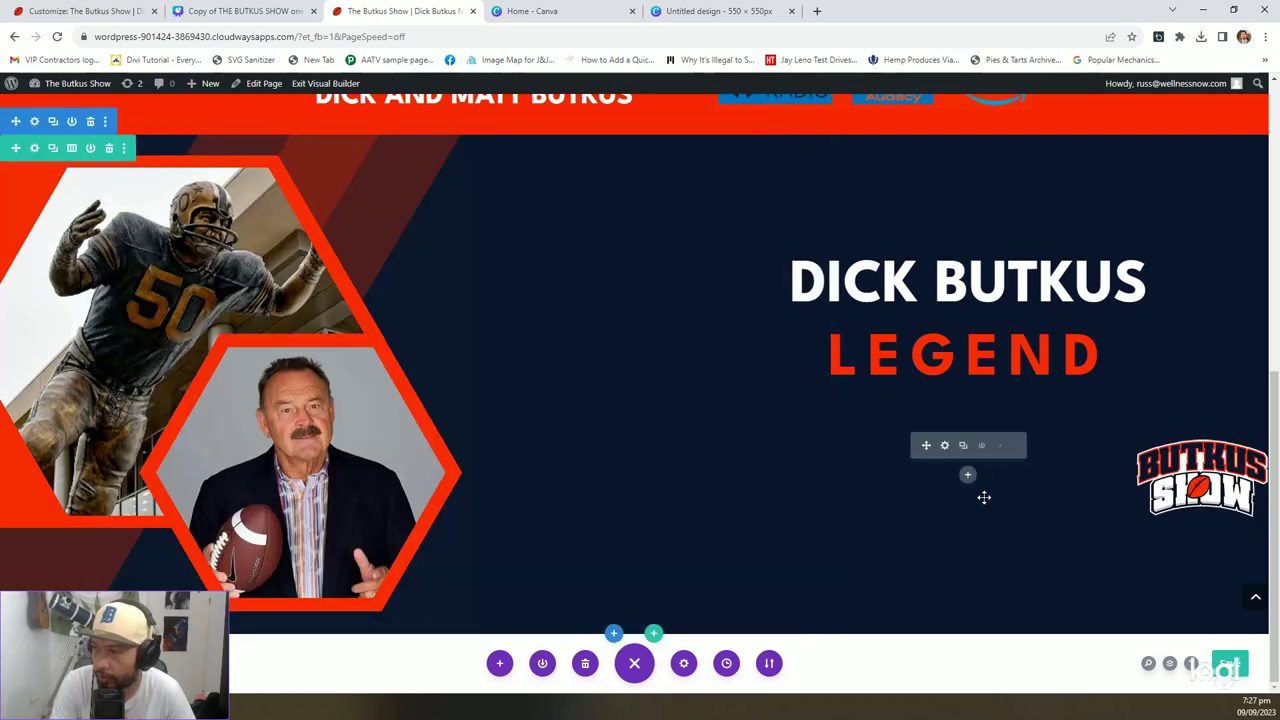
Give the logo image a right margin of 10vw and save the module.
{"action": "left_click", "coordinate": [944, 446]}
{"action": "left_click", "coordinate": [209, 195]}
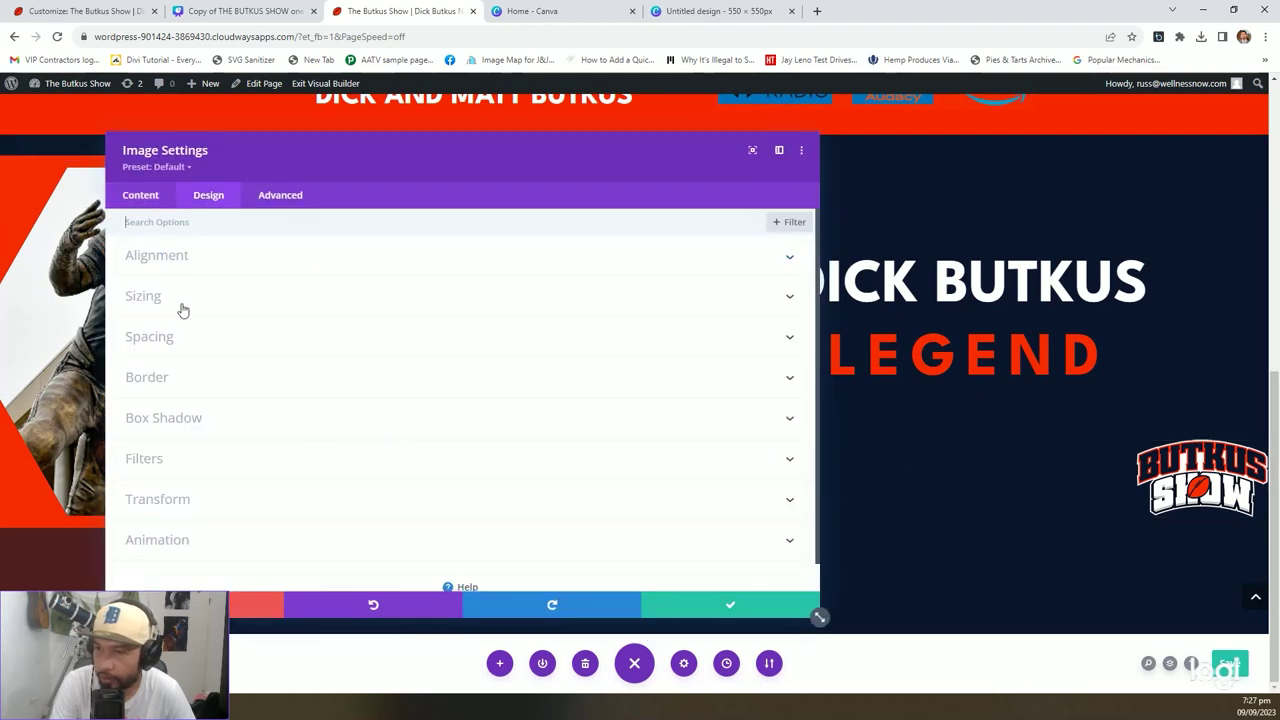
{"action": "left_click", "coordinate": [160, 338]}
{"action": "left_click", "coordinate": [728, 327]}
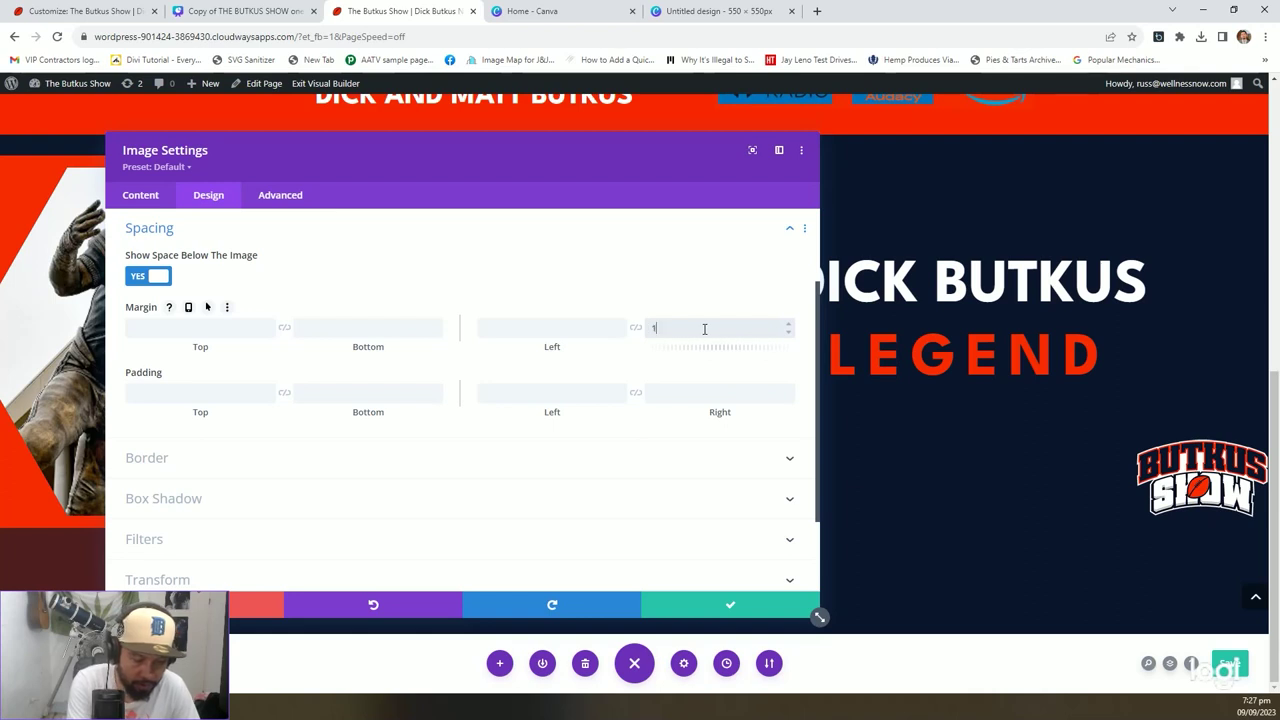
{"action": "type", "text": "10vw"}
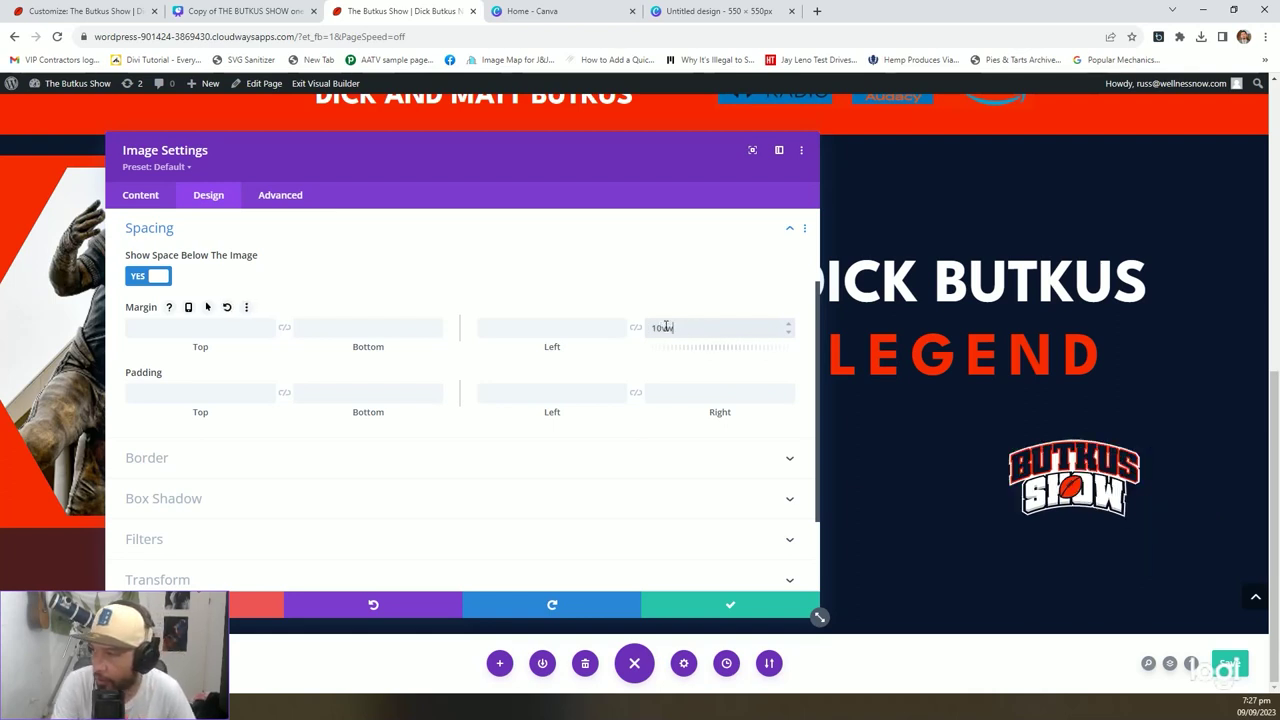
{"action": "left_click", "coordinate": [688, 612]}
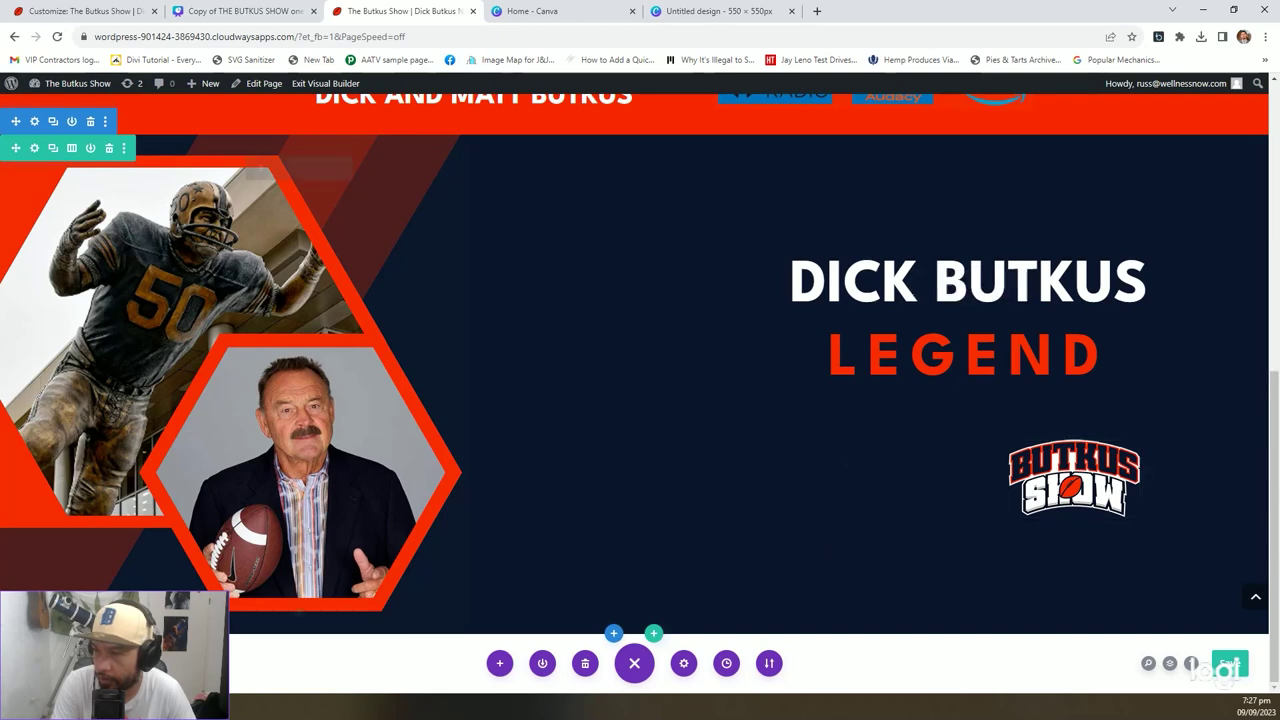
Compare the heading and logo placement with page 2 of the Canva design, and check the logo's image settings.
{"action": "left_click", "coordinate": [240, 11]}
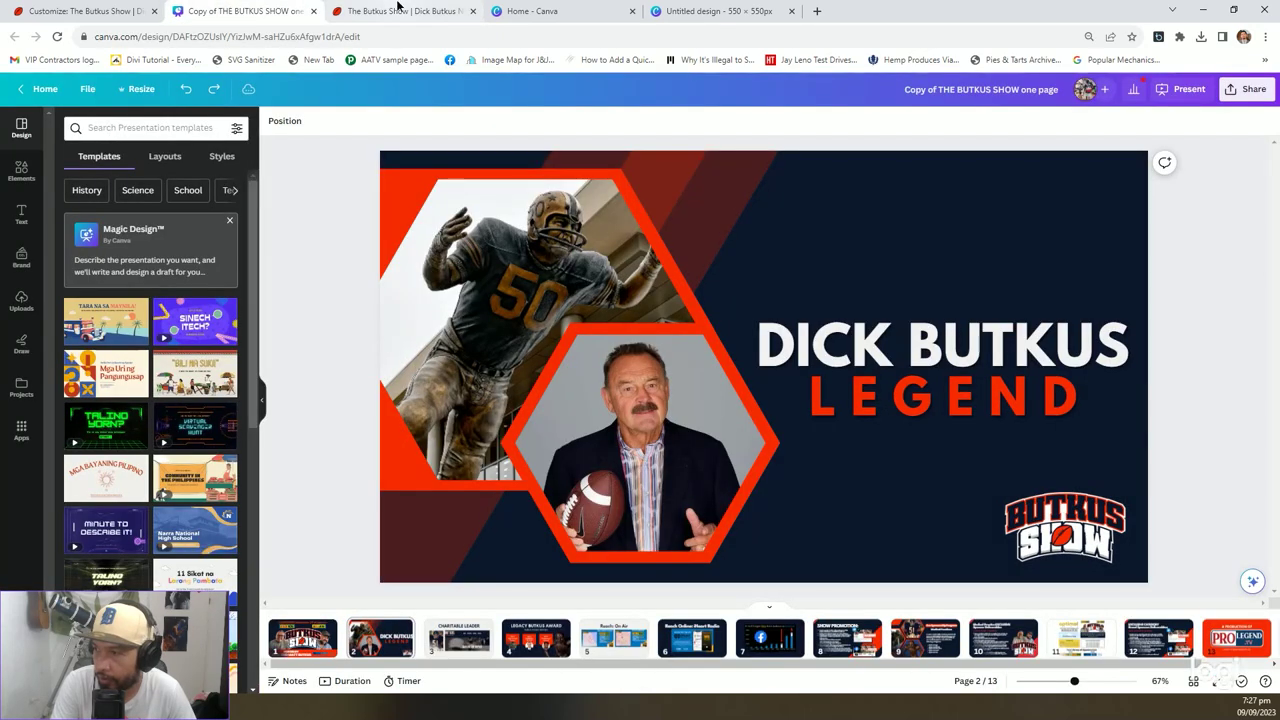
{"action": "left_click", "coordinate": [400, 11]}
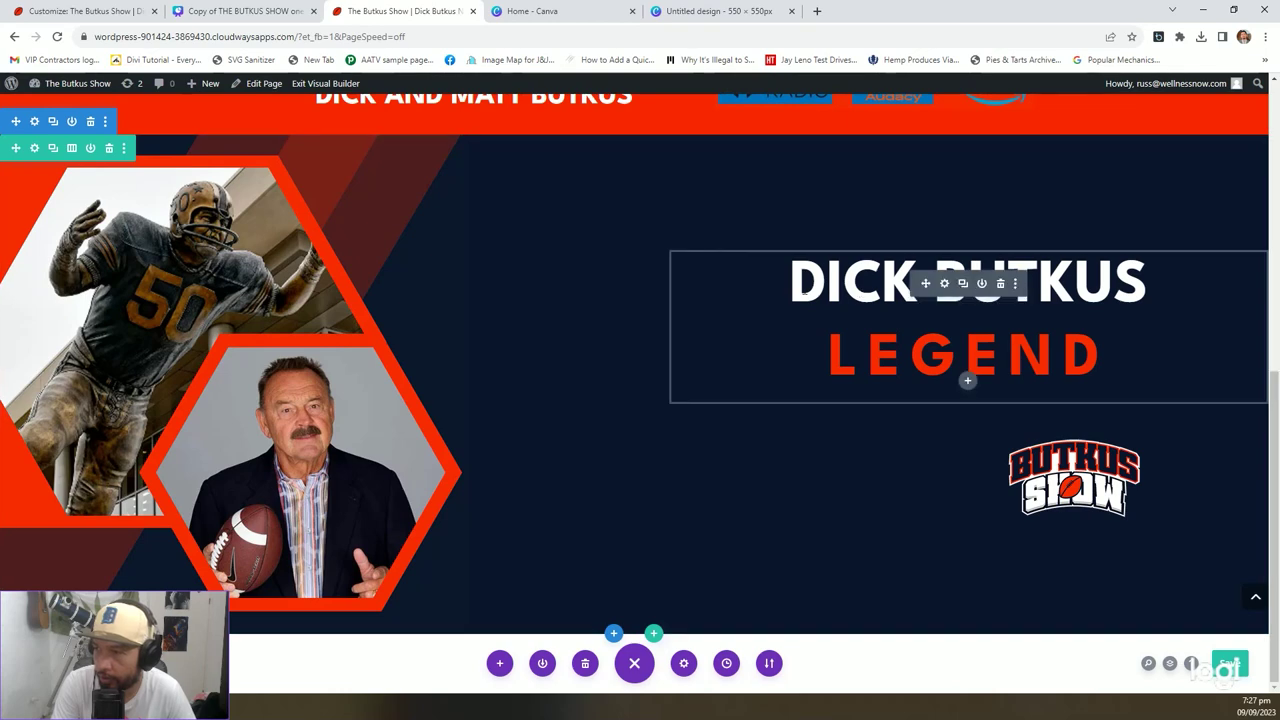
{"action": "left_click", "coordinate": [240, 11]}
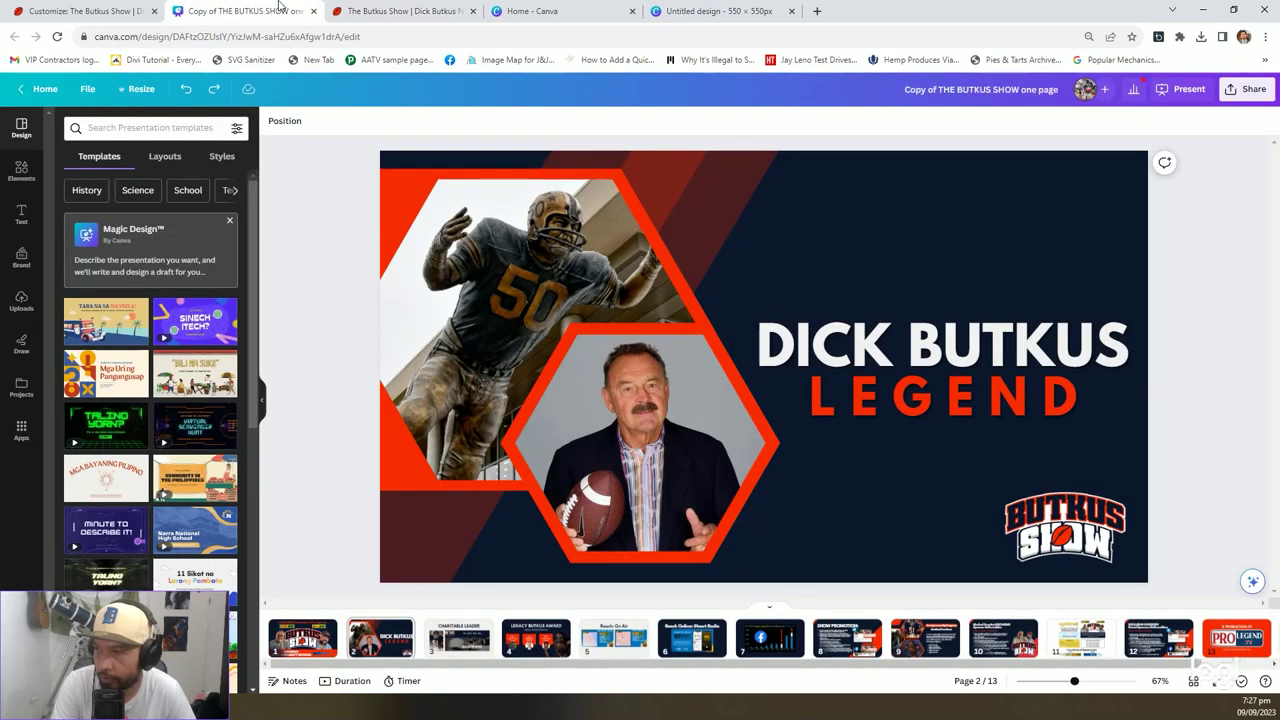
{"action": "left_click", "coordinate": [403, 11]}
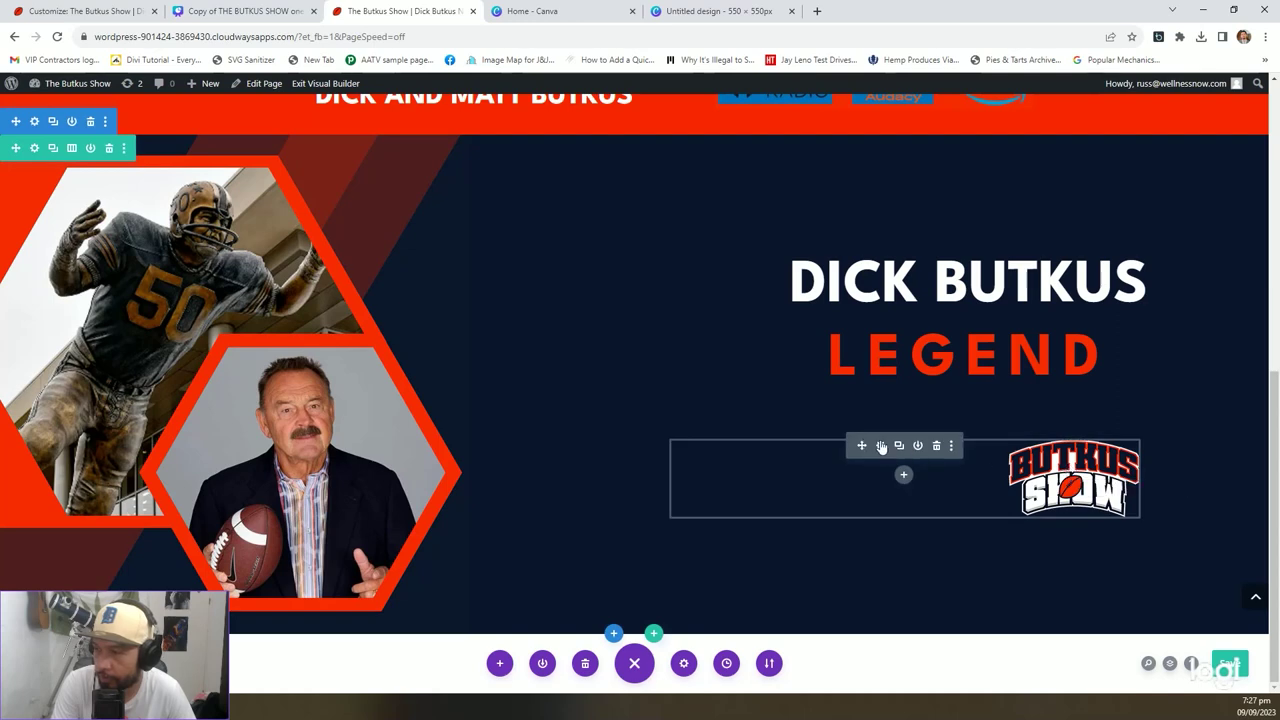
{"action": "left_click", "coordinate": [880, 445]}
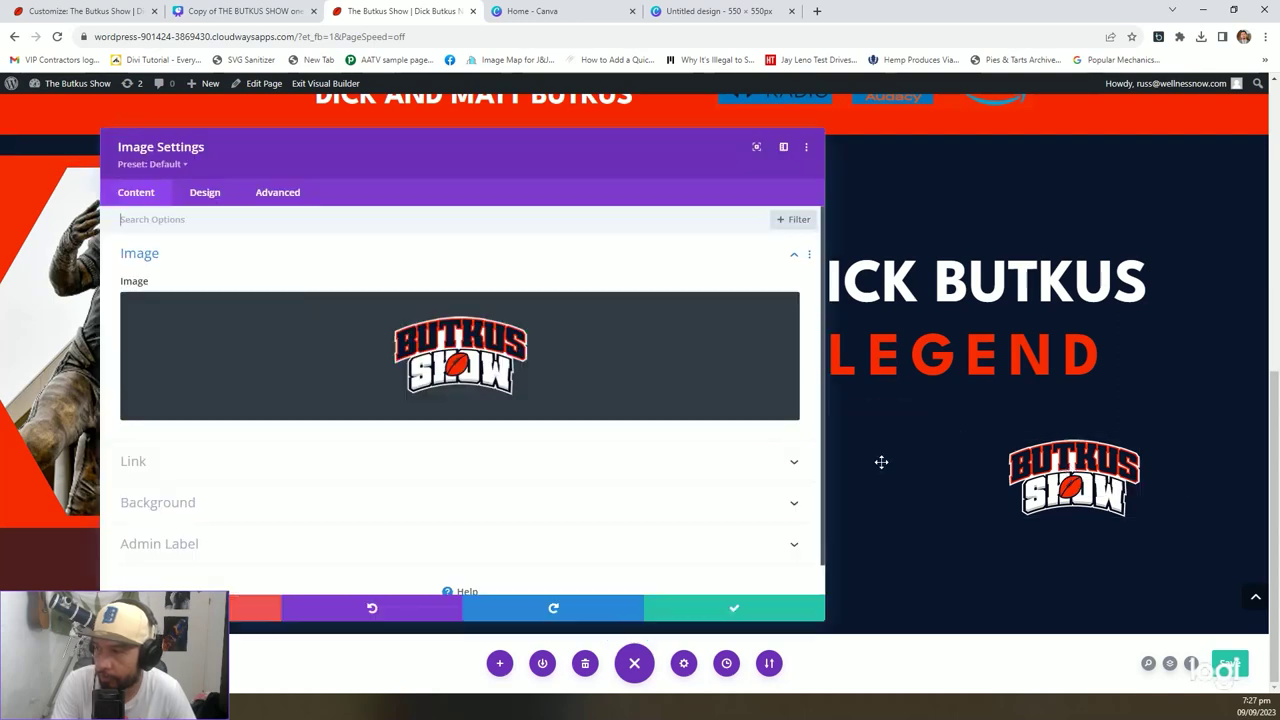
{"action": "left_click", "coordinate": [766, 606]}
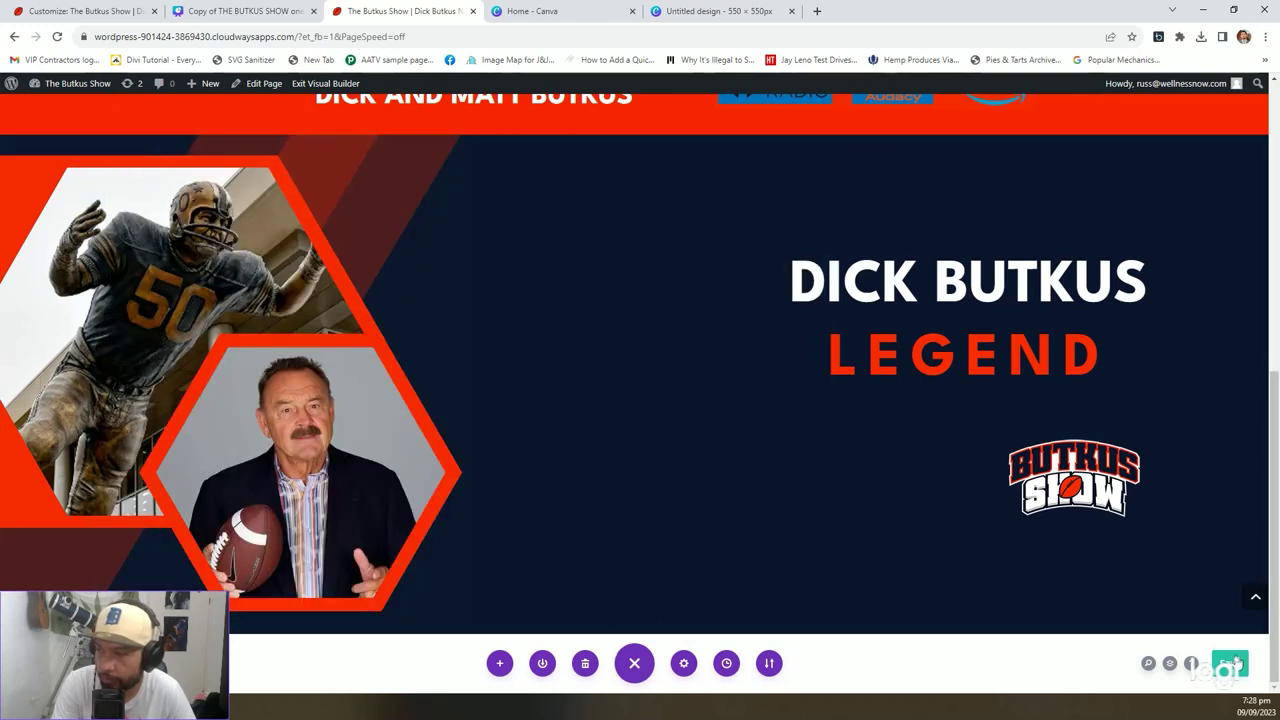
Change the row's column structure to a two-fifths column followed by a three-fifths column.
{"action": "scroll", "coordinate": [695, 458], "scroll_direction": "up", "scroll_amount": 2}
{"action": "scroll", "coordinate": [695, 458], "scroll_direction": "down", "scroll_amount": 2}
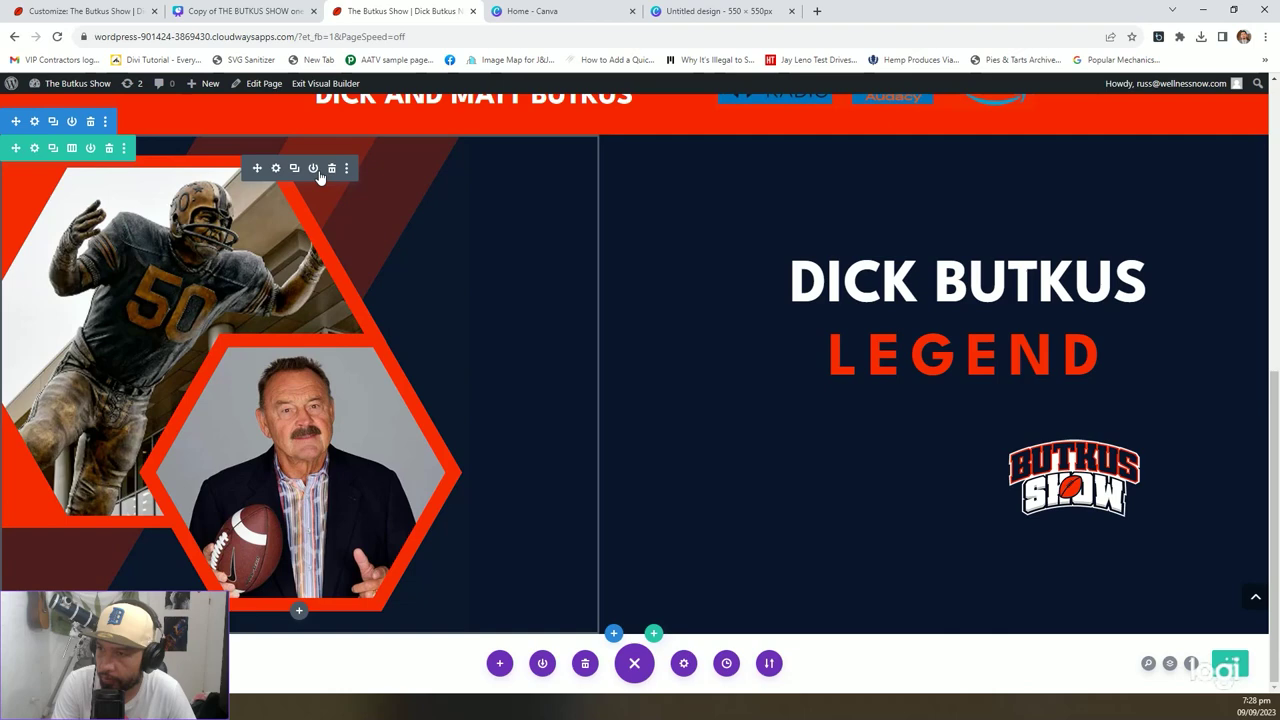
{"action": "left_click", "coordinate": [71, 148]}
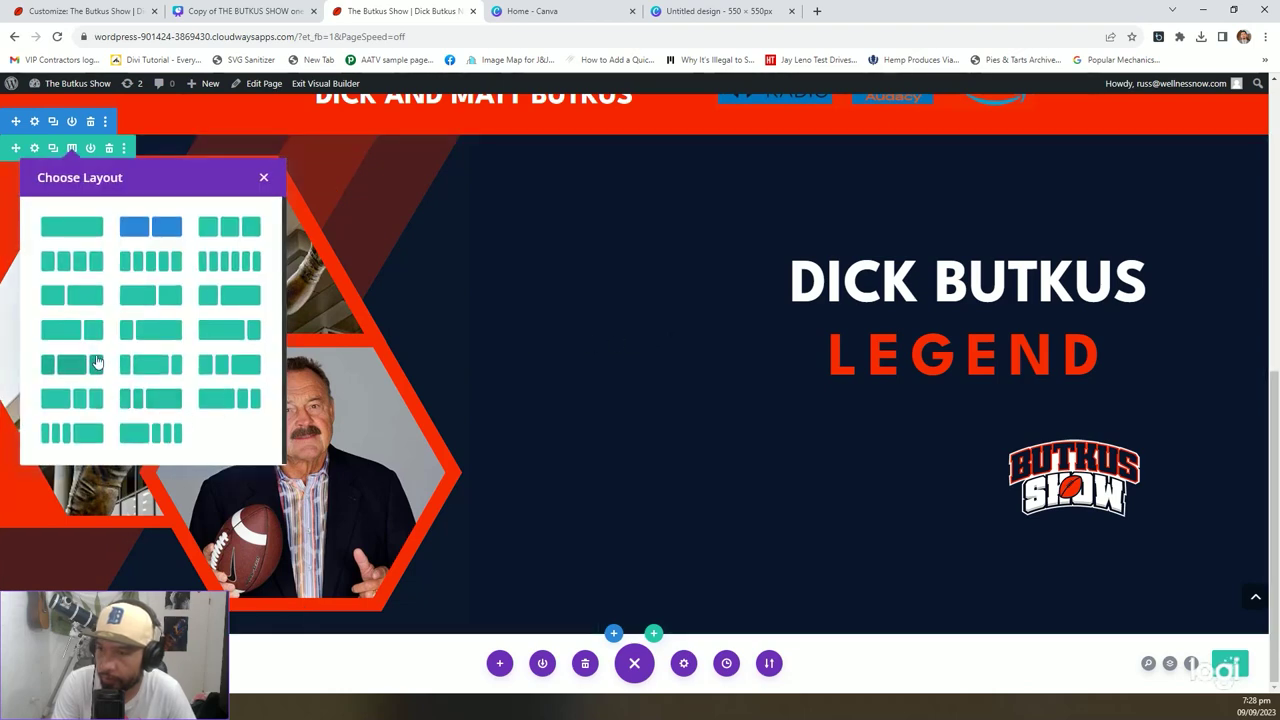
{"action": "left_click", "coordinate": [152, 302]}
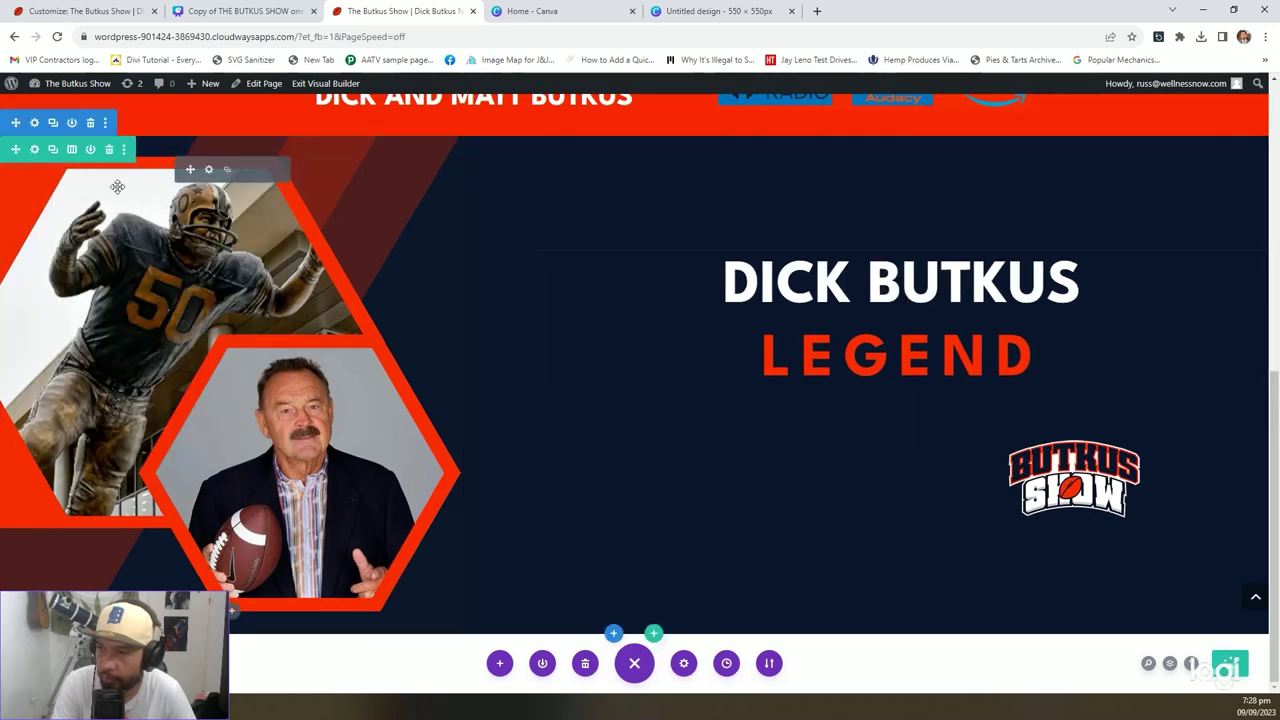
{"action": "left_click", "coordinate": [35, 150]}
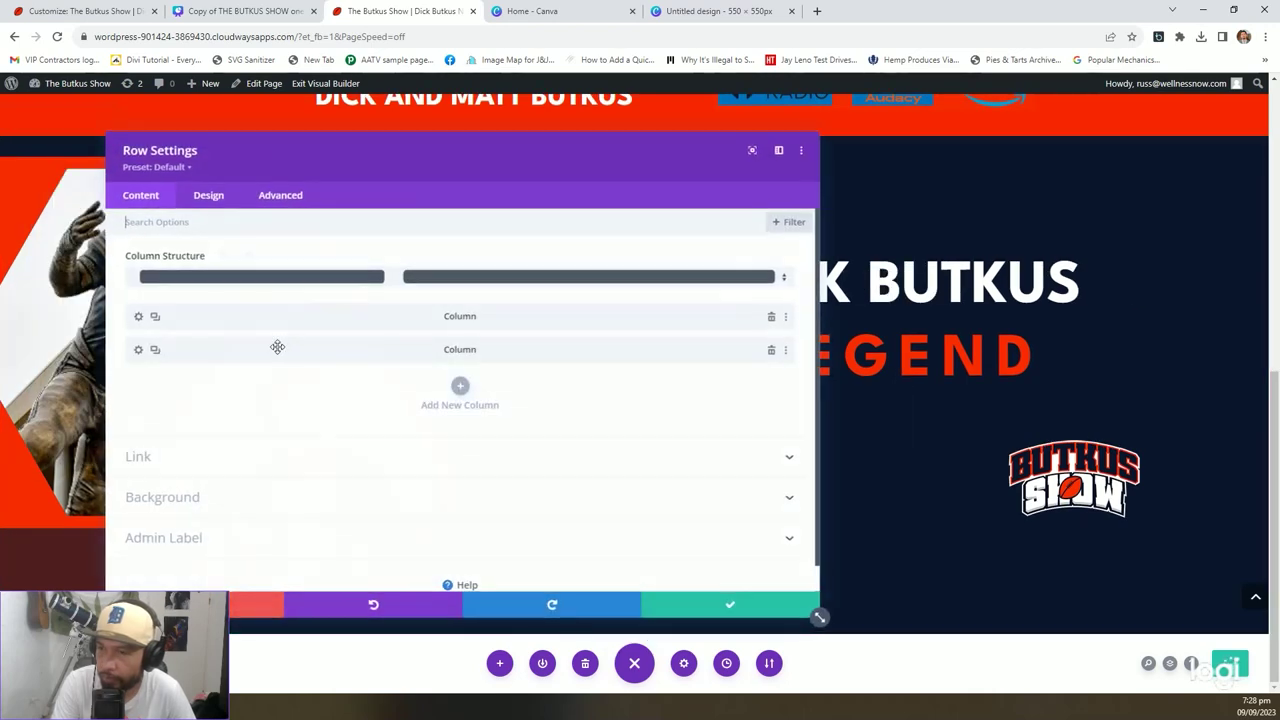
{"action": "left_click", "coordinate": [375, 287]}
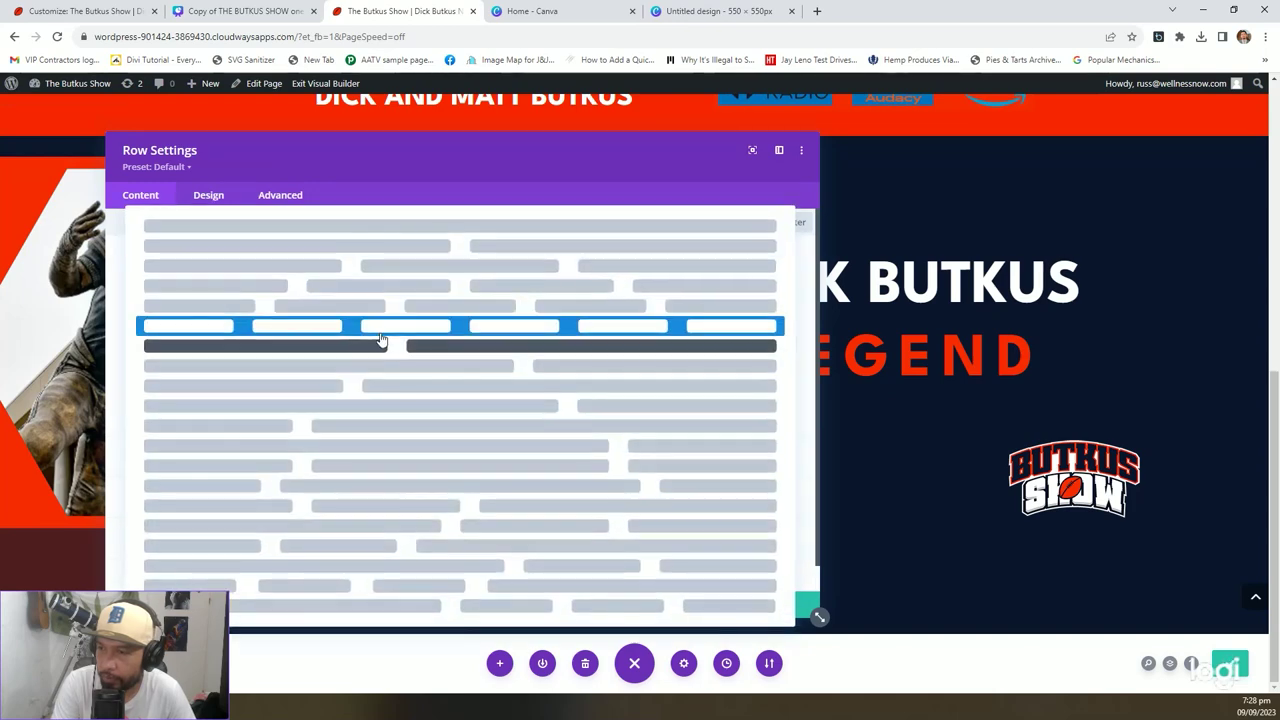
{"action": "left_click", "coordinate": [1036, 240]}
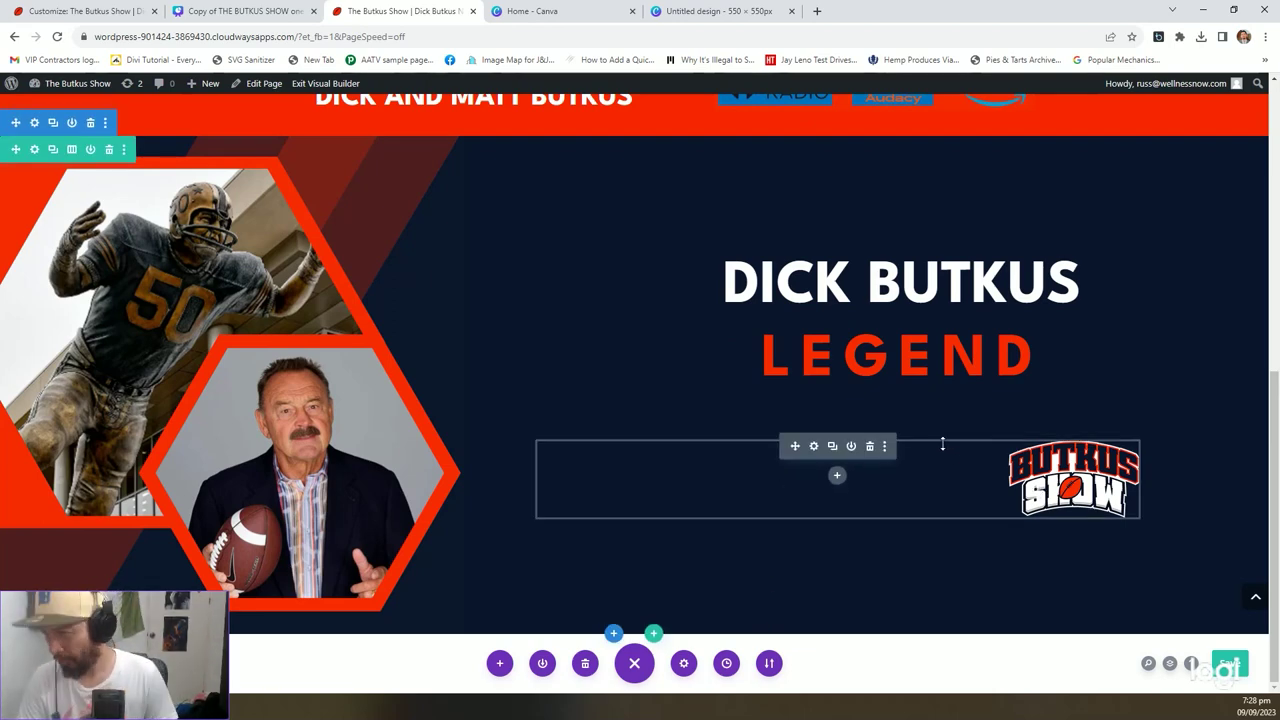
Set the Butkus Show logo's position to Absolute with its location anchored at the bottom-right corner.
{"action": "left_click", "coordinate": [812, 446]}
{"action": "left_click", "coordinate": [279, 197]}
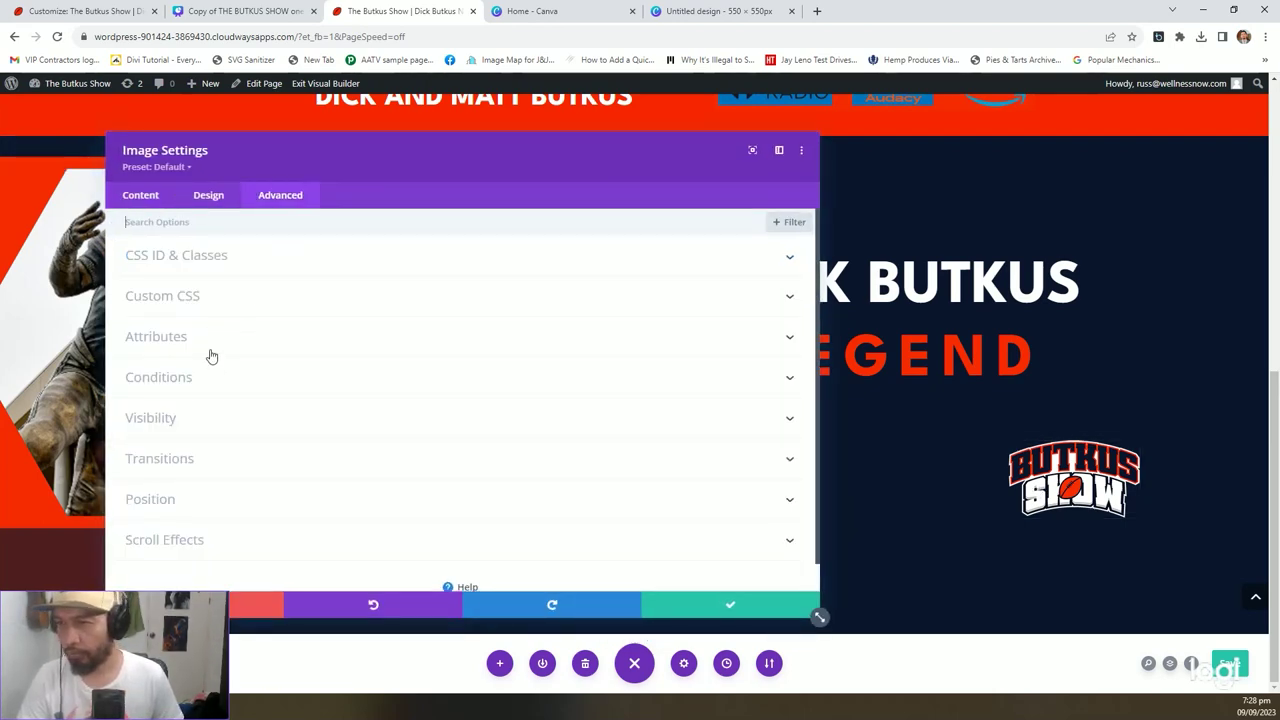
{"action": "left_click", "coordinate": [172, 499]}
{"action": "left_click", "coordinate": [239, 408]}
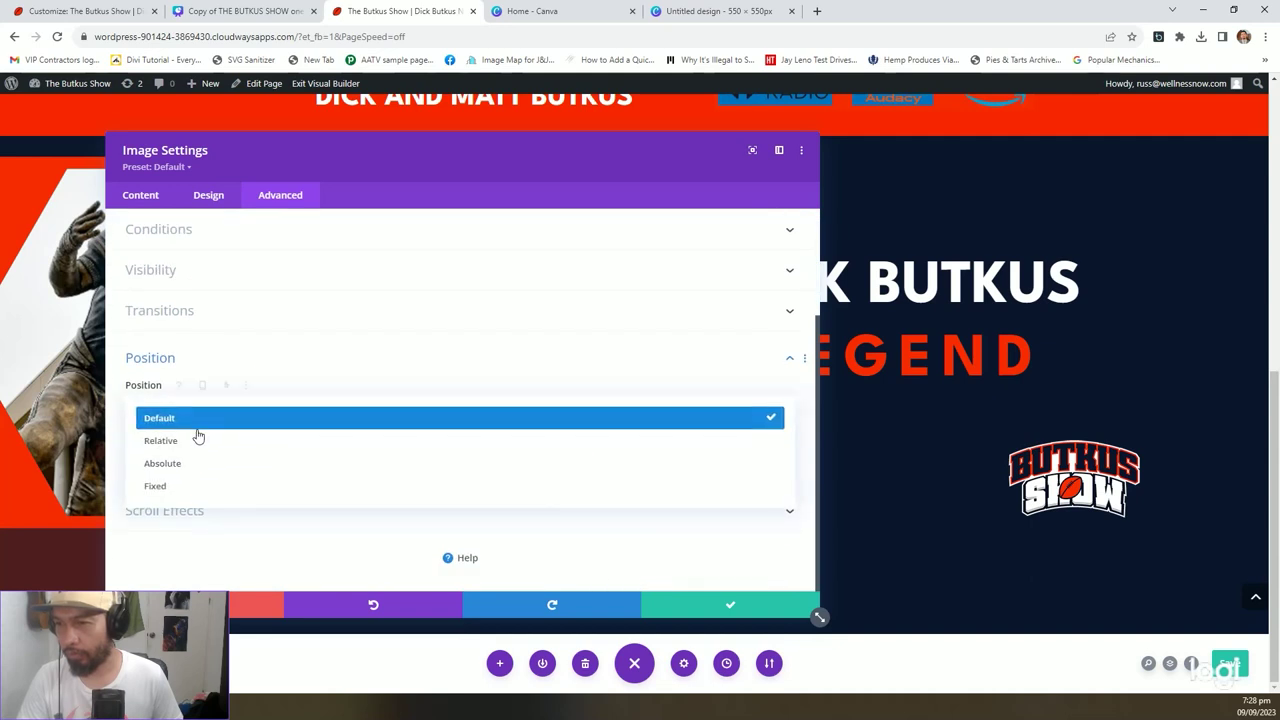
{"action": "left_click", "coordinate": [205, 461]}
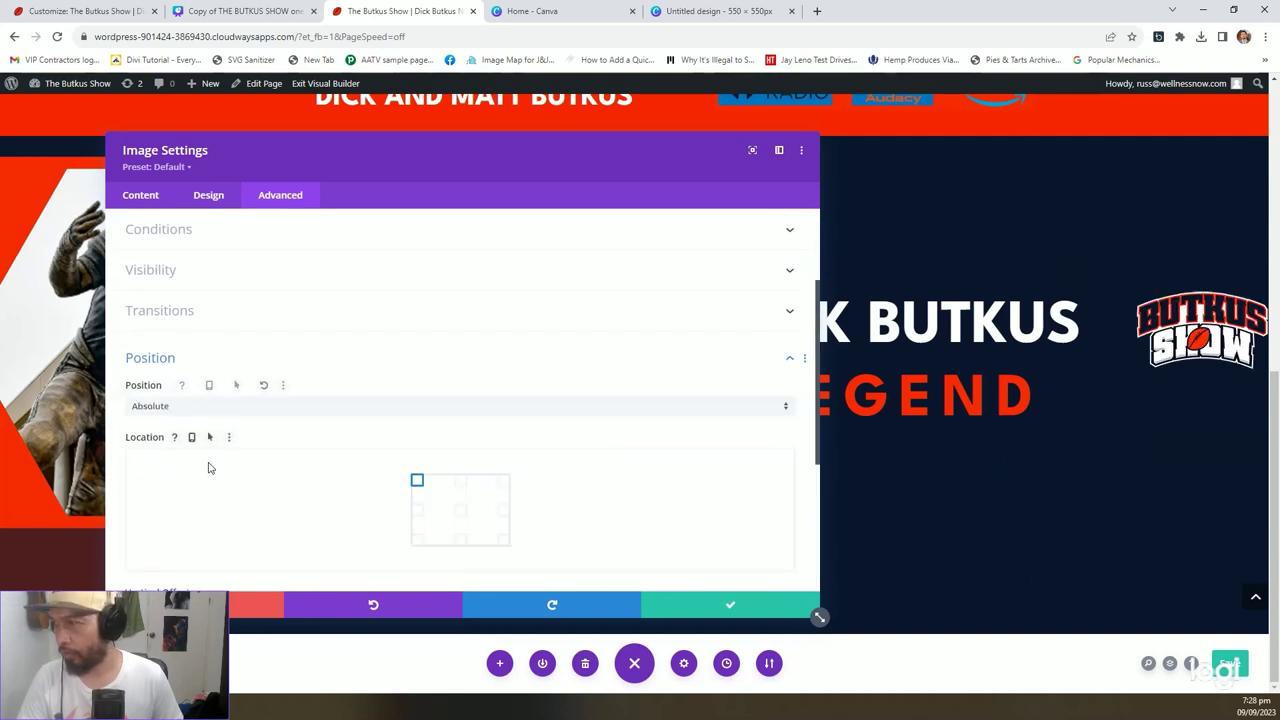
{"action": "left_click", "coordinate": [504, 541]}
Give the logo a vertical offset of -167px and a horizontal offset of -97px, and save the module.
{"action": "scroll", "coordinate": [620, 540], "scroll_direction": "down", "scroll_amount": 3}
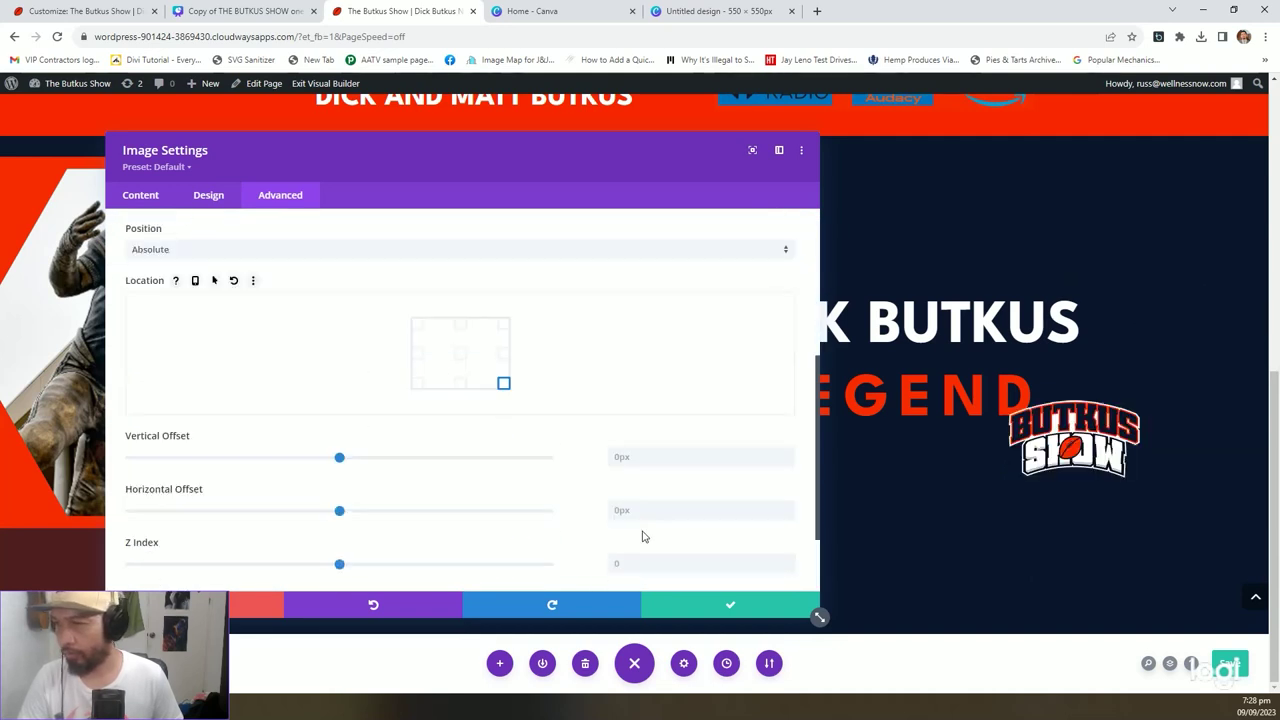
{"action": "left_click_drag", "start_coordinate": [337, 420], "coordinate": [306, 426]}
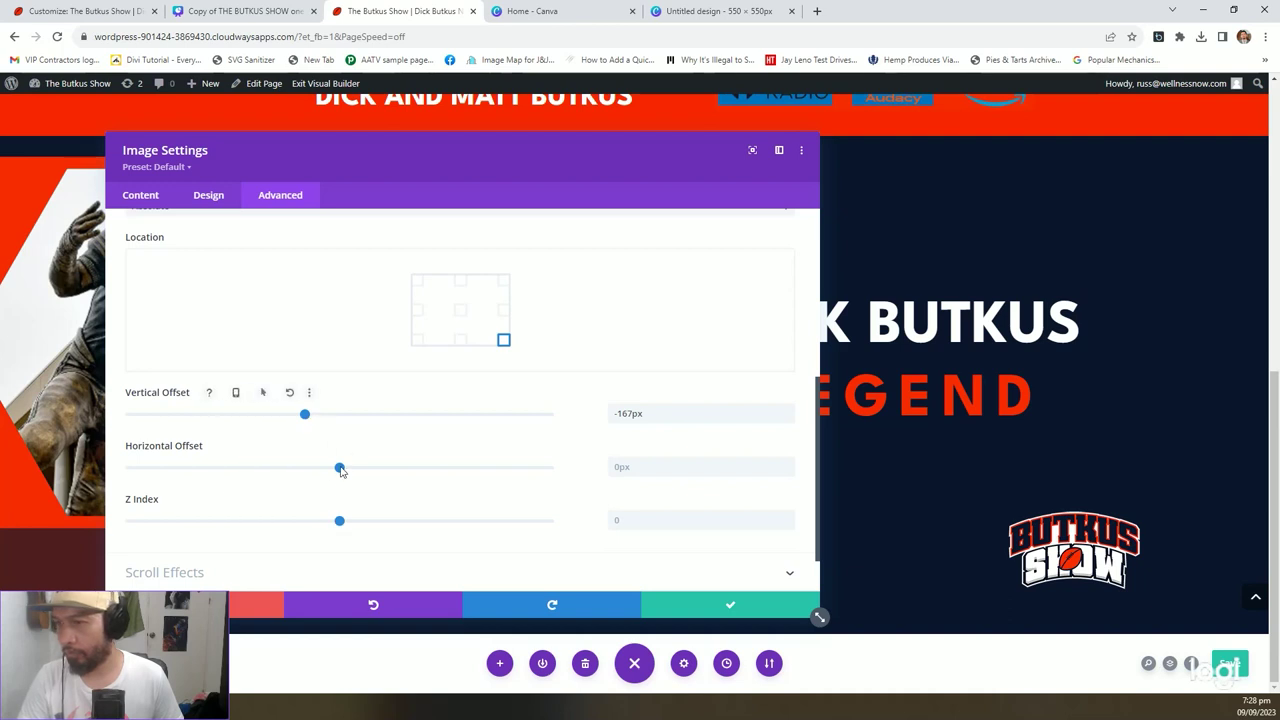
{"action": "mouse_move", "coordinate": [343, 474]}
{"action": "left_mouse_down"}
{"action": "mouse_move", "coordinate": [360, 472]}
{"action": "mouse_move", "coordinate": [321, 472]}
{"action": "left_mouse_up"}
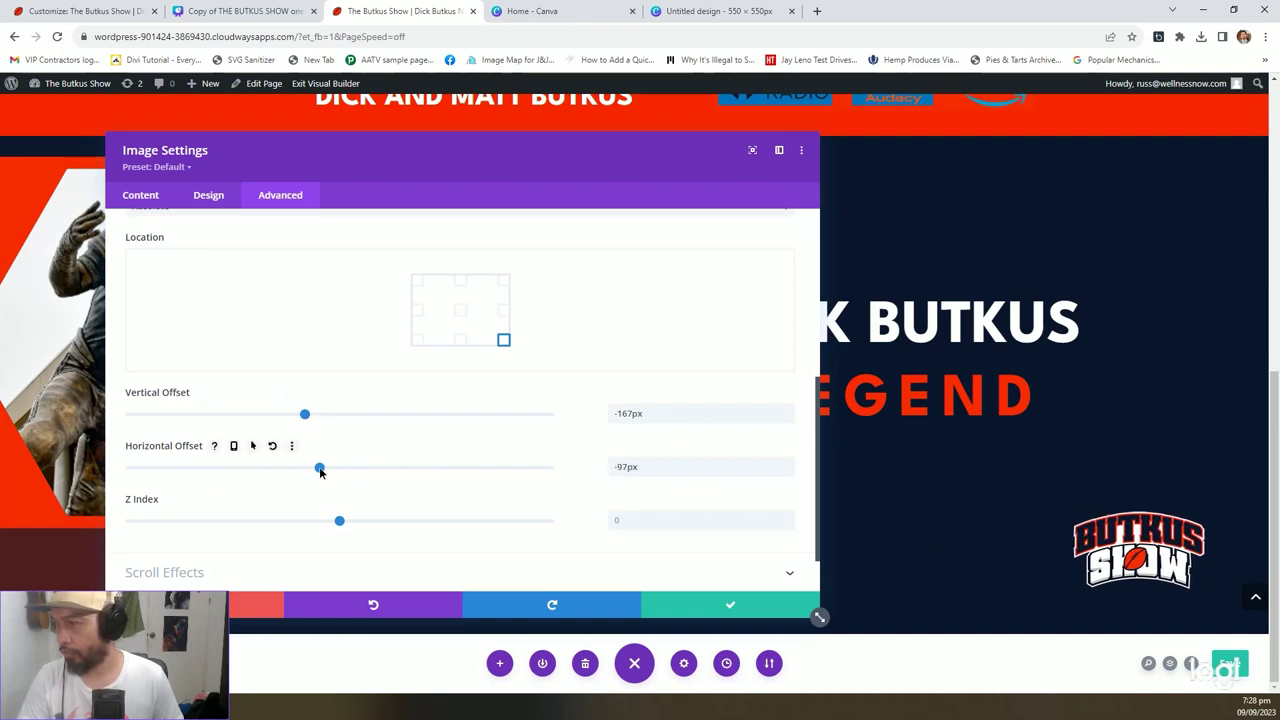
{"action": "left_click", "coordinate": [710, 612]}
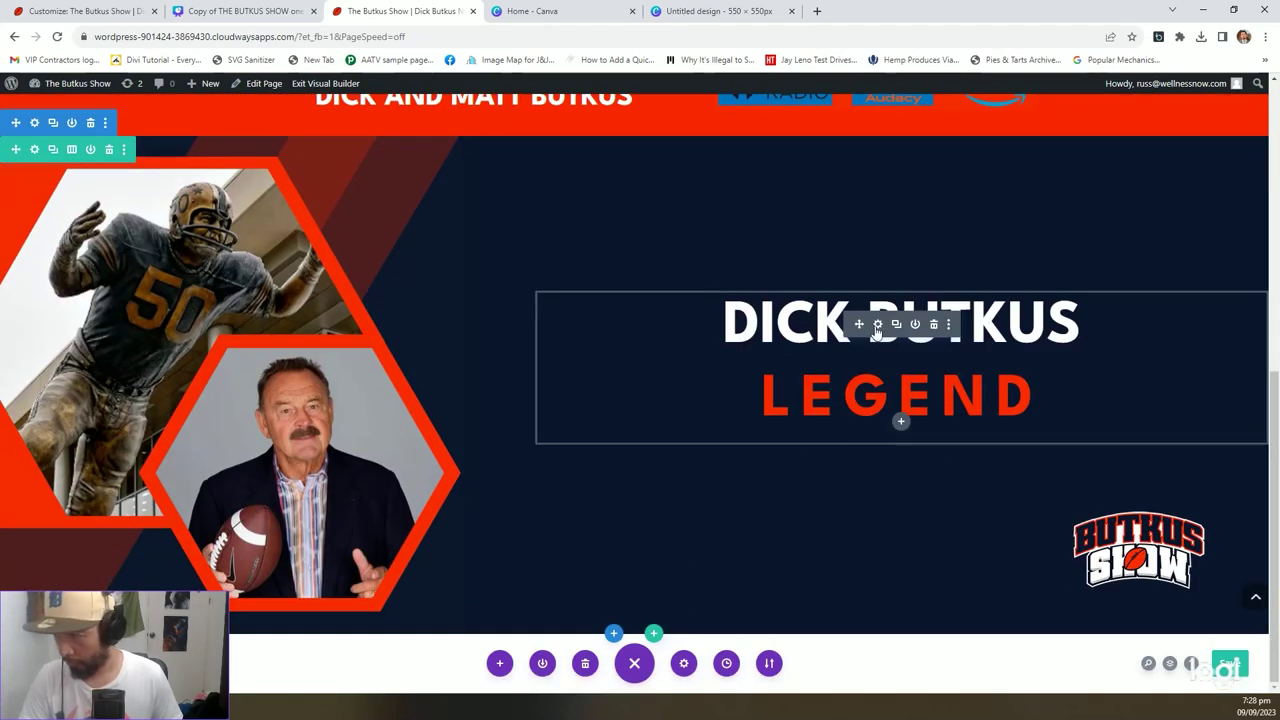
Enlarge the heading module's Heading 2 text size to about 120 px and save the module.
{"action": "left_click", "coordinate": [877, 325]}
{"action": "left_click", "coordinate": [208, 195]}
{"action": "left_click", "coordinate": [189, 296]}
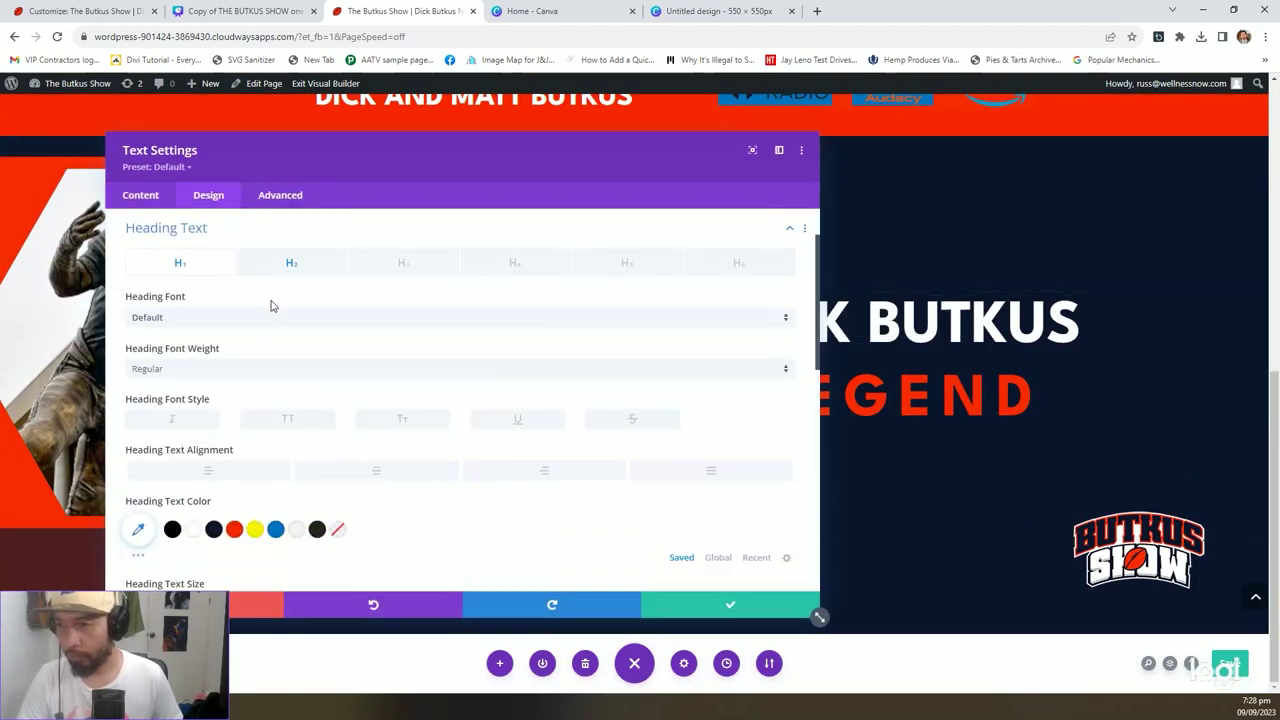
{"action": "left_click", "coordinate": [291, 262]}
{"action": "scroll", "coordinate": [600, 415], "scroll_direction": "down", "scroll_amount": 2}
{"action": "left_click", "coordinate": [625, 404]}
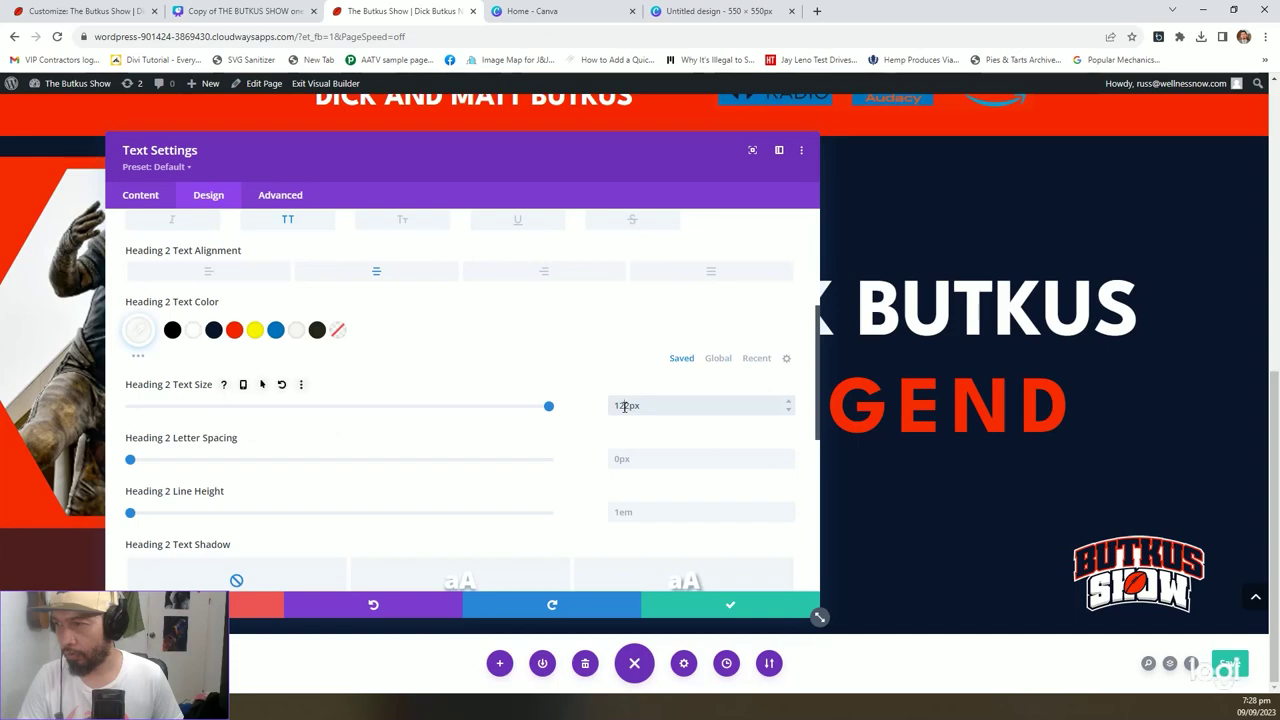
{"action": "left_click", "coordinate": [722, 607]}
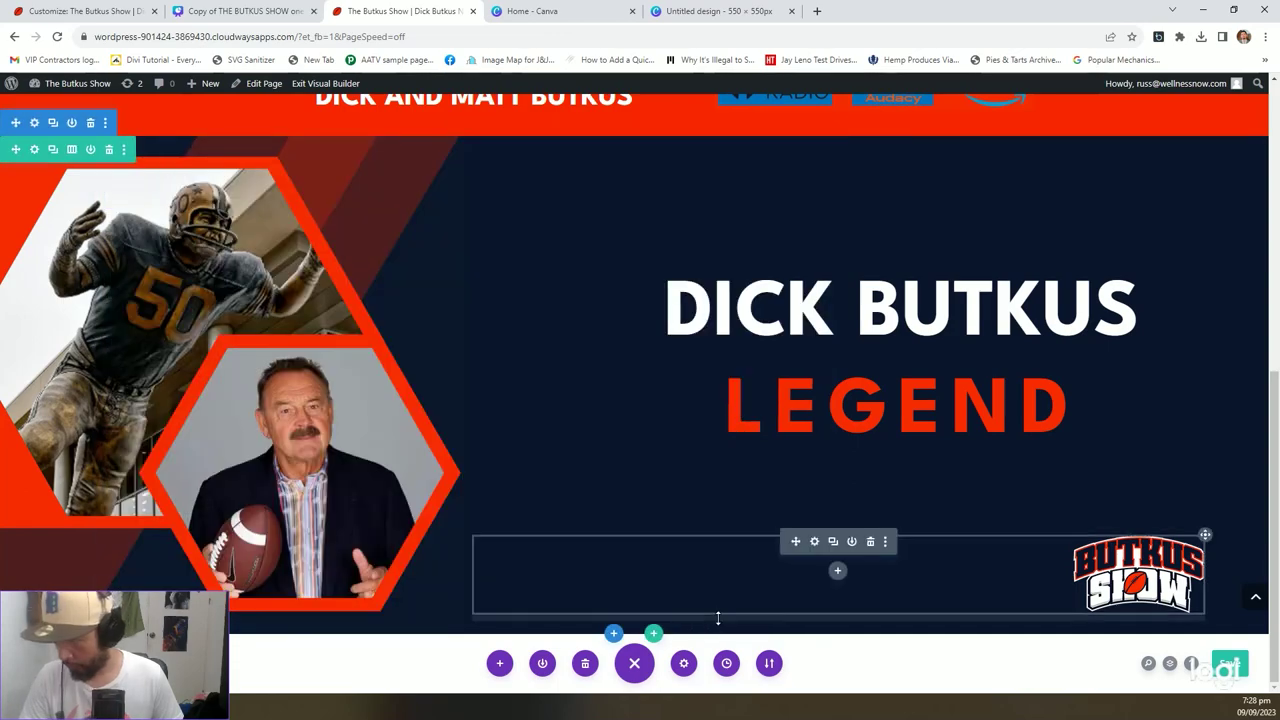
Check the logo placement in the Canva design and move the logo slightly up and closer to the section's right edge.
{"action": "scroll", "coordinate": [714, 600], "scroll_direction": "up", "scroll_amount": 2}
{"action": "scroll", "coordinate": [711, 568], "scroll_direction": "up", "scroll_amount": 3}
{"action": "scroll", "coordinate": [740, 575], "scroll_direction": "down", "scroll_amount": 5}
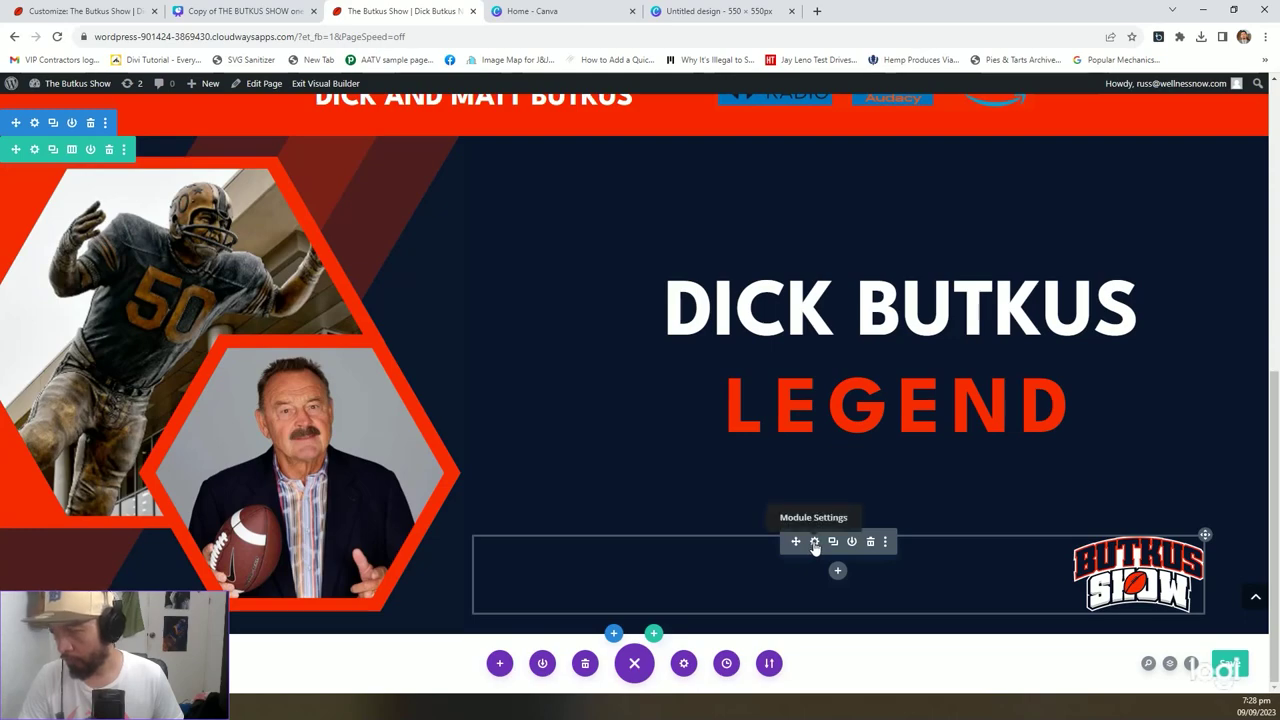
{"action": "left_click", "coordinate": [240, 11]}
{"action": "left_click", "coordinate": [400, 11]}
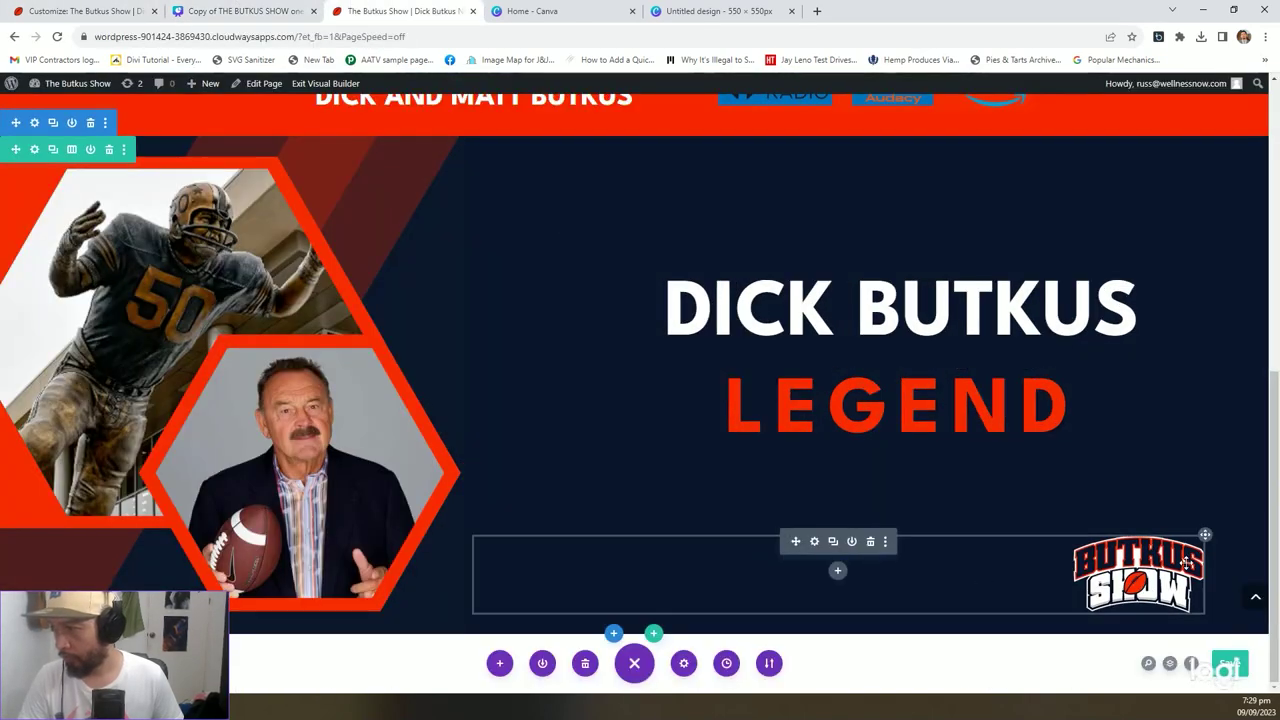
{"action": "left_click_drag", "start_coordinate": [1207, 534], "coordinate": [1229, 517]}
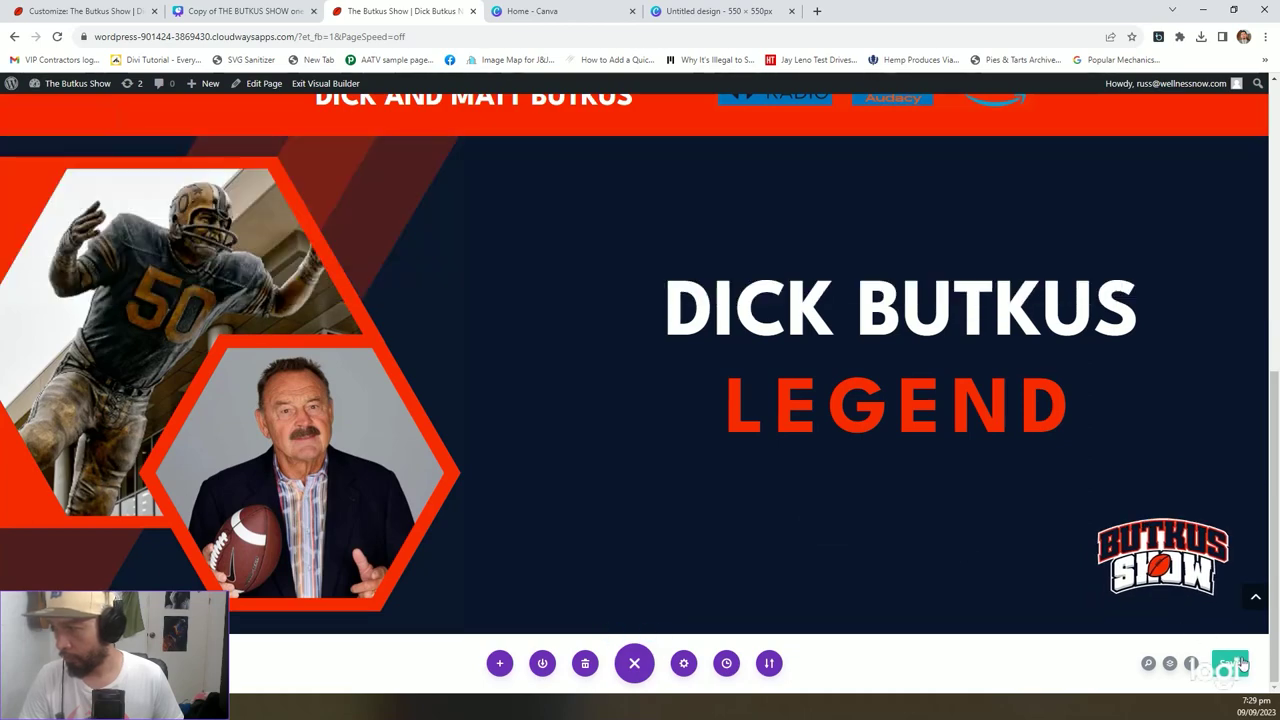
Compare the rebuilt section with page 2 of the Canva design and check the row's sizing settings.
{"action": "scroll", "coordinate": [955, 541], "scroll_direction": "up", "scroll_amount": 5}
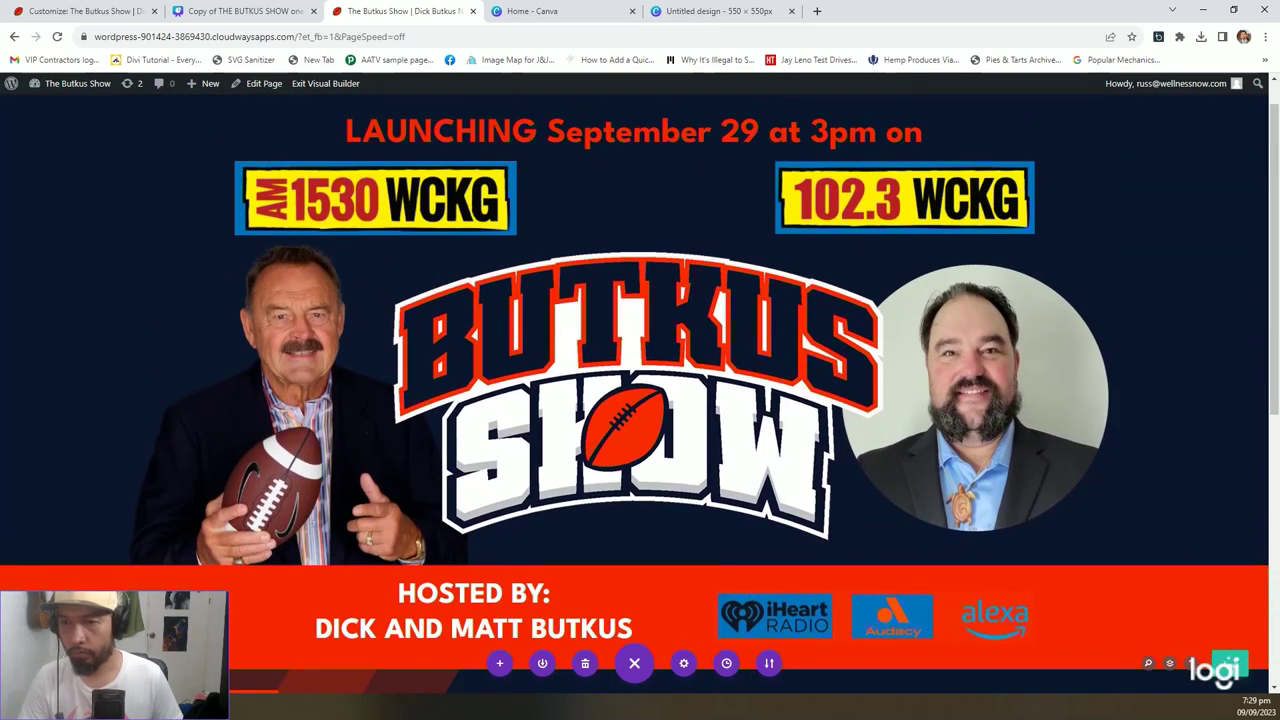
{"action": "key", "text": "ctrl+shift+Tab"}
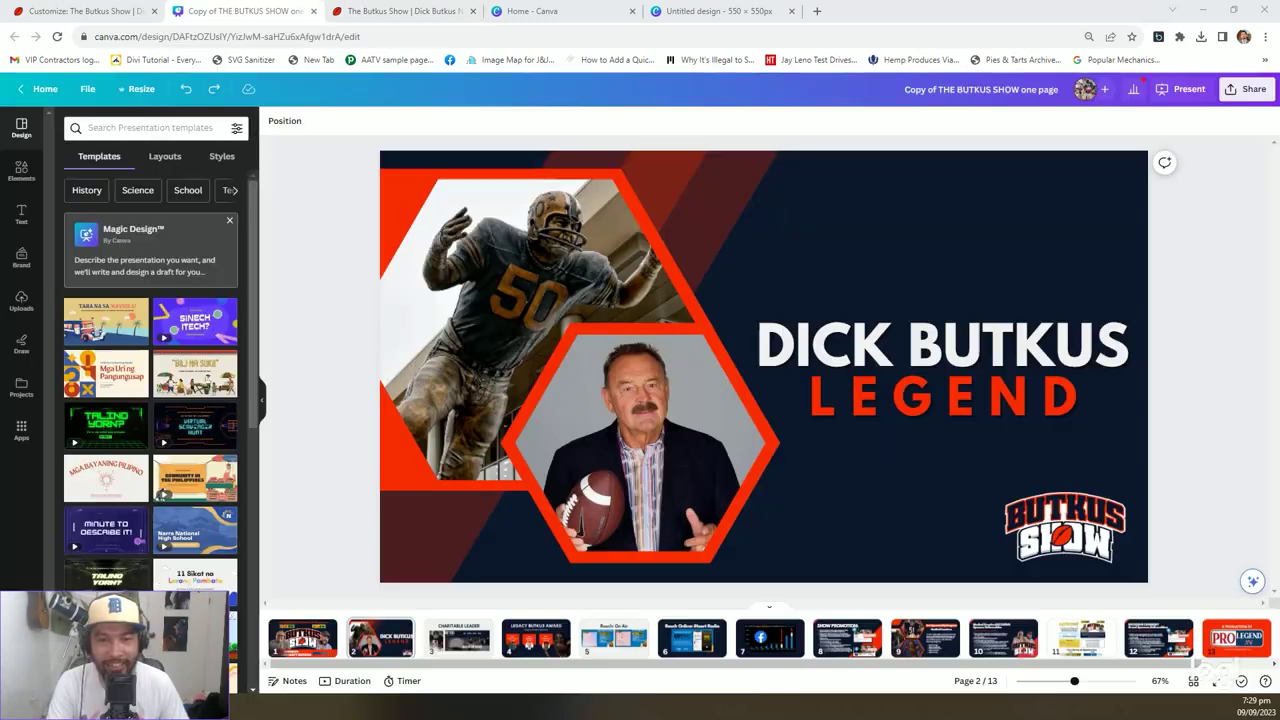
{"action": "left_click", "coordinate": [457, 5]}
{"action": "scroll", "coordinate": [791, 408], "scroll_direction": "down", "scroll_amount": 5}
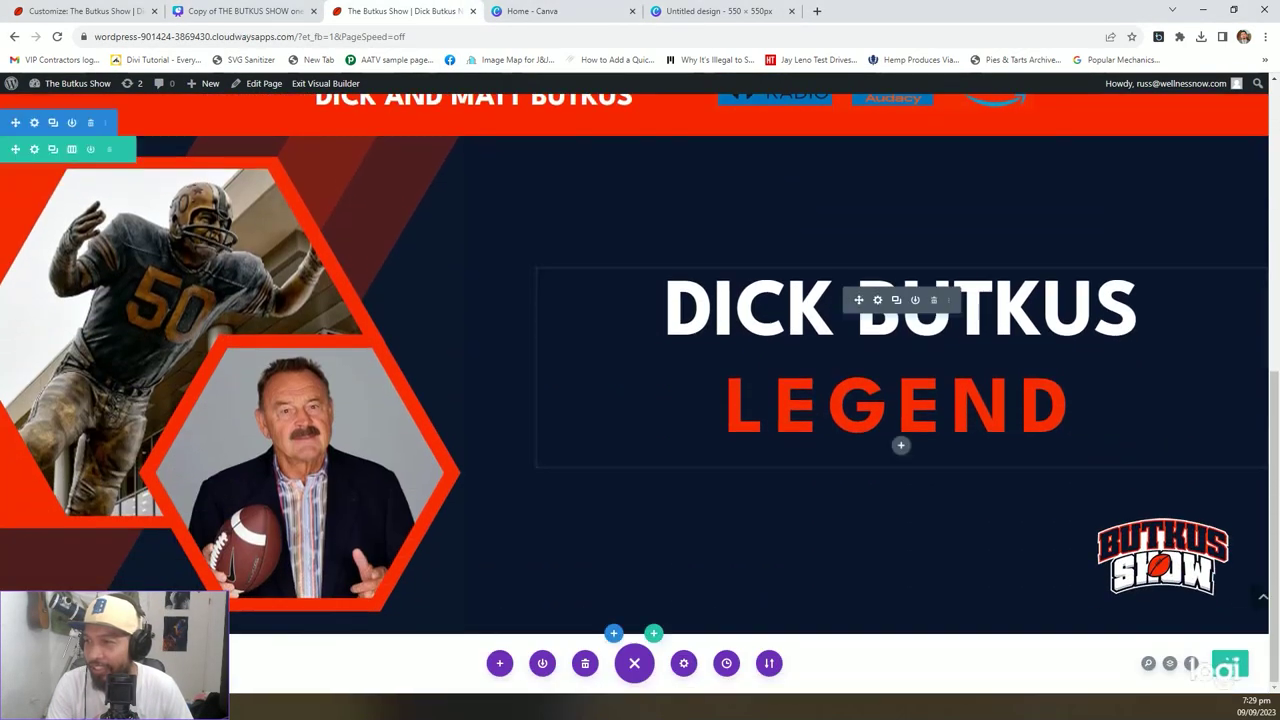
{"action": "scroll", "coordinate": [891, 369], "scroll_direction": "up", "scroll_amount": 2}
{"action": "scroll", "coordinate": [891, 369], "scroll_direction": "down", "scroll_amount": 2}
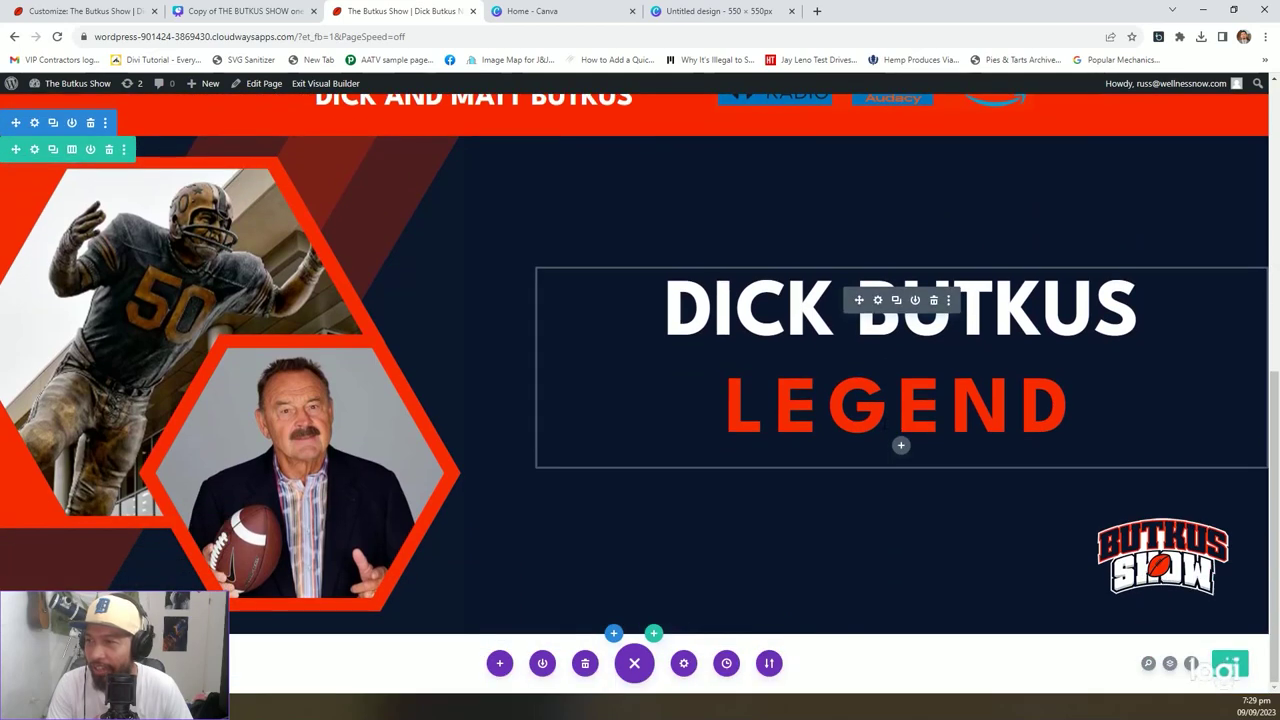
{"action": "scroll", "coordinate": [891, 369], "scroll_direction": "up", "scroll_amount": 1}
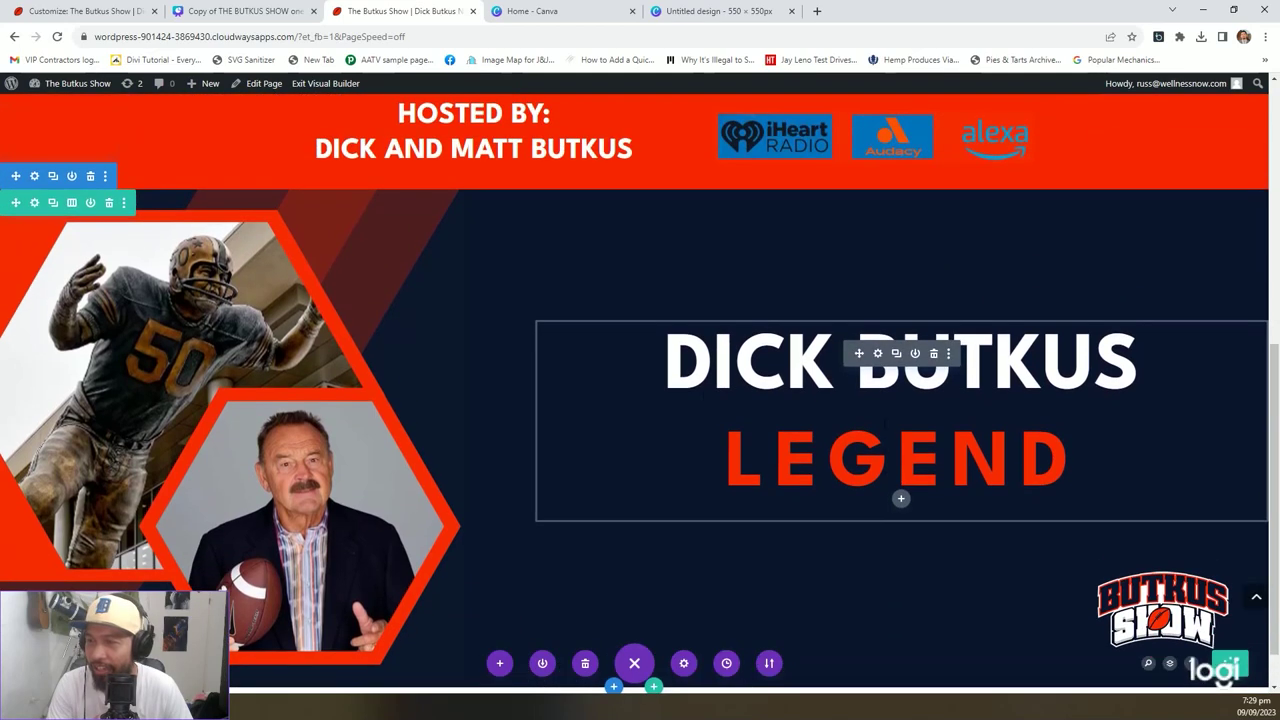
{"action": "left_click", "coordinate": [32, 204]}
{"action": "left_click", "coordinate": [210, 196]}
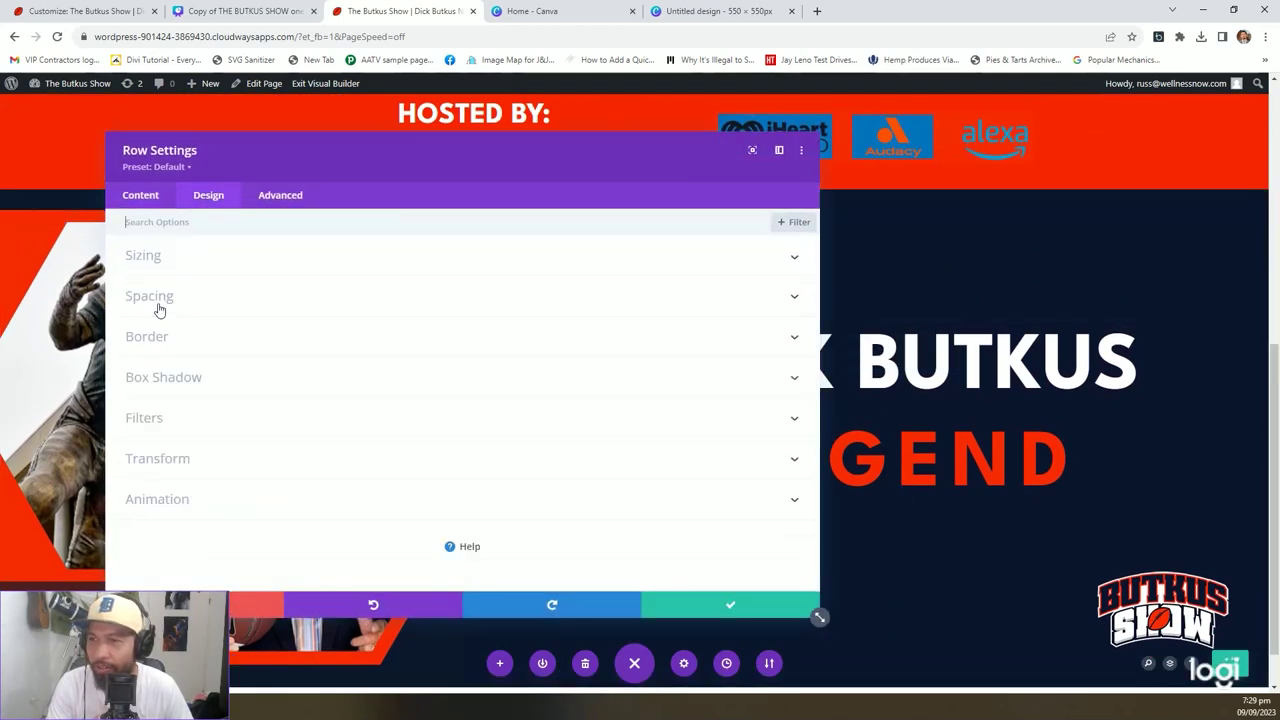
{"action": "left_click", "coordinate": [160, 260]}
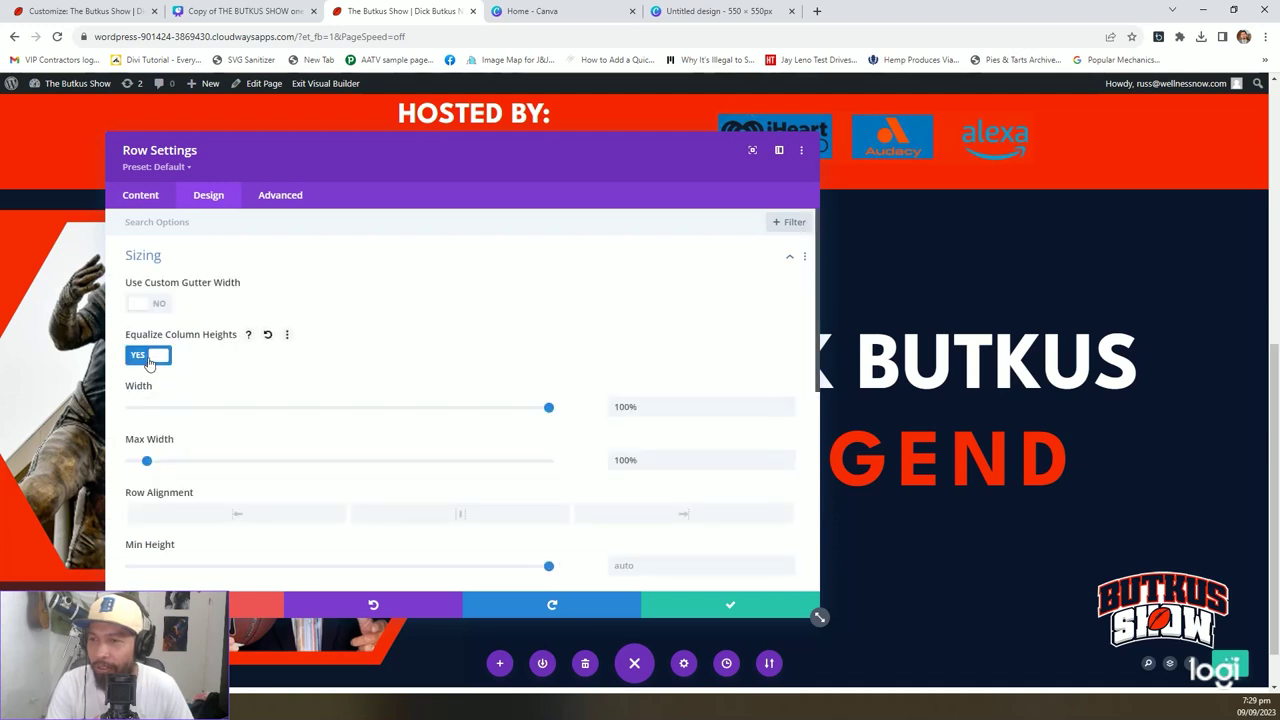
{"action": "left_click", "coordinate": [653, 404]}
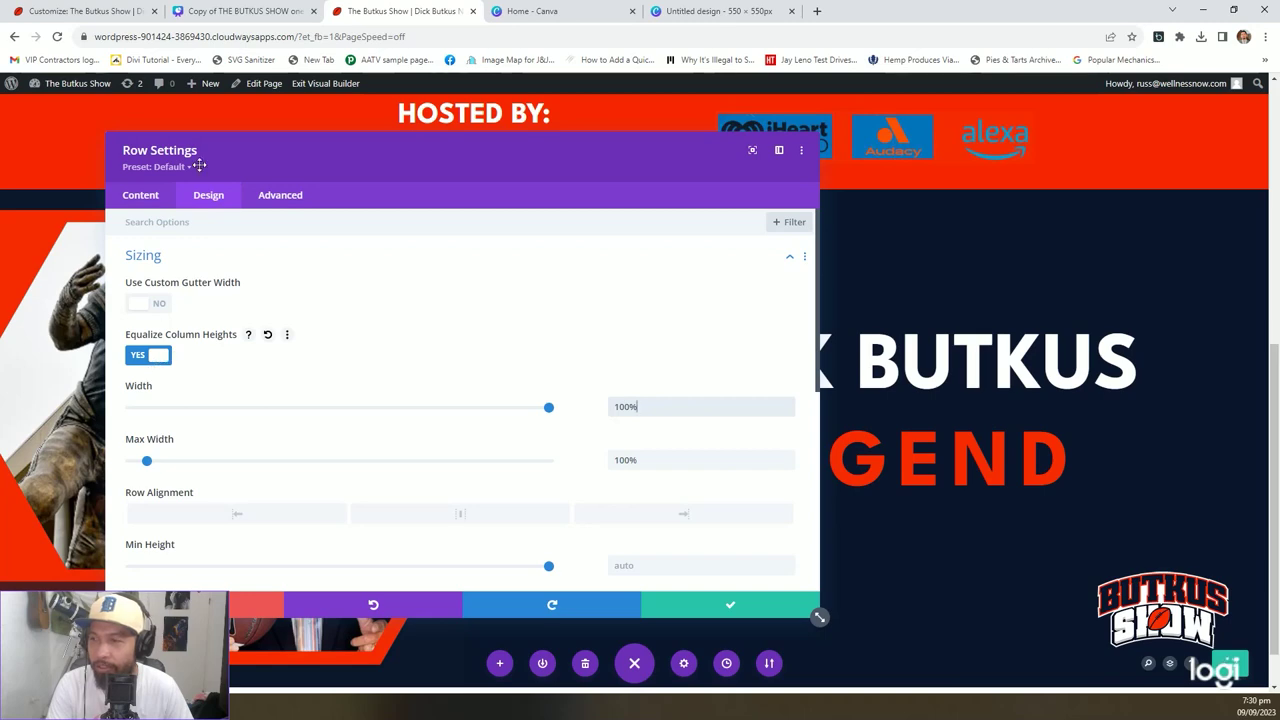
{"action": "left_click", "coordinate": [738, 605]}
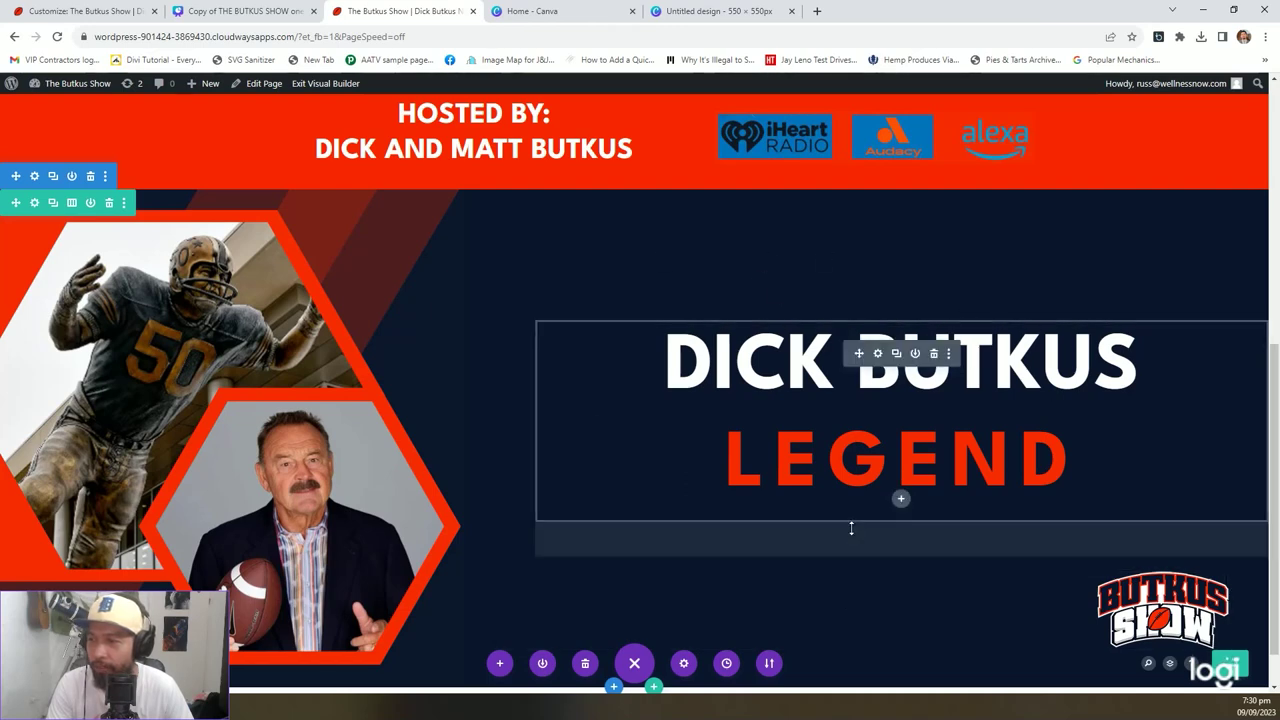
Set the heading text module's bottom margin to 5px and save the module.
{"action": "left_click", "coordinate": [878, 353]}
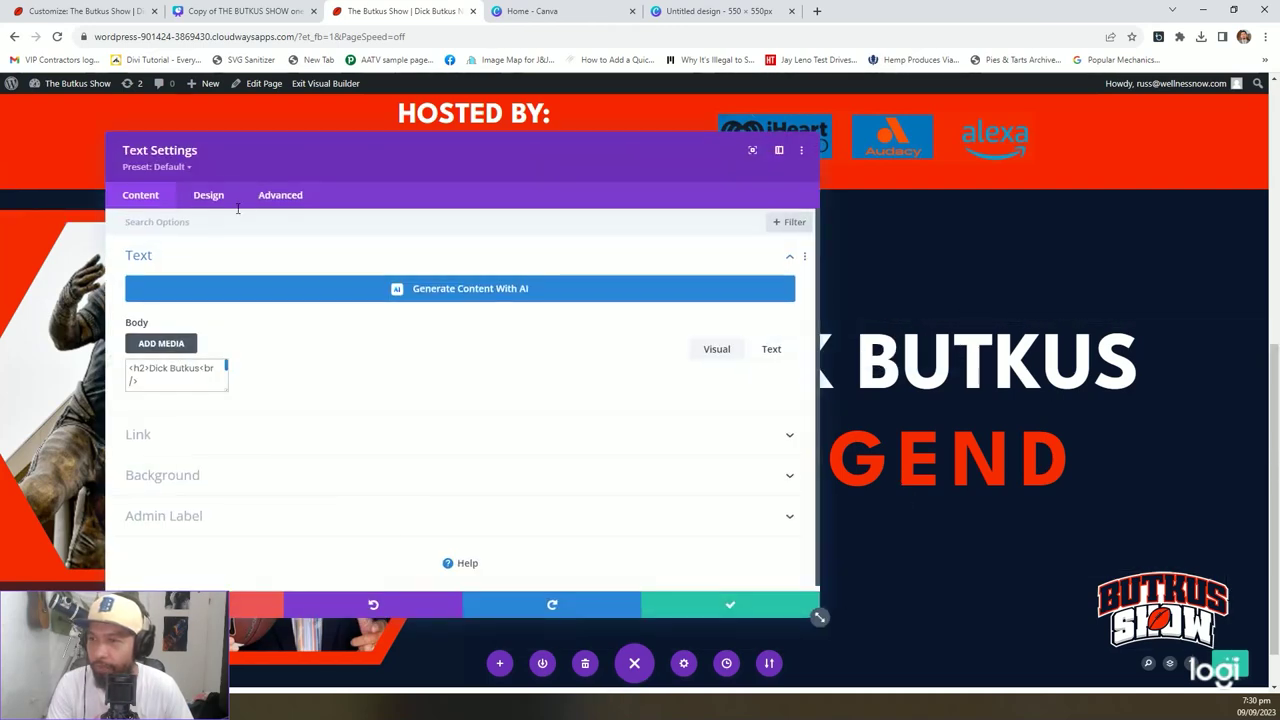
{"action": "left_click", "coordinate": [210, 197]}
{"action": "left_click", "coordinate": [150, 376]}
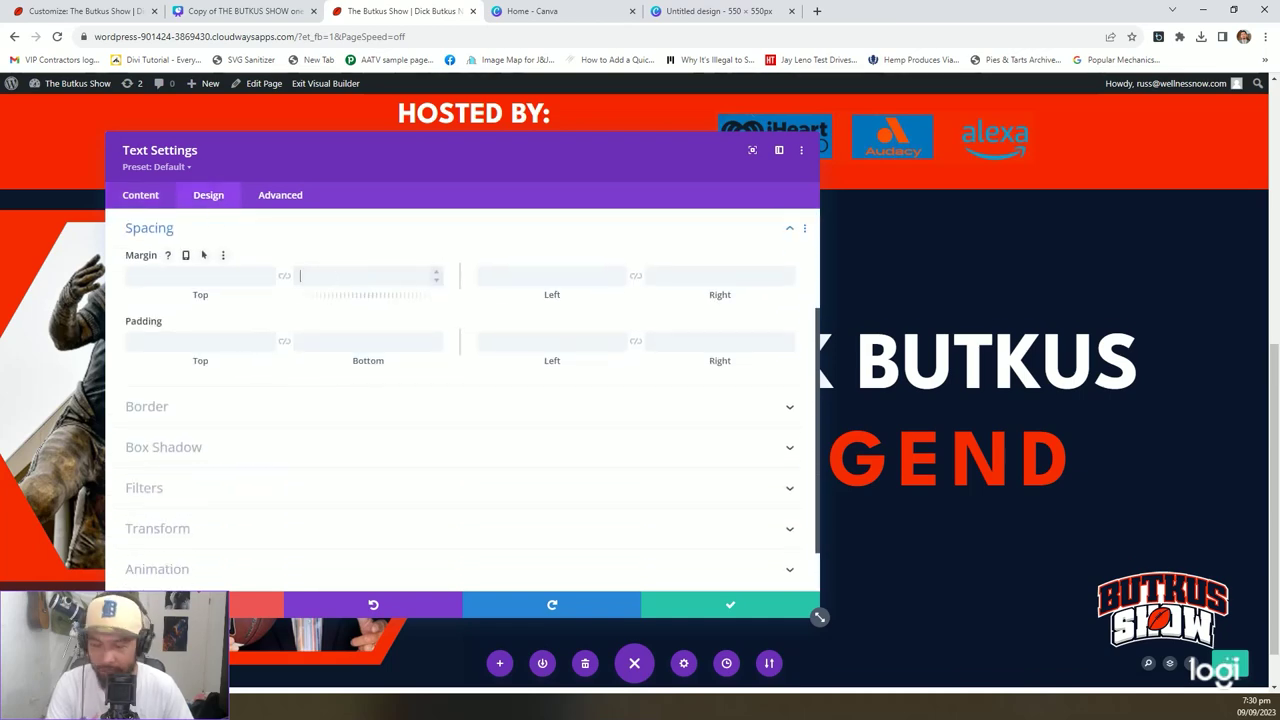
{"action": "type", "text": "5px"}
{"action": "left_click", "coordinate": [748, 608]}
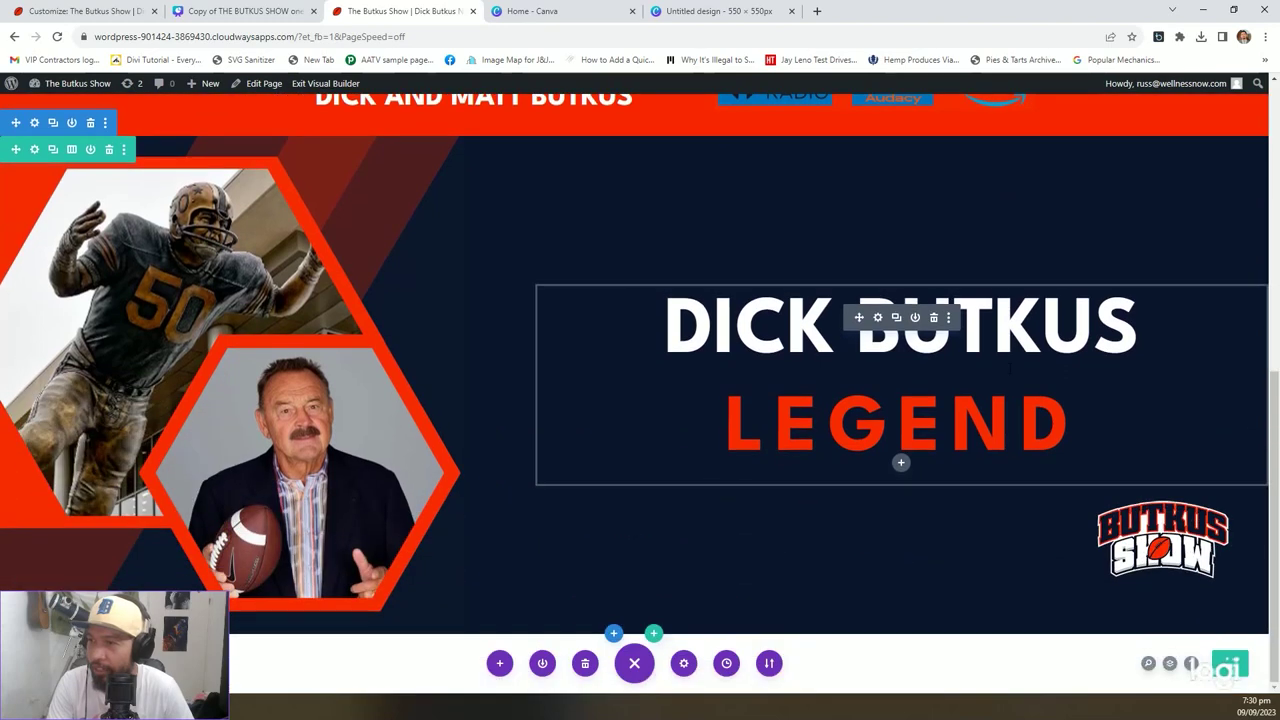
Check the row's spacing, the section's spacing and background, and the heading module's settings.
{"action": "left_click", "coordinate": [34, 149]}
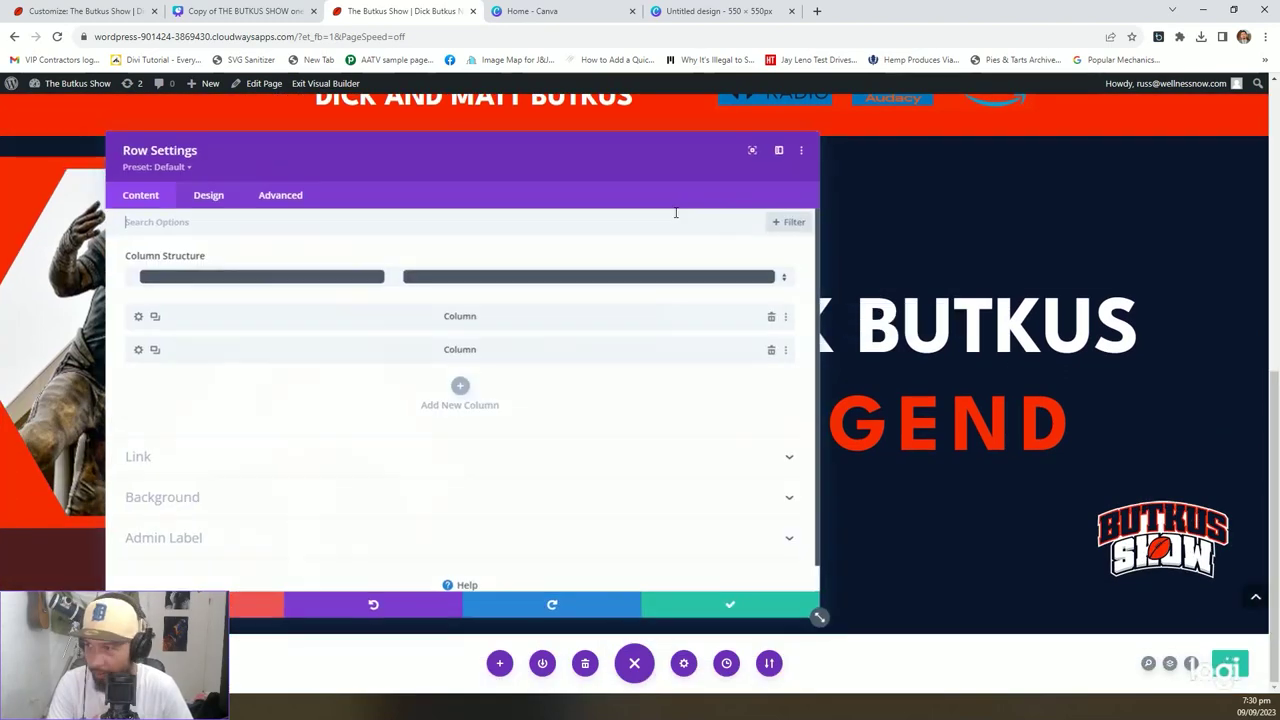
{"action": "left_click", "coordinate": [209, 196]}
{"action": "left_click", "coordinate": [193, 259]}
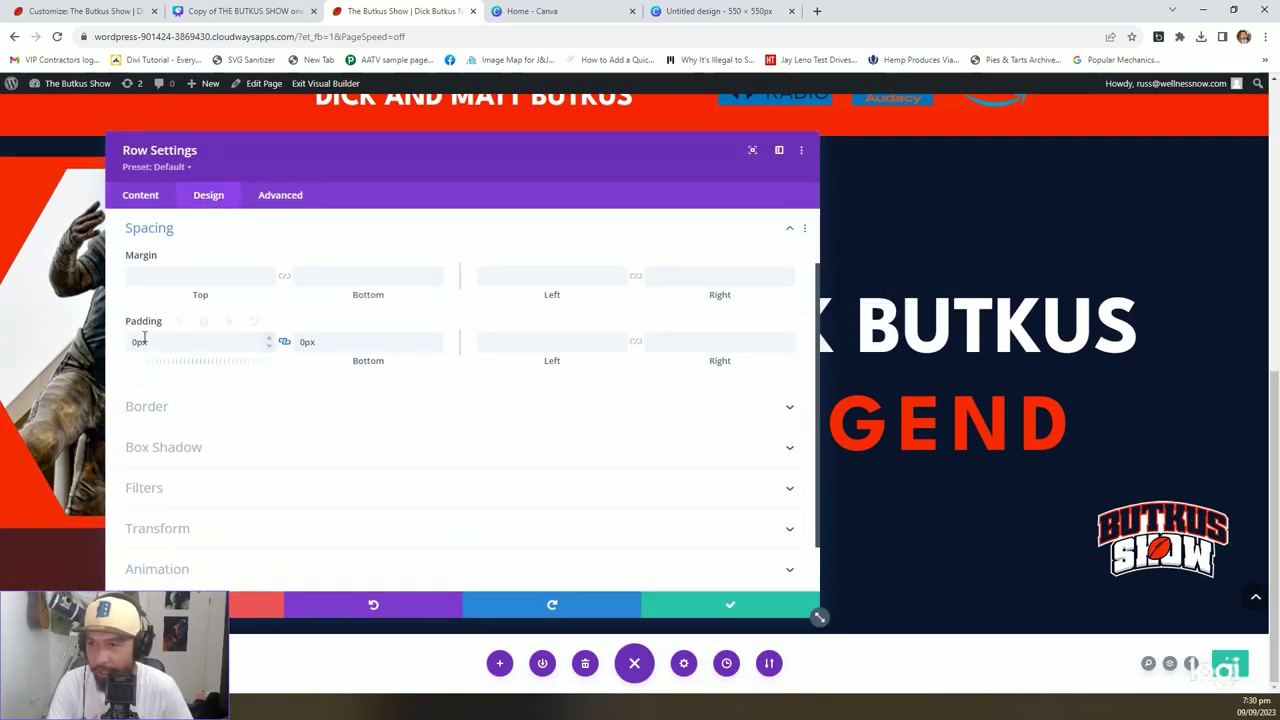
{"action": "left_click", "coordinate": [753, 606]}
{"action": "left_click", "coordinate": [32, 121]}
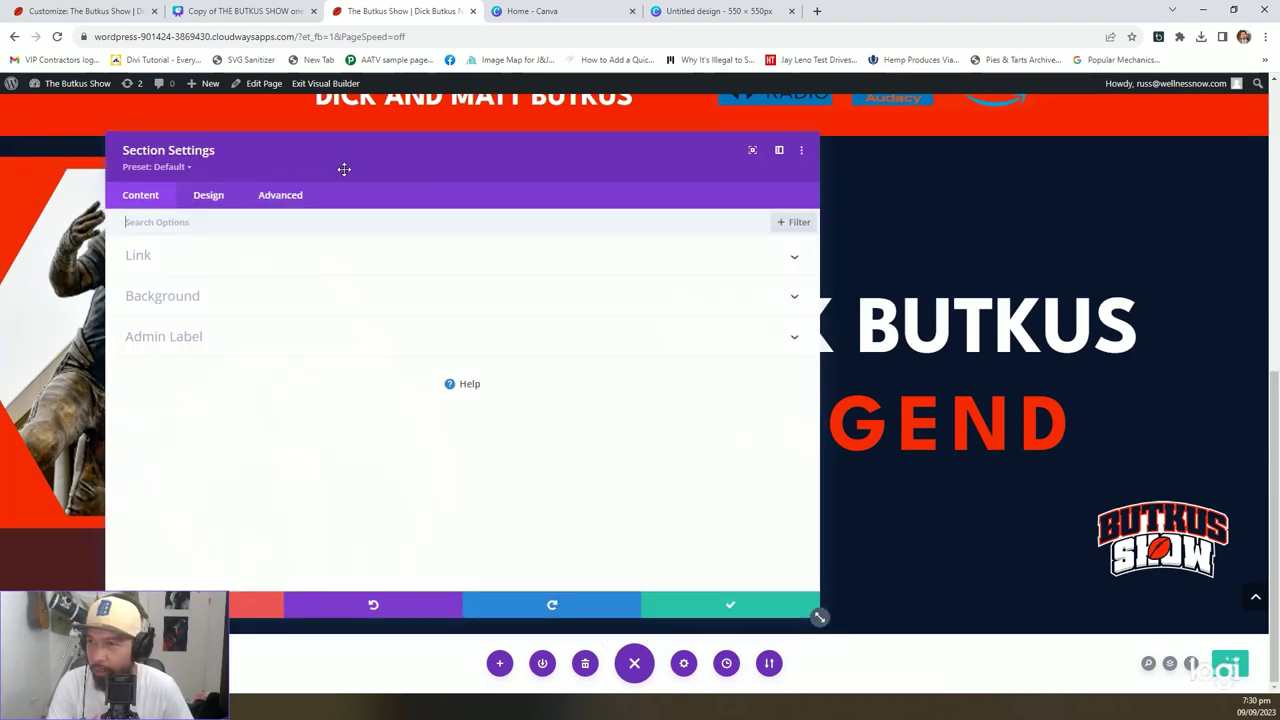
{"action": "left_click", "coordinate": [212, 196]}
{"action": "left_click", "coordinate": [198, 383]}
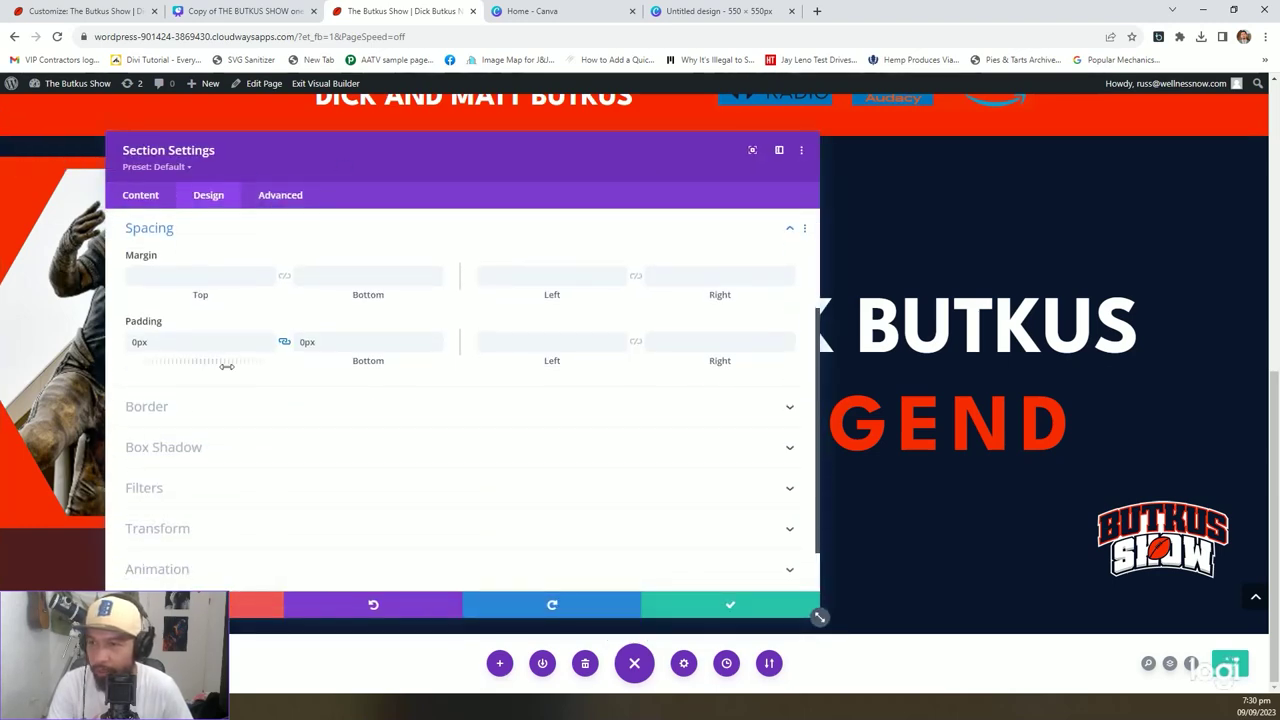
{"action": "left_click", "coordinate": [150, 195]}
{"action": "left_click", "coordinate": [217, 312]}
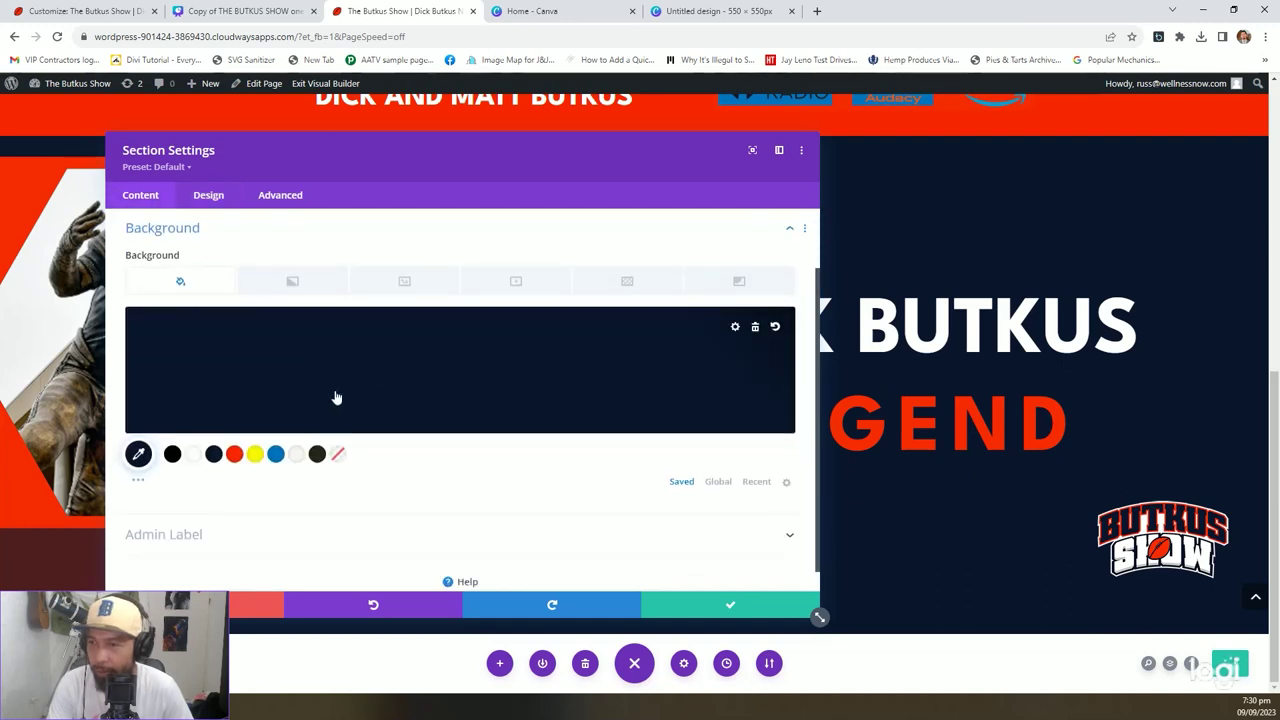
{"action": "left_click", "coordinate": [770, 610]}
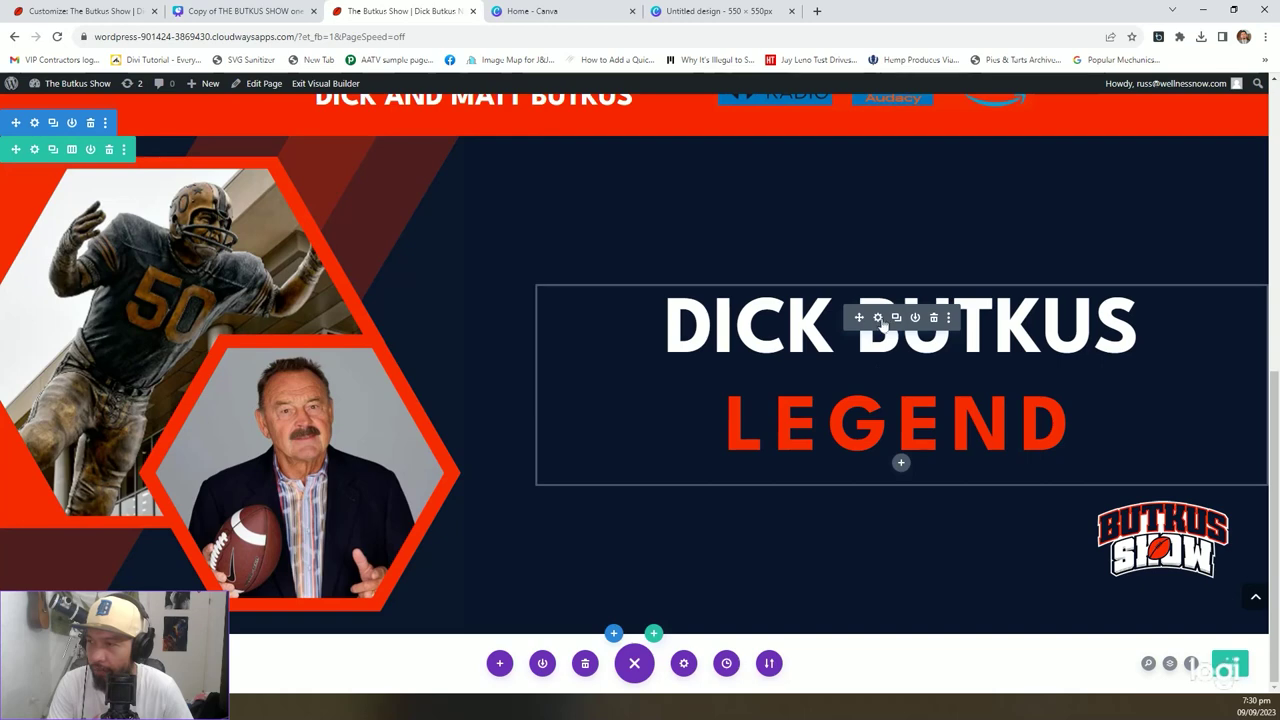
{"action": "left_click", "coordinate": [878, 318]}
{"action": "left_click", "coordinate": [762, 605]}
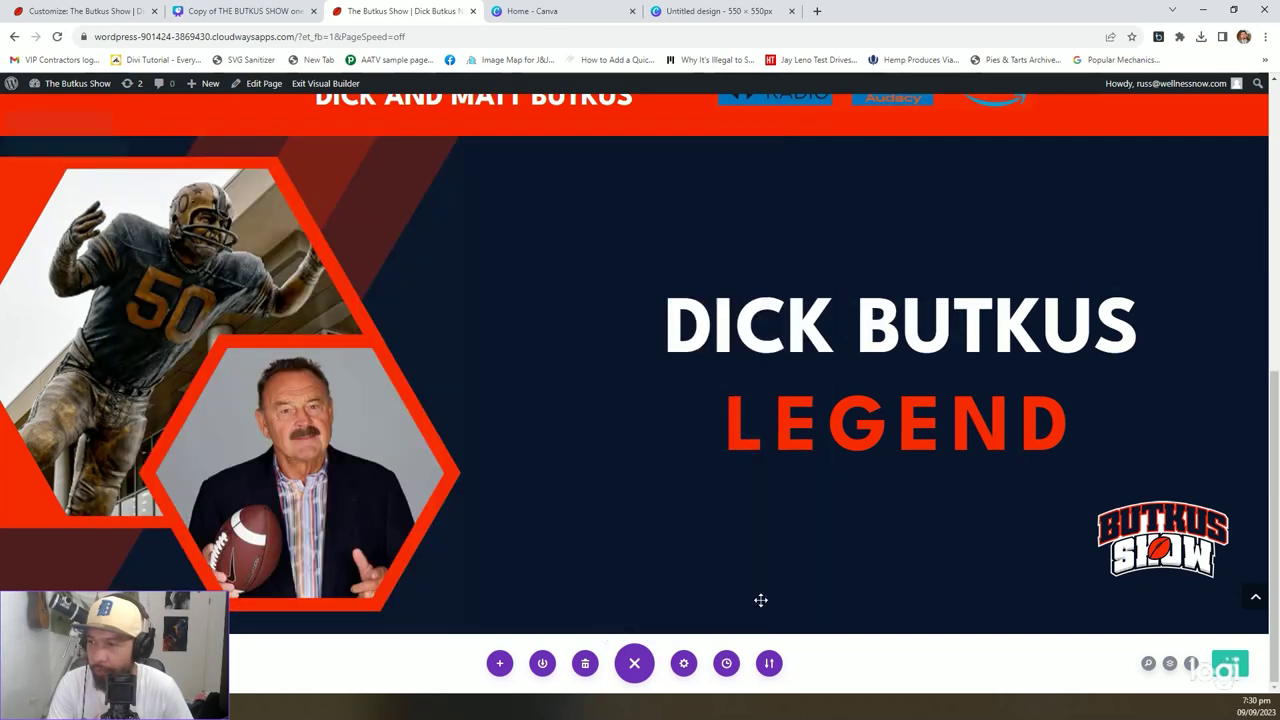
Set the Heading 2 text size of the Dick Butkus Legend text module to 8em and save the module.
{"action": "left_click", "coordinate": [209, 170]}
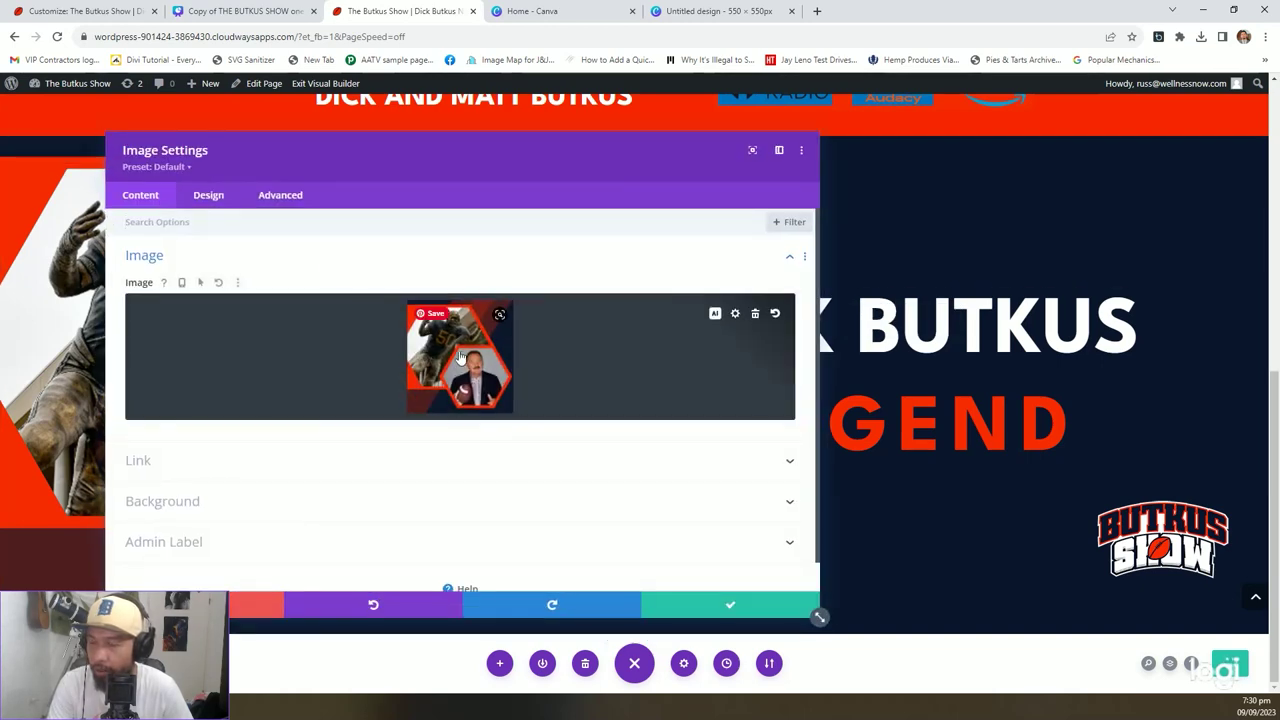
{"action": "left_click", "coordinate": [734, 606]}
{"action": "left_click", "coordinate": [879, 320]}
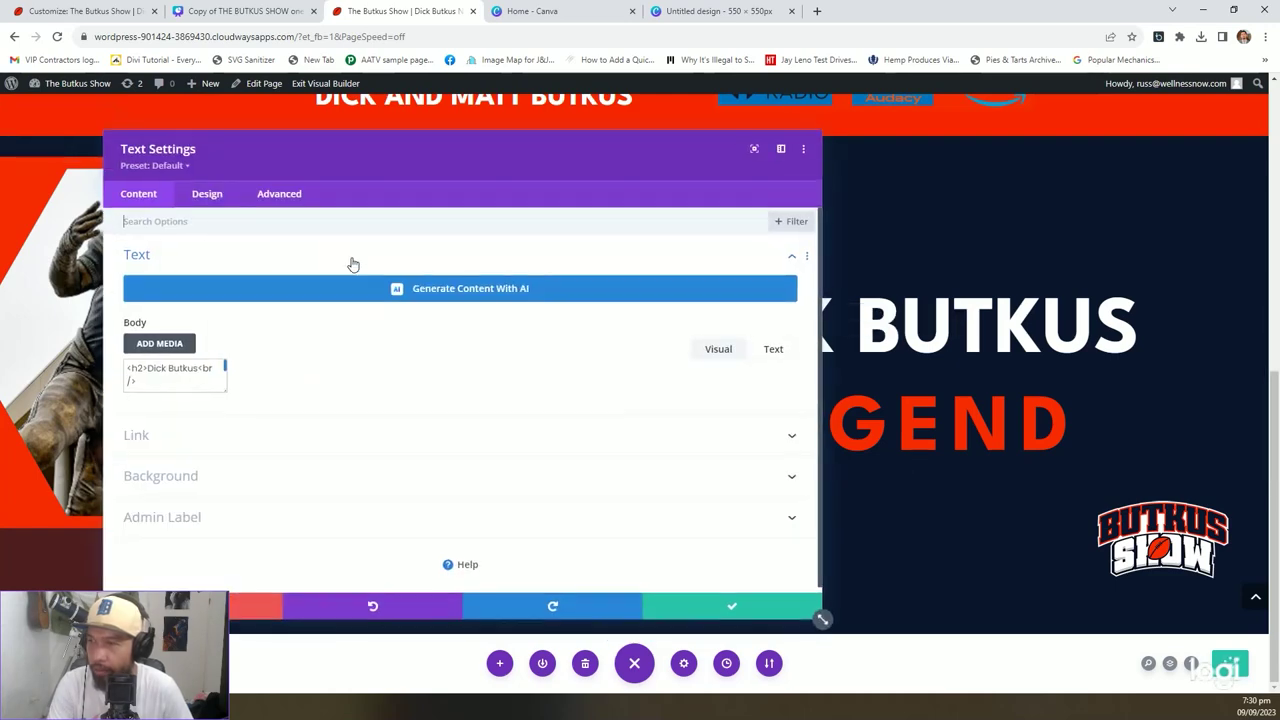
{"action": "left_click", "coordinate": [208, 195]}
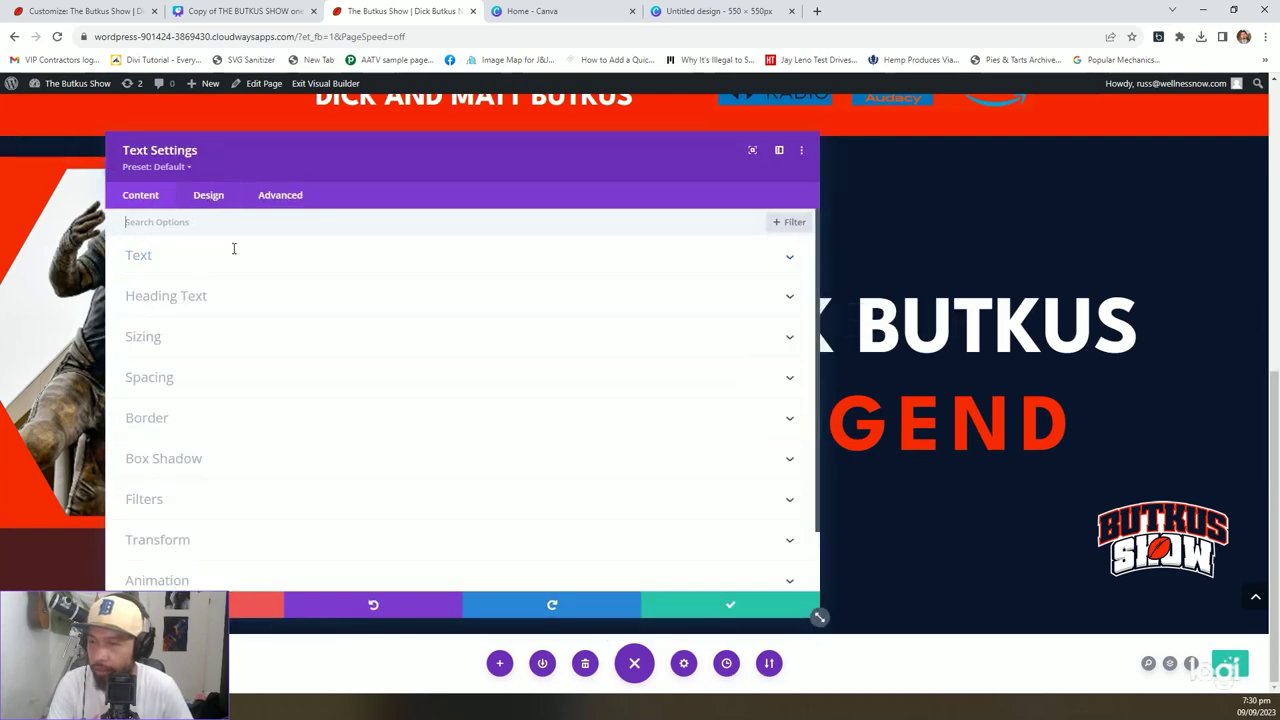
{"action": "left_click", "coordinate": [203, 297]}
{"action": "left_click", "coordinate": [289, 266]}
{"action": "scroll", "coordinate": [358, 406], "scroll_direction": "down", "scroll_amount": 2}
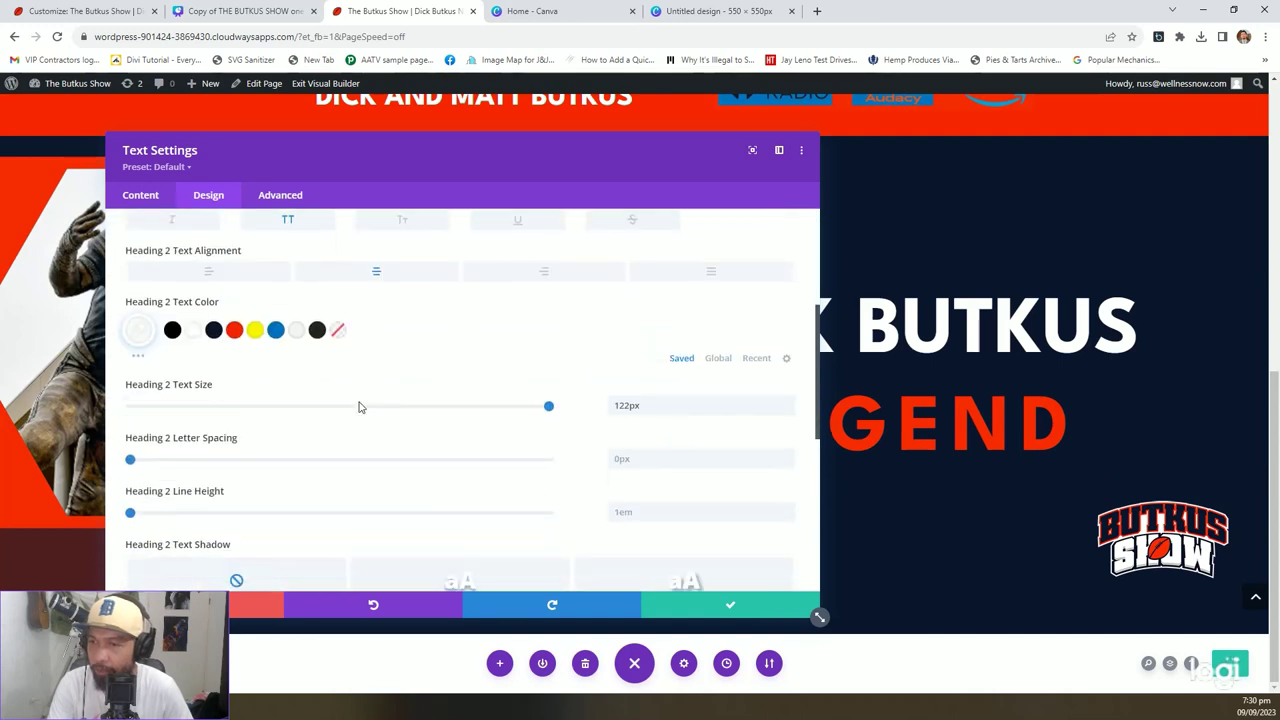
{"action": "scroll", "coordinate": [358, 406], "scroll_direction": "down", "scroll_amount": 1}
{"action": "left_click_drag", "start_coordinate": [697, 338], "coordinate": [523, 366]}
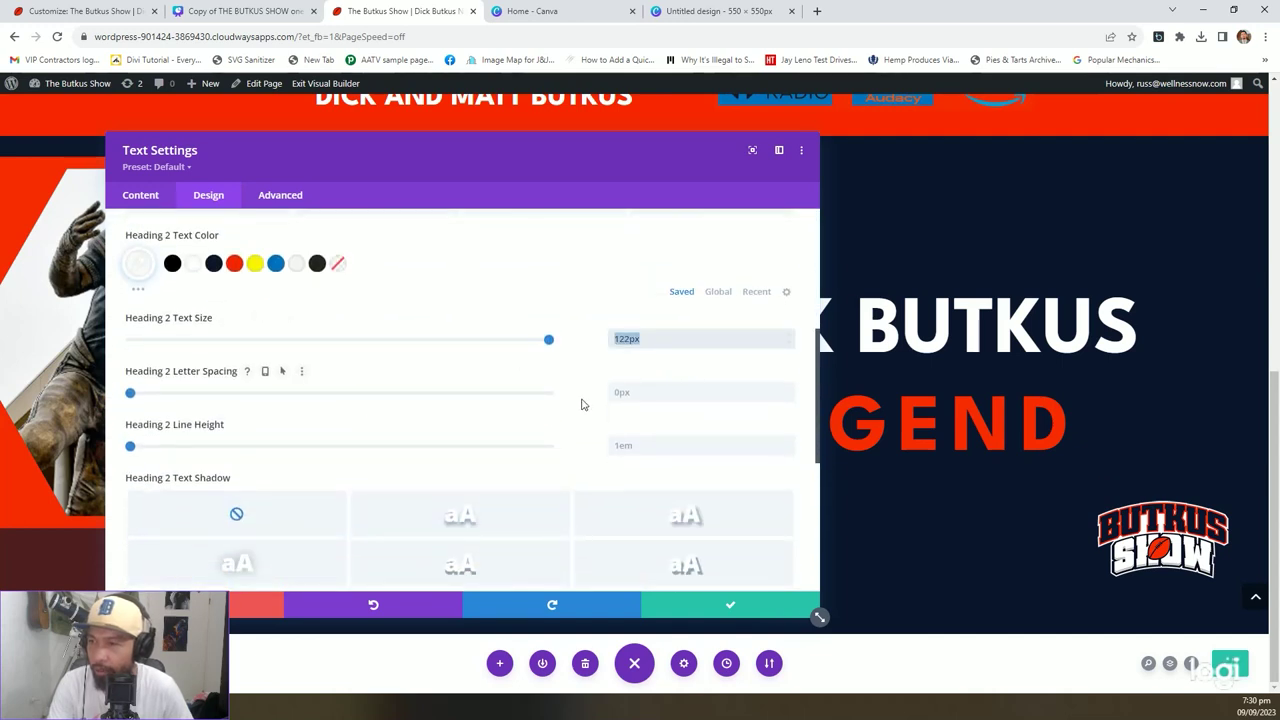
{"action": "type", "text": "10em"}
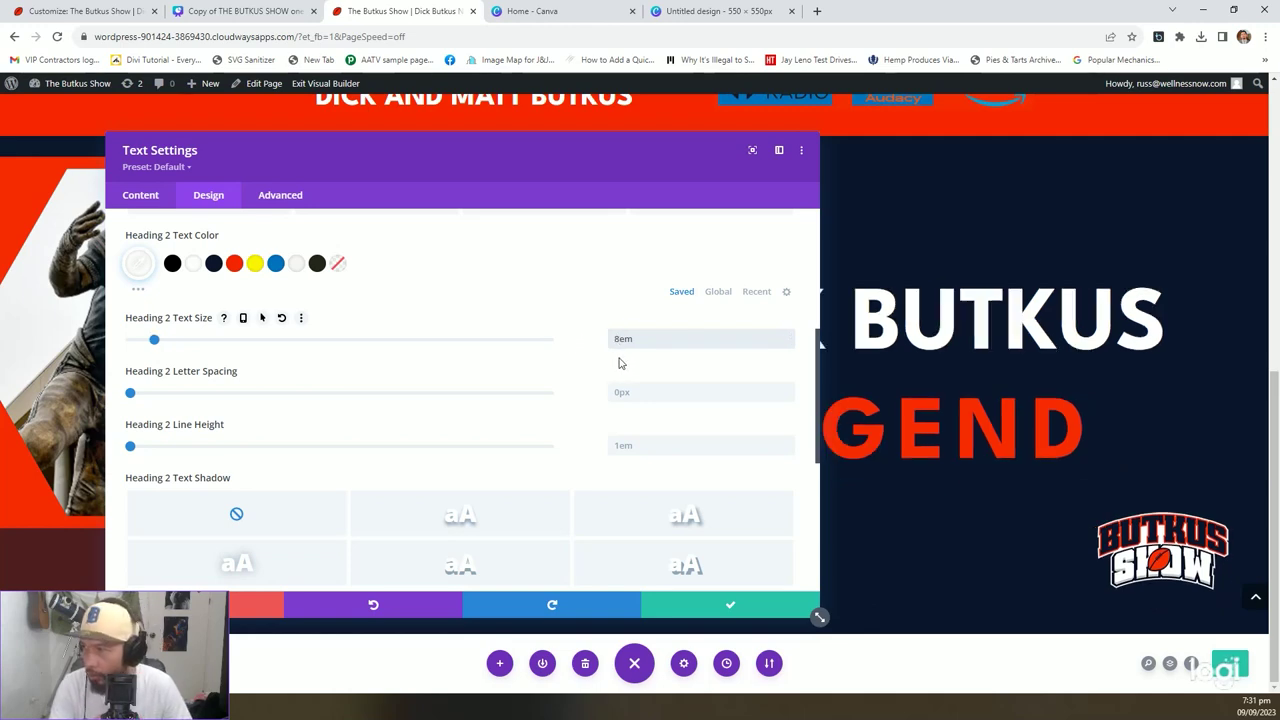
{"action": "left_click", "coordinate": [760, 608]}
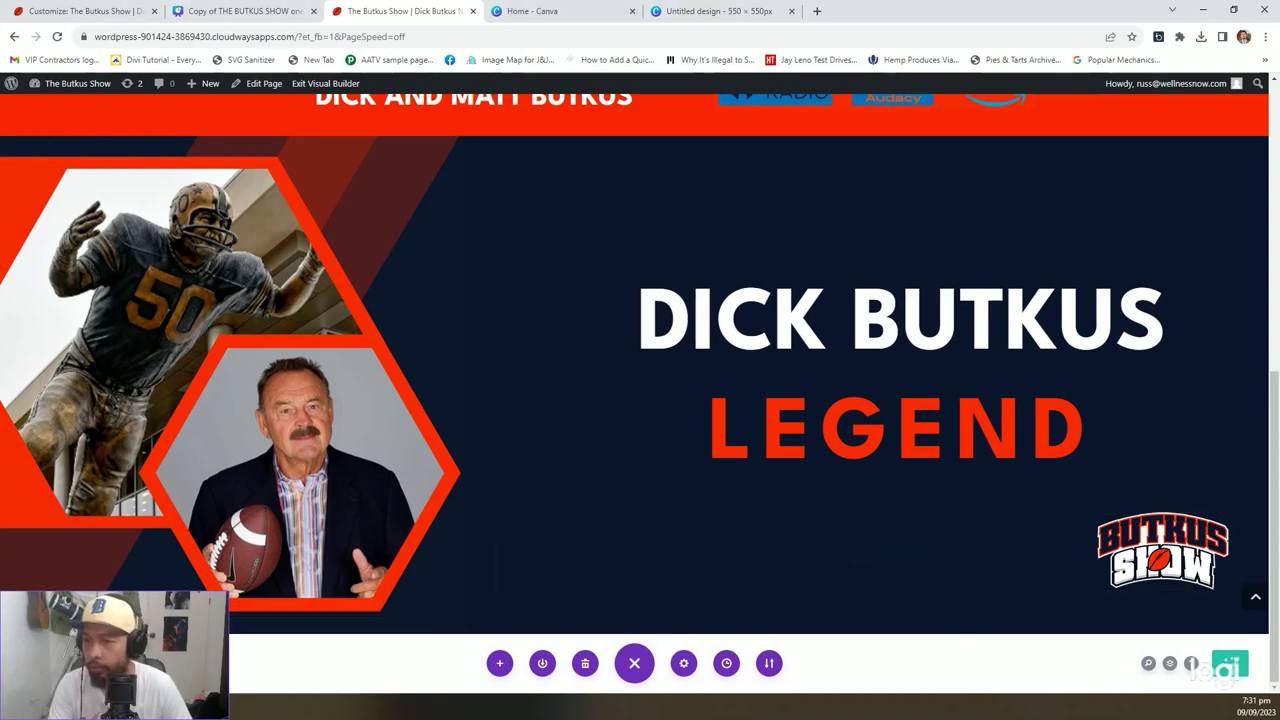
Center-align the Butkus Show logo image below the heading.
{"action": "left_click", "coordinate": [330, 640]}
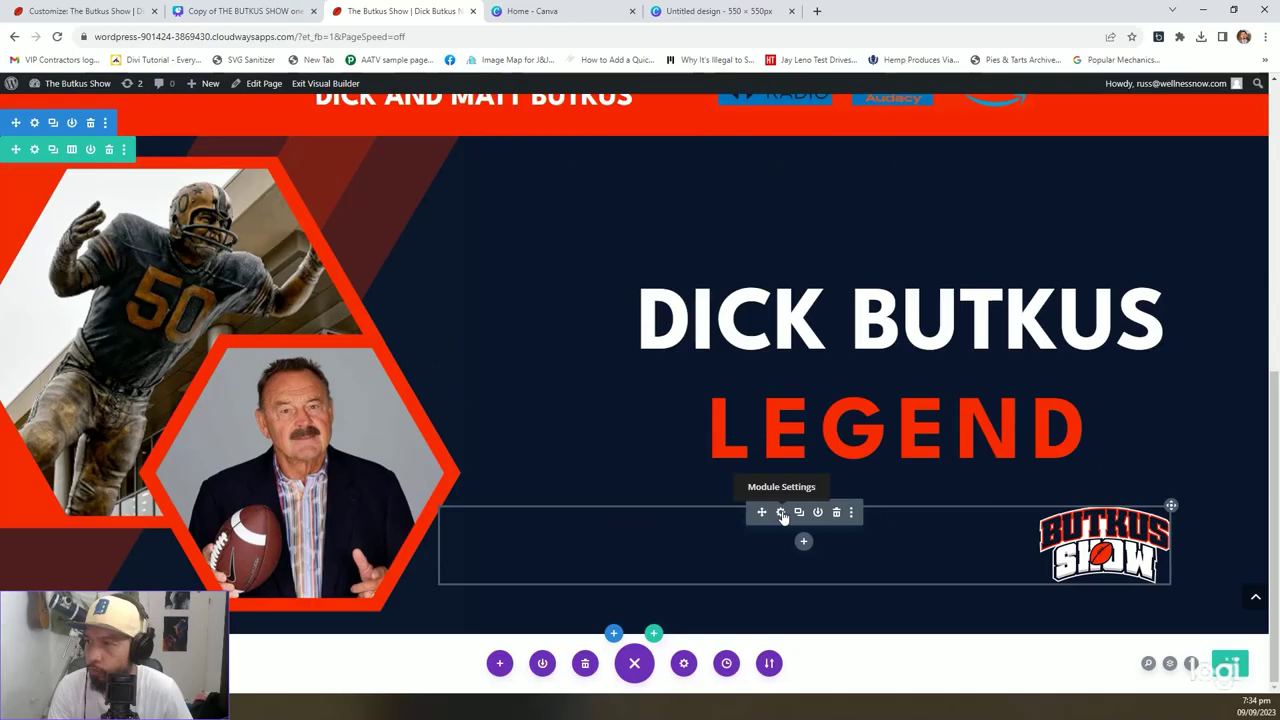
{"action": "left_click", "coordinate": [786, 516]}
{"action": "left_click", "coordinate": [210, 198]}
{"action": "left_click", "coordinate": [212, 258]}
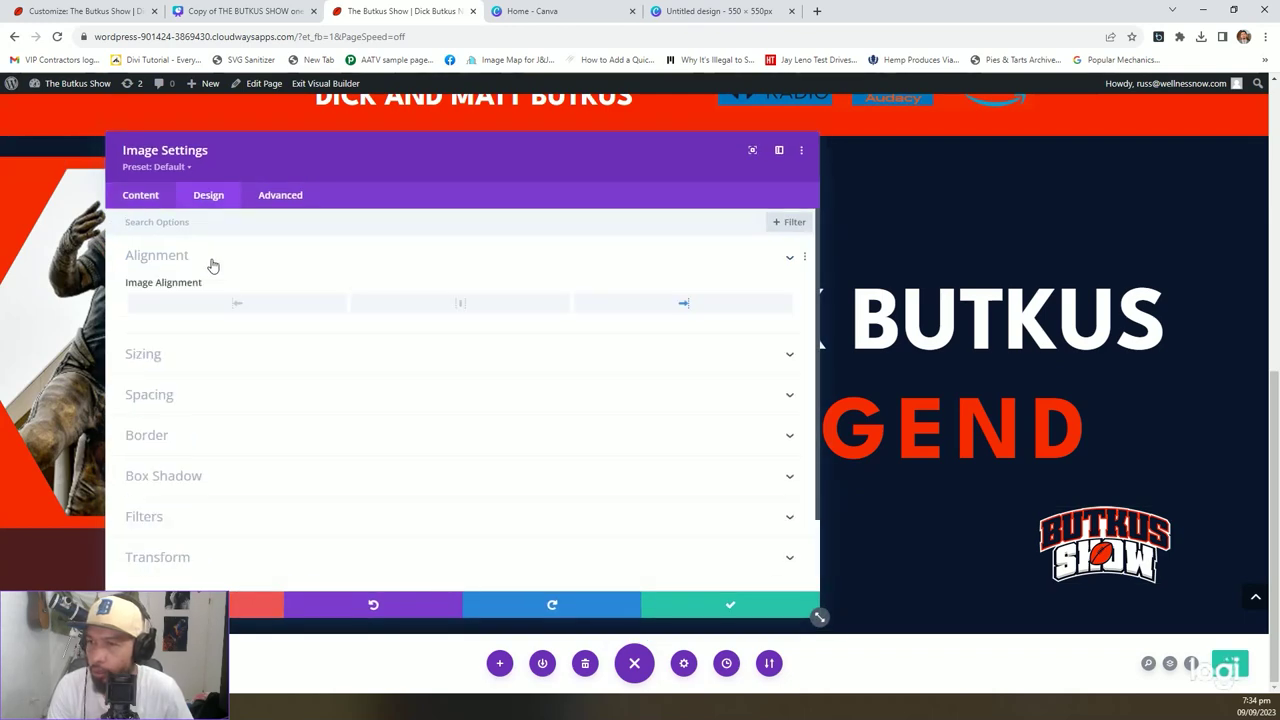
{"action": "left_click", "coordinate": [474, 305]}
Change the logo's position to Relative, reset its vertical and horizontal offsets, and save the module.
{"action": "left_click", "coordinate": [282, 198]}
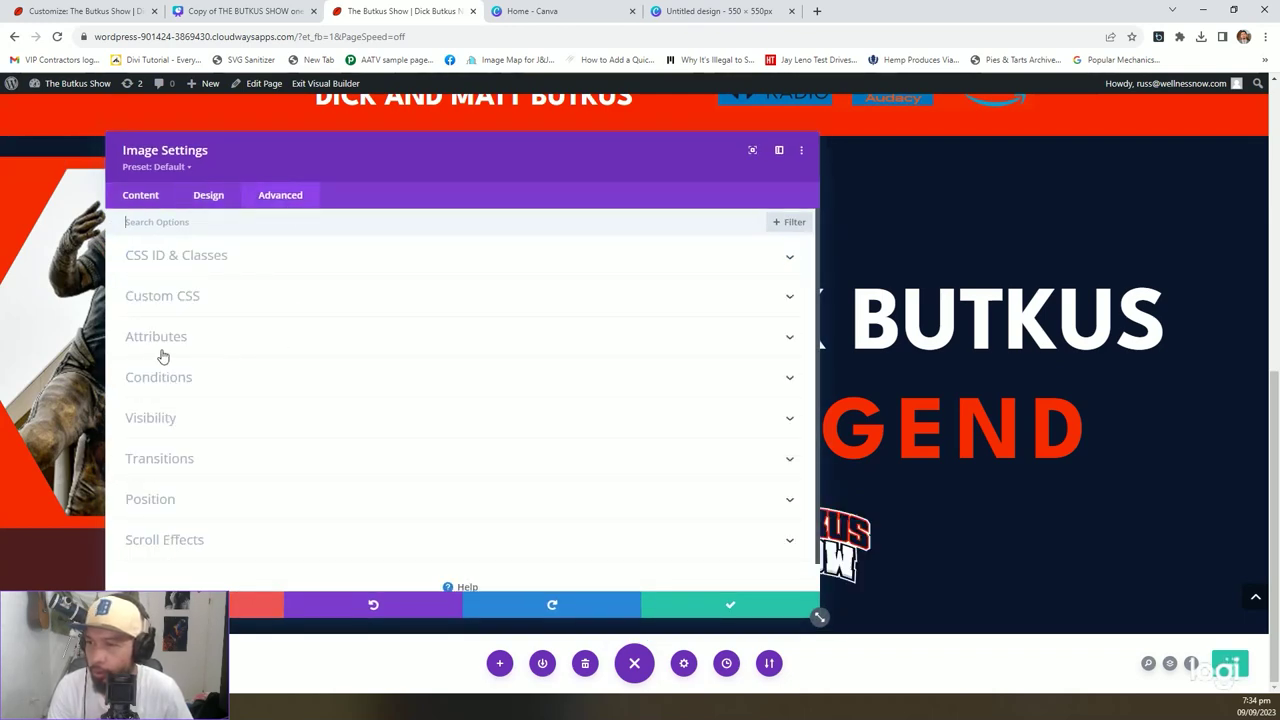
{"action": "left_click", "coordinate": [150, 499]}
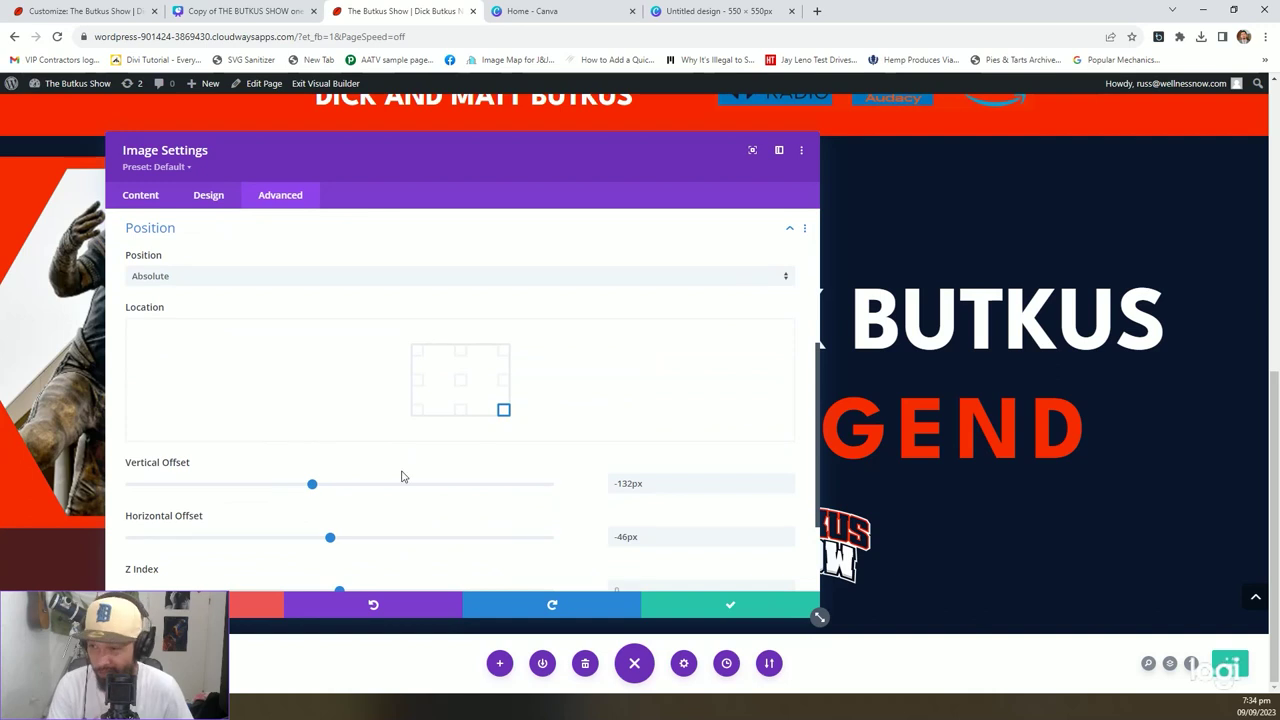
{"action": "left_click", "coordinate": [336, 279]}
{"action": "left_click", "coordinate": [231, 309]}
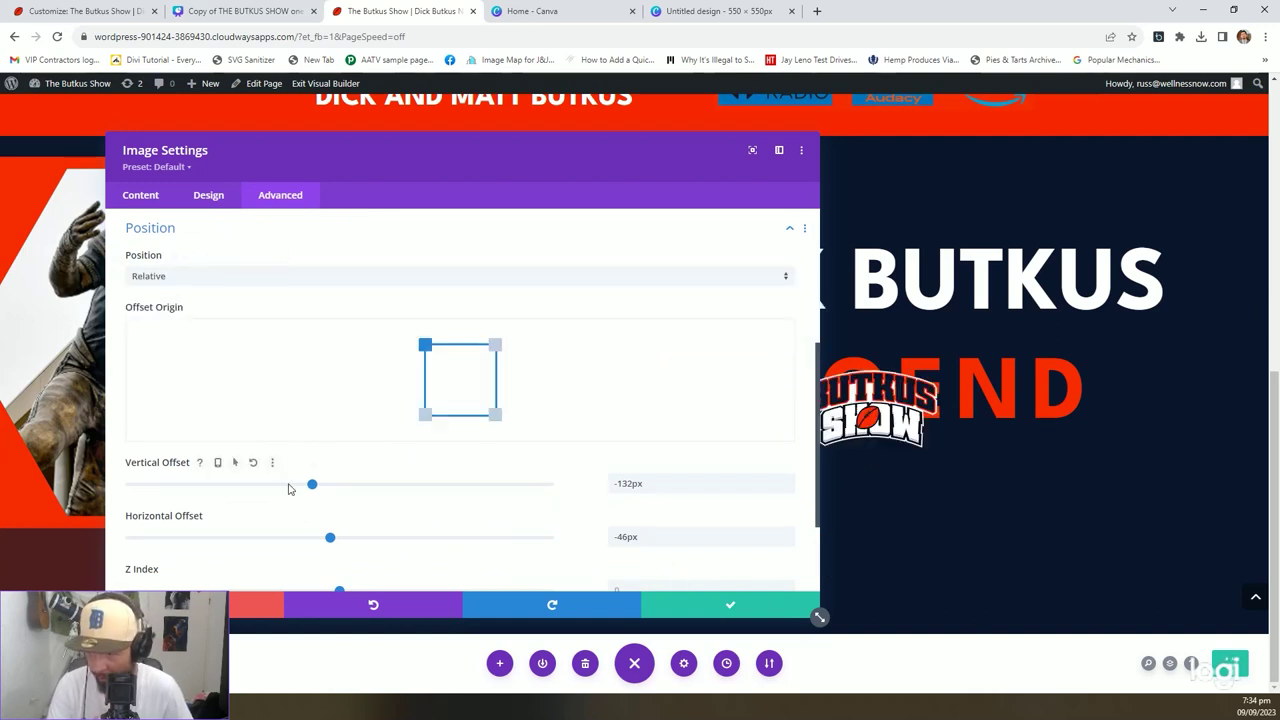
{"action": "left_click", "coordinate": [254, 463]}
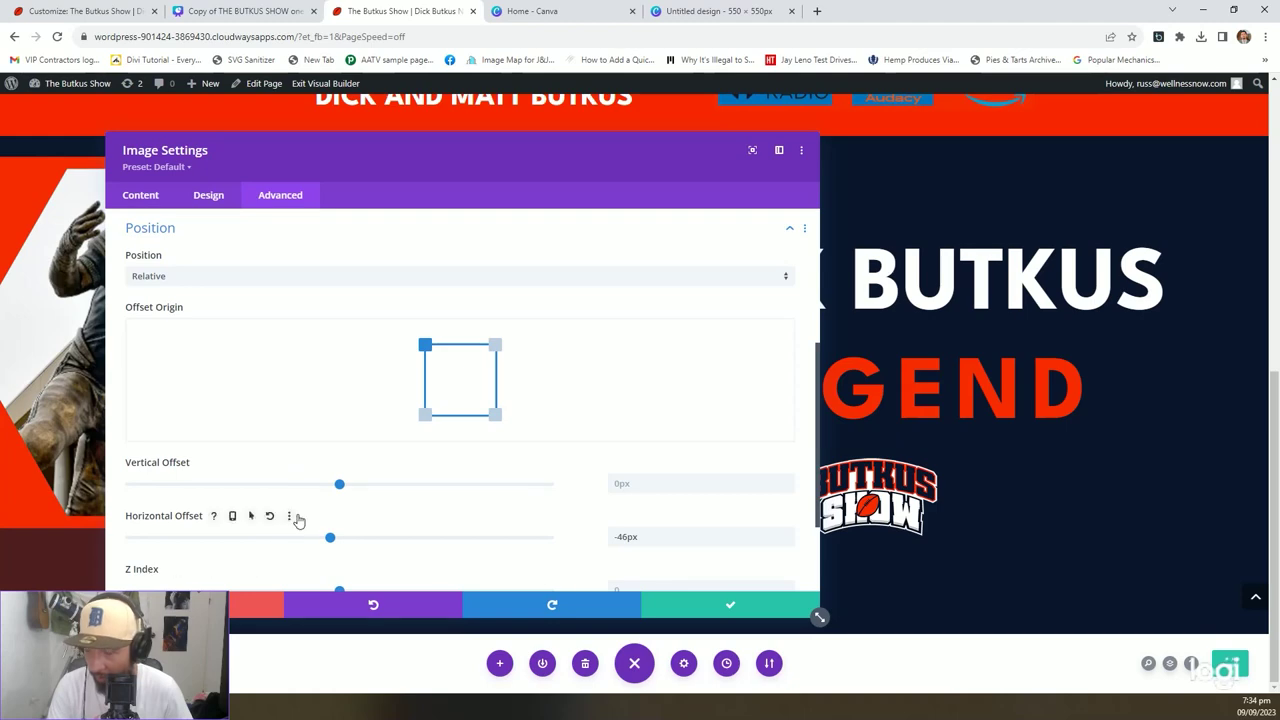
{"action": "left_click", "coordinate": [269, 516]}
{"action": "left_click", "coordinate": [712, 603]}
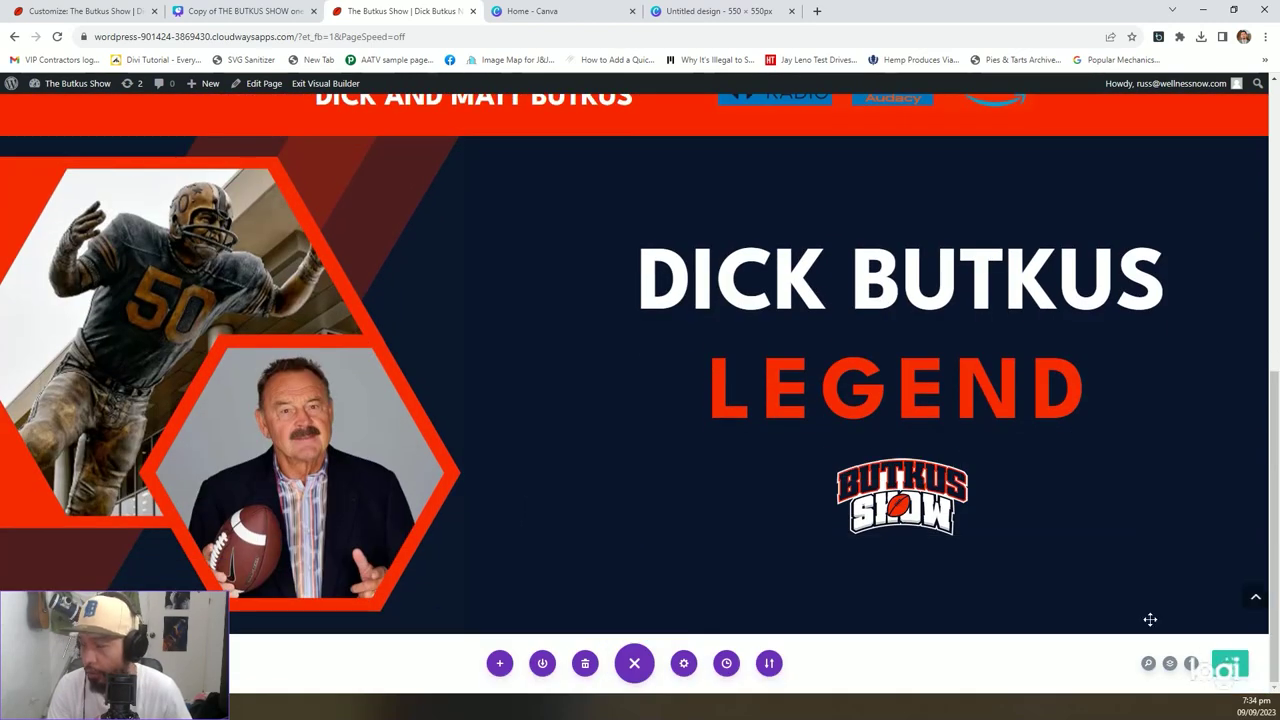
Review the opening section and the Dick Butkus Legend section on the page.
{"action": "scroll", "coordinate": [1150, 619], "scroll_direction": "up", "scroll_amount": 3}
{"action": "scroll", "coordinate": [994, 500], "scroll_direction": "down", "scroll_amount": 3}
{"action": "scroll", "coordinate": [993, 498], "scroll_direction": "up", "scroll_amount": 3}
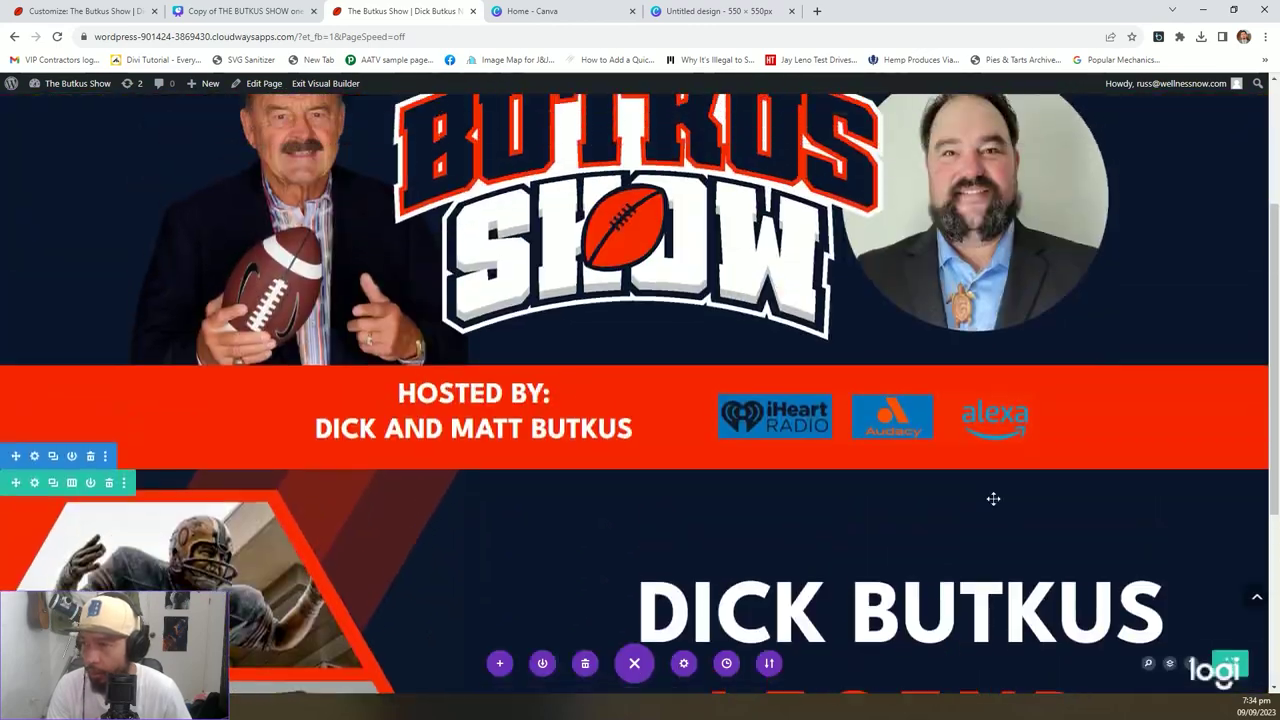
{"action": "scroll", "coordinate": [993, 498], "scroll_direction": "up", "scroll_amount": 2}
{"action": "scroll", "coordinate": [993, 498], "scroll_direction": "down", "scroll_amount": 5}
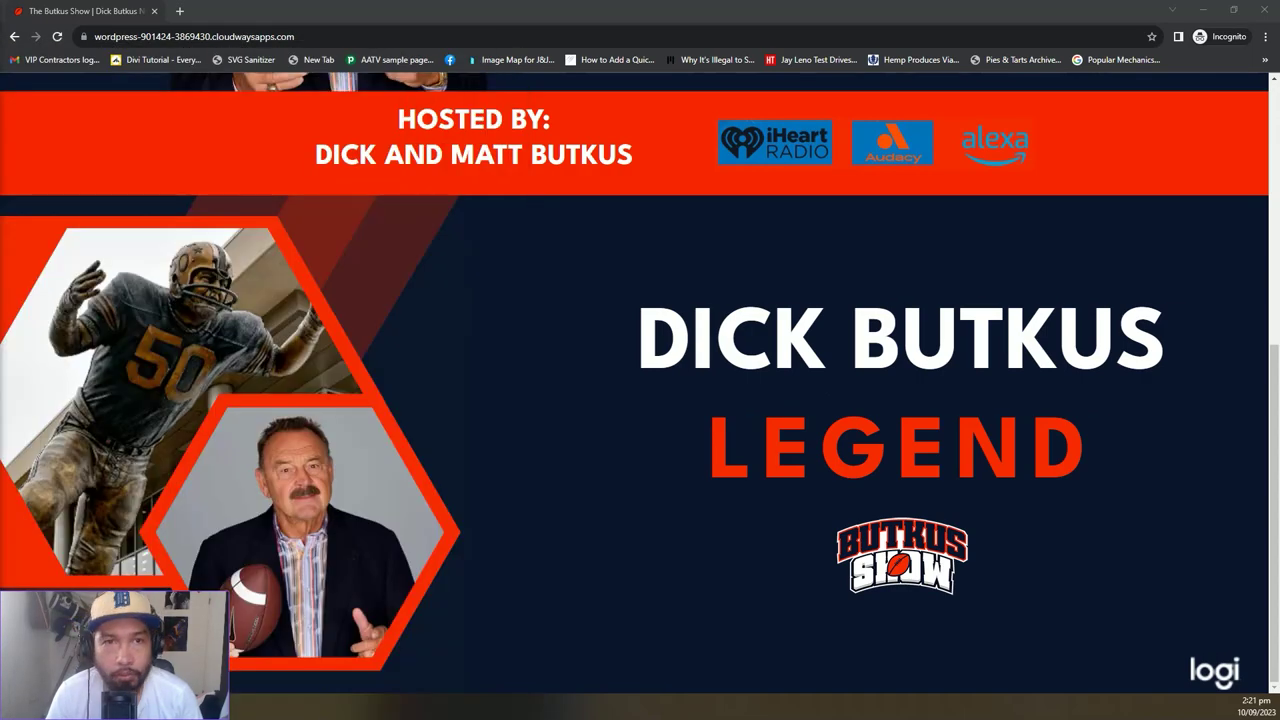
Switch to the Canva presentation and examine the Charitable Leader layout on page 3.
{"action": "key", "text": "alt+Tab"}
{"action": "left_click", "coordinate": [953, 50]}
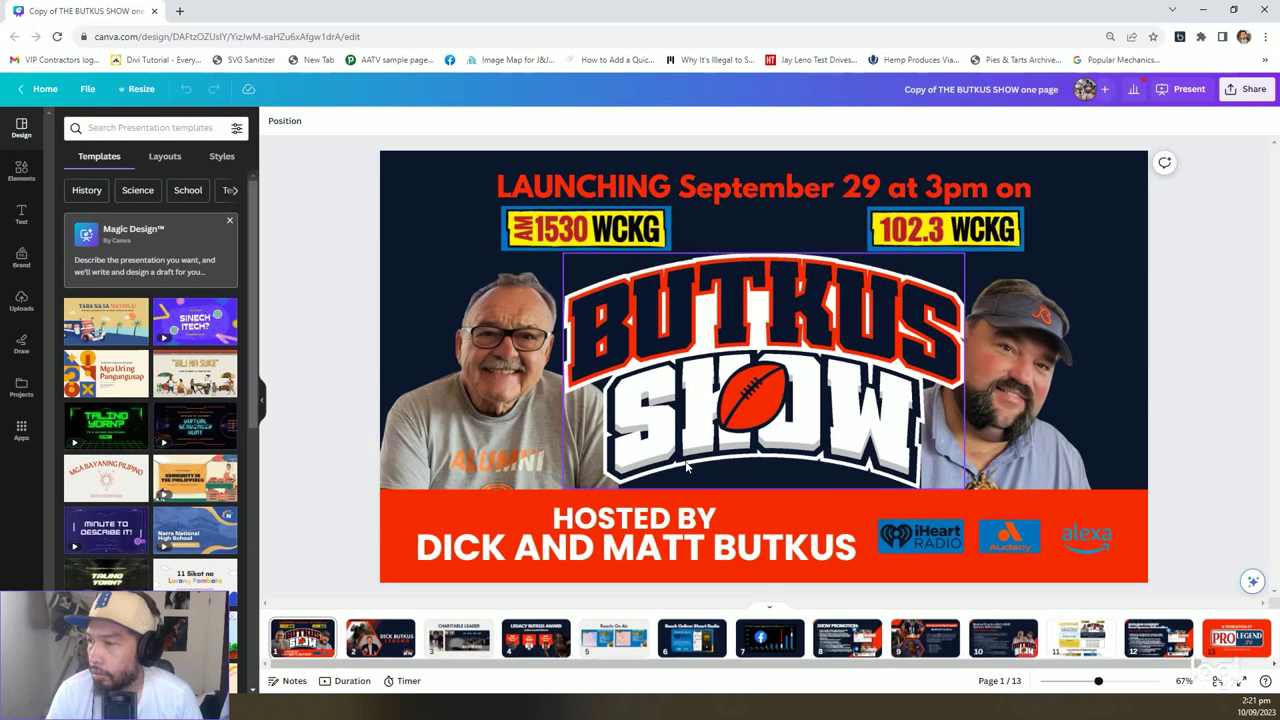
{"action": "scroll", "coordinate": [800, 431], "scroll_direction": "down", "scroll_amount": 1}
{"action": "scroll", "coordinate": [800, 431], "scroll_direction": "down", "scroll_amount": 1}
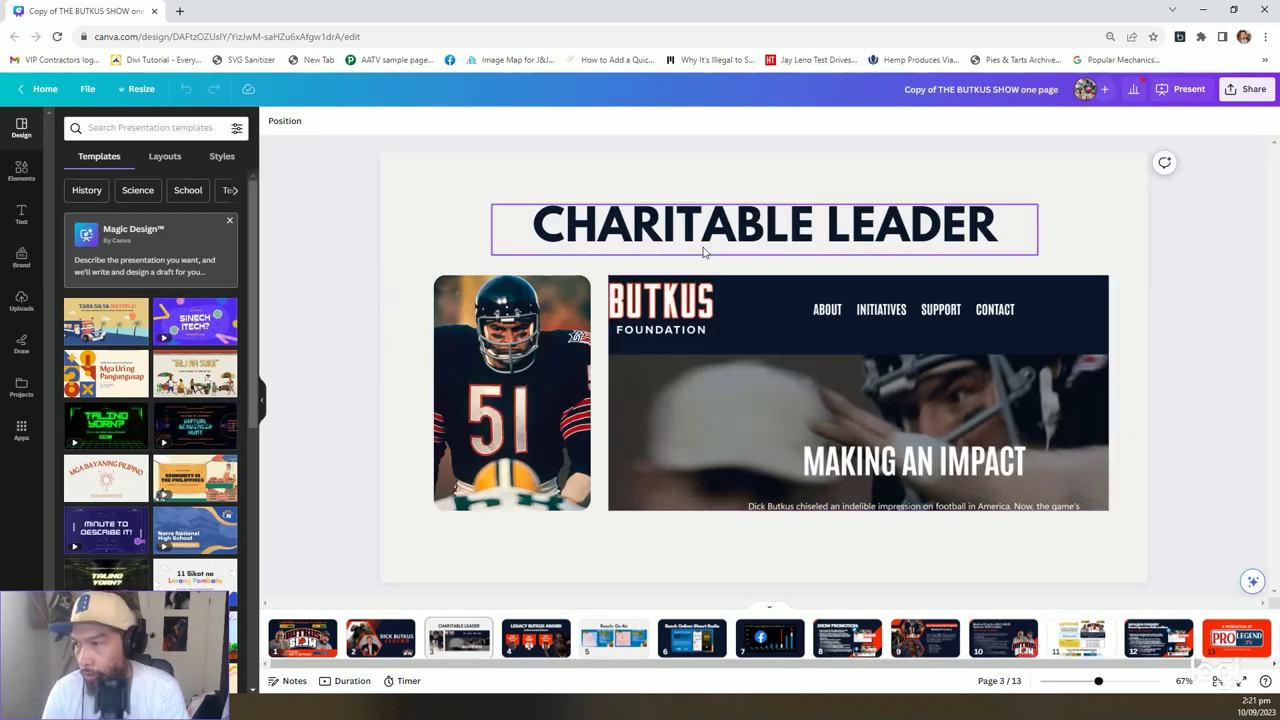
{"action": "left_click", "coordinate": [744, 326]}
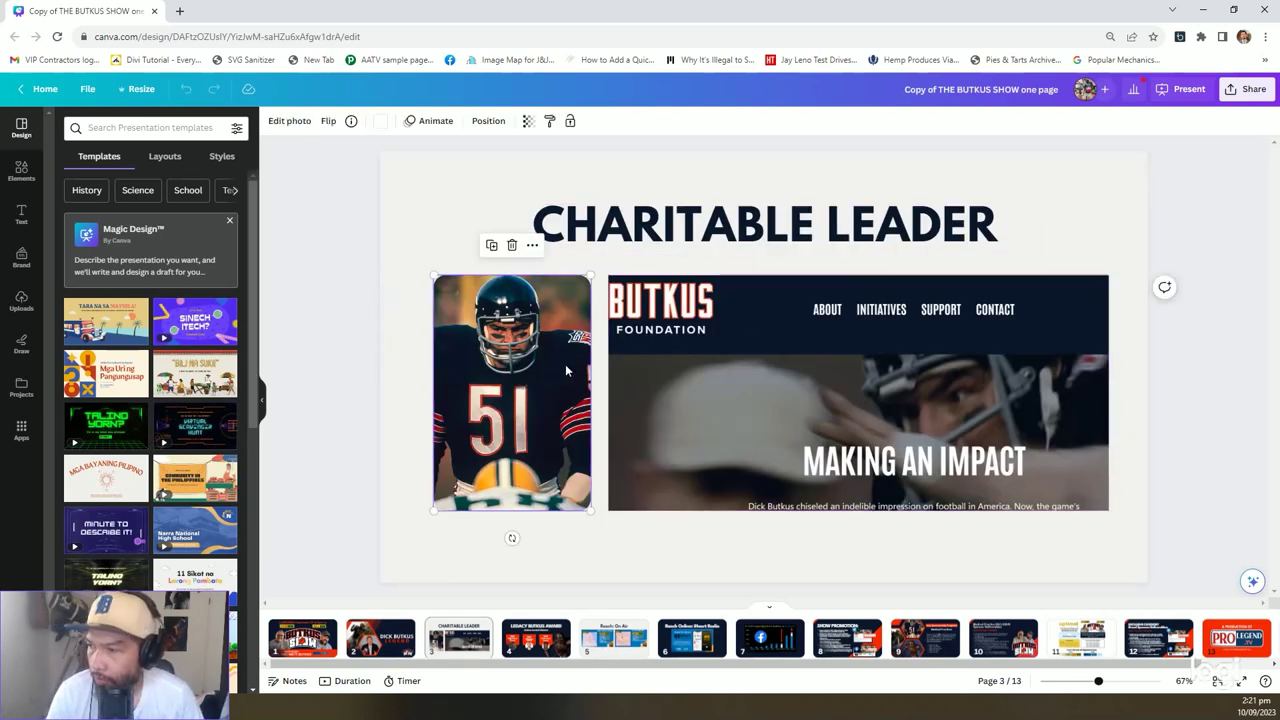
Search the web for "butkus foundation", open the Butkus Foundation and Dick Butkus 51 results in new tabs, and check the butkusfoundation.org page.
{"action": "left_click", "coordinate": [182, 11]}
{"action": "type", "text": "butkus"}
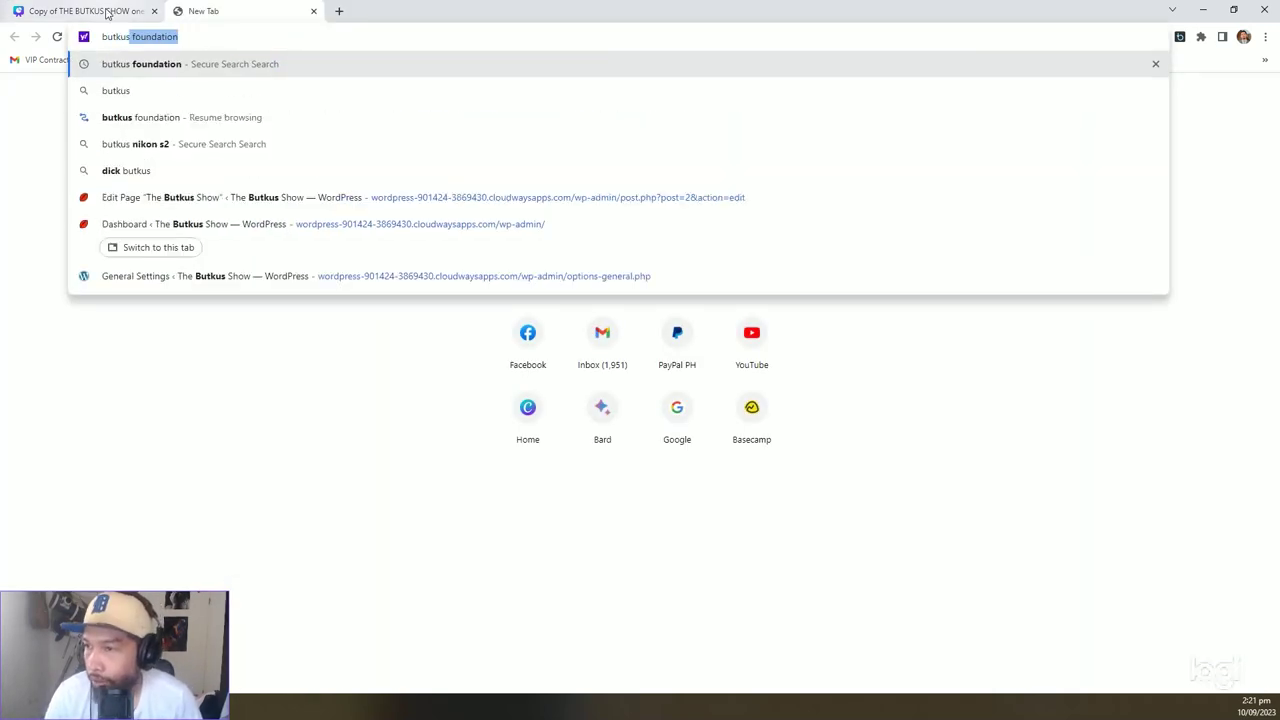
{"action": "key", "text": "Return"}
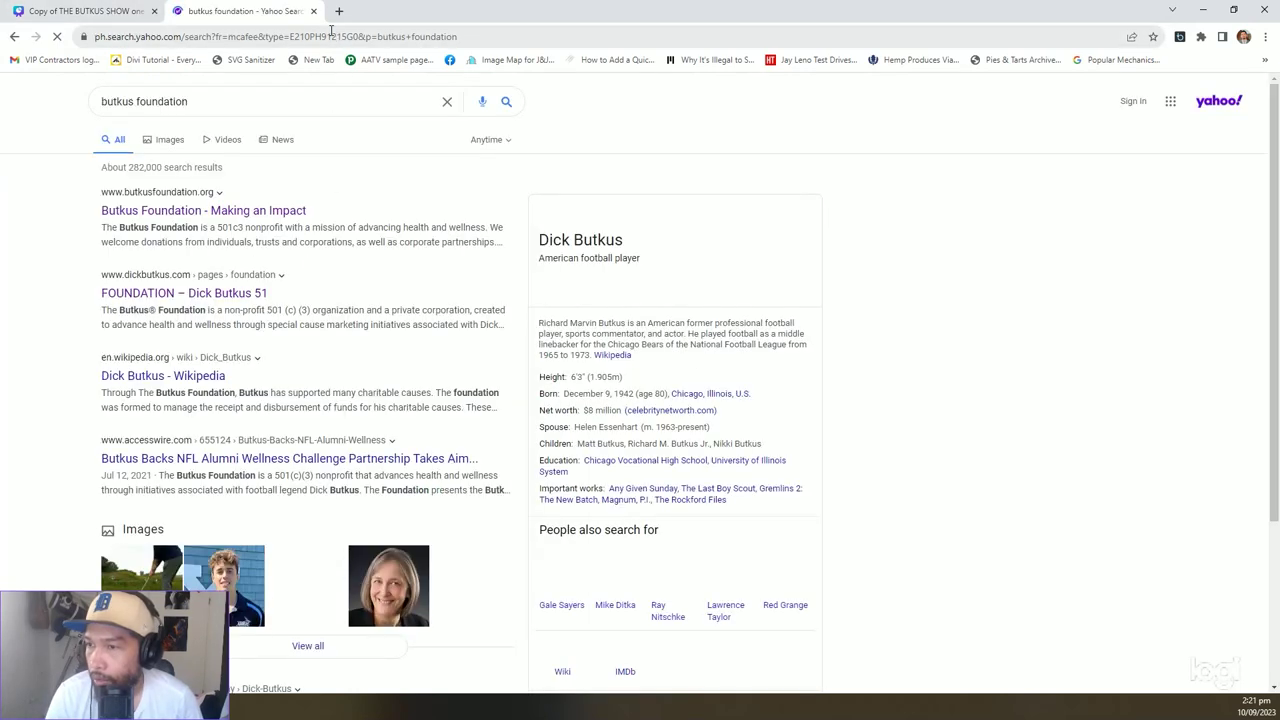
{"action": "middle_click", "coordinate": [213, 211]}
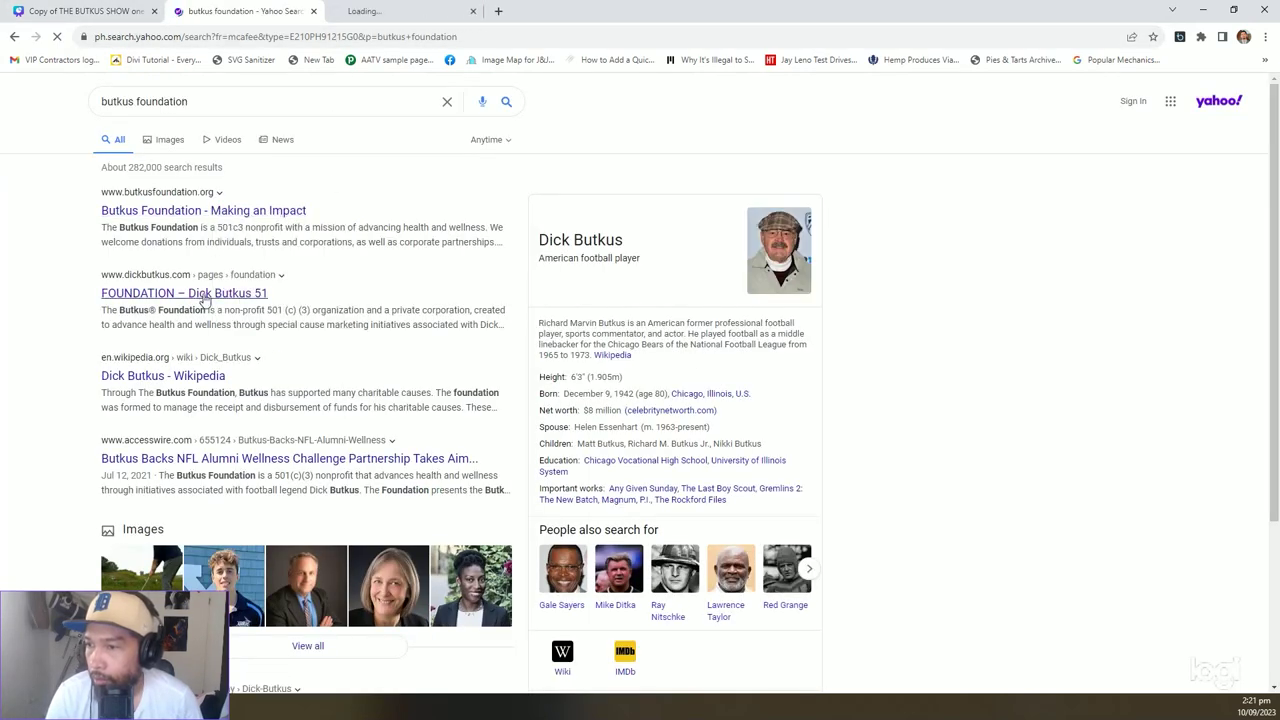
{"action": "right_click", "coordinate": [201, 292]}
{"action": "left_click", "coordinate": [226, 304]}
{"action": "left_click", "coordinate": [400, 11]}
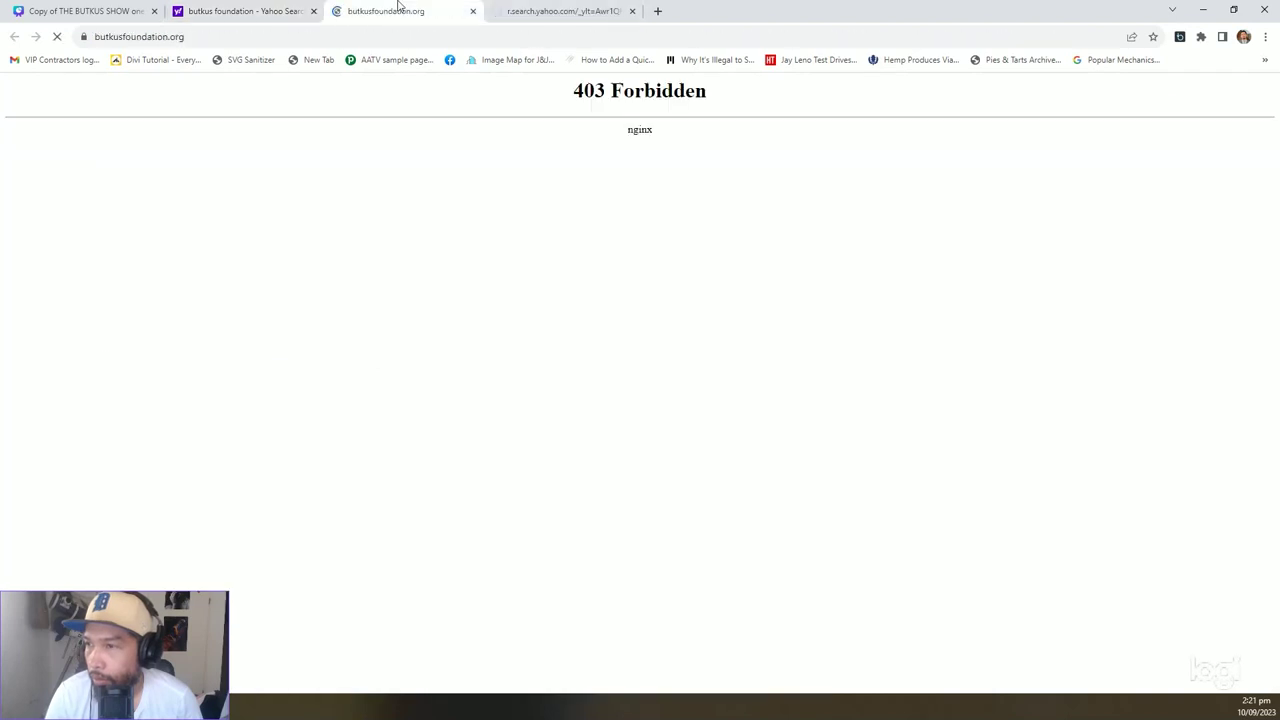
{"action": "left_click_drag", "start_coordinate": [563, 101], "coordinate": [757, 181]}
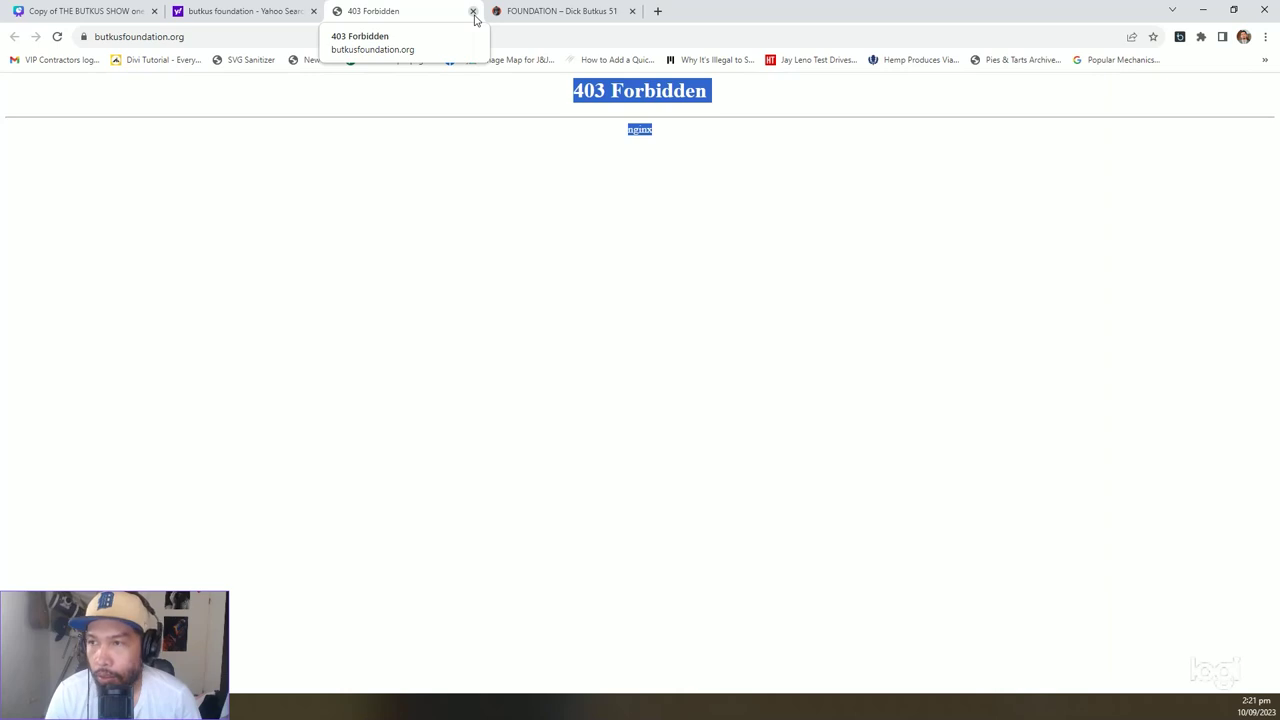
Return to page 3 of the Canva design and inspect its heading, player photo and foundation website image.
{"action": "left_click", "coordinate": [110, 10]}
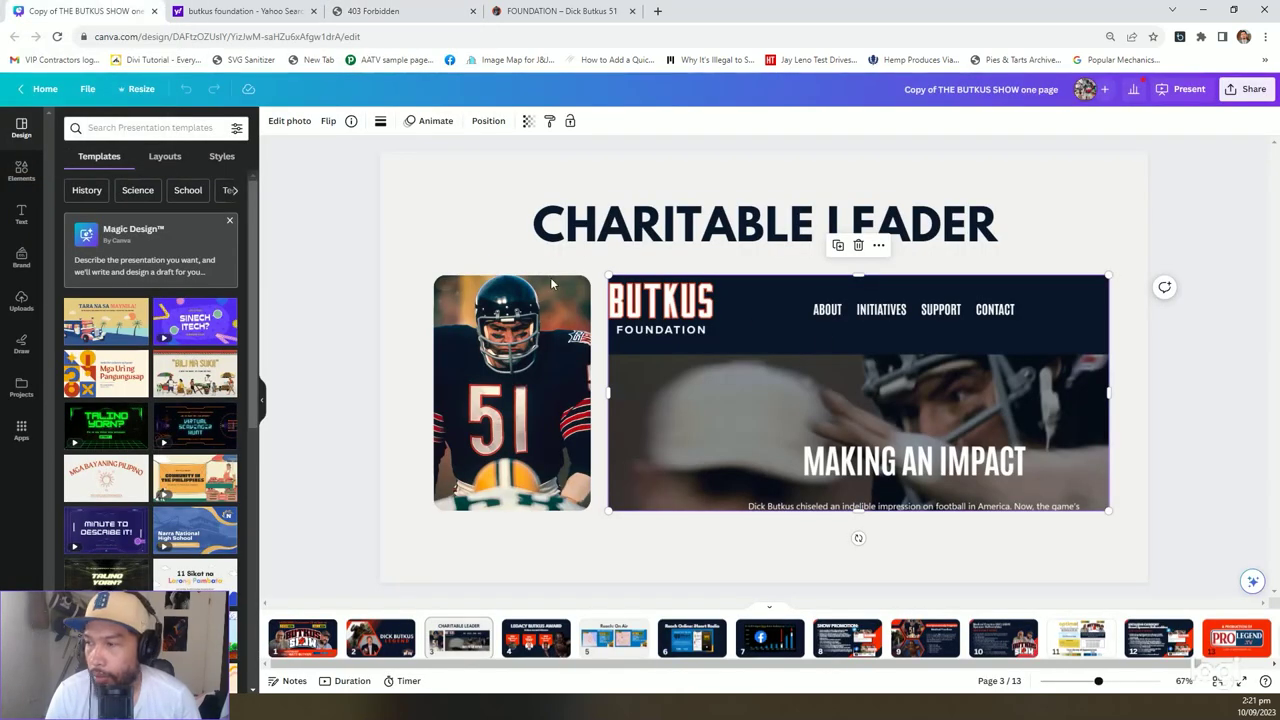
{"action": "left_click", "coordinate": [540, 226]}
{"action": "left_click", "coordinate": [420, 209]}
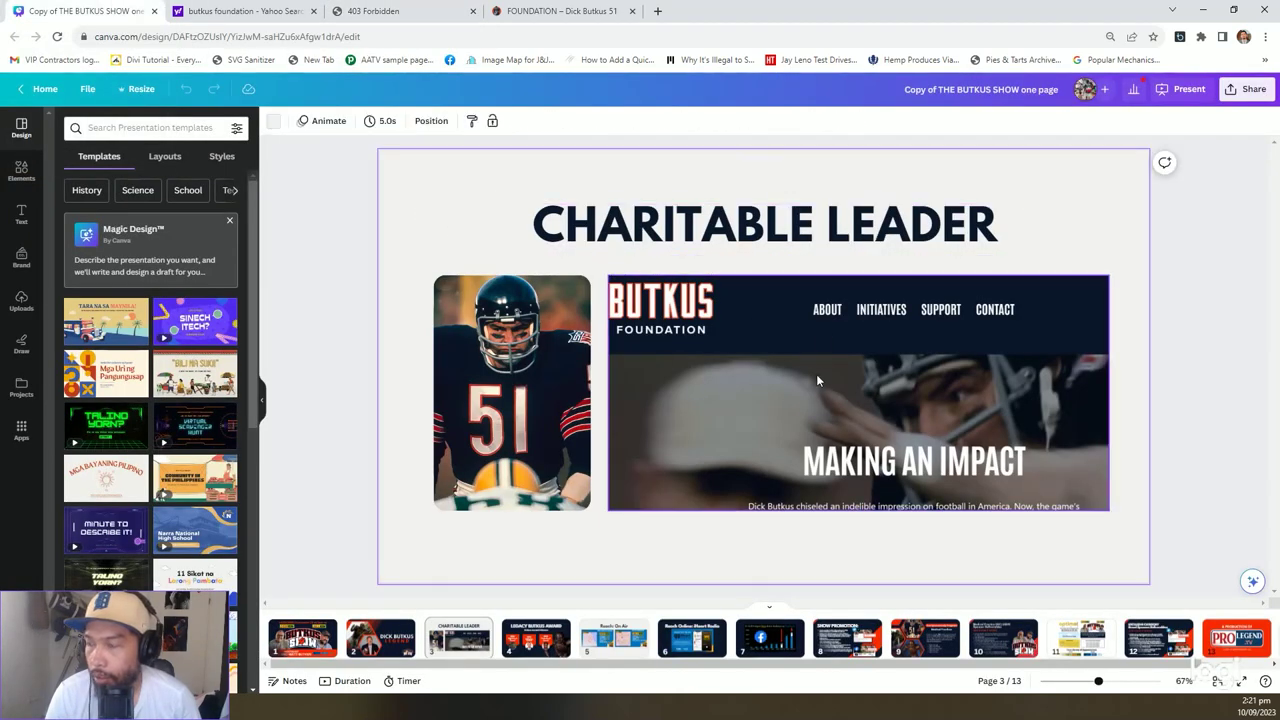
{"action": "left_click", "coordinate": [522, 344]}
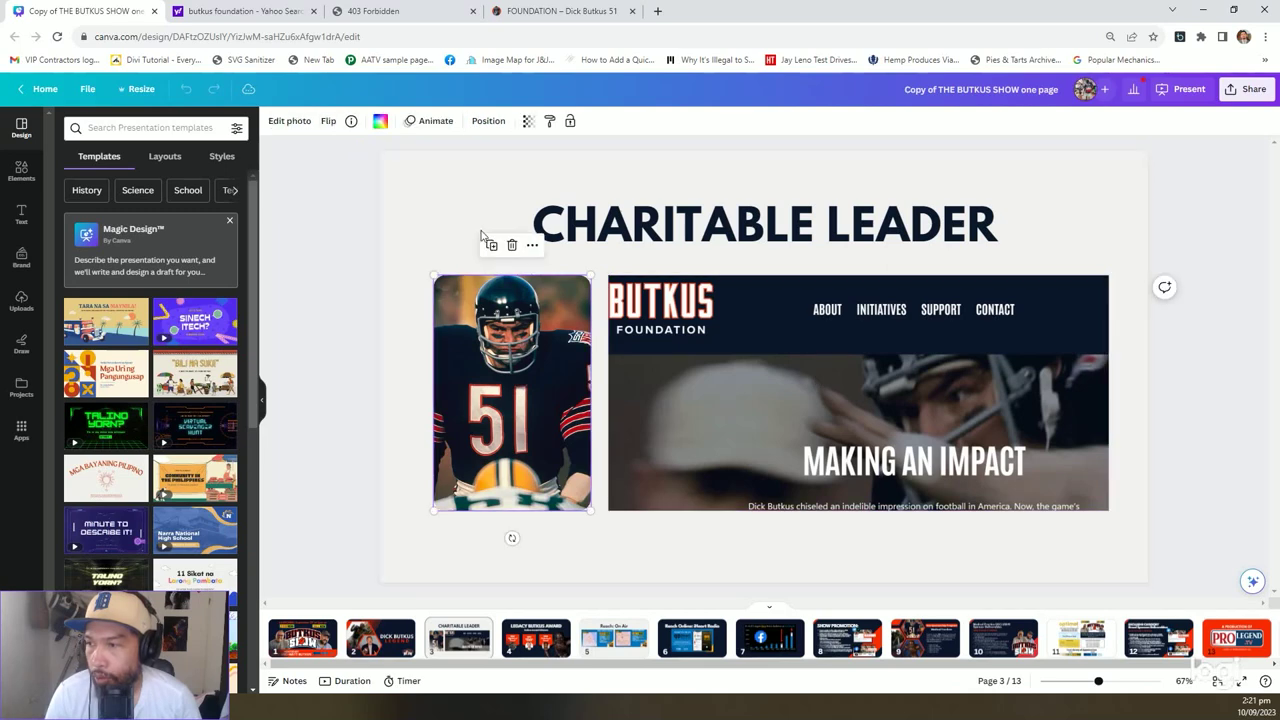
{"action": "left_click", "coordinate": [476, 226]}
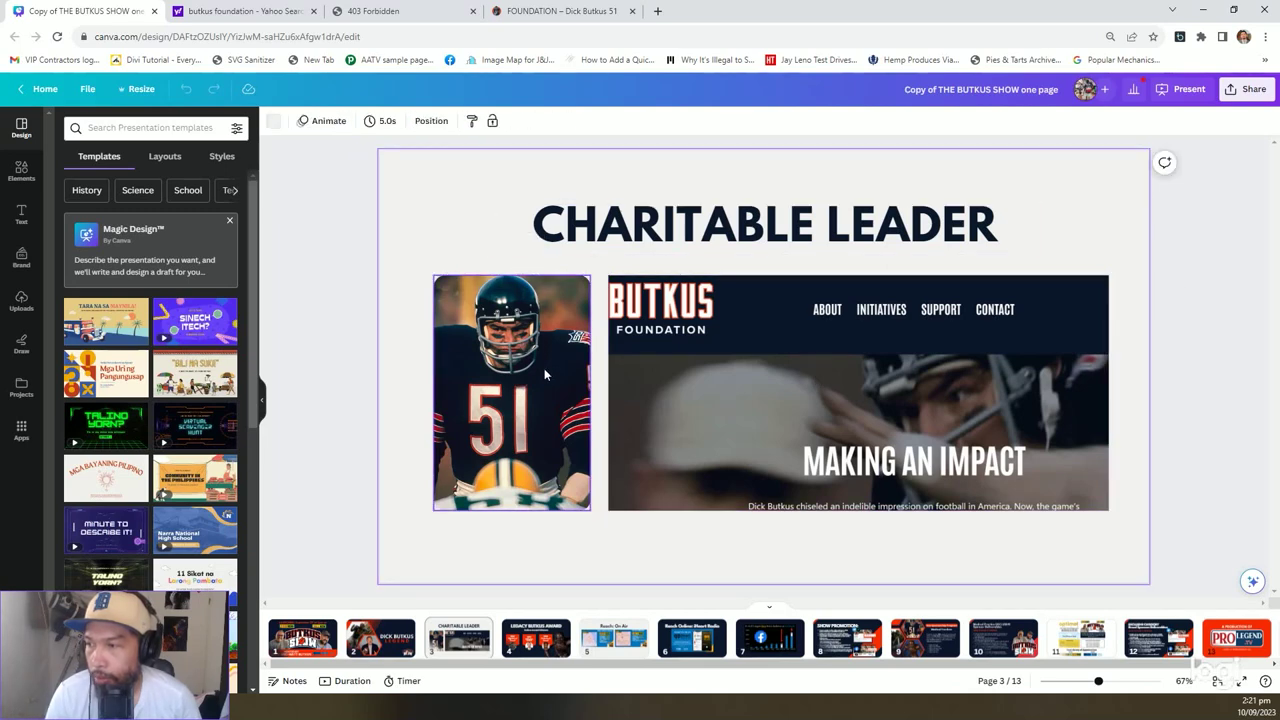
{"action": "key", "text": "Left"}
{"action": "key", "text": "Left"}
{"action": "key", "text": "Right"}
{"action": "key", "text": "Right"}
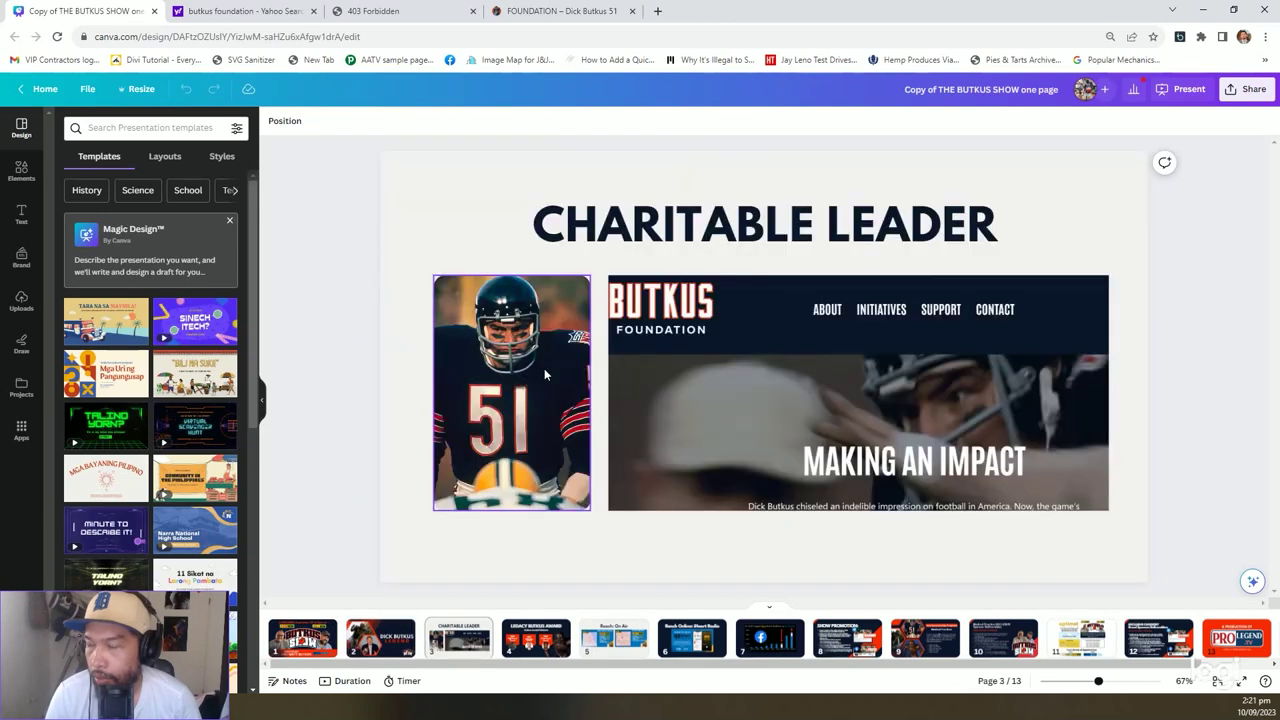
Look through the Foundation page on dickbutkus.com and select the whole paragraph under History.
{"action": "left_click", "coordinate": [560, 11]}
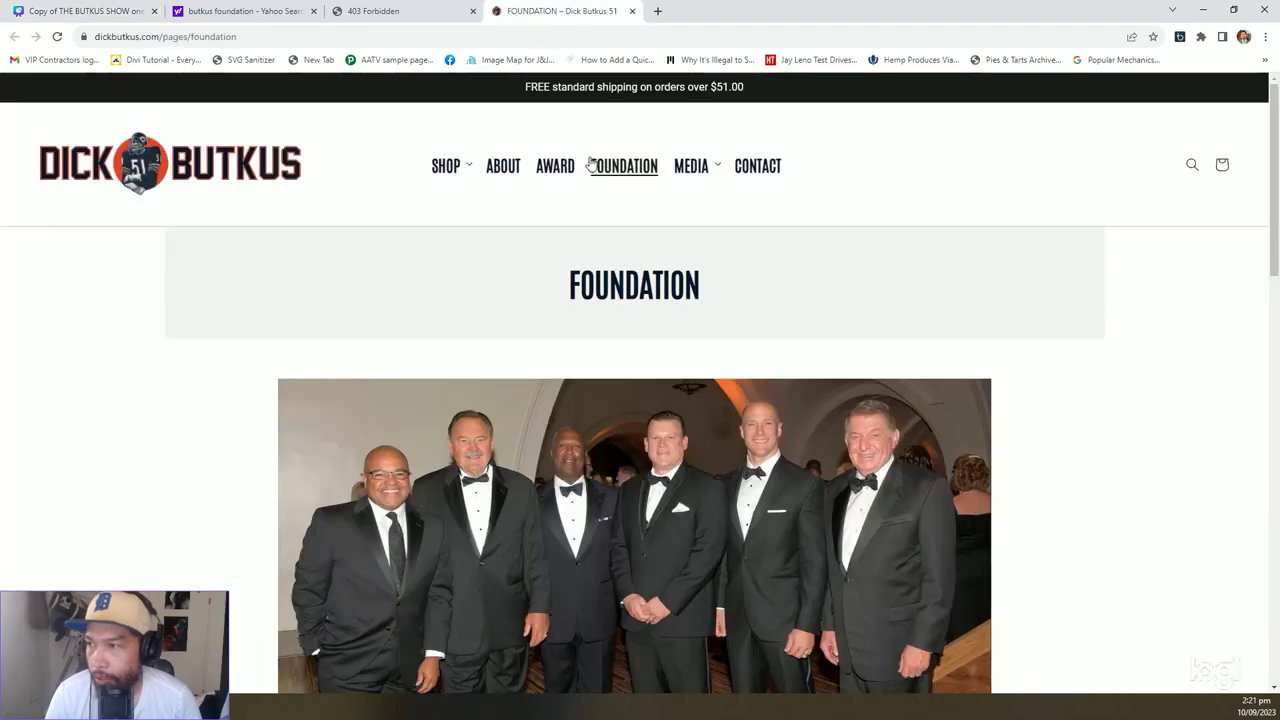
{"action": "scroll", "coordinate": [340, 203], "scroll_direction": "down", "scroll_amount": 5}
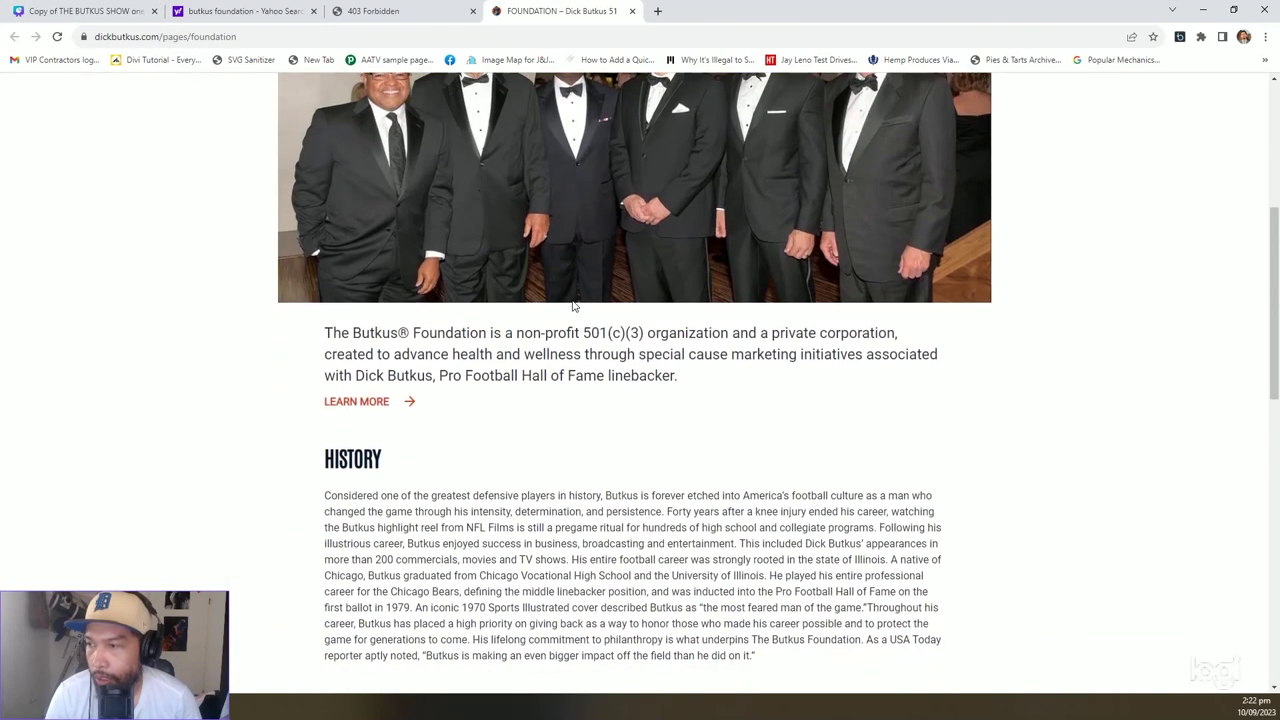
{"action": "scroll", "coordinate": [340, 203], "scroll_direction": "up", "scroll_amount": 5}
{"action": "left_click_drag", "start_coordinate": [165, 39], "coordinate": [495, 314]}
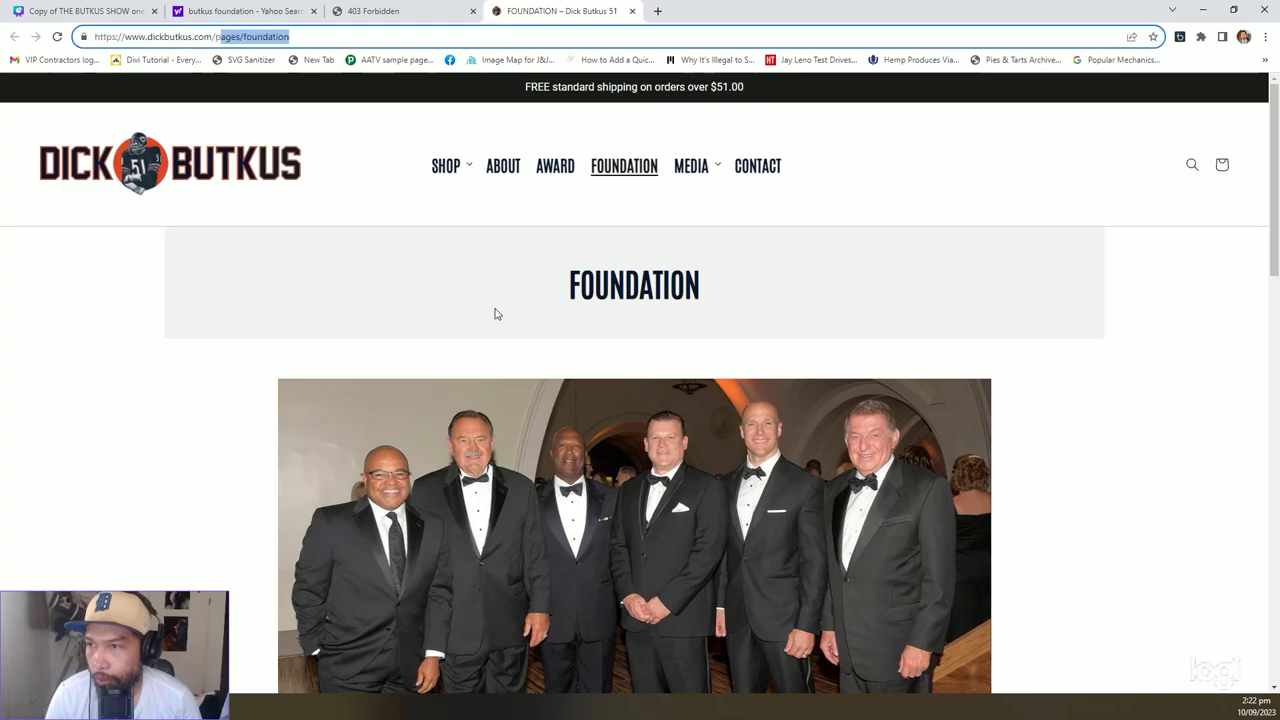
{"action": "left_click", "coordinate": [107, 424]}
{"action": "scroll", "coordinate": [137, 437], "scroll_direction": "down", "scroll_amount": 6}
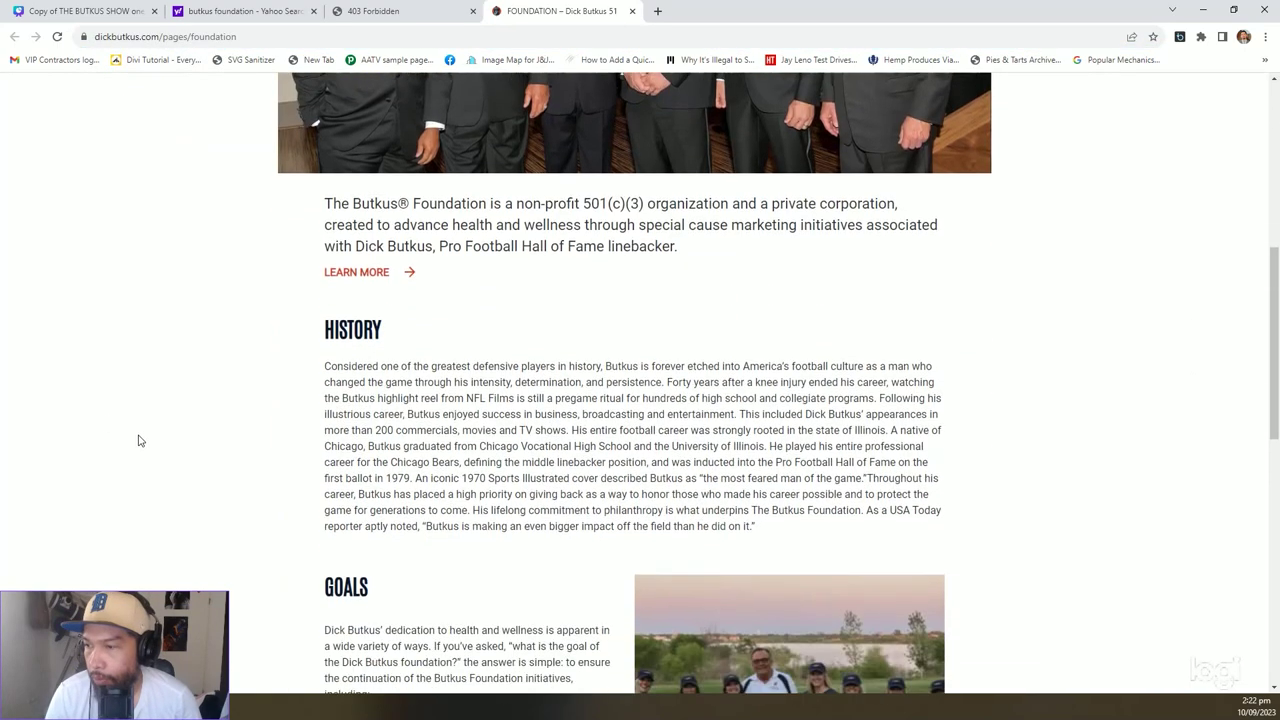
{"action": "left_click_drag", "start_coordinate": [324, 297], "coordinate": [769, 475]}
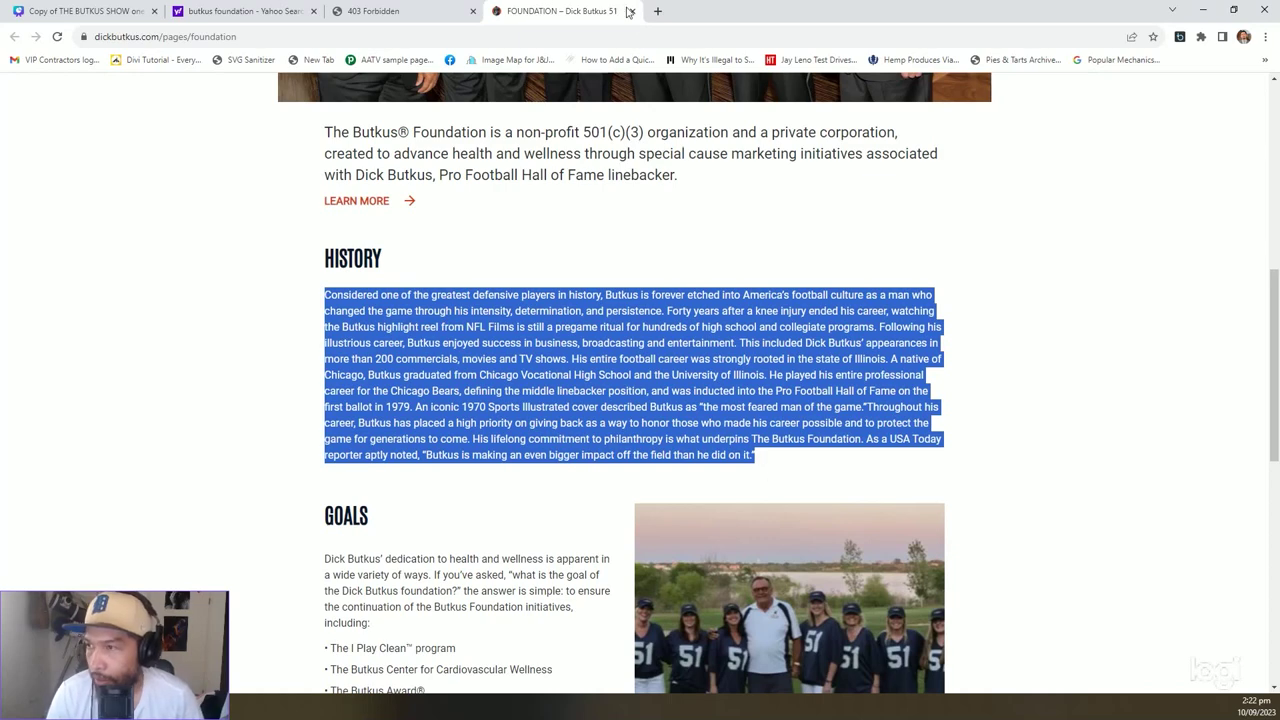
Open bard.google.com in a new tab and copy the selected History paragraph from the Foundation page for use there.
{"action": "left_click", "coordinate": [657, 11]}
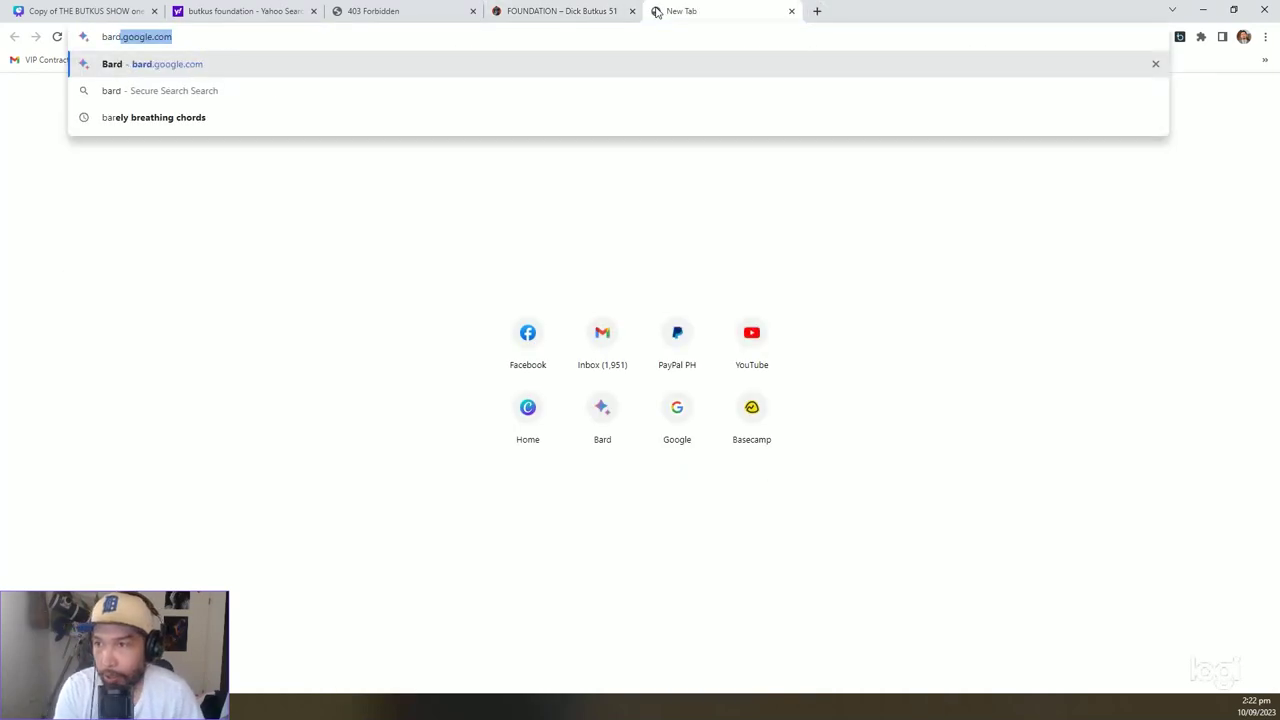
{"action": "key", "text": "Return"}
{"action": "left_click", "coordinate": [593, 10]}
{"action": "left_click", "coordinate": [686, 10]}
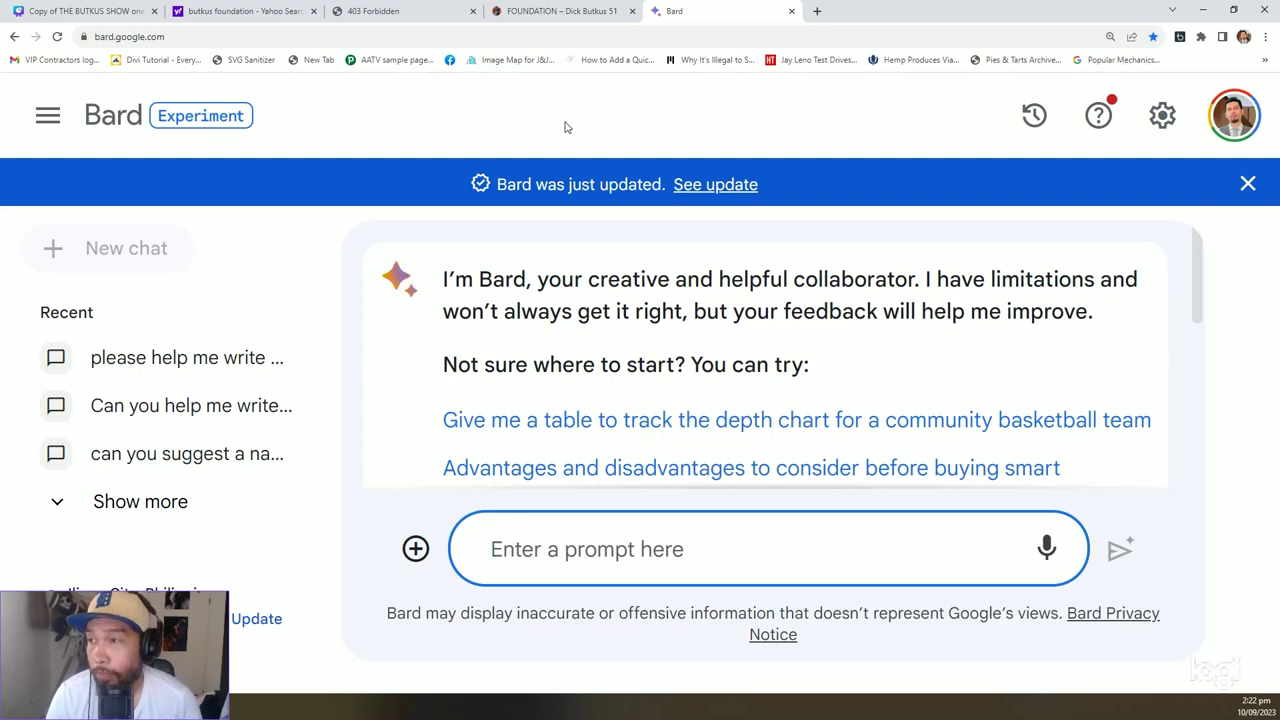
{"action": "left_click", "coordinate": [523, 11]}
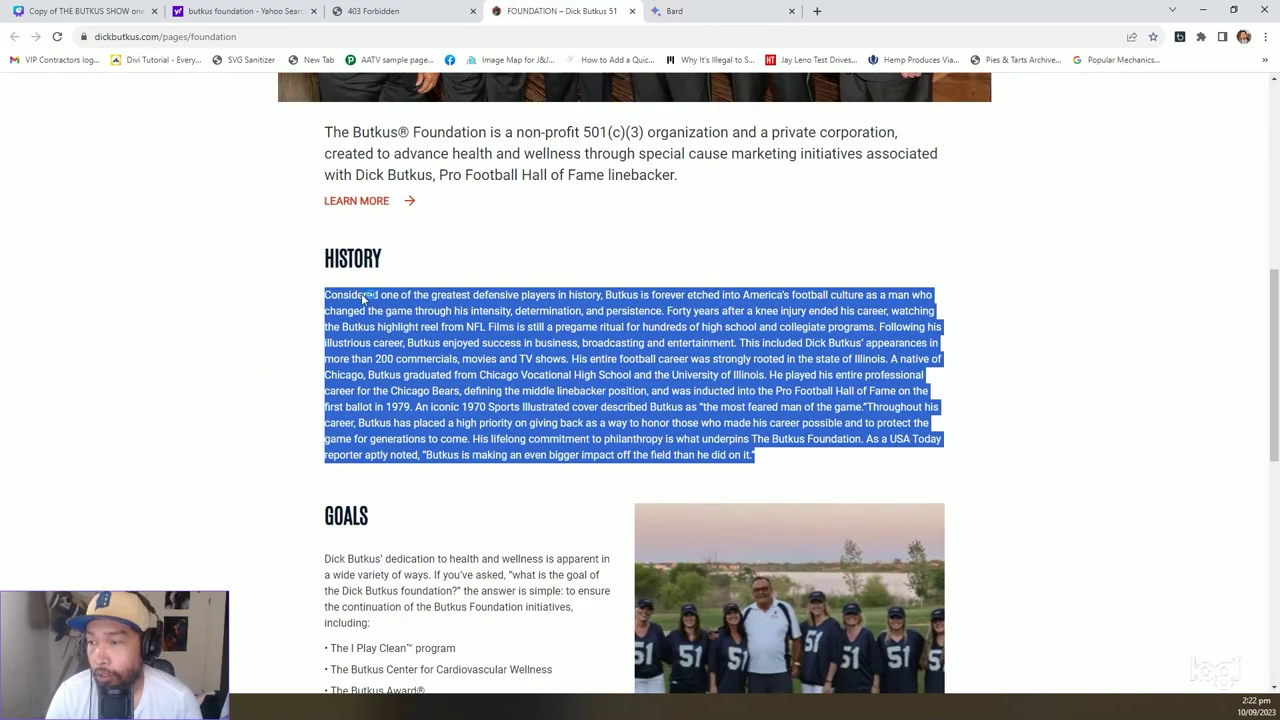
{"action": "left_click", "coordinate": [688, 11]}
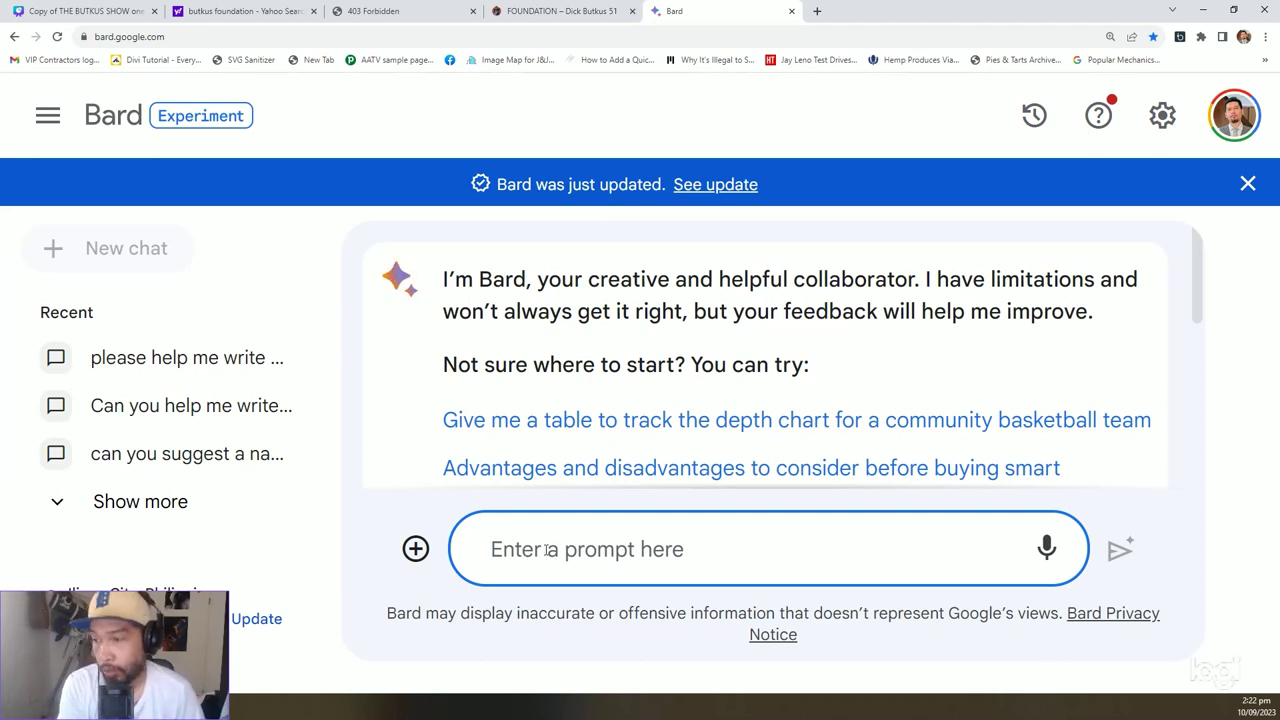
Submit the Bard prompt "Please rewrite the following copy below:" followed by the copied History paragraph after a blank line.
{"action": "type", "text": "Please"}
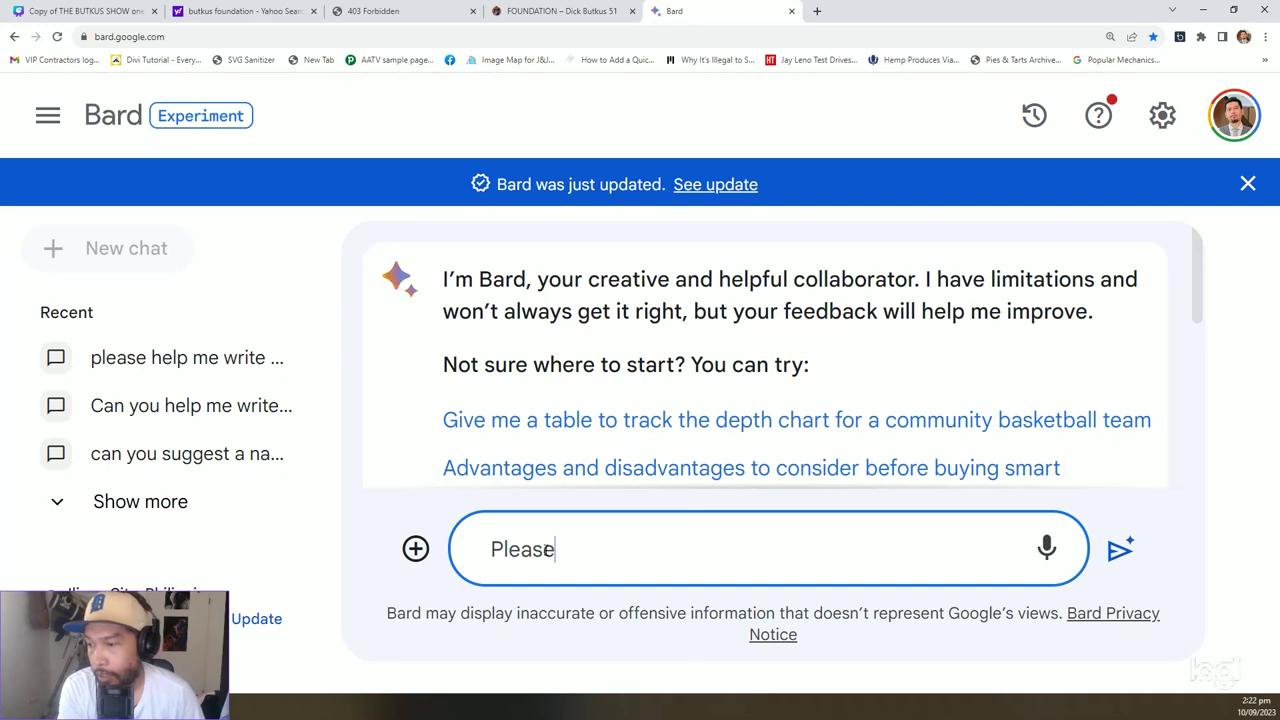
{"action": "type", "text": " rewrit"}
{"action": "key", "text": "BackSpace"}
{"action": "key", "text": "BackSpace"}
{"action": "type", "text": "rite"}
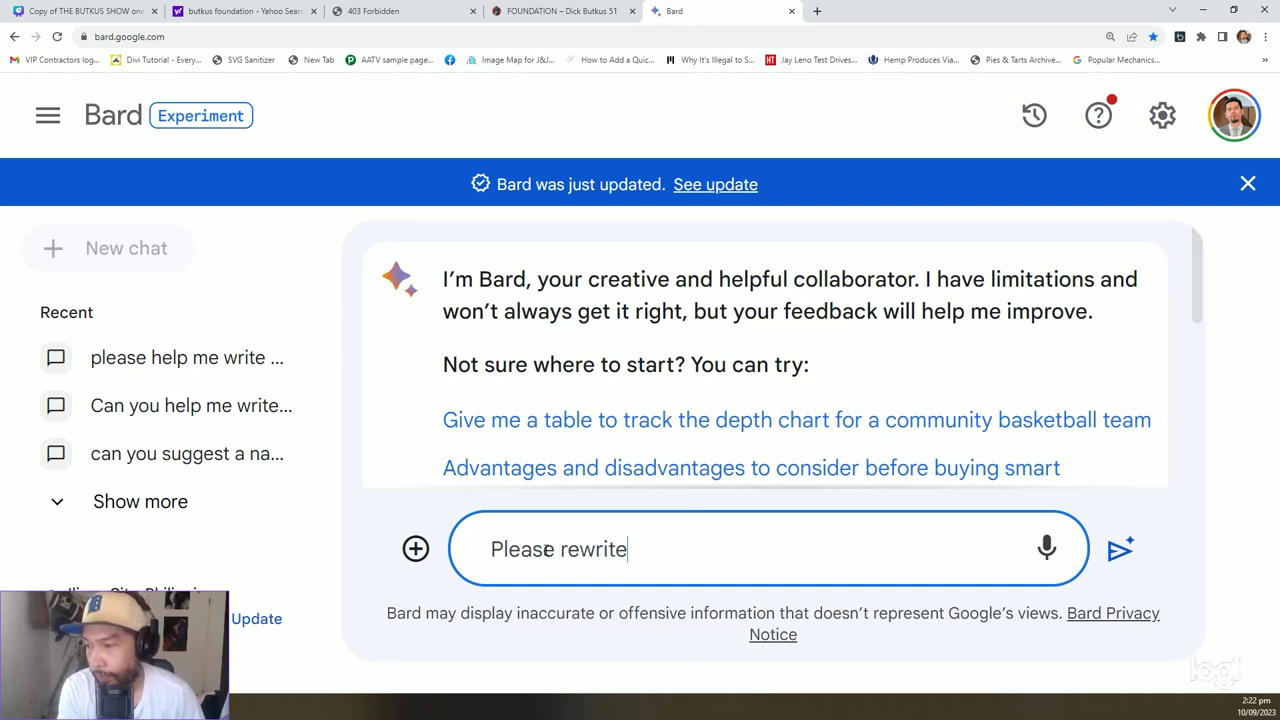
{"action": "type", "text": " the following copy below:"}
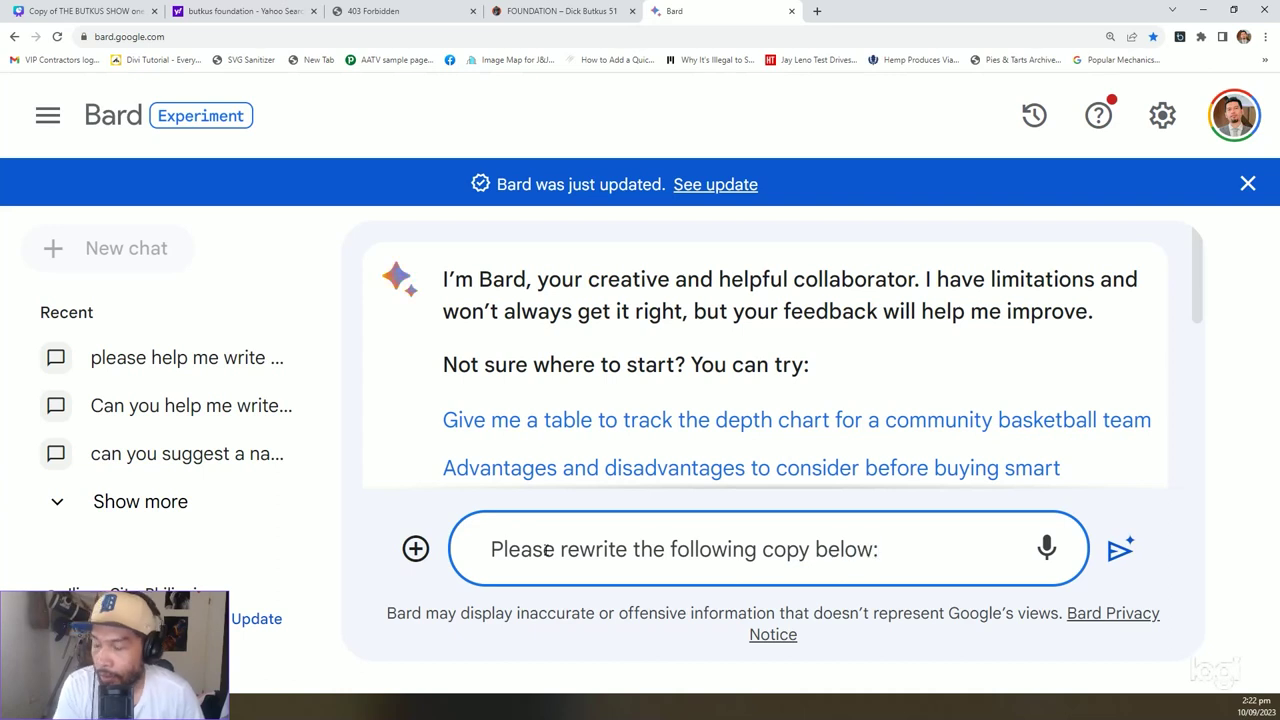
{"action": "key", "text": "shift+Return"}
{"action": "key", "text": "shift+Return"}
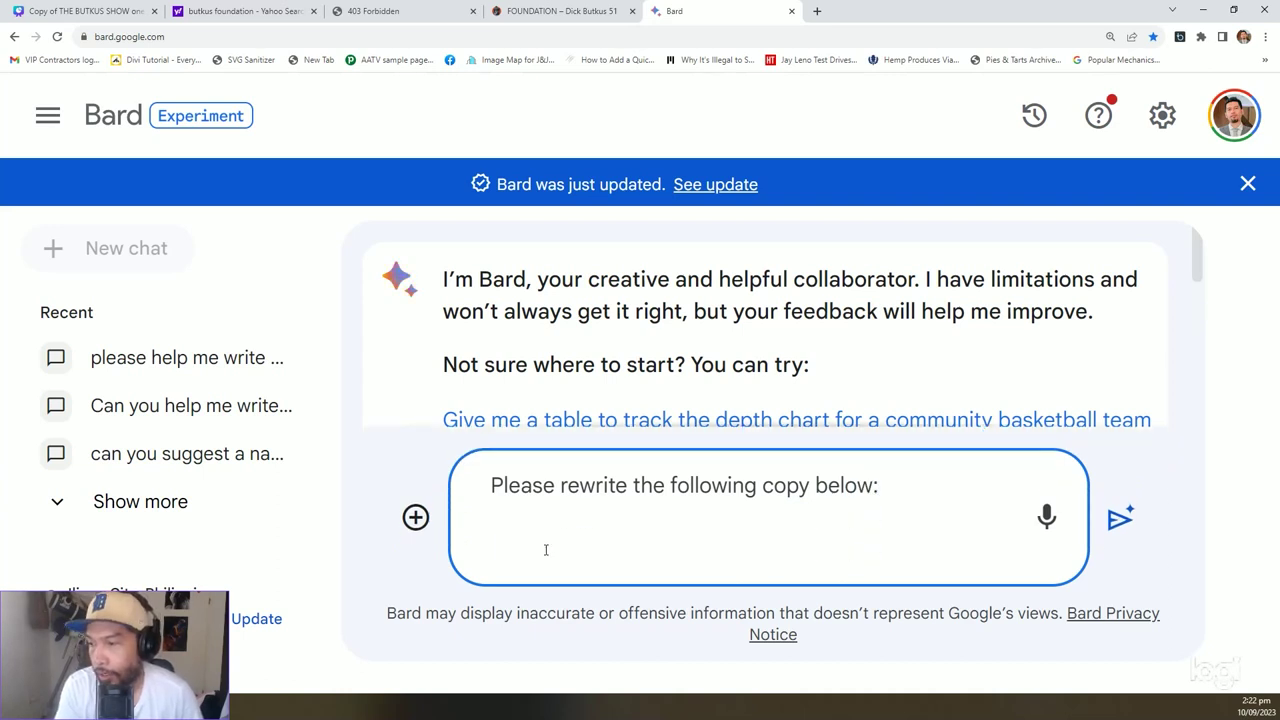
{"action": "key", "text": "ctrl+v"}
{"action": "key", "text": "Return"}
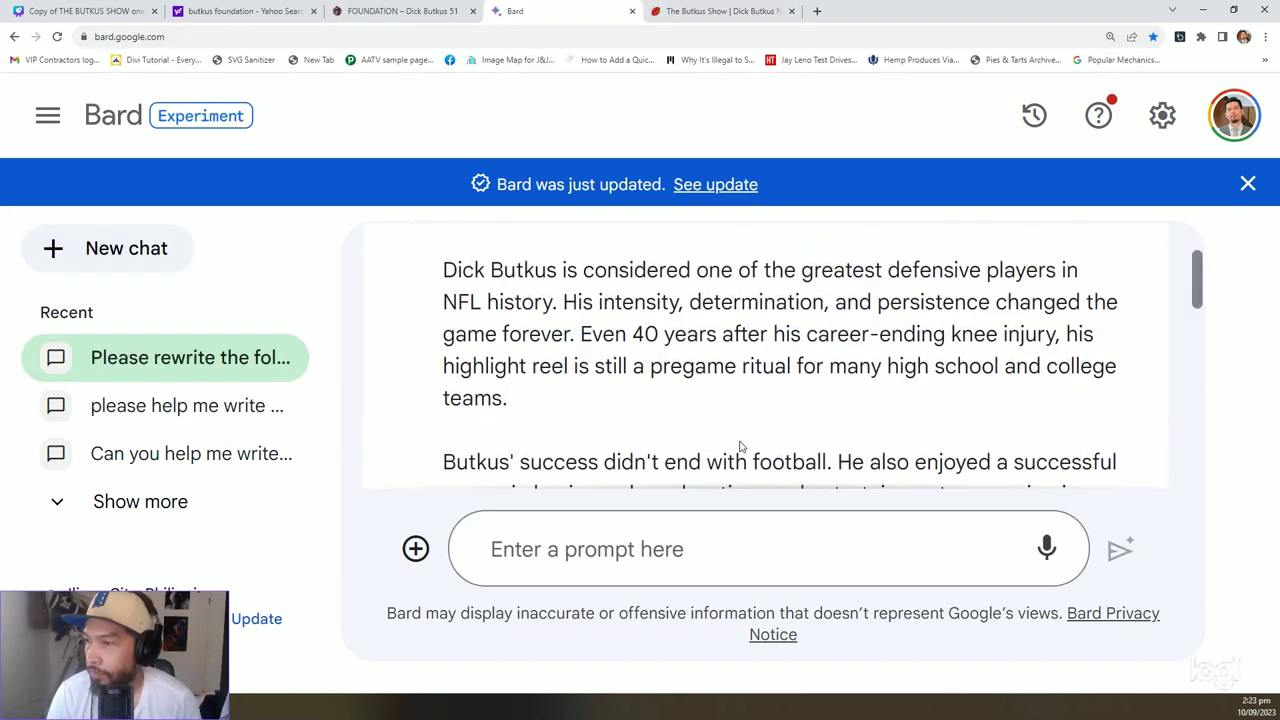
Read through Bard's rewritten copy, including its philanthropy paragraph and its list of specific changes.
{"action": "scroll", "coordinate": [740, 446], "scroll_direction": "up", "scroll_amount": 1}
{"action": "scroll", "coordinate": [742, 440], "scroll_direction": "up", "scroll_amount": 1}
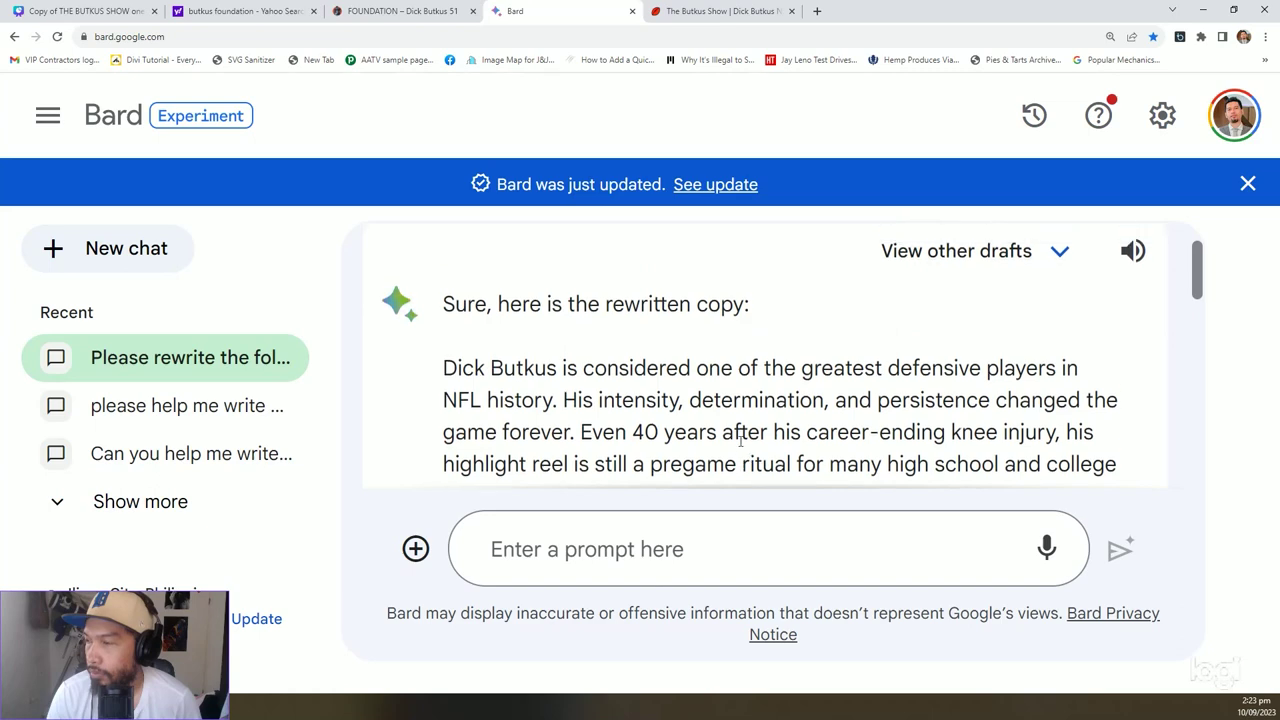
{"action": "scroll", "coordinate": [740, 446], "scroll_direction": "up", "scroll_amount": 2}
{"action": "scroll", "coordinate": [737, 443], "scroll_direction": "down", "scroll_amount": 6}
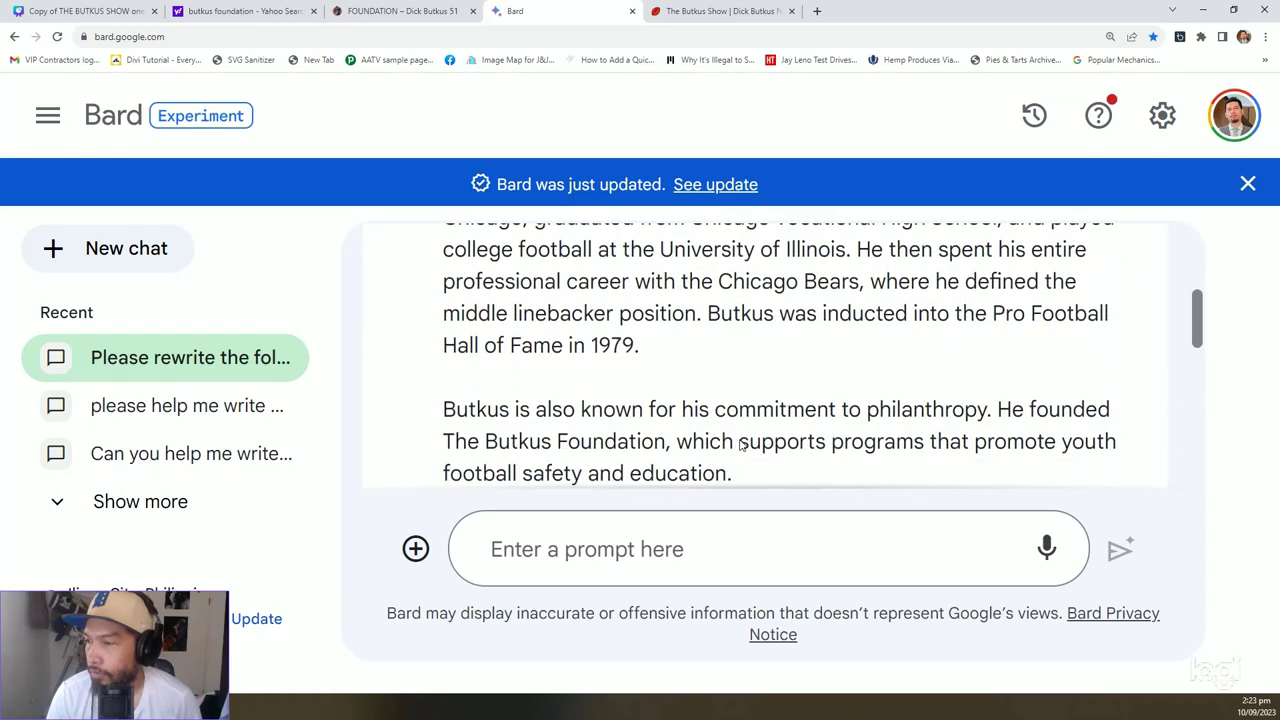
{"action": "scroll", "coordinate": [741, 446], "scroll_direction": "down", "scroll_amount": 5}
{"action": "scroll", "coordinate": [739, 444], "scroll_direction": "up", "scroll_amount": 1}
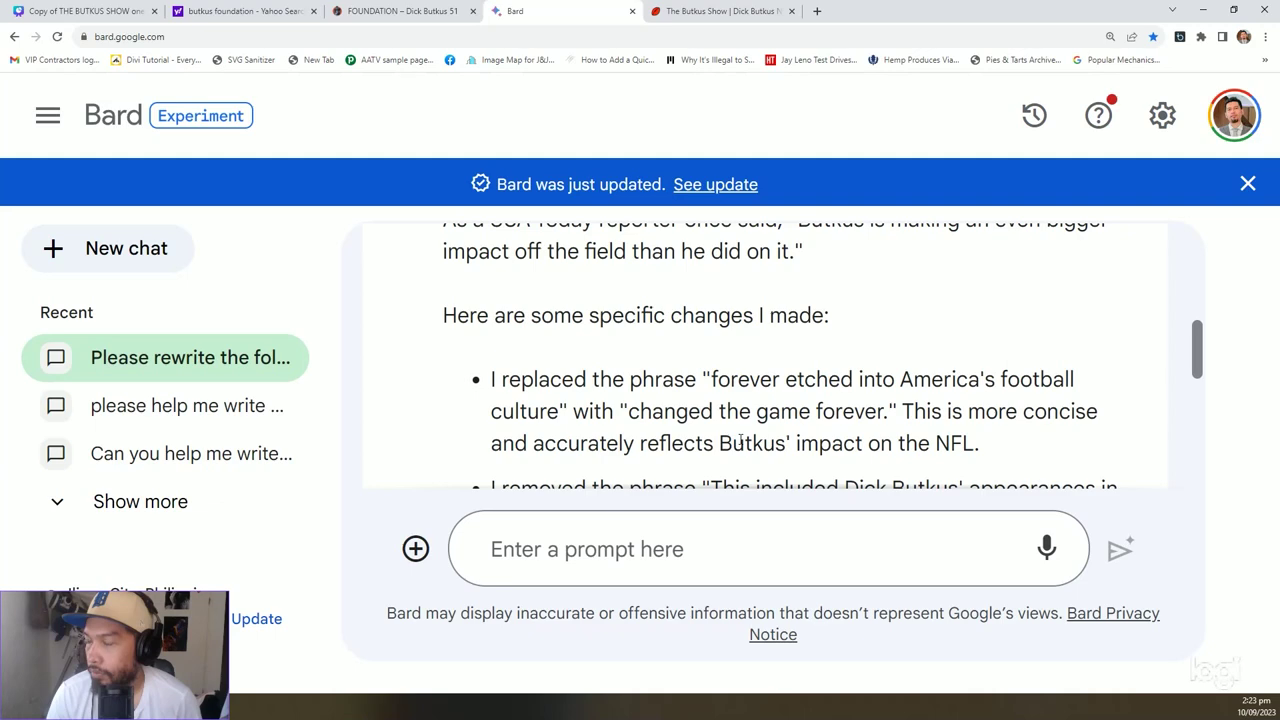
{"action": "scroll", "coordinate": [740, 441], "scroll_direction": "up", "scroll_amount": 2}
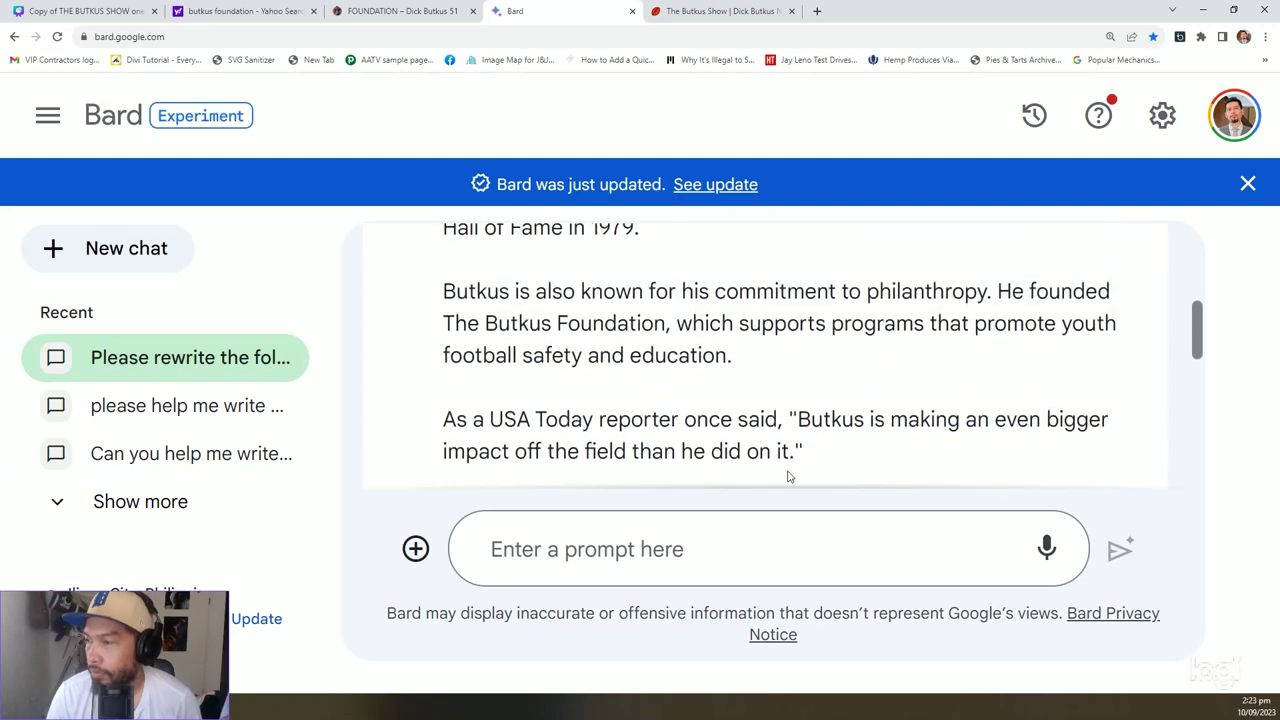
Review the published Butkus Show homepage, the player photo on page 3 of the Canva design, and Bard's rewritten text.
{"action": "key", "text": "ctrl+Tab"}
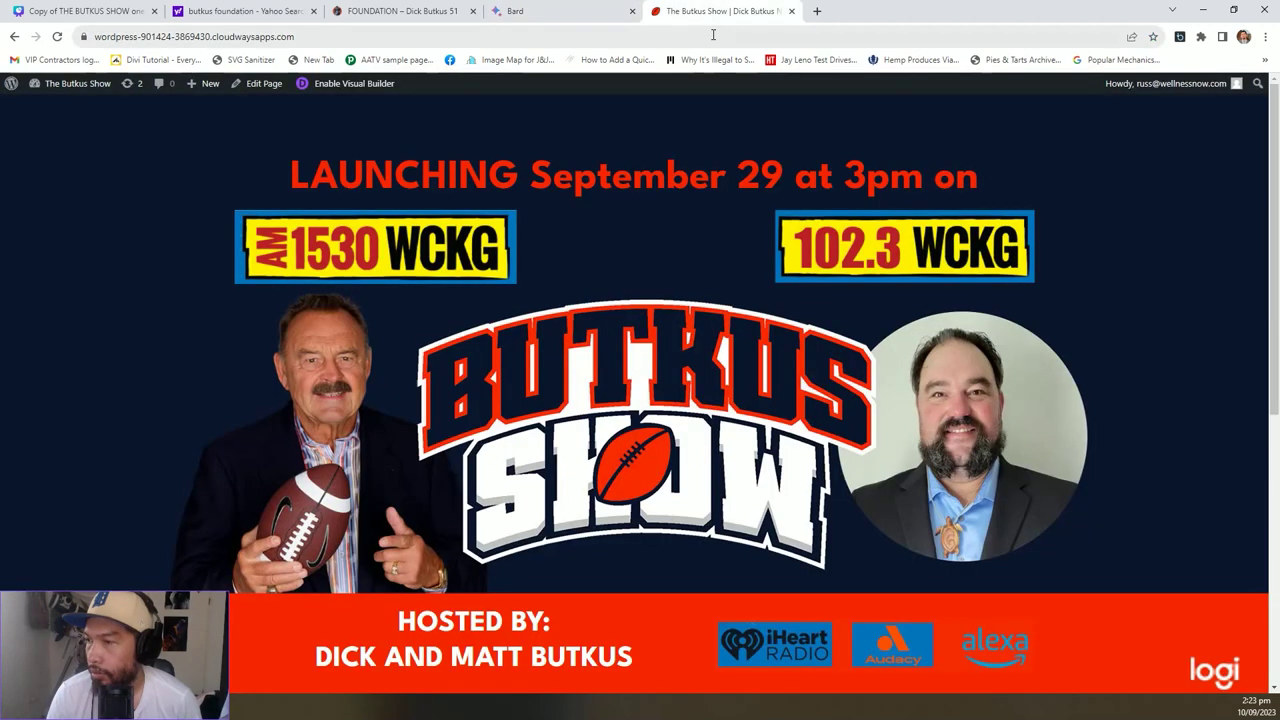
{"action": "scroll", "coordinate": [626, 437], "scroll_direction": "down", "scroll_amount": 4}
{"action": "scroll", "coordinate": [625, 437], "scroll_direction": "up", "scroll_amount": 2}
{"action": "key", "text": "ctrl+shift+Tab"}
{"action": "key", "text": "ctrl+shift+Tab"}
{"action": "key", "text": "ctrl+shift+Tab"}
{"action": "key", "text": "ctrl+shift+Tab"}
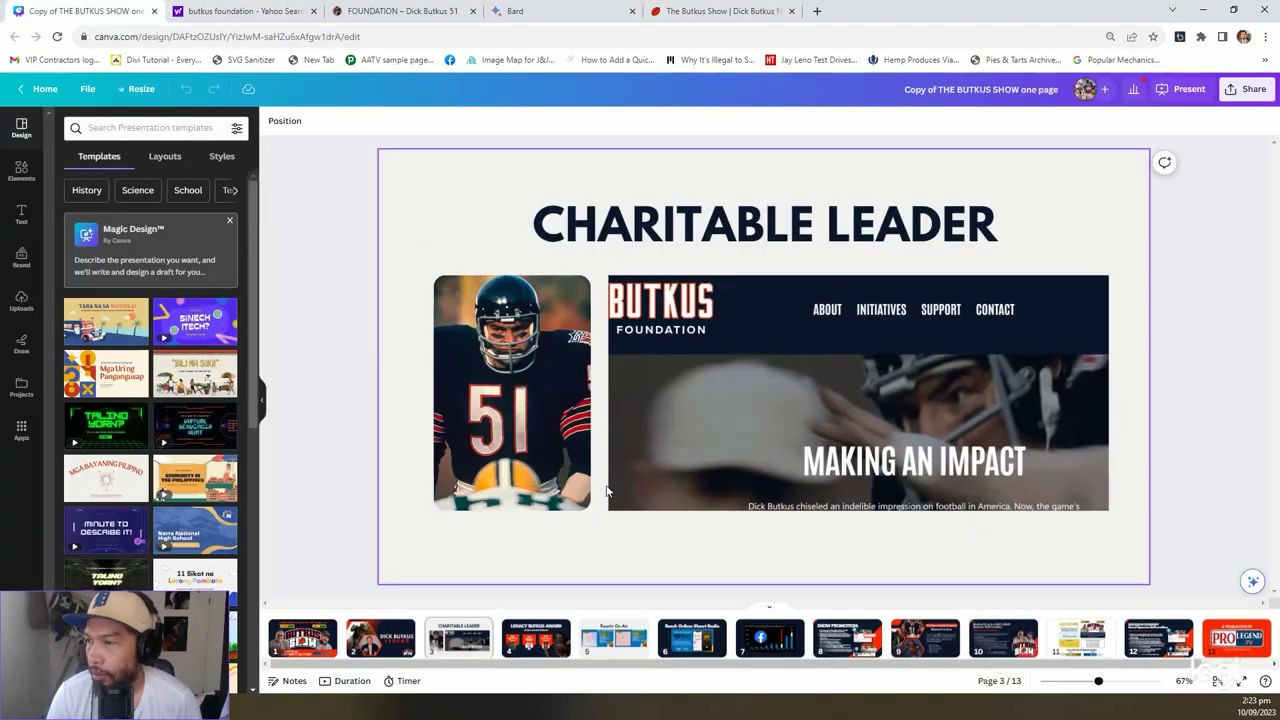
{"action": "left_click", "coordinate": [584, 488]}
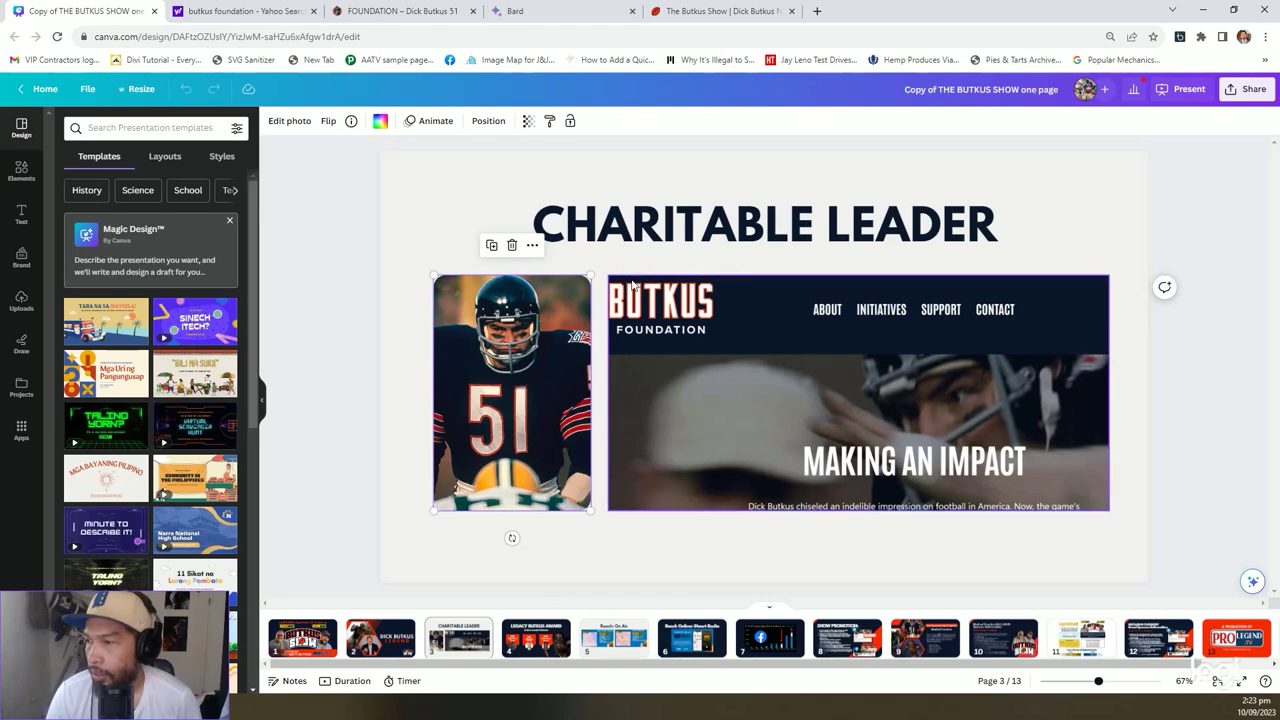
{"action": "key", "text": "ctrl+shift+Tab"}
{"action": "key", "text": "ctrl+shift+Tab"}
{"action": "key", "text": "ctrl+shift+Tab"}
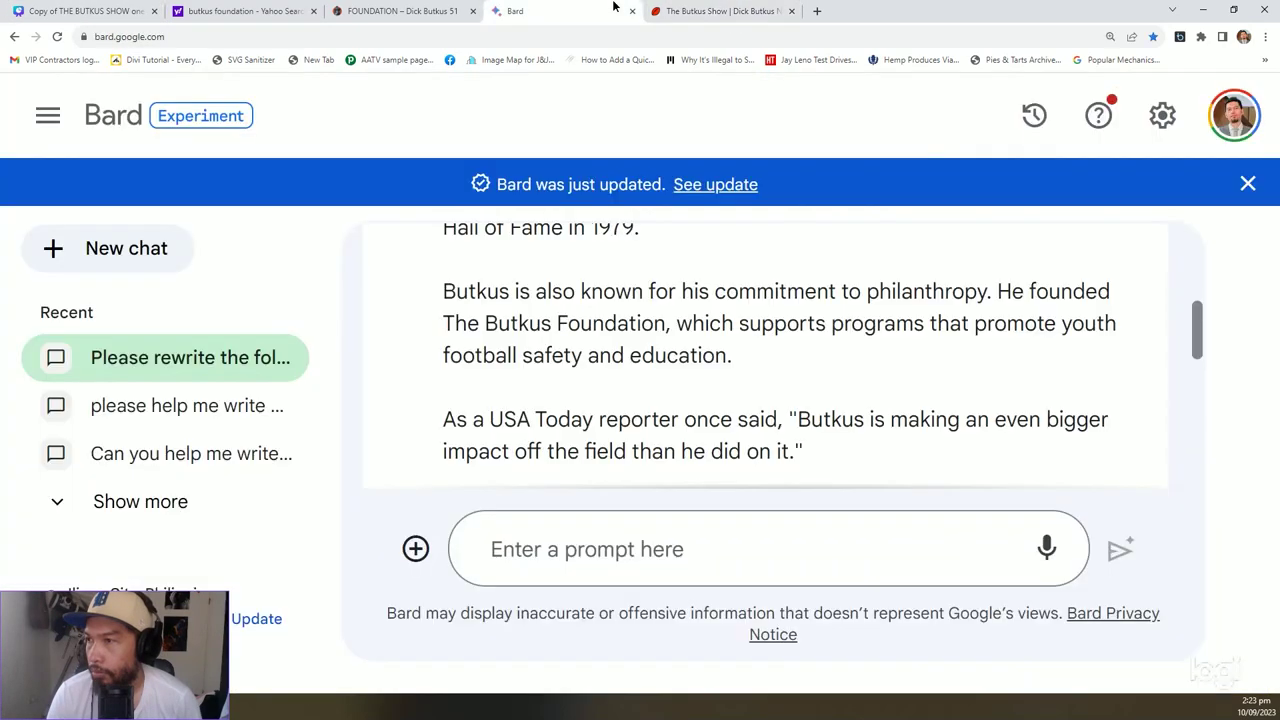
{"action": "key", "text": "ctrl+shift+Tab"}
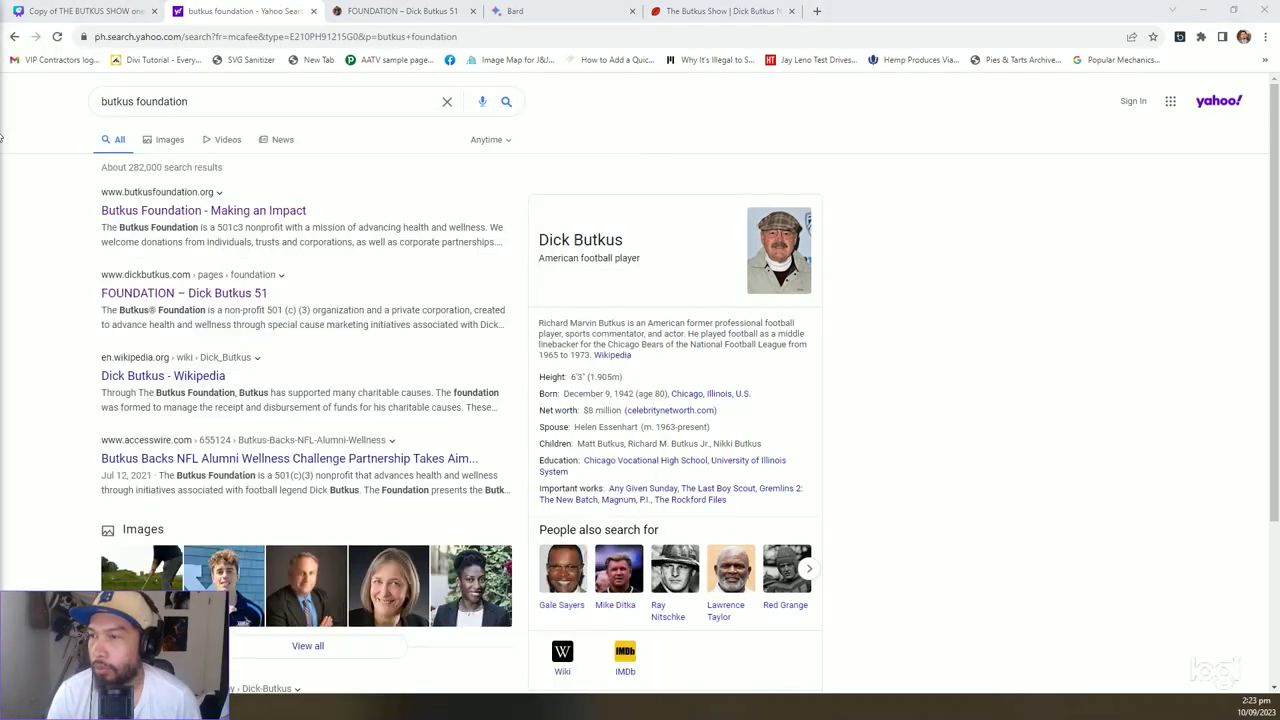
Switch to the separate Butkus Show browser window, maximize it, and enable the Visual Builder on the homepage.
{"action": "key", "text": "alt+Tab"}
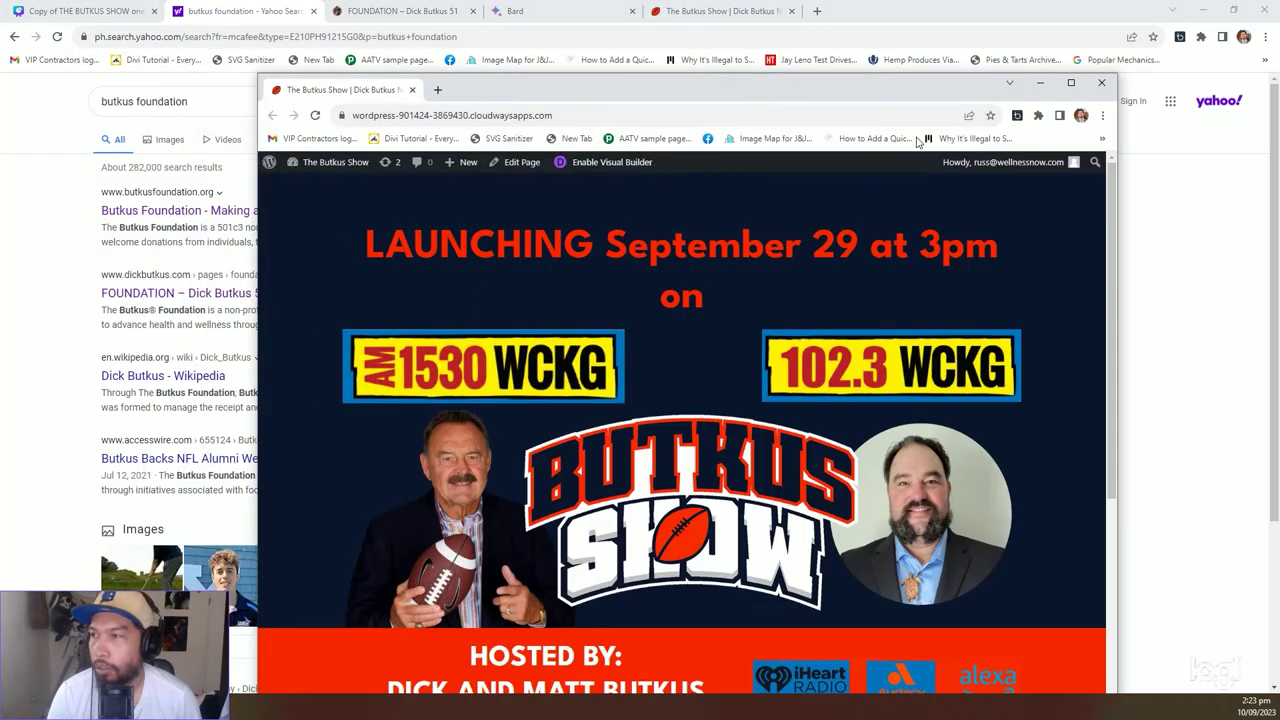
{"action": "left_click", "coordinate": [1068, 82]}
{"action": "left_click", "coordinate": [354, 83]}
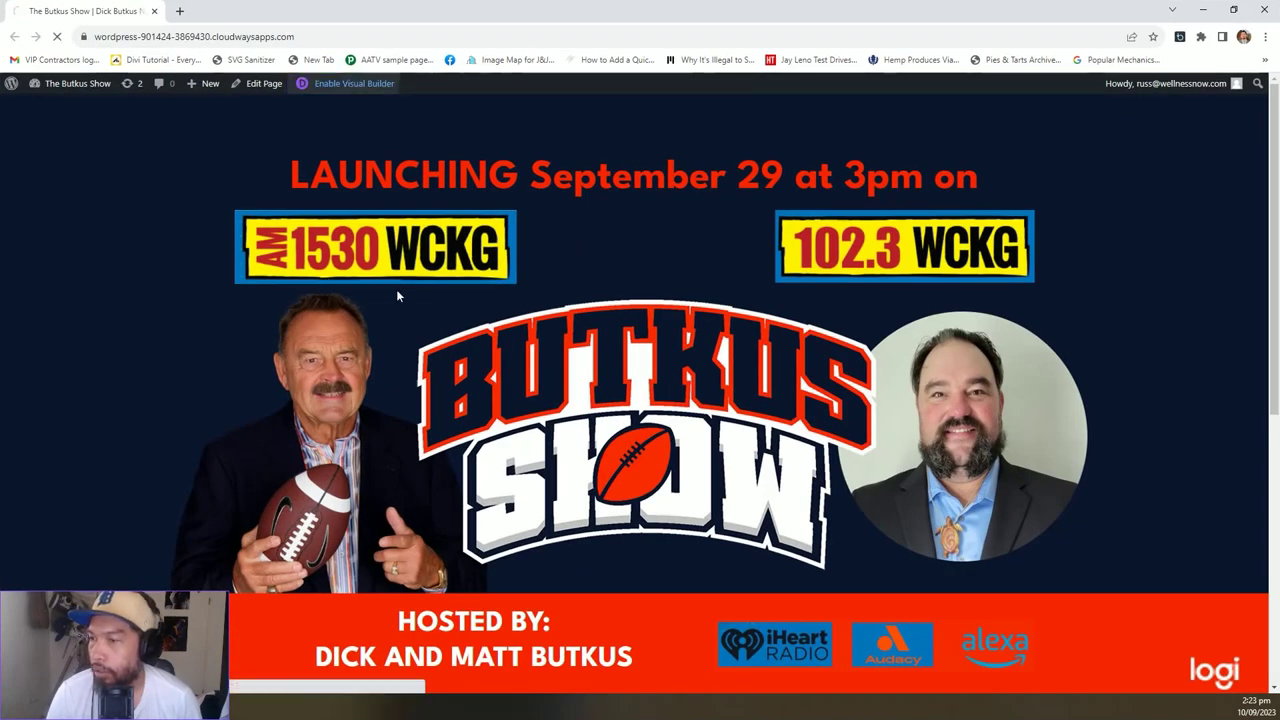
{"action": "scroll", "coordinate": [397, 289], "scroll_direction": "down", "scroll_amount": 5}
{"action": "scroll", "coordinate": [398, 290], "scroll_direction": "up", "scroll_amount": 5}
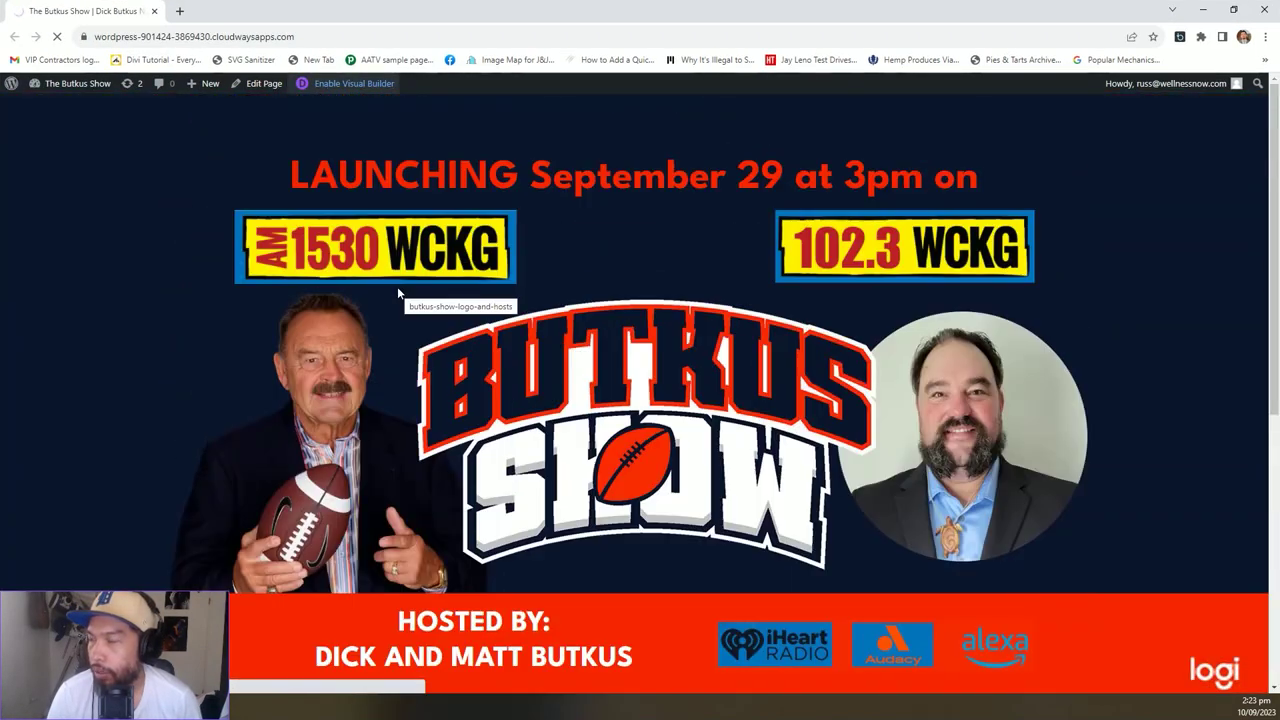
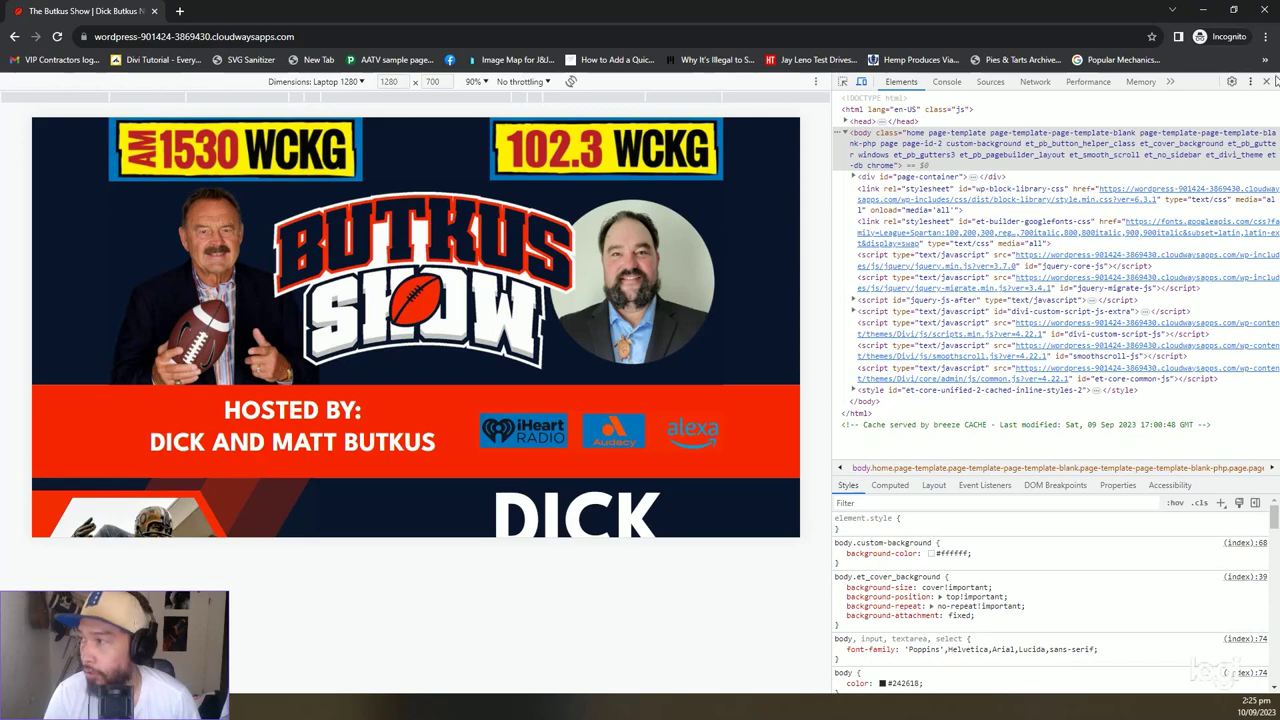
Close the developer tools in the incognito preview and inspect the Dick Butkus Legend section at full width.
{"action": "left_click", "coordinate": [1266, 81]}
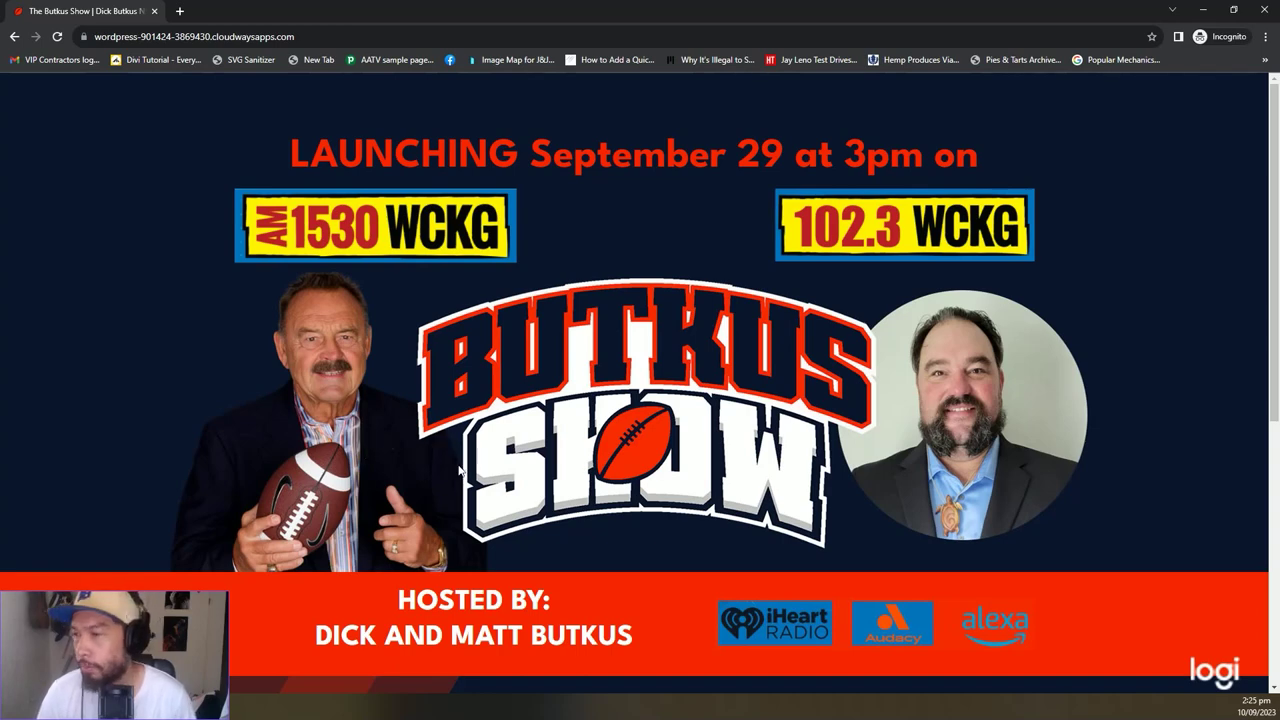
{"action": "scroll", "coordinate": [359, 460], "scroll_direction": "down", "scroll_amount": 5}
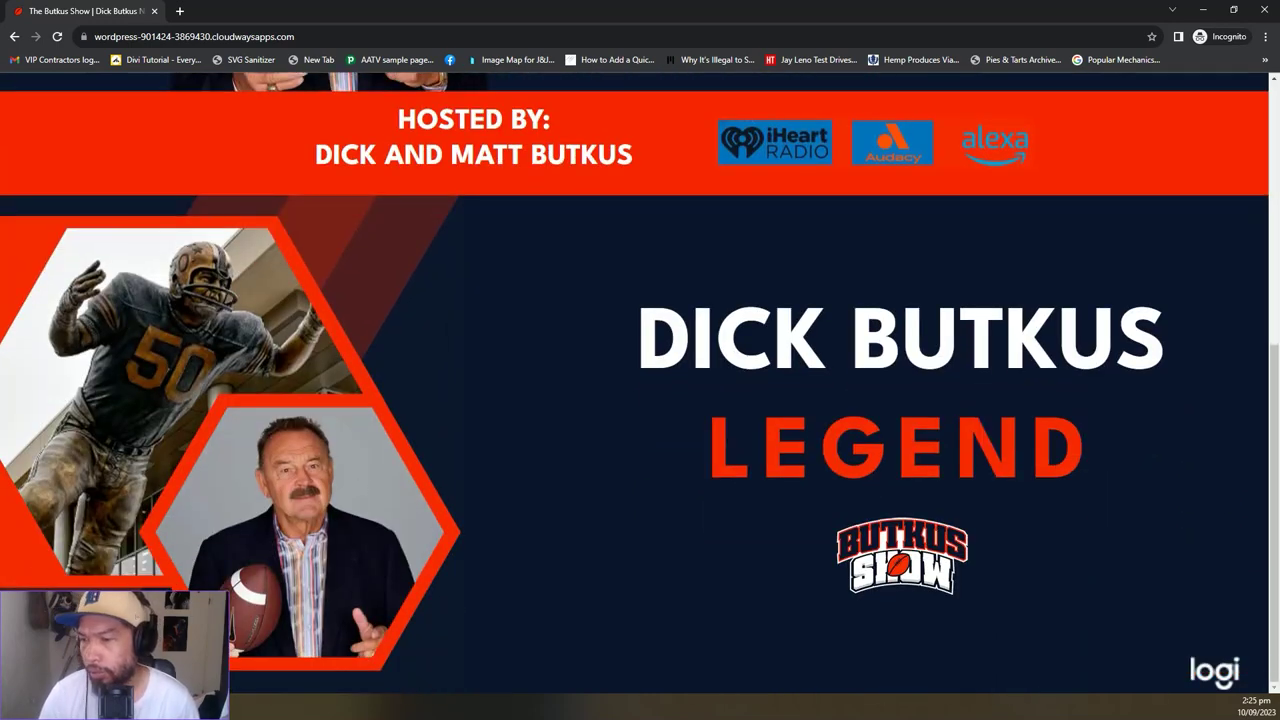
{"action": "left_click", "coordinate": [295, 710]}
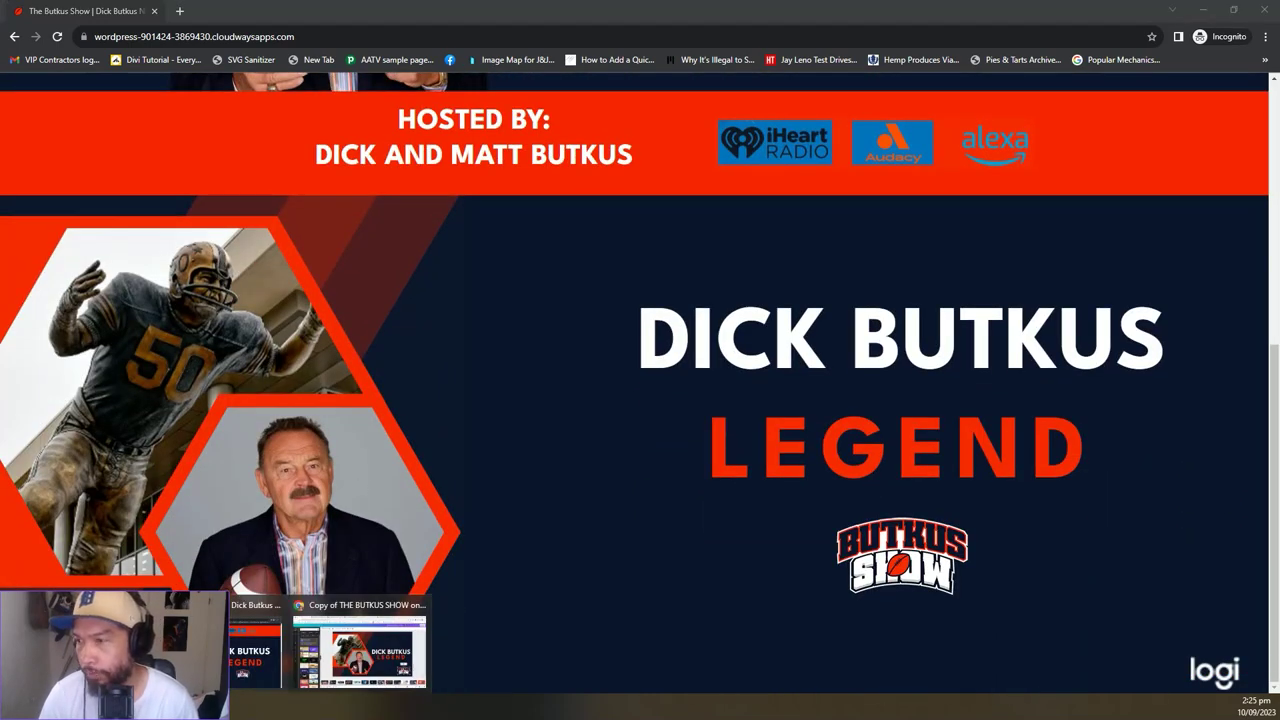
{"action": "left_click", "coordinate": [255, 650]}
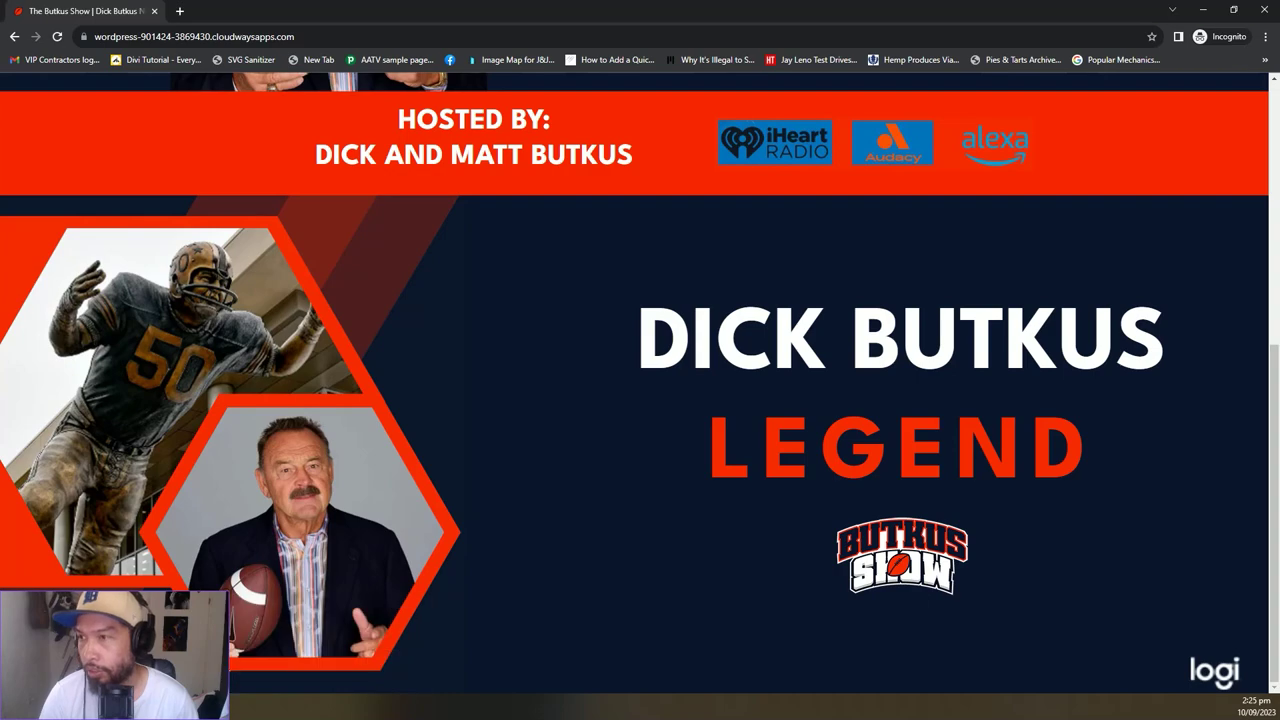
Return to the main browser window, enable the Visual Builder on the Butkus Show homepage, and insert a regular section below the Dick Butkus Legend section.
{"action": "left_click", "coordinate": [295, 710]}
{"action": "left_click", "coordinate": [355, 650]}
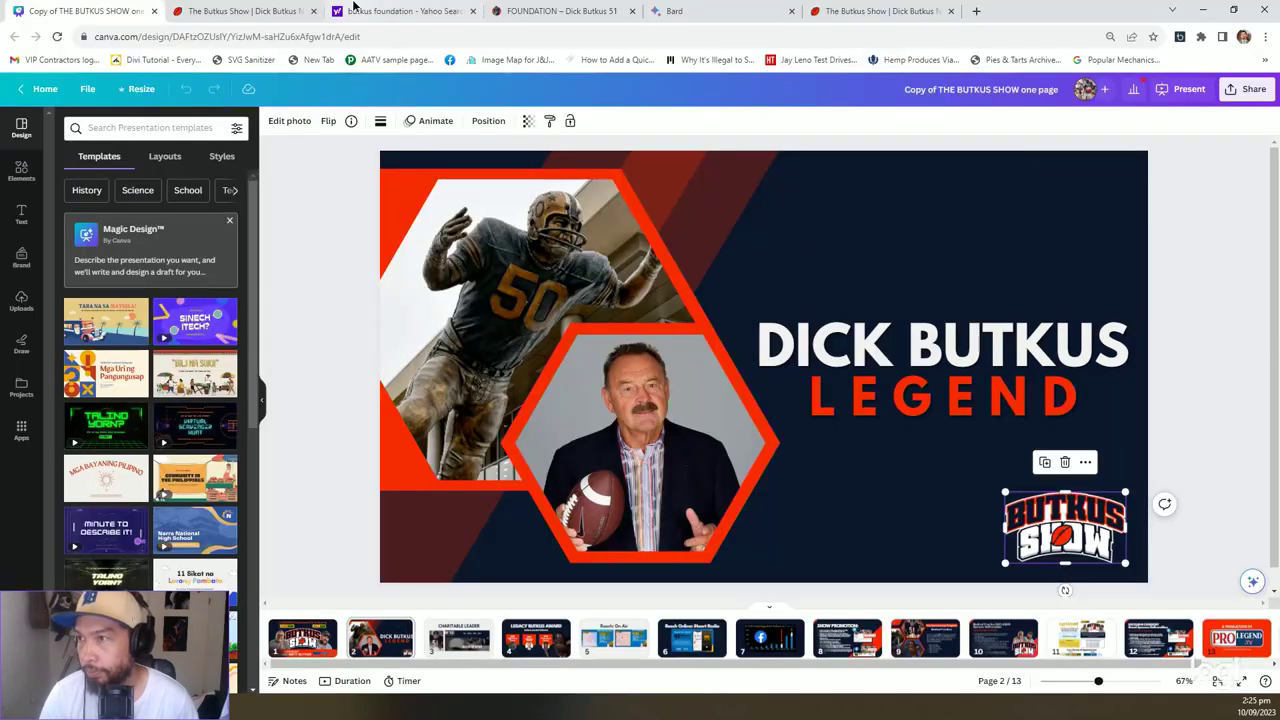
{"action": "left_click", "coordinate": [558, 10]}
{"action": "left_click", "coordinate": [807, 10]}
{"action": "scroll", "coordinate": [586, 479], "scroll_direction": "down", "scroll_amount": 3}
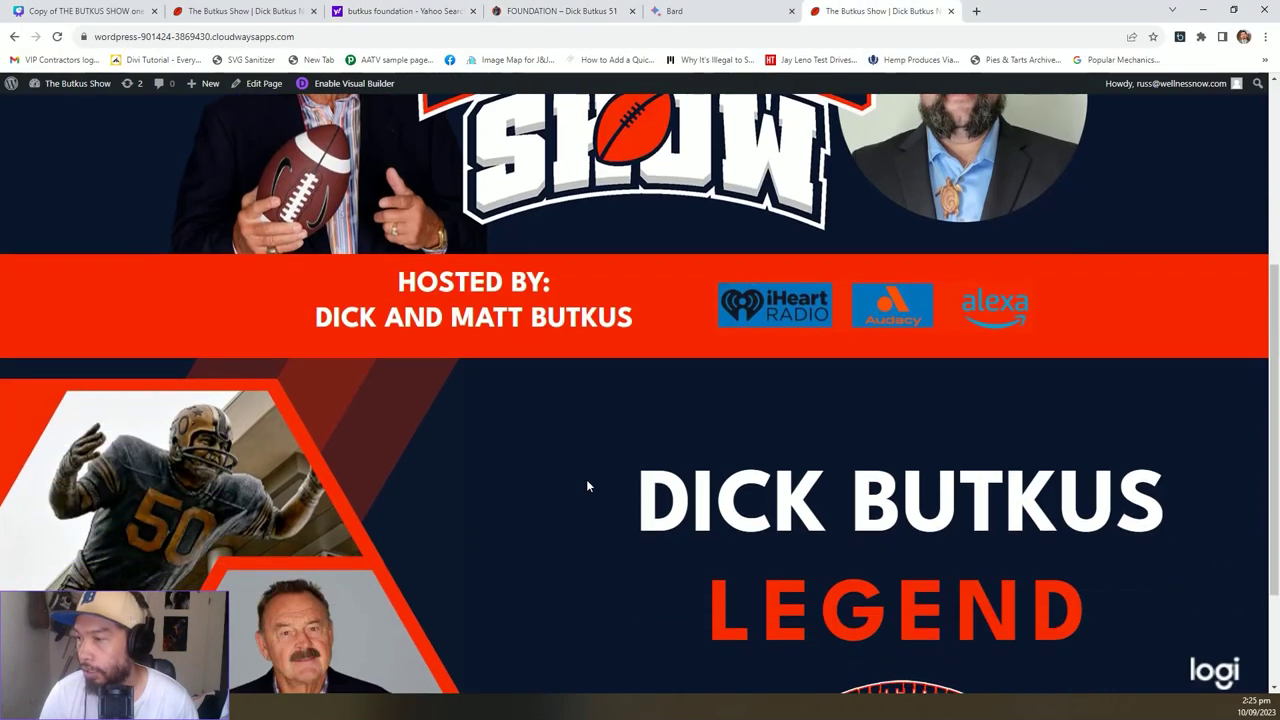
{"action": "left_click", "coordinate": [354, 83]}
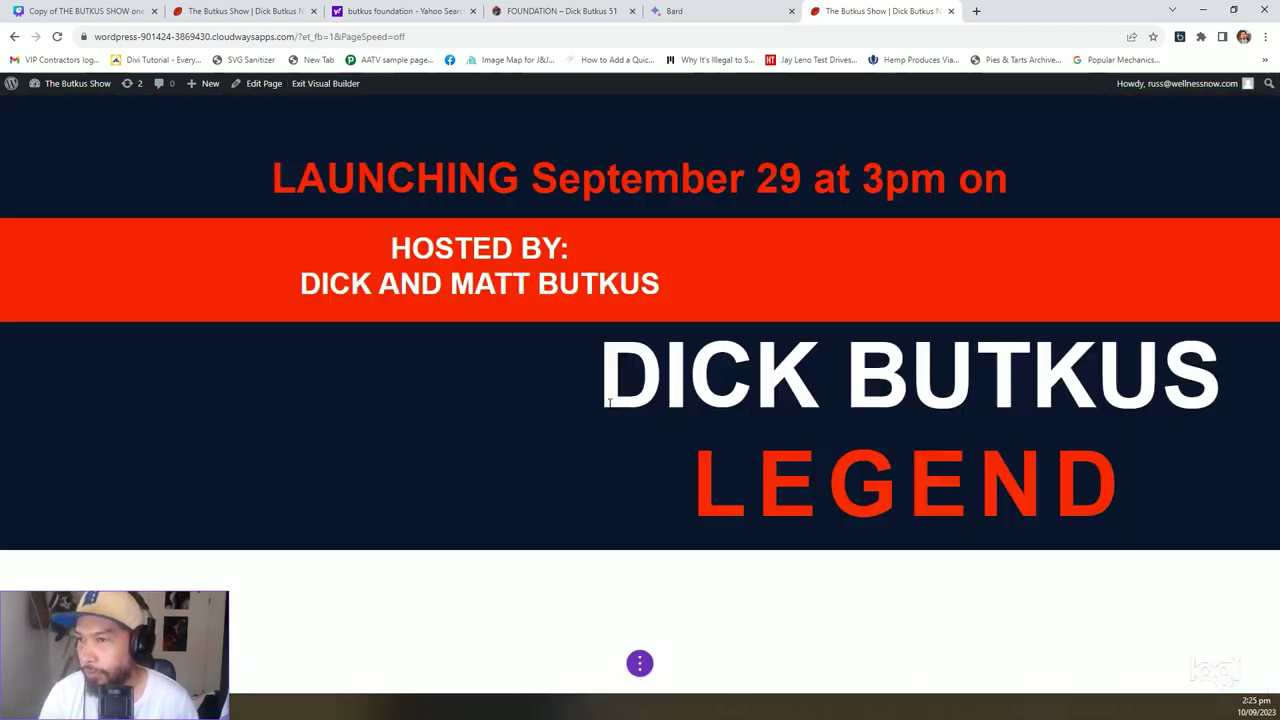
{"action": "scroll", "coordinate": [640, 640], "scroll_direction": "down", "scroll_amount": 5}
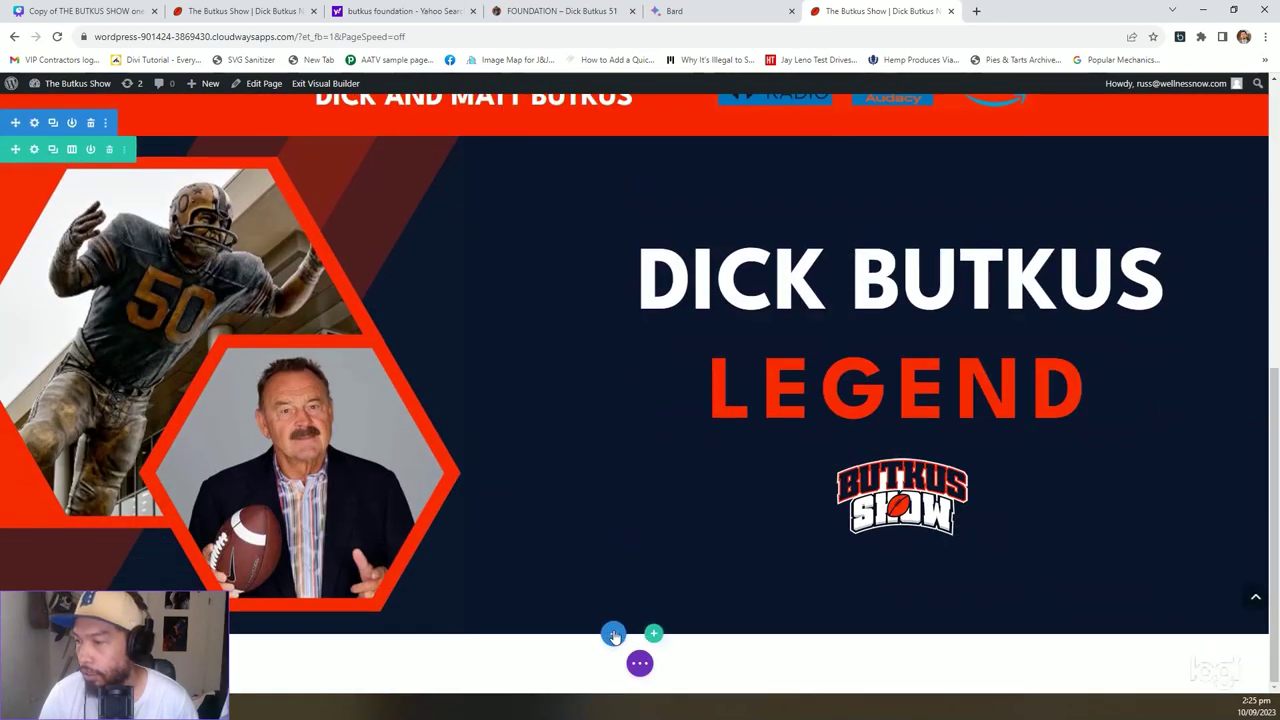
{"action": "left_click", "coordinate": [613, 633]}
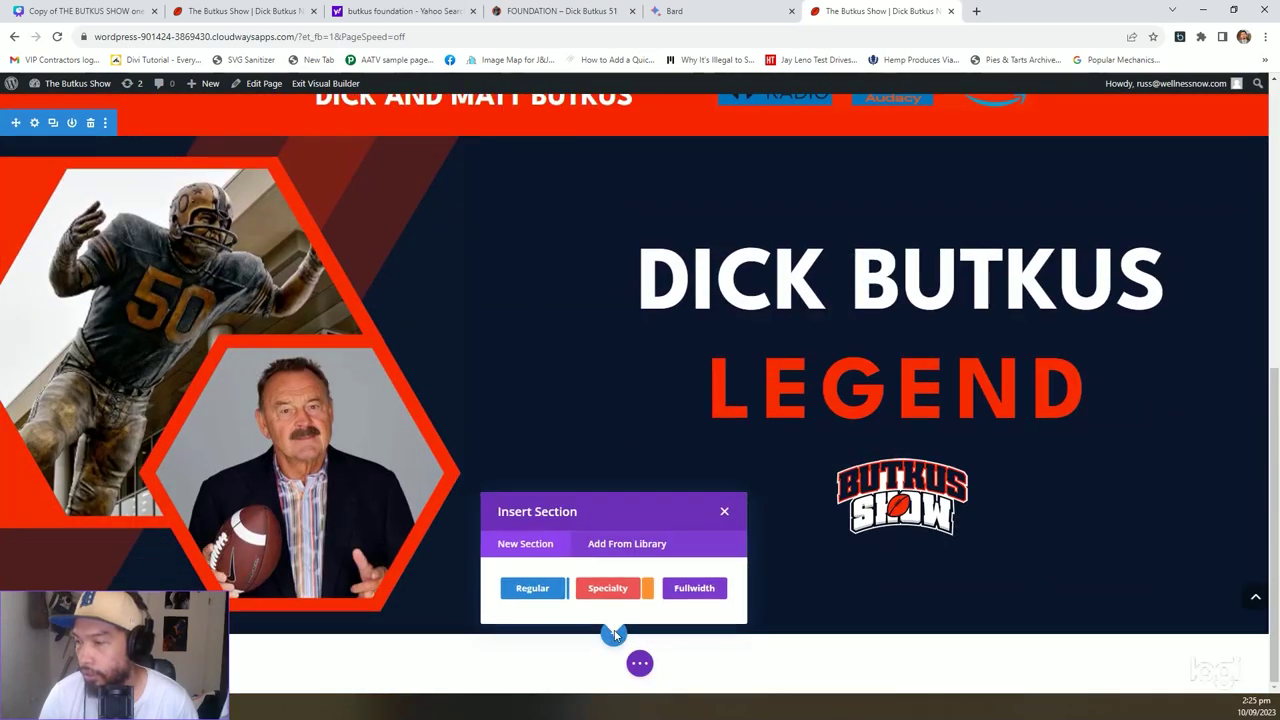
{"action": "left_click", "coordinate": [548, 594]}
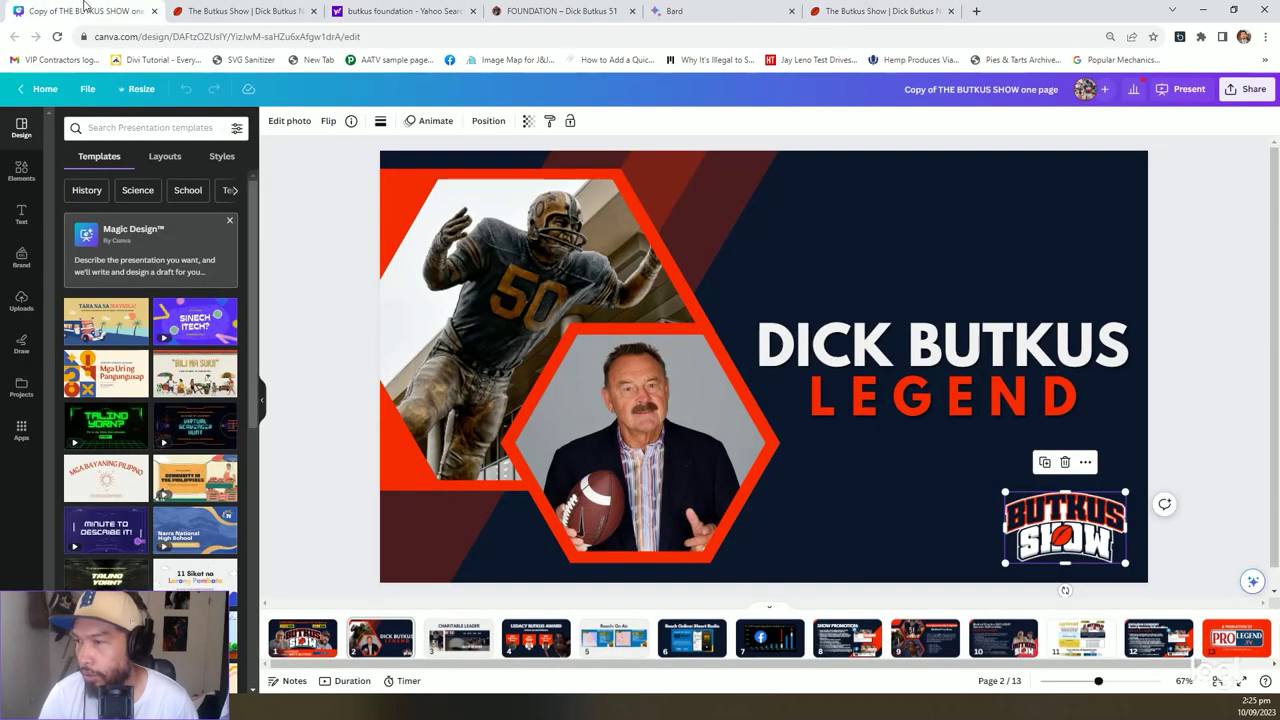
Switch to page 3 of the Canva design and delete the Butkus Foundation website image beside the player photo.
{"action": "left_click", "coordinate": [100, 11]}
{"action": "scroll", "coordinate": [734, 430], "scroll_direction": "down", "scroll_amount": 2}
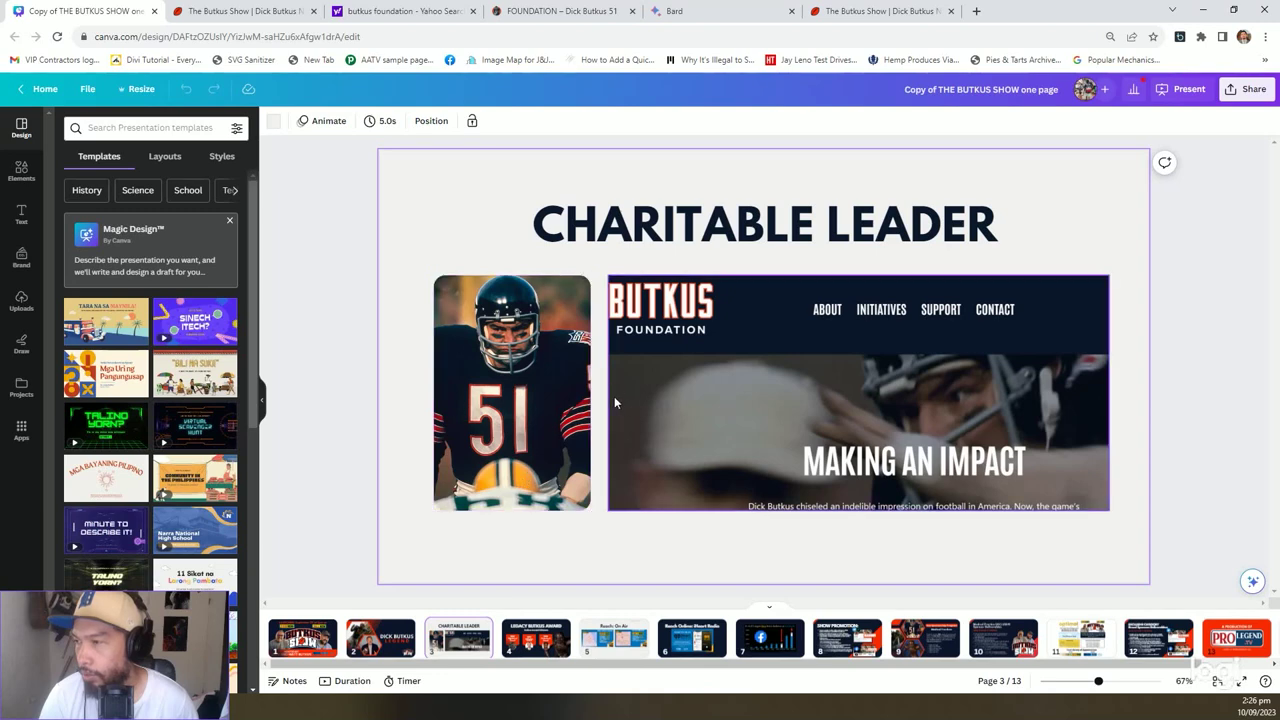
{"action": "left_click", "coordinate": [828, 381]}
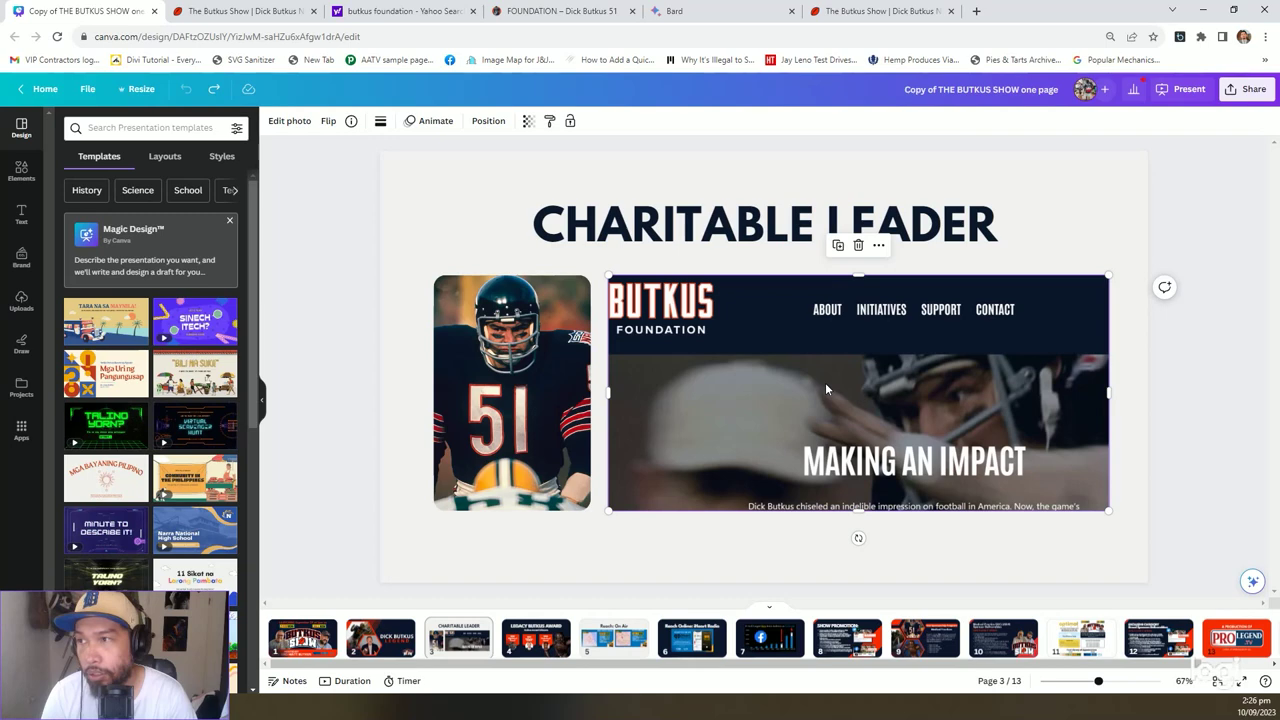
{"action": "key", "text": "Delete"}
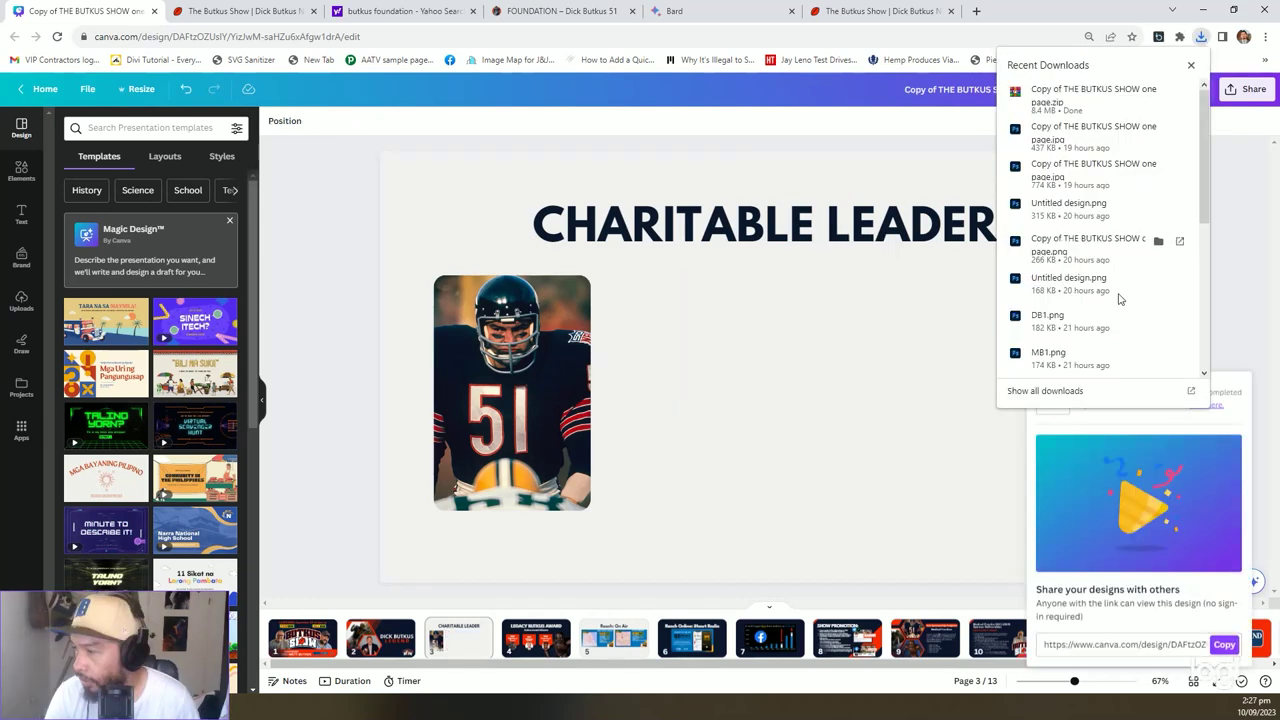
Download only page 3 of the design as a PNG with a transparent background.
{"action": "left_click", "coordinate": [1245, 237]}
{"action": "left_click", "coordinate": [1249, 88]}
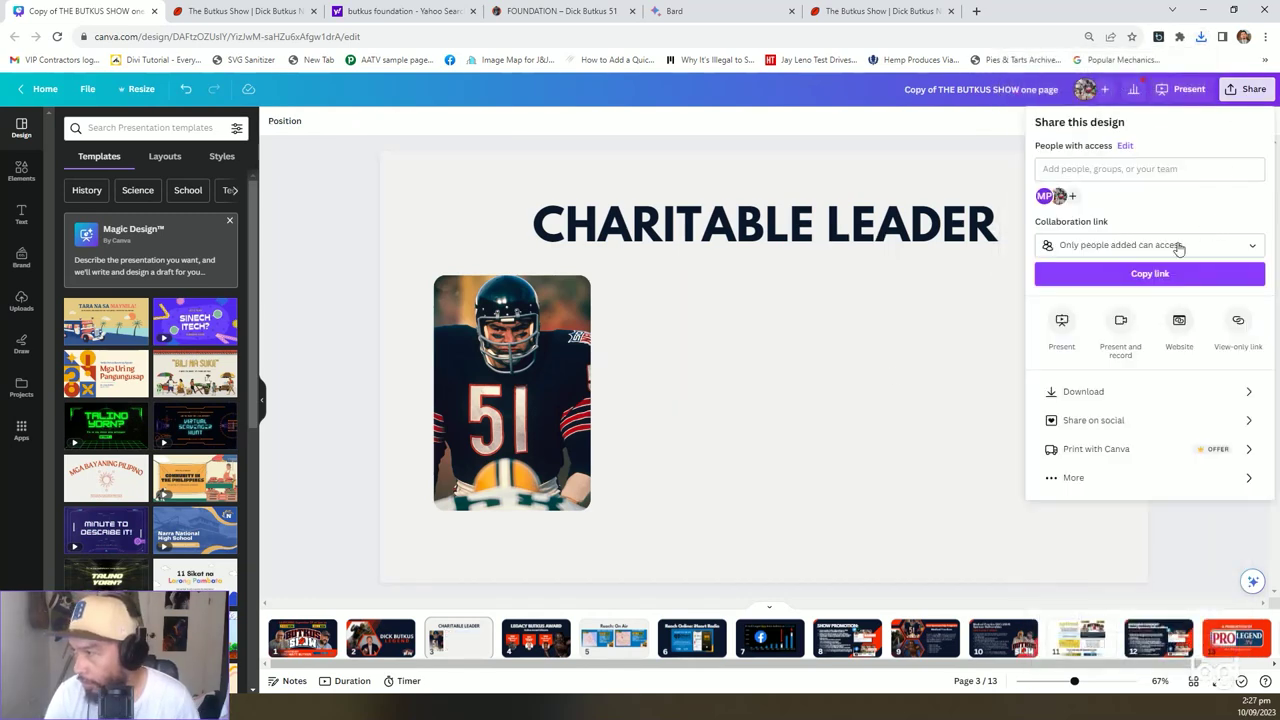
{"action": "left_click", "coordinate": [1108, 392]}
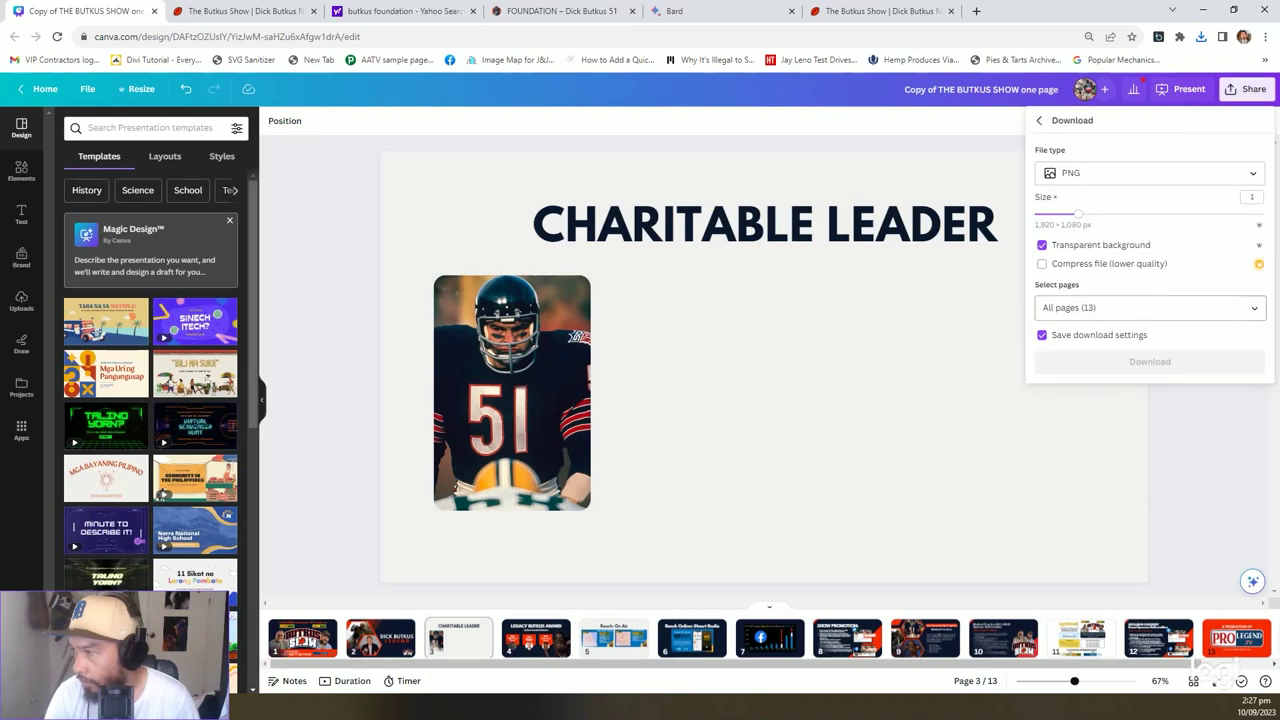
{"action": "left_click", "coordinate": [1150, 307]}
{"action": "left_click", "coordinate": [1242, 342]}
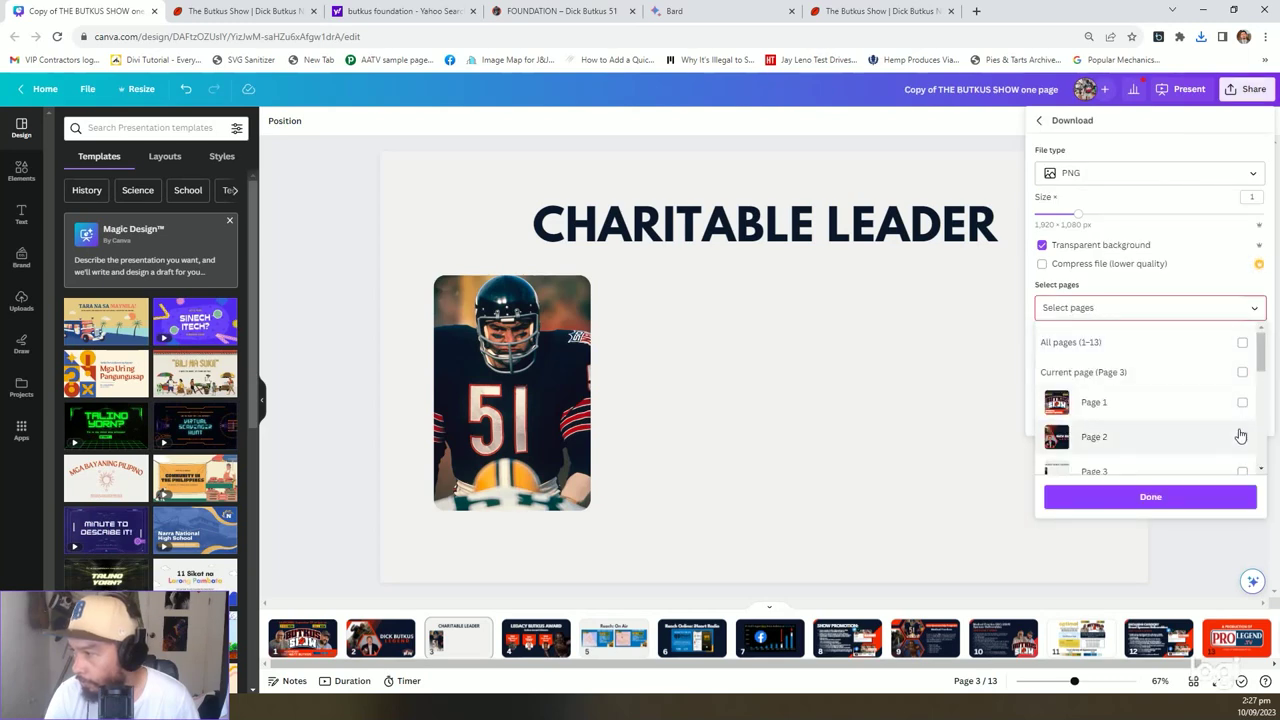
{"action": "scroll", "coordinate": [1240, 436], "scroll_direction": "down", "scroll_amount": 1}
{"action": "left_click", "coordinate": [1242, 404]}
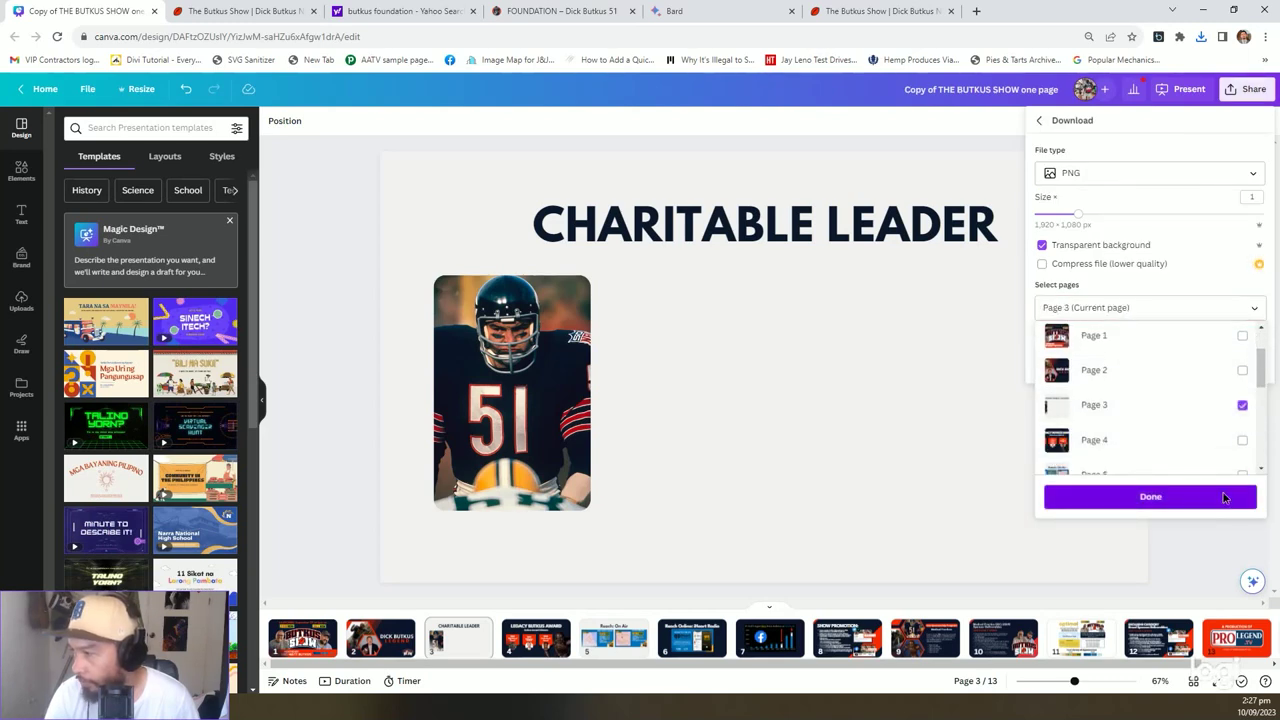
{"action": "left_click", "coordinate": [1222, 497]}
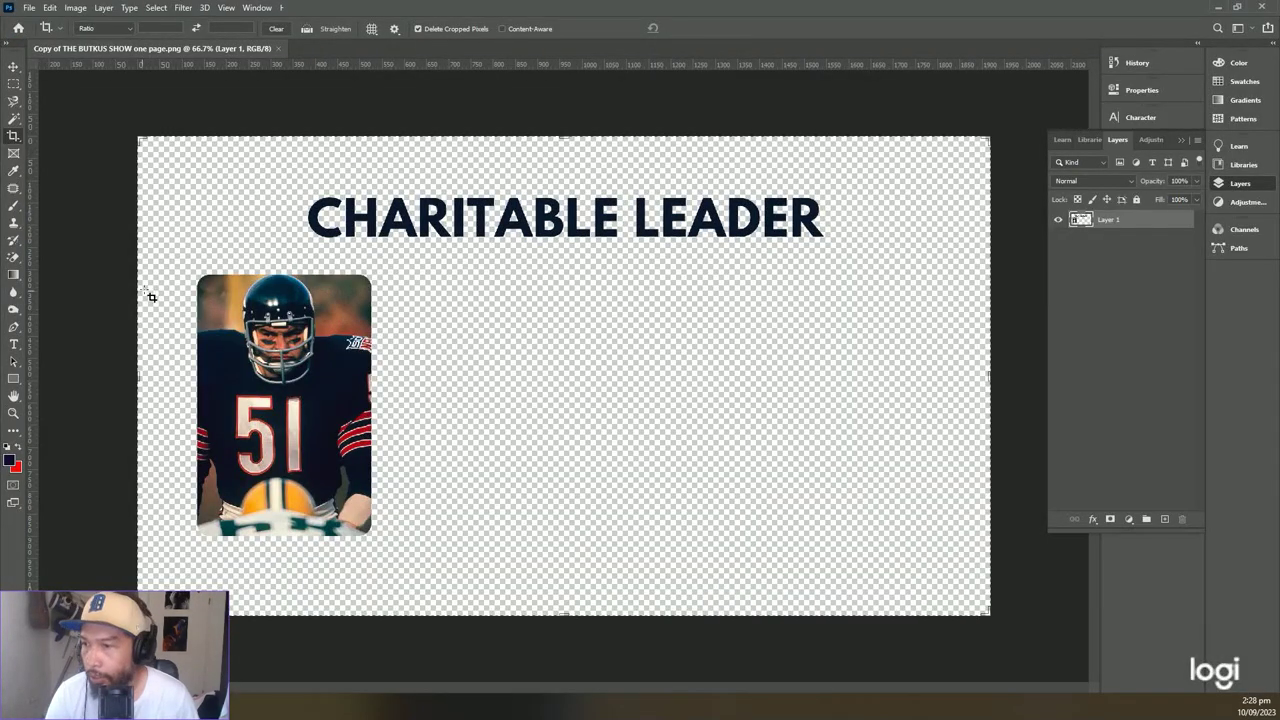
In Photoshop, crop the downloaded page 3 image down to the player photo.
{"action": "left_click_drag", "start_coordinate": [197, 276], "coordinate": [370, 536]}
{"action": "key", "text": "Return"}
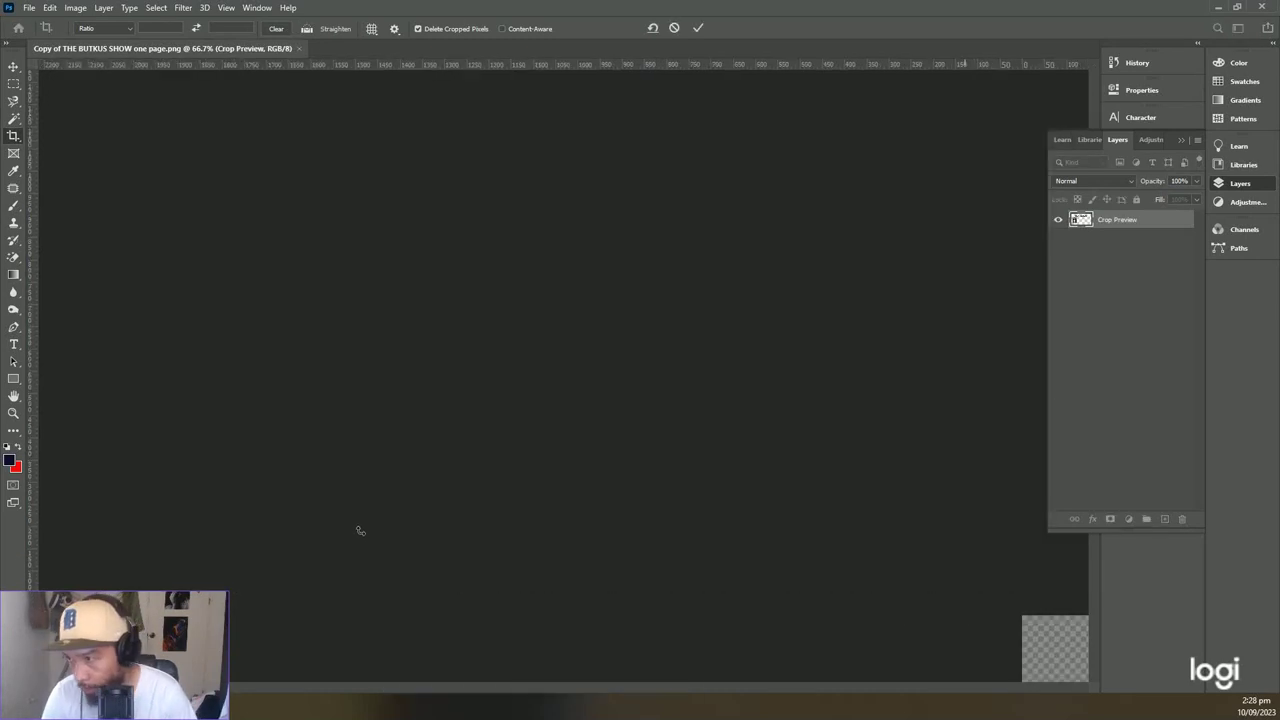
{"action": "left_click", "coordinate": [29, 7]}
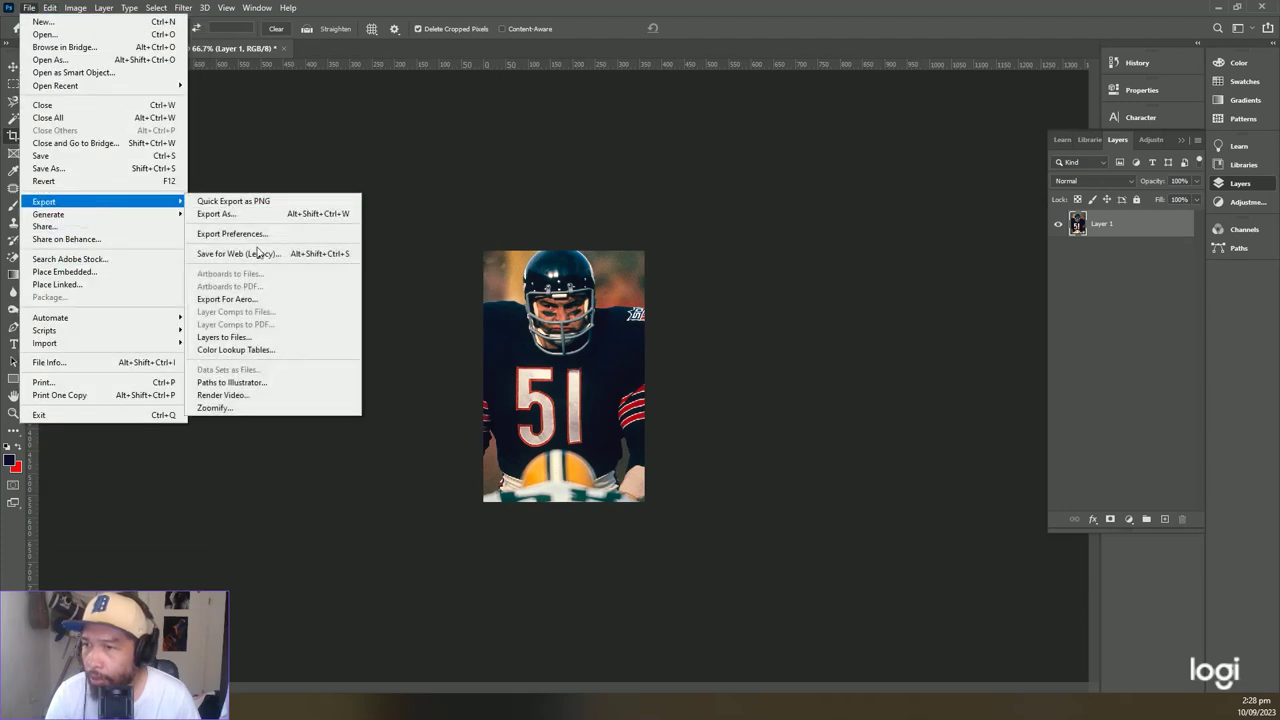
Resize the cropped photo to a resolution of 72 pixels/inch and a width of 400 pixels.
{"action": "mouse_move", "coordinate": [75, 7]}
{"action": "left_click", "coordinate": [84, 106]}
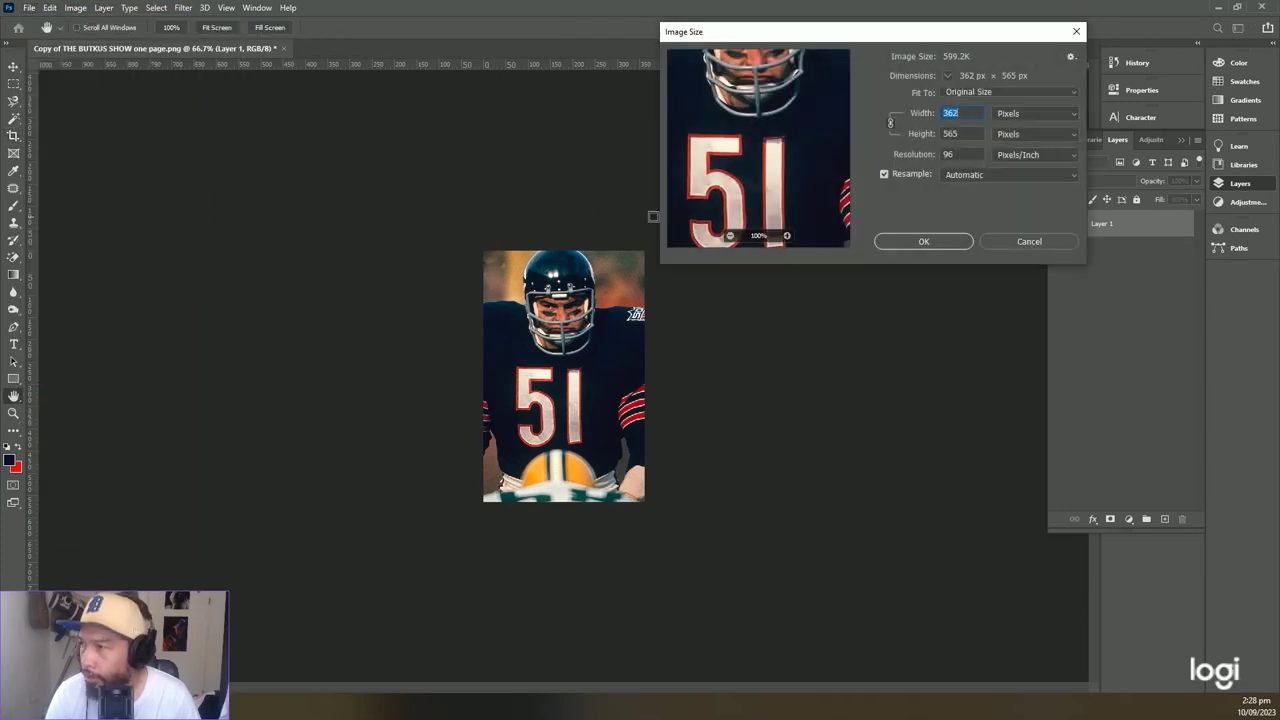
{"action": "double_click", "coordinate": [964, 153]}
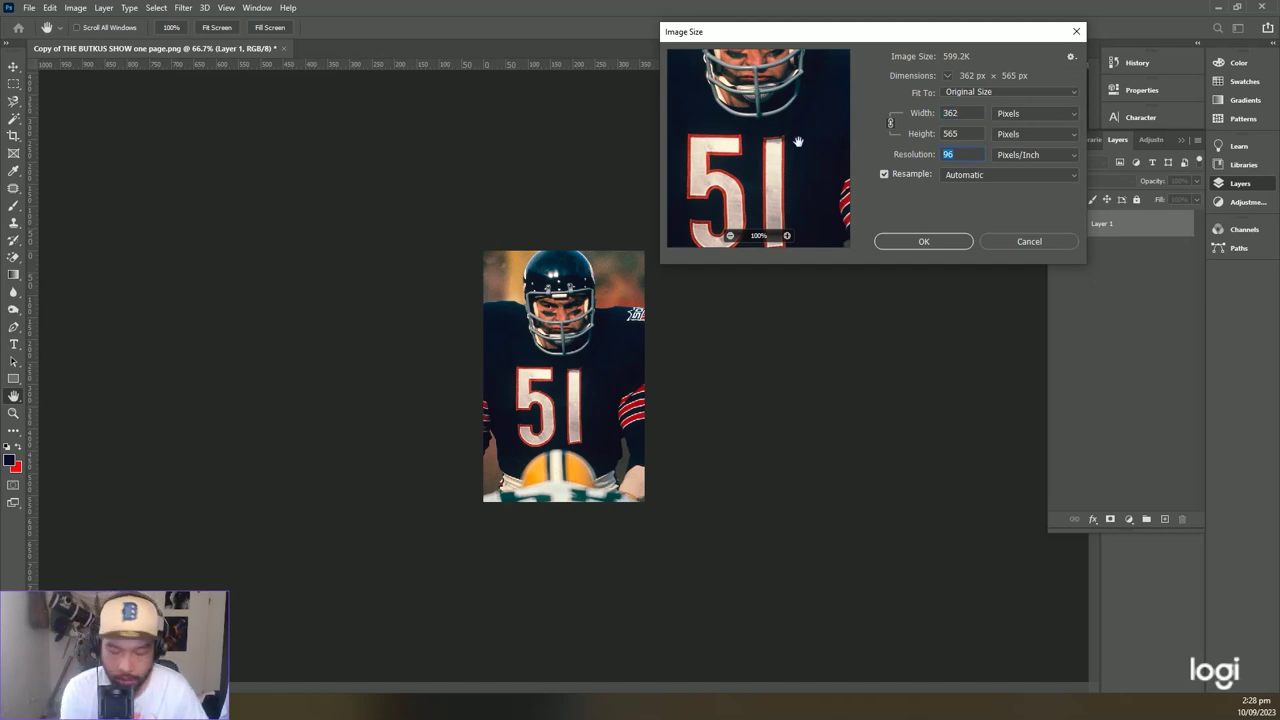
{"action": "type", "text": "72"}
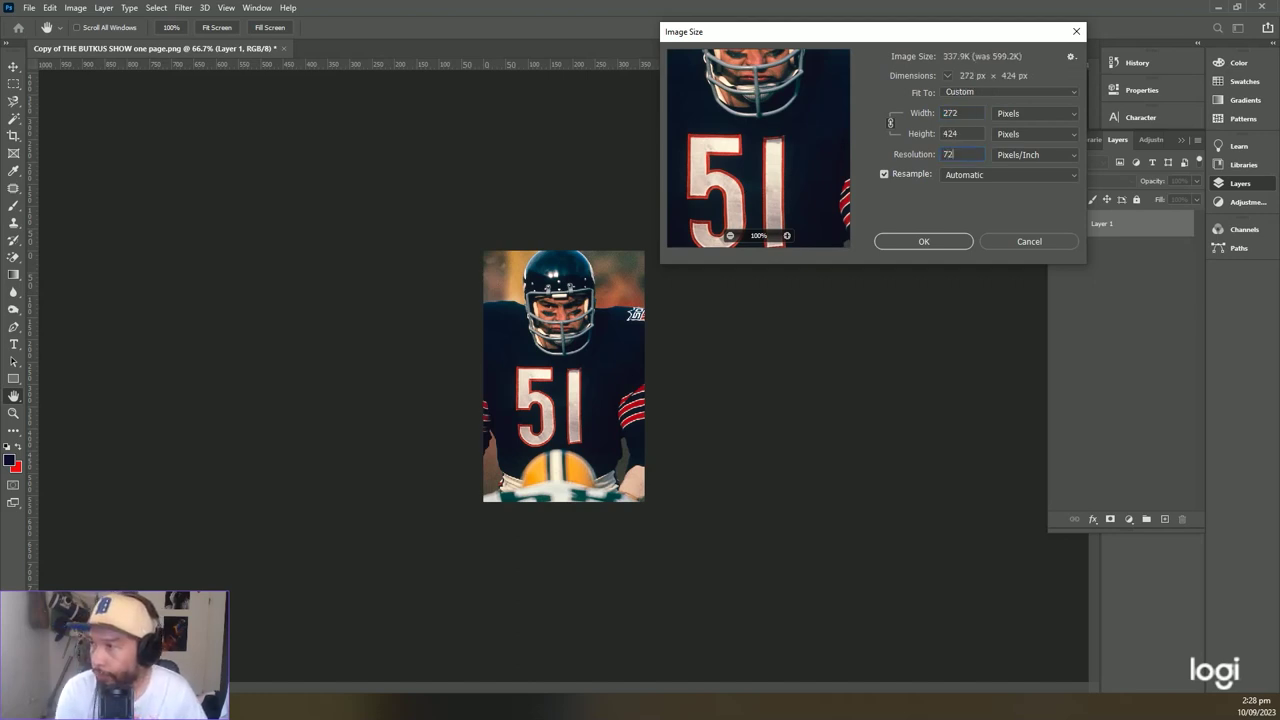
{"action": "key", "text": "Tab"}
{"action": "type", "text": "300"}
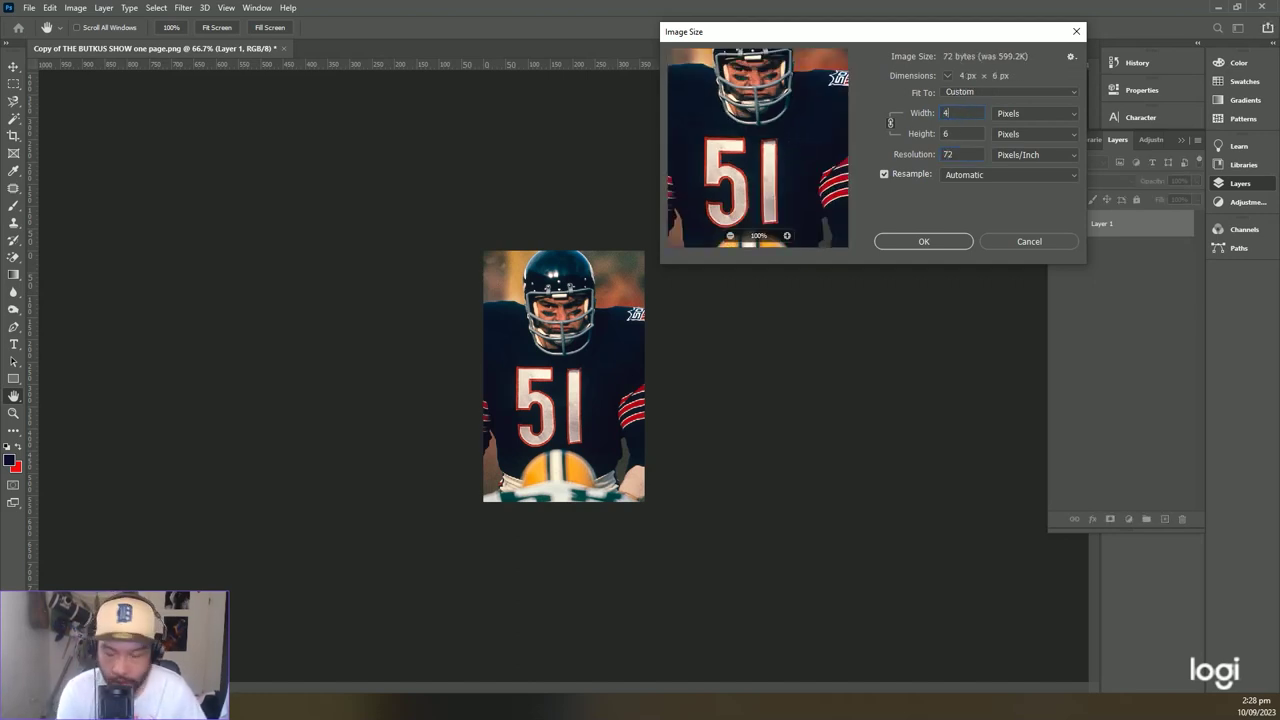
{"action": "key", "text": "Return"}
{"action": "key", "text": "c"}
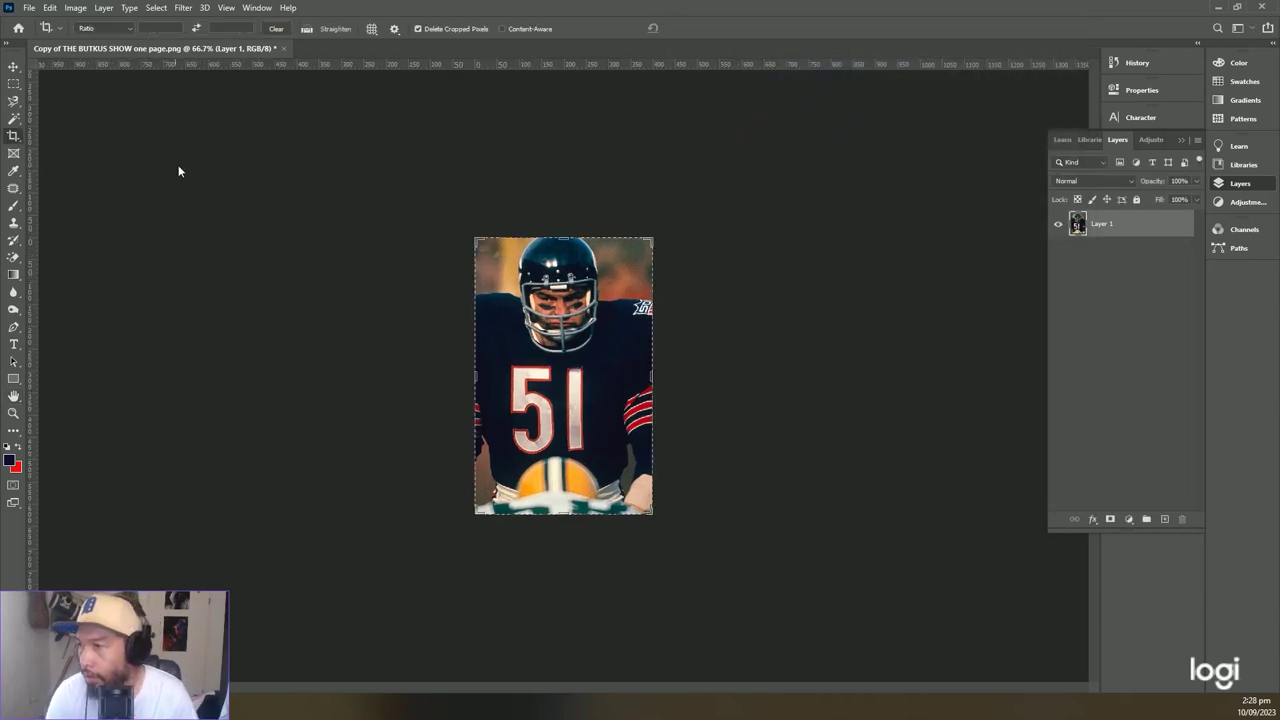
Export the photo for web as a Maximum quality JPEG named "Dick Butkus in uniform" in Downloads, and check the saved file.
{"action": "left_click", "coordinate": [29, 7]}
{"action": "mouse_move", "coordinate": [60, 202]}
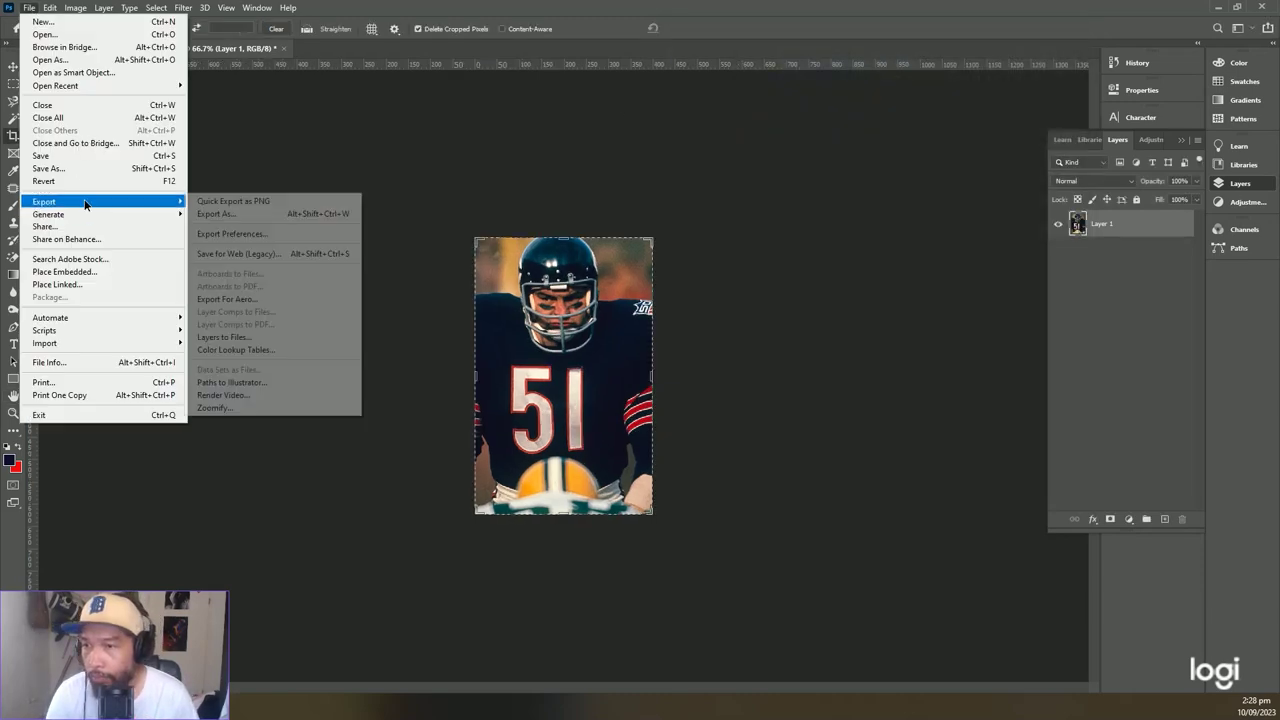
{"action": "left_click", "coordinate": [270, 251]}
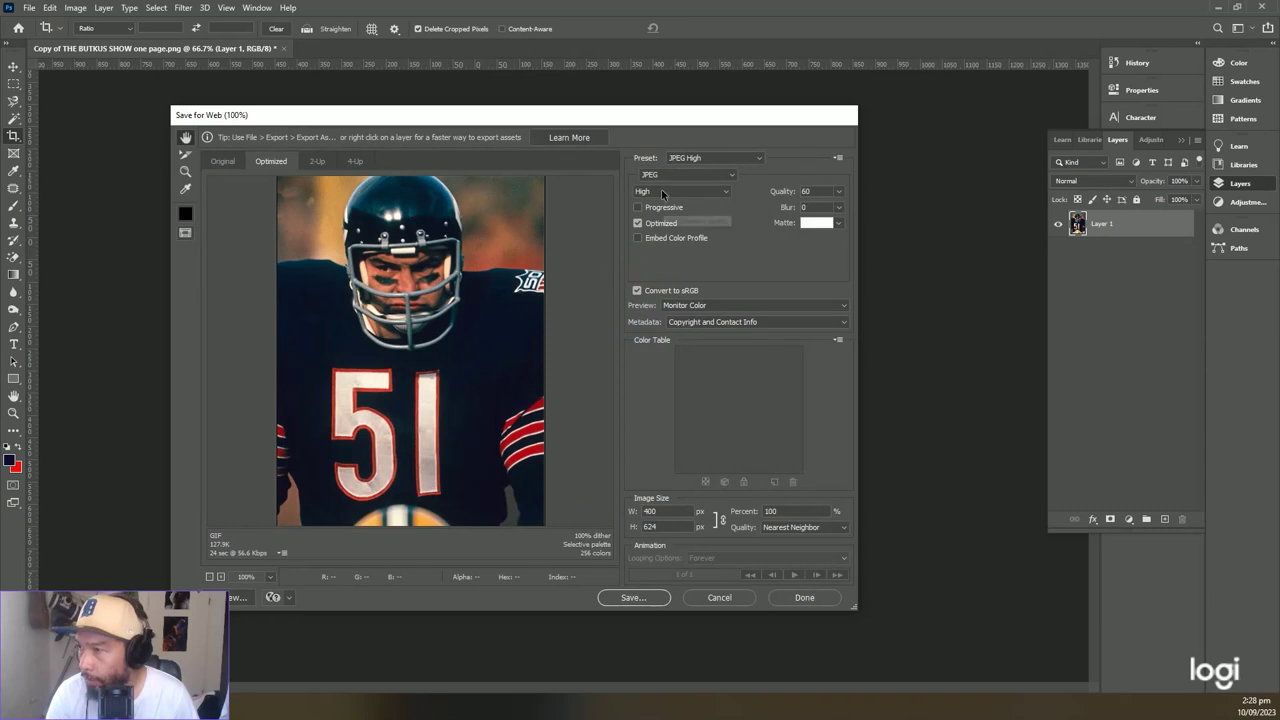
{"action": "left_click", "coordinate": [661, 189]}
{"action": "left_click", "coordinate": [668, 244]}
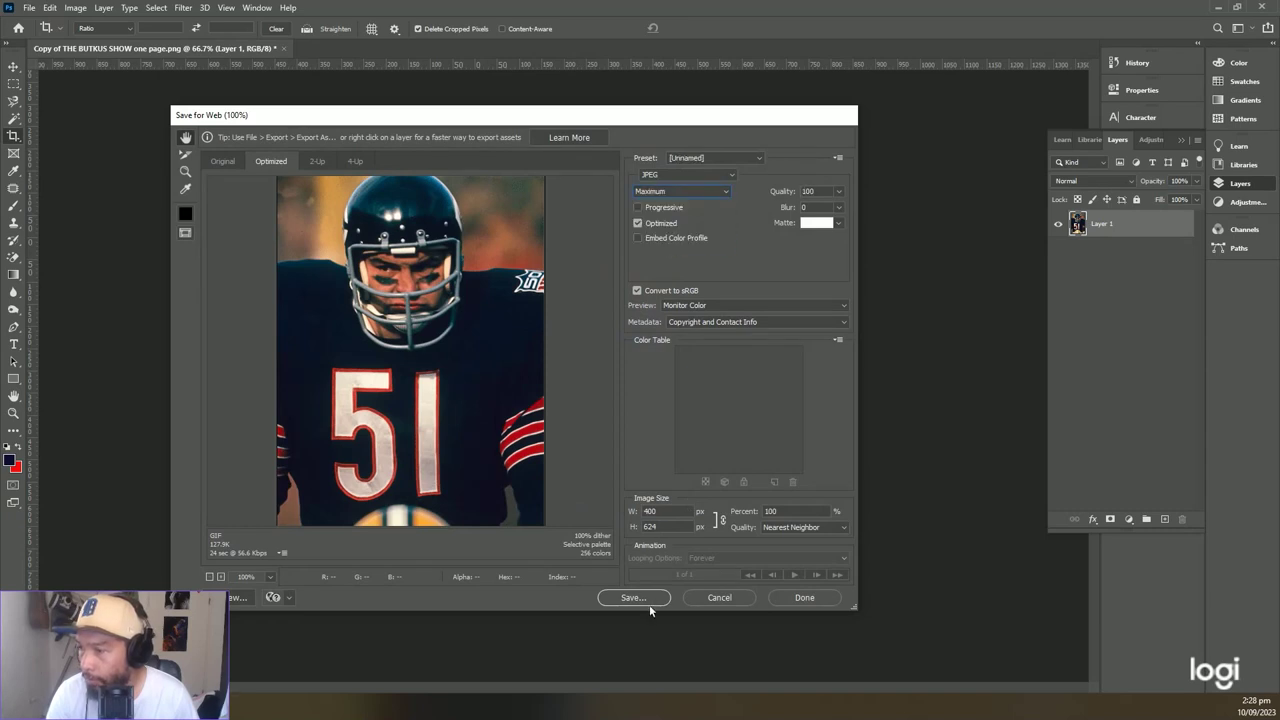
{"action": "left_click", "coordinate": [649, 602]}
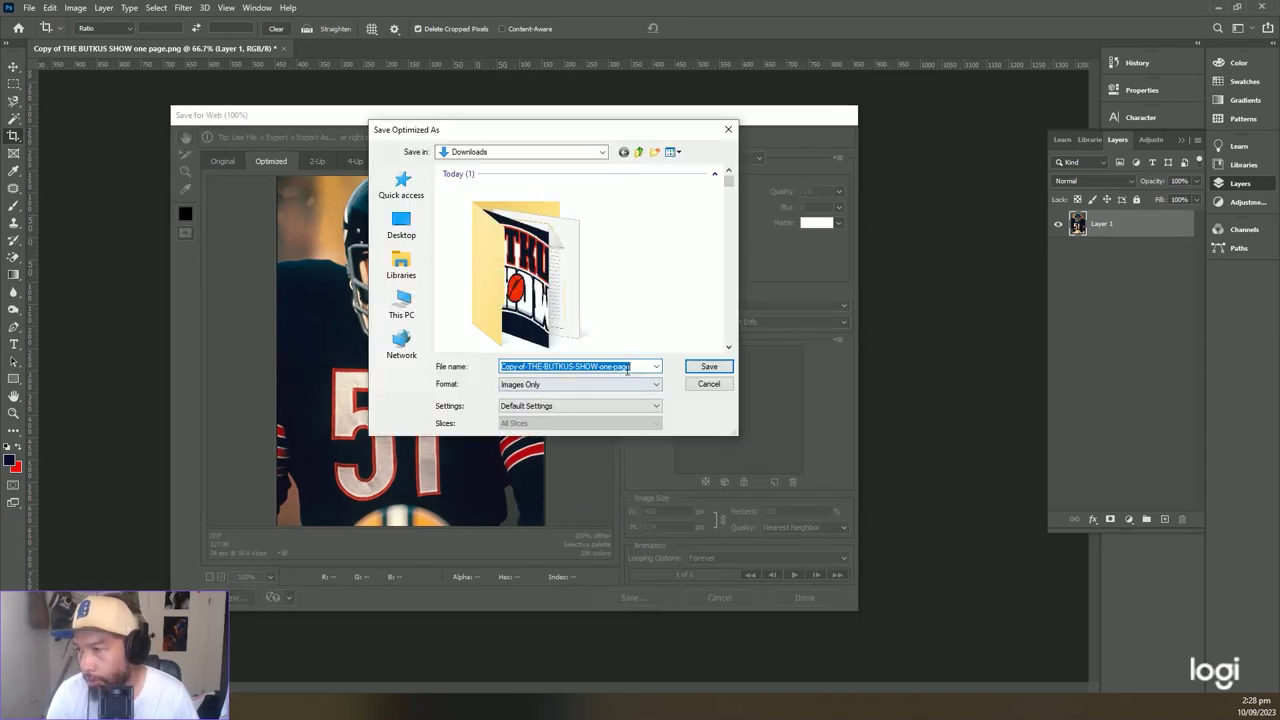
{"action": "type", "text": "Dick Butkus in"}
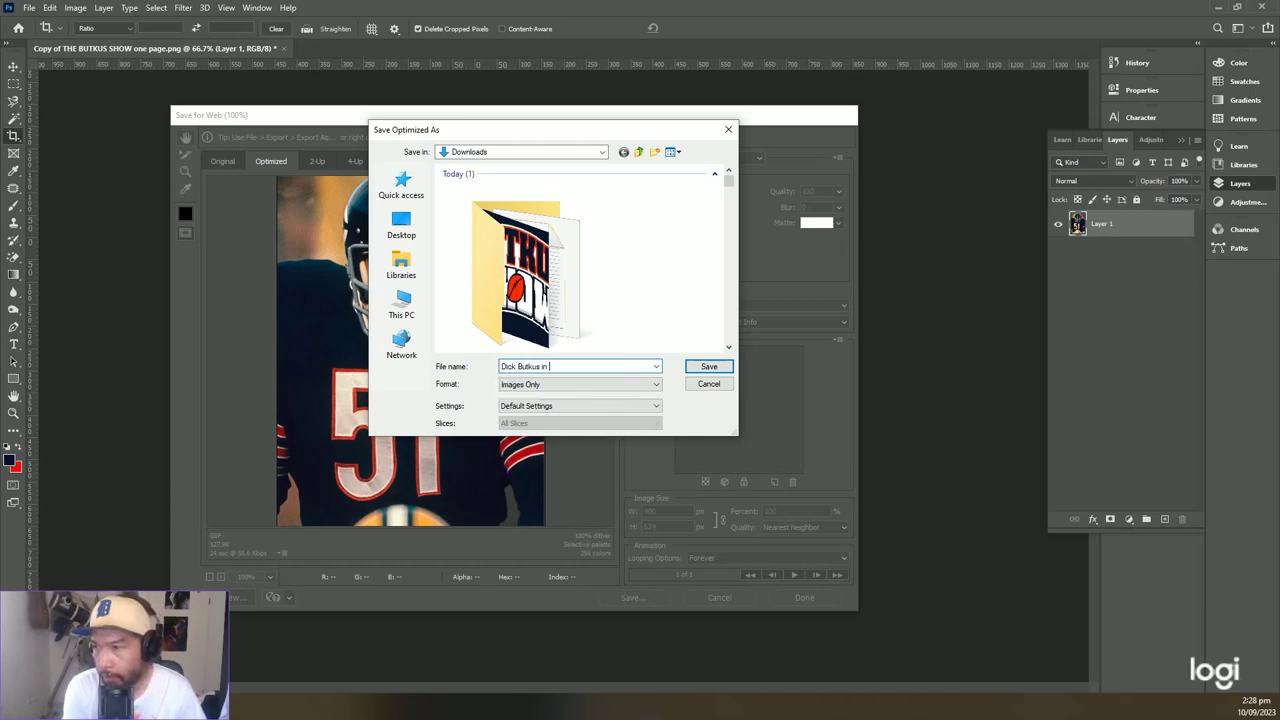
{"action": "type", "text": " unifor"}
{"action": "key", "text": "Return"}
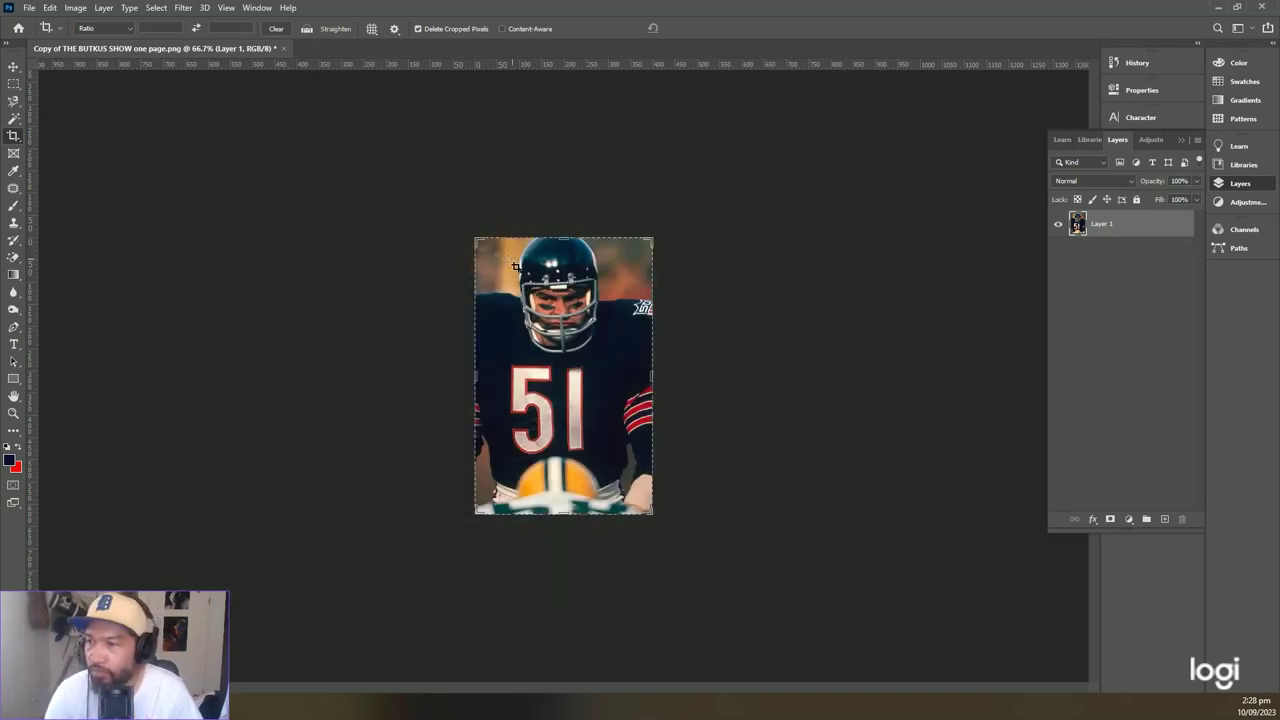
{"action": "key", "text": "alt+Tab"}
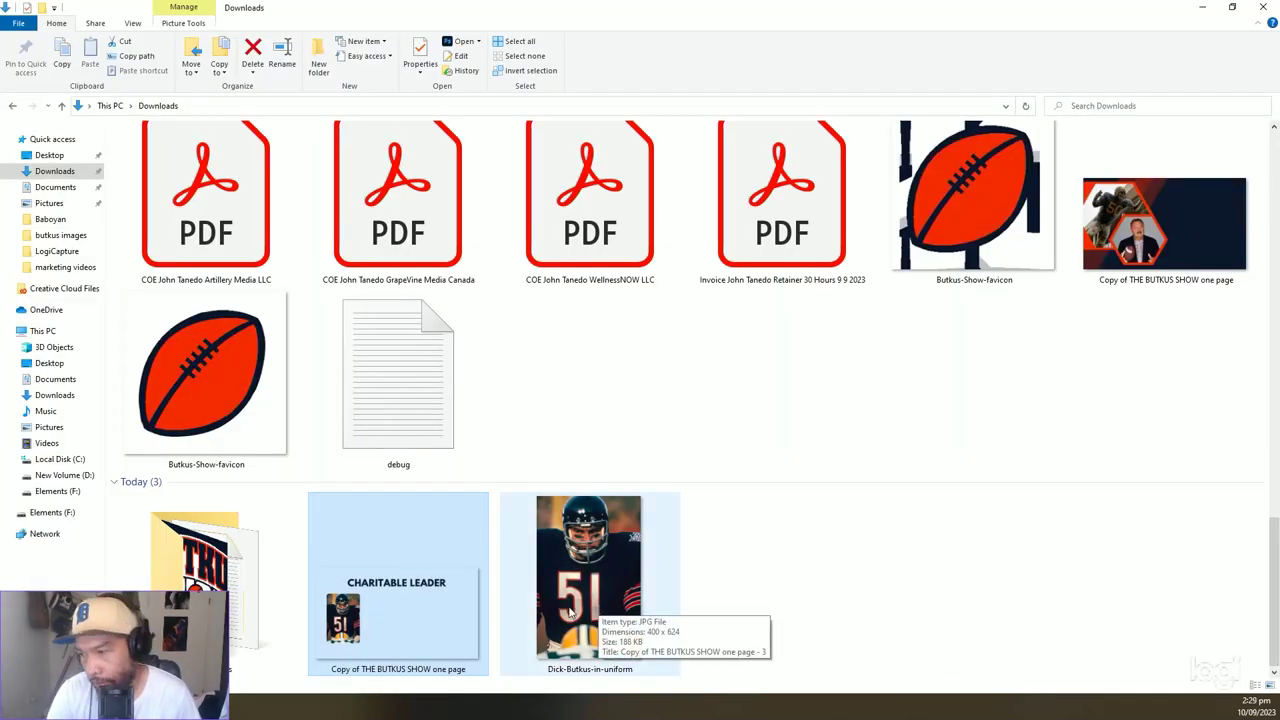
Export the photo for web again as a High quality JPEG, replacing Dick-Butkus-in-uniform.jpg.
{"action": "key", "text": "alt+Tab"}
{"action": "left_click", "coordinate": [29, 7]}
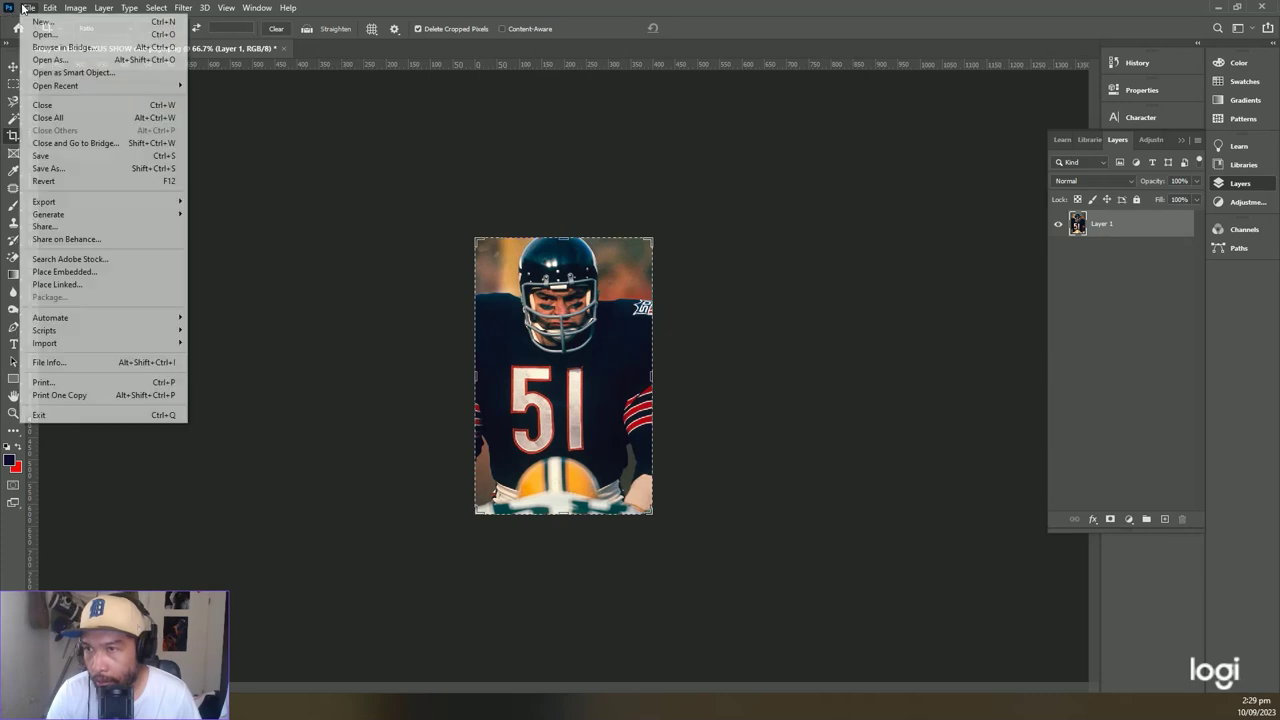
{"action": "mouse_move", "coordinate": [120, 205]}
{"action": "left_click", "coordinate": [245, 253]}
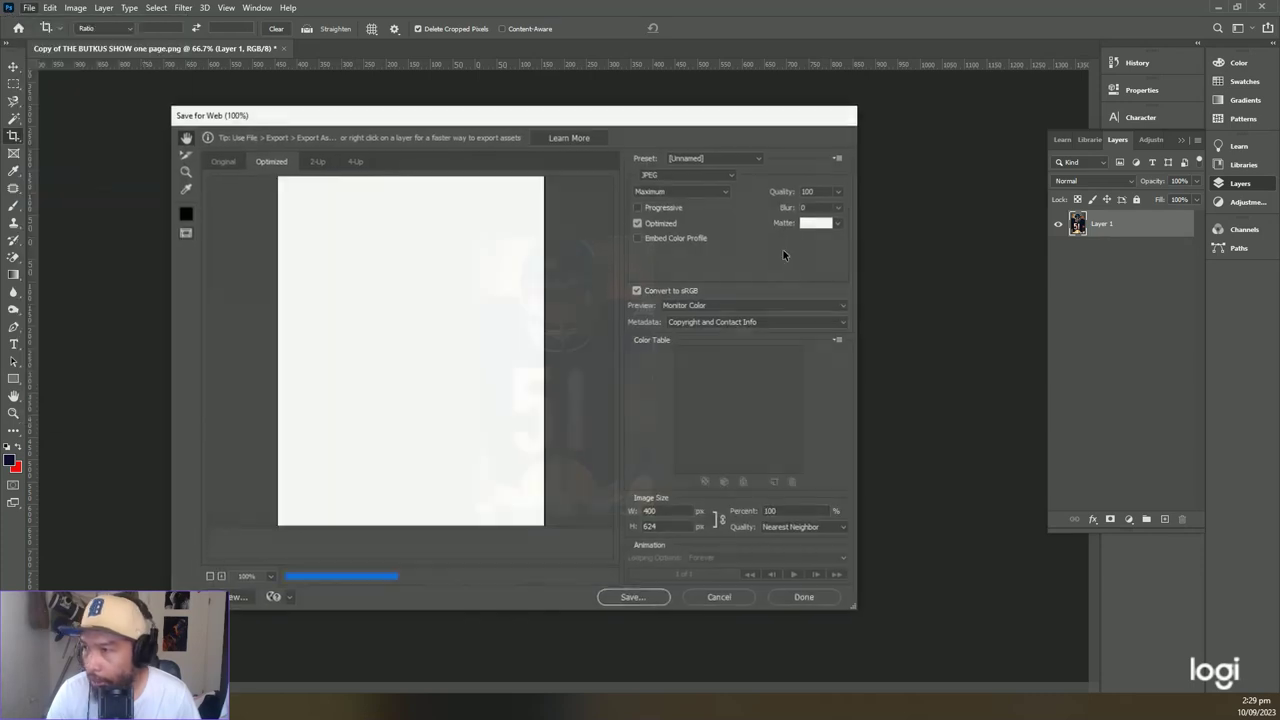
{"action": "left_click", "coordinate": [681, 191]}
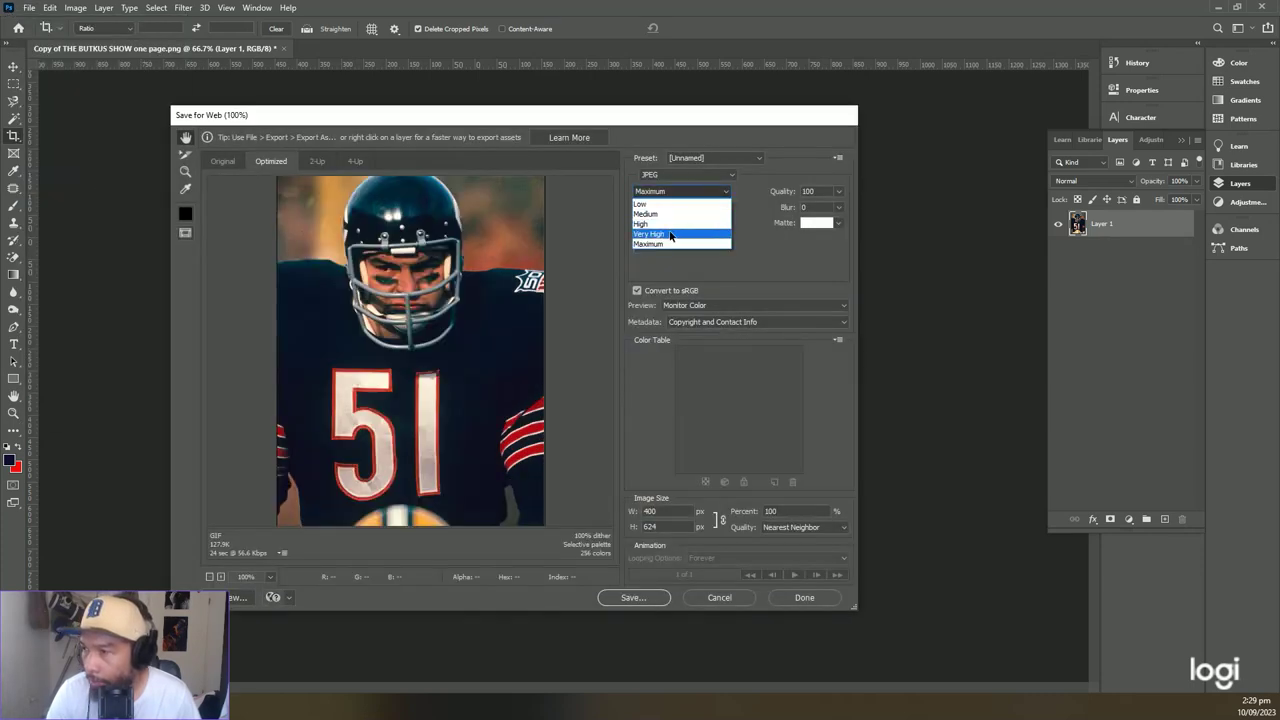
{"action": "left_click", "coordinate": [668, 223]}
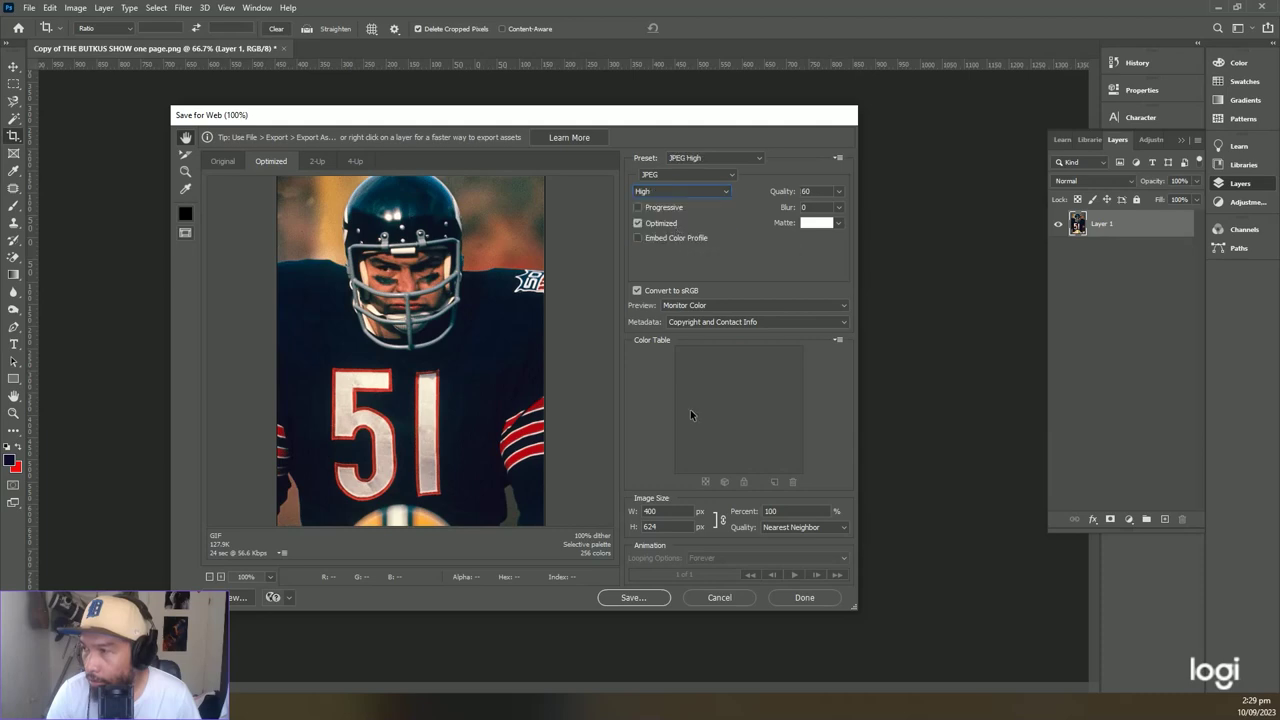
{"action": "left_click", "coordinate": [632, 597]}
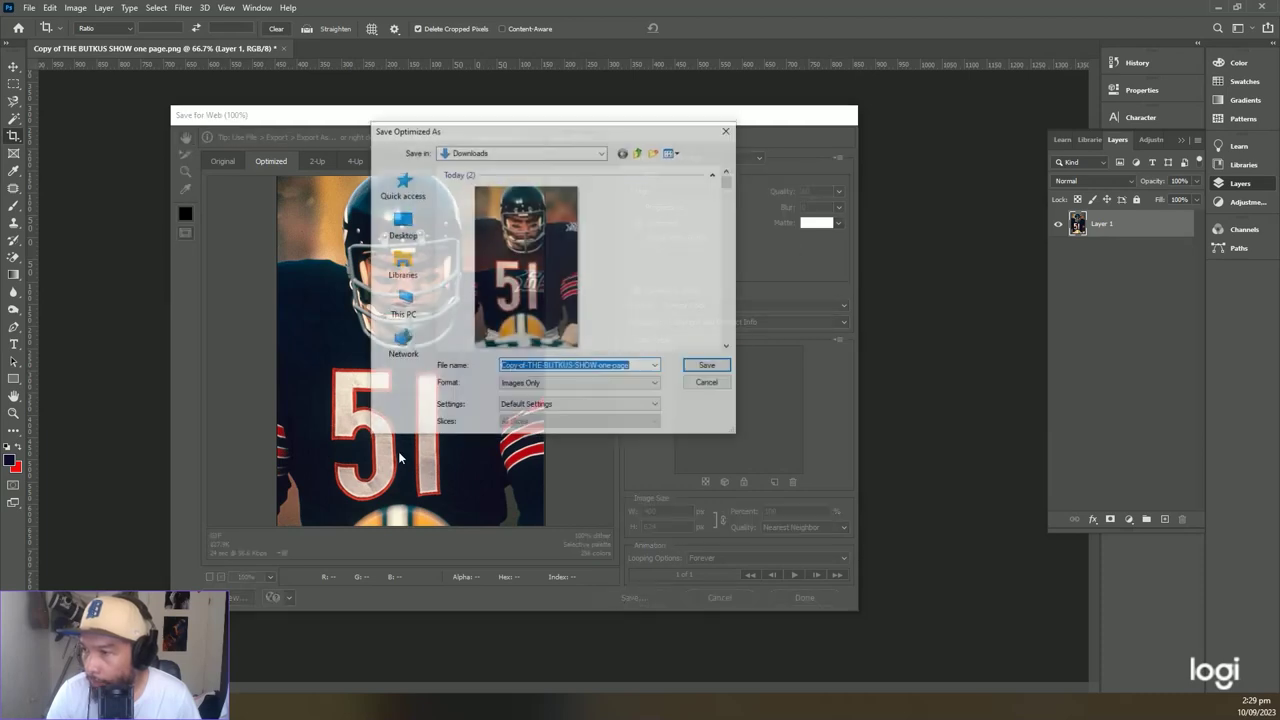
{"action": "left_click", "coordinate": [565, 291]}
{"action": "key", "text": "Return"}
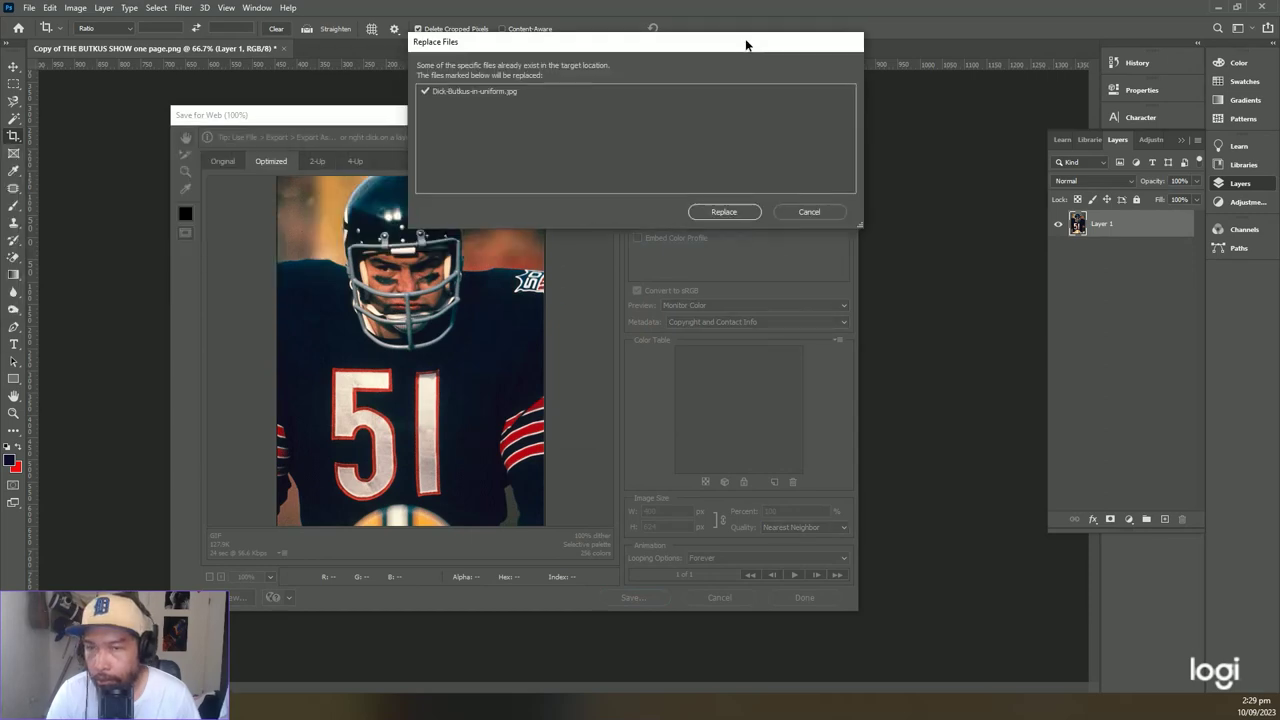
{"action": "left_click", "coordinate": [722, 212]}
Refresh the Downloads folder and check the file size of the re-exported Dick-Butkus-in-uniform image.
{"action": "key", "text": "alt+Tab"}
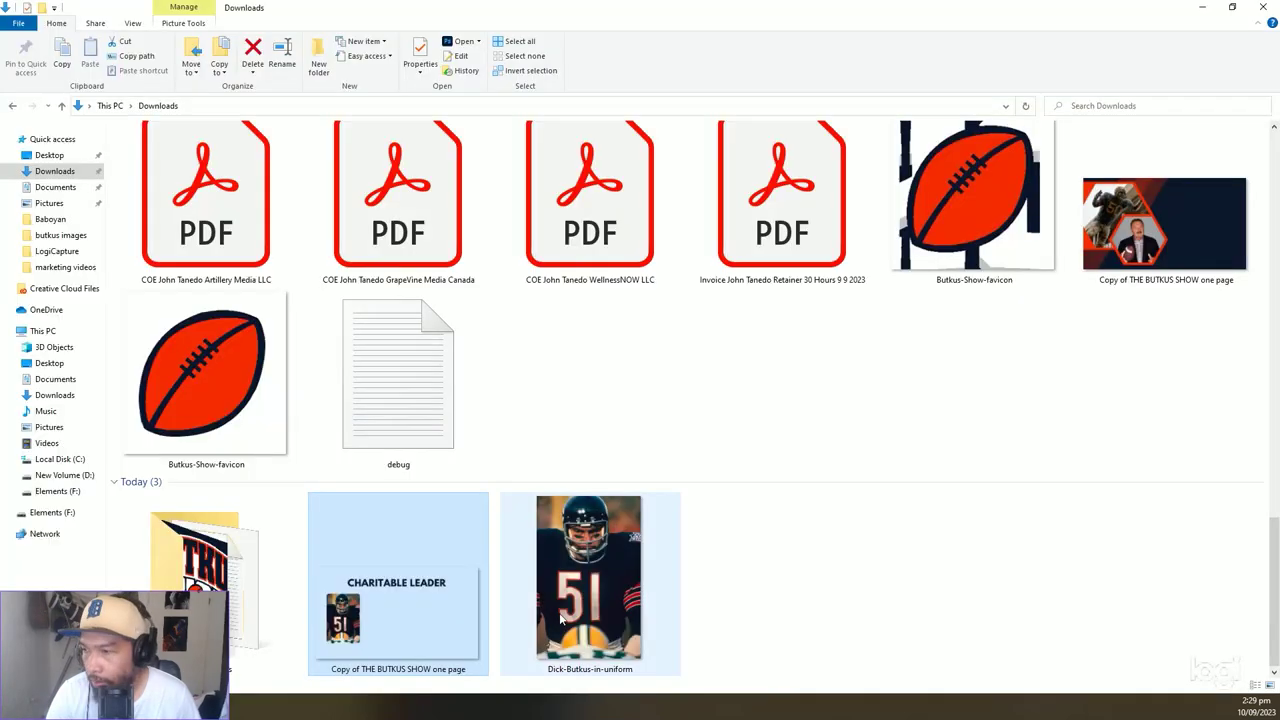
{"action": "left_click", "coordinate": [829, 560]}
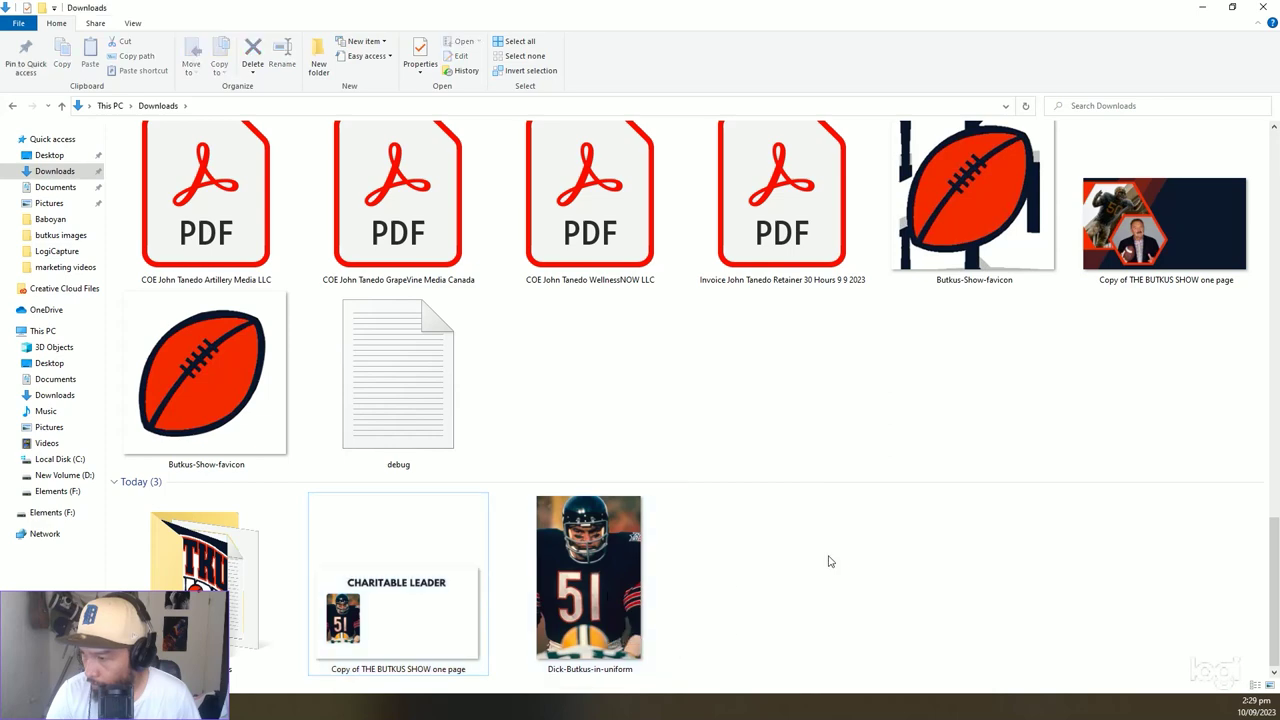
{"action": "right_click", "coordinate": [662, 358]}
{"action": "left_click", "coordinate": [697, 411]}
{"action": "scroll", "coordinate": [634, 563], "scroll_direction": "down", "scroll_amount": 10}
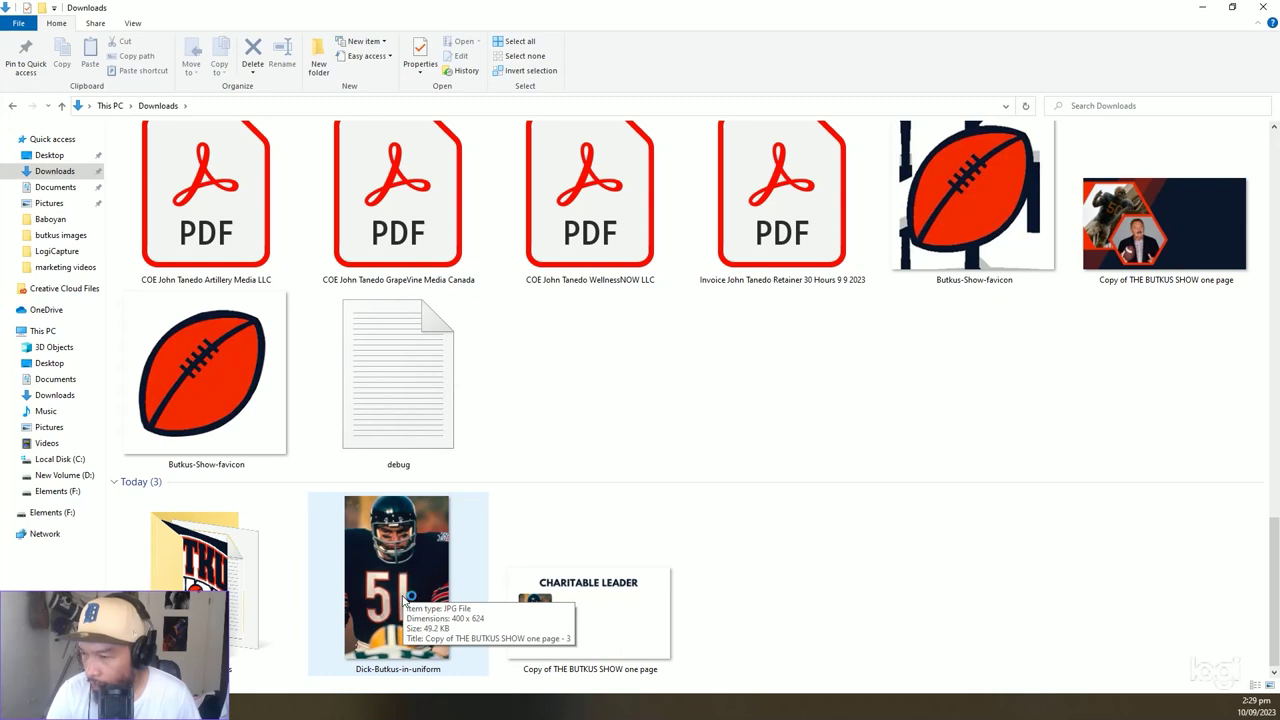
Return to Photoshop and export the photo for web as a Very High quality JPEG, replacing Dick-Butkus-in-uniform.jpg.
{"action": "left_click", "coordinate": [146, 710]}
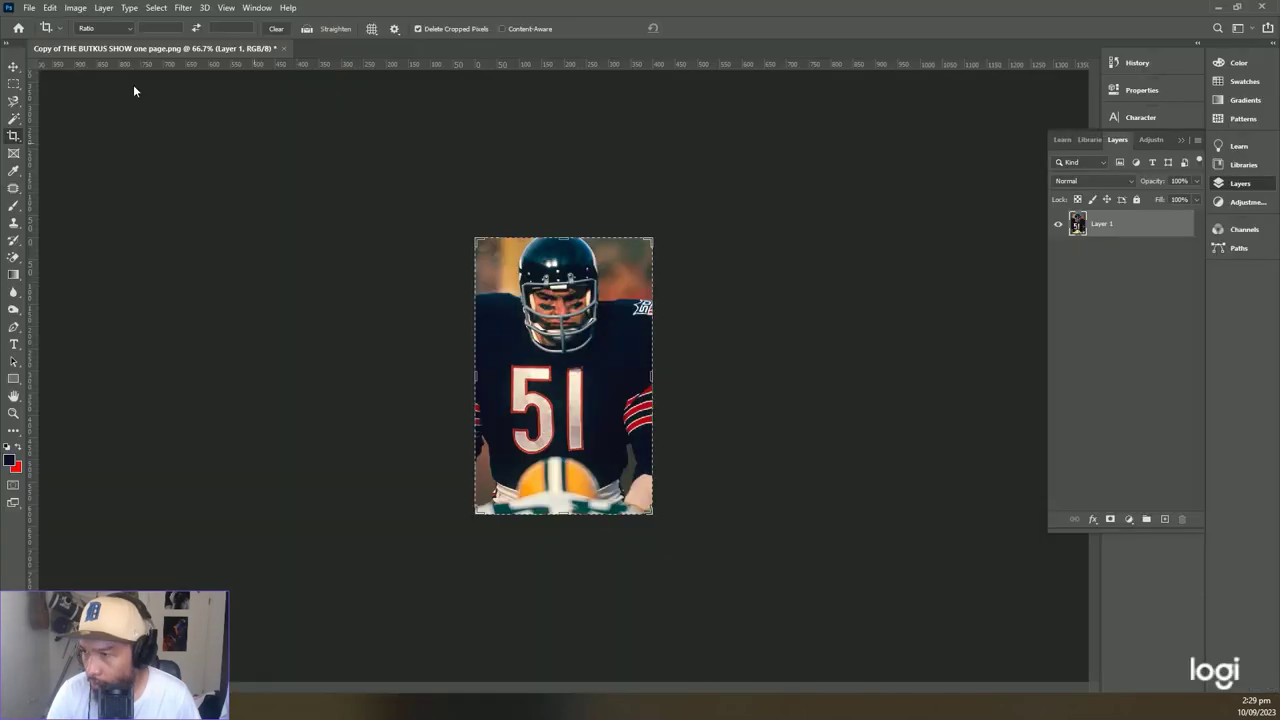
{"action": "left_click", "coordinate": [22, 8]}
{"action": "mouse_move", "coordinate": [90, 205]}
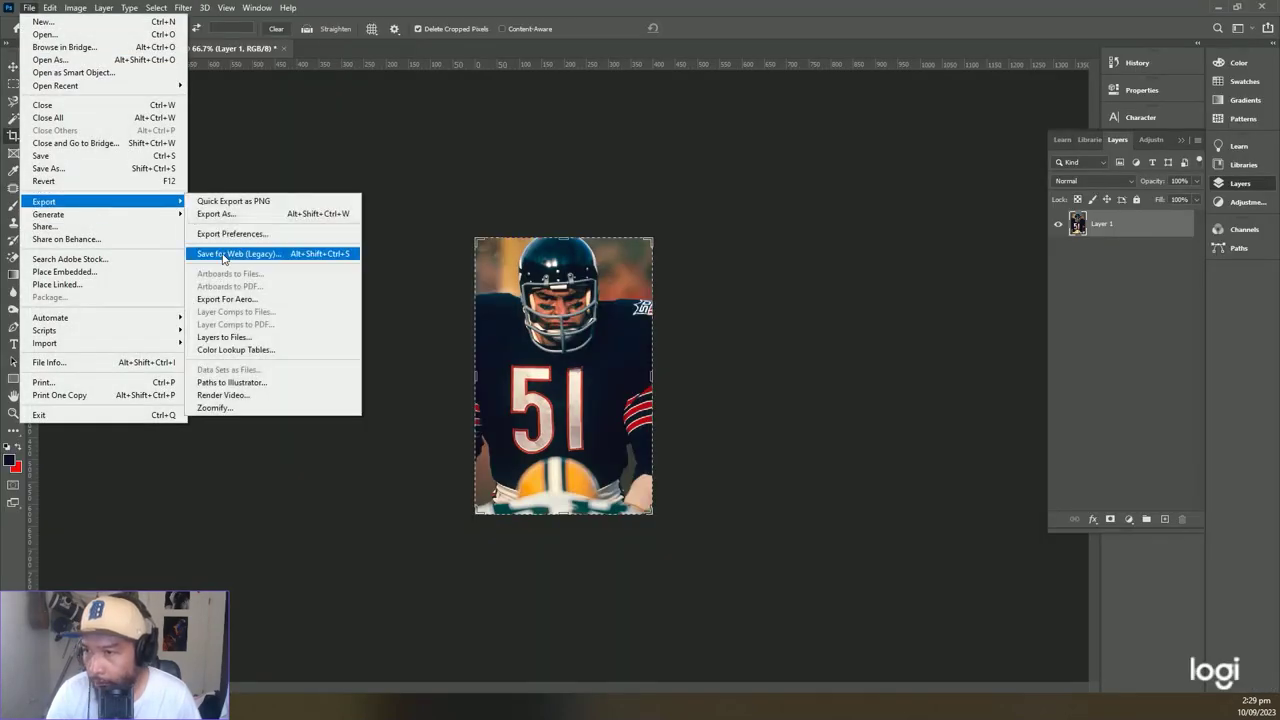
{"action": "left_click", "coordinate": [270, 253]}
{"action": "left_click", "coordinate": [669, 199]}
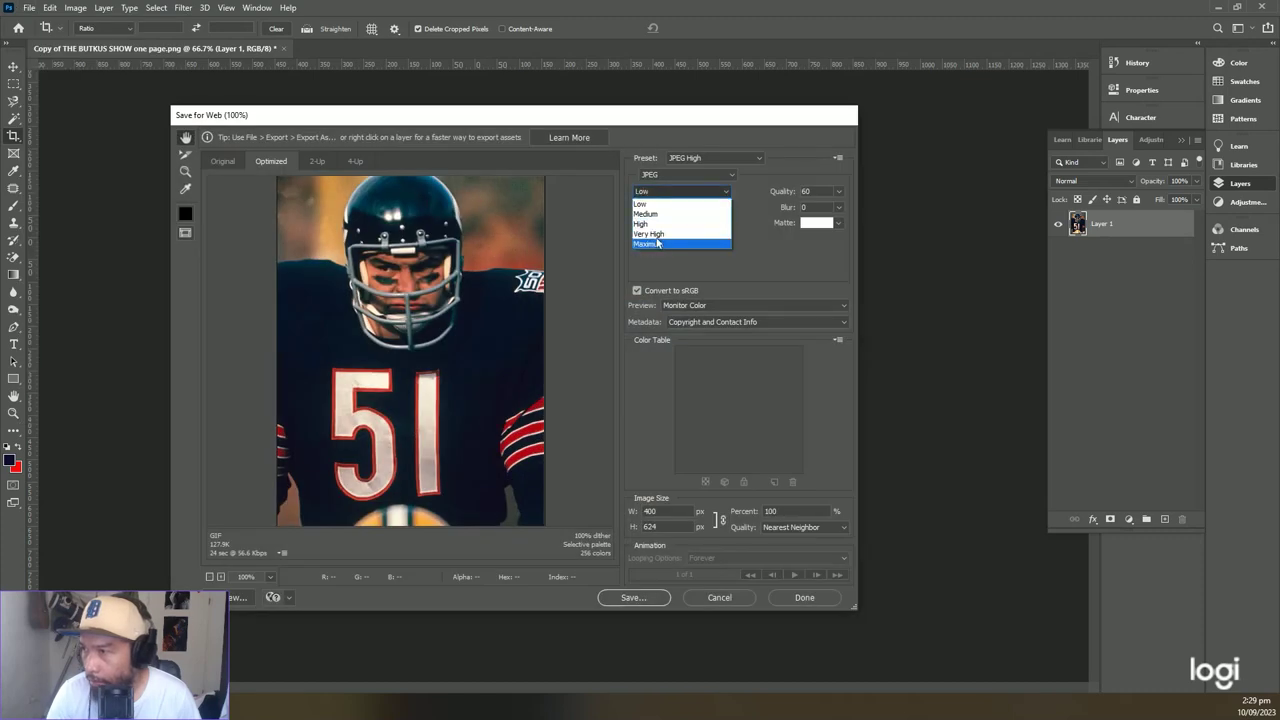
{"action": "left_click", "coordinate": [663, 240]}
{"action": "left_click", "coordinate": [661, 193]}
{"action": "left_click", "coordinate": [662, 228]}
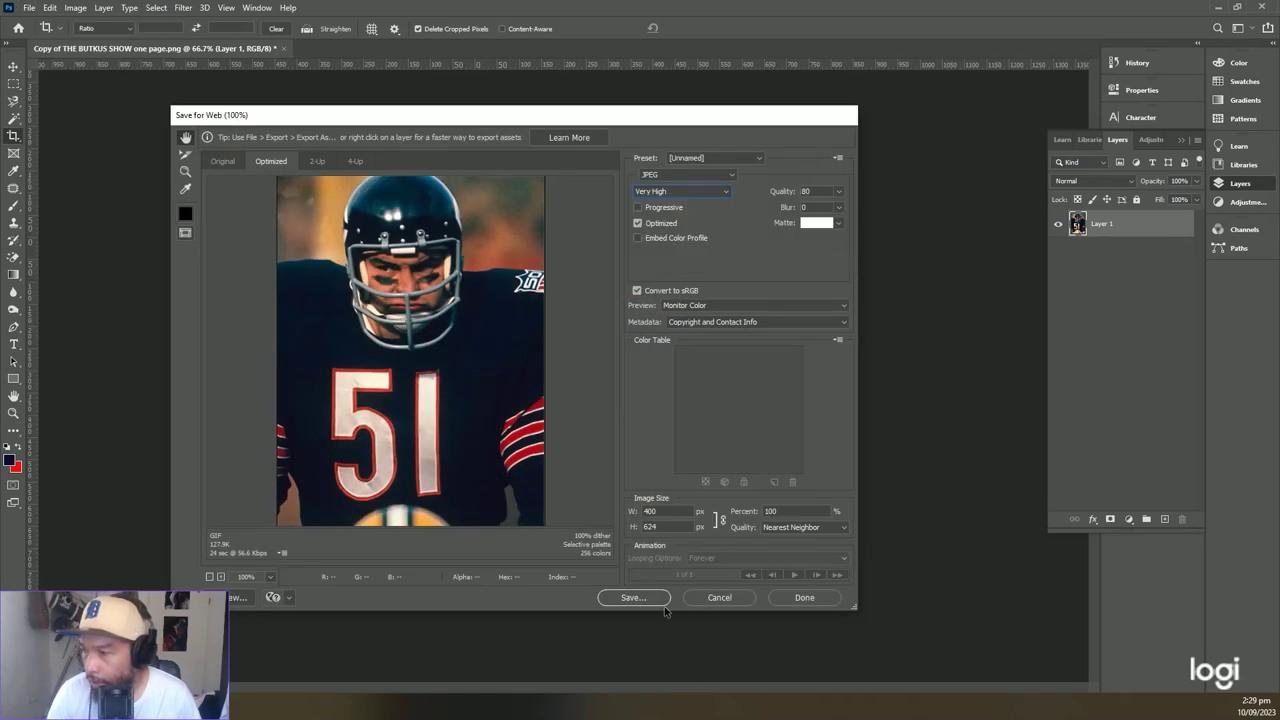
{"action": "key", "text": "Return"}
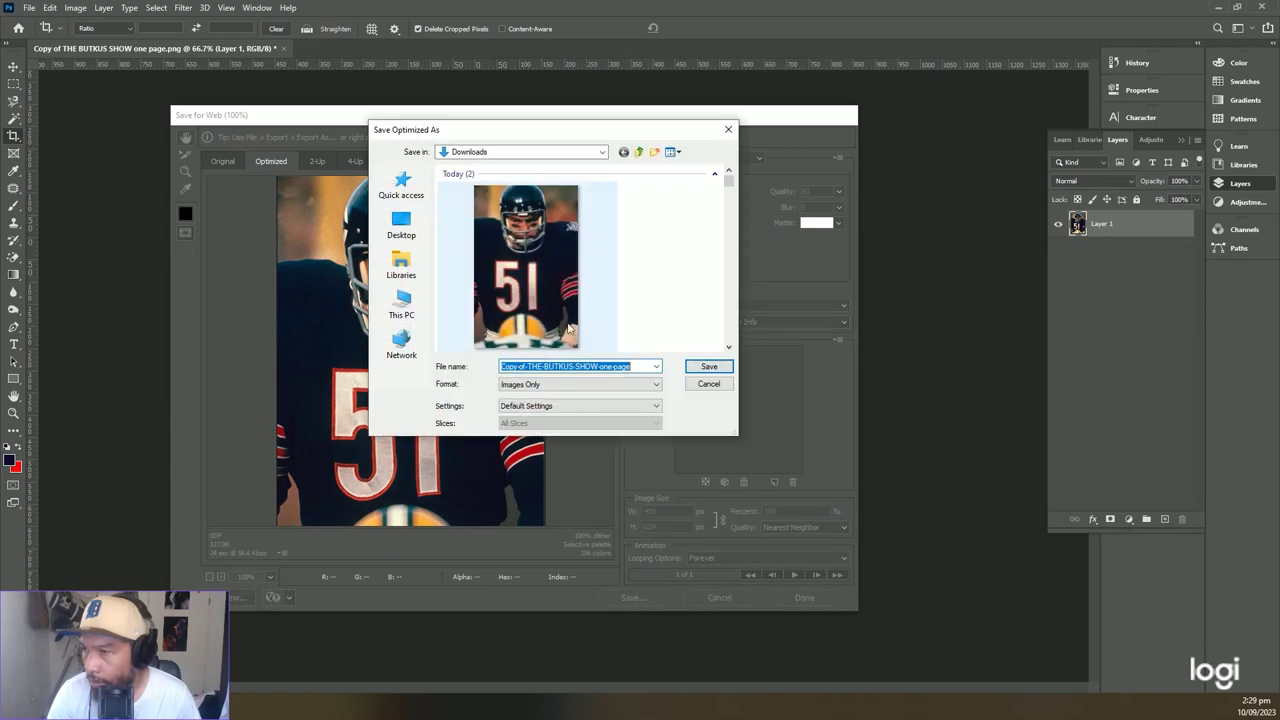
{"action": "left_click", "coordinate": [706, 366]}
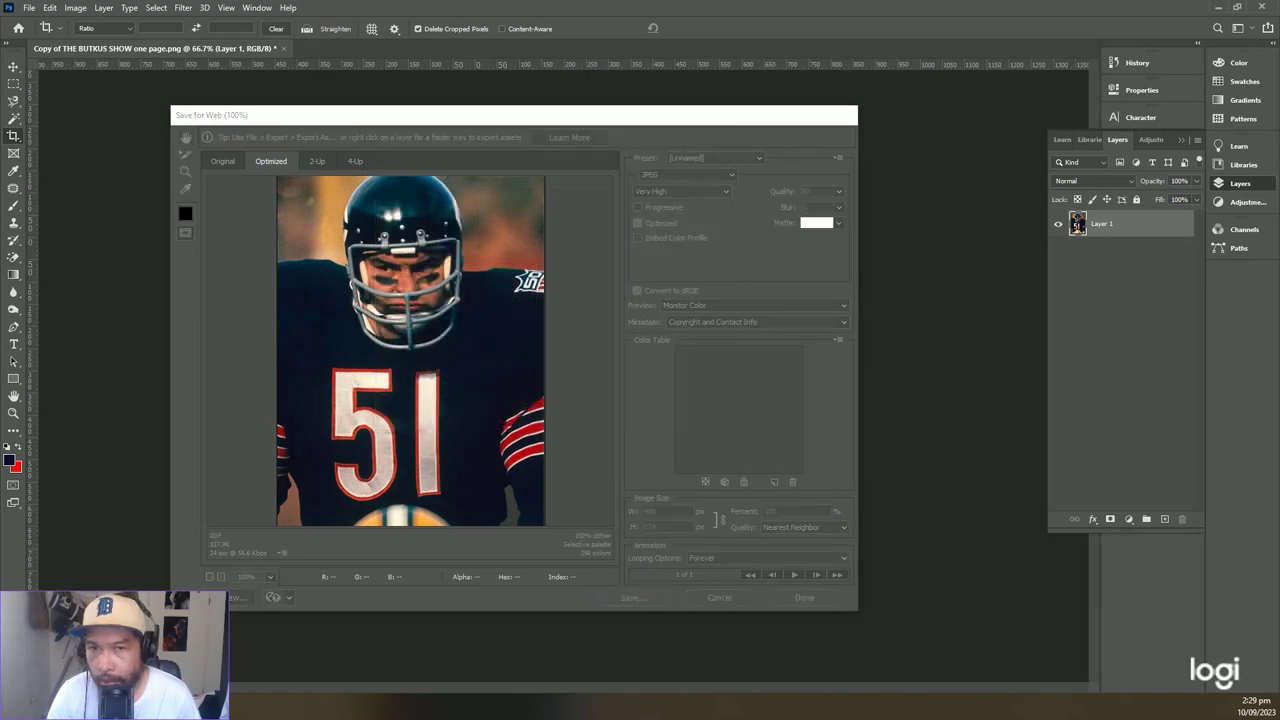
{"action": "left_click", "coordinate": [853, 256]}
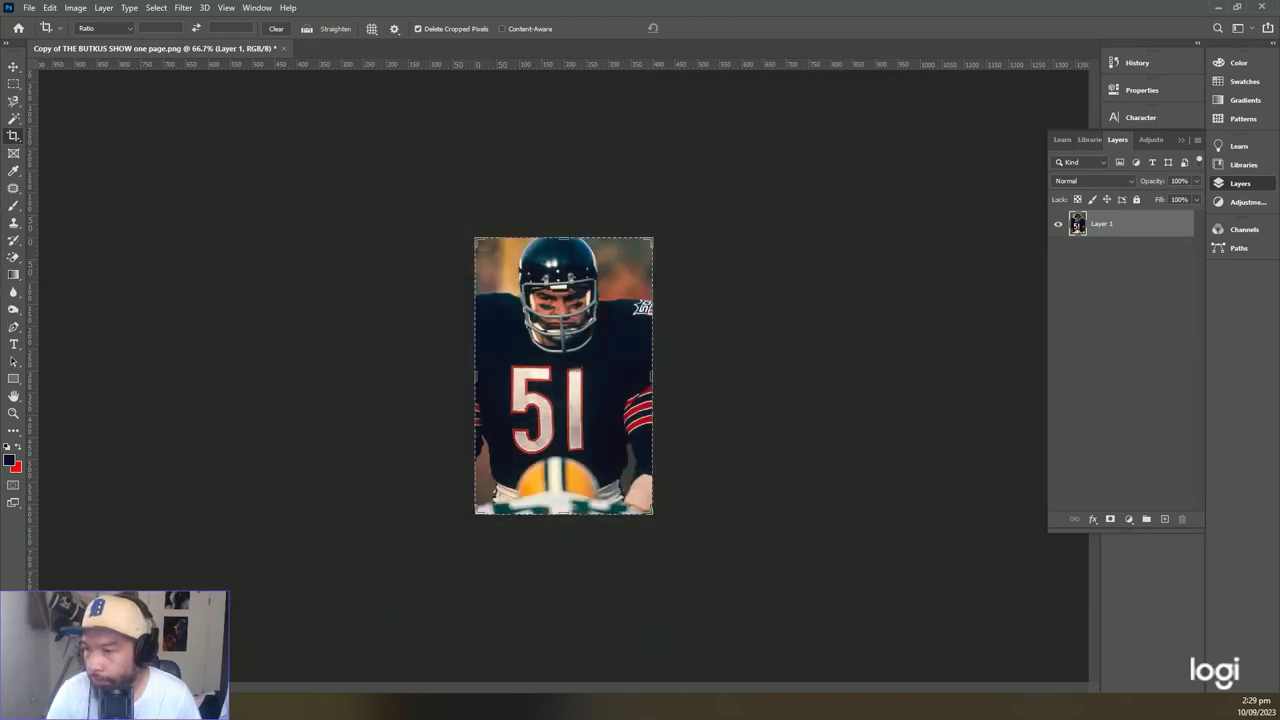
Switch to the Downloads folder and refresh it to check the Very High quality export of Dick-Butkus-in-uniform.
{"action": "key", "text": "alt+Tab"}
{"action": "right_click", "coordinate": [860, 530]}
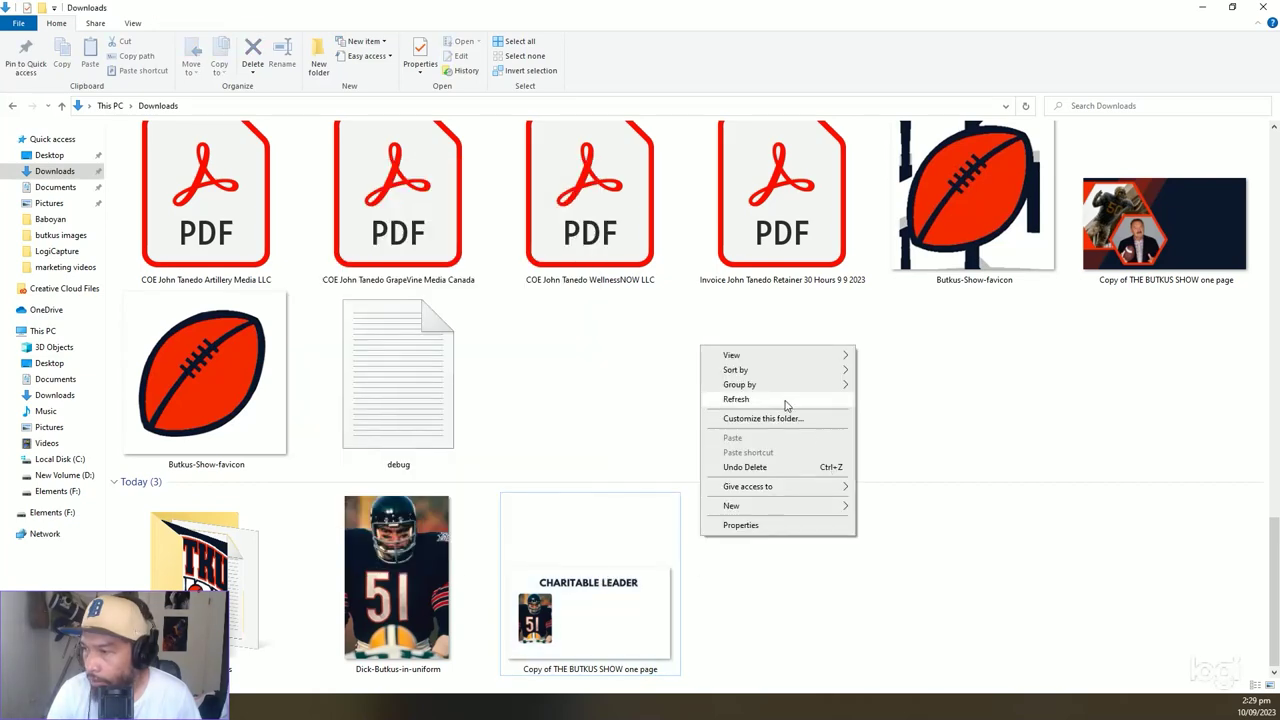
{"action": "left_click", "coordinate": [706, 400]}
{"action": "scroll", "coordinate": [403, 565], "scroll_direction": "down", "scroll_amount": 15}
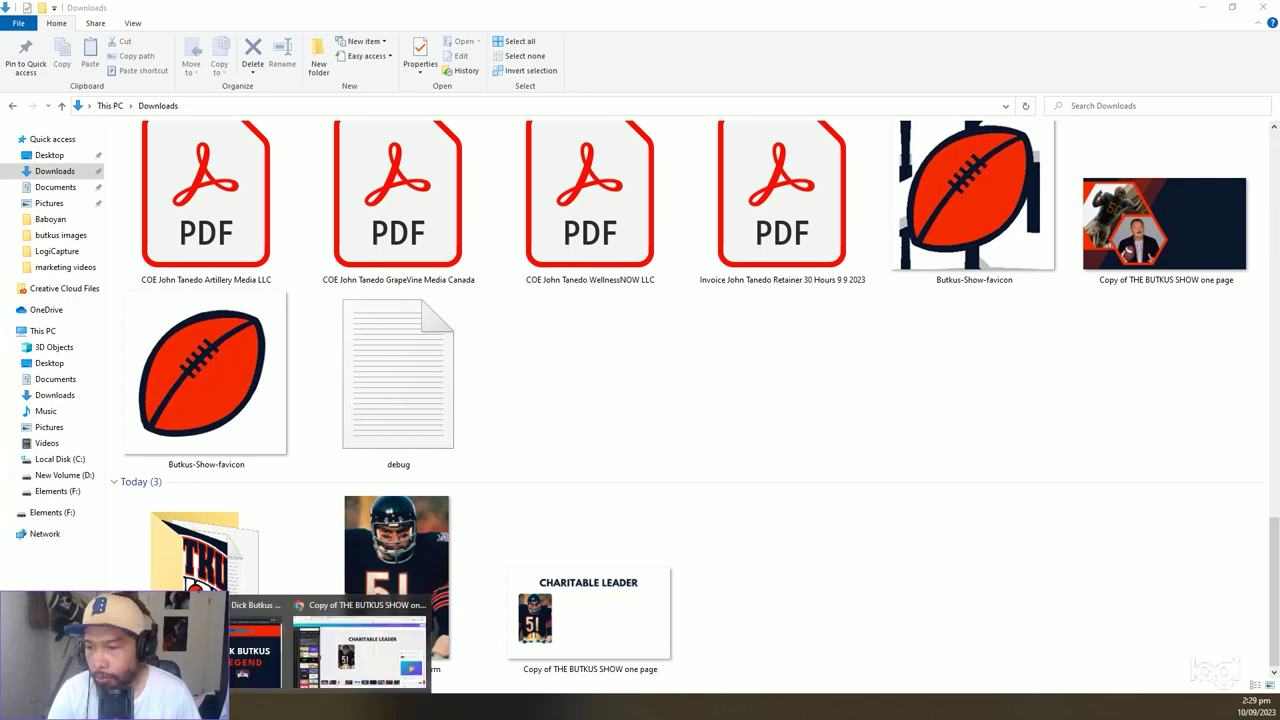
Return to the Divi builder in Chrome and upload Dick-Butkus-in-uniform.jpg from Downloads for the empty image module.
{"action": "left_click", "coordinate": [232, 675]}
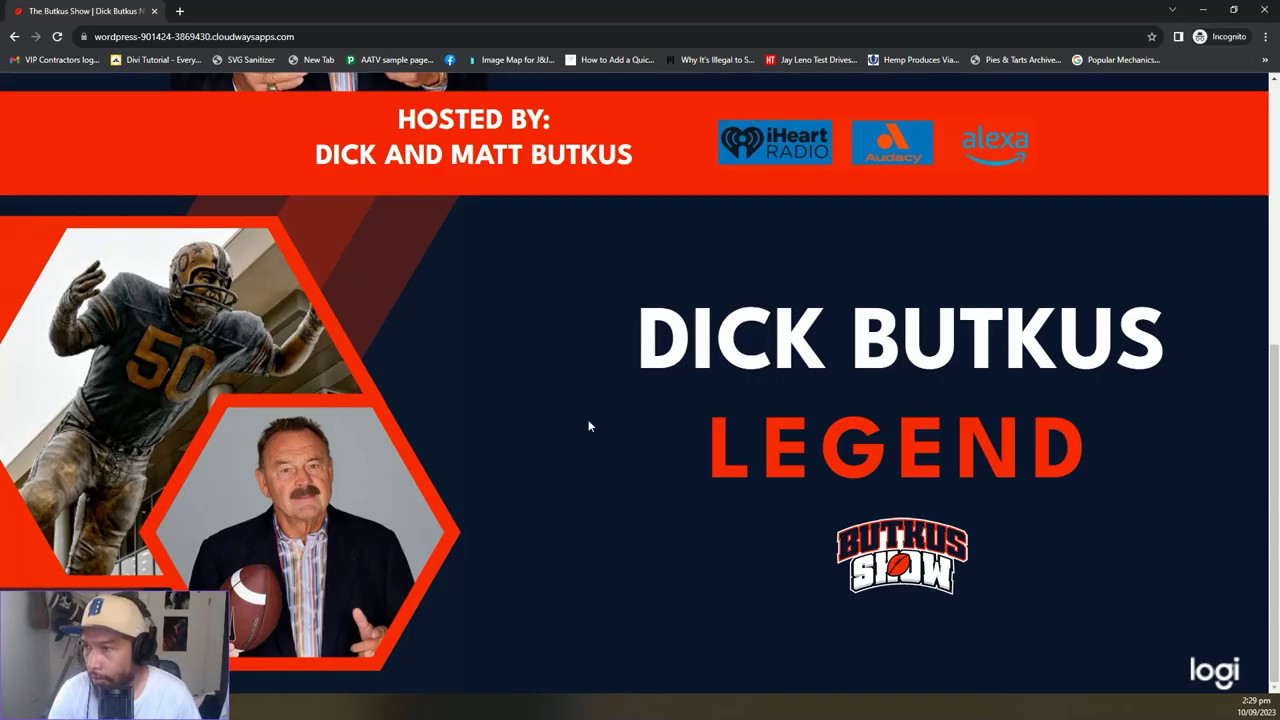
{"action": "left_click", "coordinate": [330, 645]}
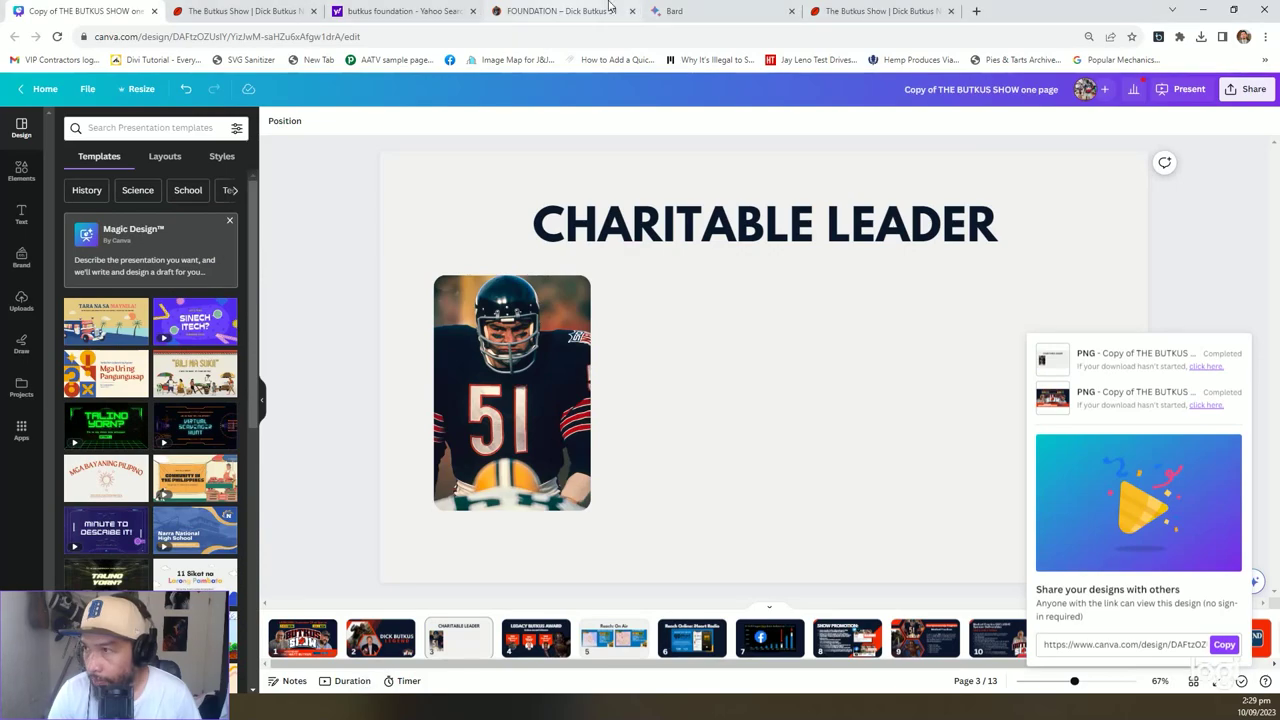
{"action": "left_click", "coordinate": [720, 10]}
{"action": "left_click", "coordinate": [867, 8]}
{"action": "left_click", "coordinate": [511, 391]}
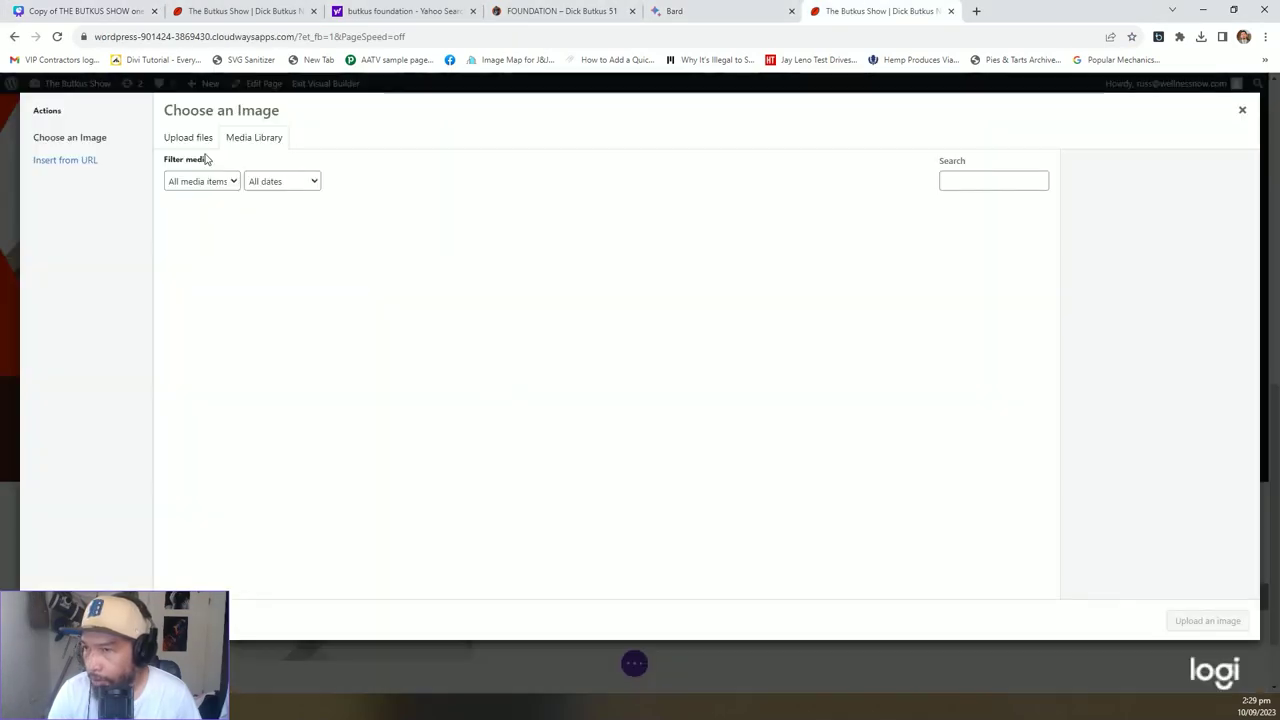
{"action": "left_click", "coordinate": [188, 137]}
{"action": "left_click", "coordinate": [670, 366]}
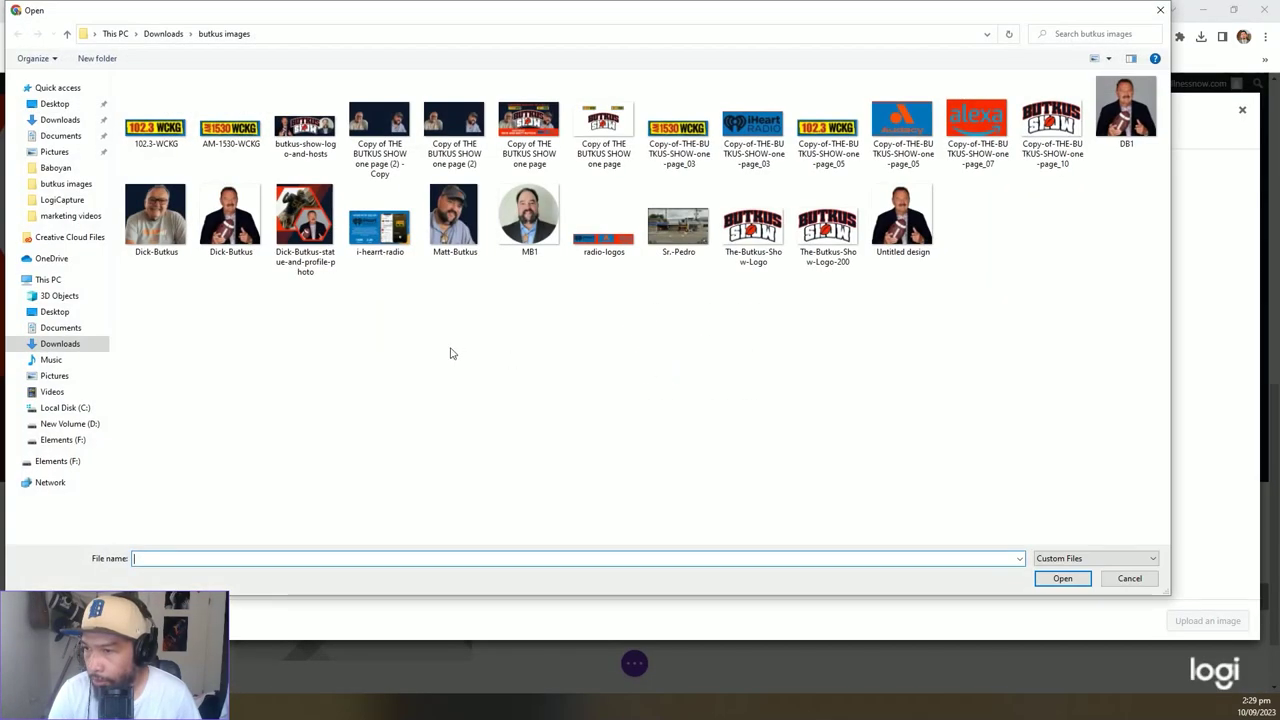
{"action": "left_click", "coordinate": [60, 119]}
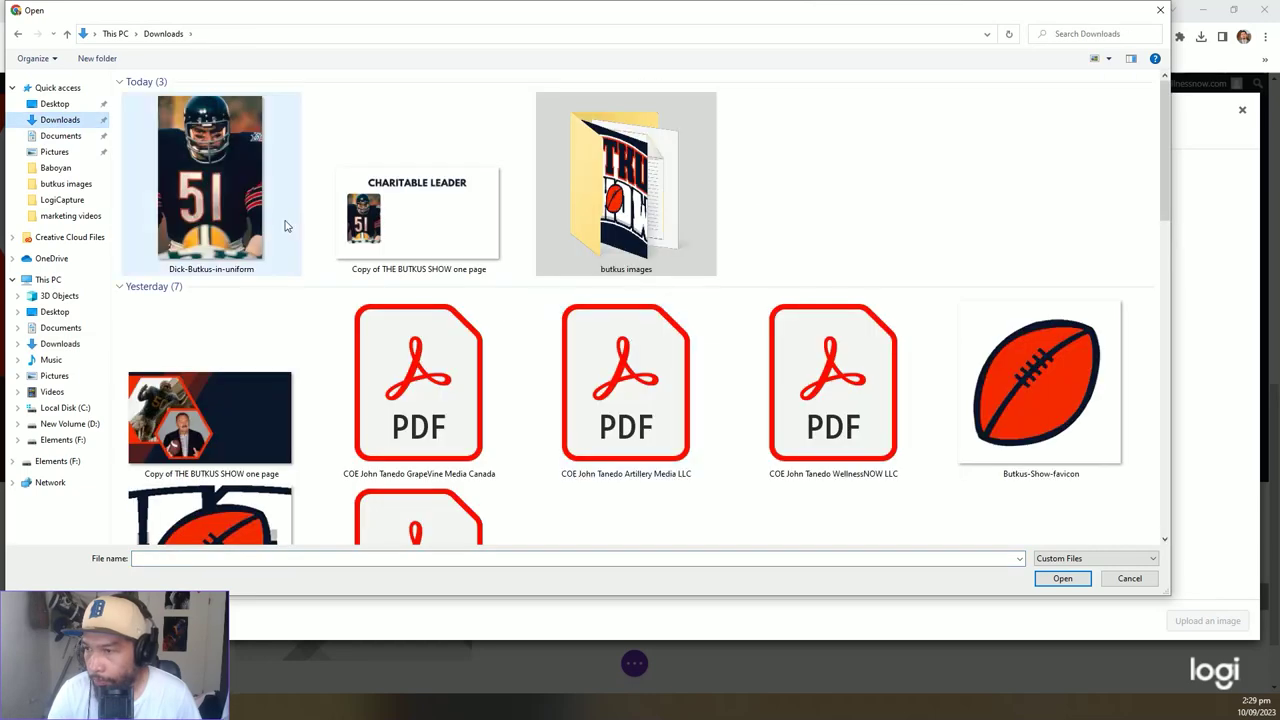
{"action": "double_click", "coordinate": [241, 237]}
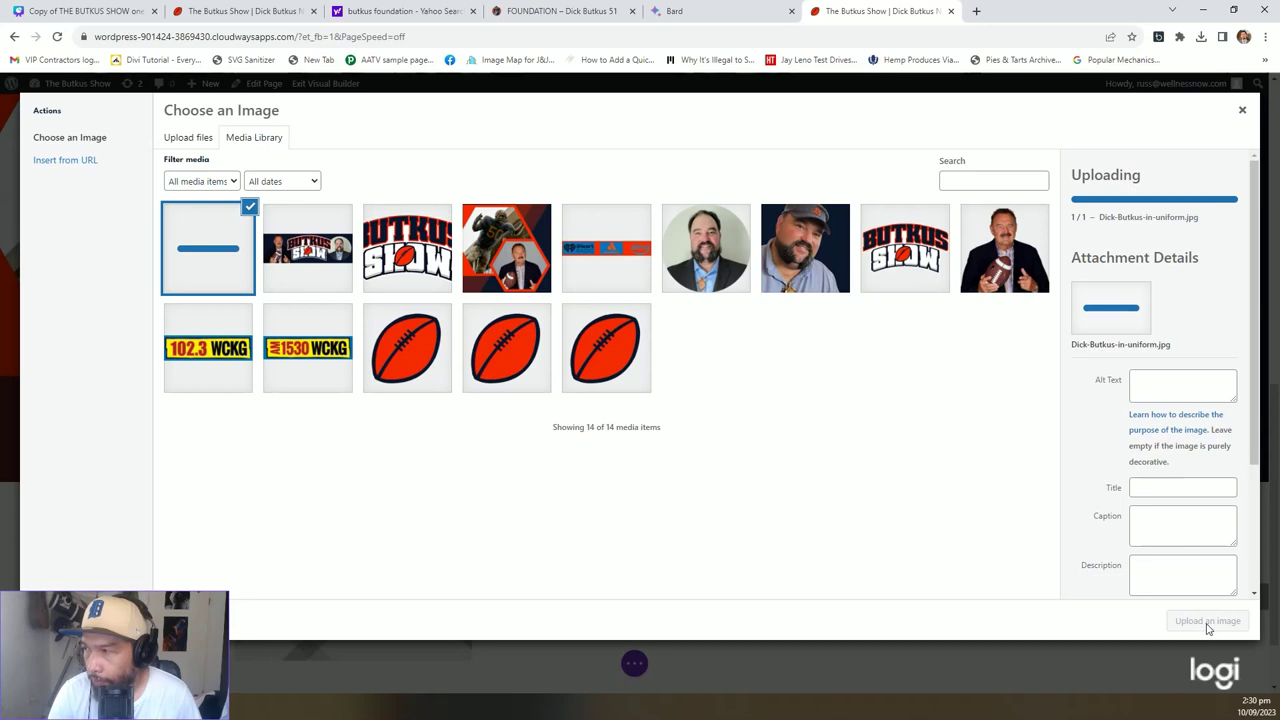
Check the file sizes and dimensions of the Dick-Butkus, Matt-Butkus, MB1 and radio-logos images in the media library.
{"action": "left_click", "coordinate": [1040, 285]}
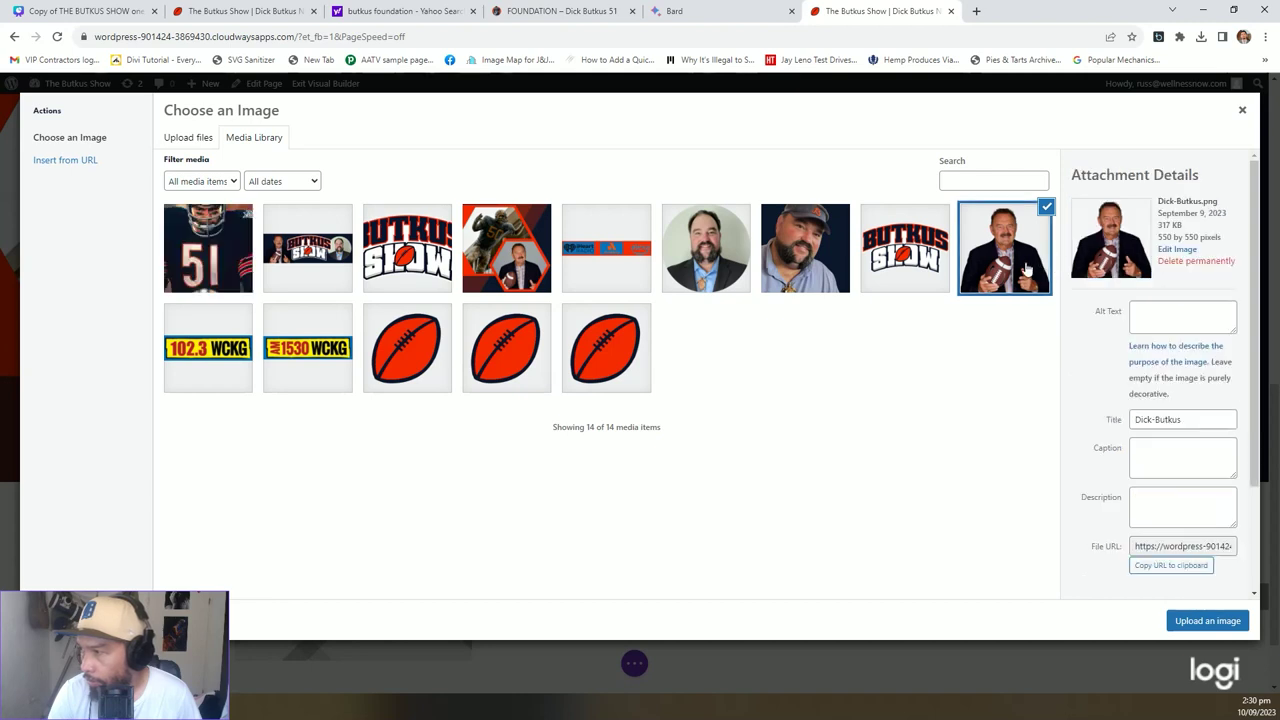
{"action": "left_click", "coordinate": [900, 255]}
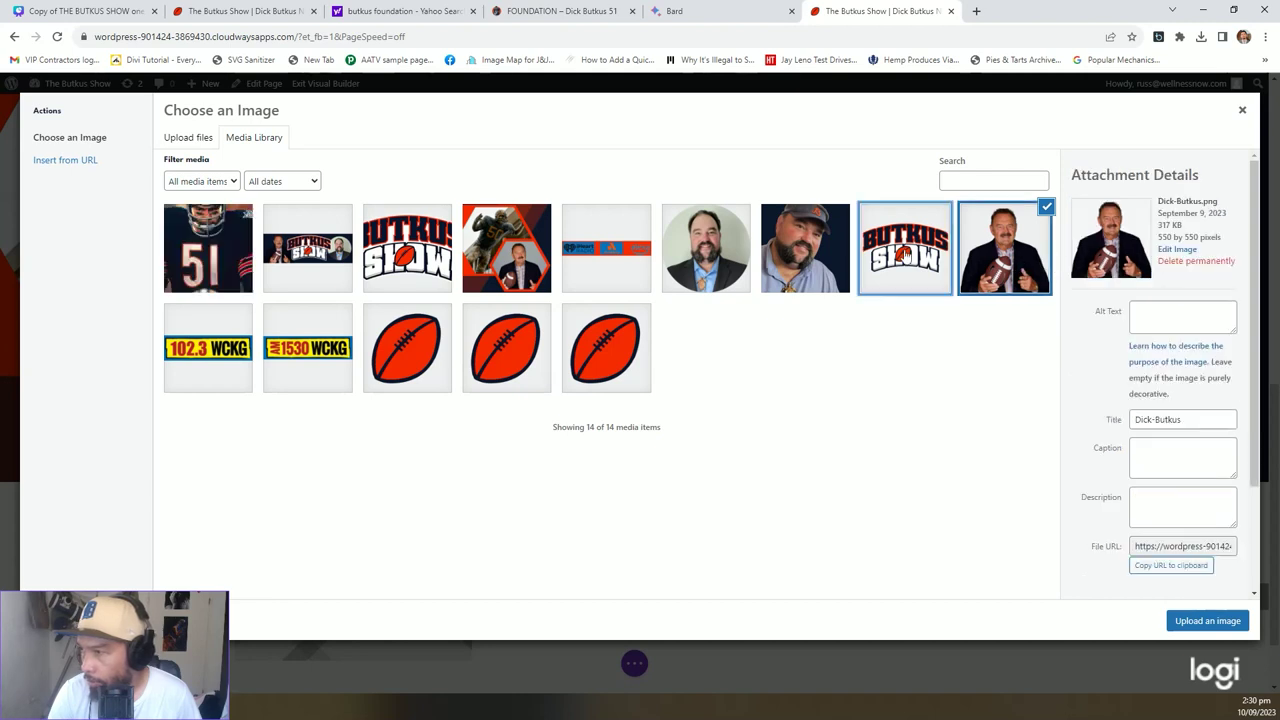
{"action": "left_click", "coordinate": [823, 252]}
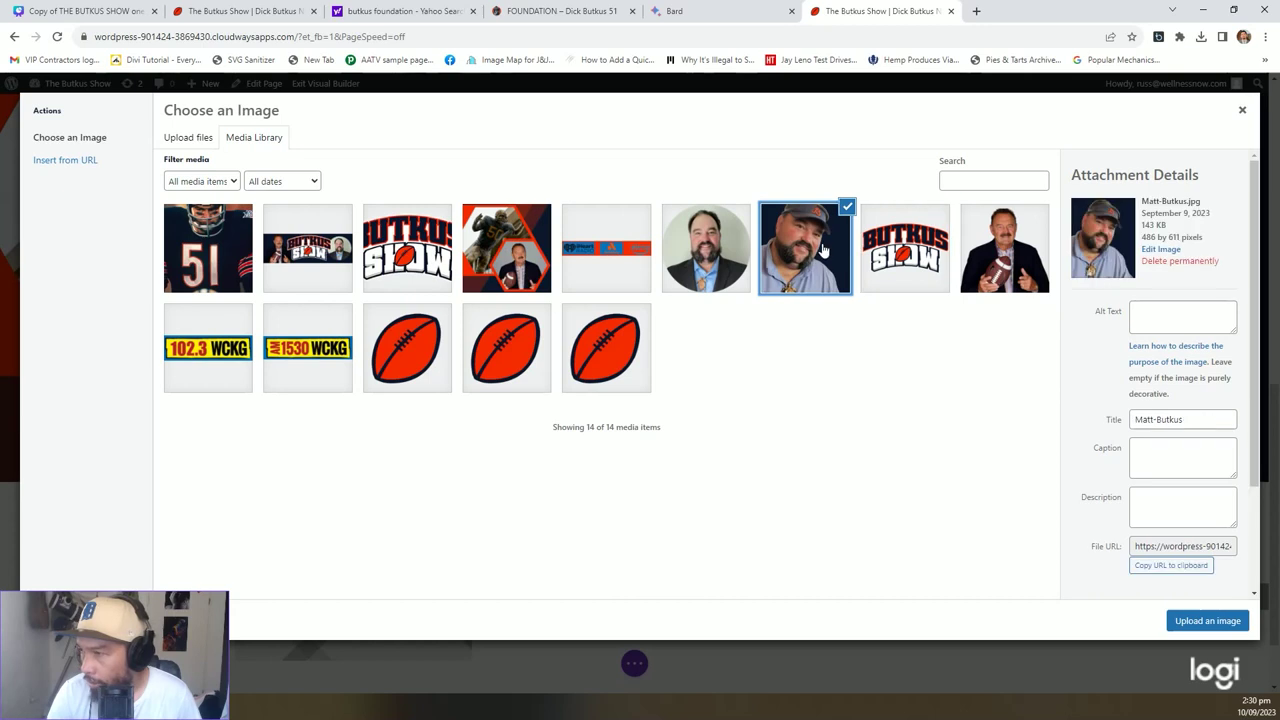
{"action": "left_click", "coordinate": [702, 250]}
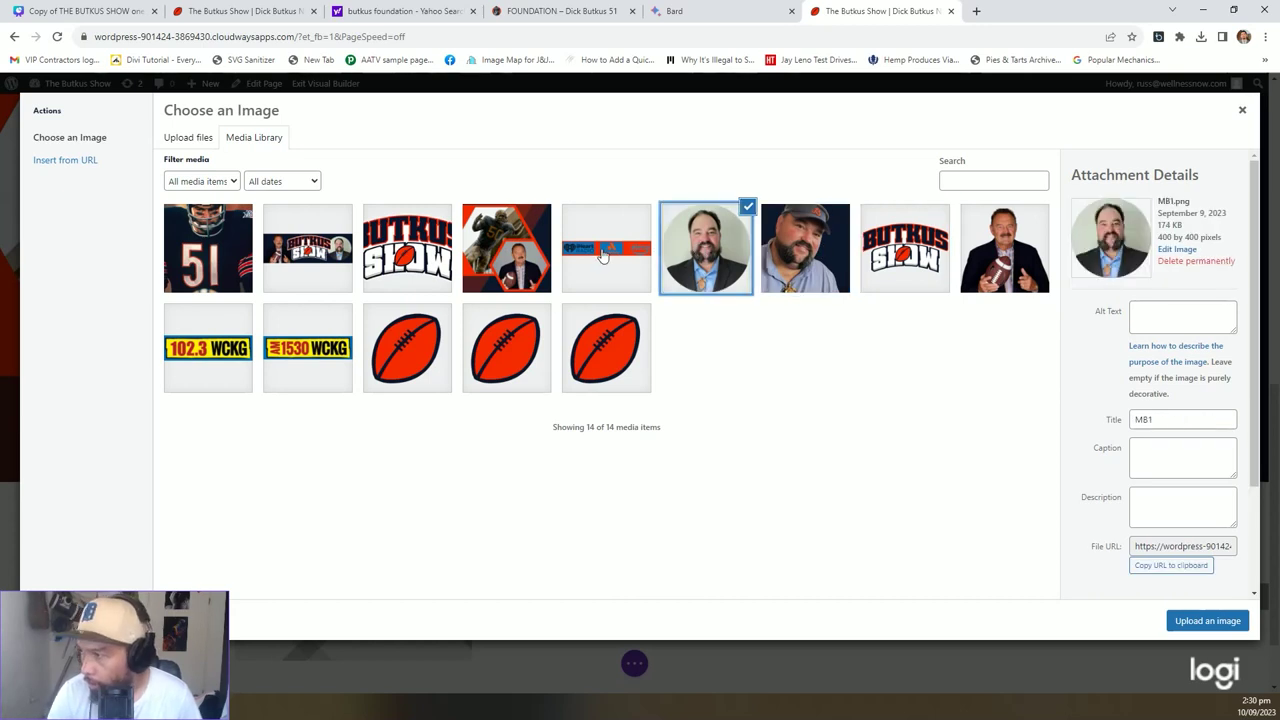
{"action": "left_click", "coordinate": [606, 255]}
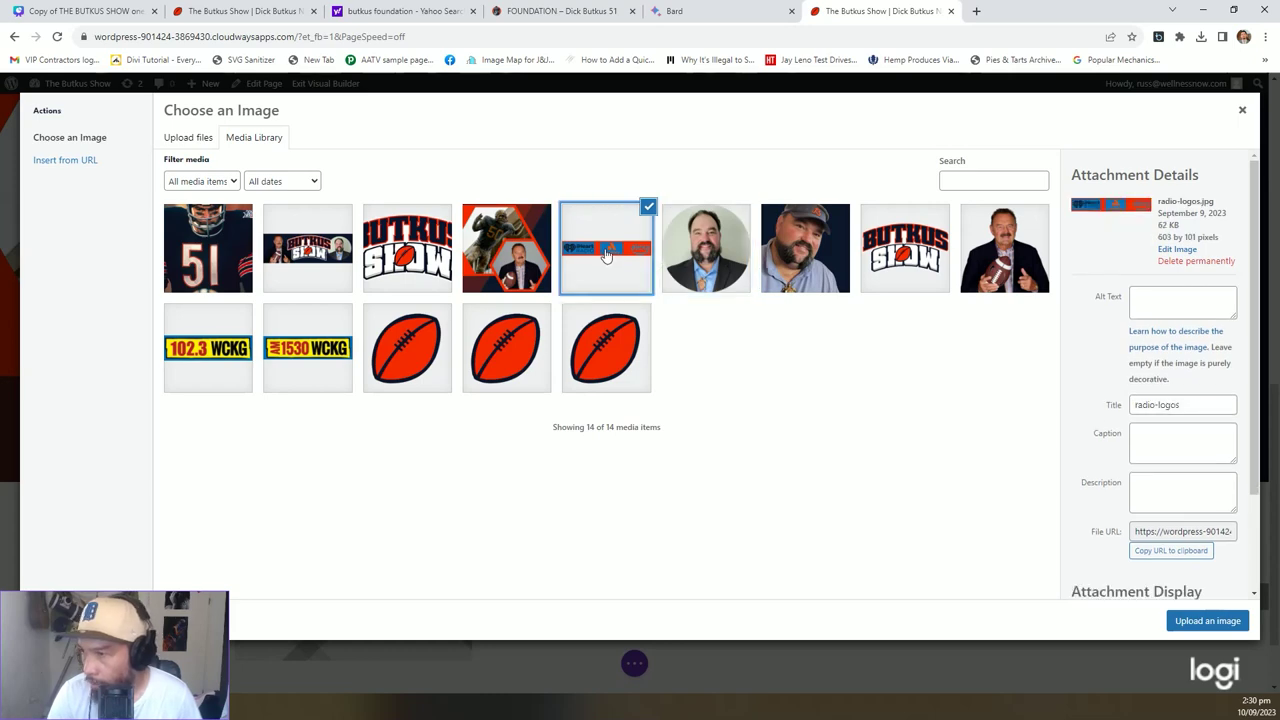
Insert the Dick-Butkus-in-uniform image into the image module and save the module.
{"action": "left_click", "coordinate": [225, 245]}
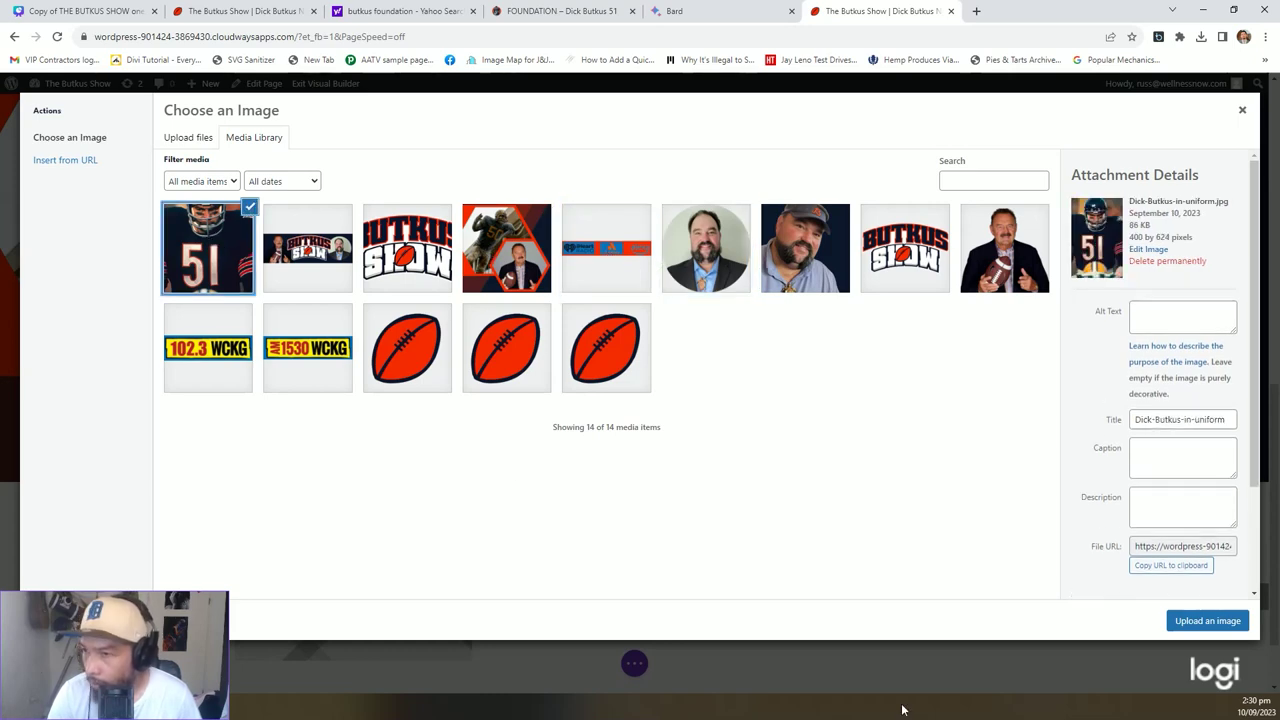
{"action": "left_click", "coordinate": [1190, 622]}
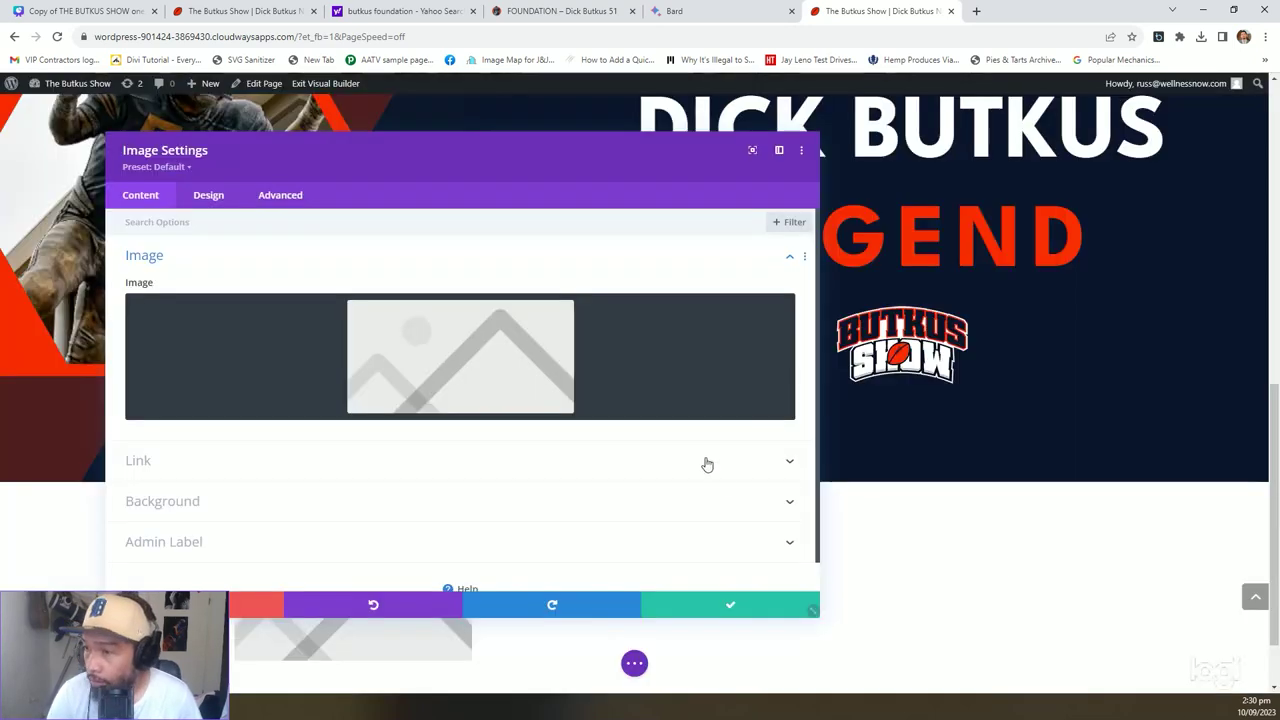
{"action": "left_click", "coordinate": [792, 606]}
{"action": "scroll", "coordinate": [637, 528], "scroll_direction": "down", "scroll_amount": 3}
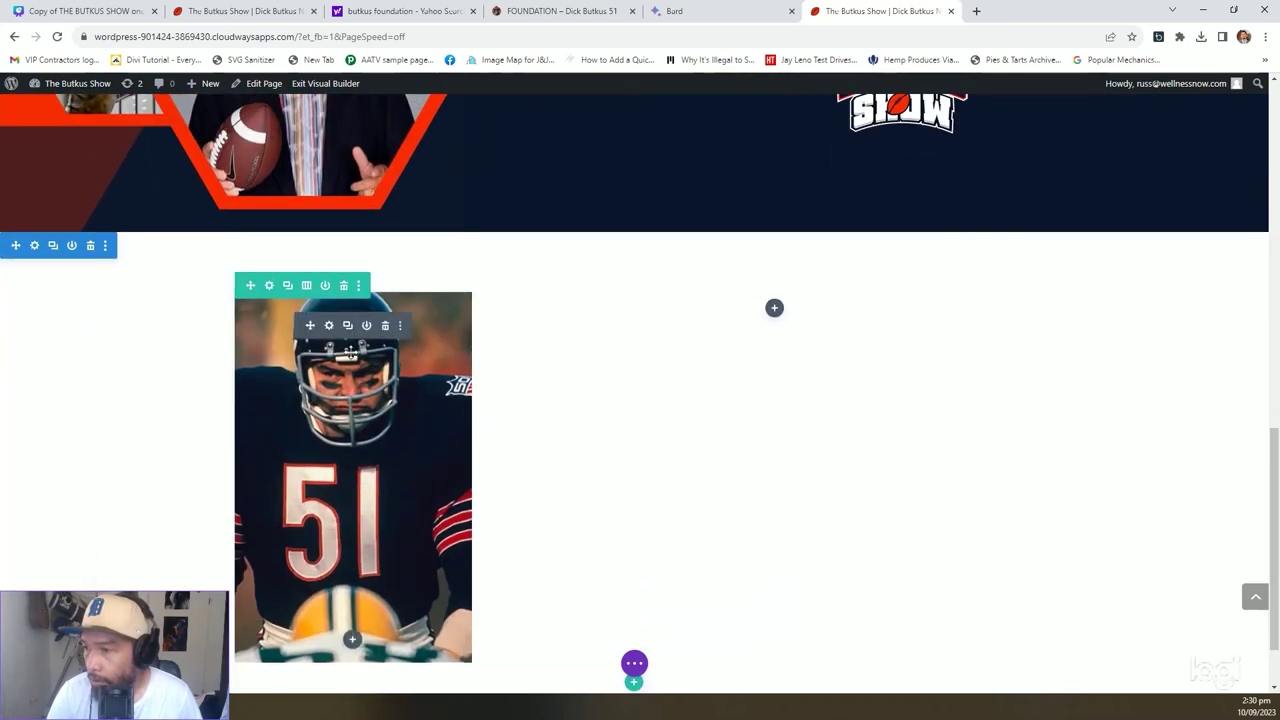
{"action": "left_click", "coordinate": [329, 325]}
{"action": "left_click", "coordinate": [210, 196]}
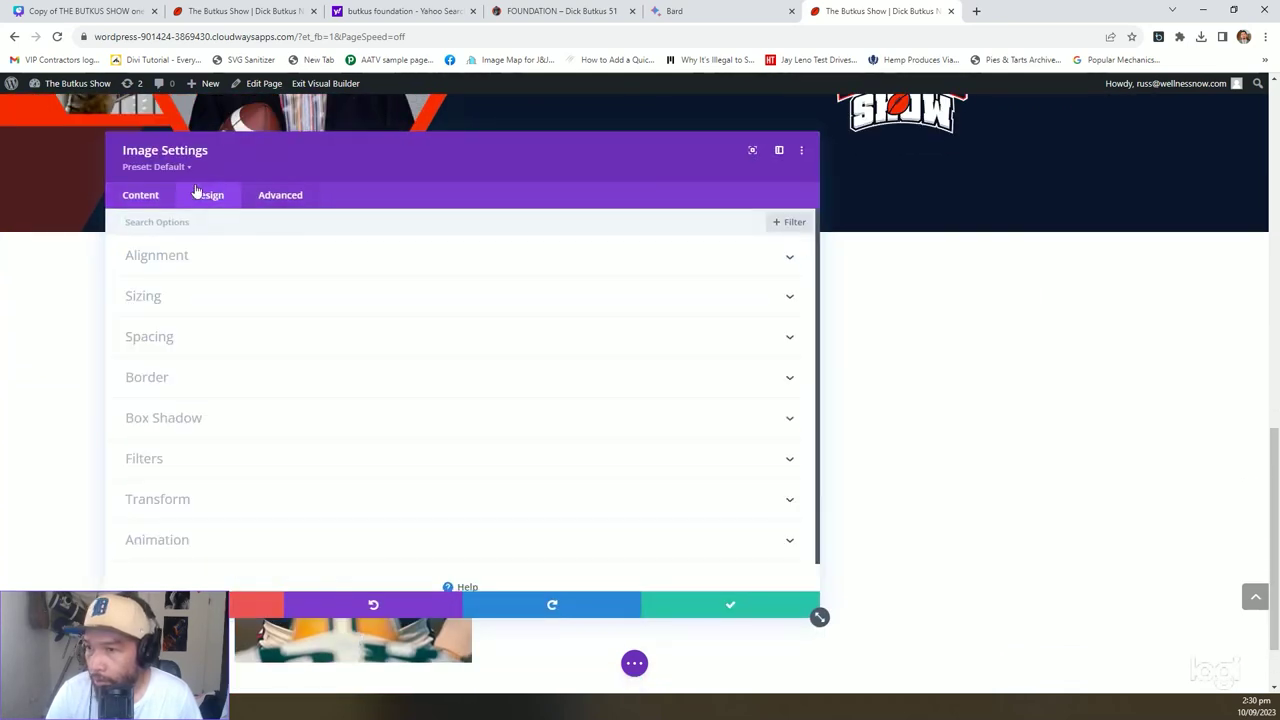
{"action": "left_click", "coordinate": [140, 195]}
{"action": "left_click", "coordinate": [777, 606]}
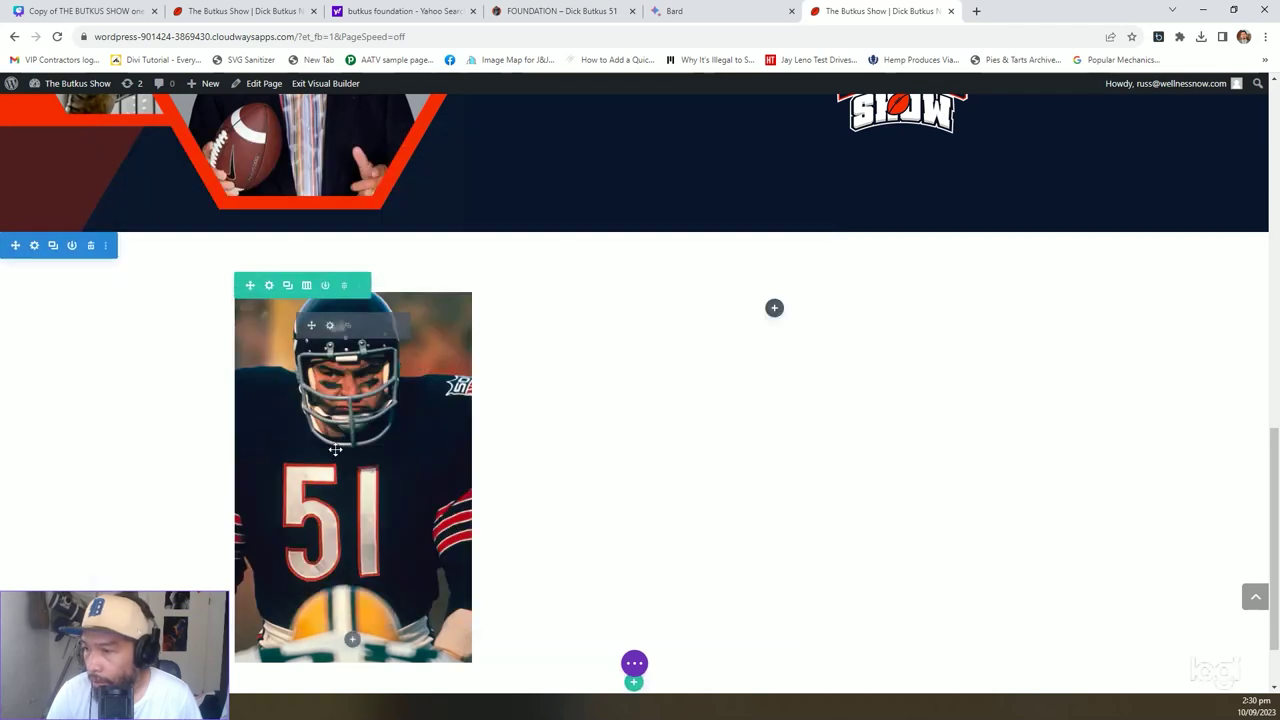
Give the player photo 10px rounded corners in the image module's border design and save it.
{"action": "left_click", "coordinate": [329, 325]}
{"action": "left_click", "coordinate": [208, 195]}
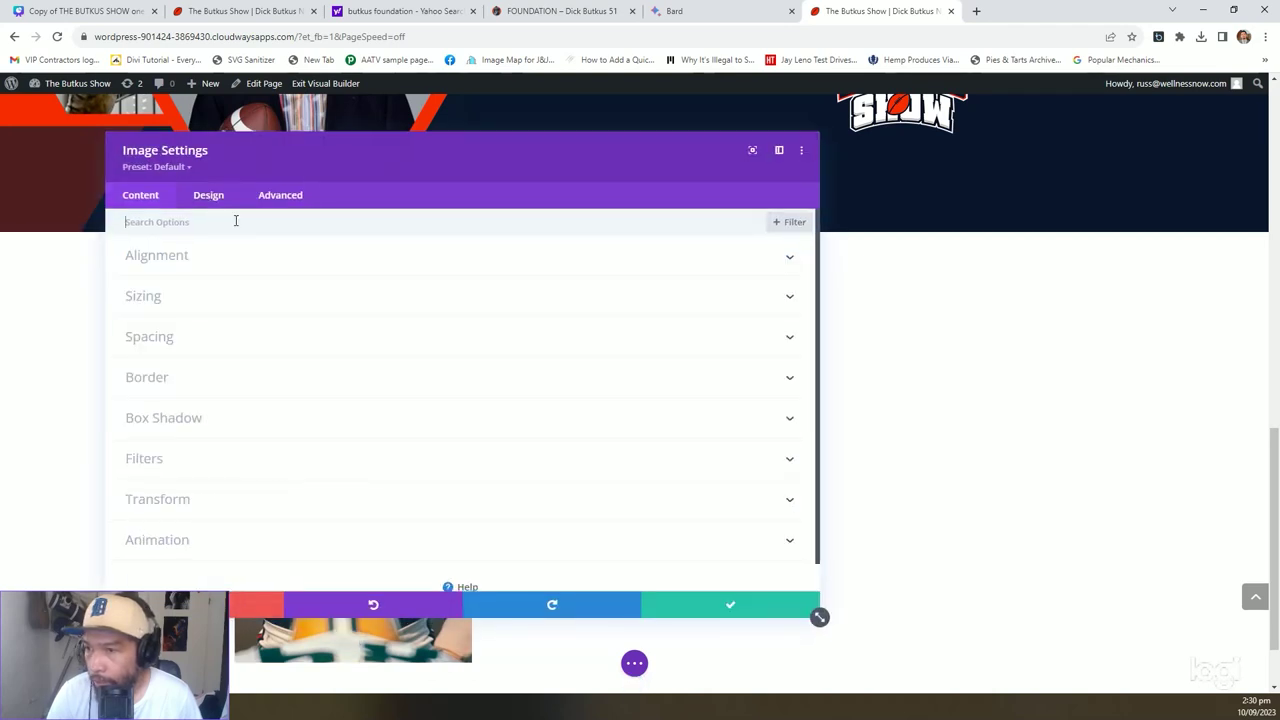
{"action": "left_click", "coordinate": [216, 377]}
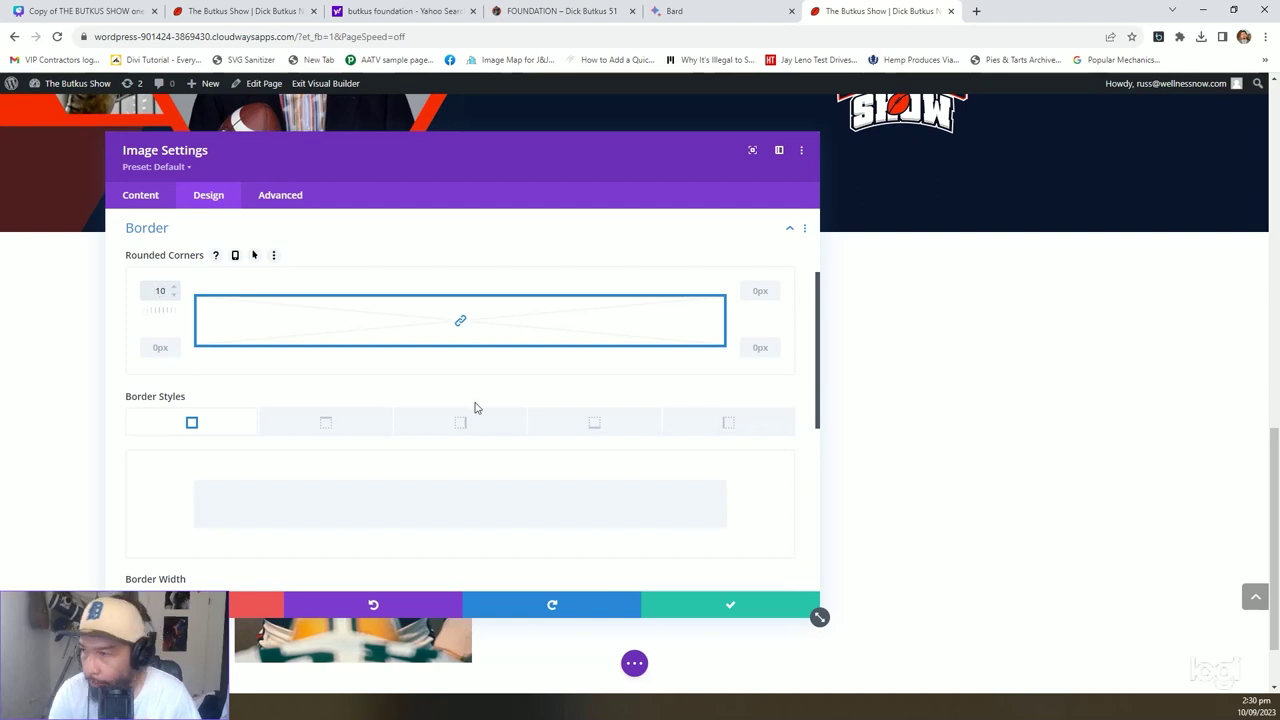
{"action": "left_click", "coordinate": [726, 610]}
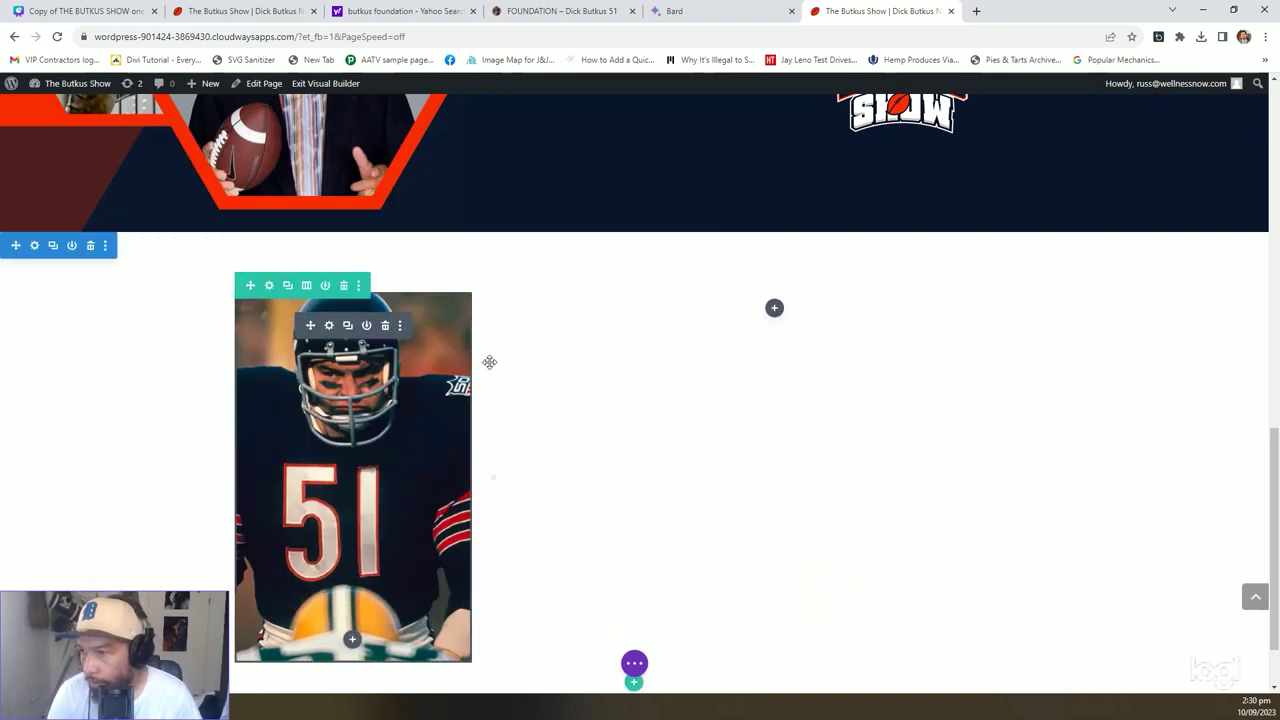
Reopen the player photo's border design, increase the radius of its rounded corners and save the module.
{"action": "left_click", "coordinate": [337, 338]}
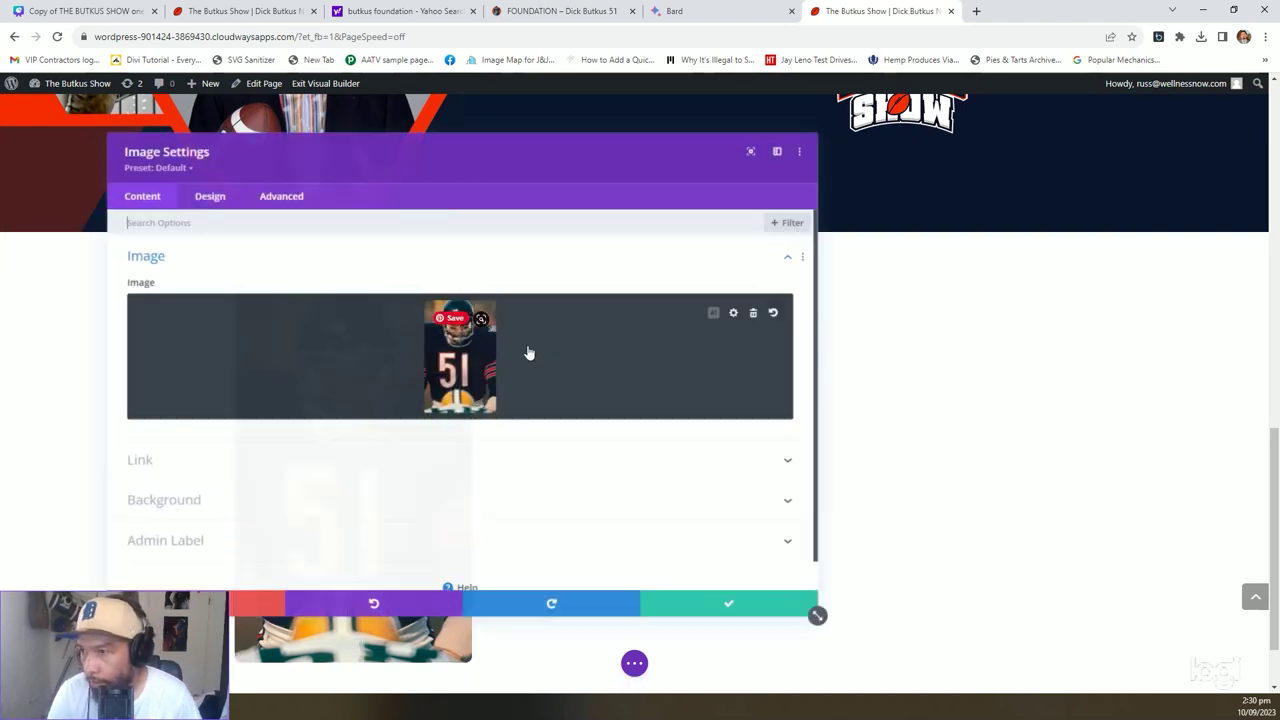
{"action": "left_click", "coordinate": [208, 195]}
{"action": "left_click", "coordinate": [147, 377]}
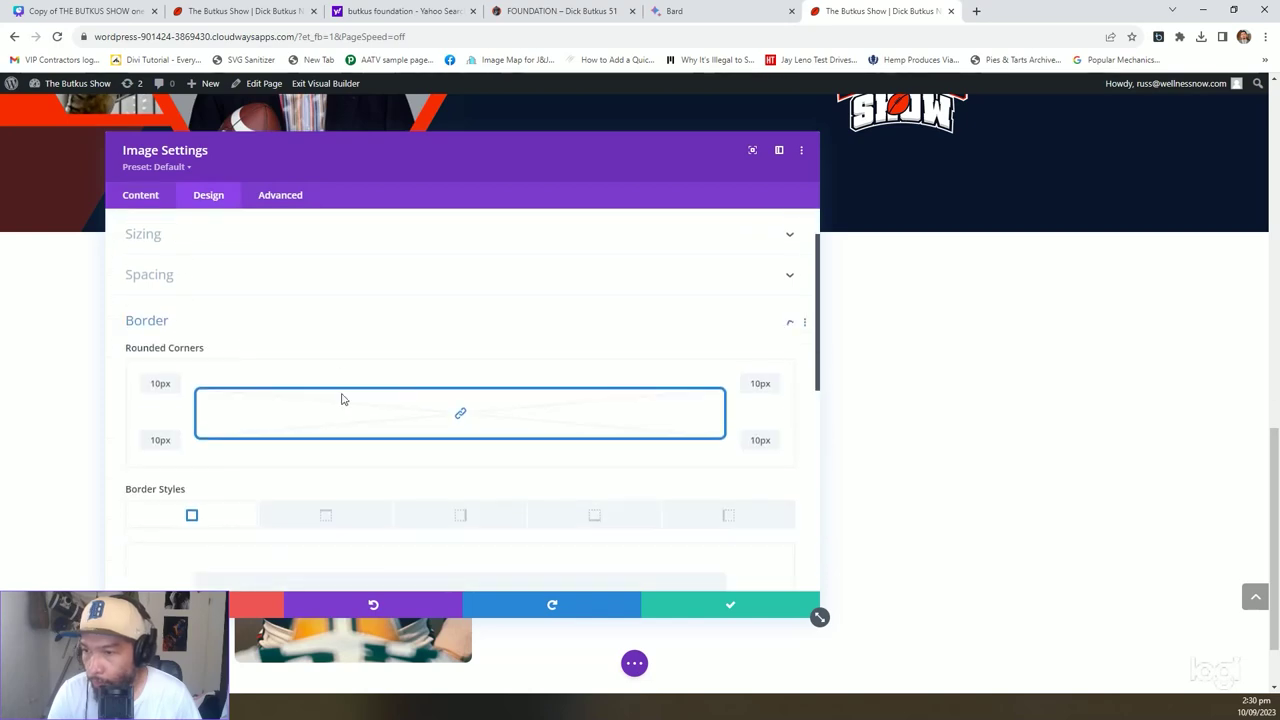
{"action": "scroll", "coordinate": [340, 400], "scroll_direction": "down", "scroll_amount": 1}
{"action": "left_click", "coordinate": [736, 607]}
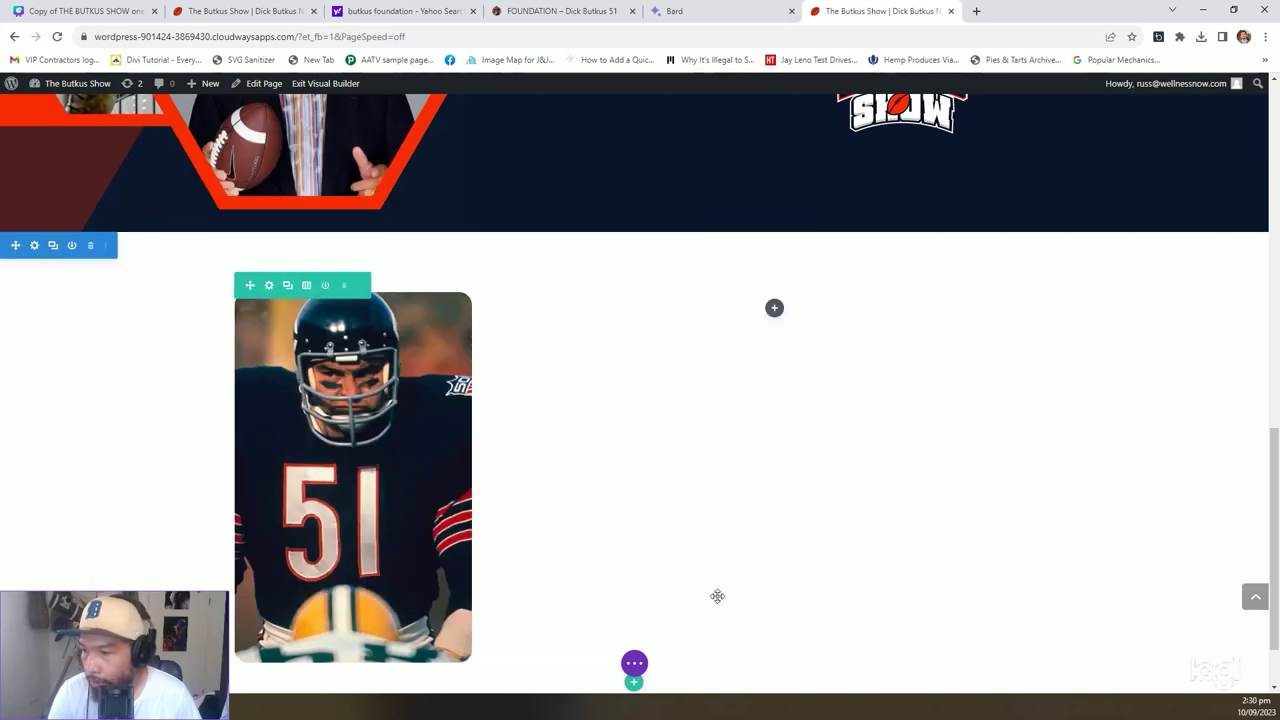
Add a Text module in the empty column beside the player photo and replace its placeholder content with empty <h2></h2> tags.
{"action": "scroll", "coordinate": [900, 543], "scroll_direction": "down", "scroll_amount": 1}
{"action": "scroll", "coordinate": [770, 240], "scroll_direction": "up", "scroll_amount": 5}
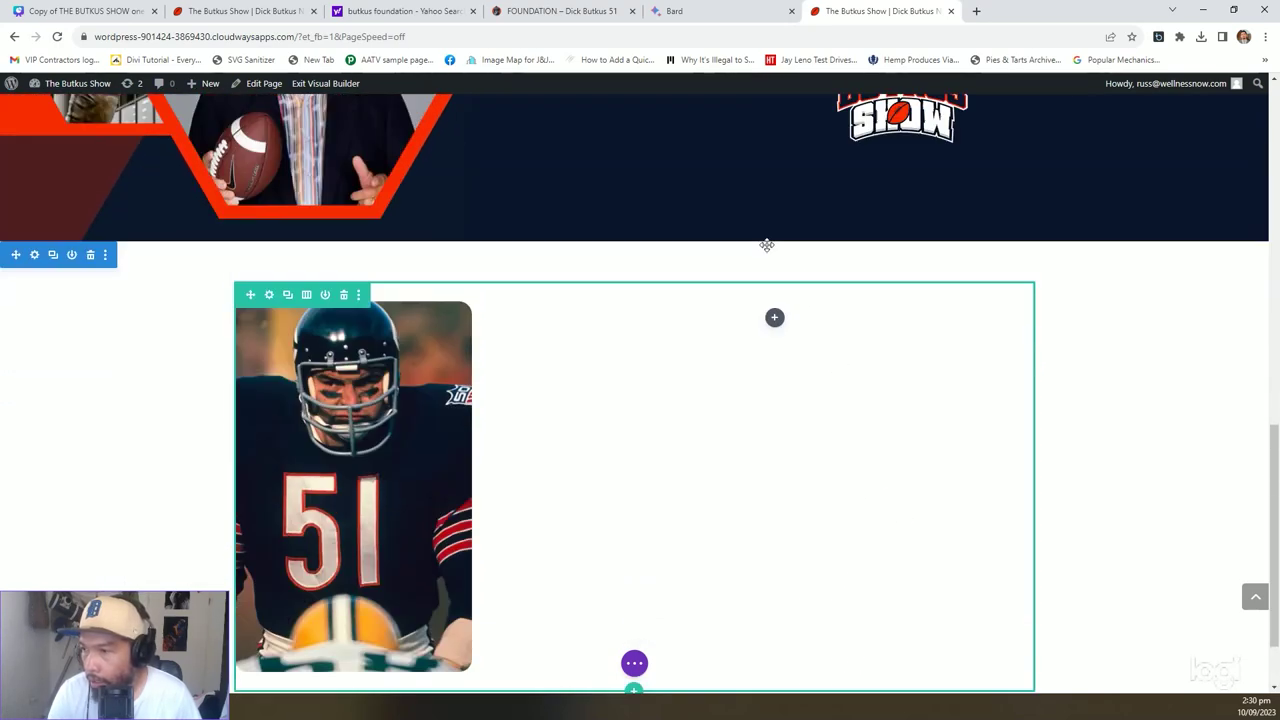
{"action": "scroll", "coordinate": [766, 246], "scroll_direction": "down", "scroll_amount": 4}
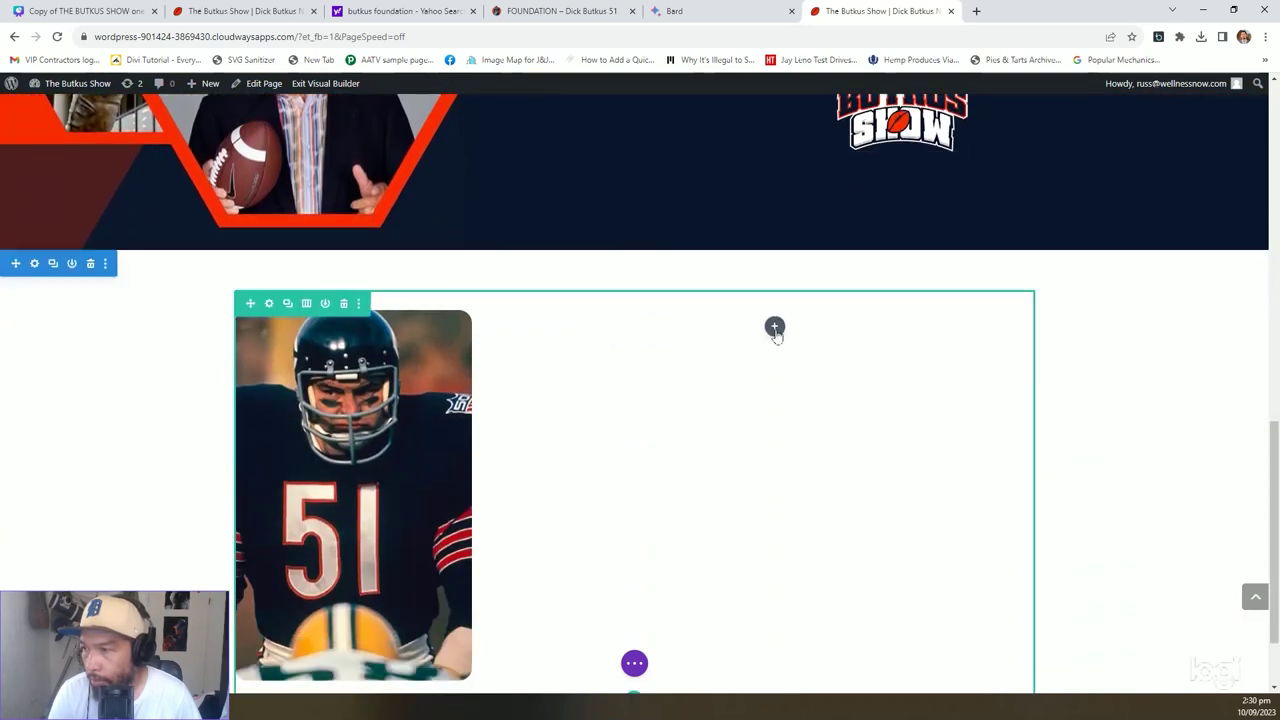
{"action": "left_click", "coordinate": [774, 326]}
{"action": "type", "text": "te"}
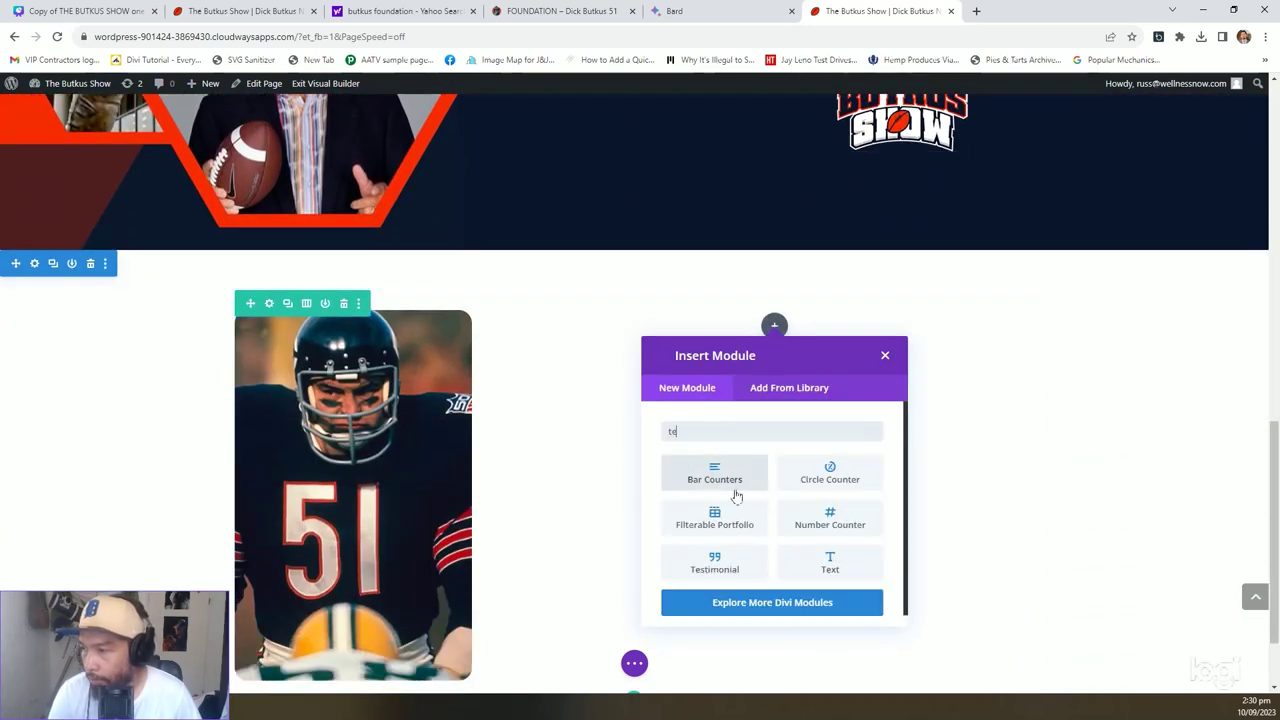
{"action": "left_click", "coordinate": [817, 566]}
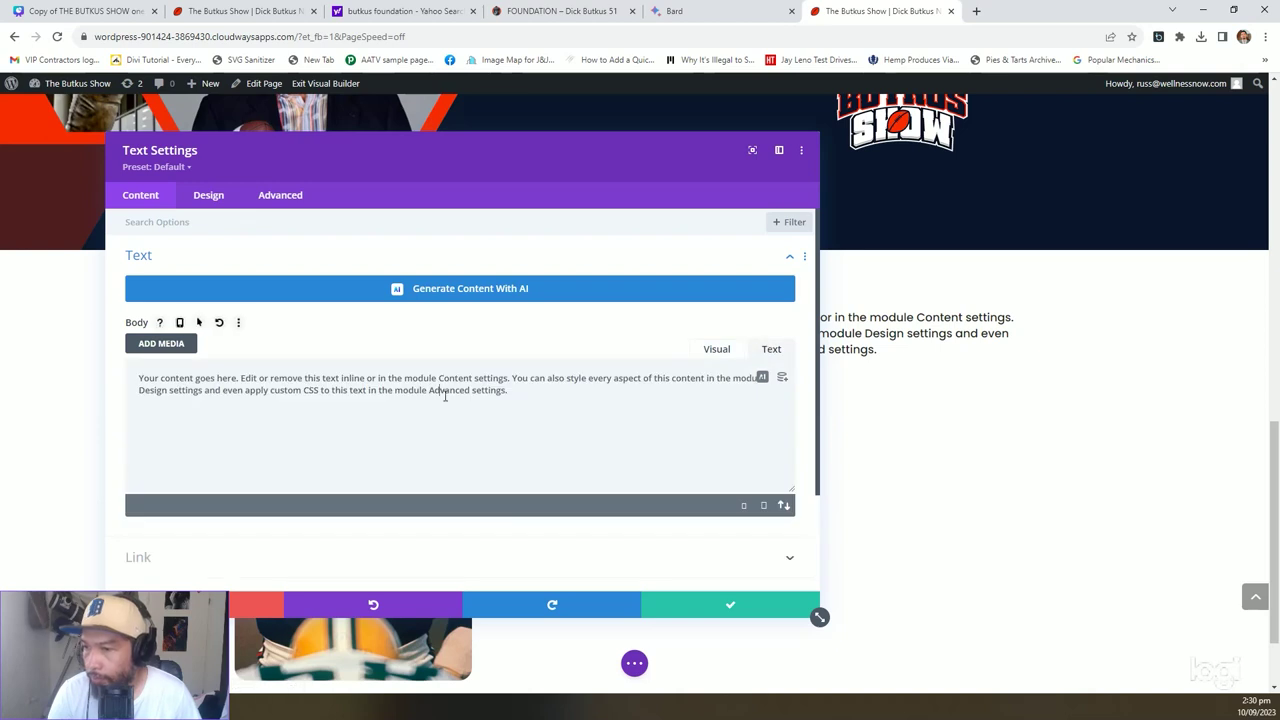
{"action": "triple_click", "coordinate": [470, 392]}
{"action": "type", "text": "<h2></h2>"}
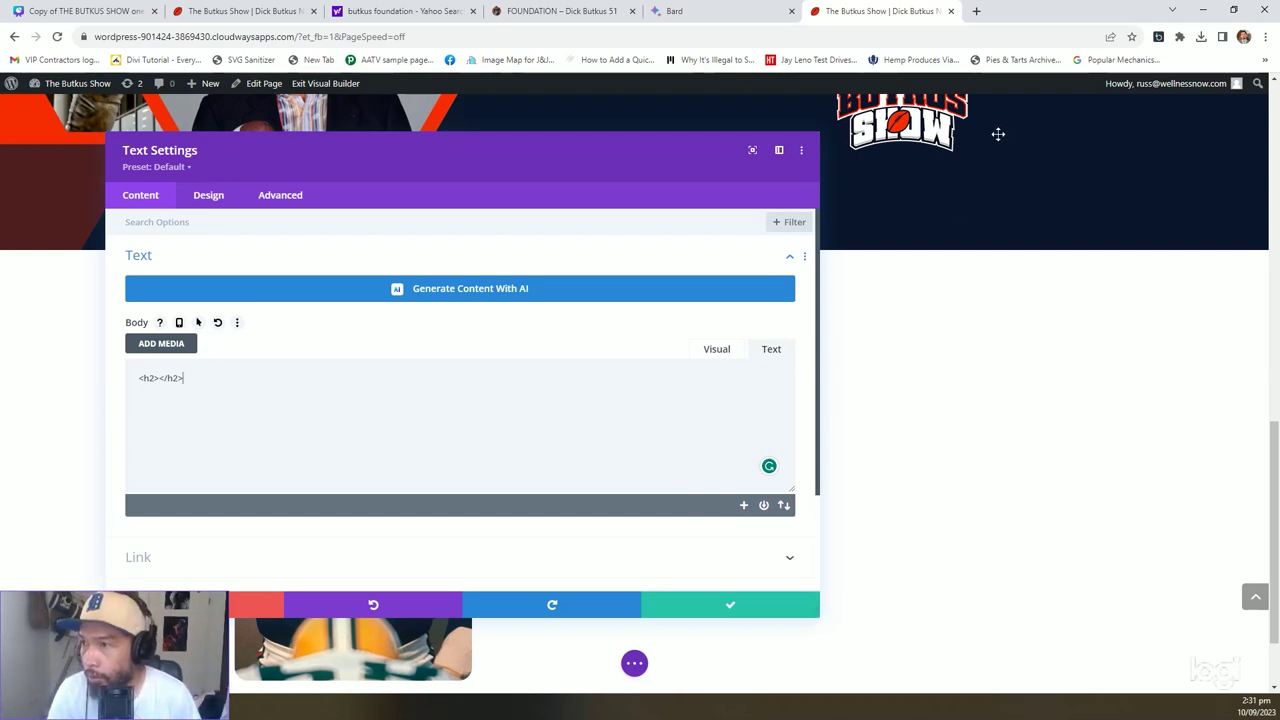
Copy the CHARITABLE LEADER heading from Canva page 3 into the Text module's h2 tags and save the module.
{"action": "left_click", "coordinate": [245, 11]}
{"action": "left_click", "coordinate": [80, 11]}
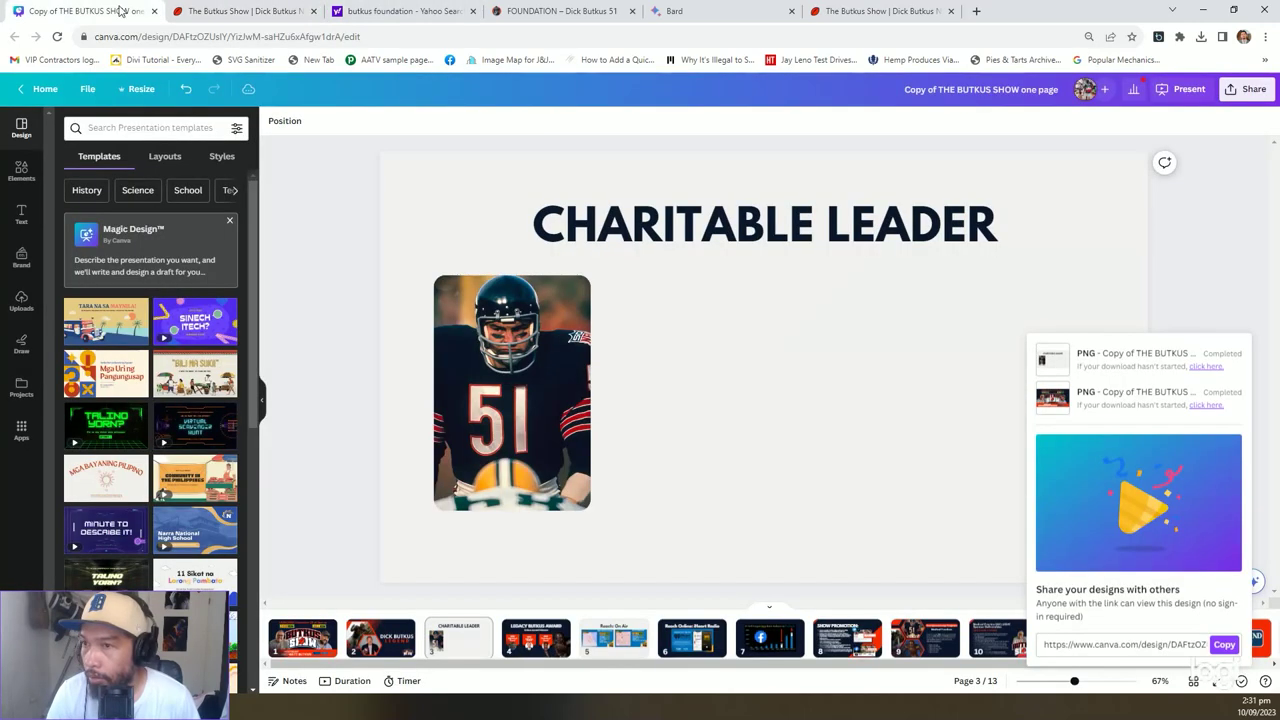
{"action": "left_click", "coordinate": [745, 235]}
{"action": "left_click", "coordinate": [745, 233]}
{"action": "key", "text": "ctrl+c"}
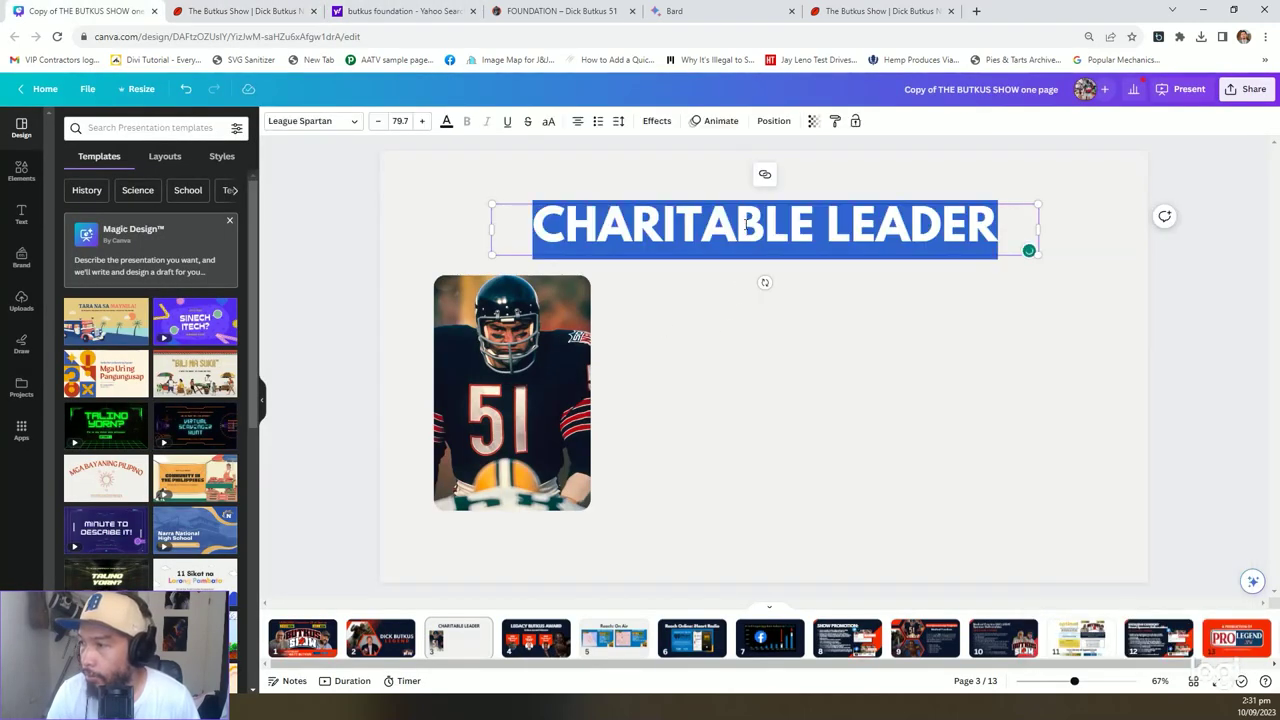
{"action": "left_click", "coordinate": [880, 11]}
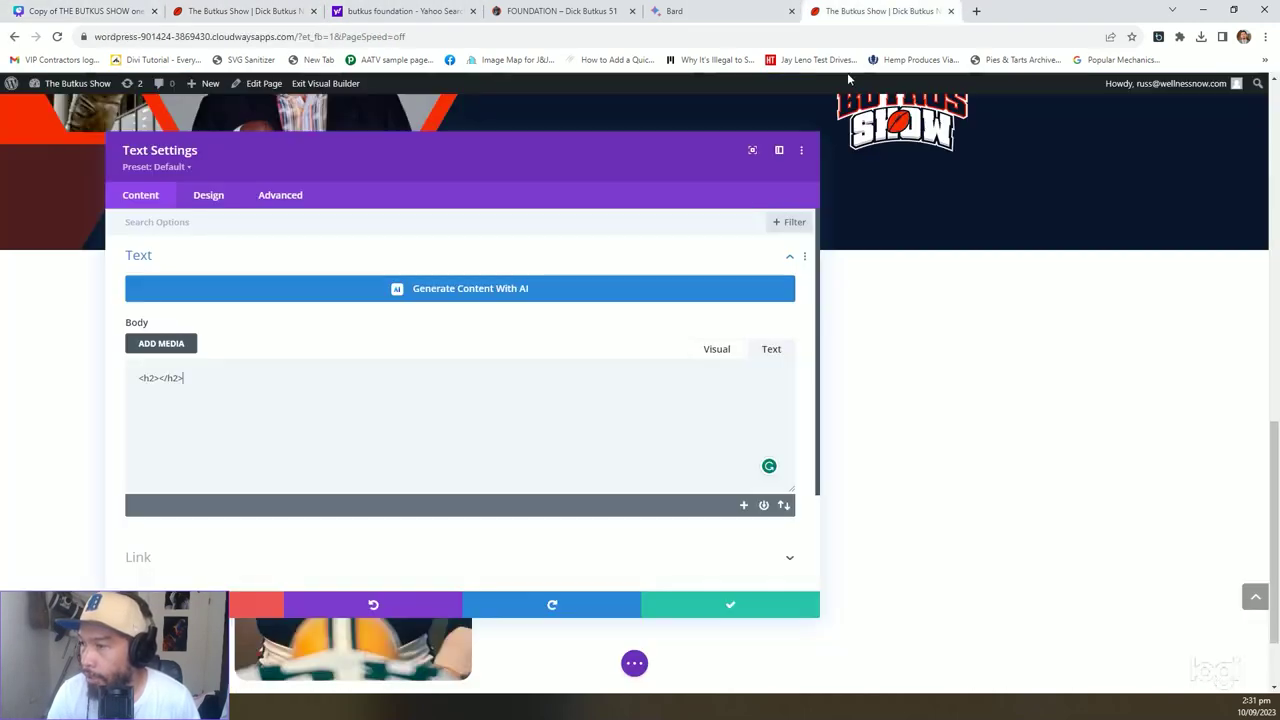
{"action": "left_click", "coordinate": [160, 379]}
{"action": "key", "text": "ctrl+v"}
{"action": "left_click", "coordinate": [729, 604]}
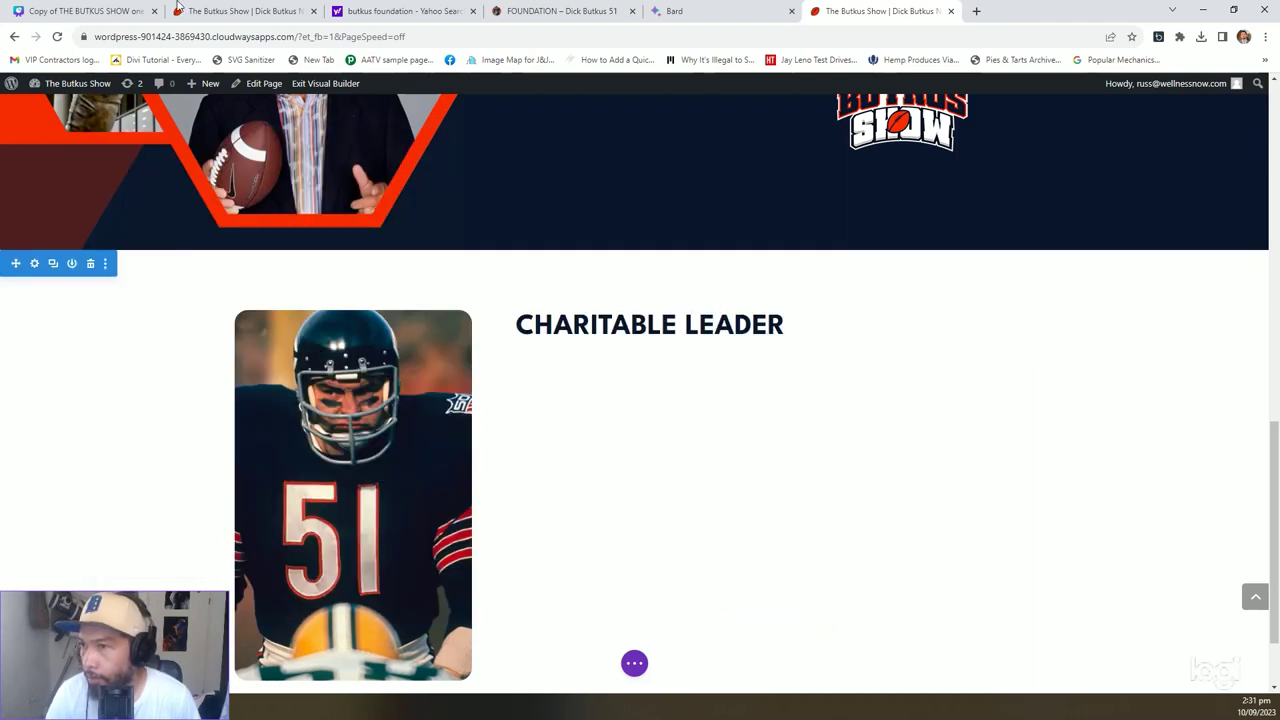
Compare the new Charitable Leader section with the Canva page and review the sections above it in the builder.
{"action": "left_click", "coordinate": [135, 12]}
{"action": "left_click", "coordinate": [880, 11]}
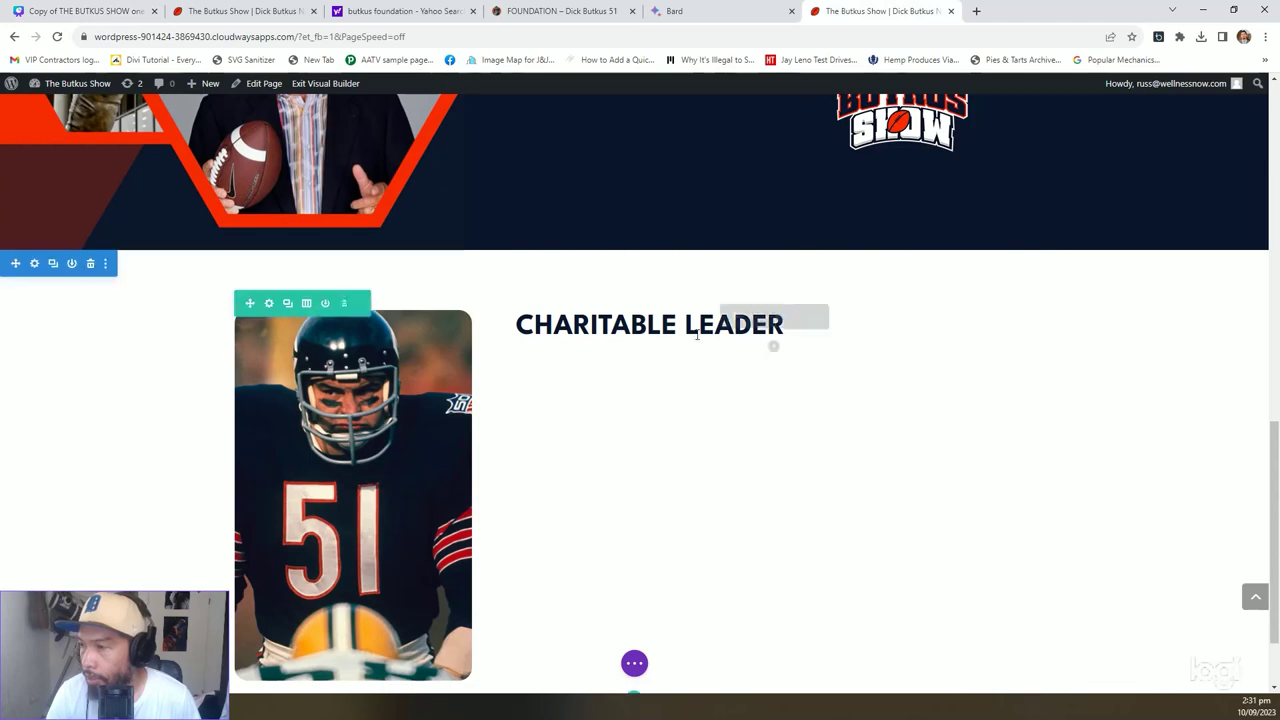
{"action": "scroll", "coordinate": [577, 344], "scroll_direction": "up", "scroll_amount": 8}
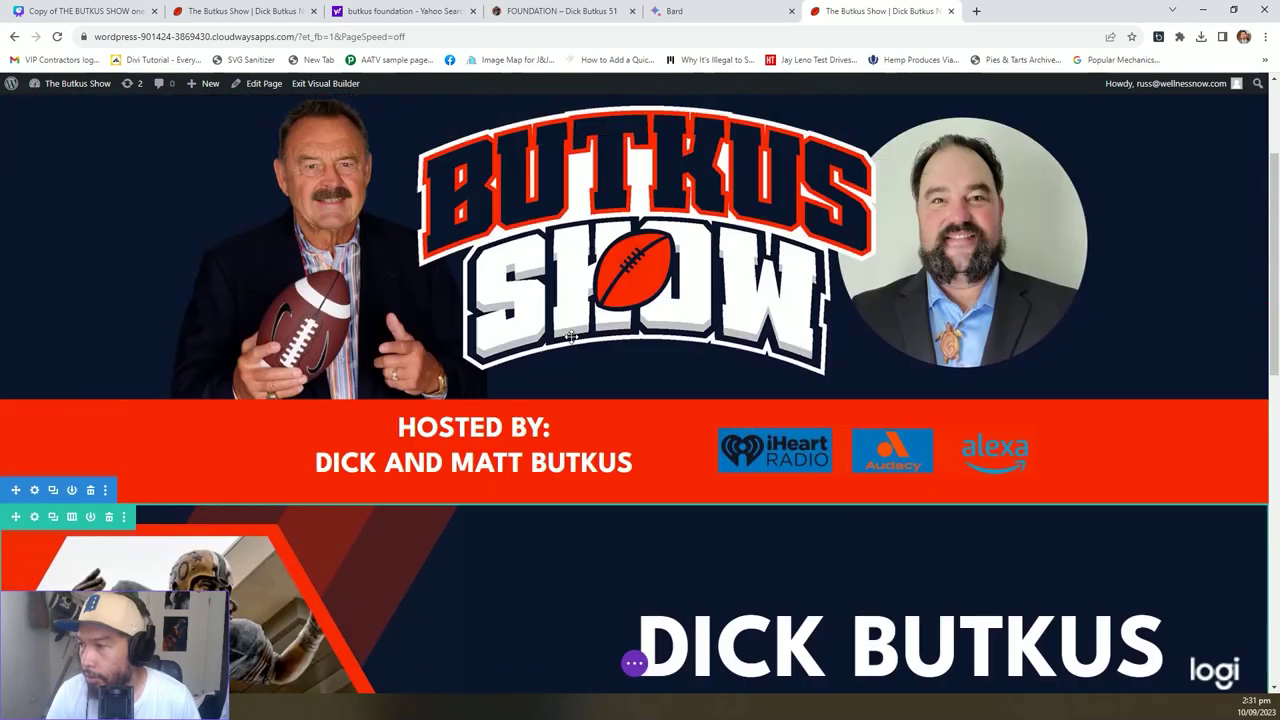
Set the CHARITABLE LEADER heading's Heading 2 text size to 62px in its Text module's design settings and save the module.
{"action": "scroll", "coordinate": [577, 344], "scroll_direction": "down", "scroll_amount": 5}
{"action": "scroll", "coordinate": [660, 400], "scroll_direction": "down", "scroll_amount": 4}
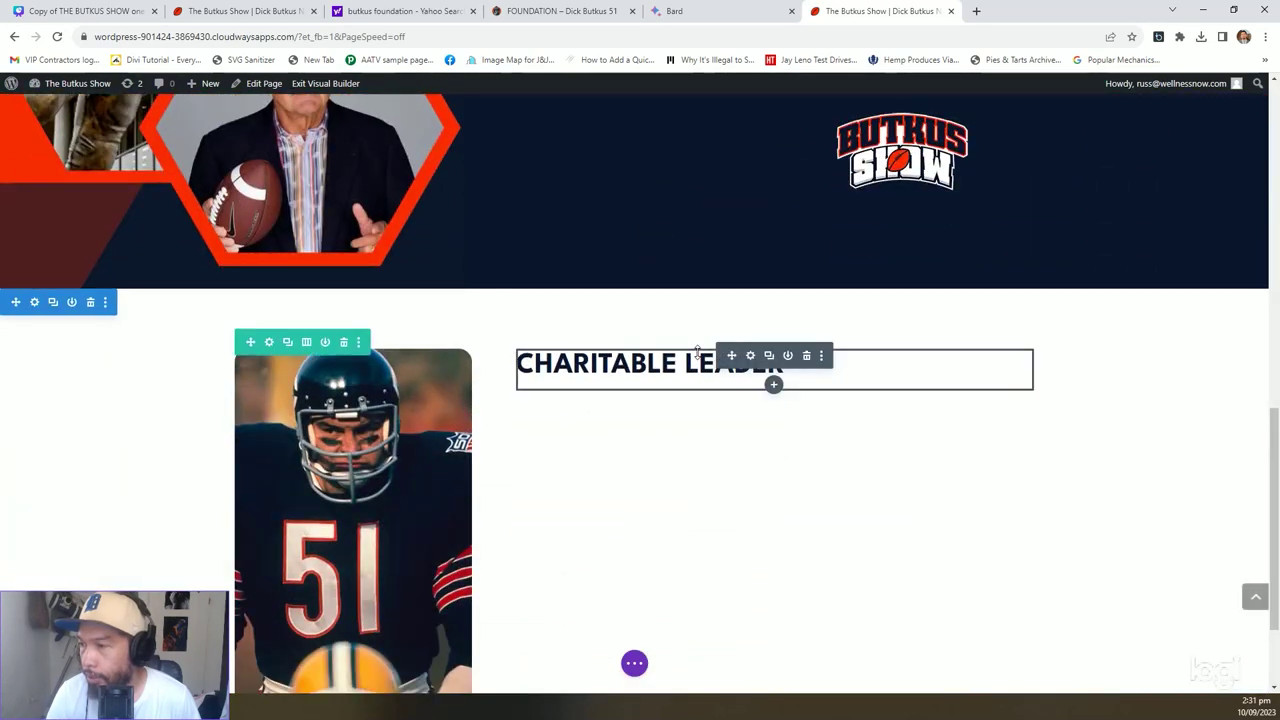
{"action": "left_click", "coordinate": [726, 356]}
{"action": "left_click", "coordinate": [207, 196]}
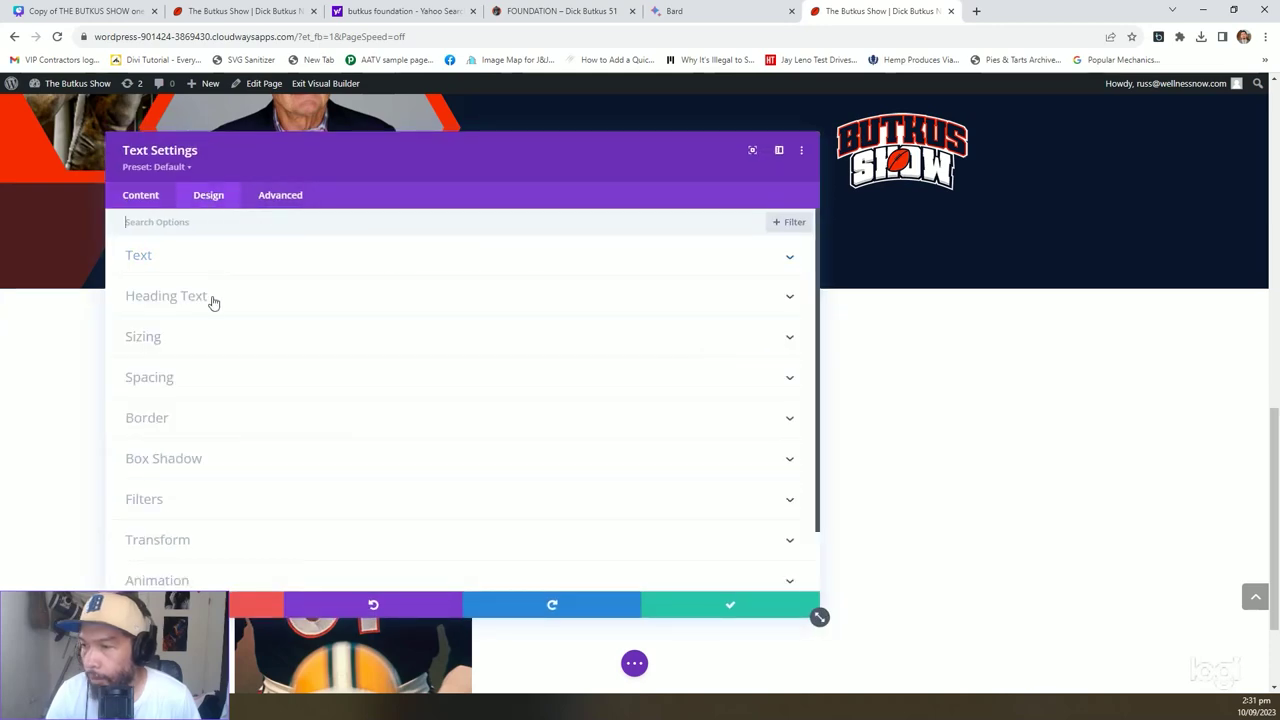
{"action": "left_click", "coordinate": [212, 301]}
{"action": "left_click", "coordinate": [291, 262]}
{"action": "scroll", "coordinate": [338, 300], "scroll_direction": "down", "scroll_amount": 3}
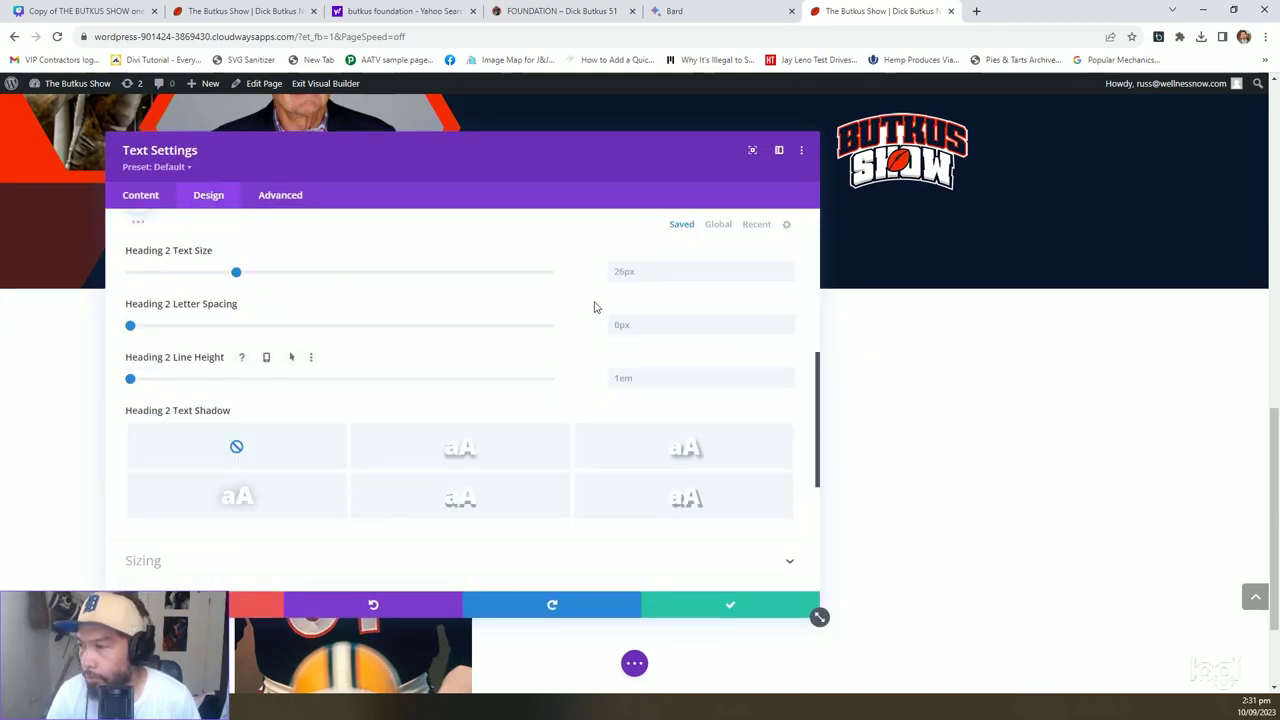
{"action": "left_click", "coordinate": [614, 271]}
{"action": "left_click_drag", "start_coordinate": [606, 162], "coordinate": [1138, 200]}
{"action": "left_click_drag", "start_coordinate": [1197, 309], "coordinate": [1083, 310]}
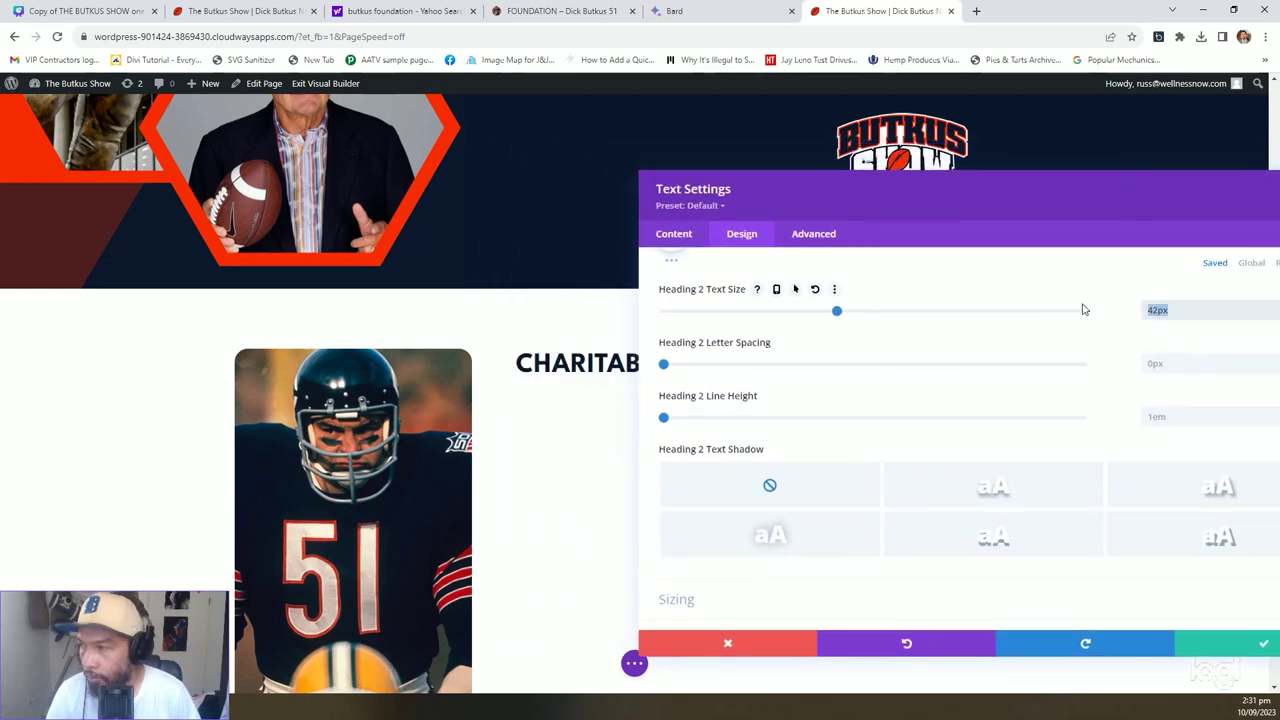
{"action": "type", "text": "62"}
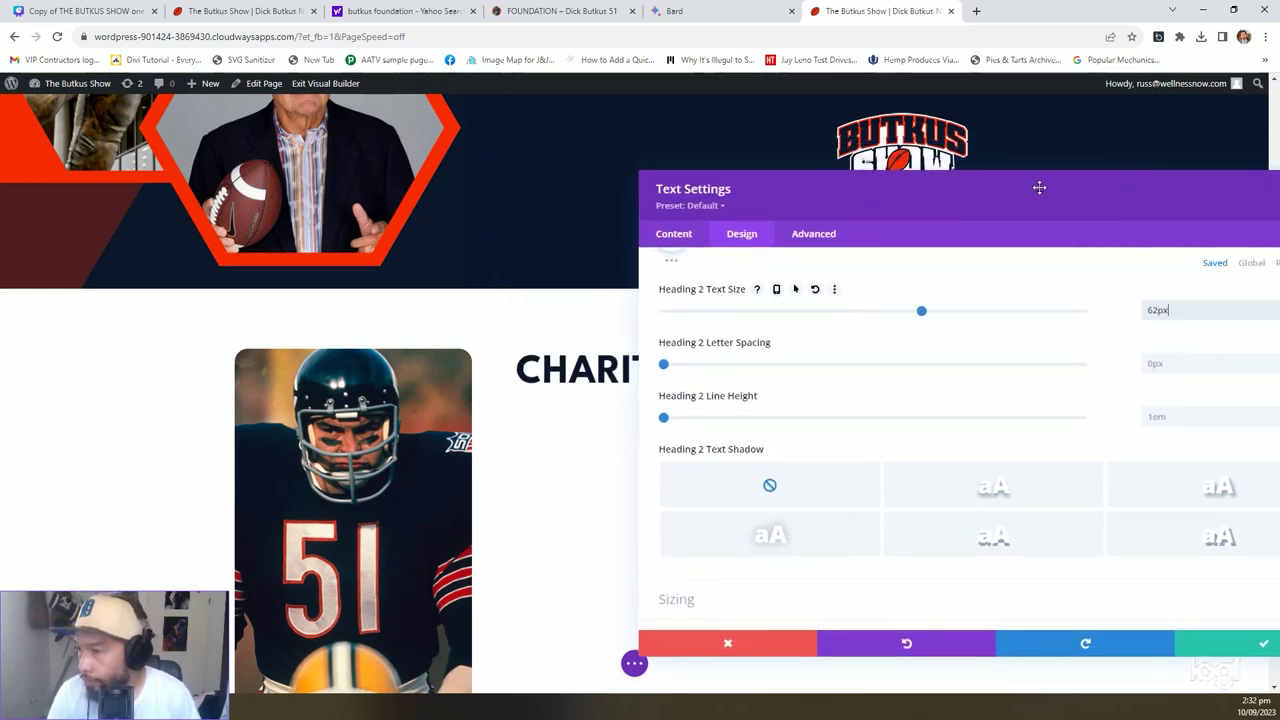
{"action": "left_click_drag", "start_coordinate": [1040, 188], "coordinate": [596, 134]}
{"action": "left_click", "coordinate": [838, 588]}
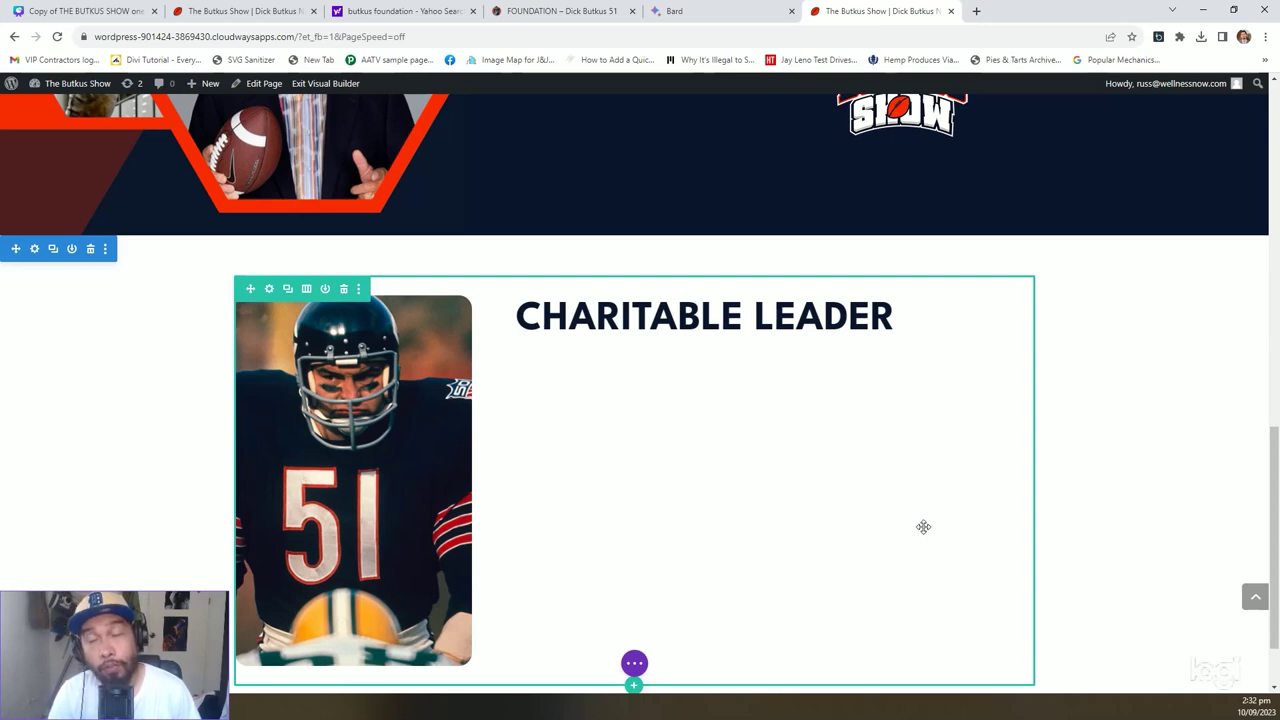
Expand the builder's page-level controls.
{"action": "left_click", "coordinate": [634, 663]}
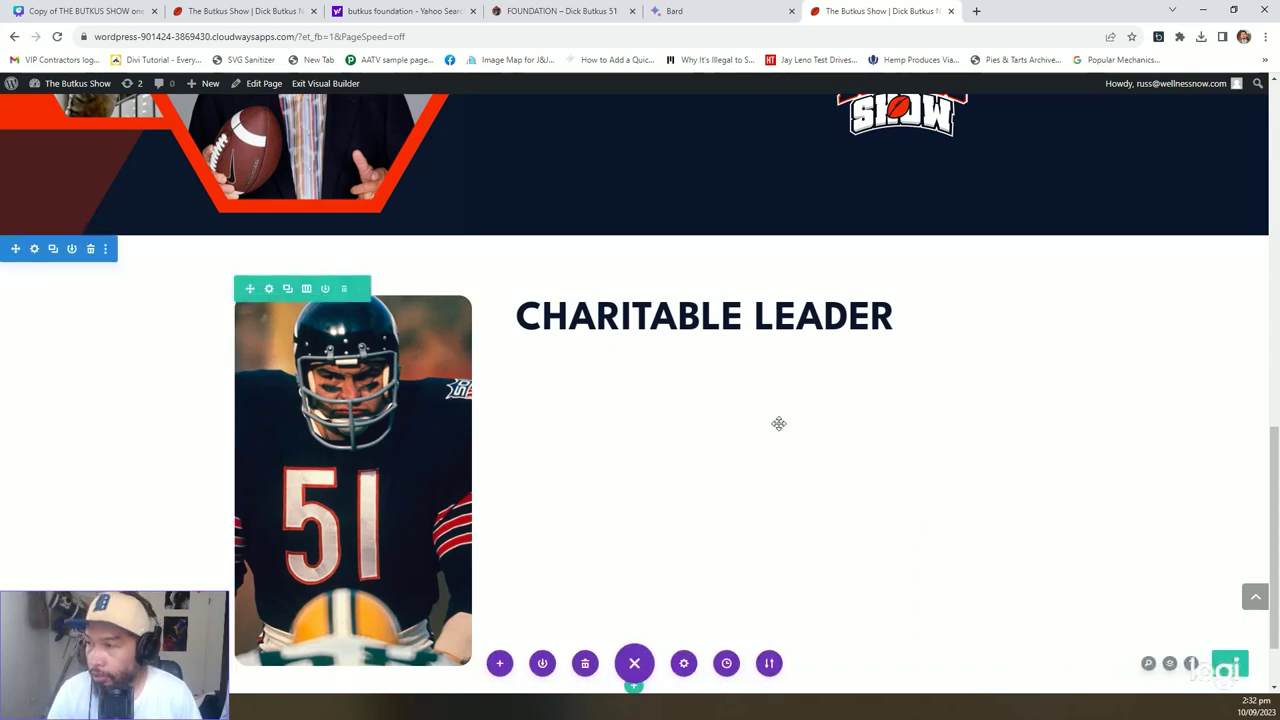
Review the Heading 2 design settings of the CHARITABLE LEADER text module, including its letter spacing, line height and text shadow.
{"action": "scroll", "coordinate": [777, 423], "scroll_direction": "up", "scroll_amount": 5}
{"action": "scroll", "coordinate": [766, 406], "scroll_direction": "down", "scroll_amount": 5}
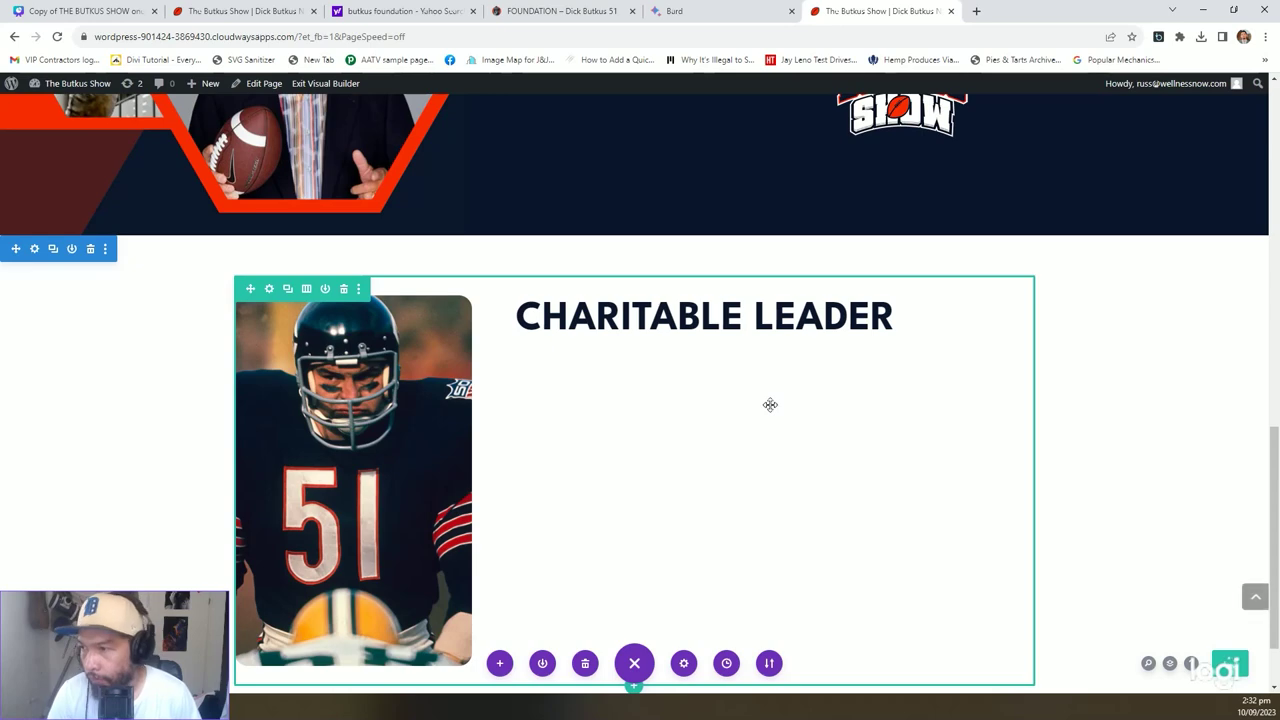
{"action": "scroll", "coordinate": [770, 405], "scroll_direction": "up", "scroll_amount": 1}
{"action": "left_click", "coordinate": [746, 356]}
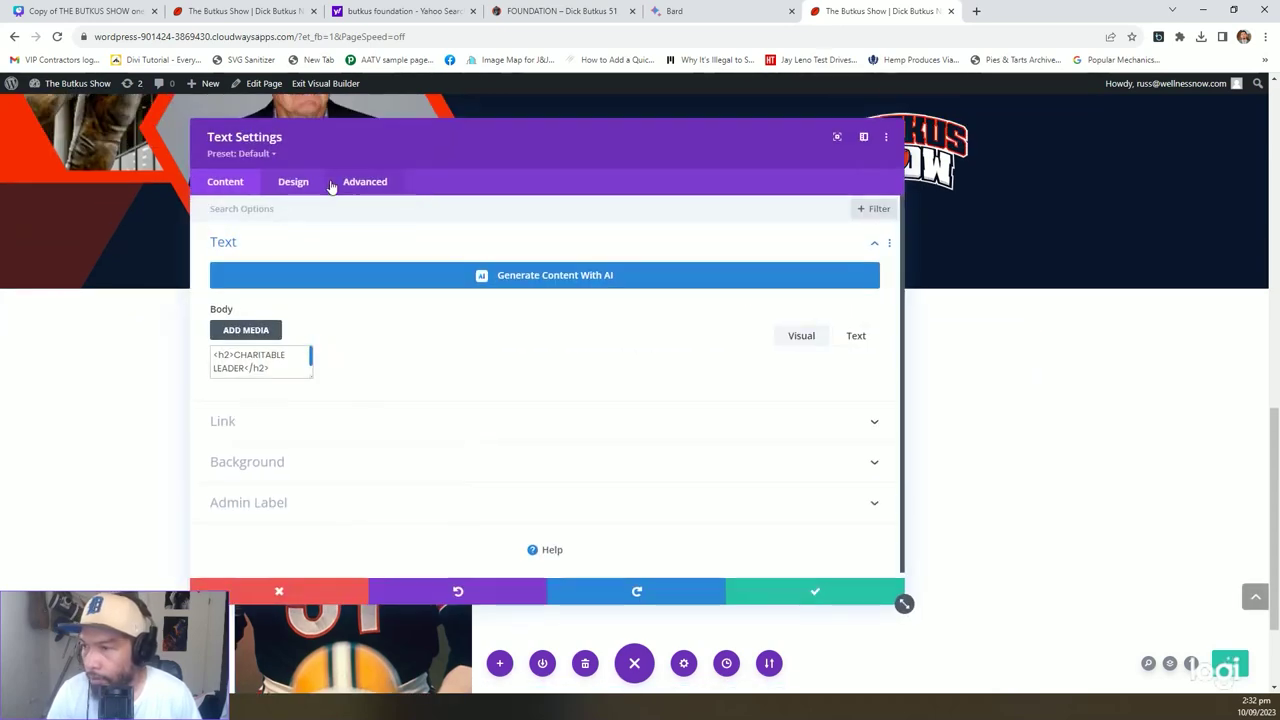
{"action": "left_click", "coordinate": [290, 181]}
{"action": "left_click", "coordinate": [306, 279]}
{"action": "left_click", "coordinate": [370, 262]}
{"action": "scroll", "coordinate": [671, 423], "scroll_direction": "down", "scroll_amount": 4}
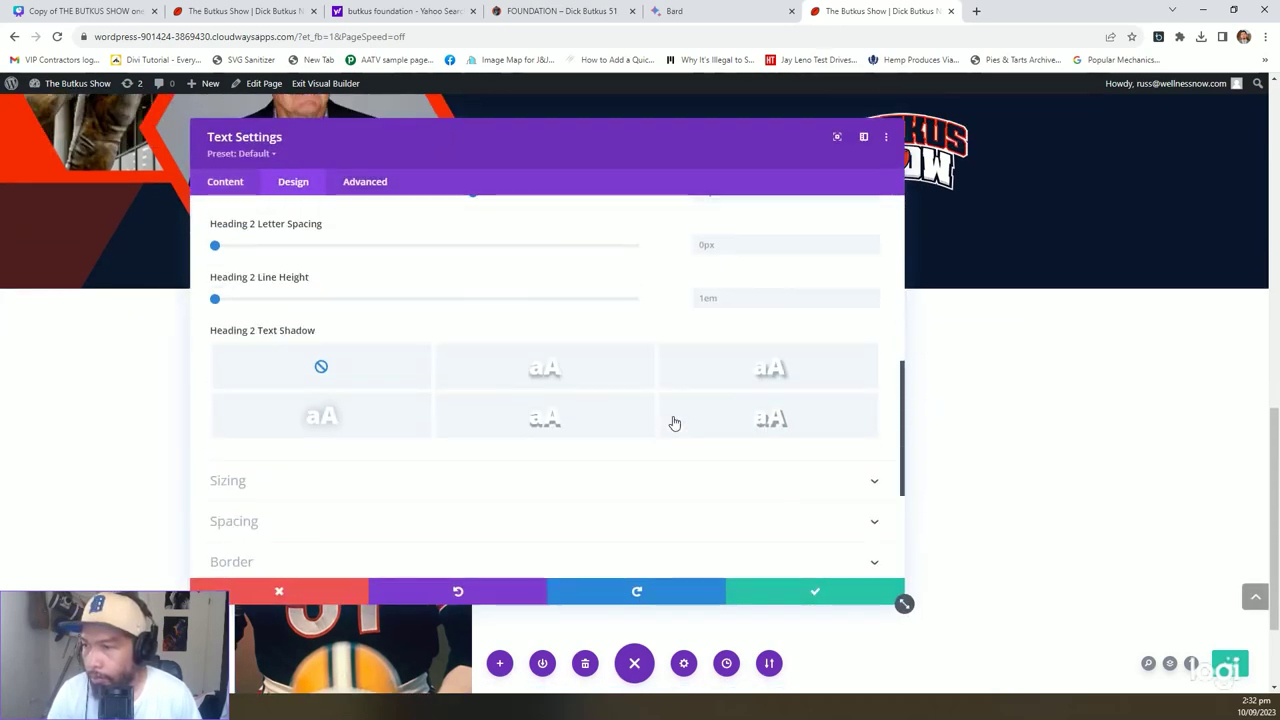
{"action": "scroll", "coordinate": [666, 420], "scroll_direction": "up", "scroll_amount": 3}
{"action": "left_click", "coordinate": [822, 600]}
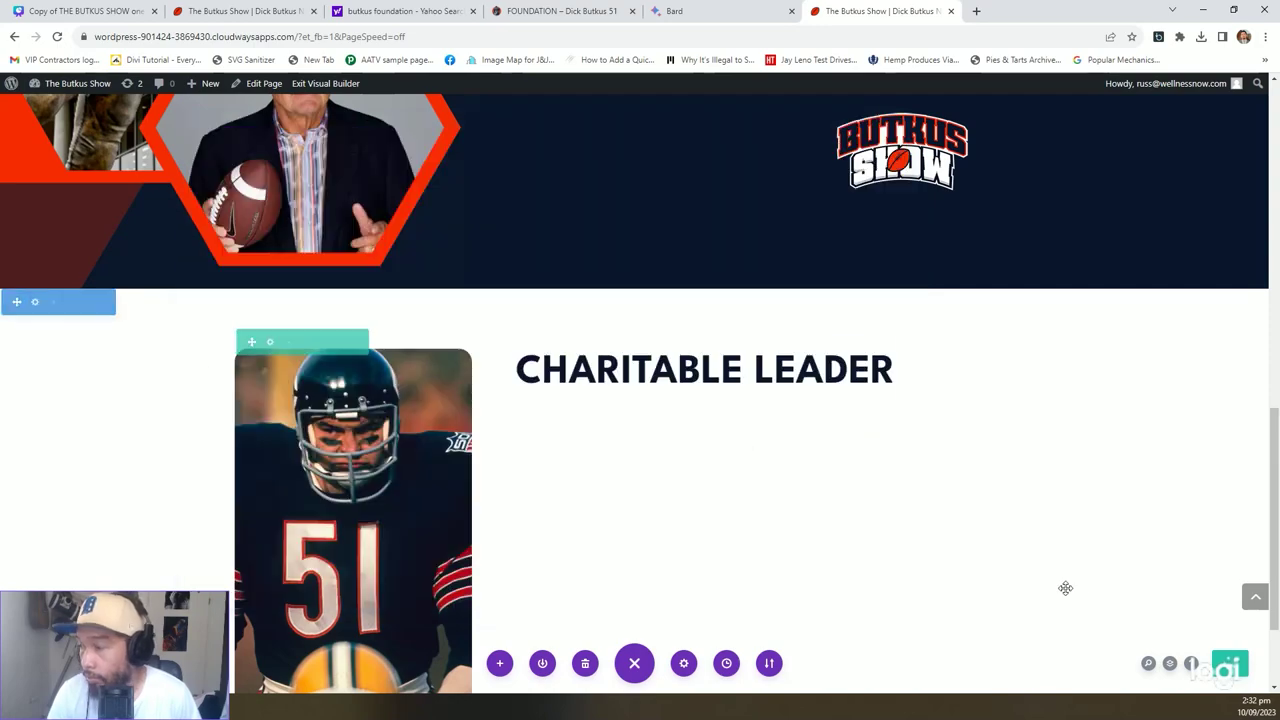
Check the Charitable Leader slide in the Canva design, then copy the rewritten Dick Butkus text from the Bard chat.
{"action": "scroll", "coordinate": [786, 531], "scroll_direction": "up", "scroll_amount": 5}
{"action": "scroll", "coordinate": [785, 531], "scroll_direction": "up", "scroll_amount": 2}
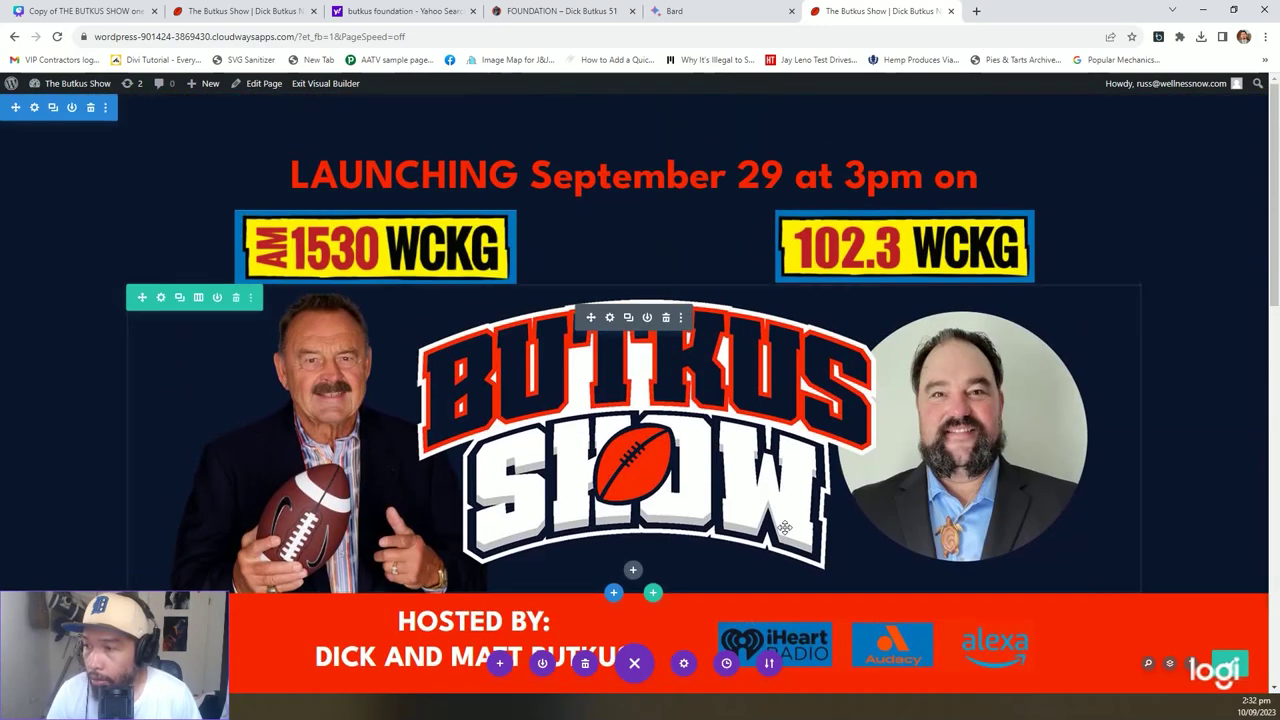
{"action": "scroll", "coordinate": [785, 531], "scroll_direction": "down", "scroll_amount": 5}
{"action": "key", "text": "ctrl+1"}
{"action": "left_click", "coordinate": [857, 386]}
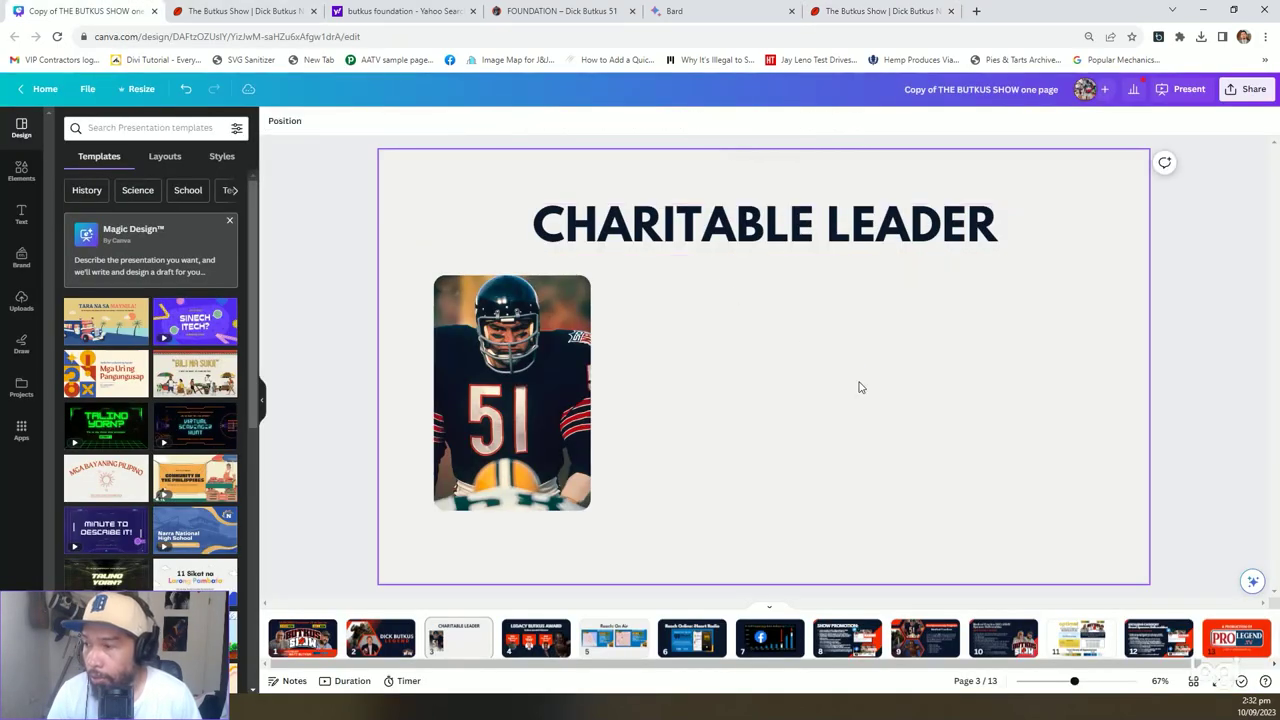
{"action": "left_click", "coordinate": [850, 11]}
{"action": "left_click", "coordinate": [745, 6]}
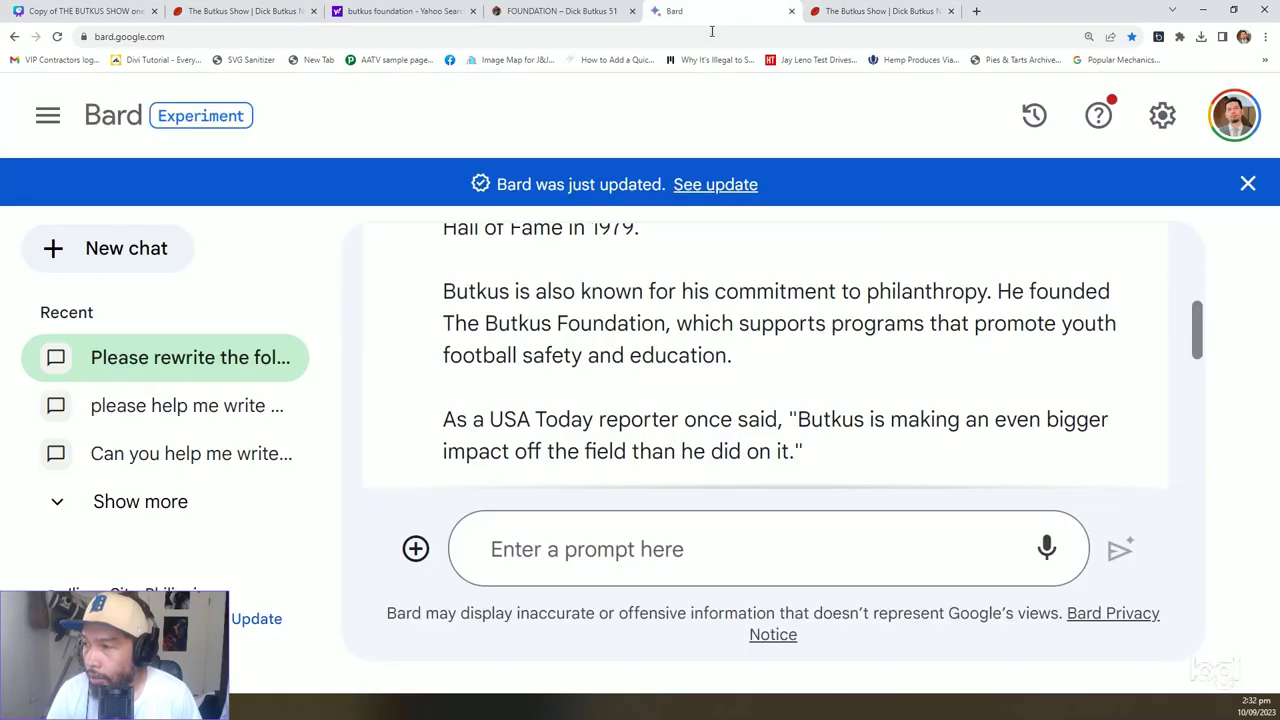
{"action": "scroll", "coordinate": [540, 300], "scroll_direction": "up", "scroll_amount": 8}
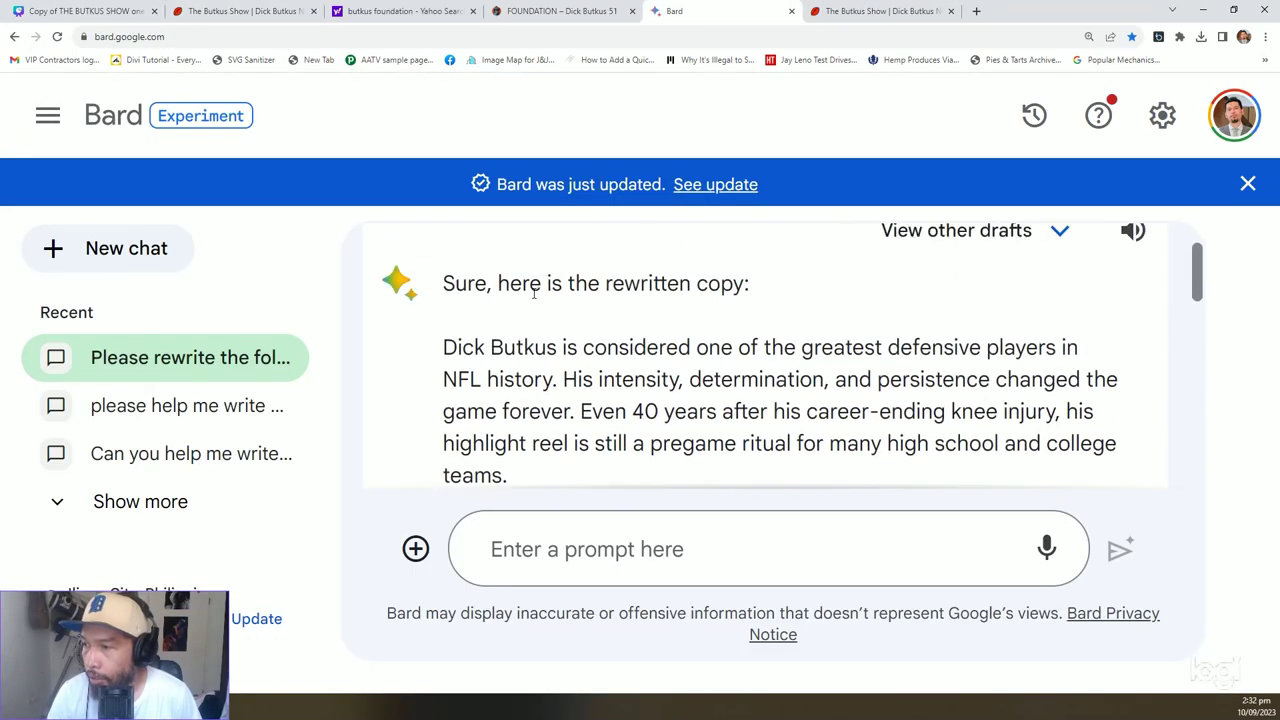
{"action": "left_click_drag", "start_coordinate": [443, 347], "coordinate": [848, 323]}
Return to the page builder and add a new Text module directly below the CHARITABLE LEADER heading.
{"action": "left_click", "coordinate": [85, 11]}
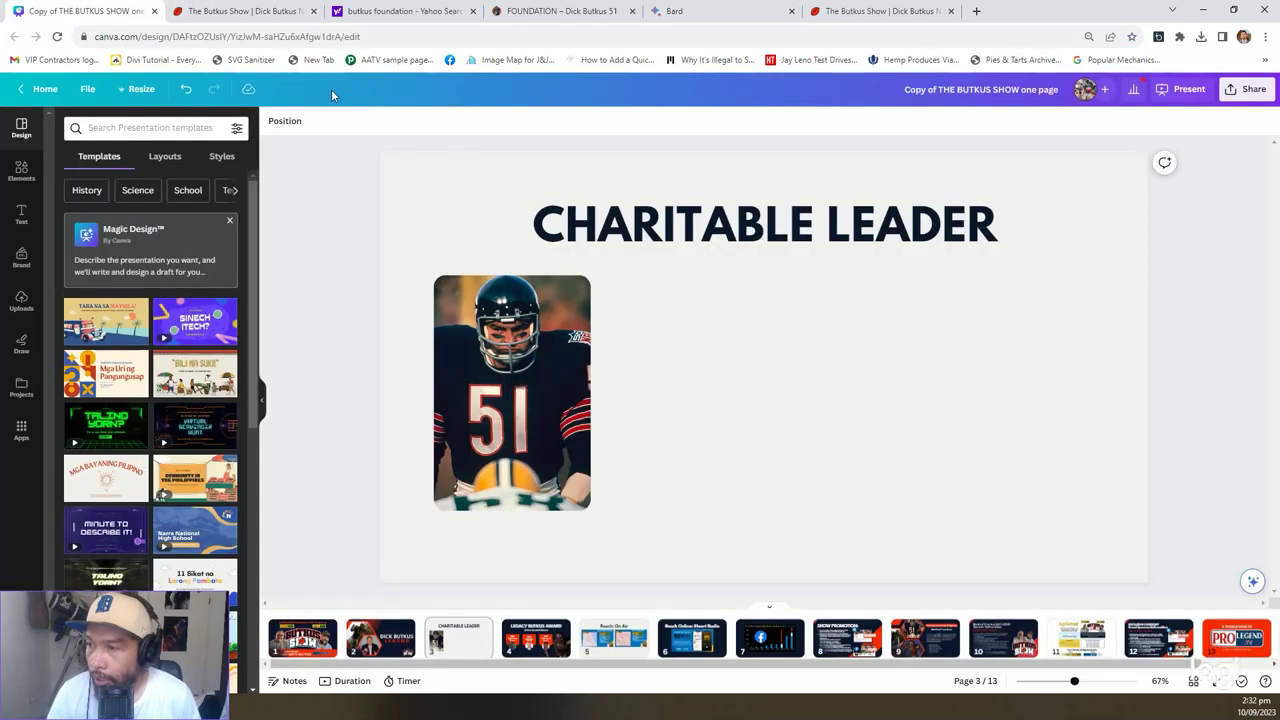
{"action": "left_click", "coordinate": [440, 10]}
{"action": "left_click", "coordinate": [860, 11]}
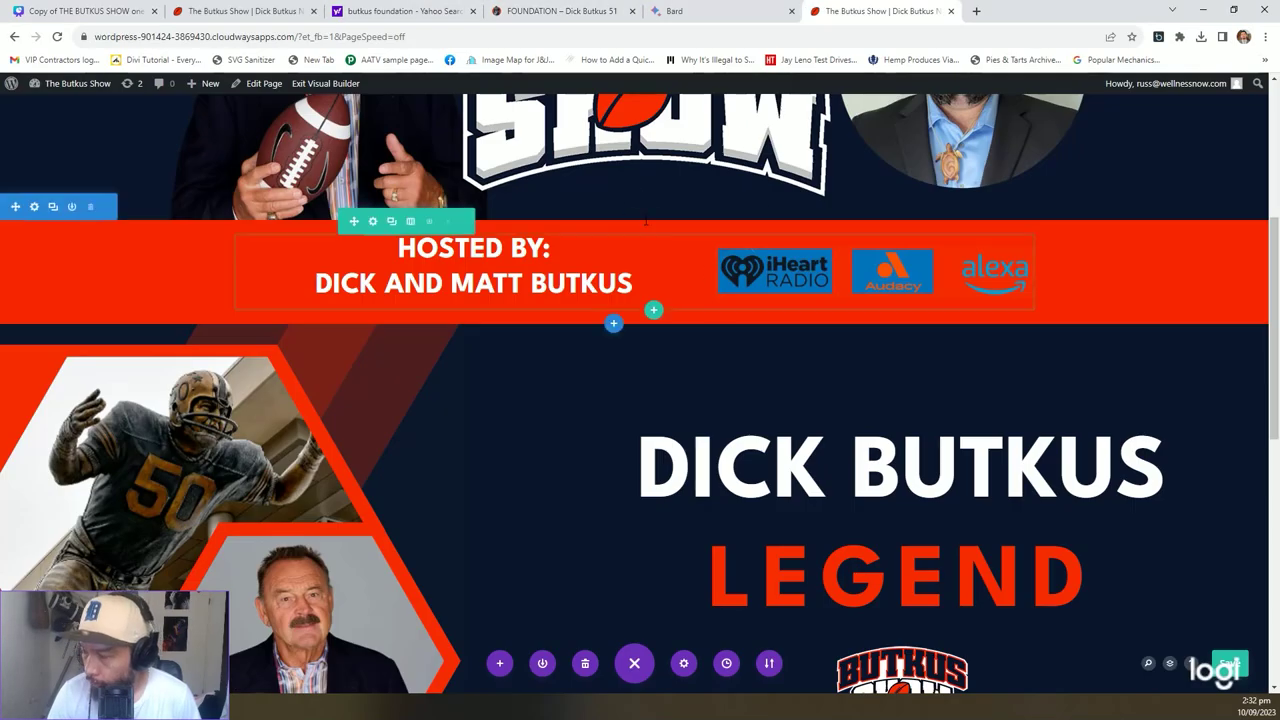
{"action": "scroll", "coordinate": [743, 428], "scroll_direction": "down", "scroll_amount": 5}
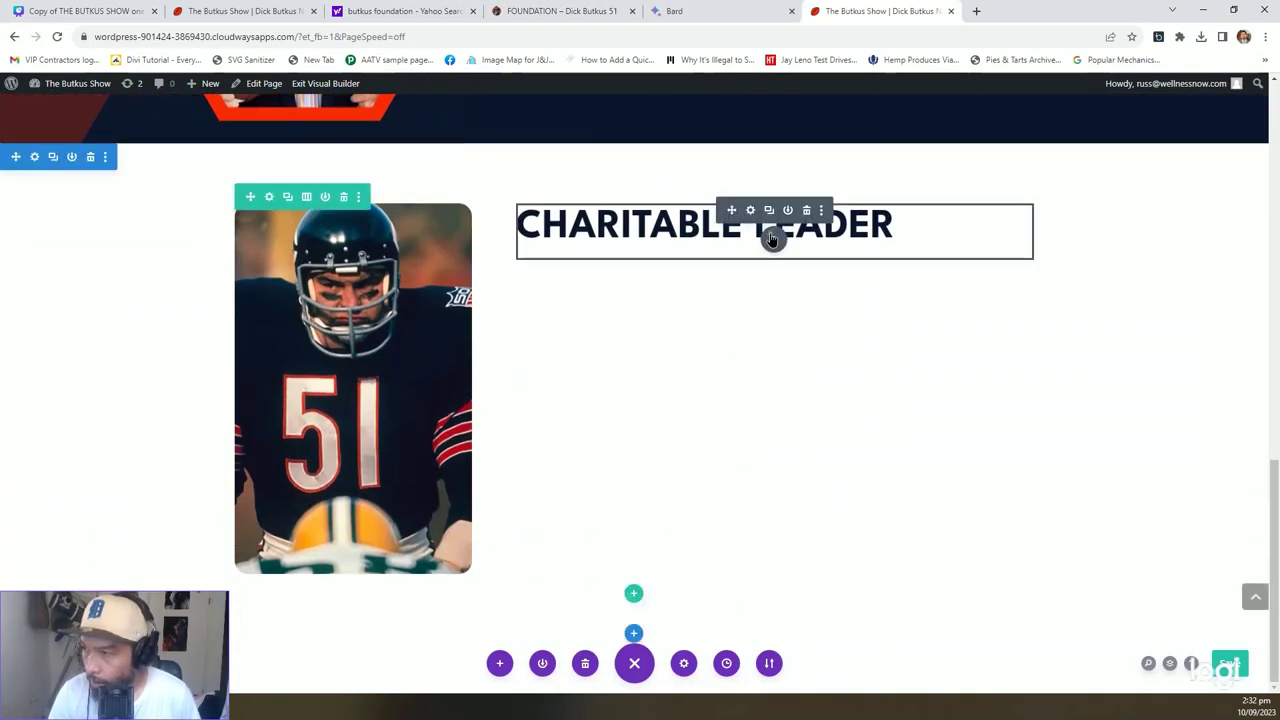
{"action": "left_click", "coordinate": [772, 240]}
{"action": "type", "text": "text"}
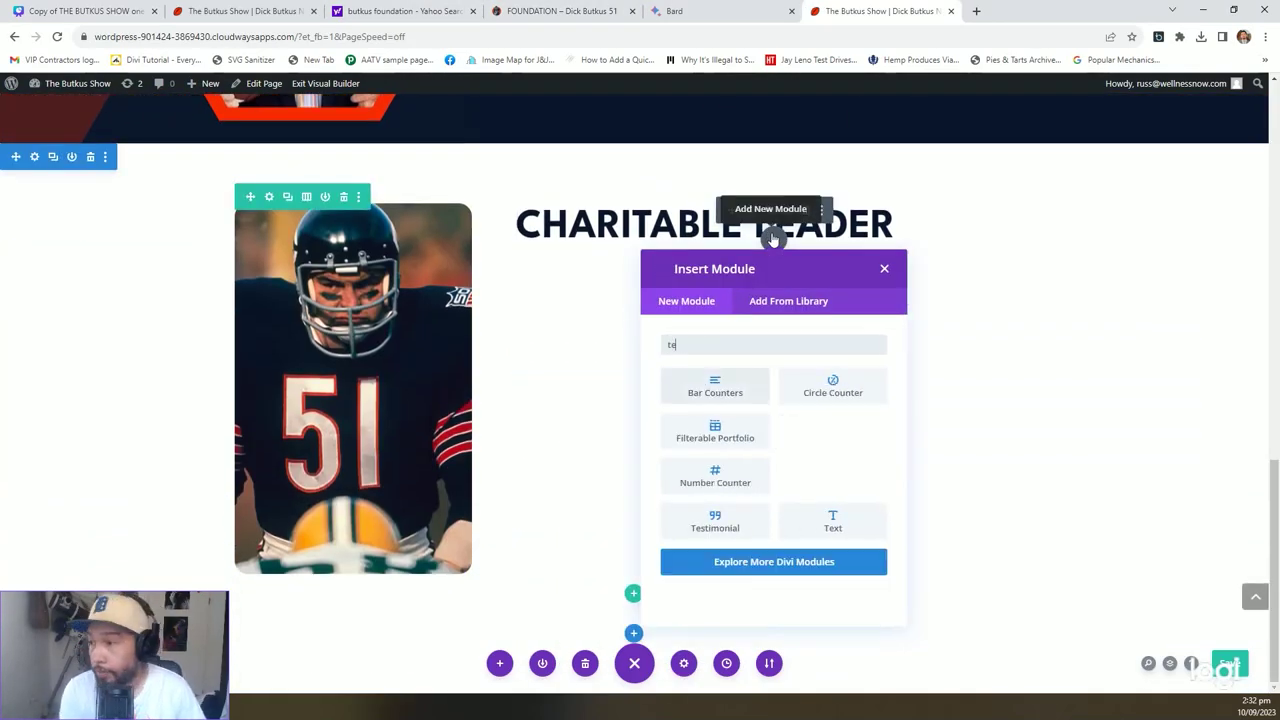
{"action": "left_click", "coordinate": [737, 403]}
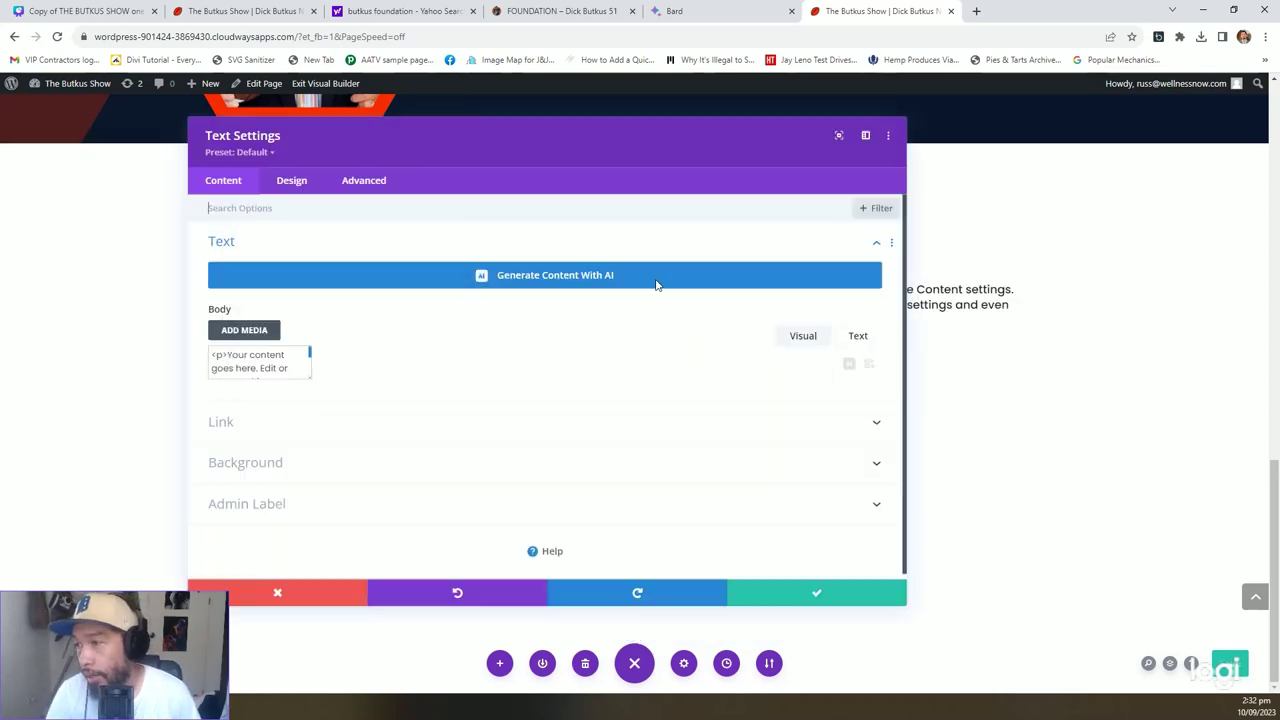
Replace the new module's placeholder body with the copied Dick Butkus text and save the module.
{"action": "left_click", "coordinate": [852, 336]}
{"action": "key", "text": "ctrl+a"}
{"action": "key", "text": "ctrl+v"}
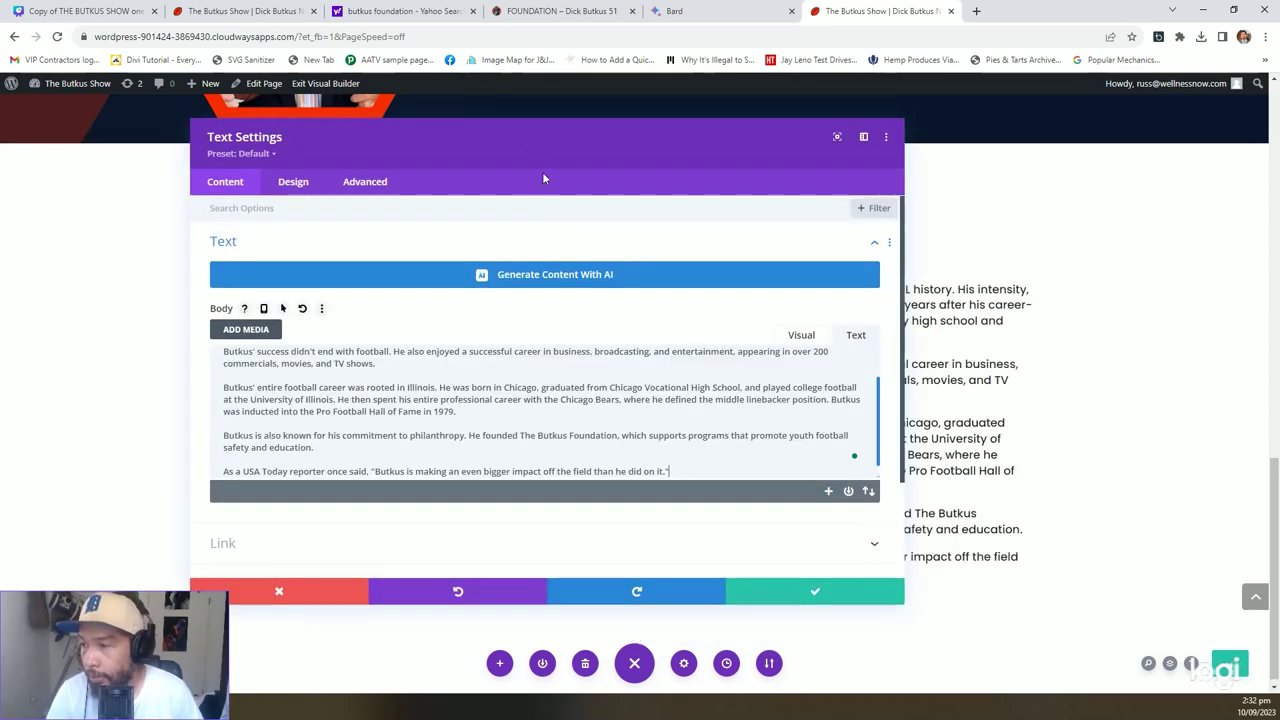
{"action": "left_click_drag", "start_coordinate": [542, 172], "coordinate": [1075, 279]}
{"action": "left_click", "coordinate": [1077, 598]}
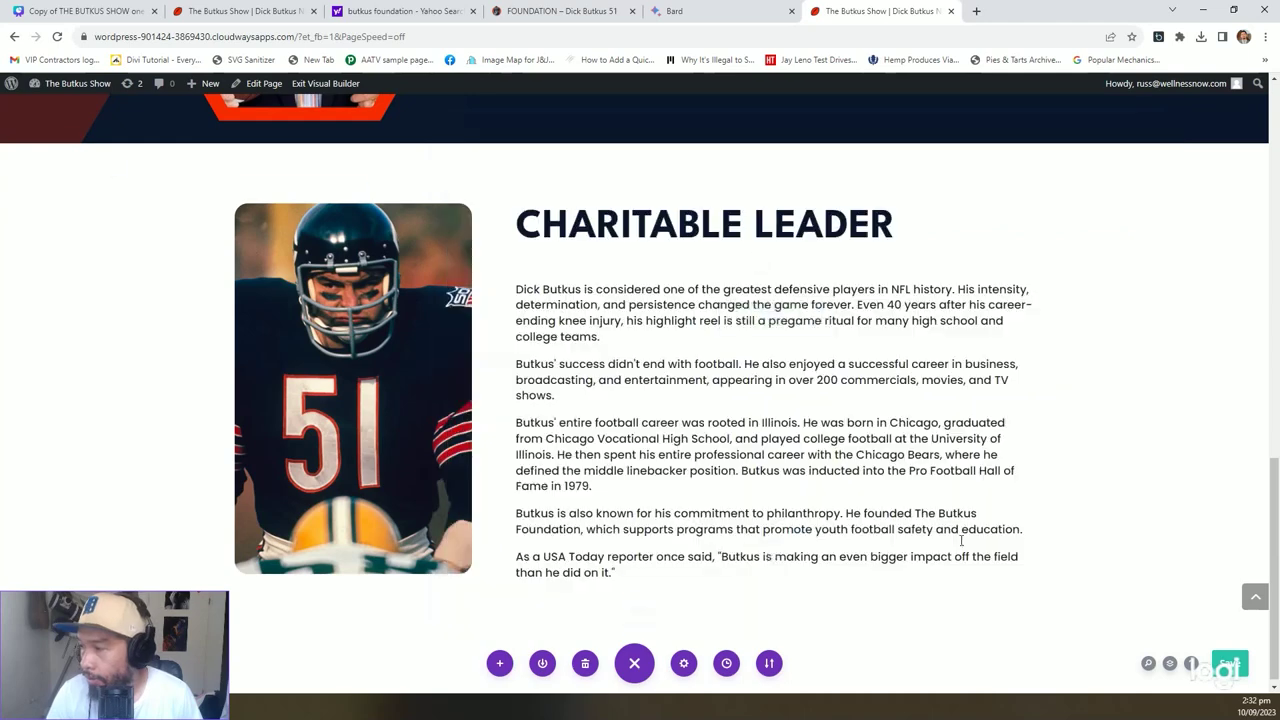
Set the bottom margin of the CHARITABLE LEADER heading module to 0px and save it.
{"action": "left_click", "coordinate": [751, 211]}
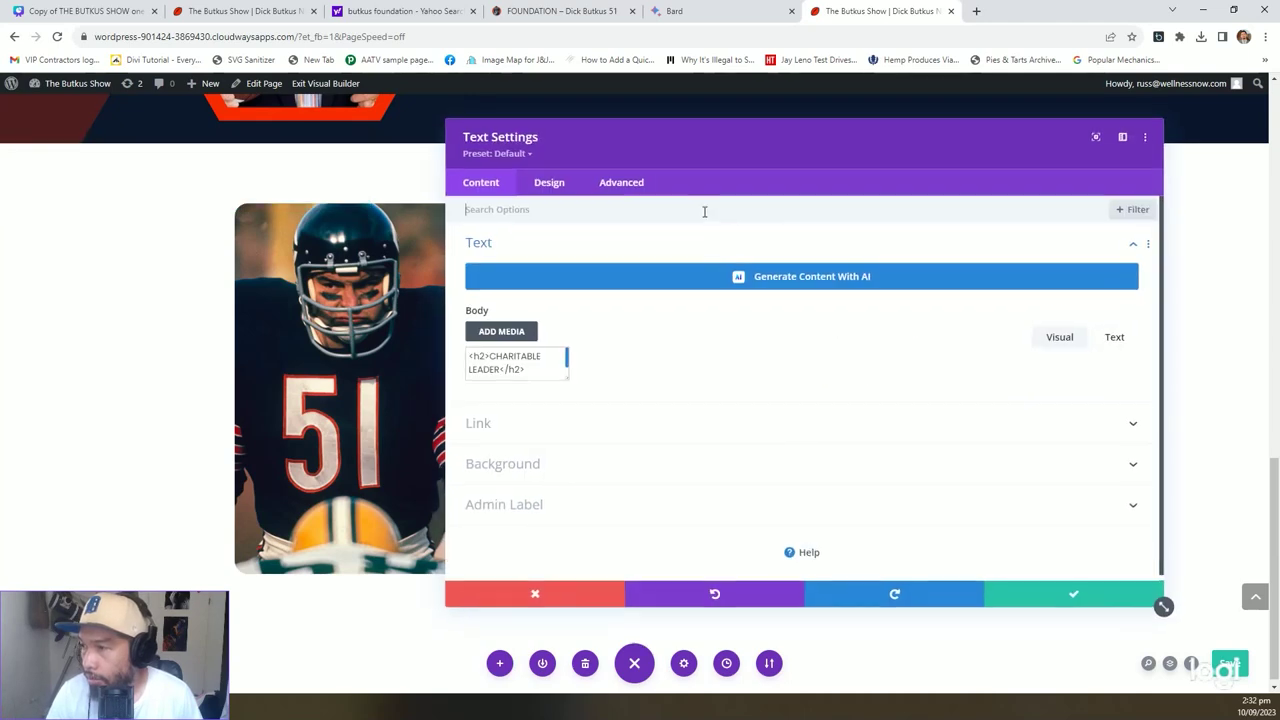
{"action": "left_click", "coordinate": [548, 185]}
{"action": "left_click", "coordinate": [500, 363]}
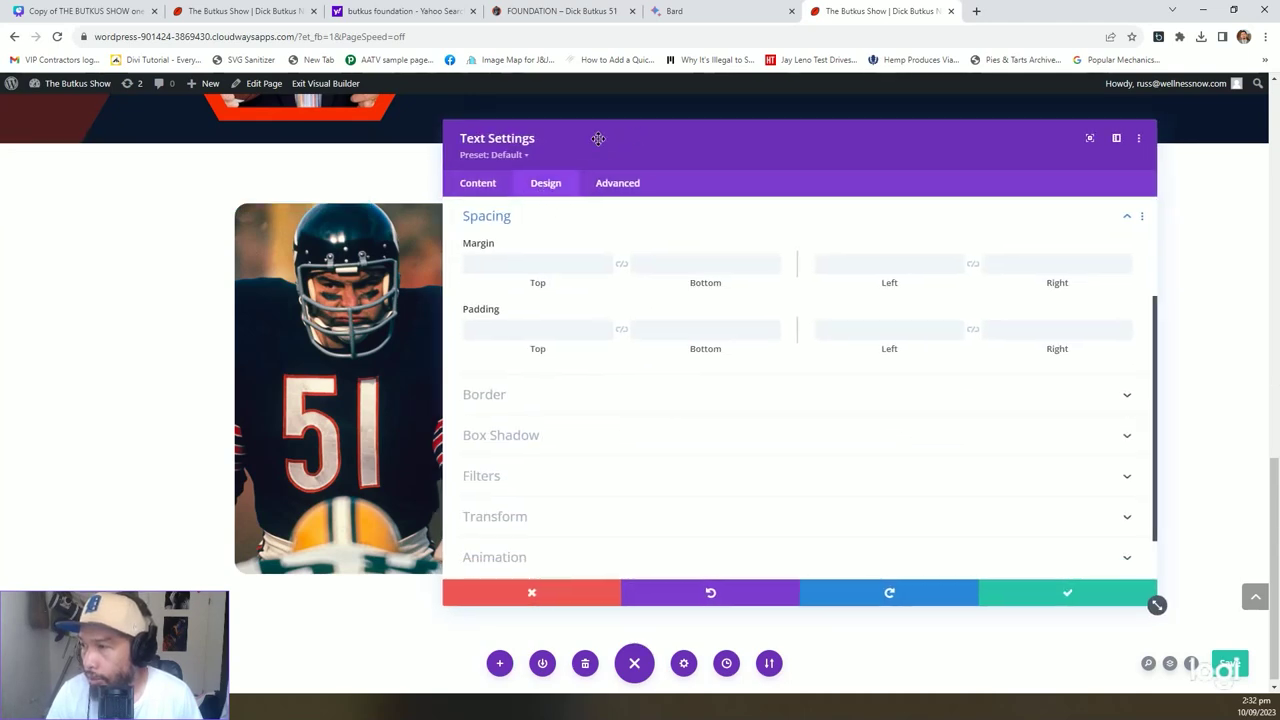
{"action": "left_click_drag", "start_coordinate": [597, 137], "coordinate": [490, 427]}
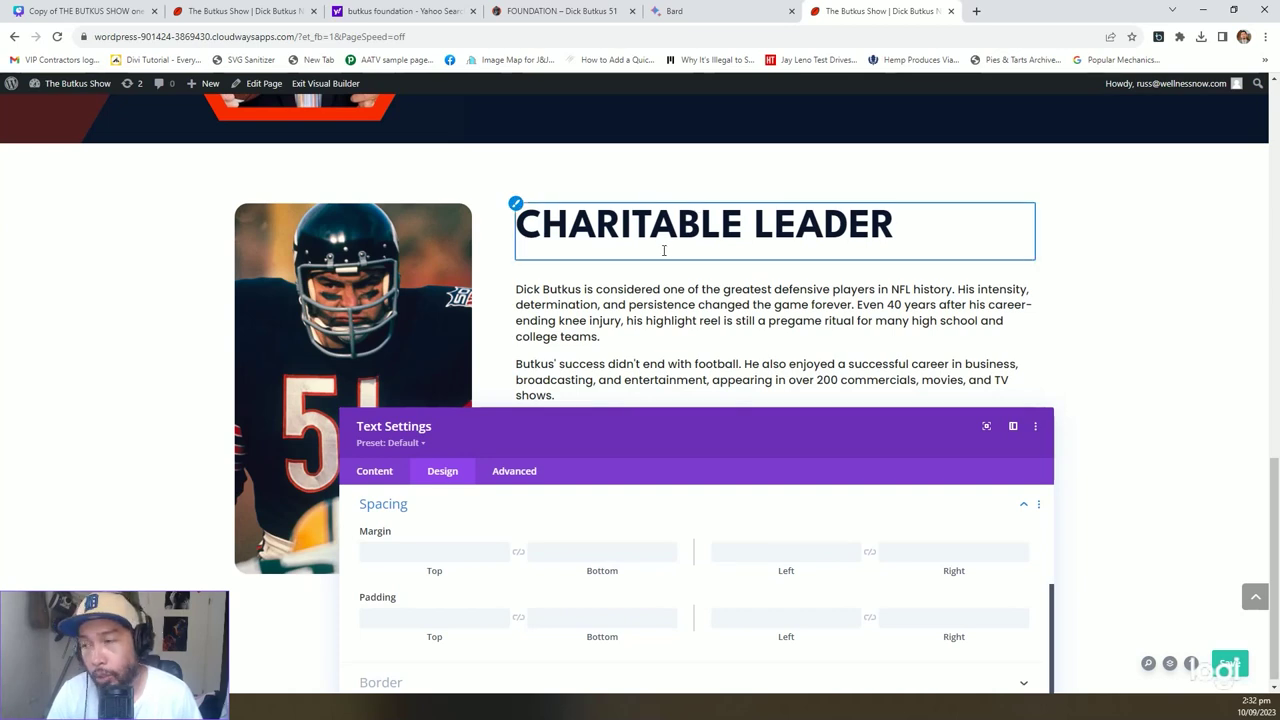
{"action": "left_click", "coordinate": [605, 551]}
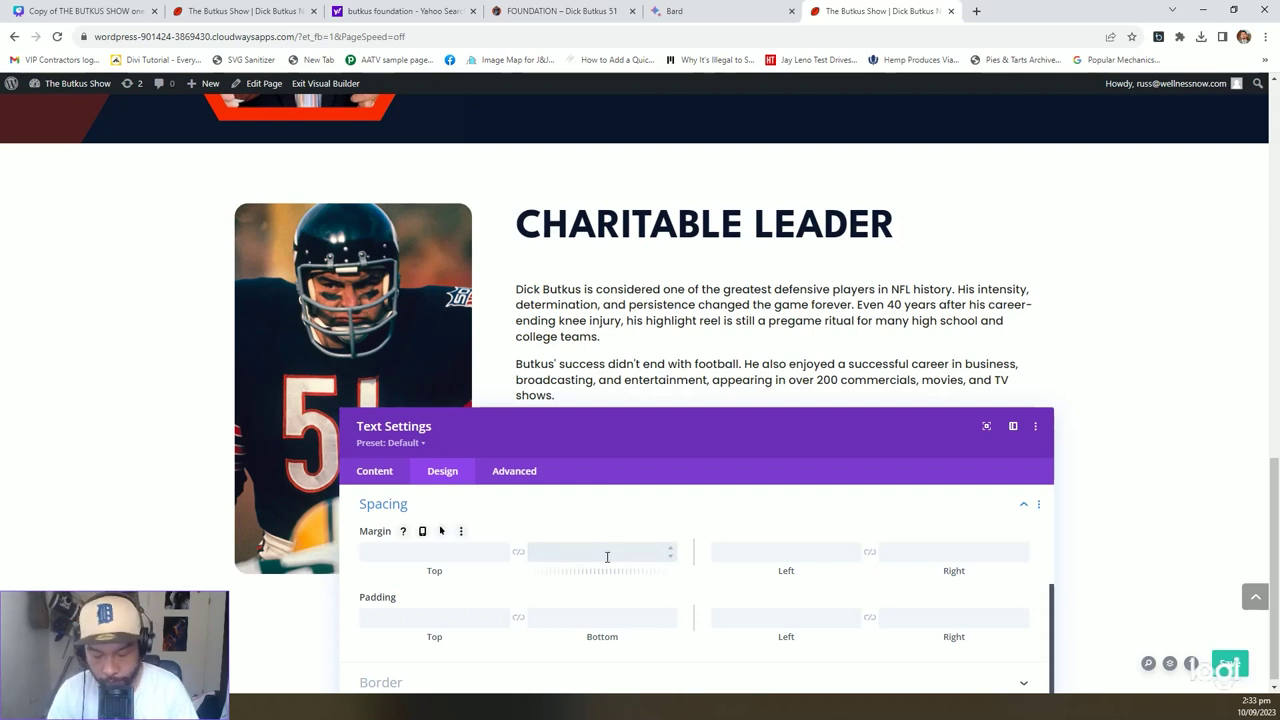
{"action": "left_click_drag", "start_coordinate": [595, 440], "coordinate": [603, 388]}
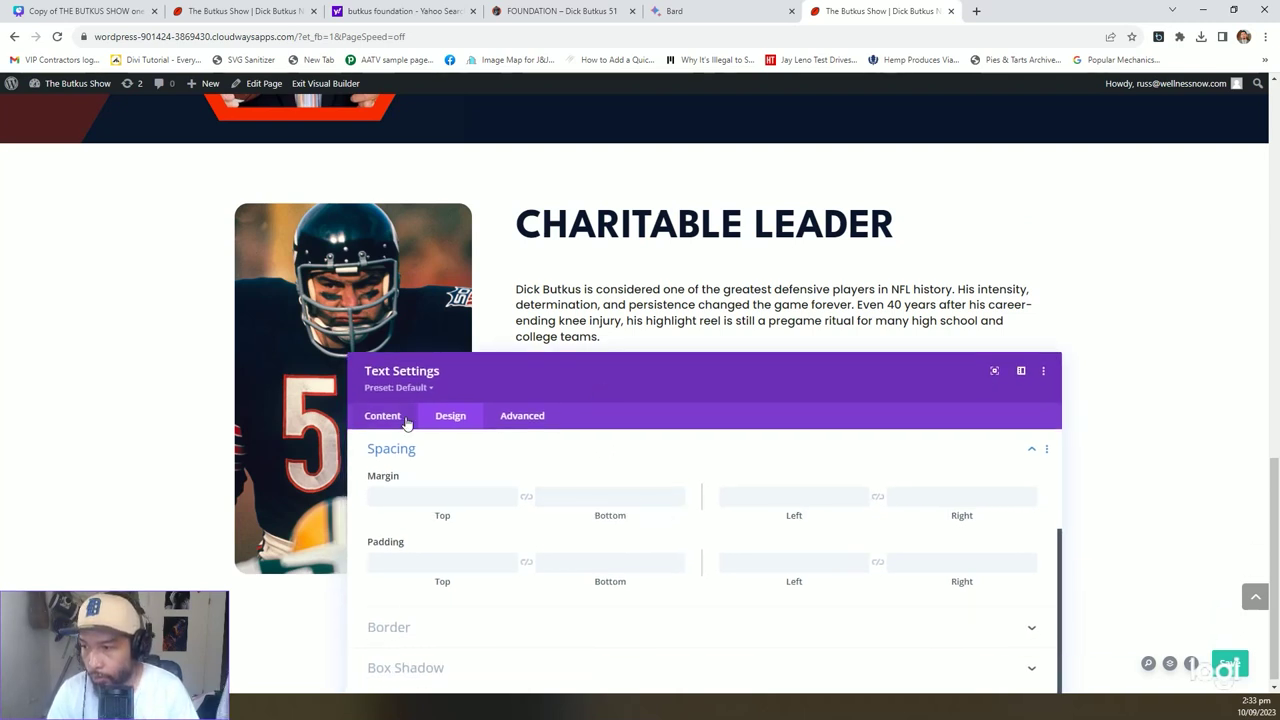
{"action": "left_click", "coordinate": [612, 496]}
{"action": "type", "text": "0"}
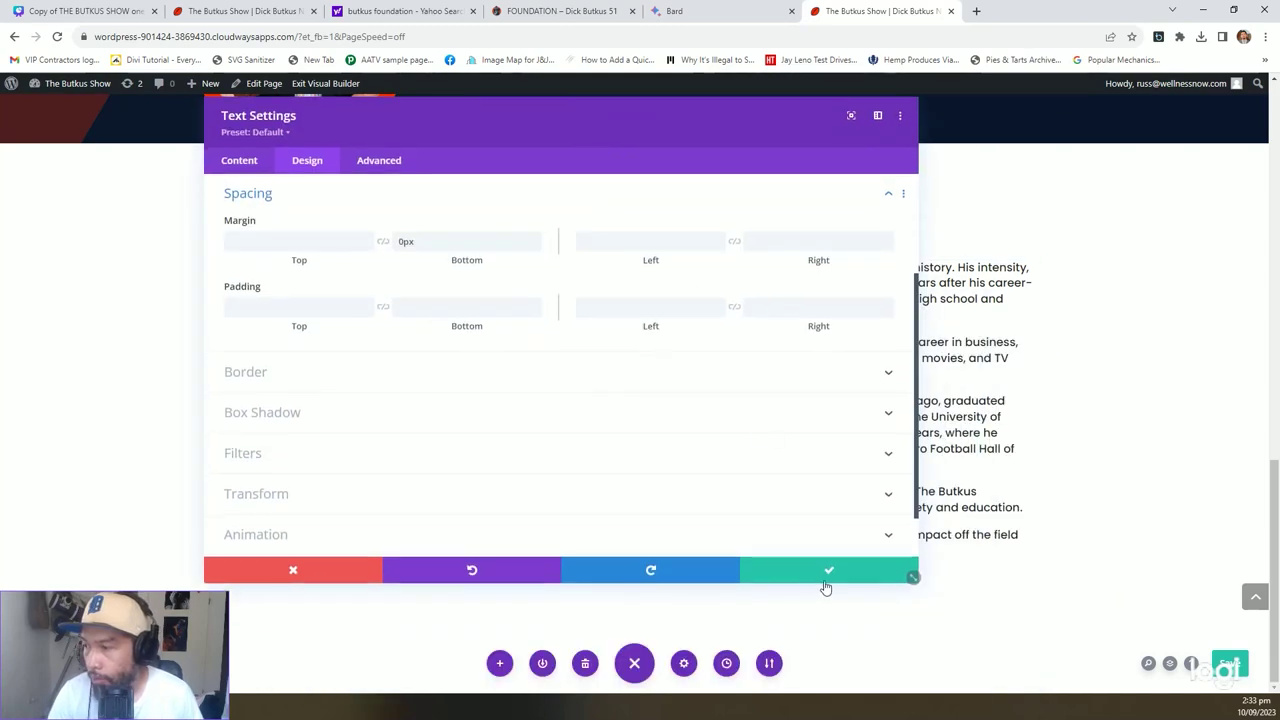
{"action": "left_click", "coordinate": [826, 572]}
{"action": "scroll", "coordinate": [1150, 368], "scroll_direction": "up", "scroll_amount": 5}
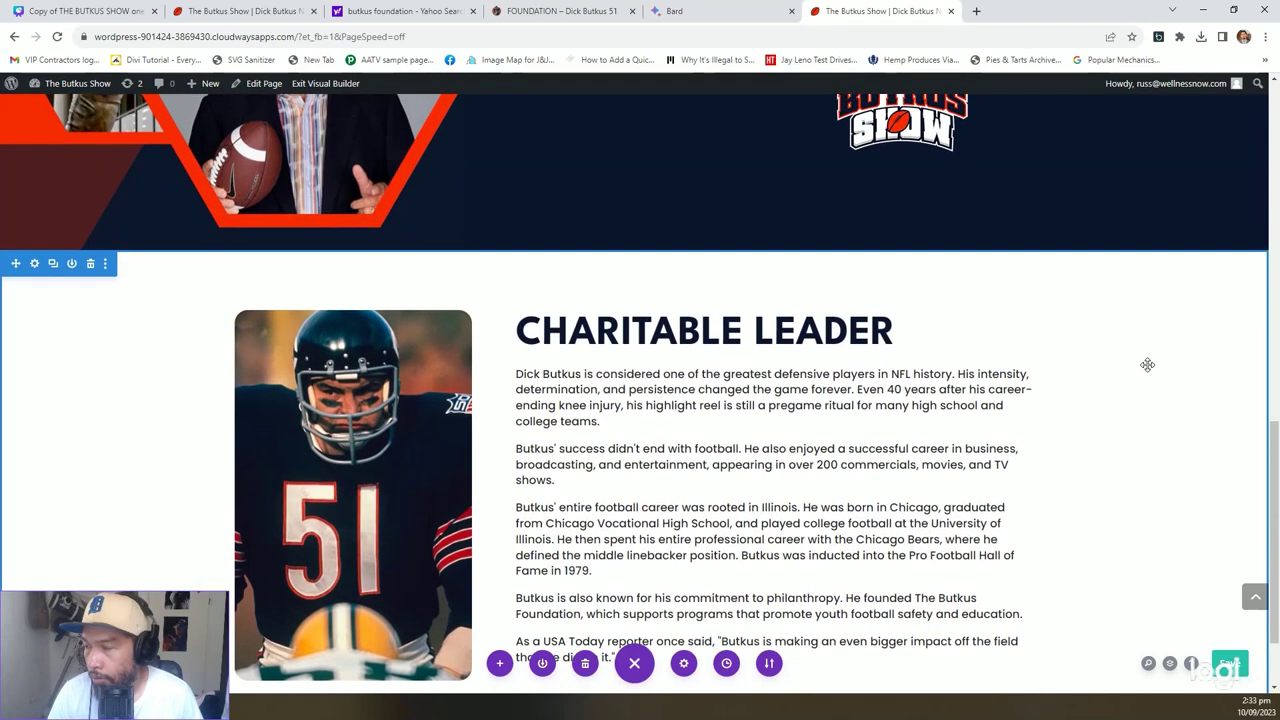
{"action": "scroll", "coordinate": [899, 530], "scroll_direction": "up", "scroll_amount": 3}
{"action": "scroll", "coordinate": [899, 532], "scroll_direction": "down", "scroll_amount": 7}
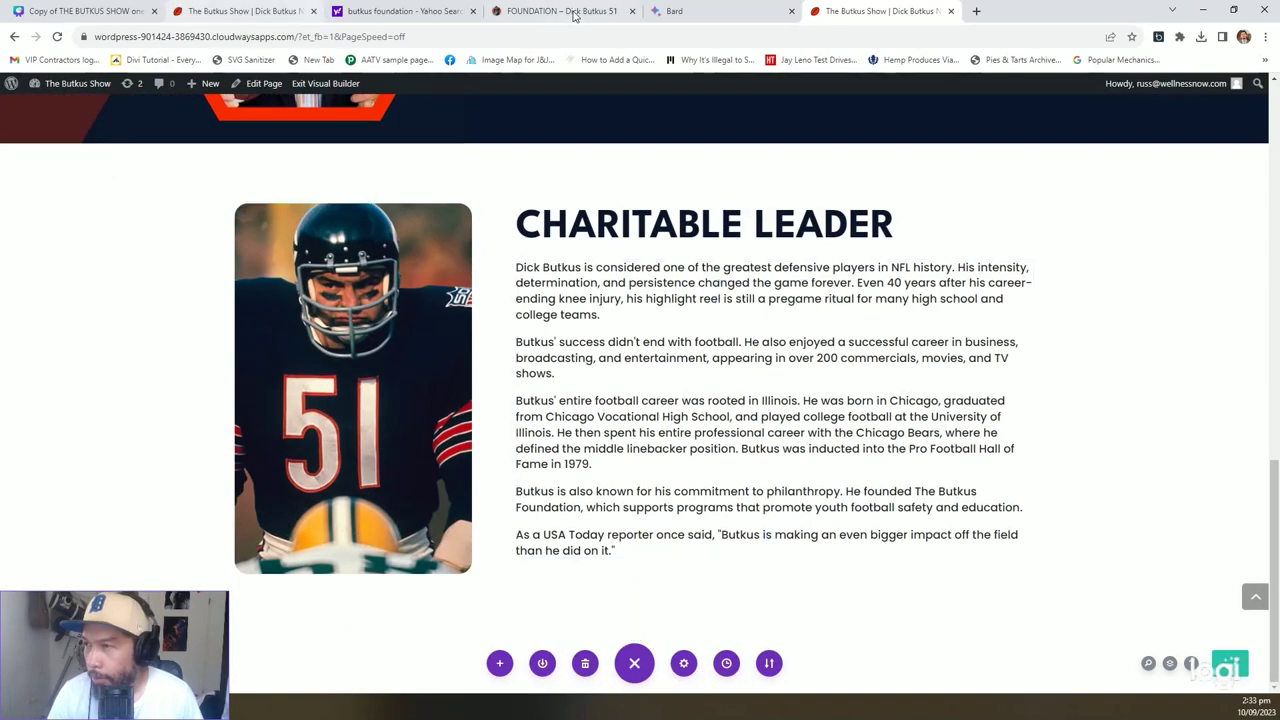
Find the group photo of men in tuxedos on the Butkus Foundation page and open the image in its own browser tab.
{"action": "left_click", "coordinate": [674, 11]}
{"action": "left_click", "coordinate": [565, 11]}
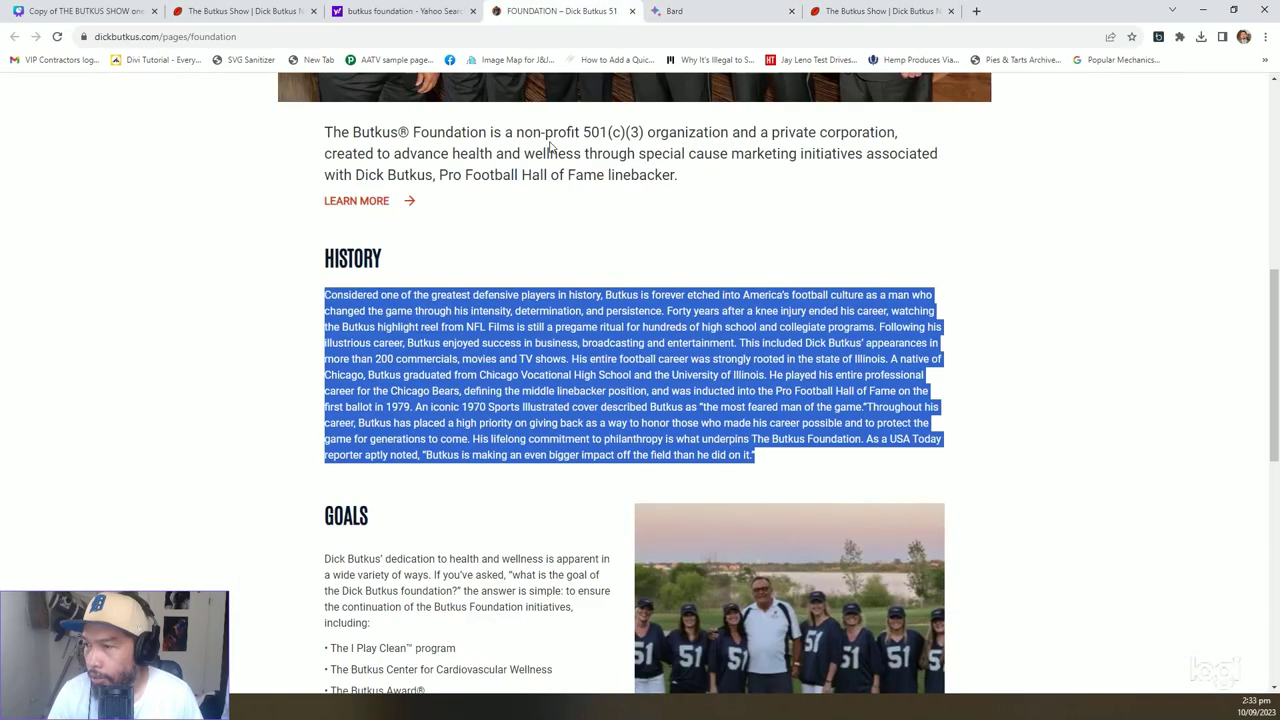
{"action": "scroll", "coordinate": [548, 300], "scroll_direction": "down", "scroll_amount": 3}
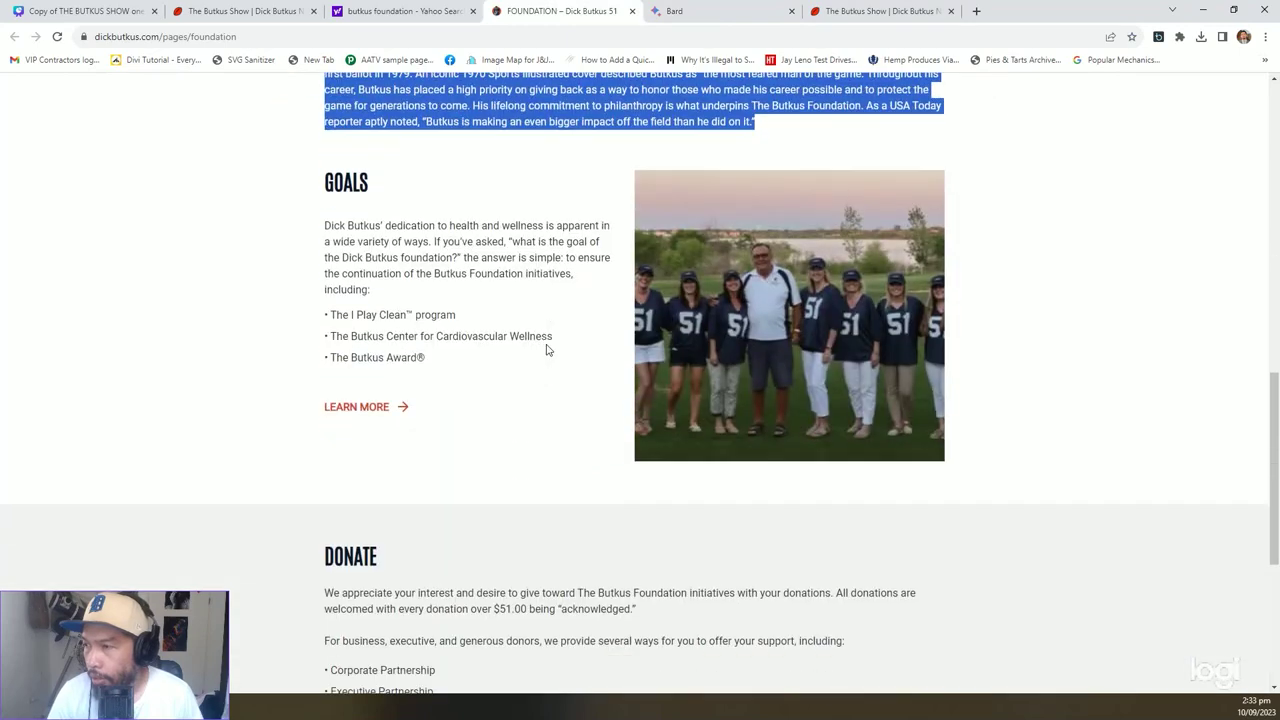
{"action": "scroll", "coordinate": [546, 350], "scroll_direction": "up", "scroll_amount": 10}
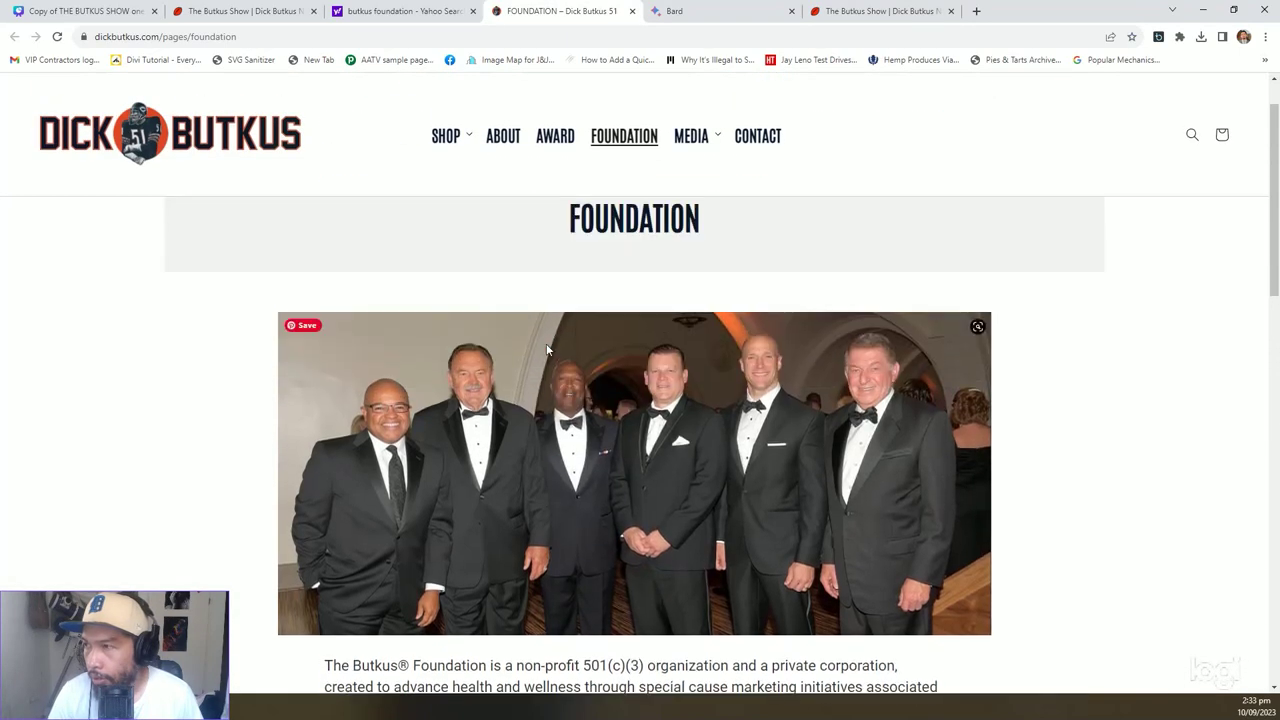
{"action": "scroll", "coordinate": [546, 350], "scroll_direction": "down", "scroll_amount": 2}
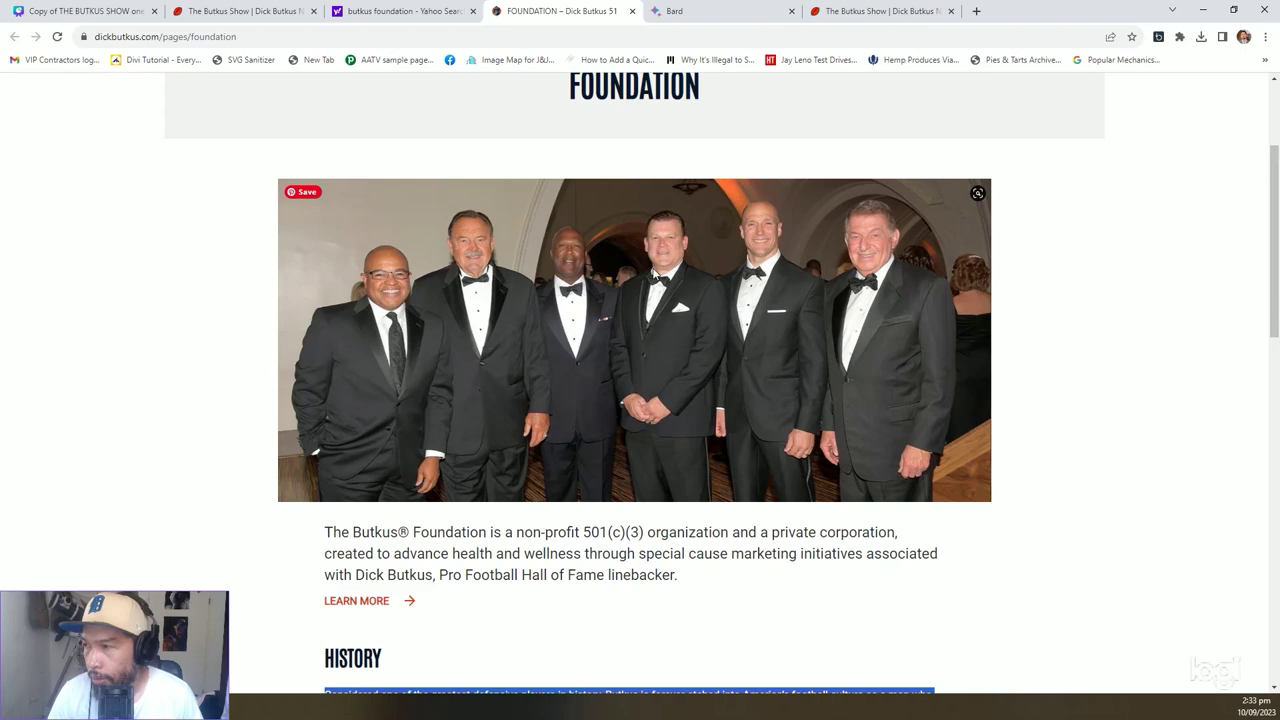
{"action": "right_click", "coordinate": [656, 268]}
{"action": "left_click", "coordinate": [681, 280]}
{"action": "left_click", "coordinate": [690, 11]}
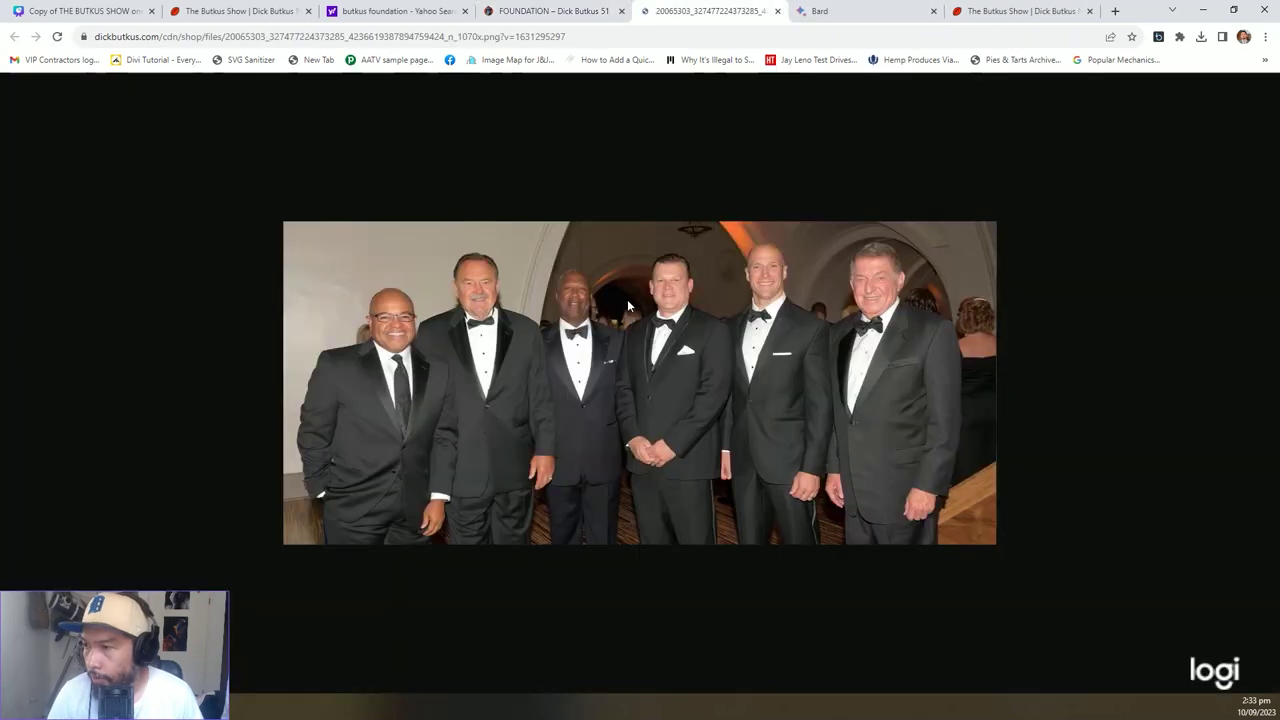
Save the opened group photo as a WEBP file in the Downloads folder.
{"action": "right_click", "coordinate": [629, 305]}
{"action": "left_click", "coordinate": [680, 337]}
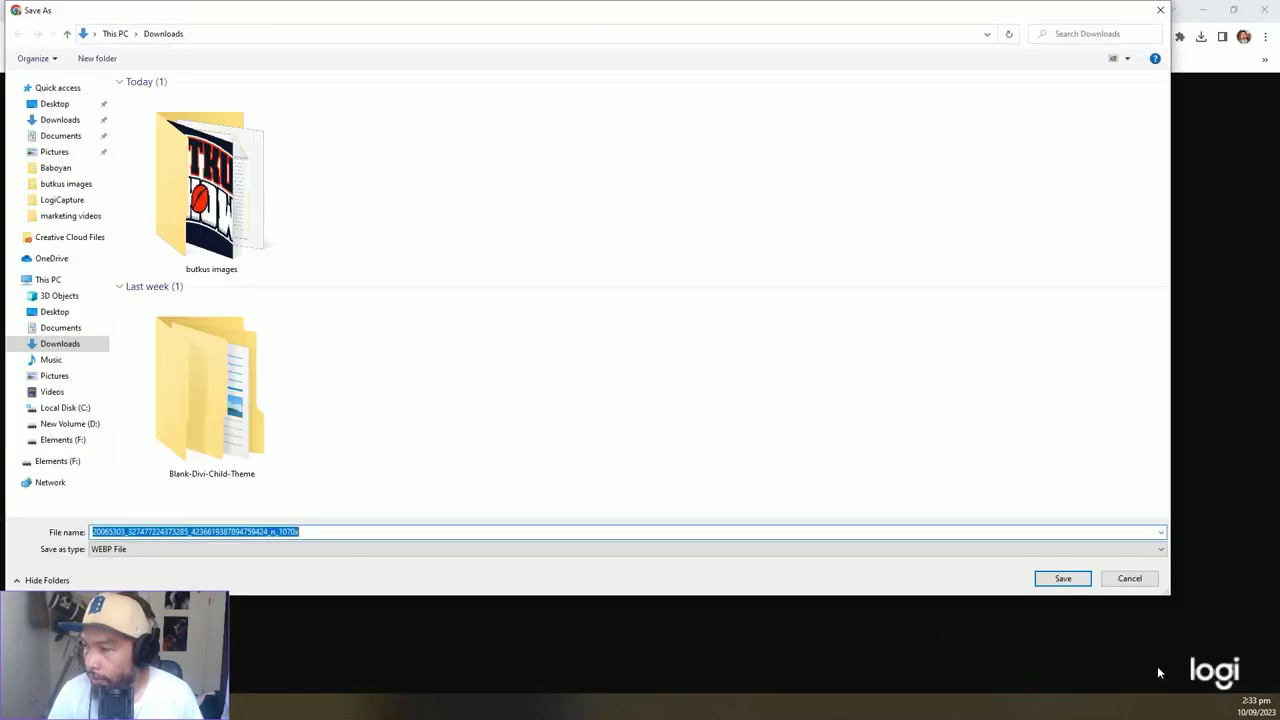
{"action": "left_click", "coordinate": [1062, 578]}
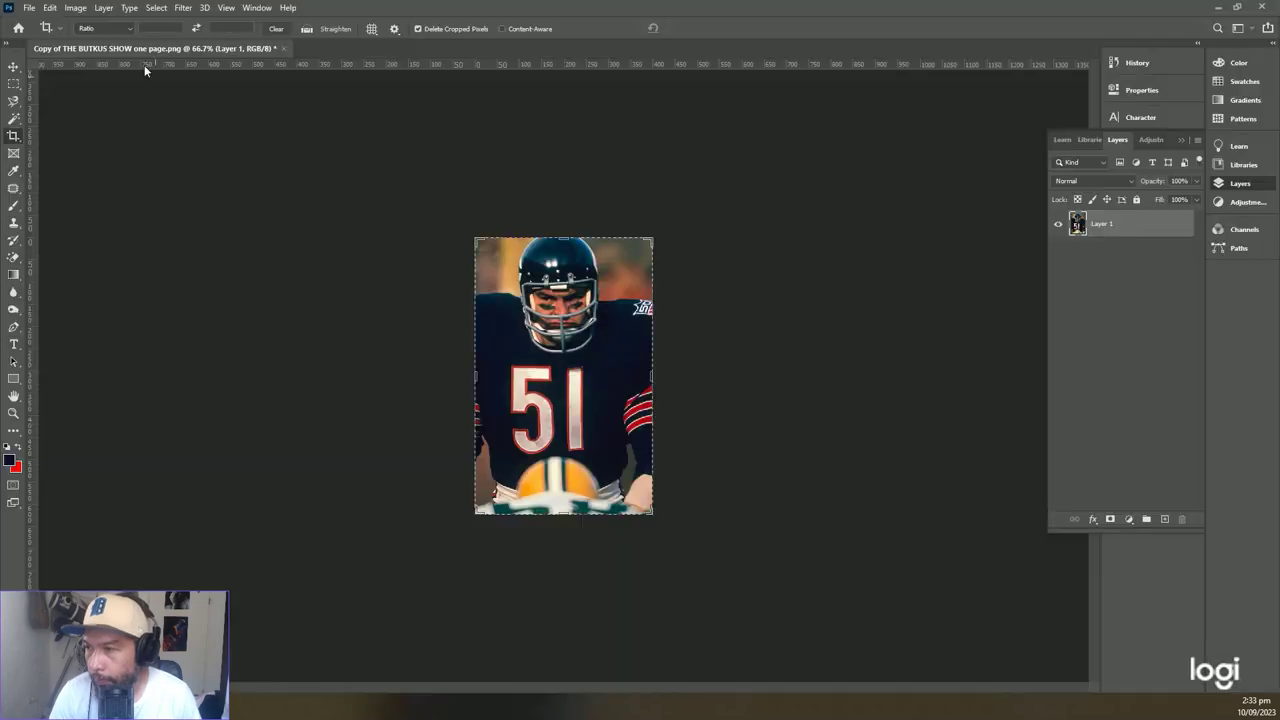
Switch to Photoshop, create a 3840 x 1080 px document from the Clipboard preset, and paste the screen capture into it.
{"action": "left_click", "coordinate": [30, 8]}
{"action": "left_click", "coordinate": [45, 160]}
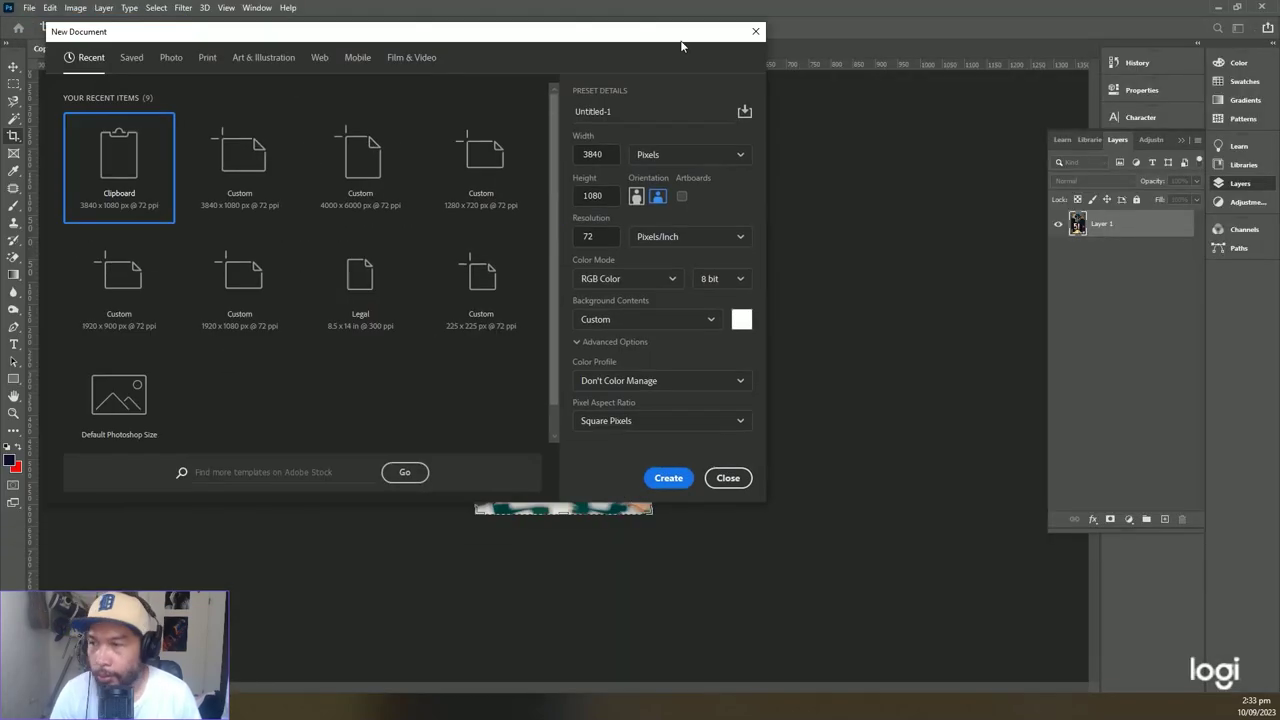
{"action": "left_click", "coordinate": [664, 479]}
{"action": "key", "text": "ctrl+v"}
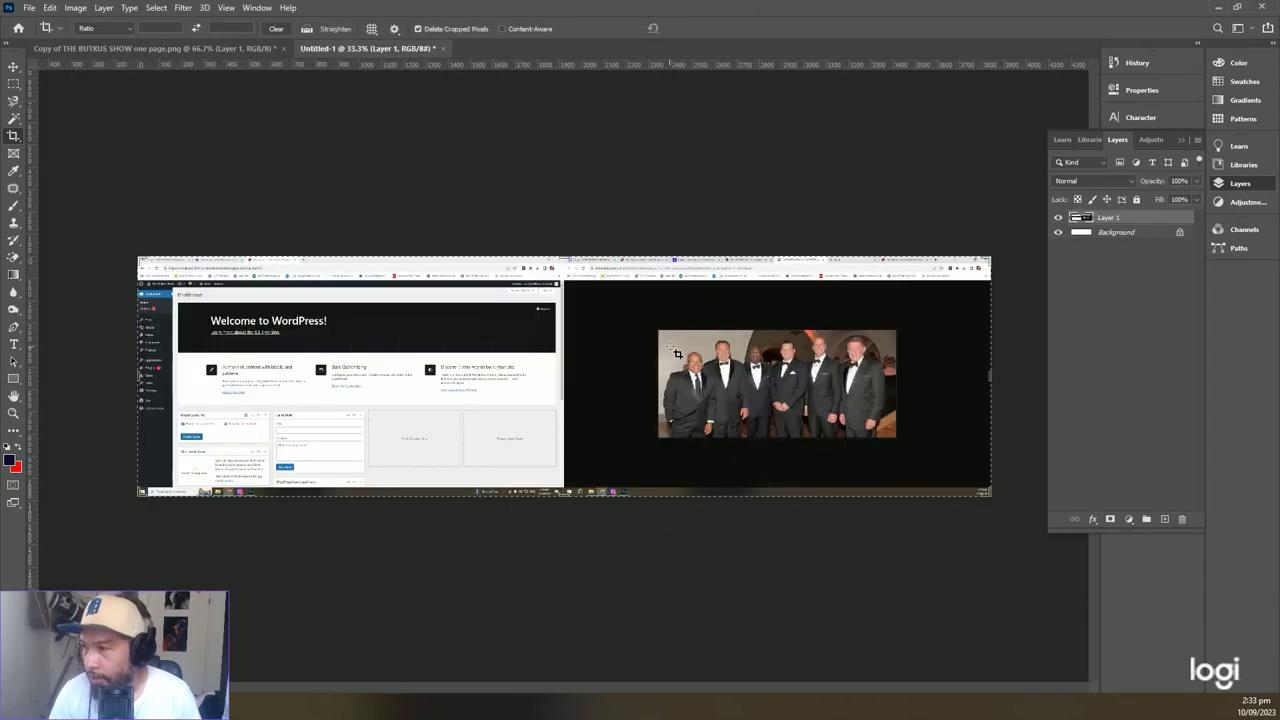
Crop the pasted screen capture down to the group photo of the men in tuxedos.
{"action": "scroll", "coordinate": [677, 341], "scroll_direction": "up", "scroll_amount": 6}
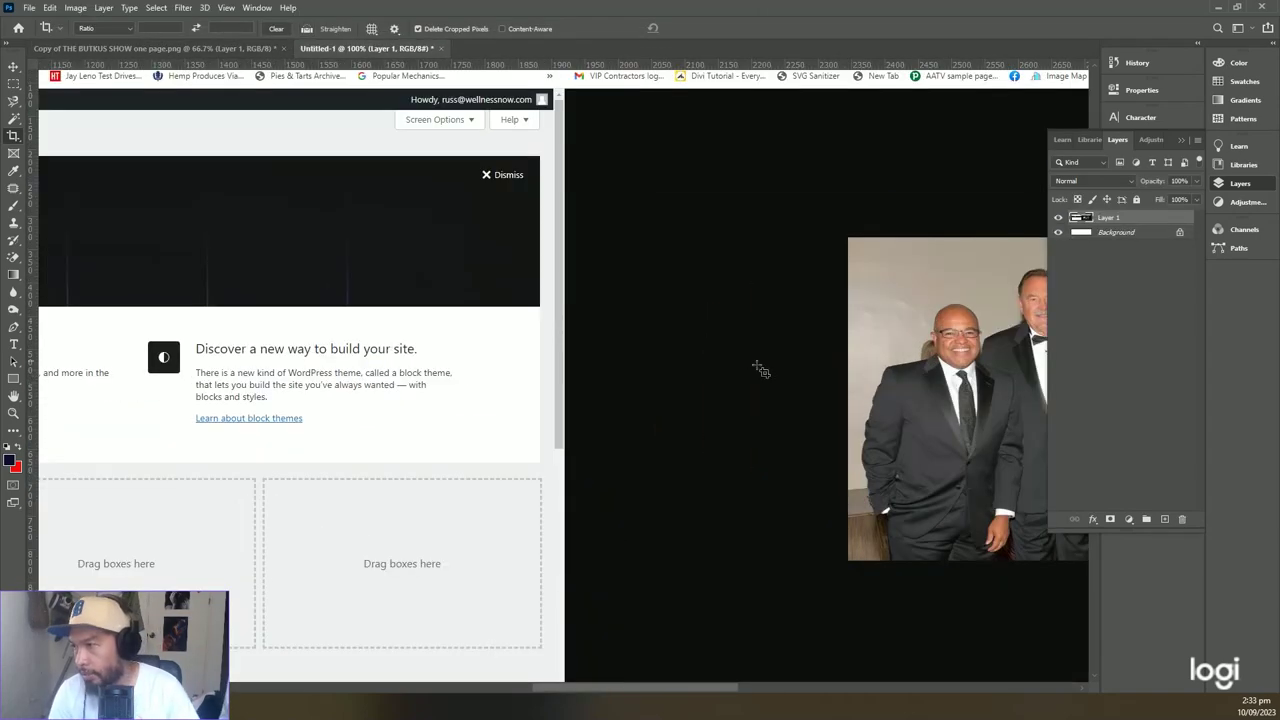
{"action": "scroll", "coordinate": [230, 260], "scroll_direction": "up", "scroll_amount": 1}
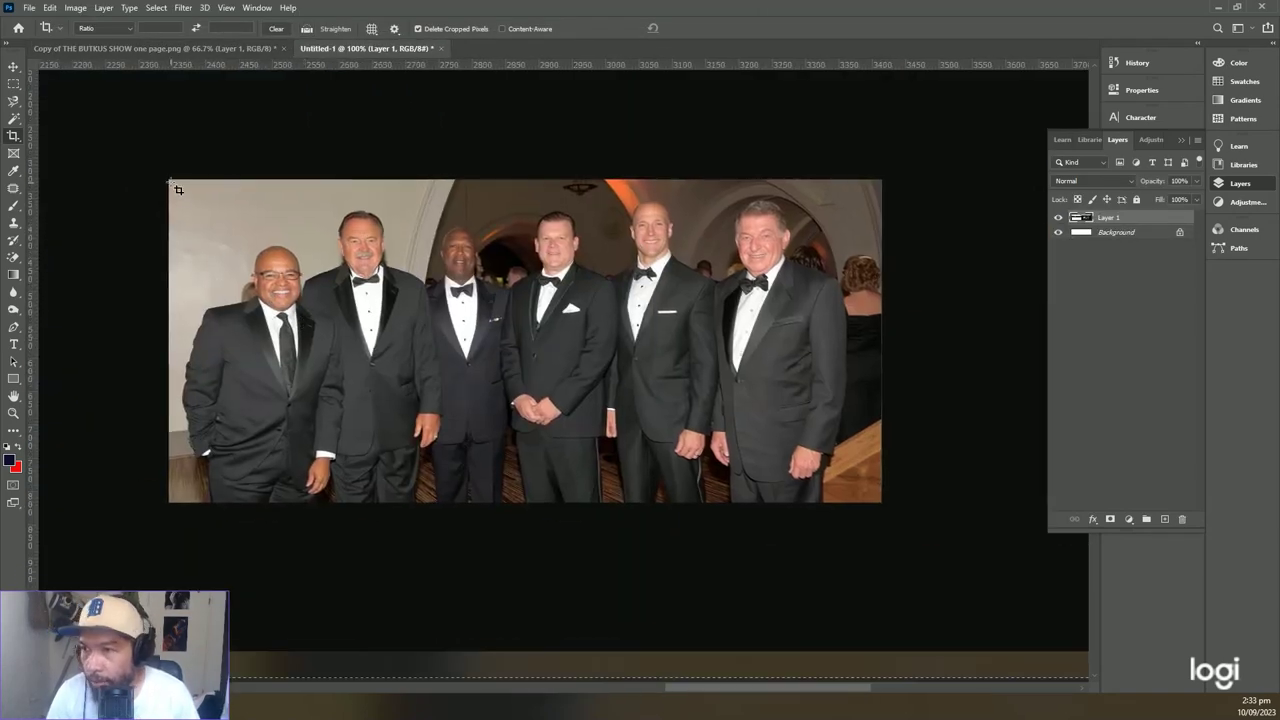
{"action": "left_click_drag", "start_coordinate": [212, 216], "coordinate": [890, 508]}
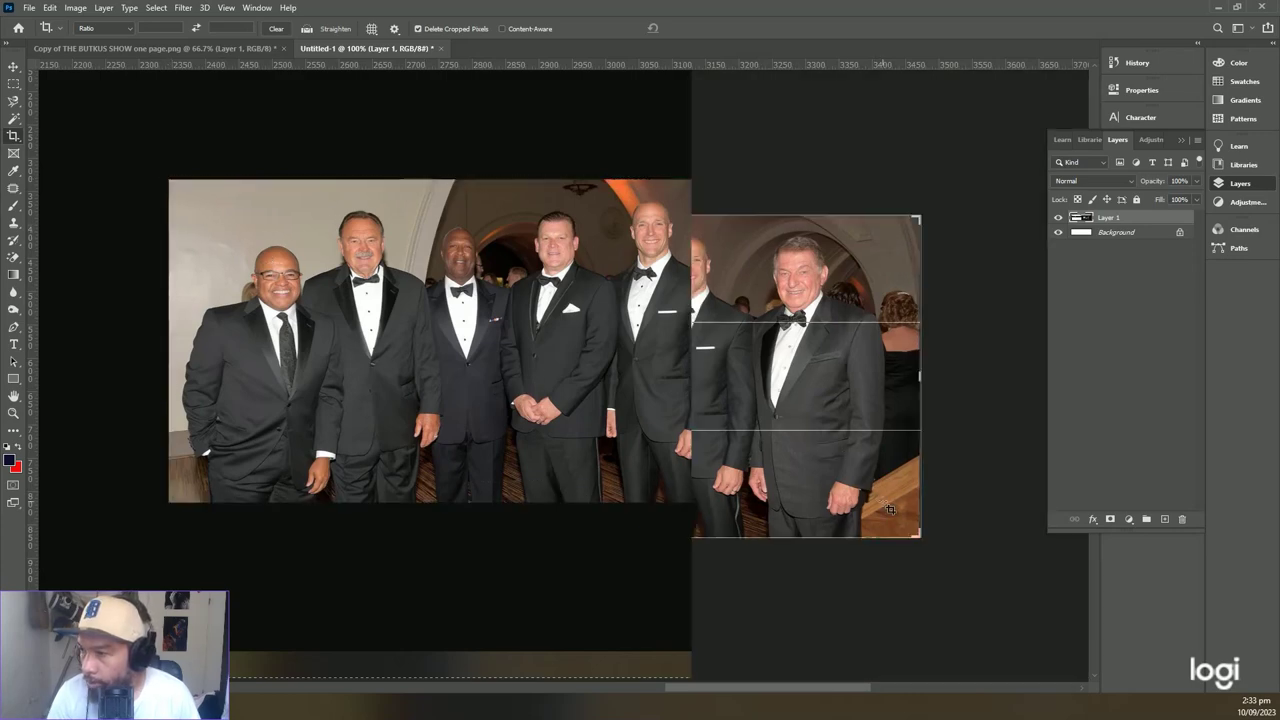
{"action": "key", "text": "Return"}
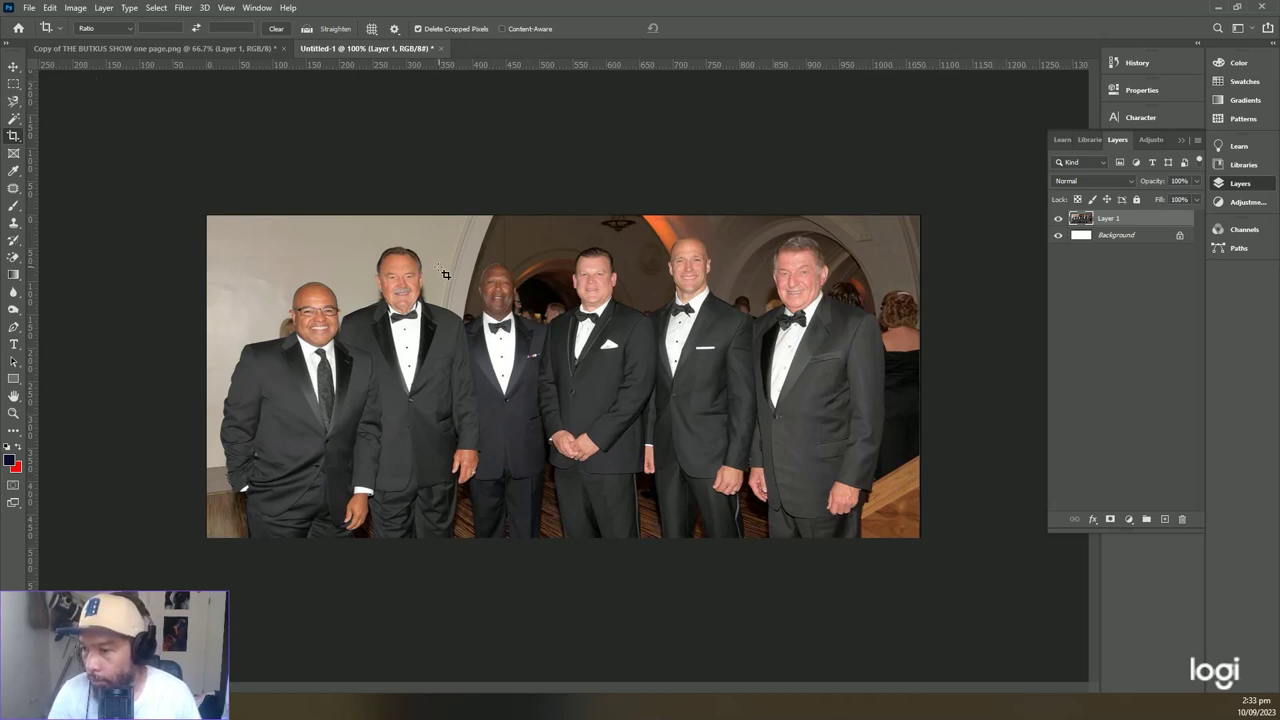
Crop the group photo slightly inside its edges to about 1042 x 463 px.
{"action": "left_click", "coordinate": [386, 260]}
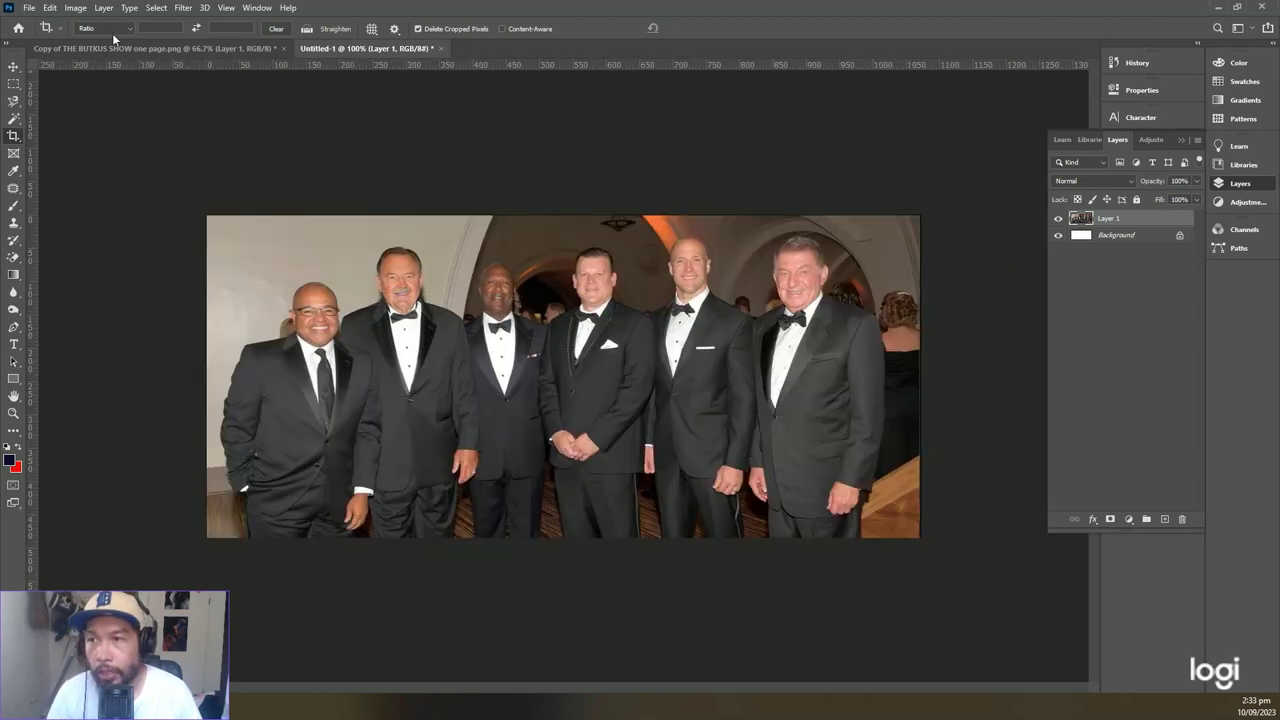
{"action": "left_click", "coordinate": [76, 7]}
{"action": "left_click", "coordinate": [132, 123]}
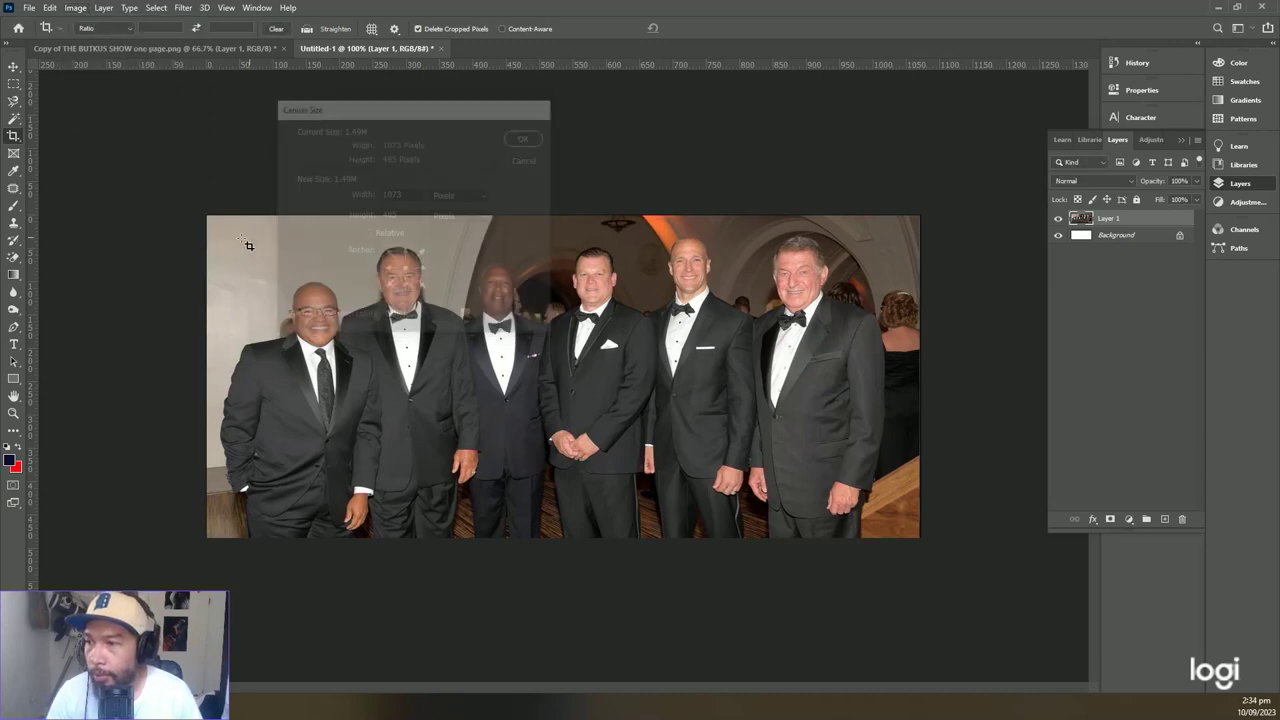
{"action": "left_click_drag", "start_coordinate": [211, 220], "coordinate": [916, 534]}
Check the cropped photo's pixel dimensions with Image Size.
{"action": "left_click", "coordinate": [29, 7]}
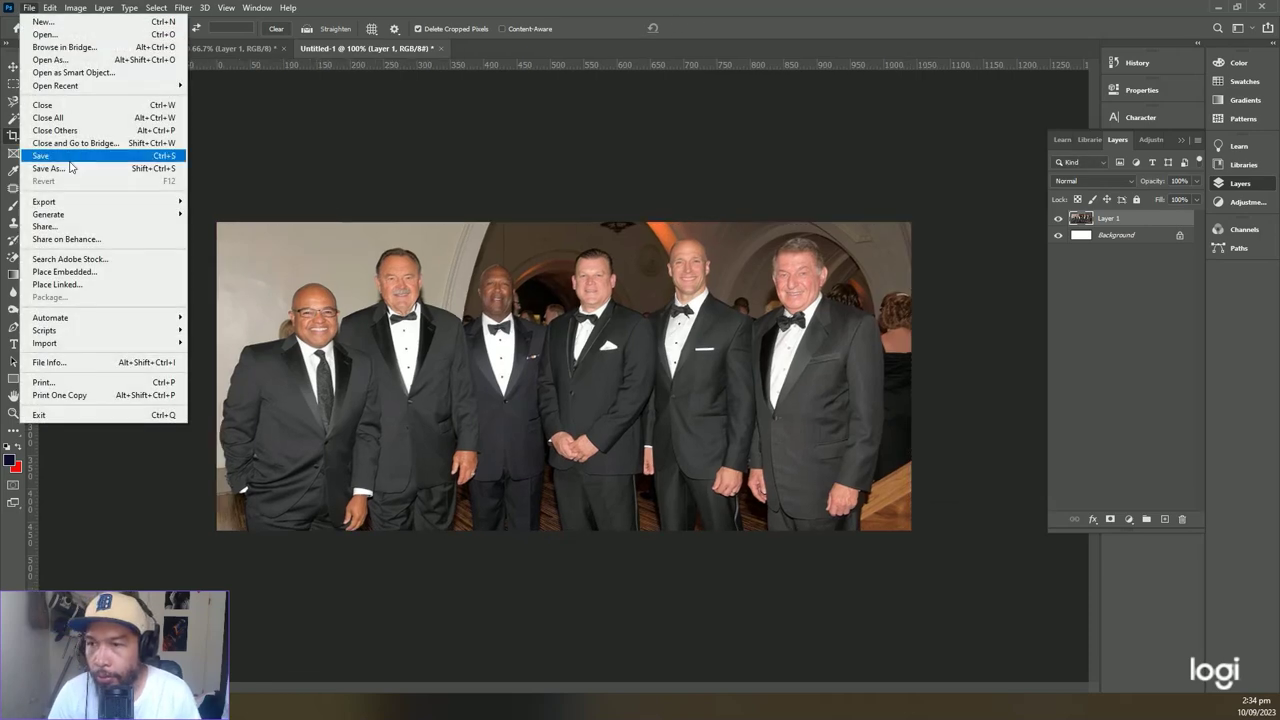
{"action": "mouse_move", "coordinate": [80, 202]}
{"action": "mouse_move", "coordinate": [75, 7]}
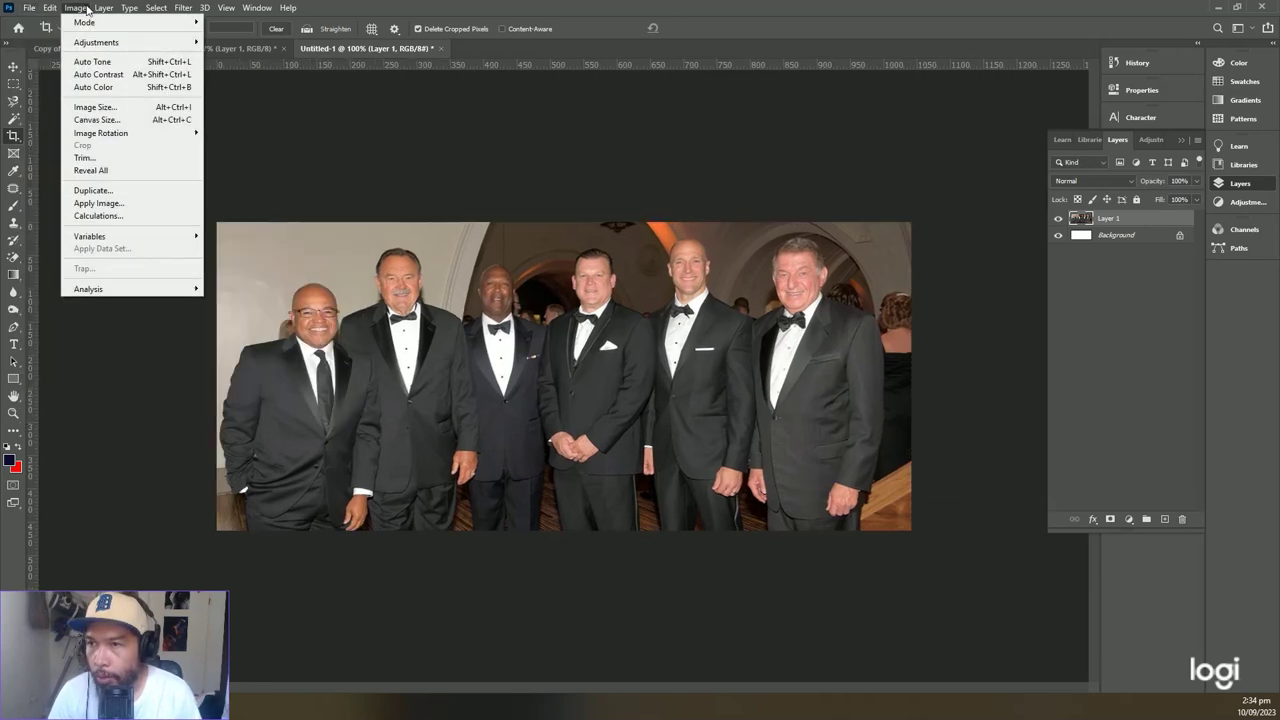
{"action": "left_click", "coordinate": [90, 106]}
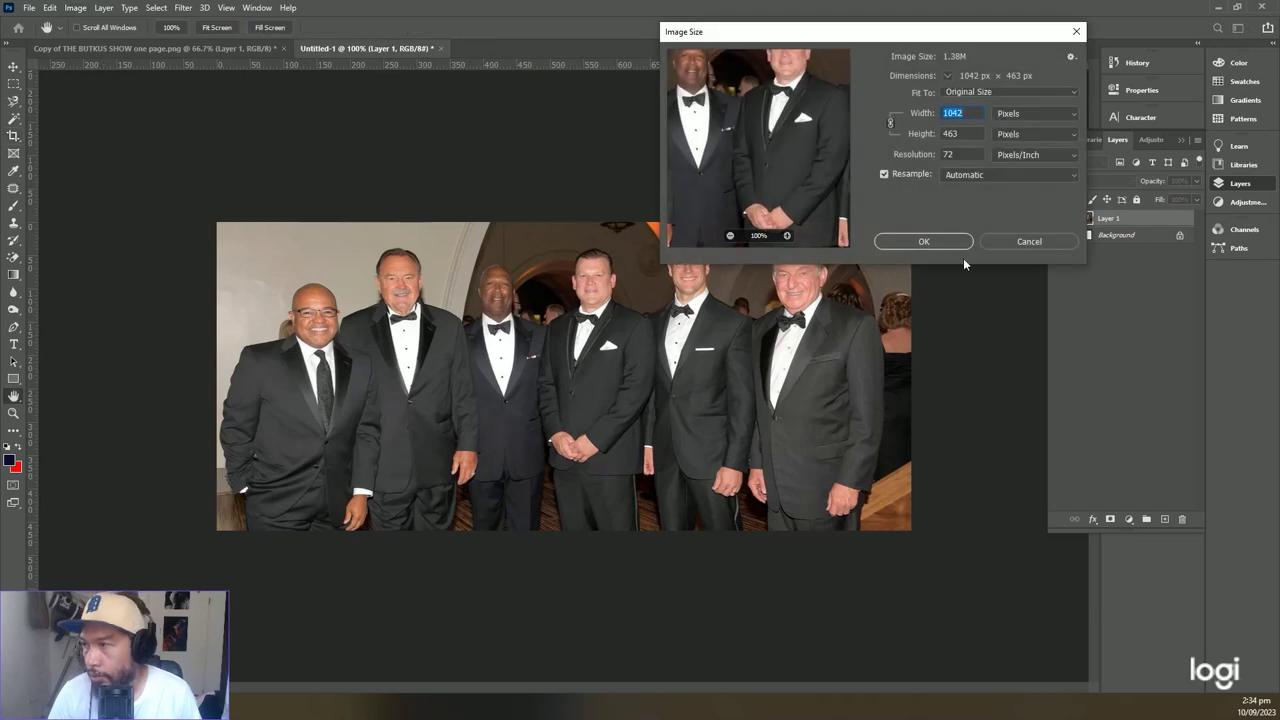
{"action": "key", "text": "Return"}
Export the photo with Save for Web as a Very High JPEG, quality 80, named "Dick Butkus Foundation in formal attire" in Downloads.
{"action": "left_click", "coordinate": [29, 7]}
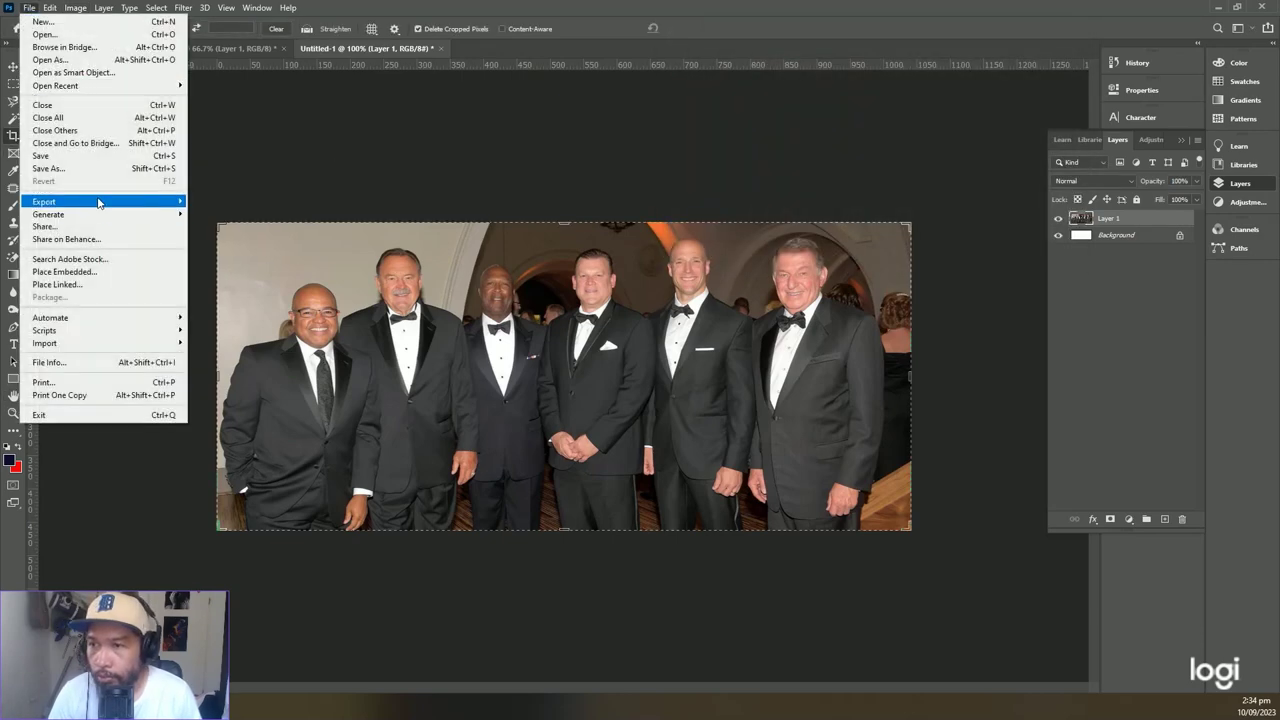
{"action": "mouse_move", "coordinate": [98, 202]}
{"action": "left_click", "coordinate": [280, 251]}
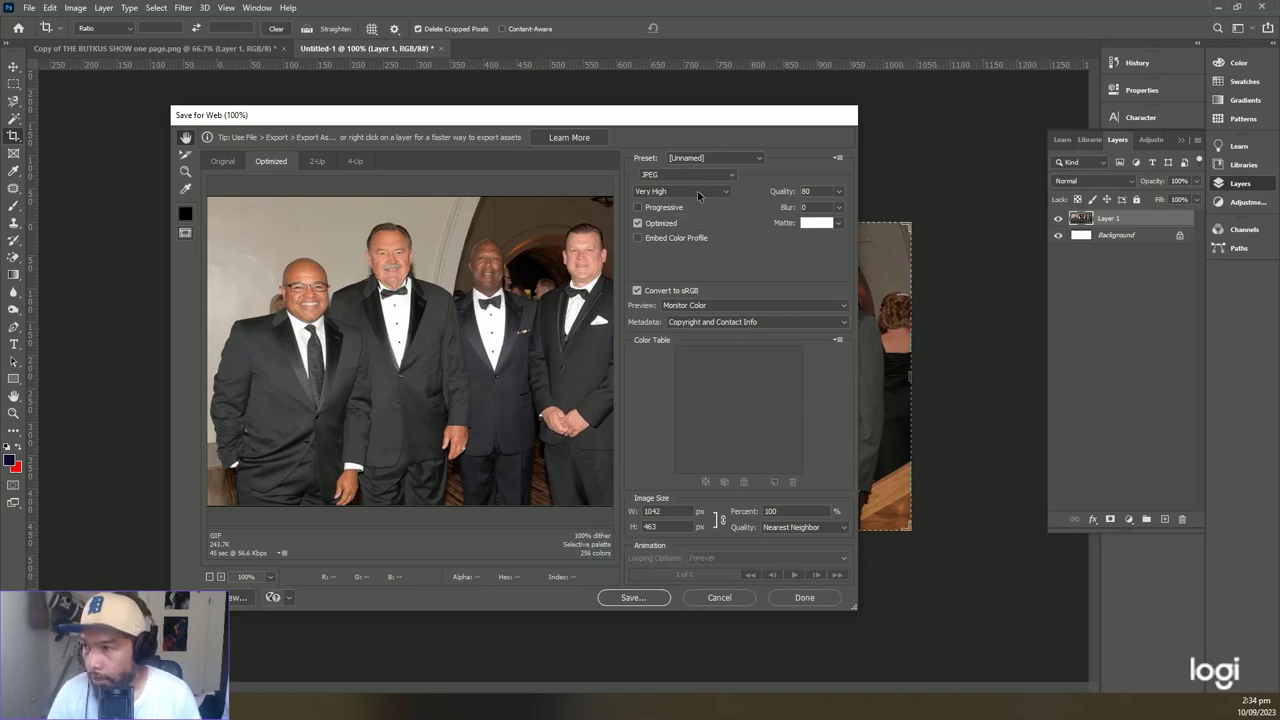
{"action": "left_click", "coordinate": [662, 600]}
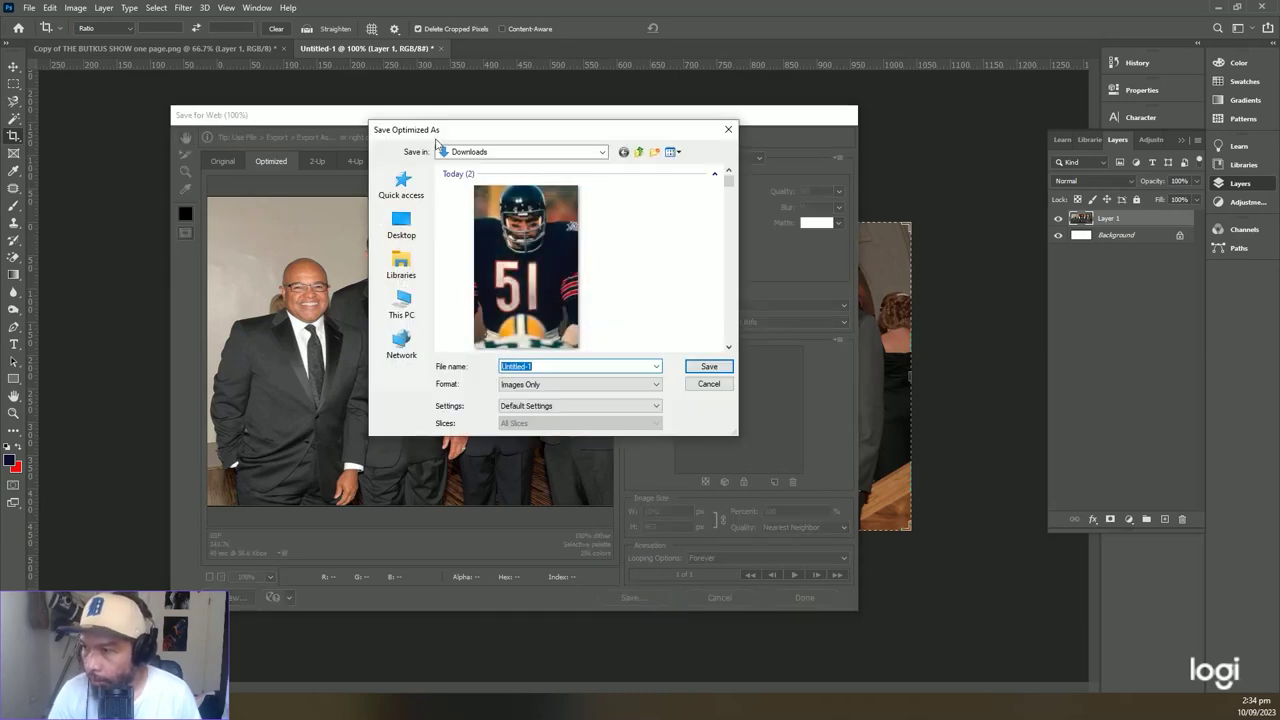
{"action": "type", "text": "Dick Butkus Foundation in formal attir"}
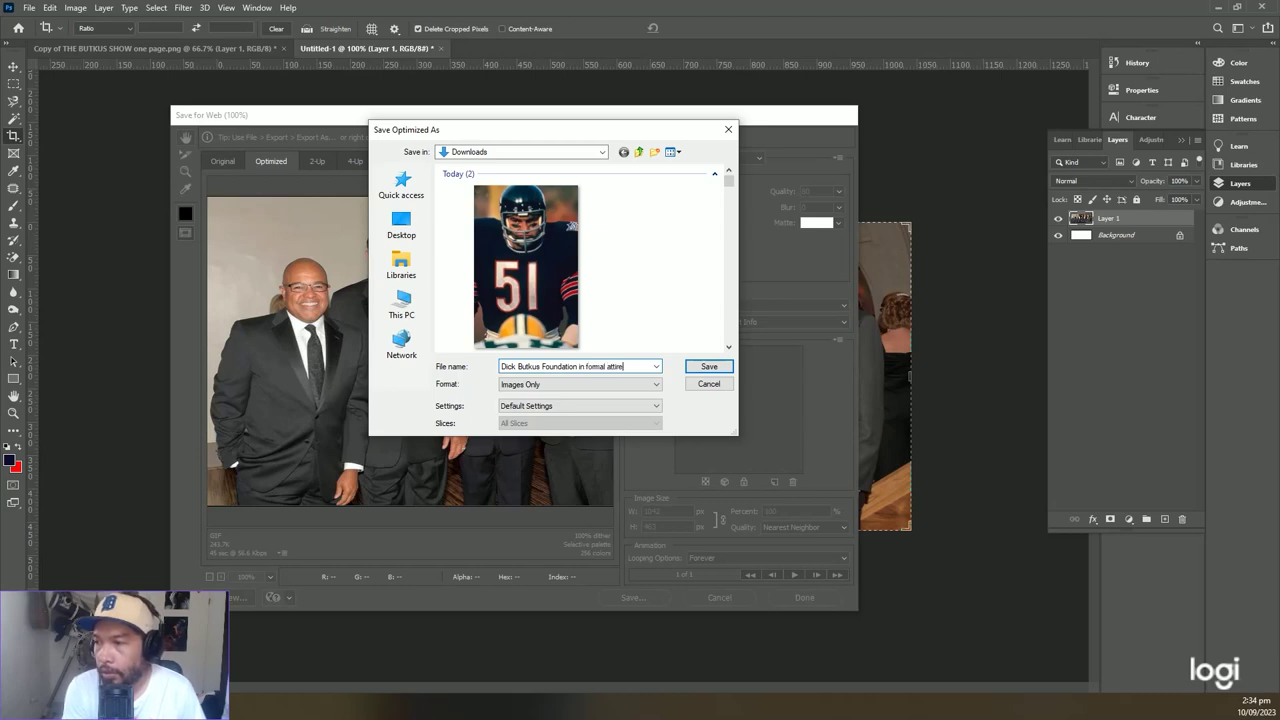
{"action": "key", "text": "Return"}
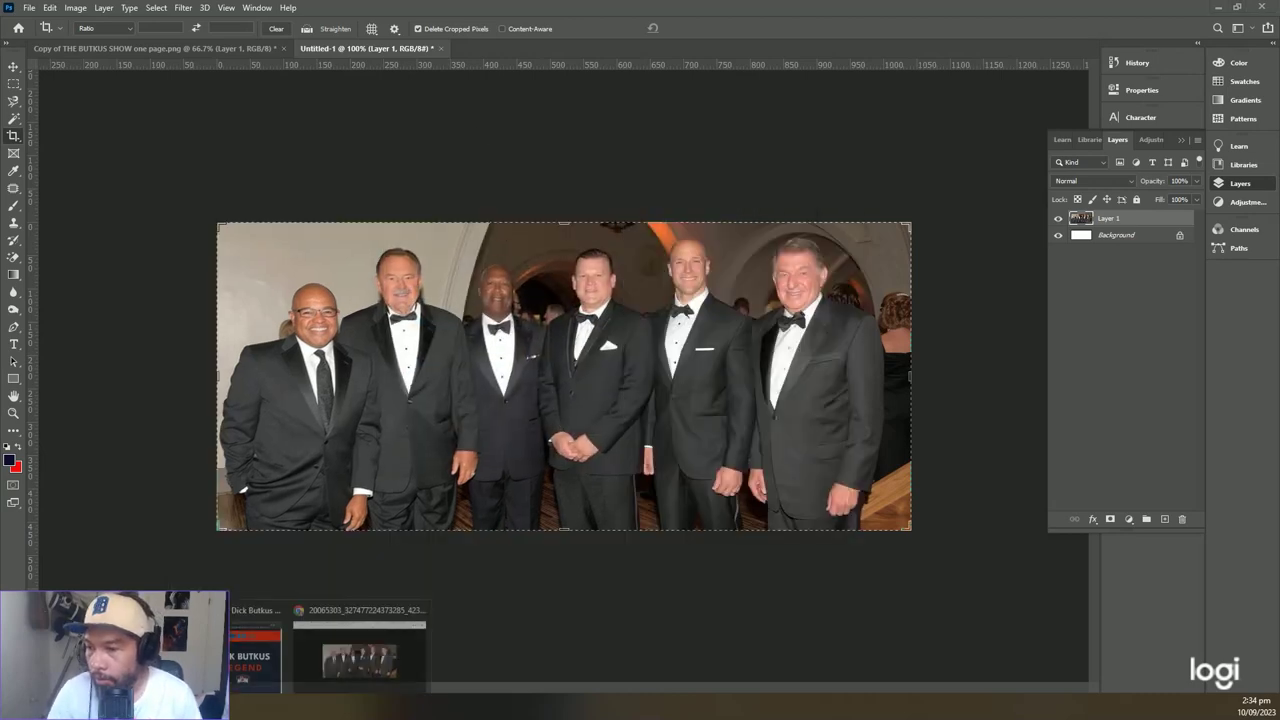
Switch to Chrome, close the group photo's tab, and return to The Butkus Show page in the Divi builder.
{"action": "left_click", "coordinate": [262, 708]}
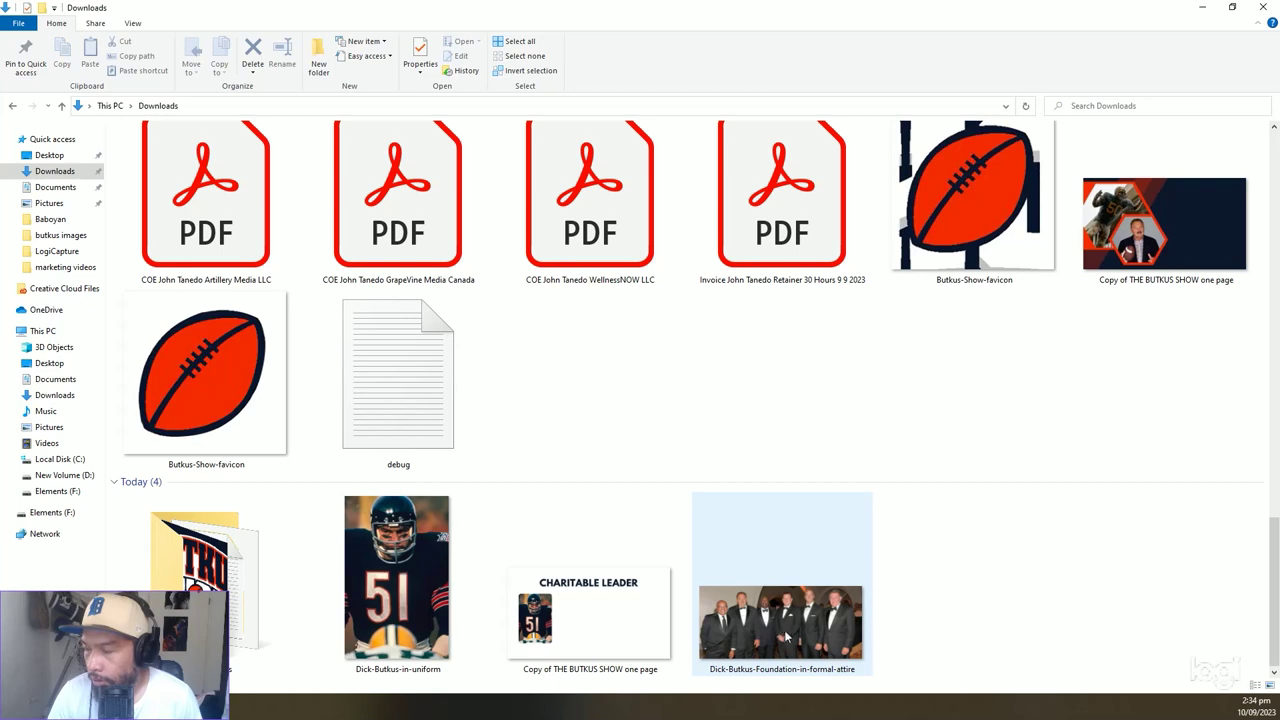
{"action": "mouse_move", "coordinate": [330, 708]}
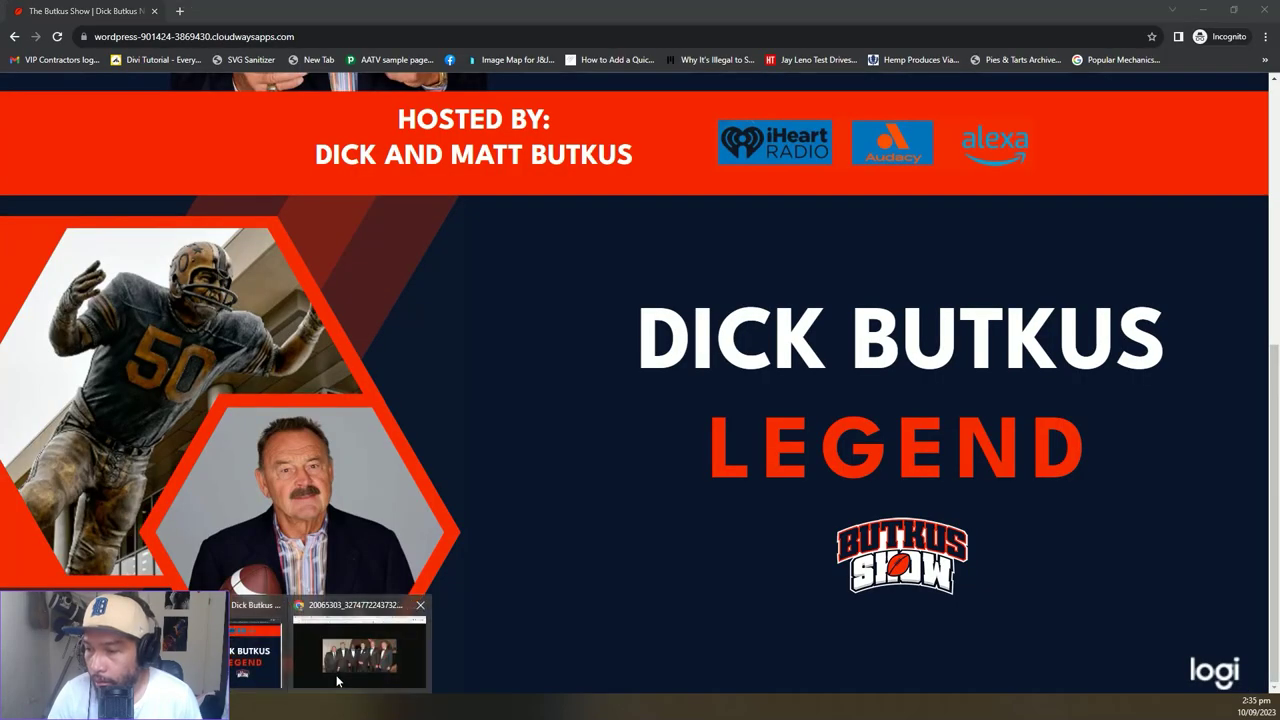
{"action": "left_click", "coordinate": [348, 661]}
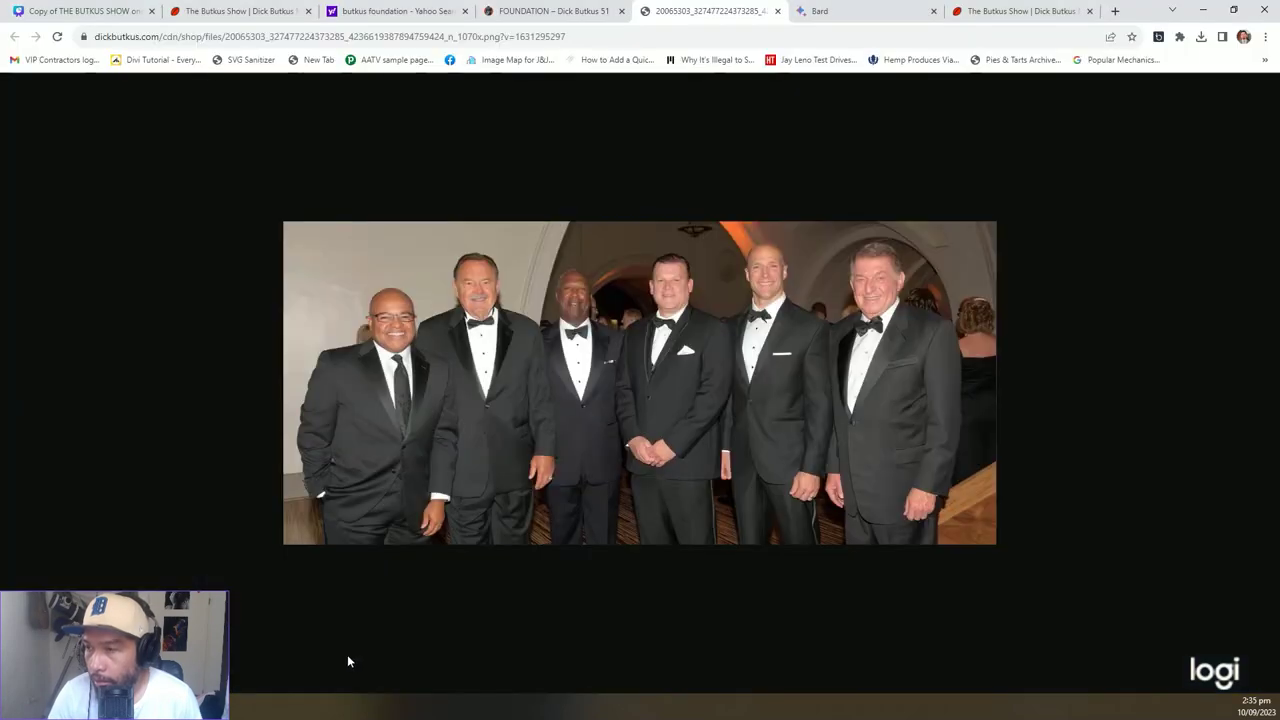
{"action": "left_click", "coordinate": [395, 11]}
{"action": "left_click", "coordinate": [550, 11]}
{"action": "left_click", "coordinate": [710, 11]}
{"action": "left_click", "coordinate": [958, 9]}
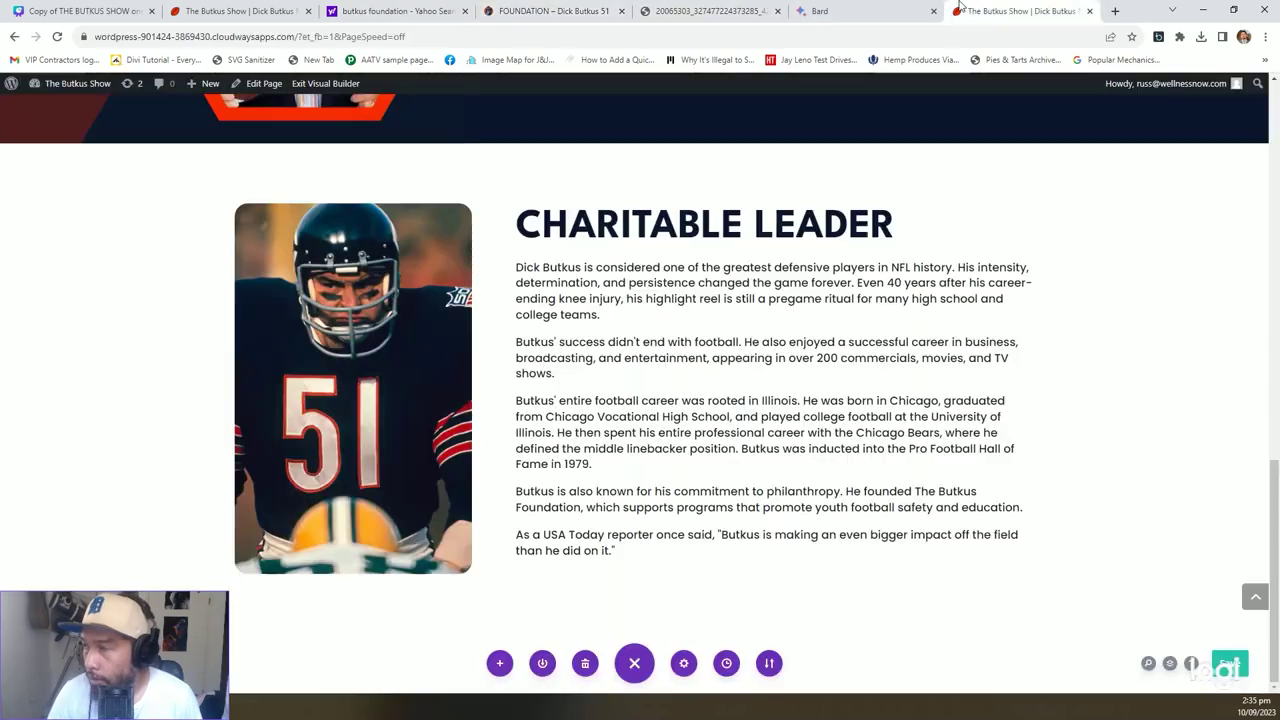
{"action": "left_click", "coordinate": [710, 11]}
{"action": "left_click", "coordinate": [779, 11]}
{"action": "left_click", "coordinate": [880, 11]}
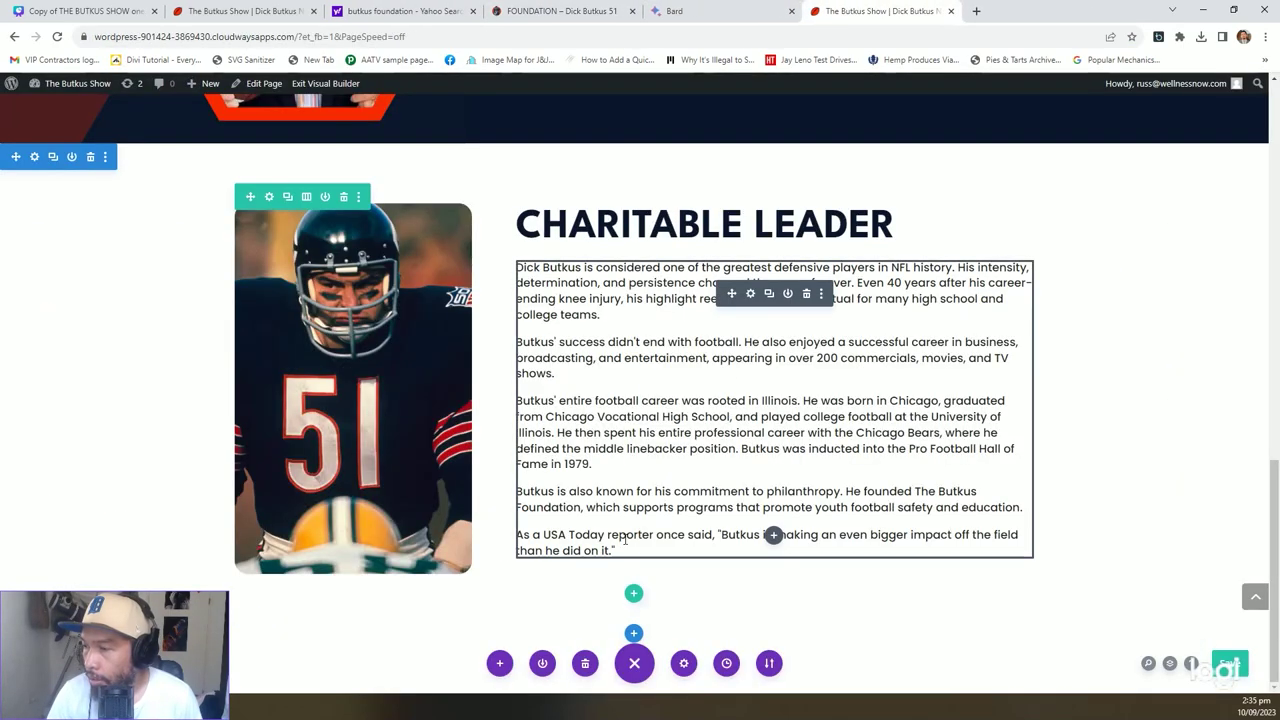
Add a single-column row below the CHARITABLE LEADER row and insert an Image module in it.
{"action": "left_click", "coordinate": [633, 593]}
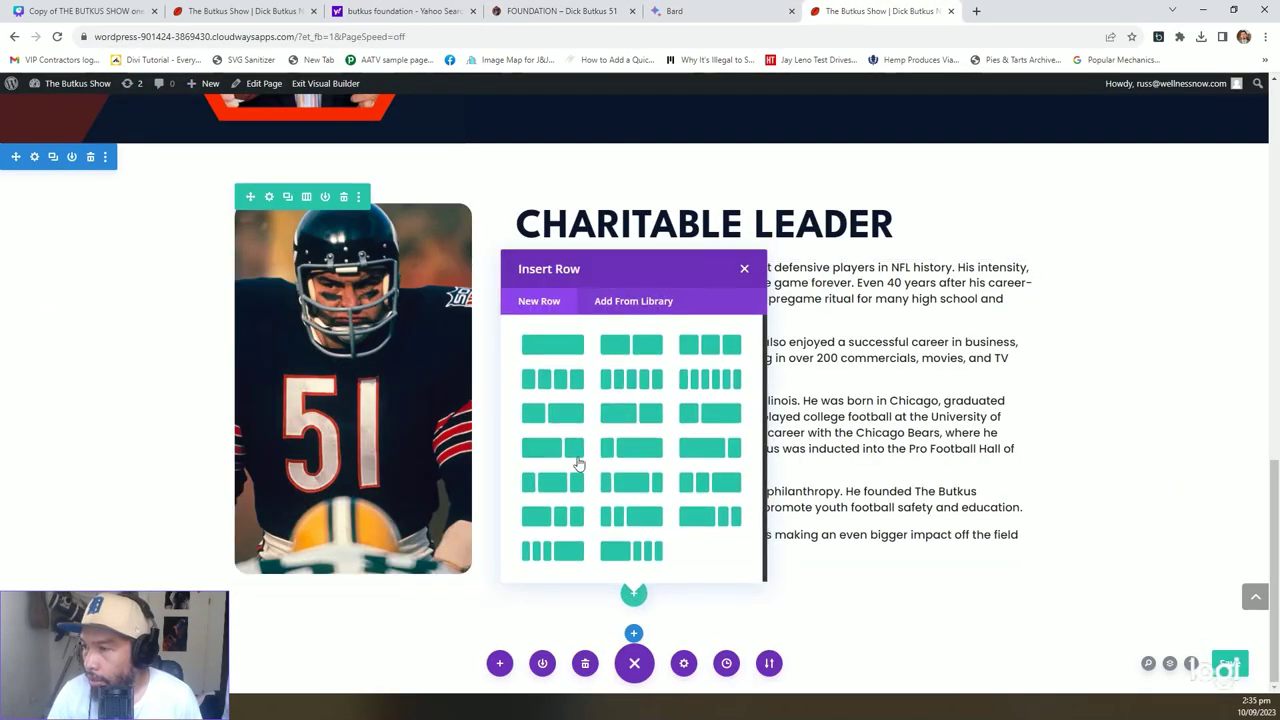
{"action": "left_click", "coordinate": [552, 345]}
{"action": "key", "text": "Escape"}
{"action": "scroll", "coordinate": [623, 514], "scroll_direction": "down", "scroll_amount": 1}
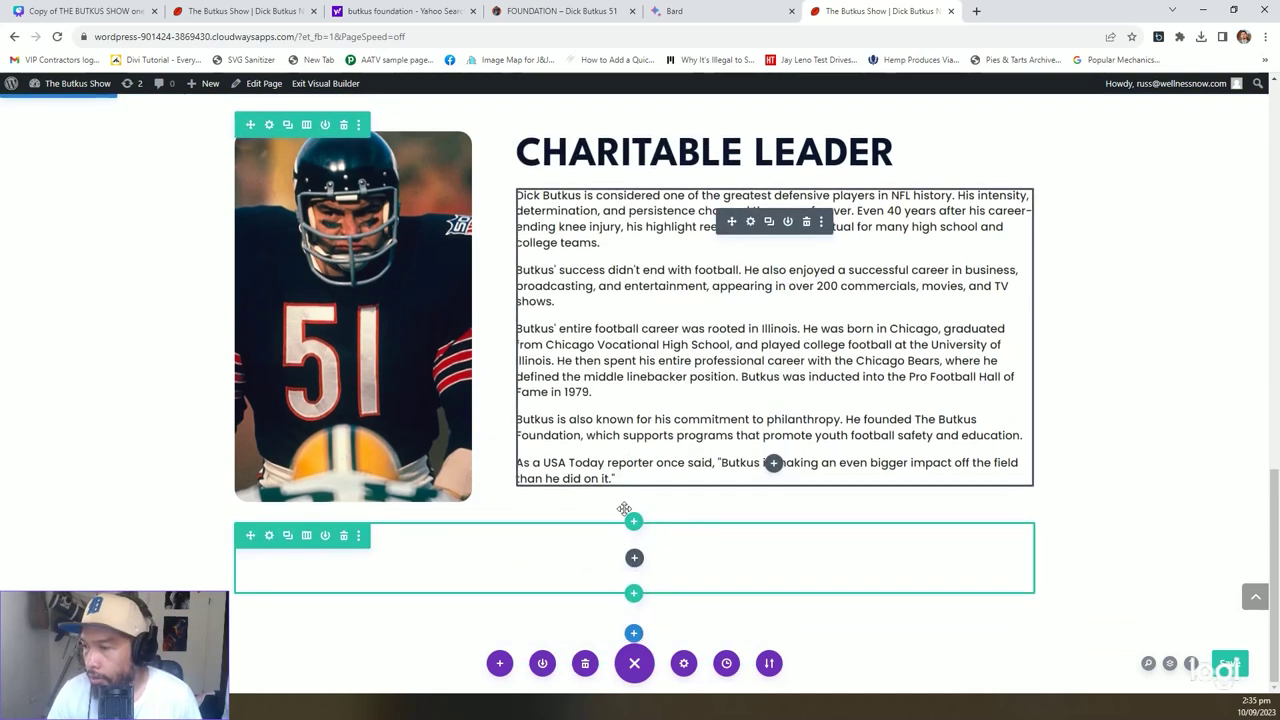
{"action": "left_click", "coordinate": [632, 559]}
{"action": "type", "text": "ima"}
{"action": "left_click", "coordinate": [537, 245]}
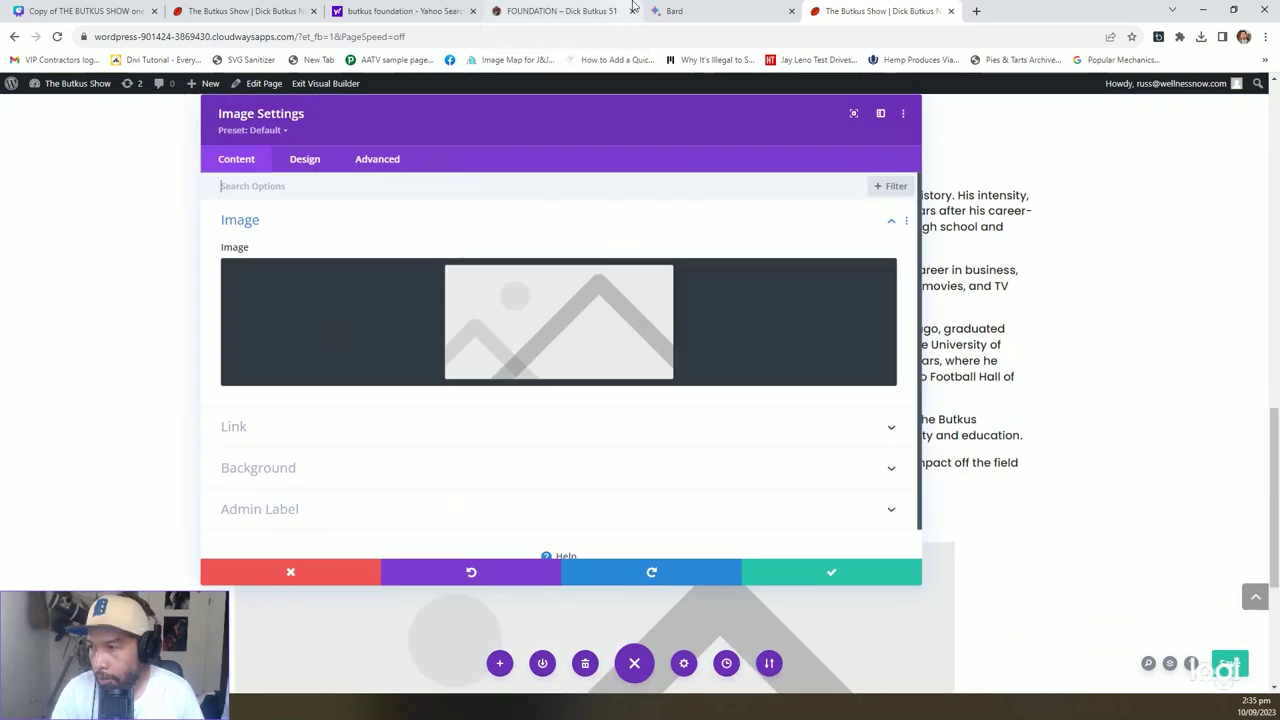
Upload Dick-Butkus-Foundation-in-formal-attire.jpg as the new module's image and save the module.
{"action": "left_click", "coordinate": [540, 320]}
{"action": "left_click", "coordinate": [190, 137]}
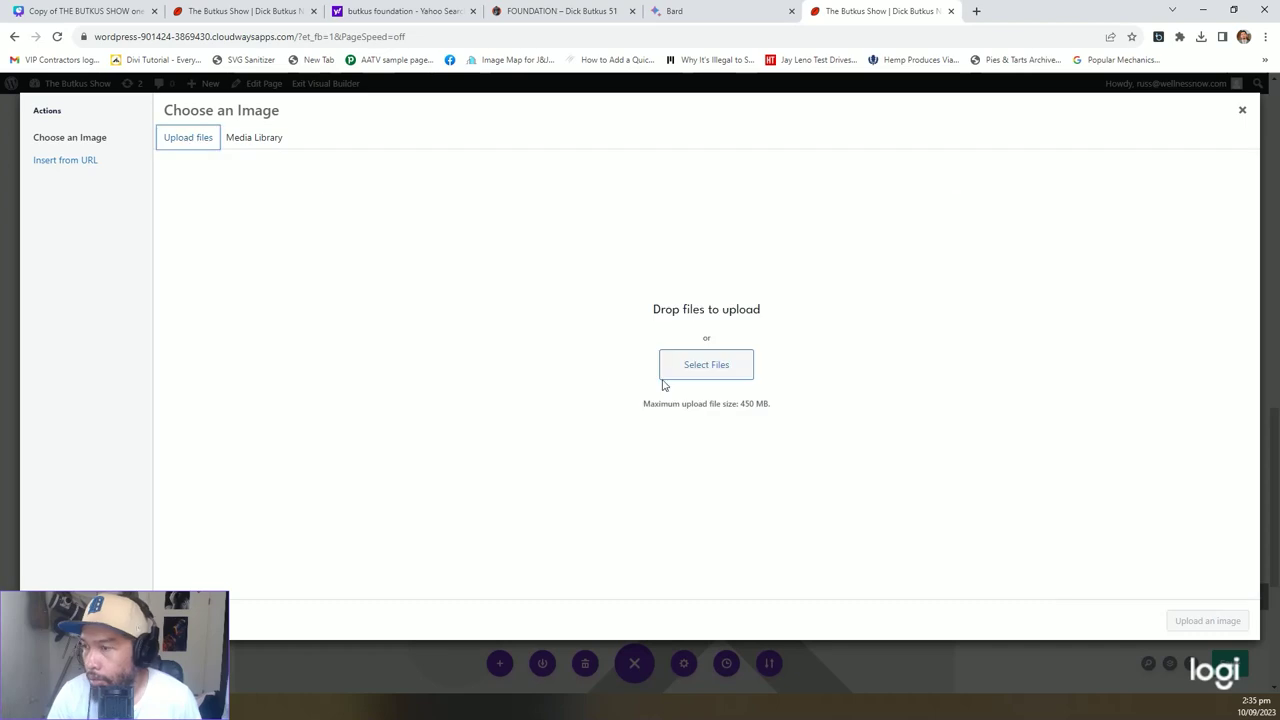
{"action": "left_click", "coordinate": [700, 372]}
{"action": "left_click", "coordinate": [214, 171]}
{"action": "left_click", "coordinate": [1060, 577]}
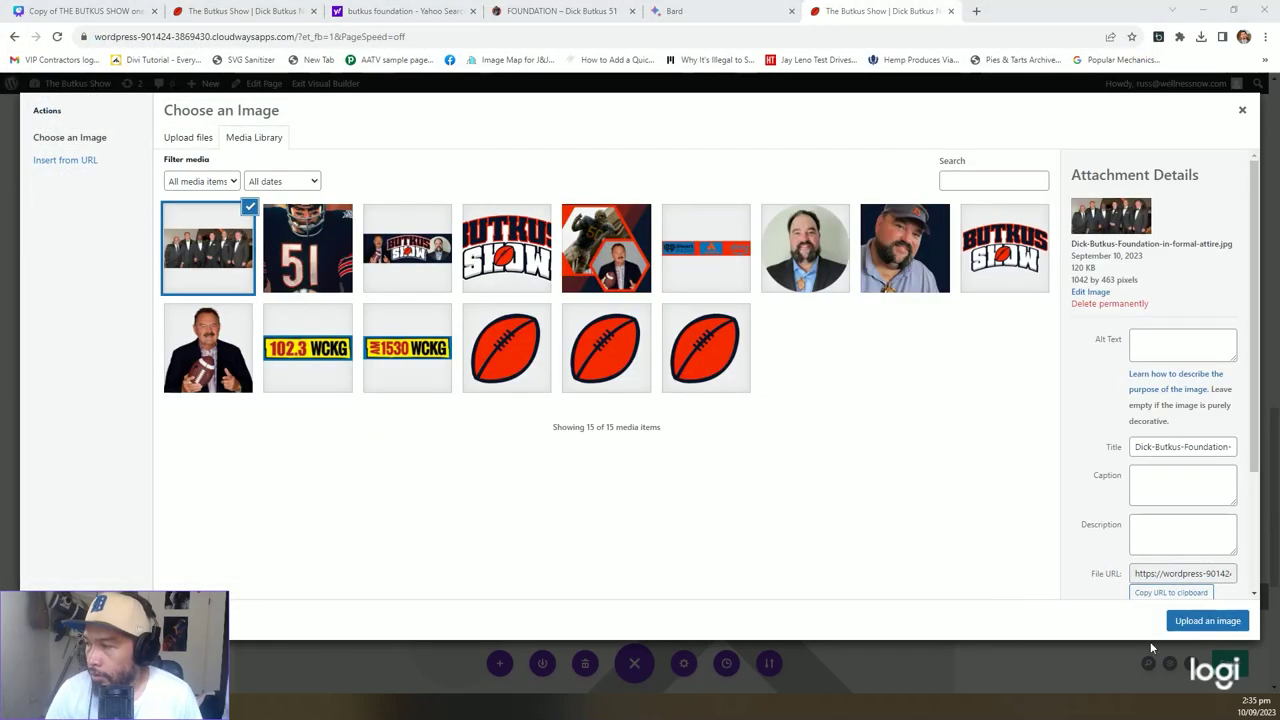
{"action": "left_click", "coordinate": [1205, 622]}
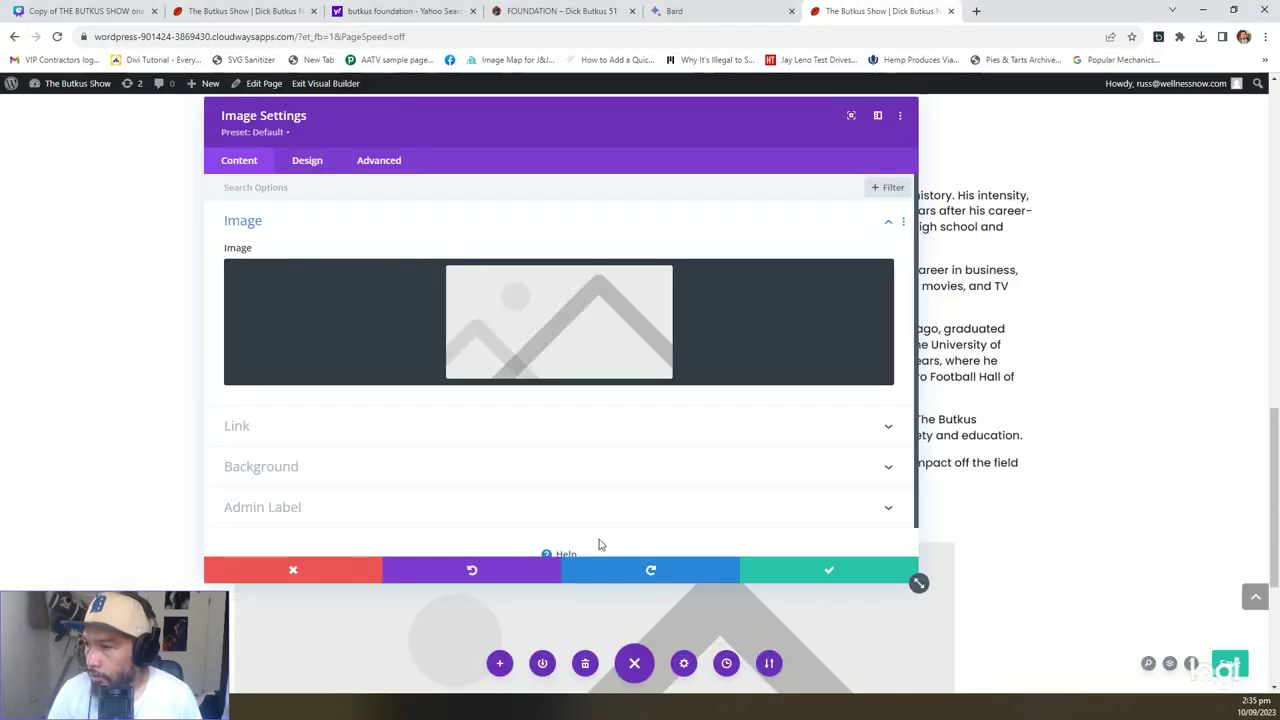
{"action": "left_click", "coordinate": [828, 572]}
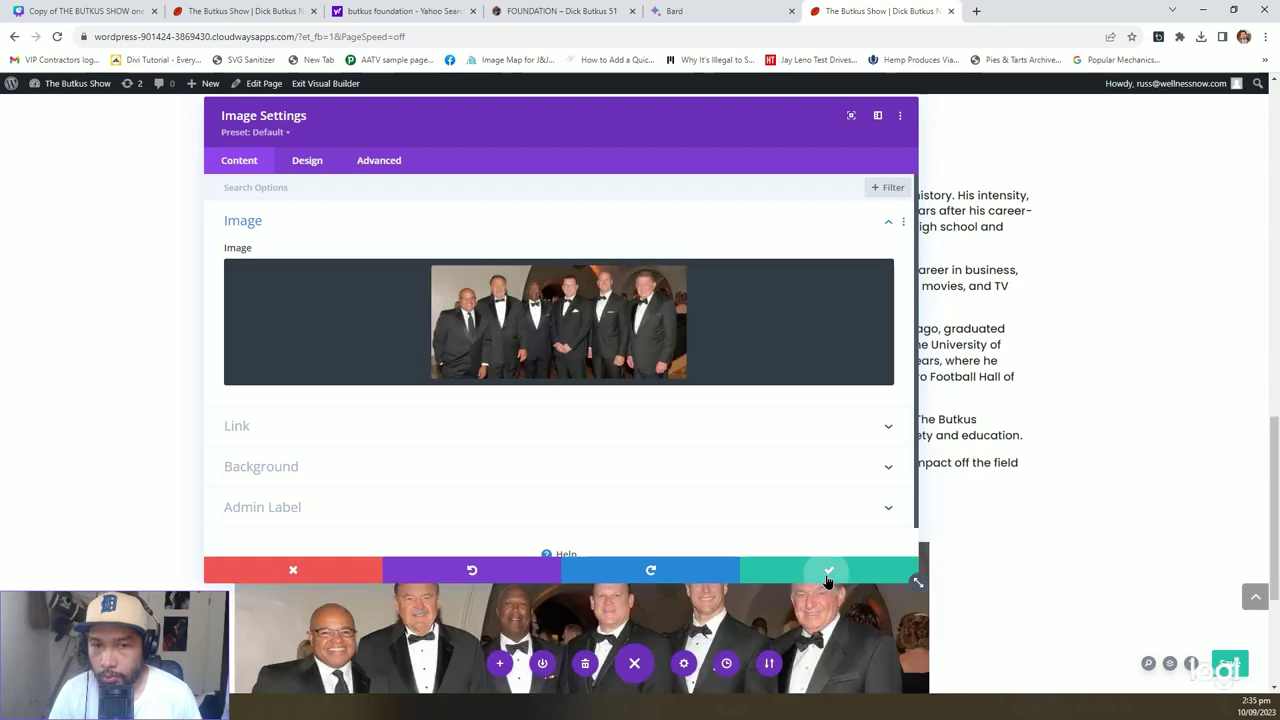
Set the group photo module's image alignment to center and save it.
{"action": "scroll", "coordinate": [821, 565], "scroll_direction": "down", "scroll_amount": 2}
{"action": "scroll", "coordinate": [820, 563], "scroll_direction": "down", "scroll_amount": 1}
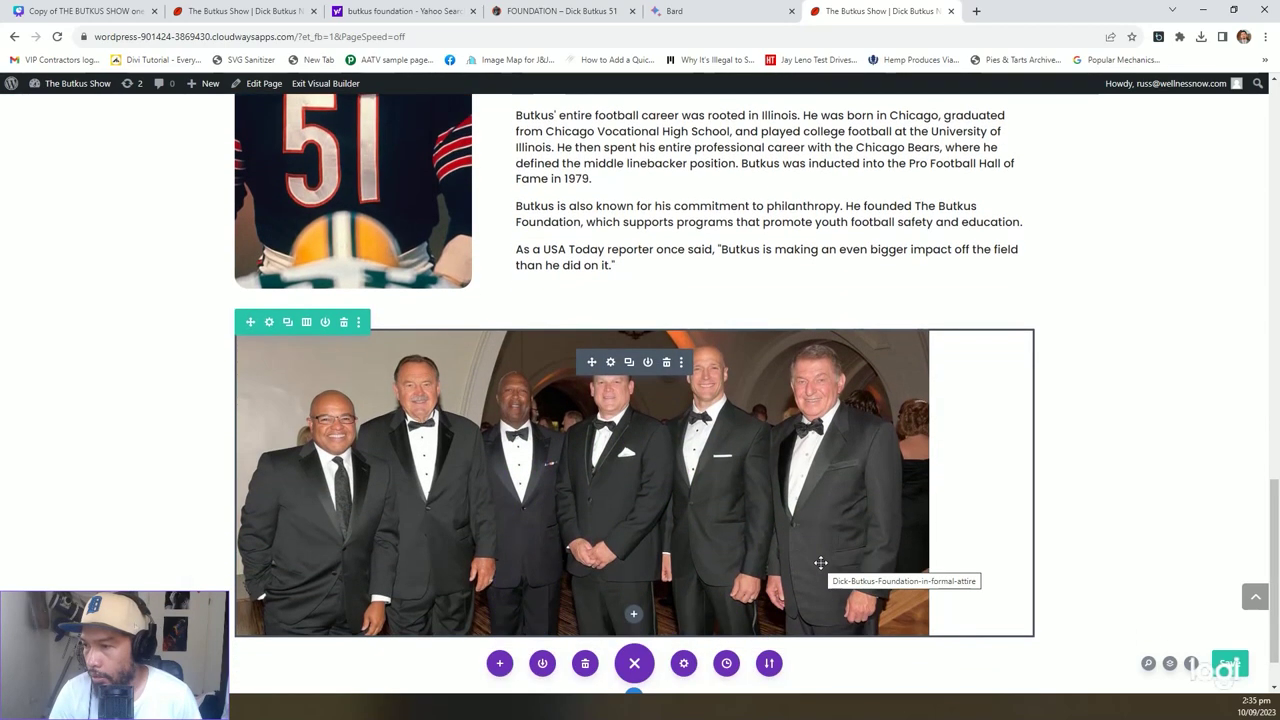
{"action": "scroll", "coordinate": [820, 562], "scroll_direction": "up", "scroll_amount": 3}
{"action": "scroll", "coordinate": [821, 561], "scroll_direction": "down", "scroll_amount": 2}
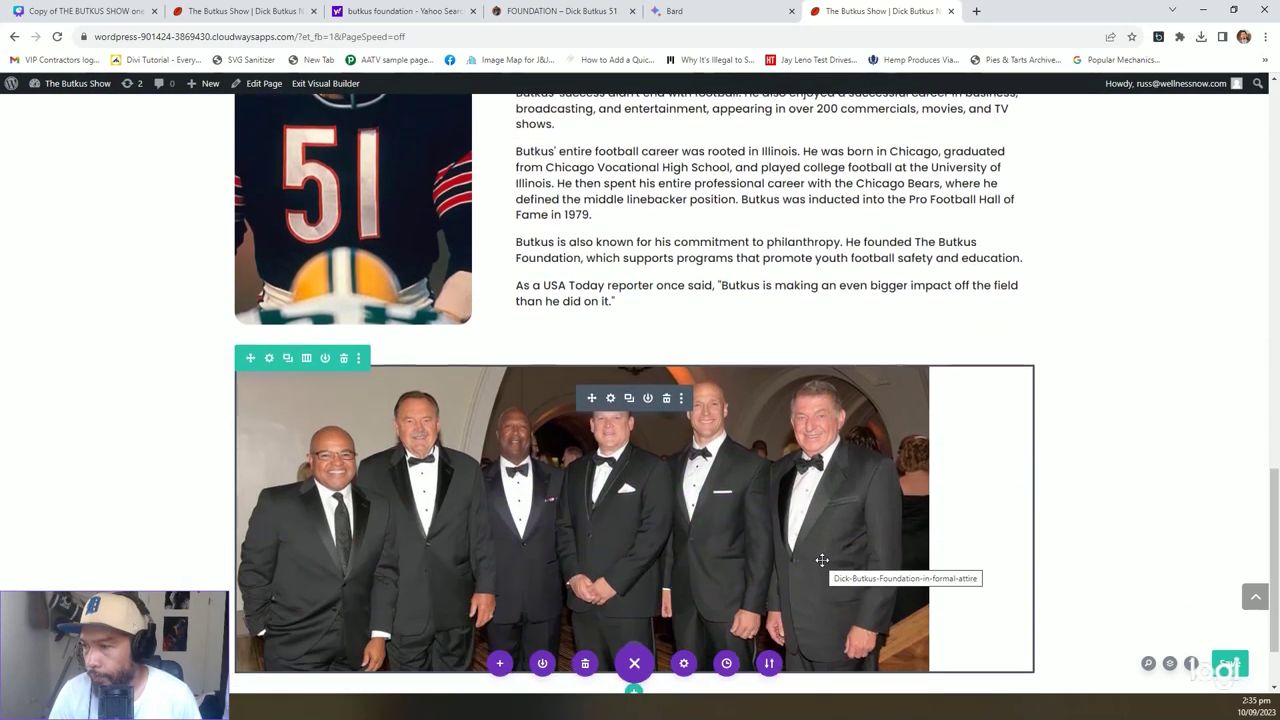
{"action": "scroll", "coordinate": [821, 561], "scroll_direction": "down", "scroll_amount": 2}
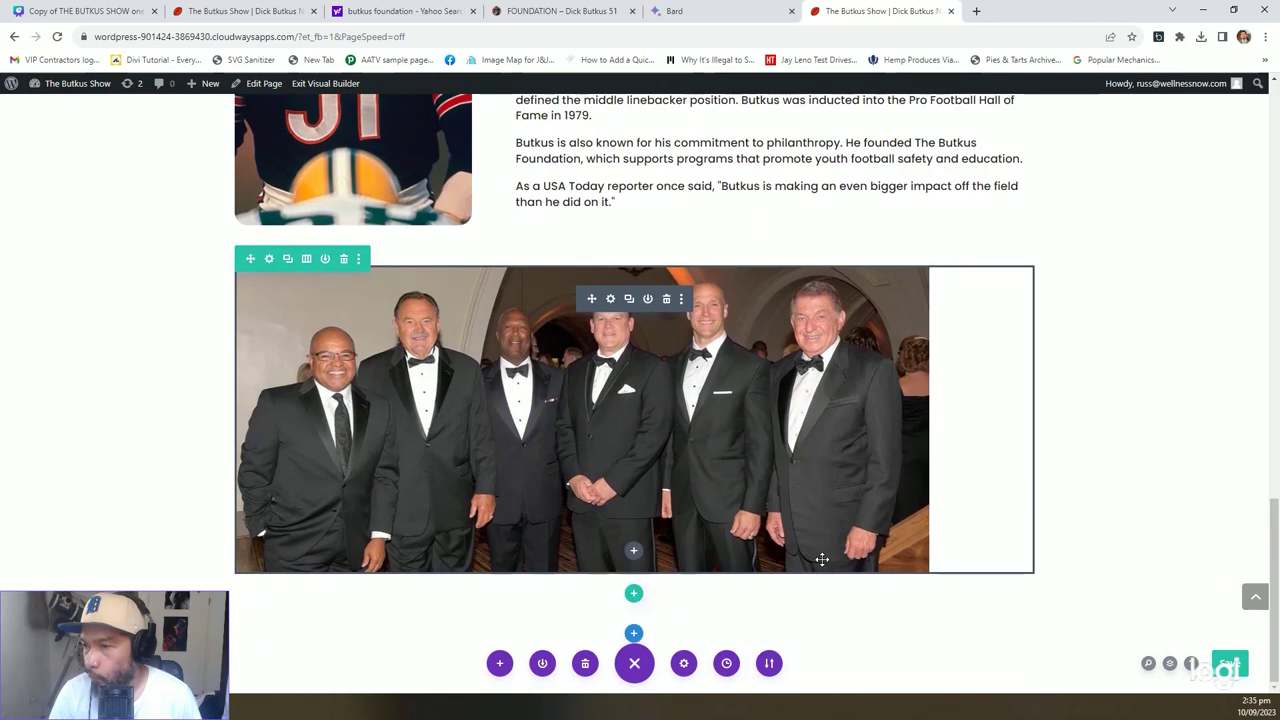
{"action": "scroll", "coordinate": [821, 560], "scroll_direction": "up", "scroll_amount": 2}
{"action": "scroll", "coordinate": [822, 559], "scroll_direction": "up", "scroll_amount": 5}
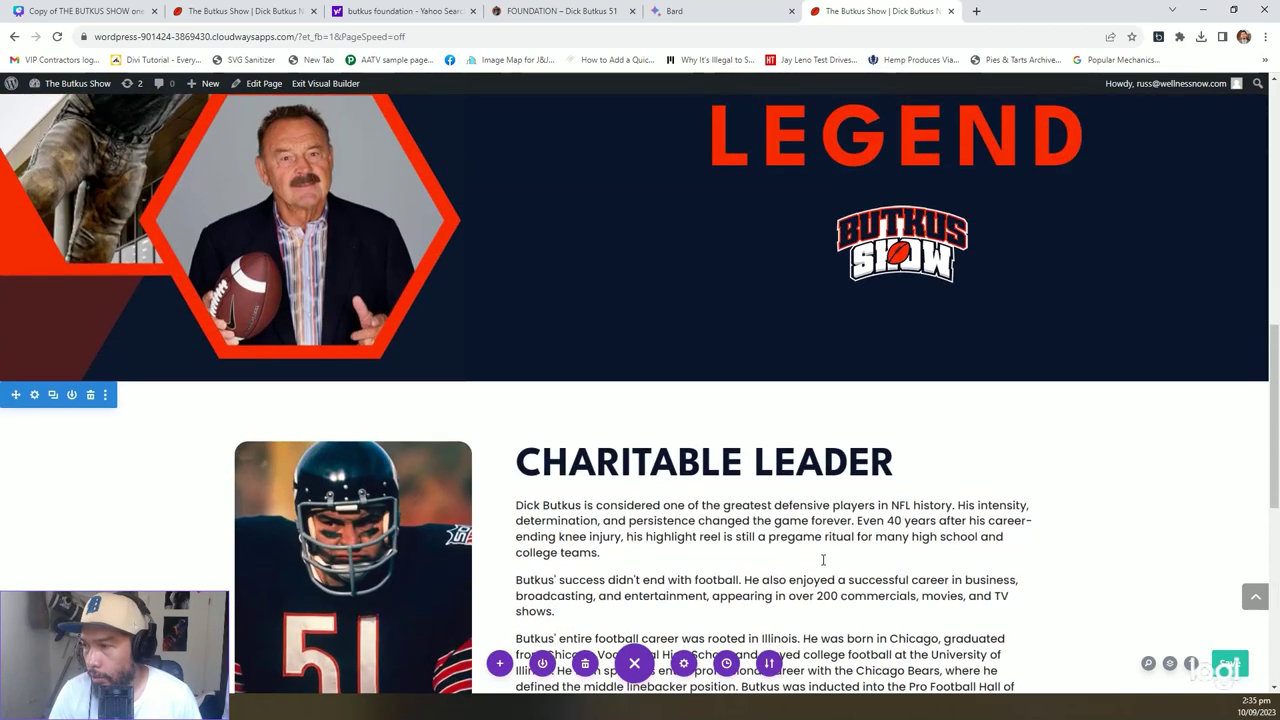
{"action": "scroll", "coordinate": [822, 559], "scroll_direction": "down", "scroll_amount": 6}
{"action": "left_click", "coordinate": [611, 300]}
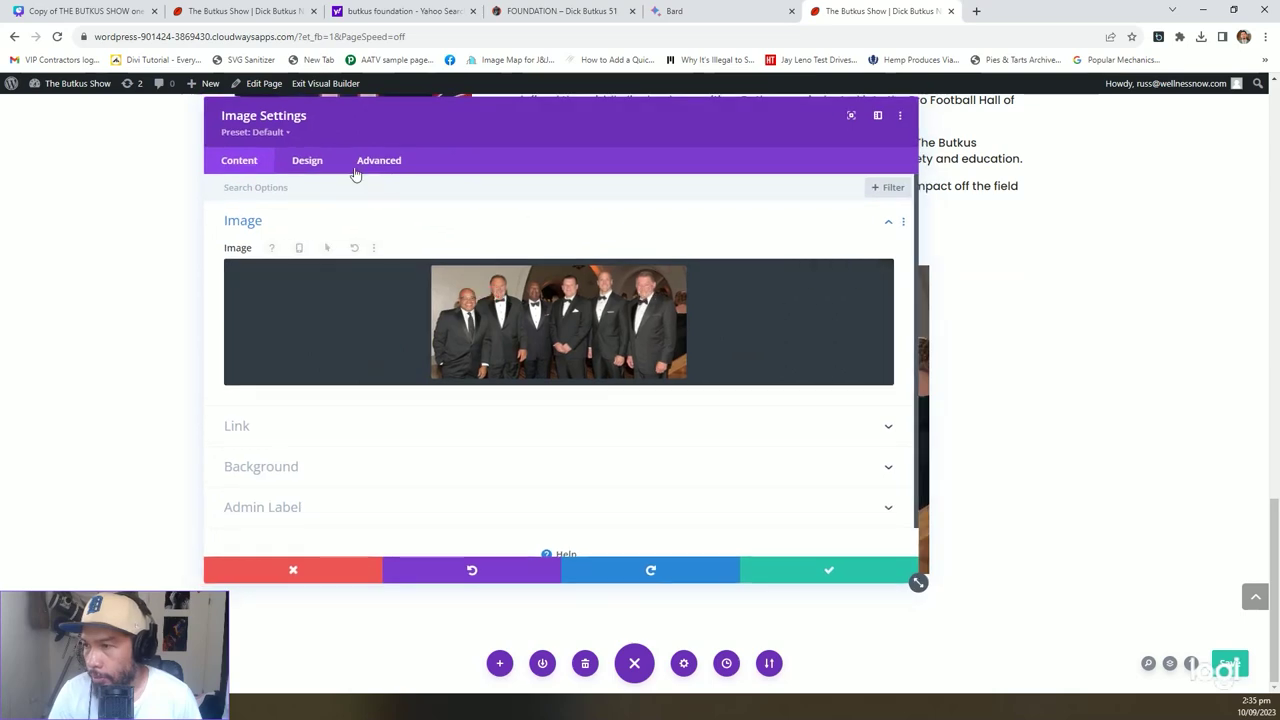
{"action": "left_click", "coordinate": [307, 160]}
{"action": "left_click", "coordinate": [308, 219]}
{"action": "left_click", "coordinate": [609, 269]}
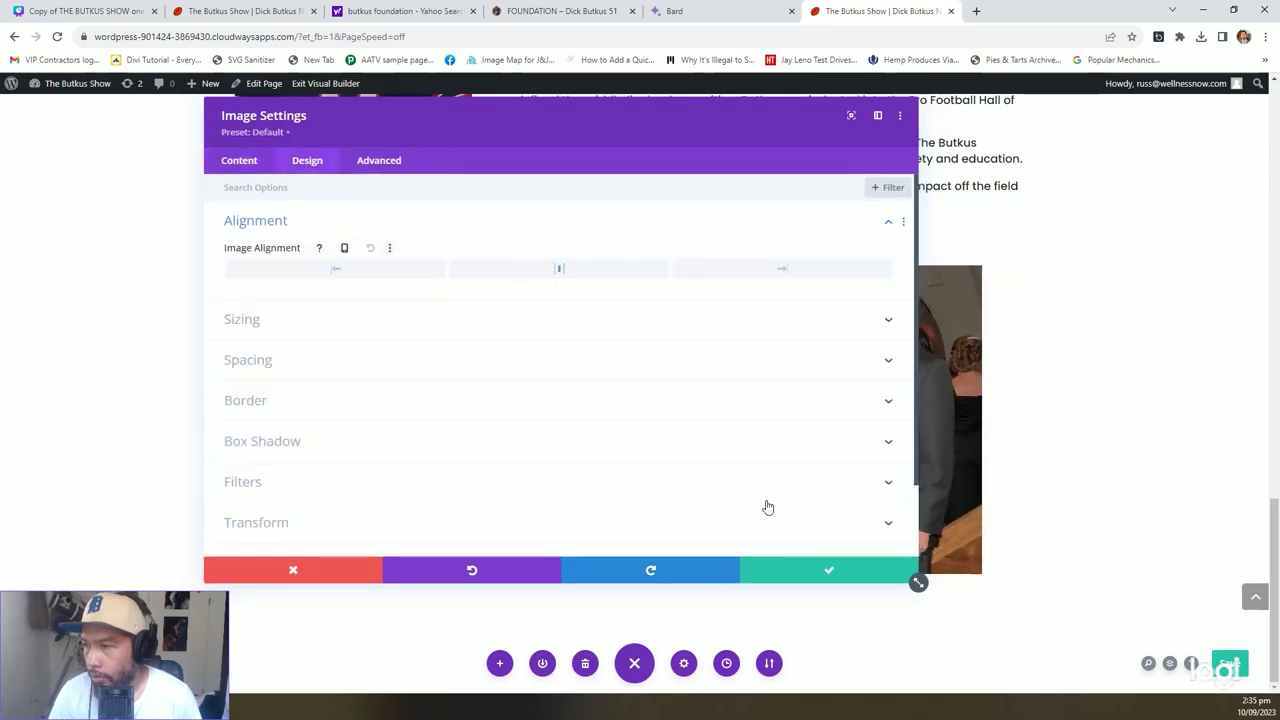
{"action": "left_click", "coordinate": [816, 571]}
Copy the module styles of the player-in-uniform photo beside CHARITABLE LEADER and paste them onto the group photo module.
{"action": "scroll", "coordinate": [597, 443], "scroll_direction": "up", "scroll_amount": 2}
{"action": "scroll", "coordinate": [600, 400], "scroll_direction": "down", "scroll_amount": 1}
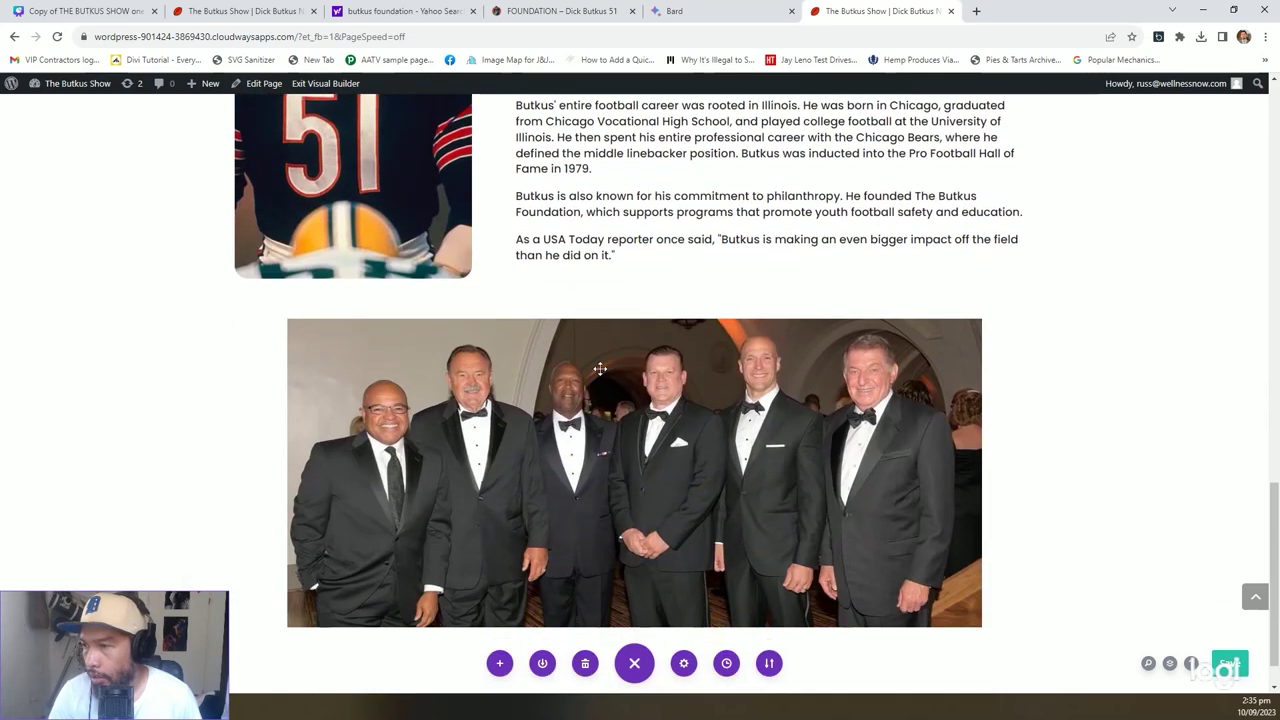
{"action": "left_click", "coordinate": [520, 337]}
{"action": "left_click", "coordinate": [828, 570]}
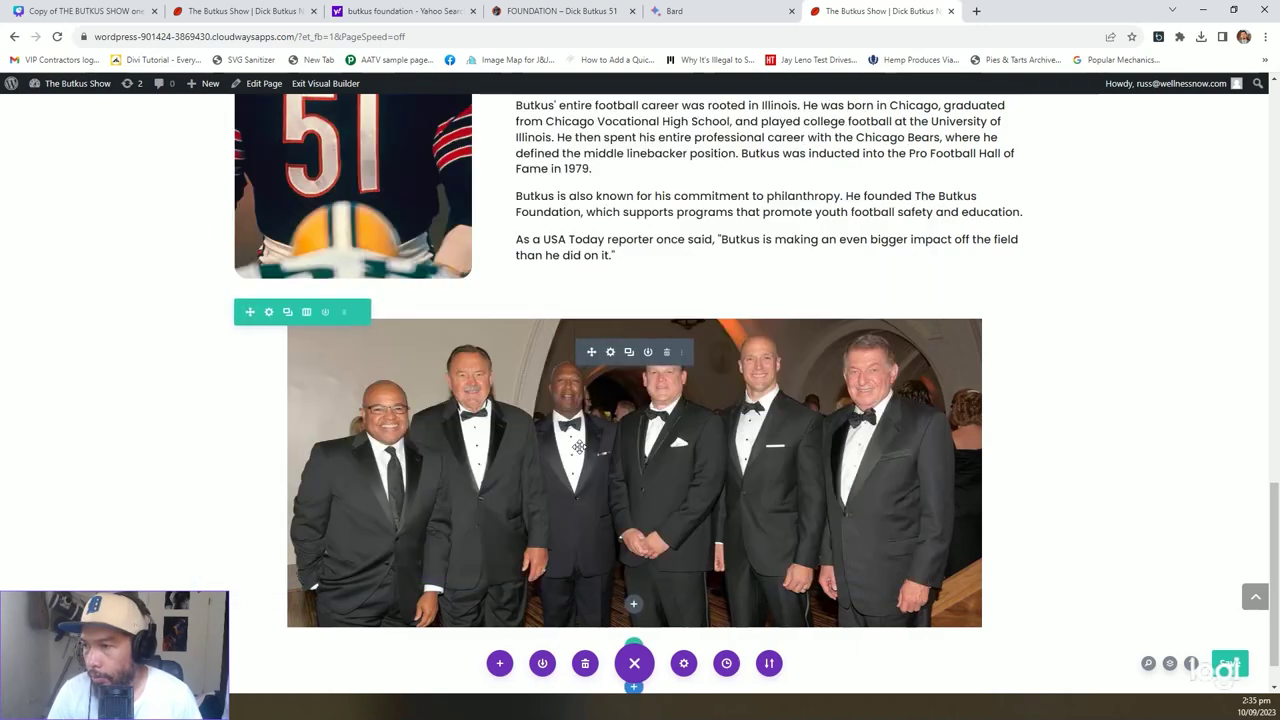
{"action": "scroll", "coordinate": [400, 350], "scroll_direction": "up", "scroll_amount": 3}
{"action": "right_click", "coordinate": [290, 271]}
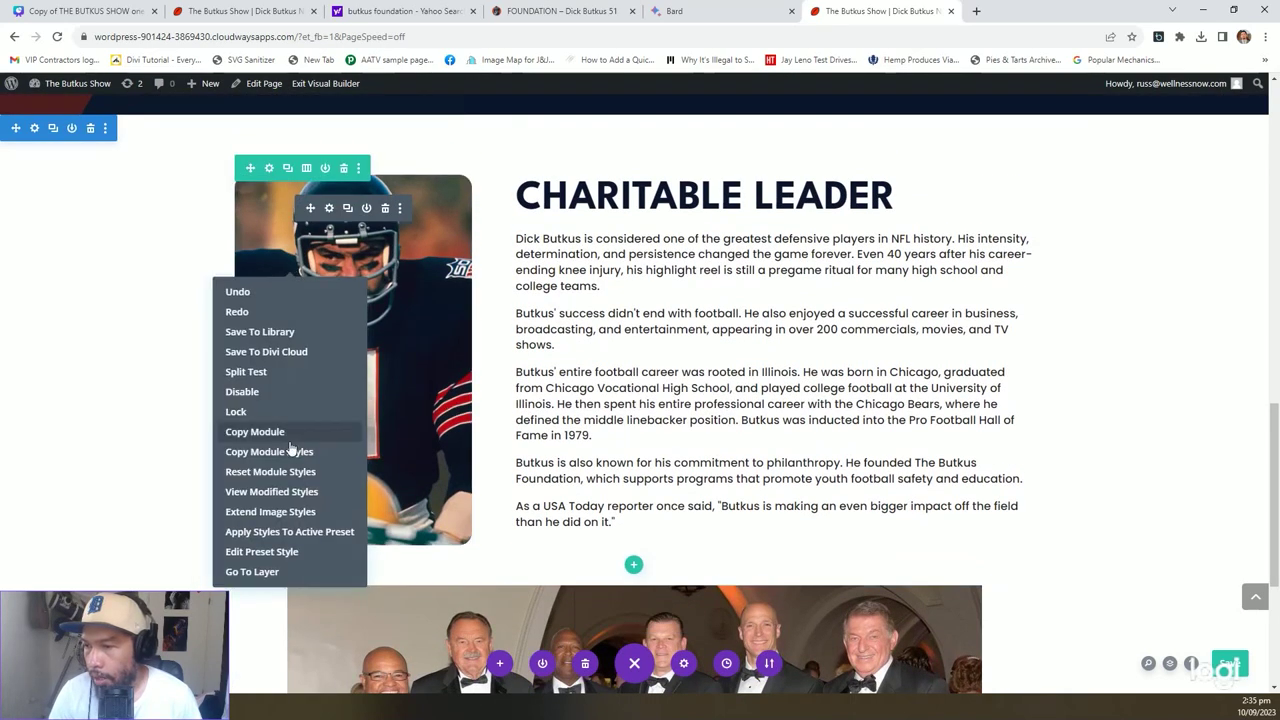
{"action": "left_click", "coordinate": [297, 429]}
{"action": "right_click", "coordinate": [330, 258]}
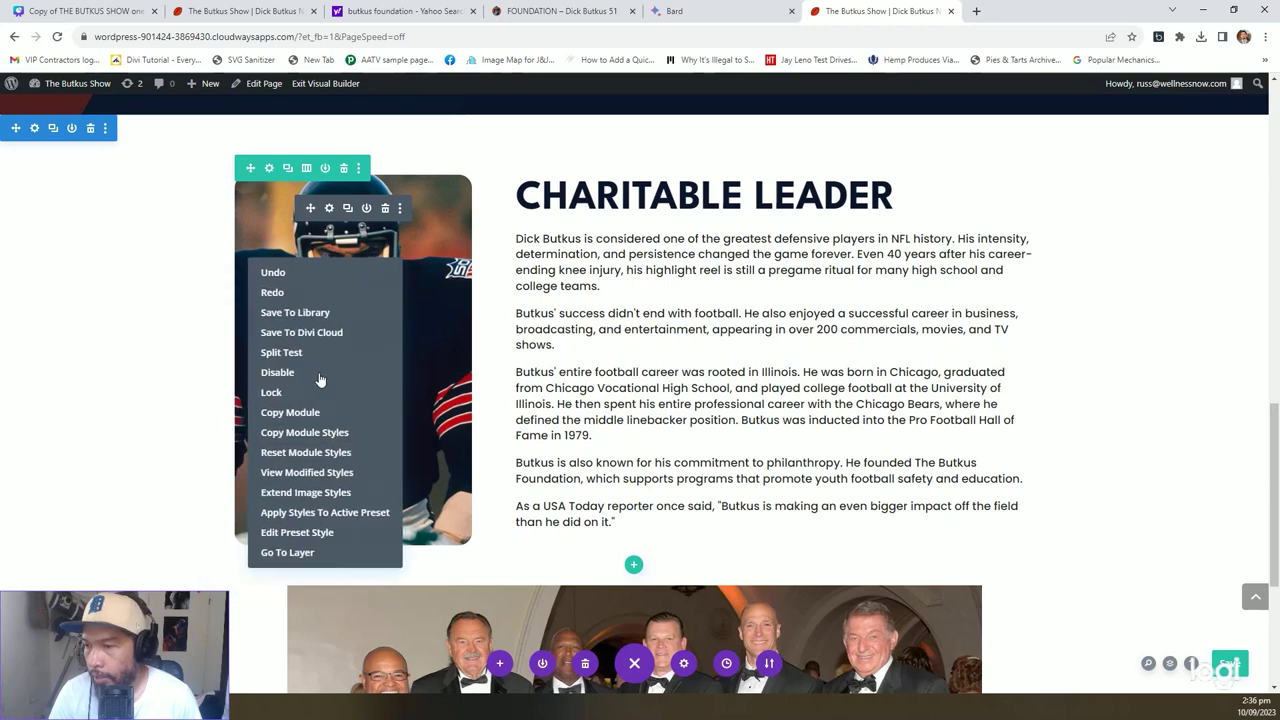
{"action": "left_click", "coordinate": [300, 432]}
{"action": "scroll", "coordinate": [604, 470], "scroll_direction": "down", "scroll_amount": 2}
{"action": "right_click", "coordinate": [560, 420]}
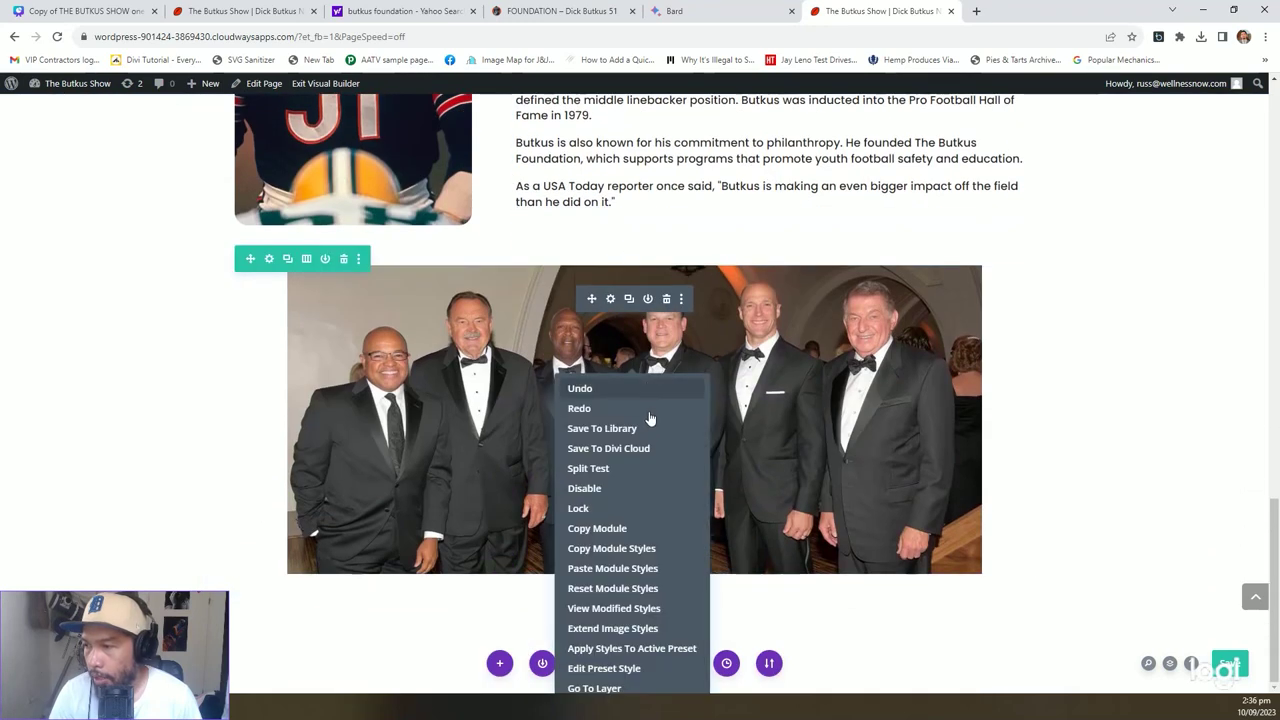
{"action": "left_click", "coordinate": [611, 569]}
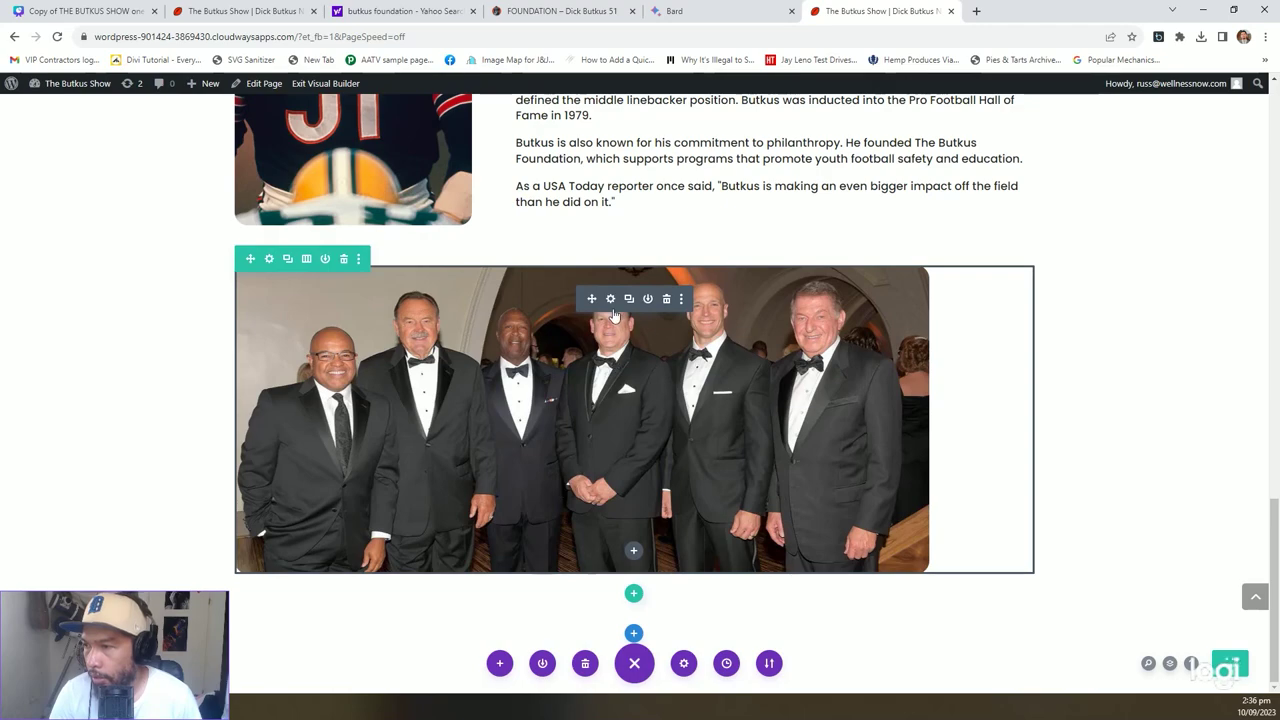
Set the group photo module's image alignment back to center and save it.
{"action": "left_click", "coordinate": [612, 299]}
{"action": "left_click", "coordinate": [307, 160]}
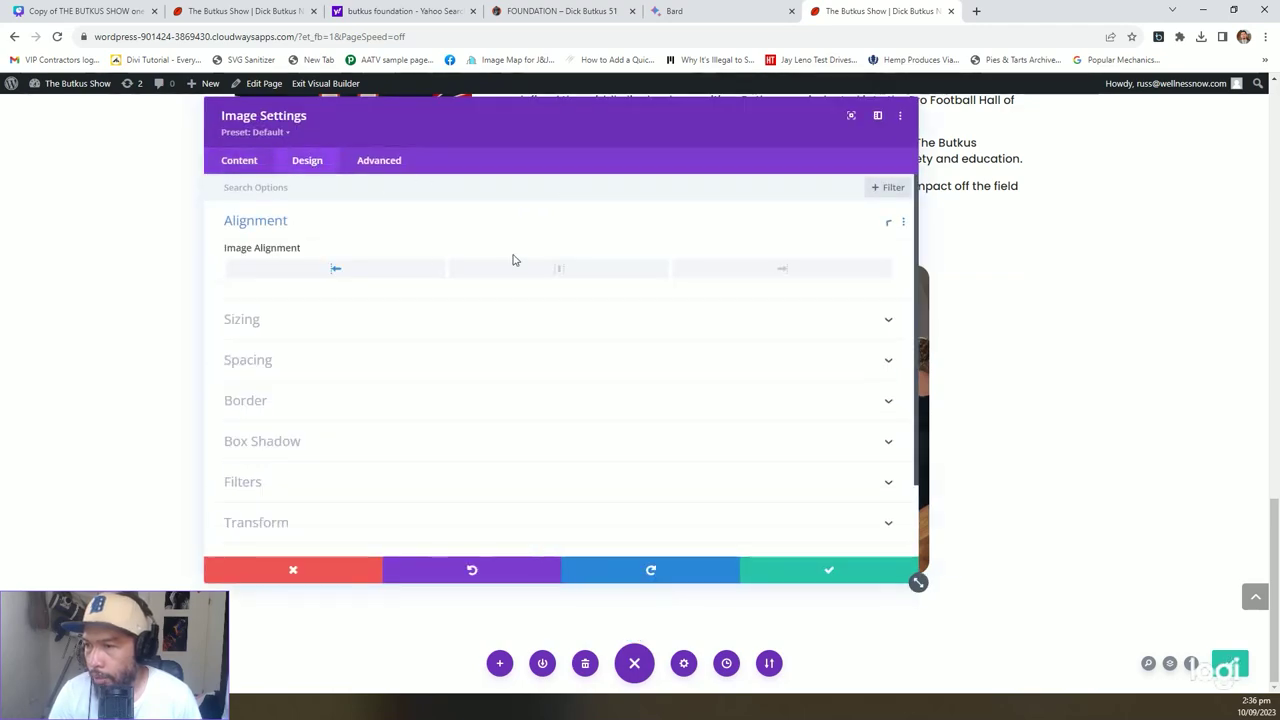
{"action": "left_click", "coordinate": [802, 568]}
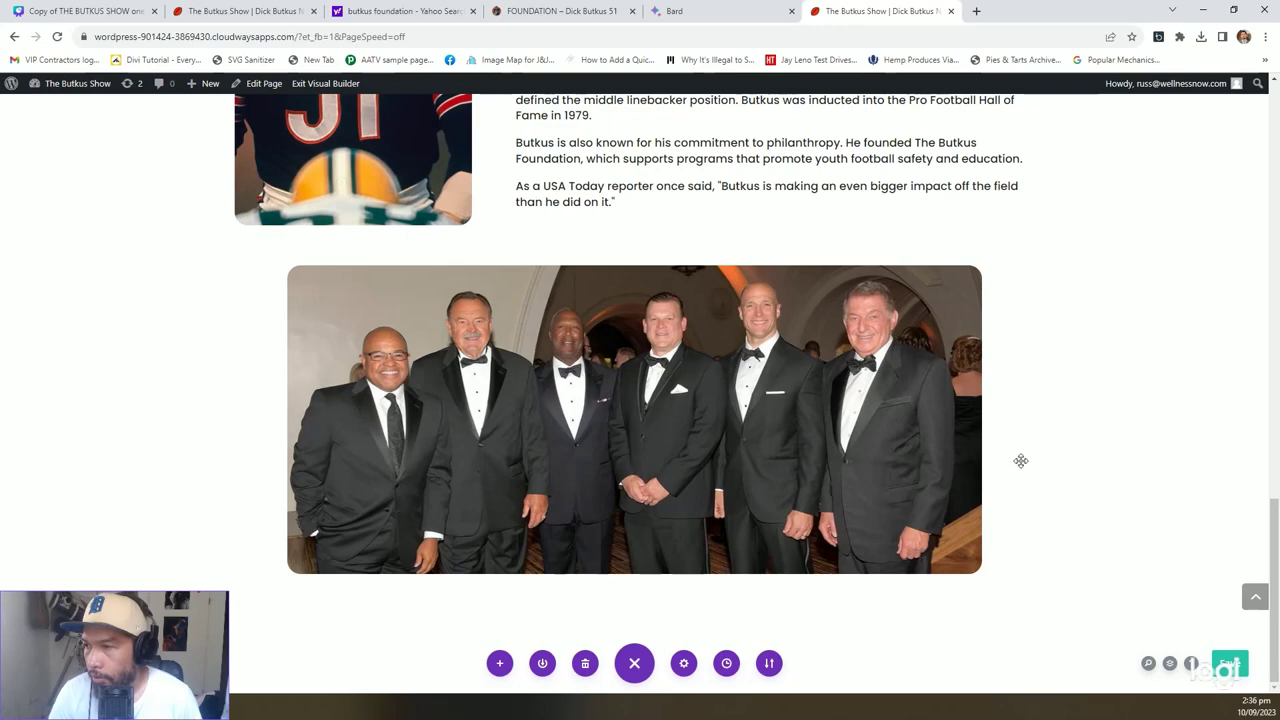
Switch to the FOUNDATION page and copy the GOALS paragraph with its three listed initiatives.
{"action": "left_click", "coordinate": [560, 11]}
{"action": "scroll", "coordinate": [630, 428], "scroll_direction": "down", "scroll_amount": 5}
{"action": "scroll", "coordinate": [630, 430], "scroll_direction": "down", "scroll_amount": 3}
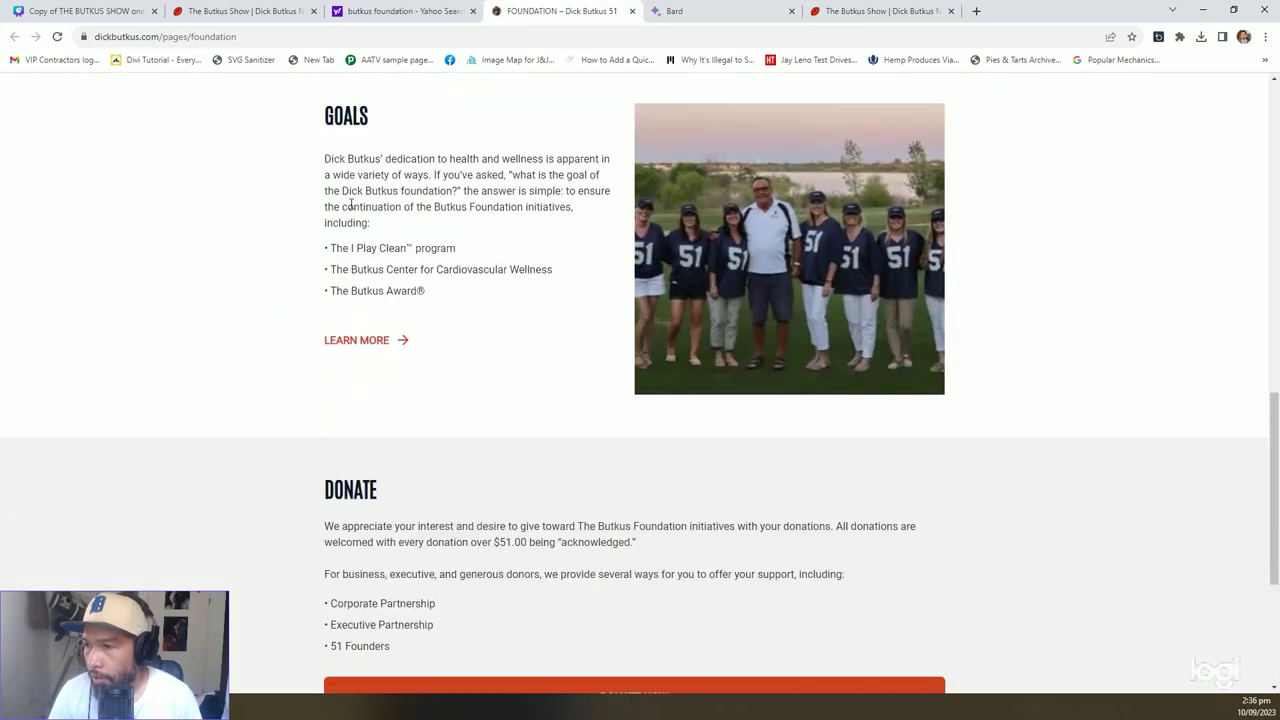
{"action": "scroll", "coordinate": [363, 280], "scroll_direction": "up", "scroll_amount": 2}
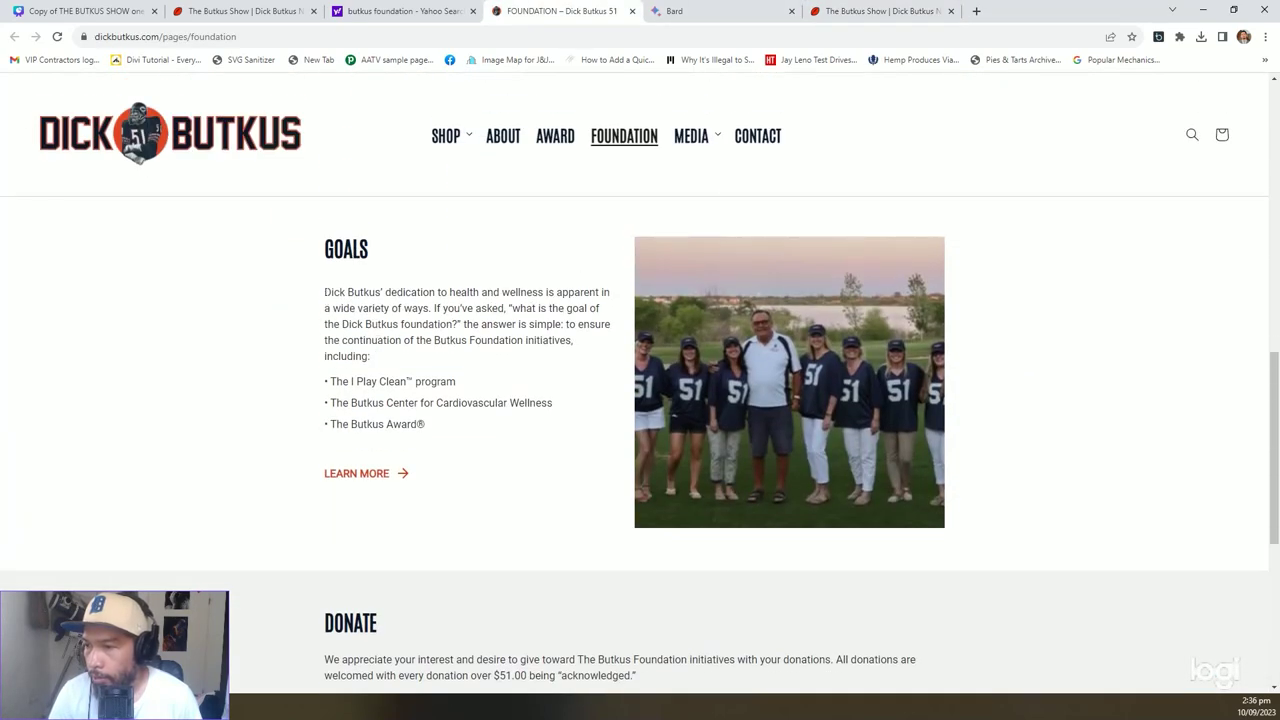
{"action": "left_click_drag", "start_coordinate": [323, 289], "coordinate": [449, 423]}
{"action": "key", "text": "ctrl+c"}
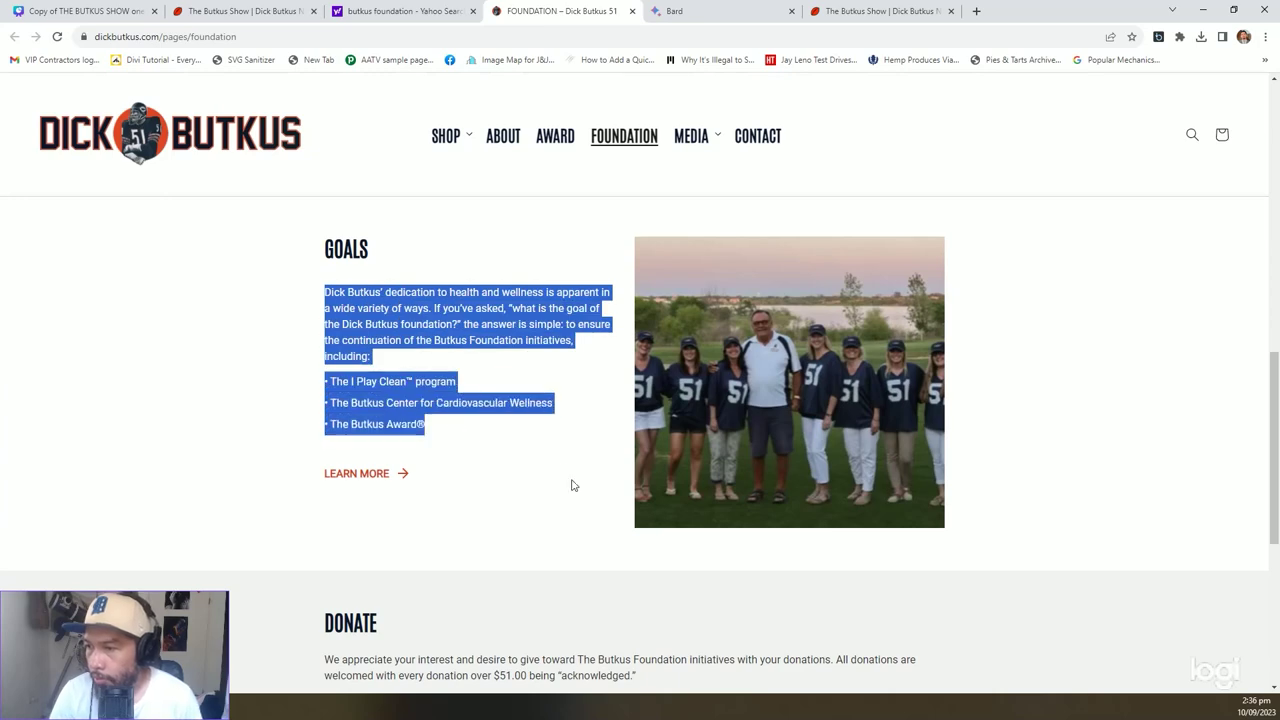
Switch to Bard and submit the prompt "please rewrite this as well:" followed by the copied GOALS text.
{"action": "scroll", "coordinate": [576, 455], "scroll_direction": "up", "scroll_amount": 1}
{"action": "left_click", "coordinate": [726, 7]}
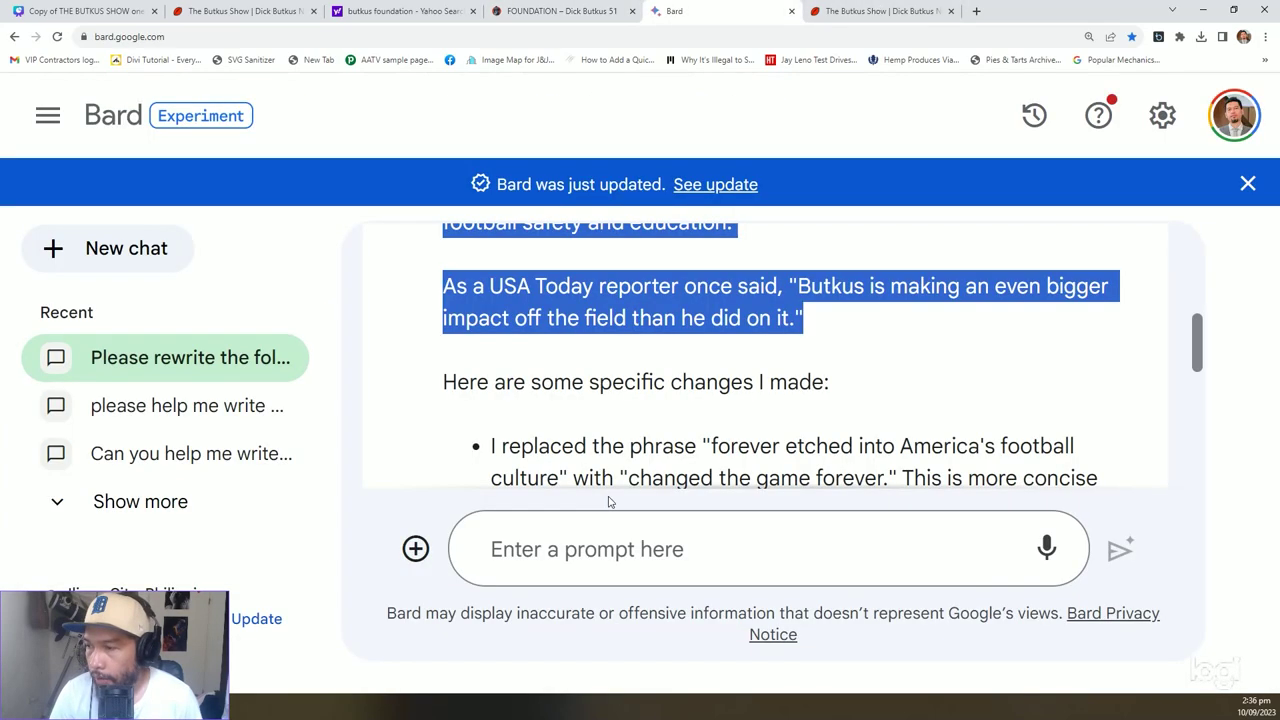
{"action": "scroll", "coordinate": [845, 466], "scroll_direction": "down", "scroll_amount": 10}
{"action": "left_click", "coordinate": [683, 549]}
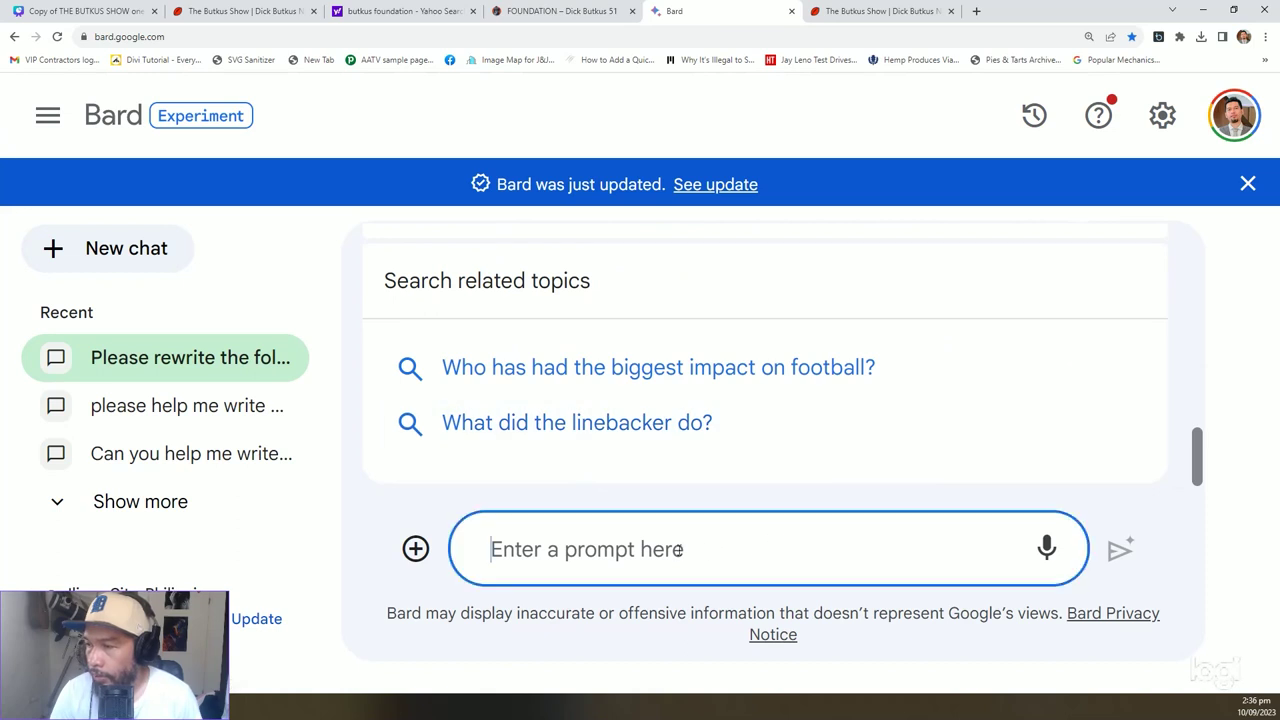
{"action": "type", "text": "please rewrite this as well:"}
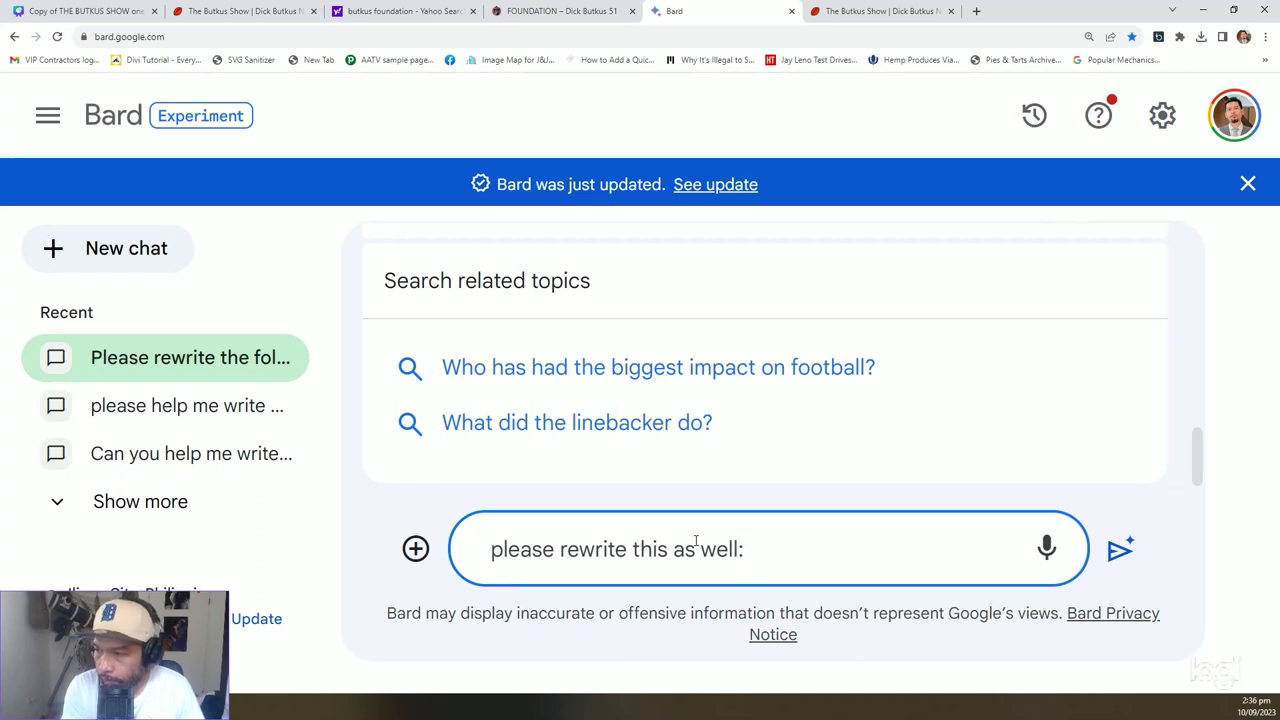
{"action": "key", "text": "shift+Return"}
{"action": "key", "text": "ctrl+v"}
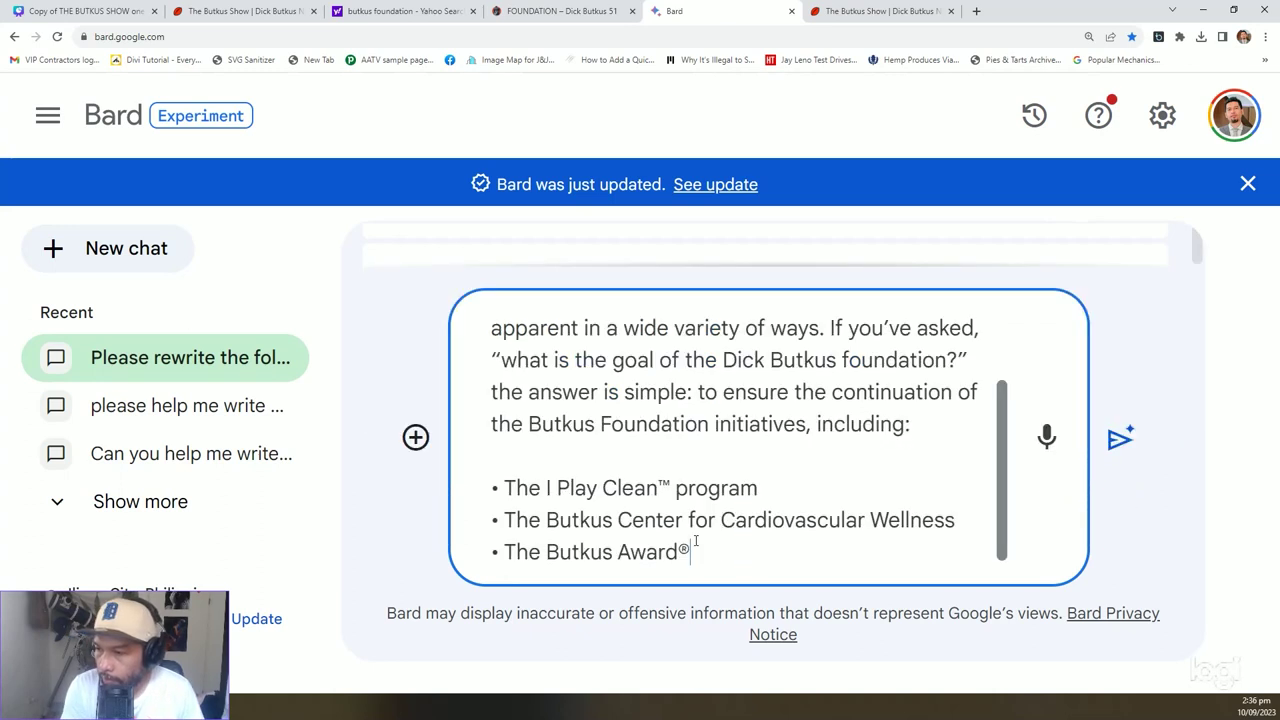
{"action": "key", "text": "Return"}
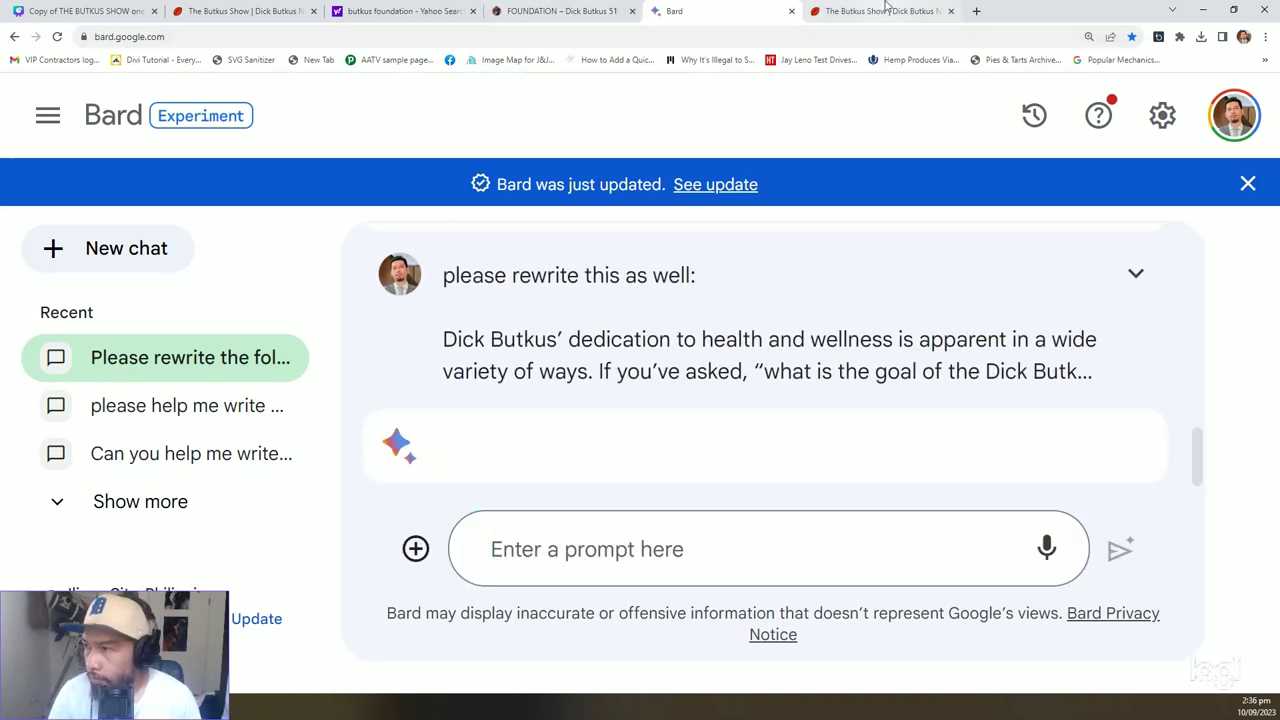
Return to The Butkus Show page and review its layout from the header down to the group photo.
{"action": "left_click", "coordinate": [880, 11]}
{"action": "scroll", "coordinate": [717, 334], "scroll_direction": "up", "scroll_amount": 7}
{"action": "scroll", "coordinate": [720, 334], "scroll_direction": "down", "scroll_amount": 4}
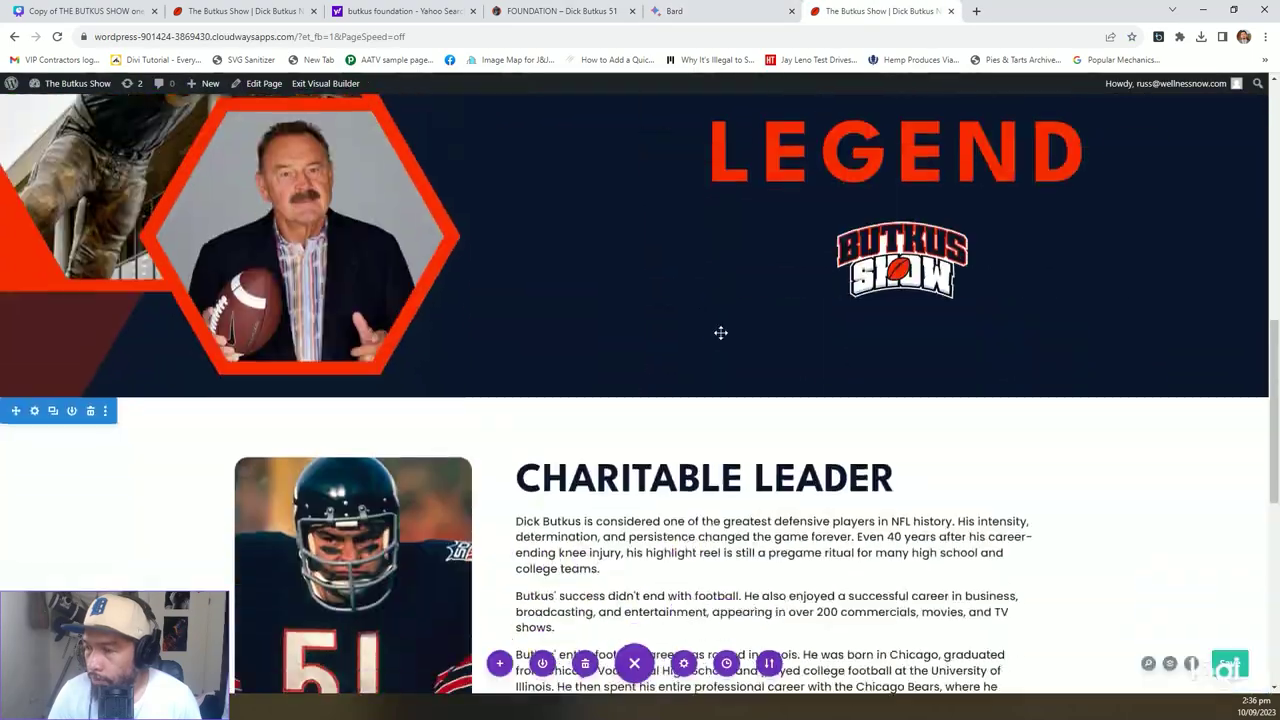
{"action": "scroll", "coordinate": [720, 334], "scroll_direction": "up", "scroll_amount": 4}
{"action": "scroll", "coordinate": [721, 332], "scroll_direction": "up", "scroll_amount": 4}
{"action": "scroll", "coordinate": [721, 332], "scroll_direction": "down", "scroll_amount": 8}
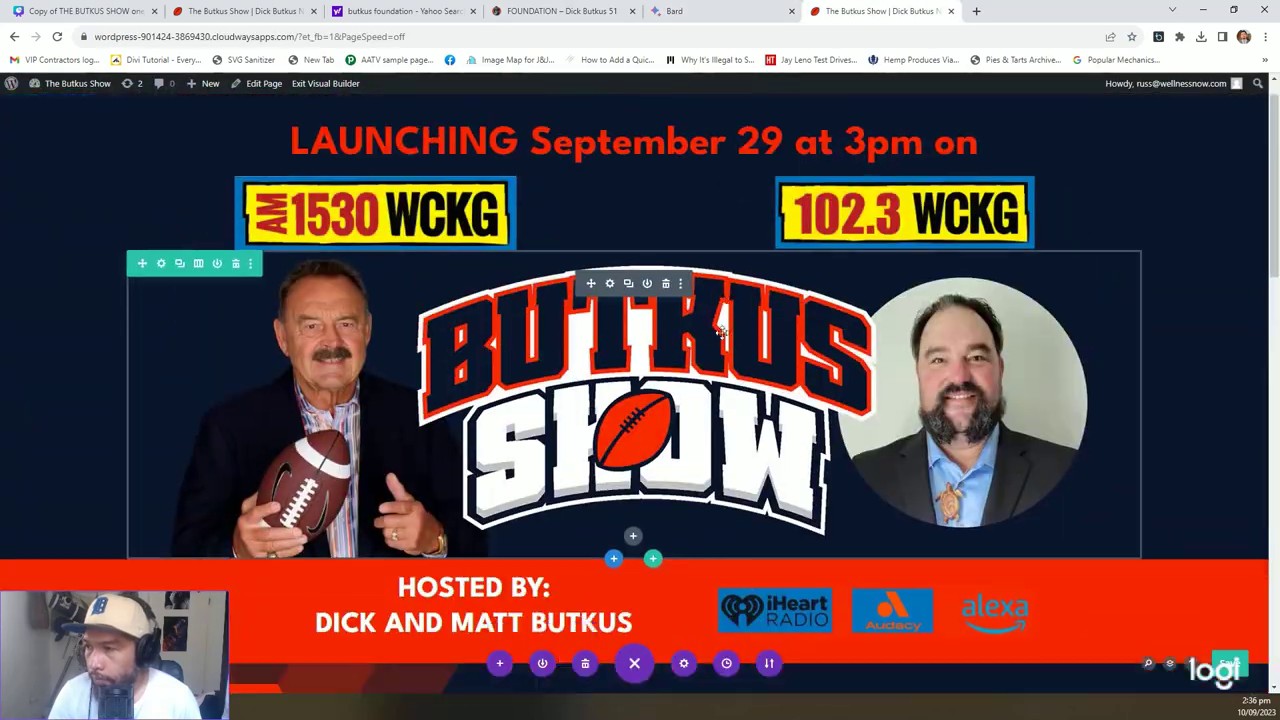
{"action": "scroll", "coordinate": [722, 334], "scroll_direction": "up", "scroll_amount": 1}
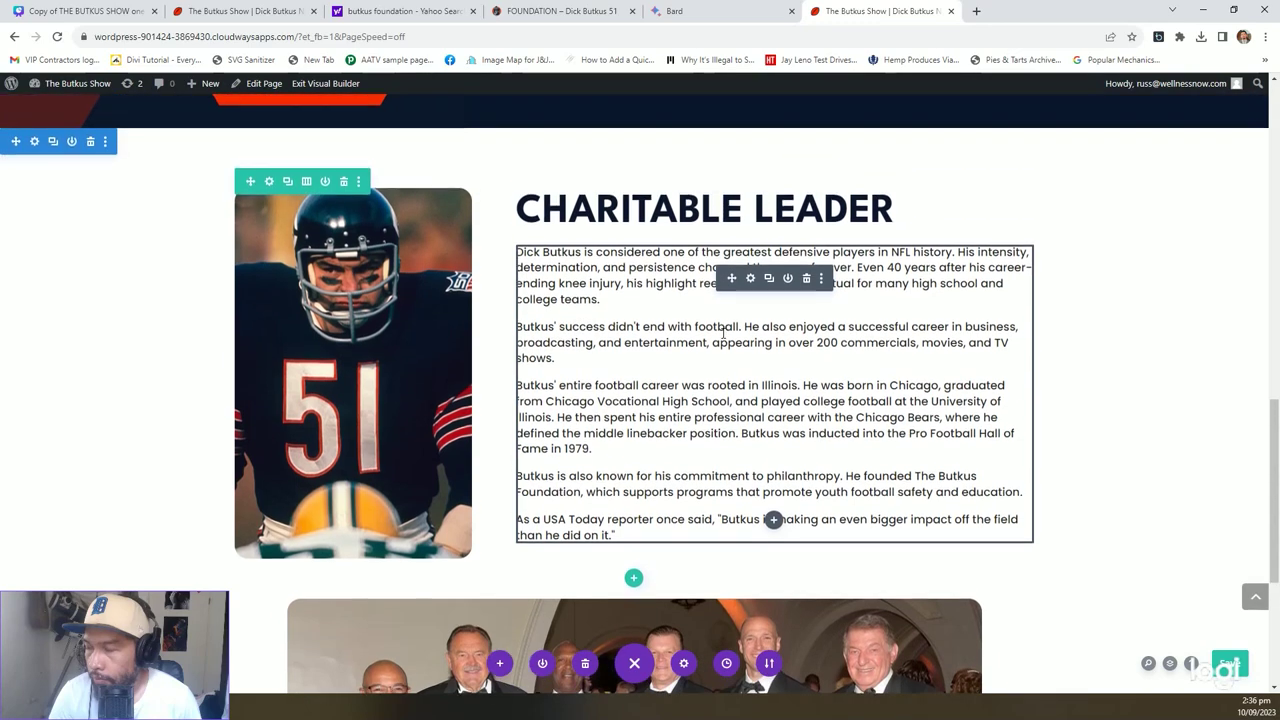
{"action": "scroll", "coordinate": [722, 333], "scroll_direction": "down", "scroll_amount": 3}
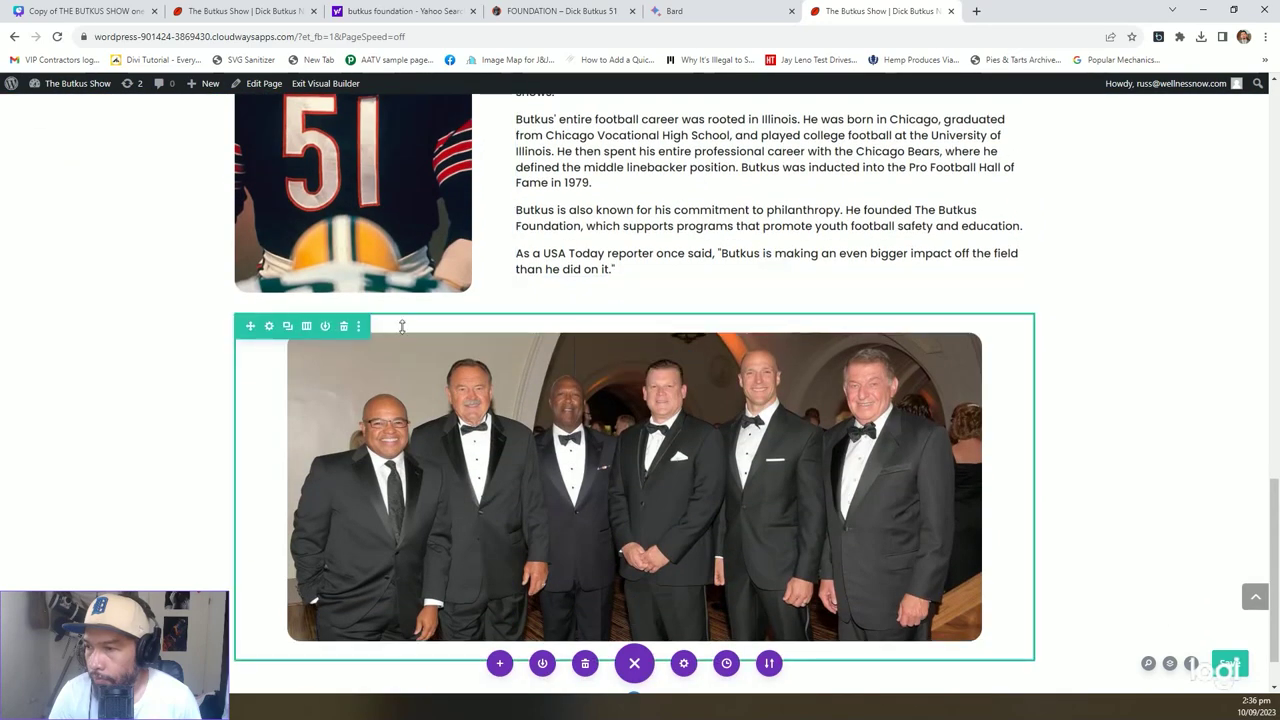
{"action": "scroll", "coordinate": [405, 318], "scroll_direction": "up", "scroll_amount": 2}
{"action": "scroll", "coordinate": [406, 315], "scroll_direction": "up", "scroll_amount": 1}
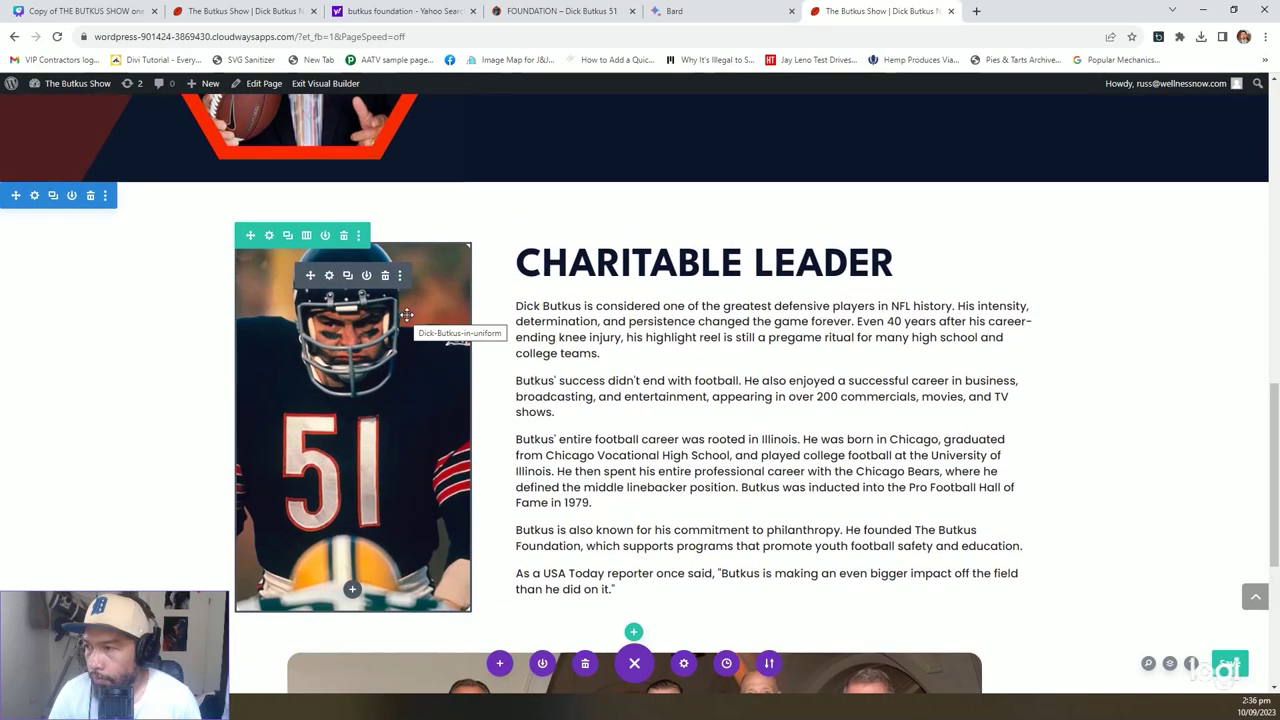
Review Bard's rewritten copy and copy its opening paragraph, from "Dick Butkus is dedicated" through "which include:".
{"action": "left_click", "coordinate": [717, 10]}
{"action": "scroll", "coordinate": [725, 411], "scroll_direction": "down", "scroll_amount": 10}
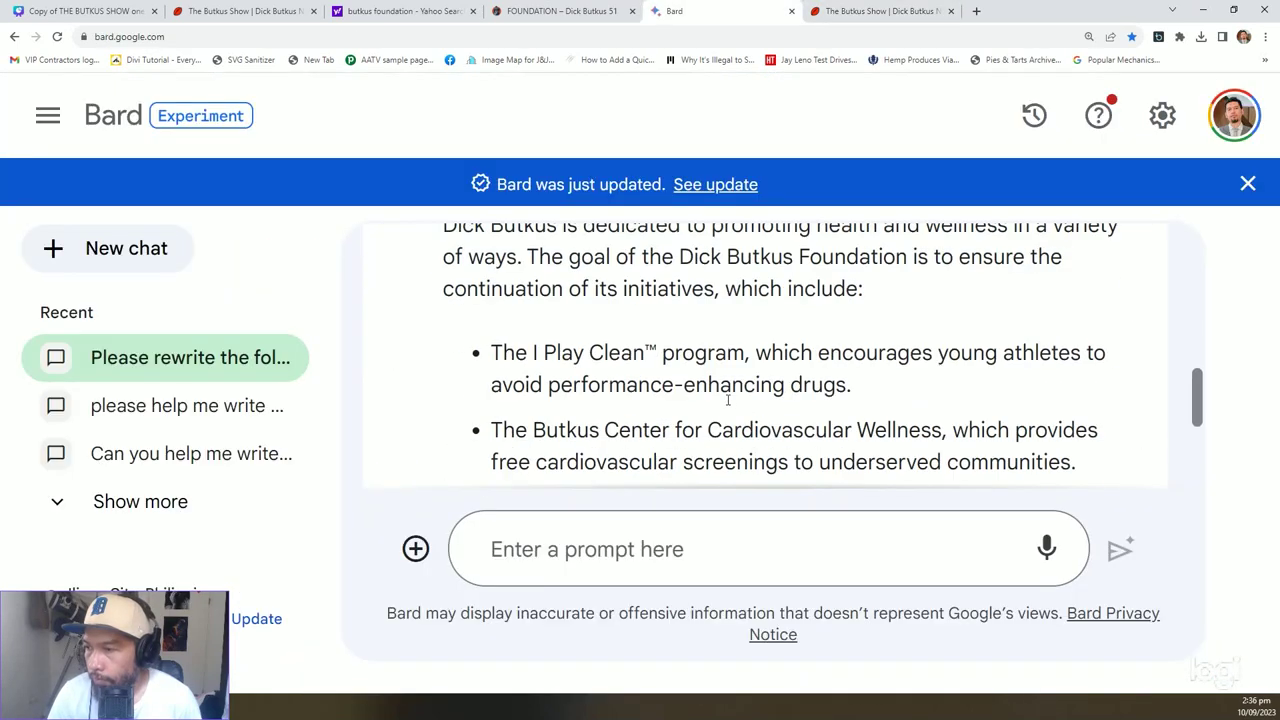
{"action": "scroll", "coordinate": [725, 411], "scroll_direction": "down", "scroll_amount": 1}
{"action": "scroll", "coordinate": [723, 415], "scroll_direction": "up", "scroll_amount": 7}
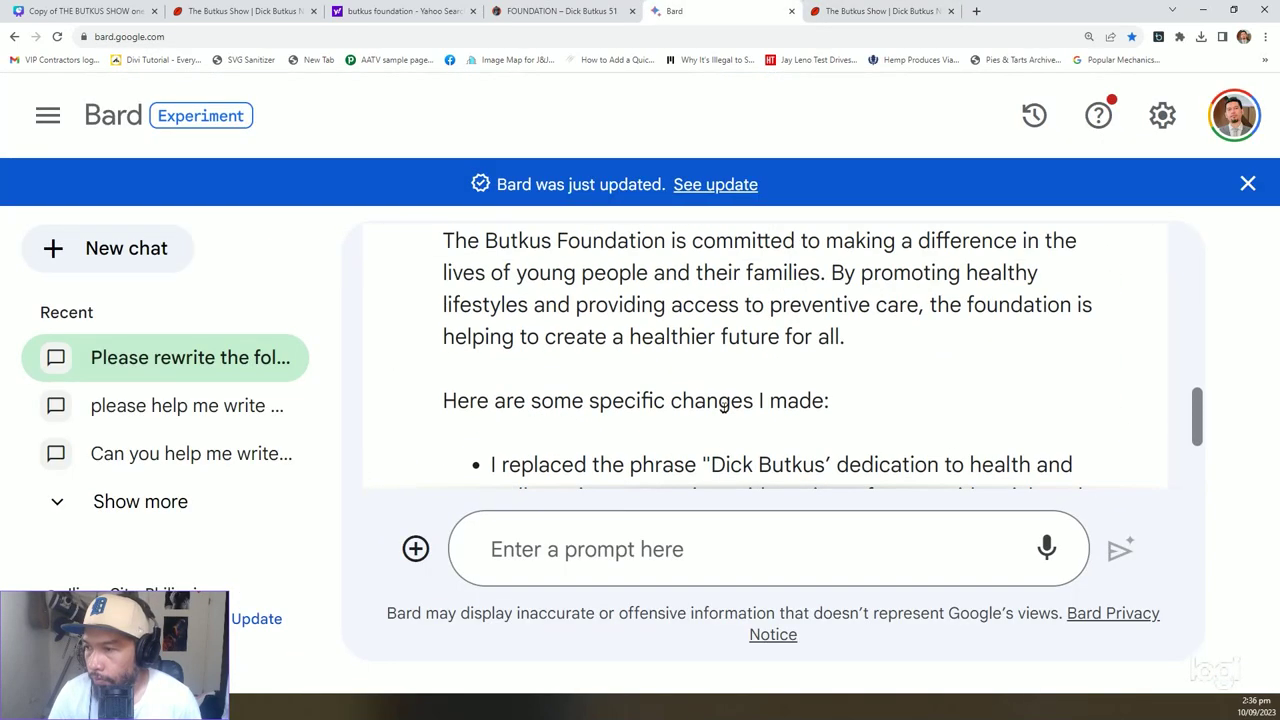
{"action": "scroll", "coordinate": [722, 409], "scroll_direction": "up", "scroll_amount": 3}
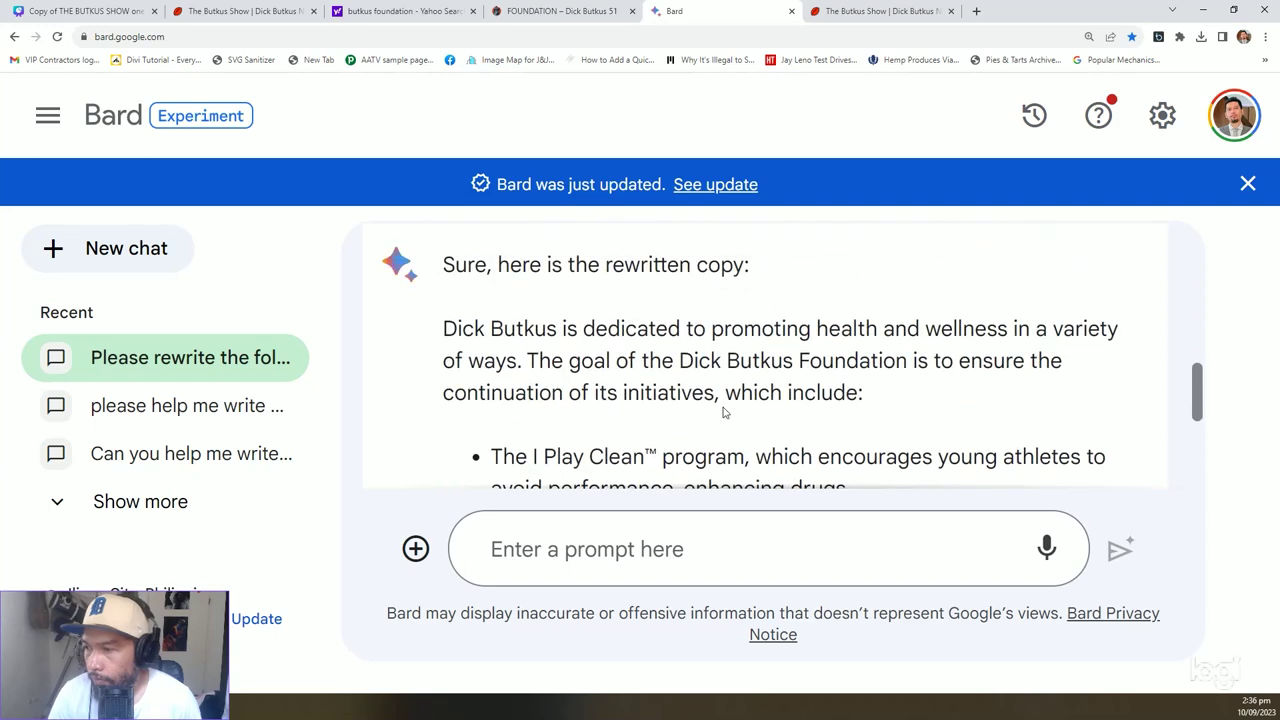
{"action": "scroll", "coordinate": [741, 423], "scroll_direction": "down", "scroll_amount": 1}
{"action": "scroll", "coordinate": [741, 423], "scroll_direction": "up", "scroll_amount": 1}
{"action": "scroll", "coordinate": [703, 392], "scroll_direction": "down", "scroll_amount": 1}
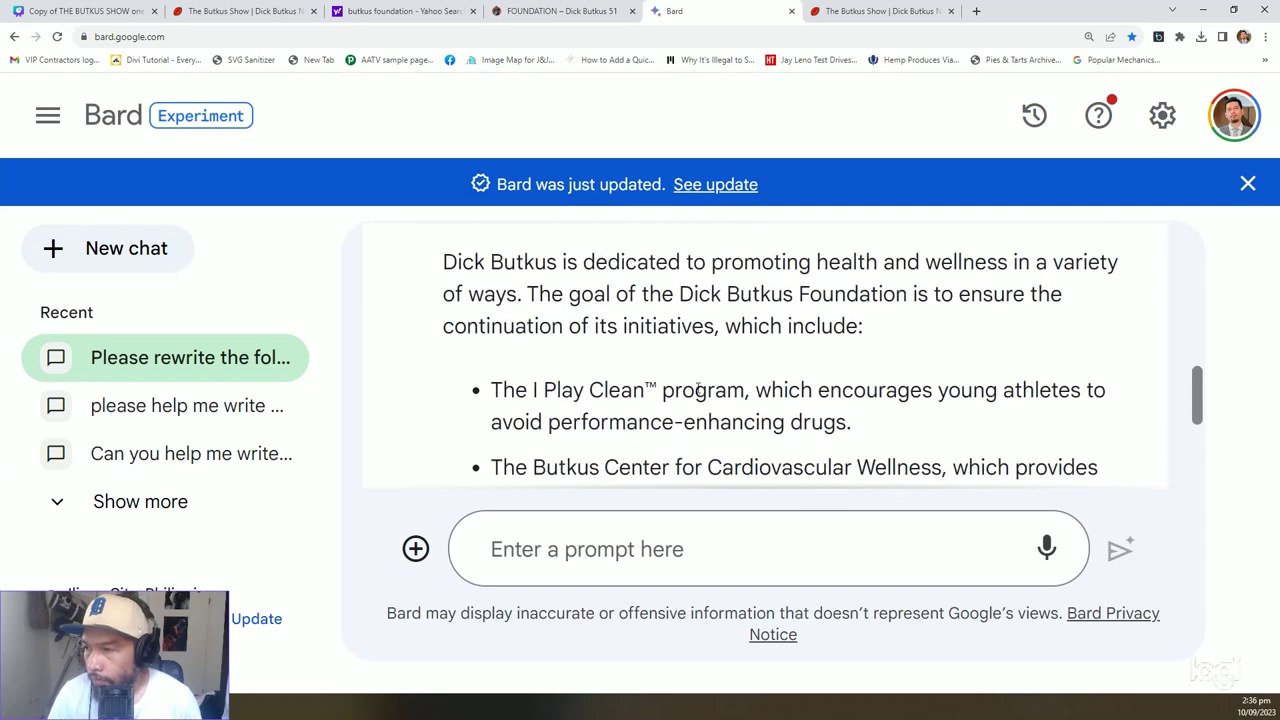
{"action": "left_click_drag", "start_coordinate": [452, 262], "coordinate": [875, 328]}
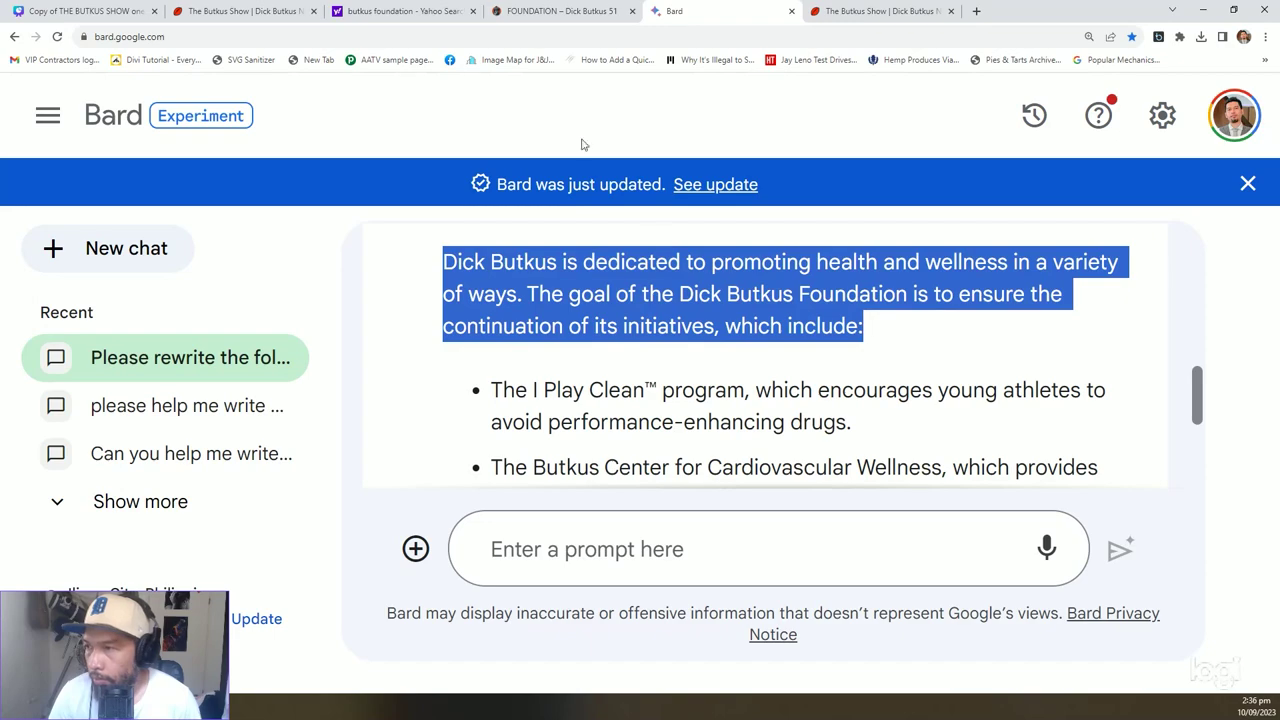
Return to The Butkus Show page, copy the CHARITABLE LEADER body text module, and paste it below the group photo.
{"action": "left_click", "coordinate": [560, 11]}
{"action": "left_click", "coordinate": [880, 11]}
{"action": "scroll", "coordinate": [686, 317], "scroll_direction": "down", "scroll_amount": 3}
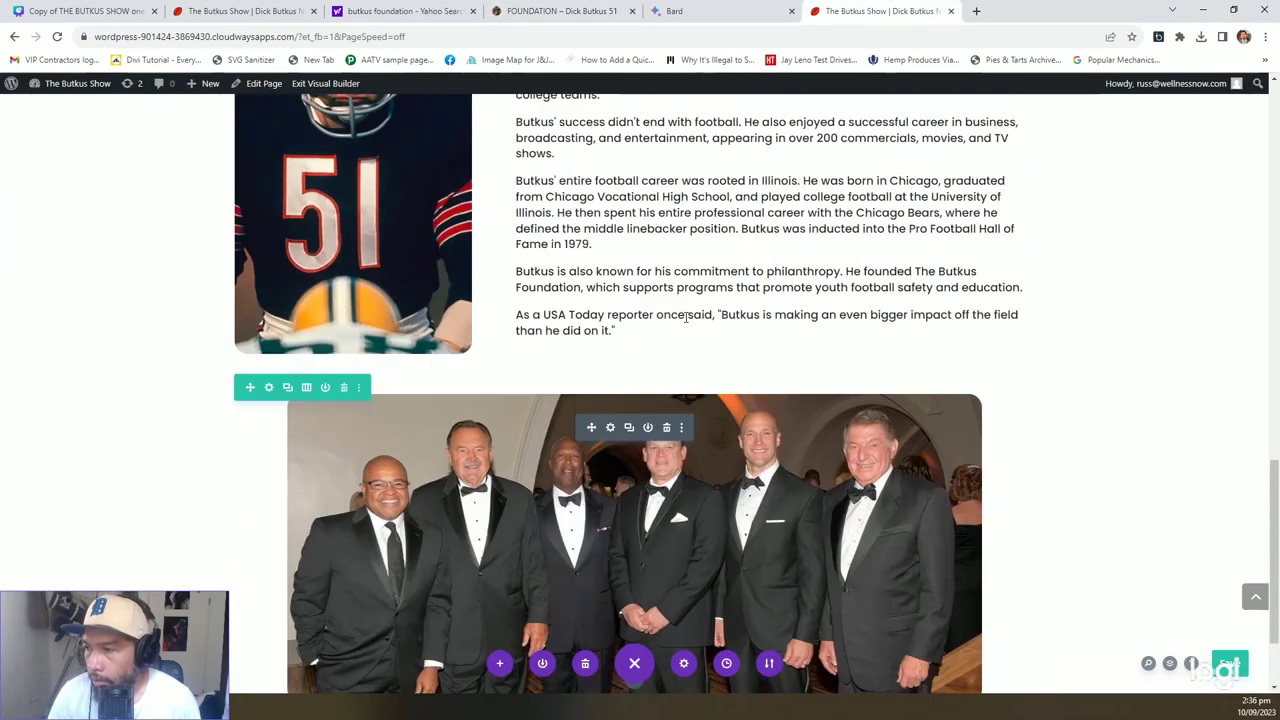
{"action": "scroll", "coordinate": [686, 317], "scroll_direction": "up", "scroll_amount": 3}
{"action": "right_click", "coordinate": [726, 230]}
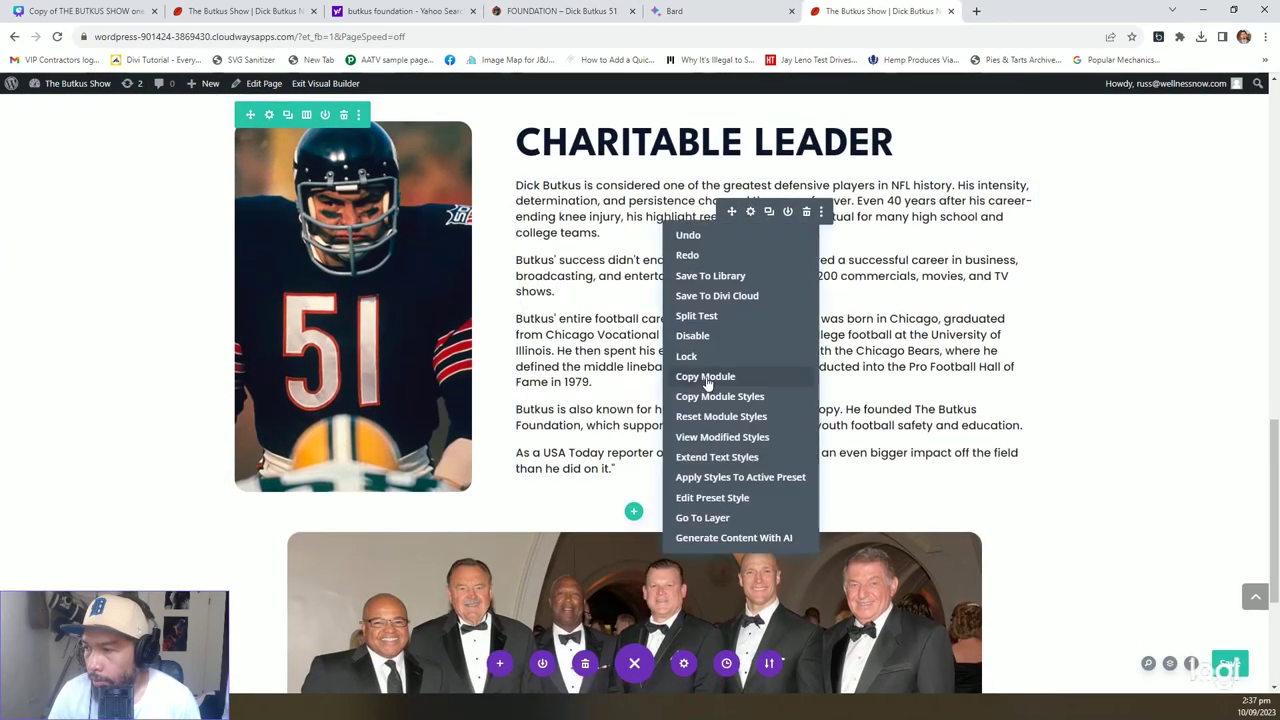
{"action": "left_click", "coordinate": [705, 378]}
{"action": "scroll", "coordinate": [720, 460], "scroll_direction": "down", "scroll_amount": 5}
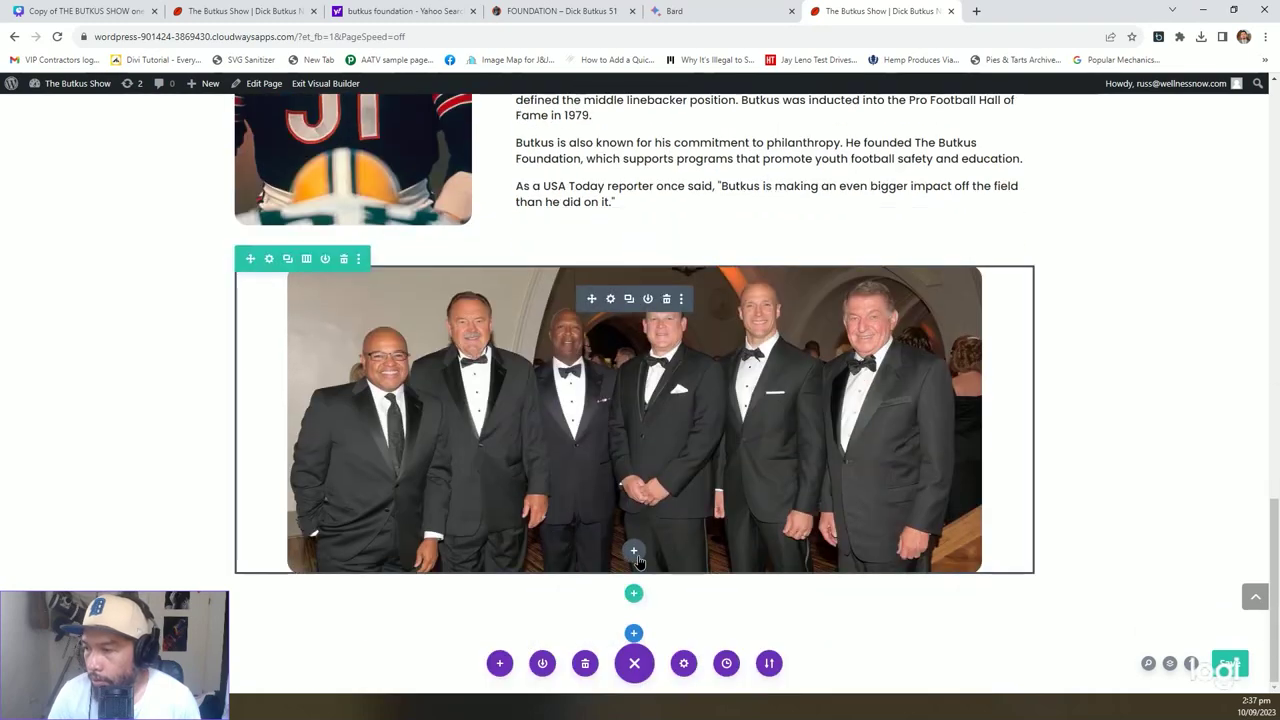
{"action": "right_click", "coordinate": [638, 562]}
{"action": "left_click", "coordinate": [615, 430]}
{"action": "scroll", "coordinate": [620, 420], "scroll_direction": "down", "scroll_amount": 5}
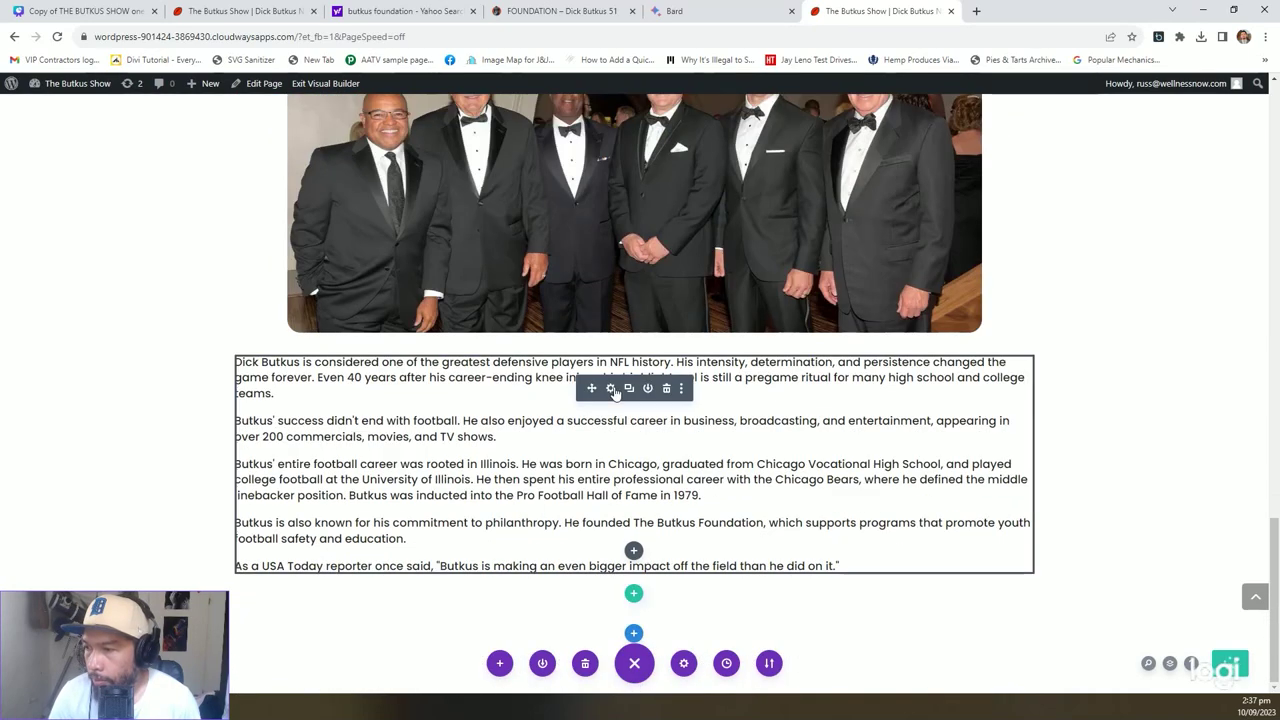
Replace the pasted text module's entire body with the copied Bard paragraph about the foundation's goal and save it.
{"action": "left_click", "coordinate": [611, 388]}
{"action": "left_click", "coordinate": [869, 314]}
{"action": "left_click", "coordinate": [722, 380]}
{"action": "key", "text": "ctrl+a"}
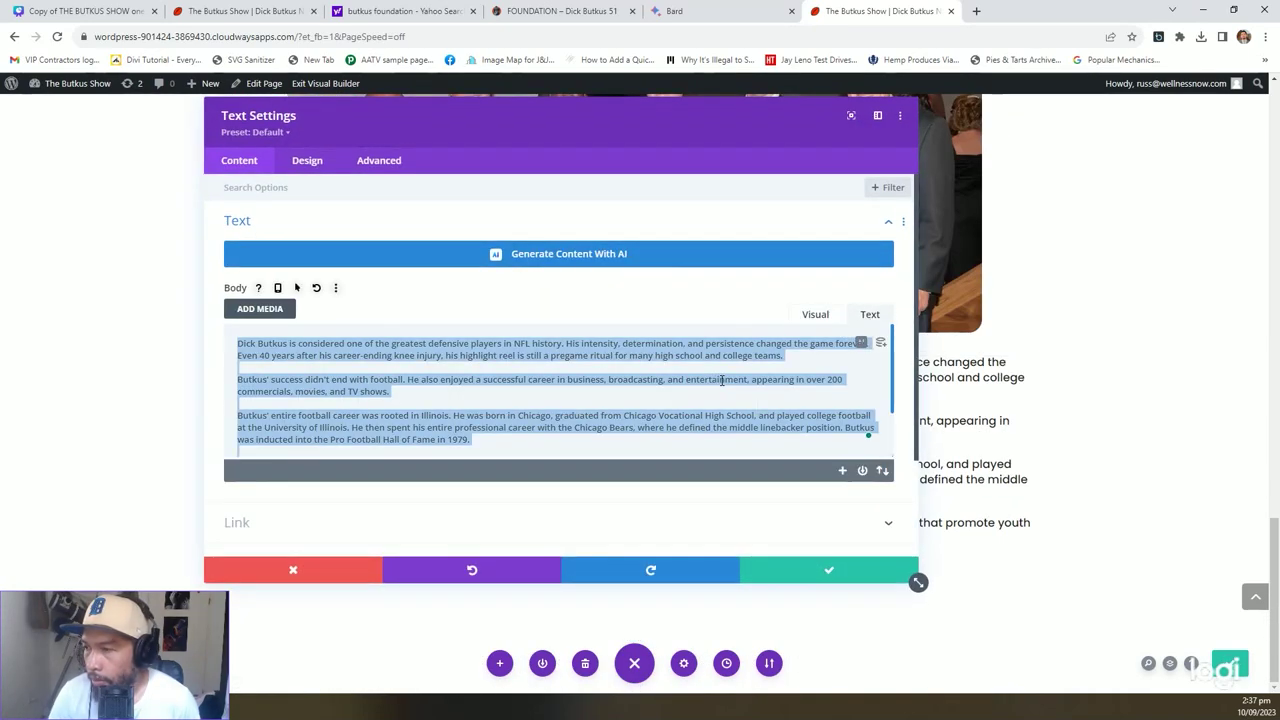
{"action": "key", "text": "ctrl+v"}
{"action": "left_click", "coordinate": [829, 569]}
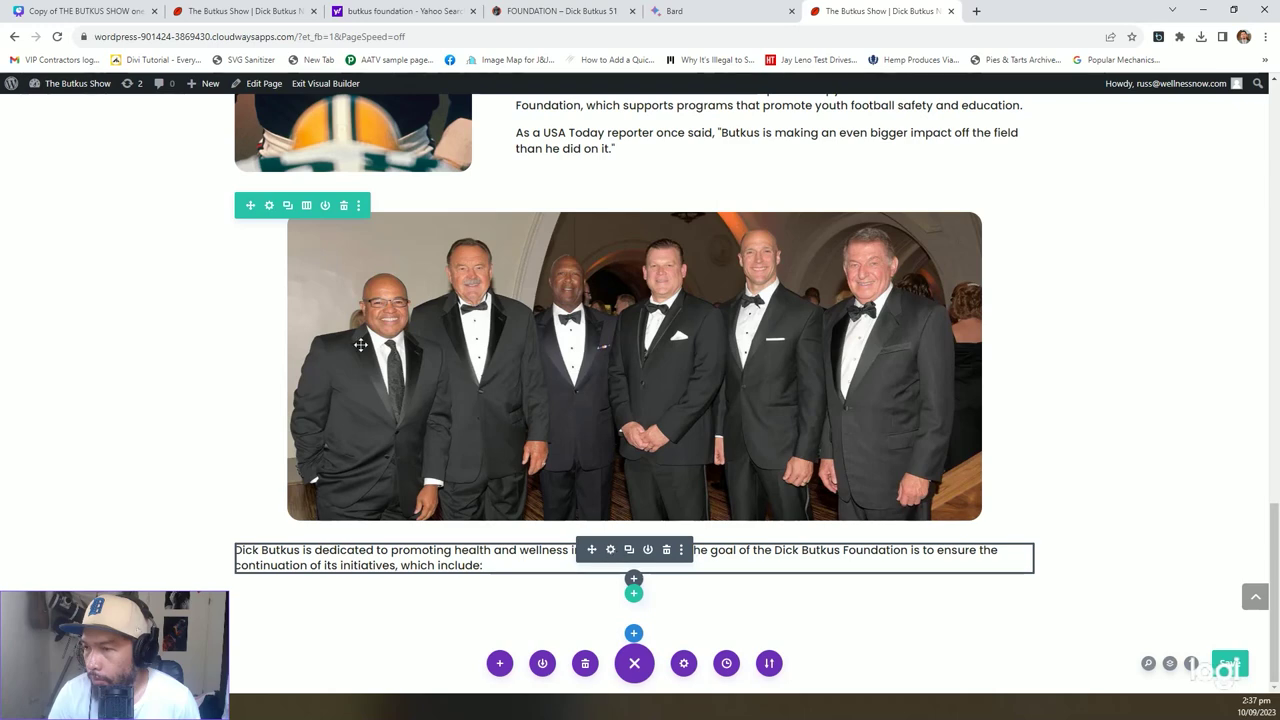
Set the group photo row's maximum width to 1024px, checking the image files in the Downloads folder, and save the row settings.
{"action": "left_click", "coordinate": [269, 205]}
{"action": "left_click", "coordinate": [310, 160]}
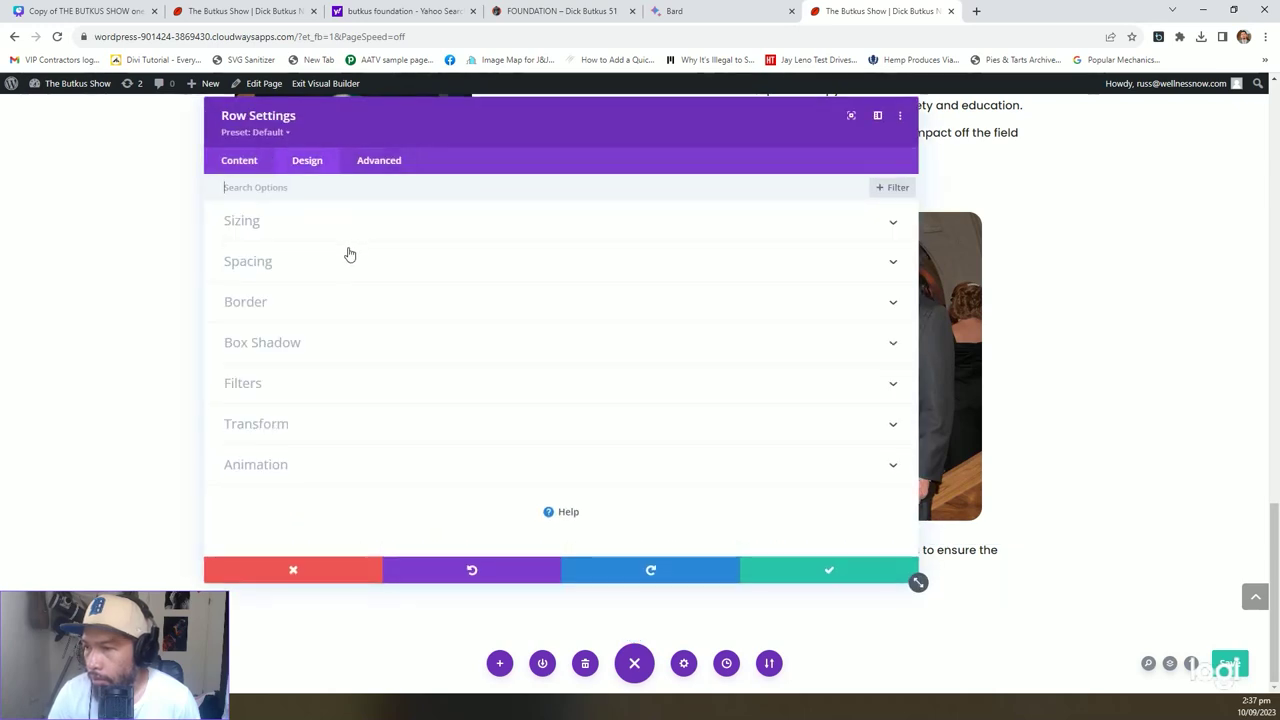
{"action": "left_click", "coordinate": [345, 235]}
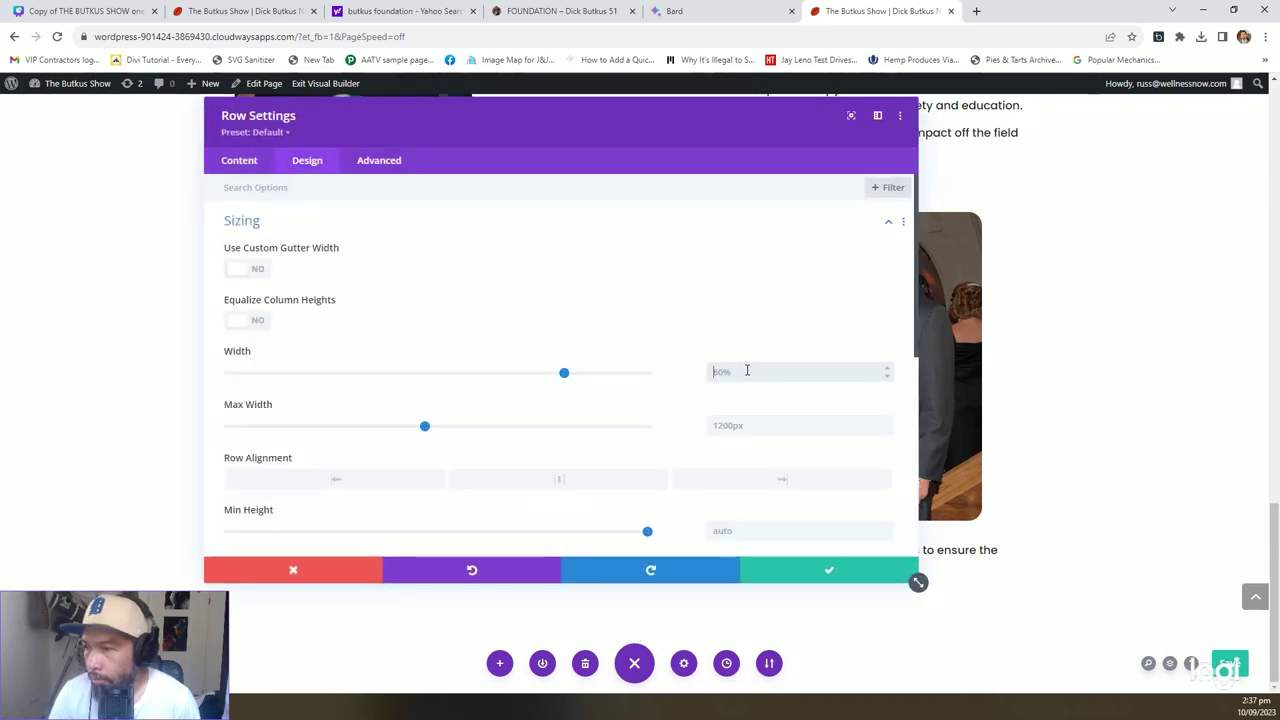
{"action": "left_click", "coordinate": [777, 429]}
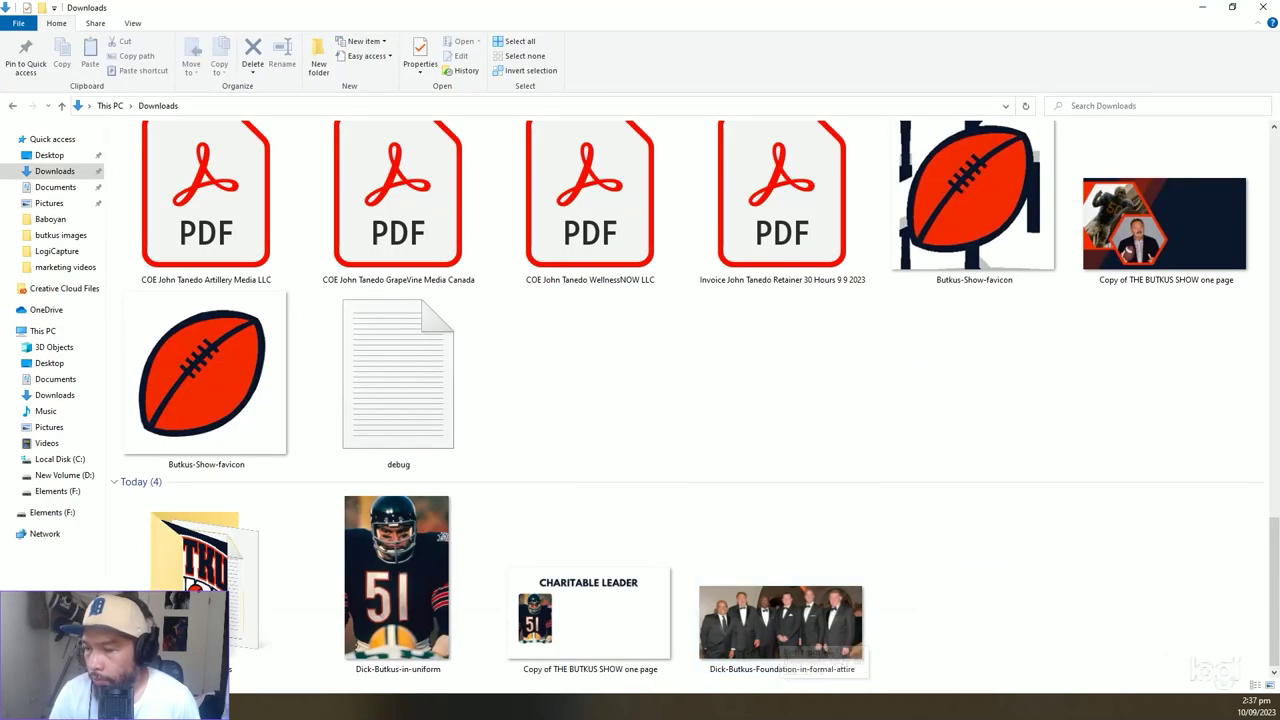
{"action": "mouse_move", "coordinate": [330, 708]}
{"action": "left_click", "coordinate": [385, 668]}
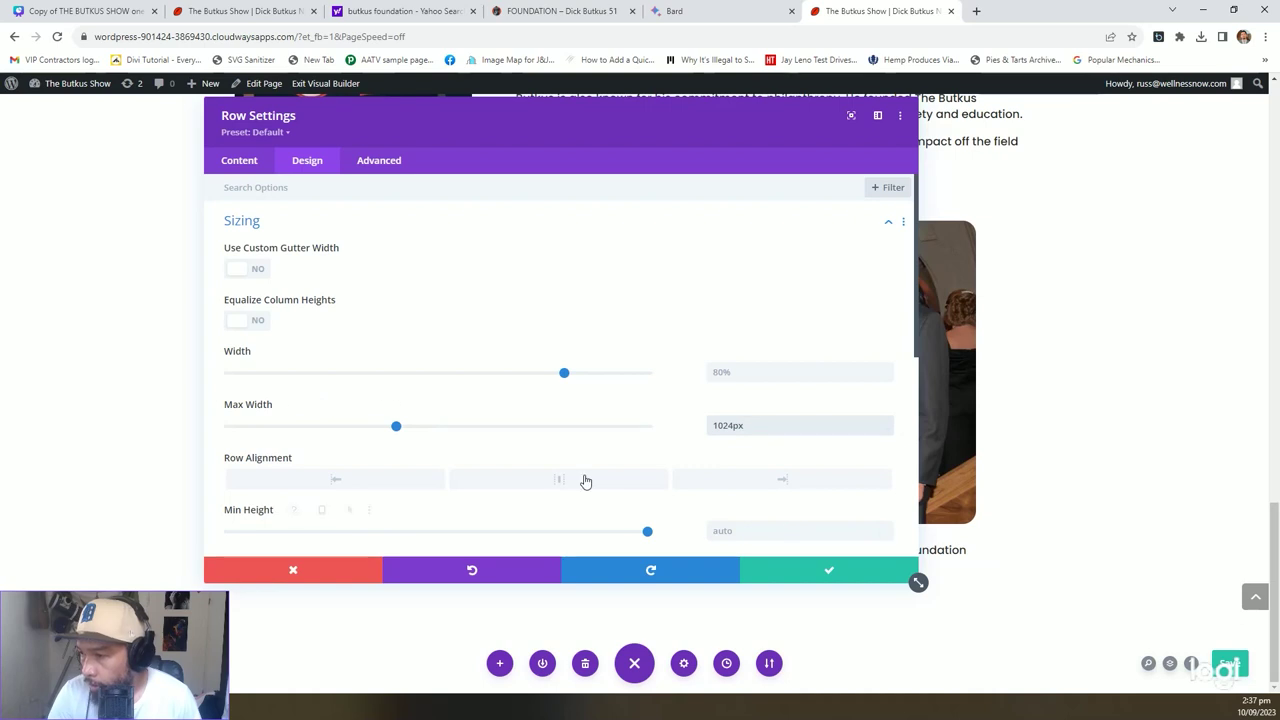
{"action": "left_click", "coordinate": [818, 576]}
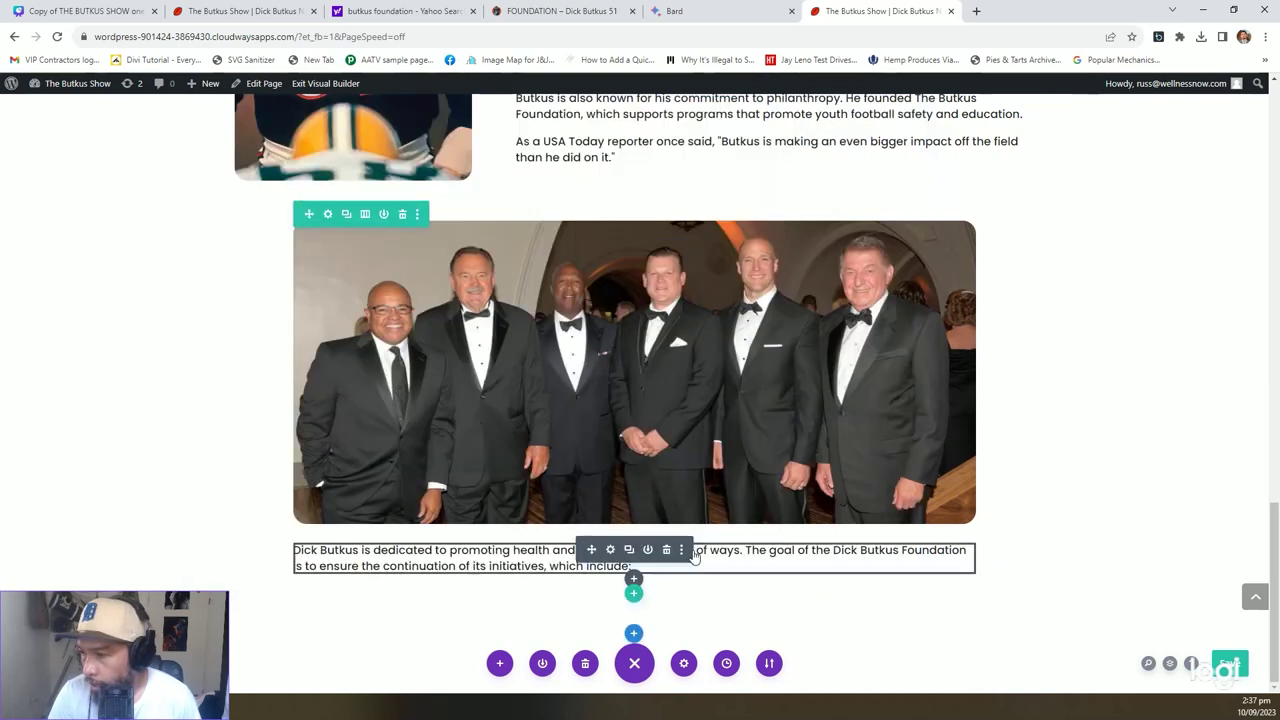
Check the initiatives listed under Goals on the foundation page and insert a three-column row below the group photo row.
{"action": "left_click", "coordinate": [635, 595]}
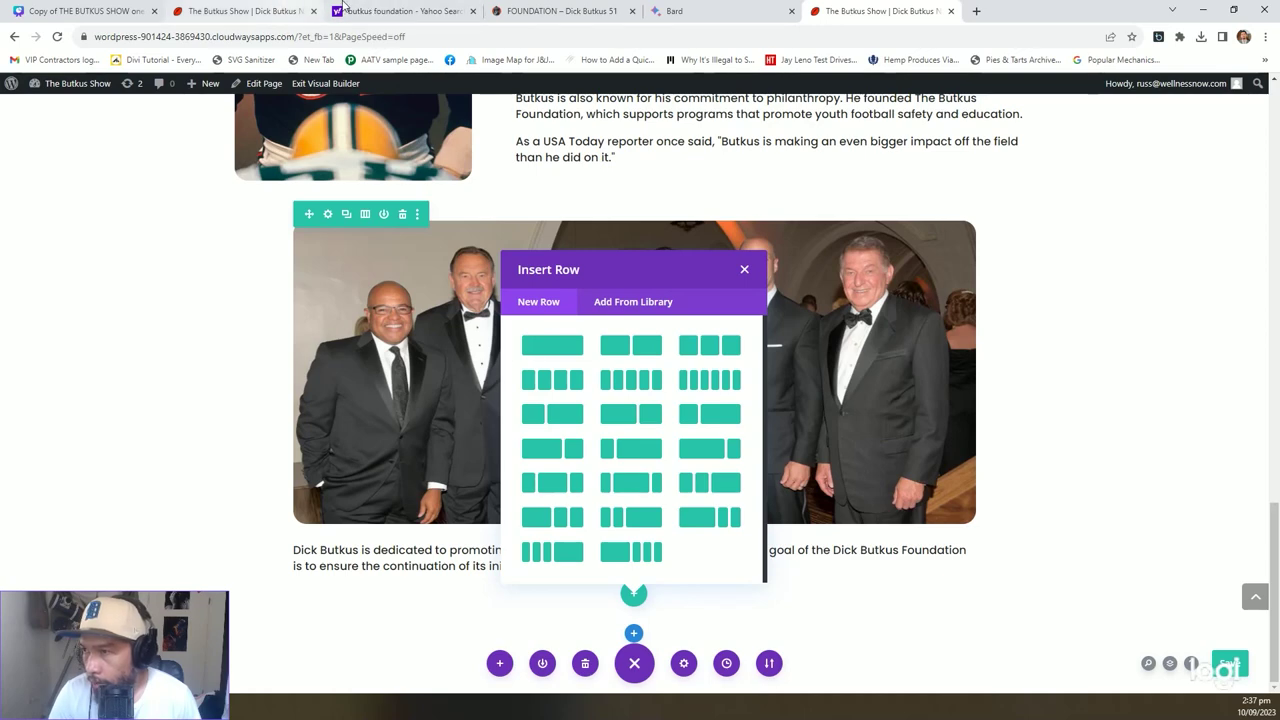
{"action": "left_click", "coordinate": [553, 5]}
{"action": "scroll", "coordinate": [566, 420], "scroll_direction": "down", "scroll_amount": 1}
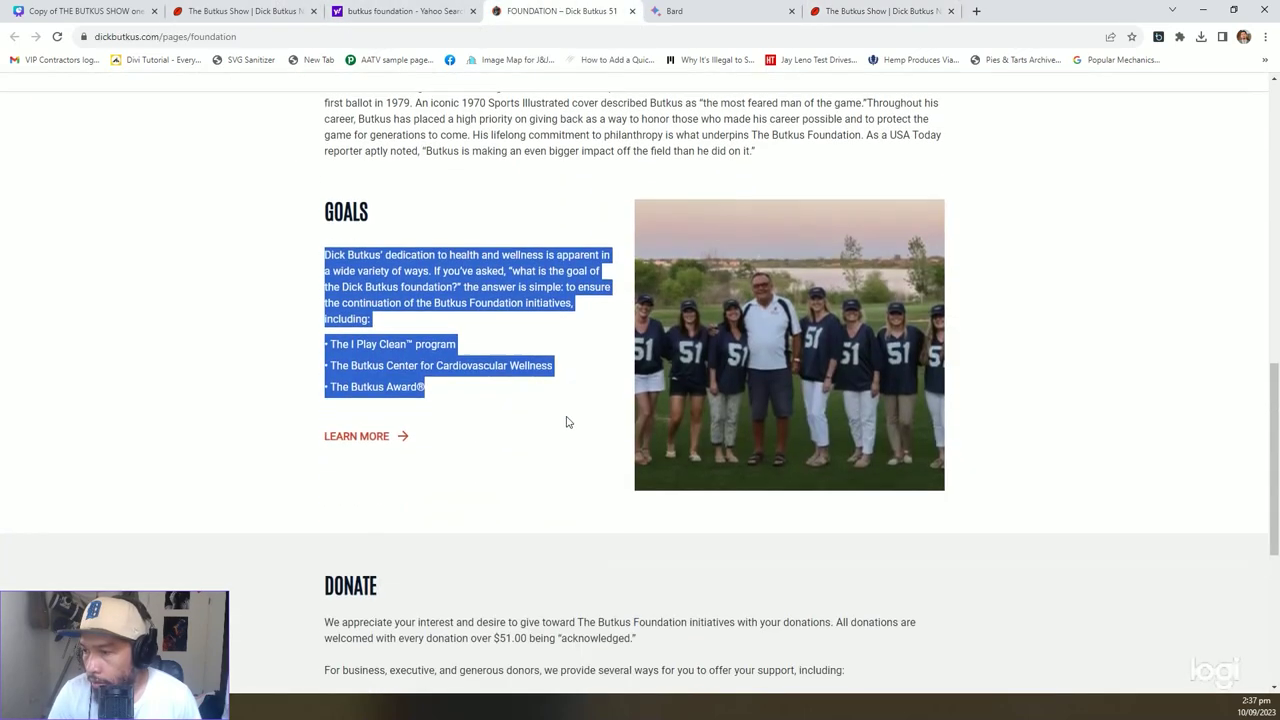
{"action": "left_click", "coordinate": [355, 355]}
{"action": "left_click_drag", "start_coordinate": [323, 315], "coordinate": [452, 364]}
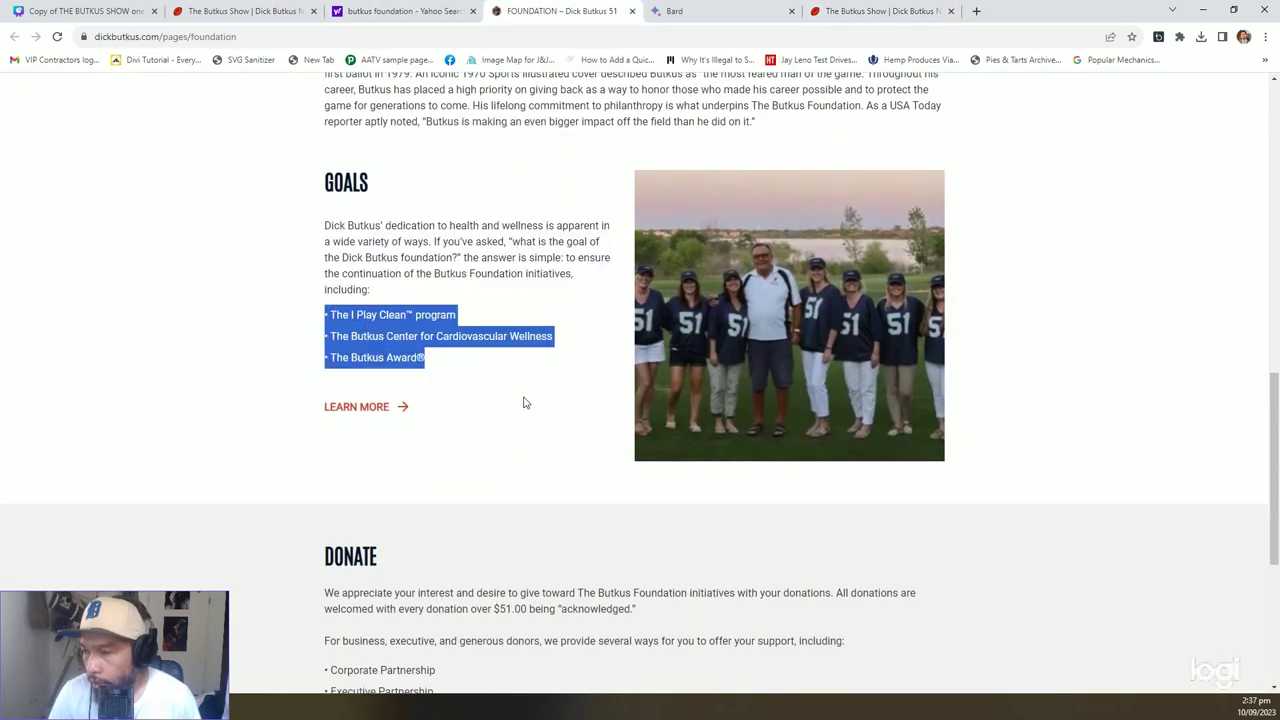
{"action": "left_click", "coordinate": [332, 355]}
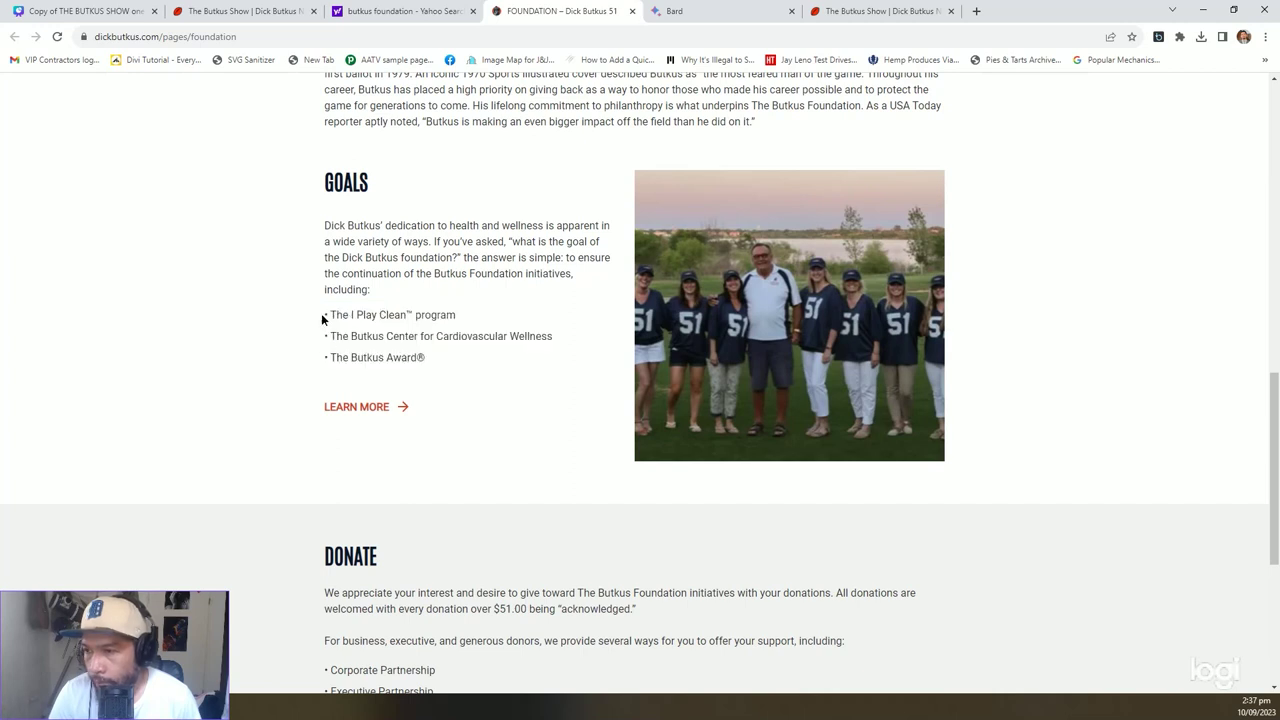
{"action": "left_click_drag", "start_coordinate": [323, 315], "coordinate": [467, 374]}
{"action": "left_click", "coordinate": [470, 374]}
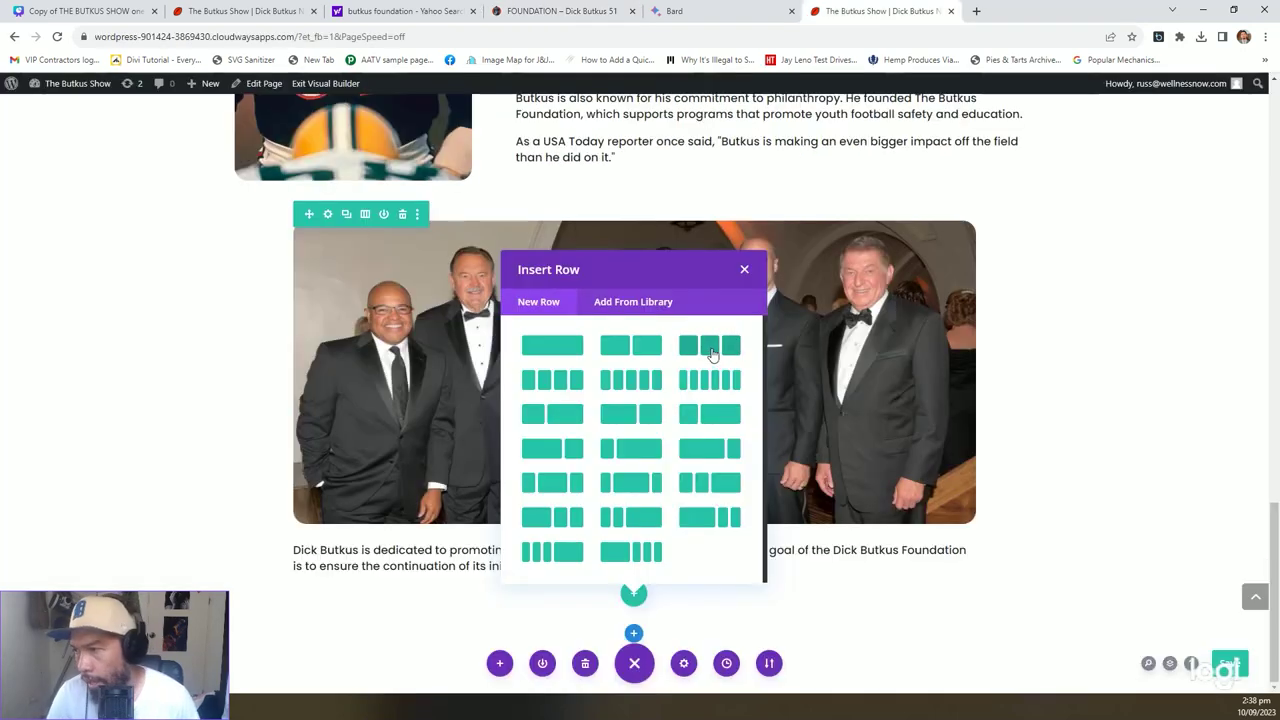
{"action": "left_click", "coordinate": [711, 350]}
Add a Blurb module to the first column of the new three-column row.
{"action": "left_click", "coordinate": [362, 560]}
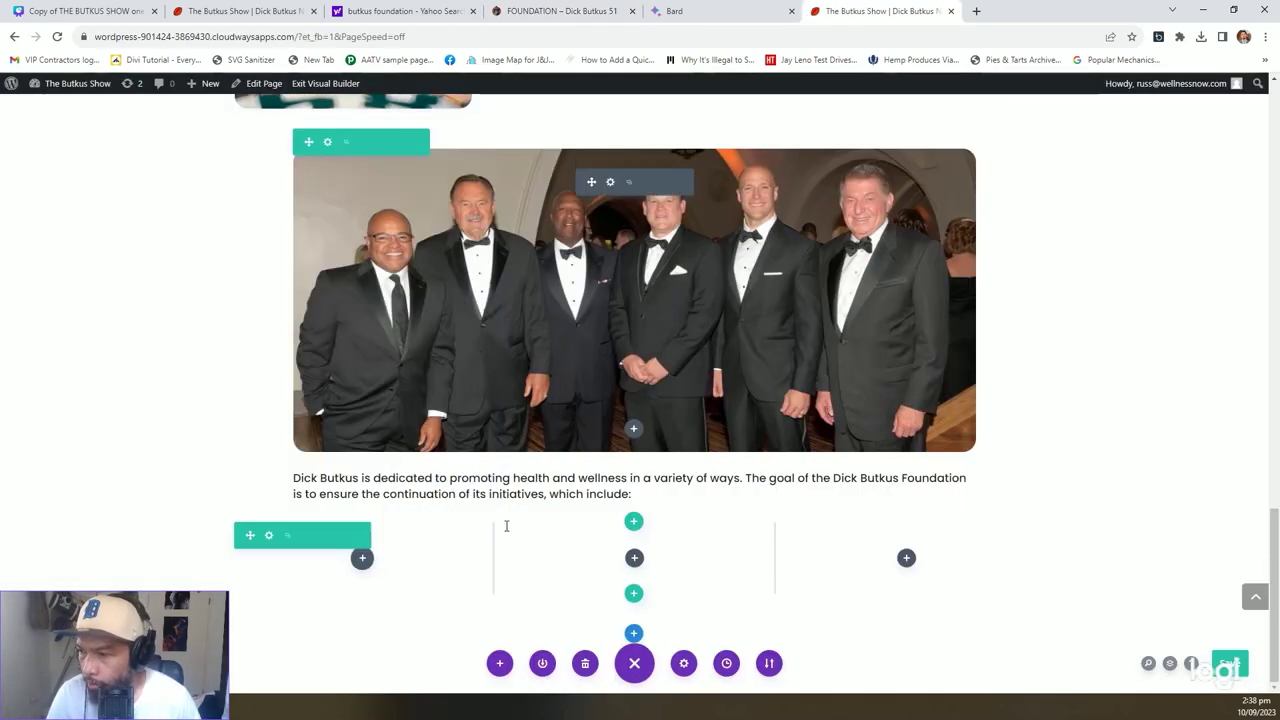
{"action": "left_click", "coordinate": [364, 558]}
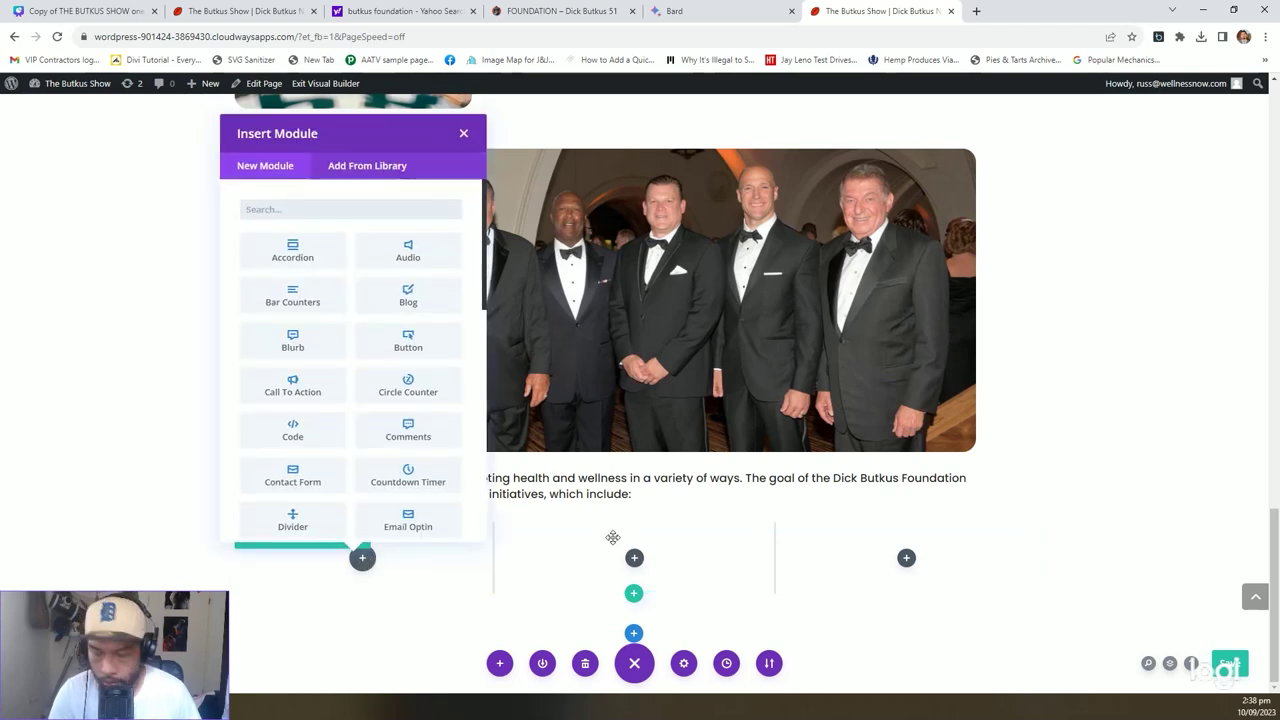
{"action": "type", "text": "blurb"}
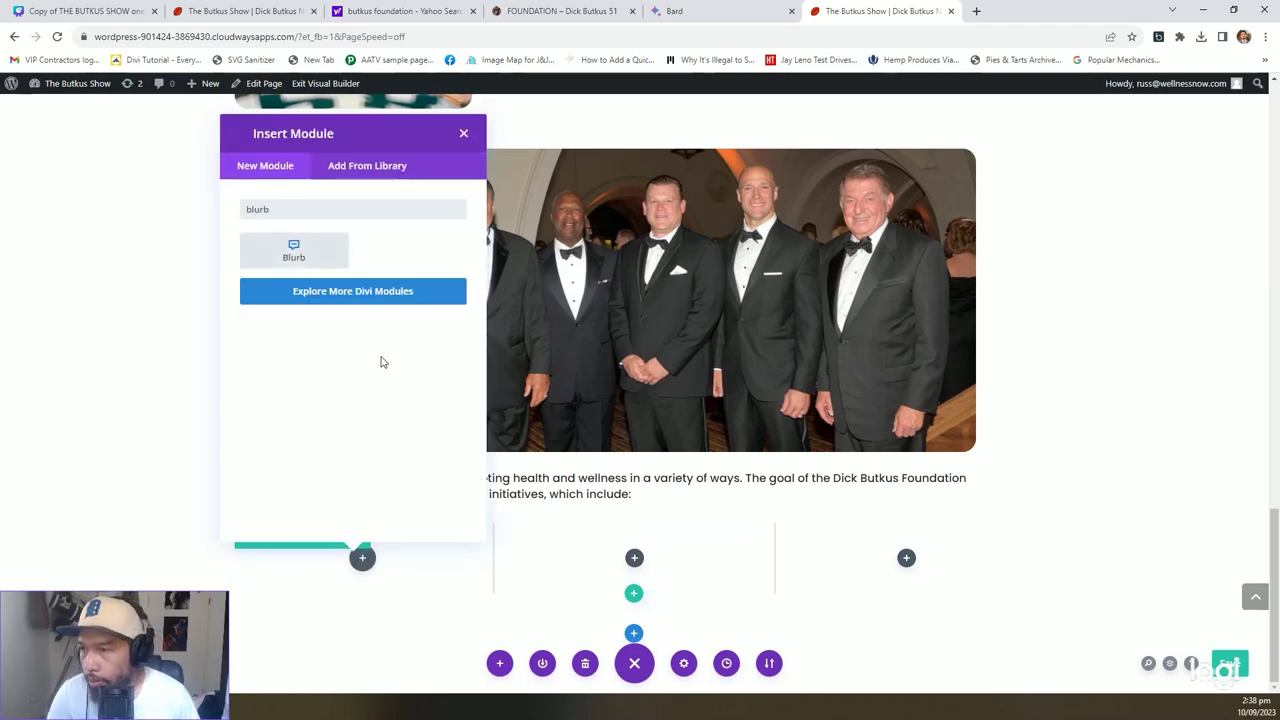
{"action": "left_click", "coordinate": [302, 256]}
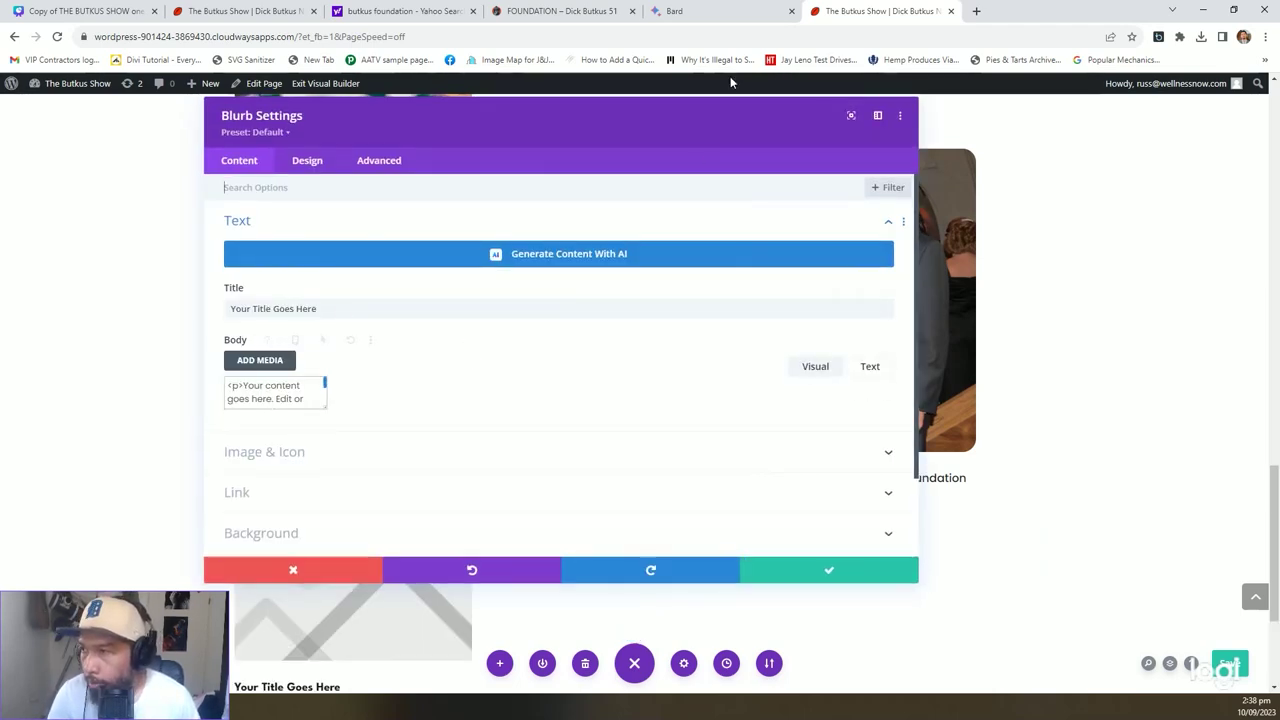
Copy "The I Play Clean™ program" from Bard's bullet list and paste it as the blurb's title.
{"action": "left_click", "coordinate": [685, 10]}
{"action": "left_click", "coordinate": [558, 10]}
{"action": "left_click", "coordinate": [703, 10]}
{"action": "scroll", "coordinate": [768, 348], "scroll_direction": "down", "scroll_amount": 2}
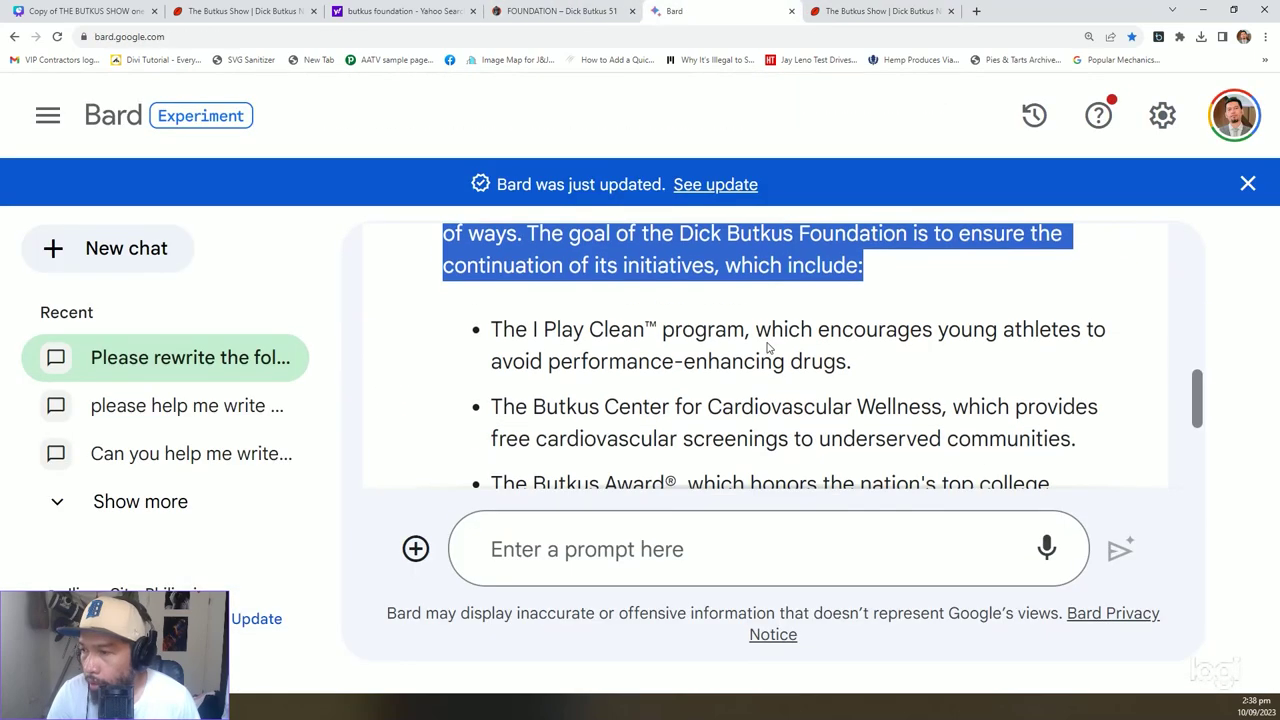
{"action": "scroll", "coordinate": [760, 342], "scroll_direction": "up", "scroll_amount": 1}
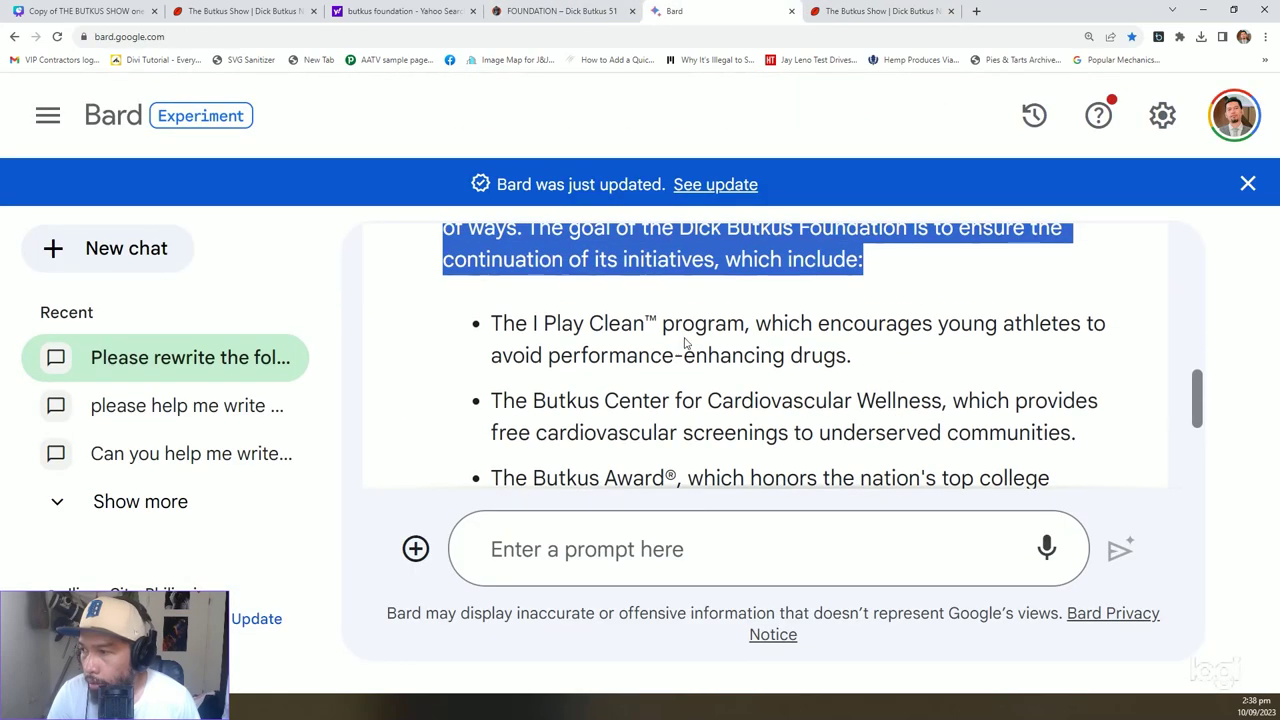
{"action": "left_click_drag", "start_coordinate": [744, 323], "coordinate": [490, 323]}
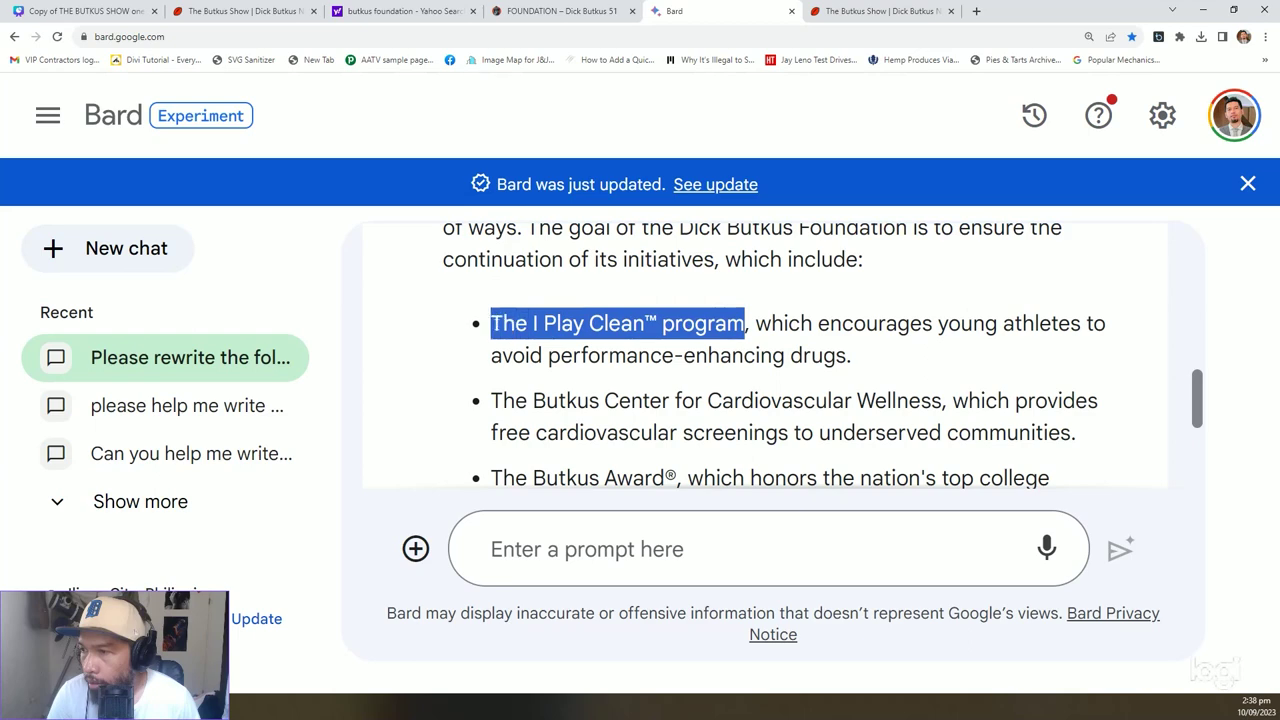
{"action": "left_click", "coordinate": [880, 10]}
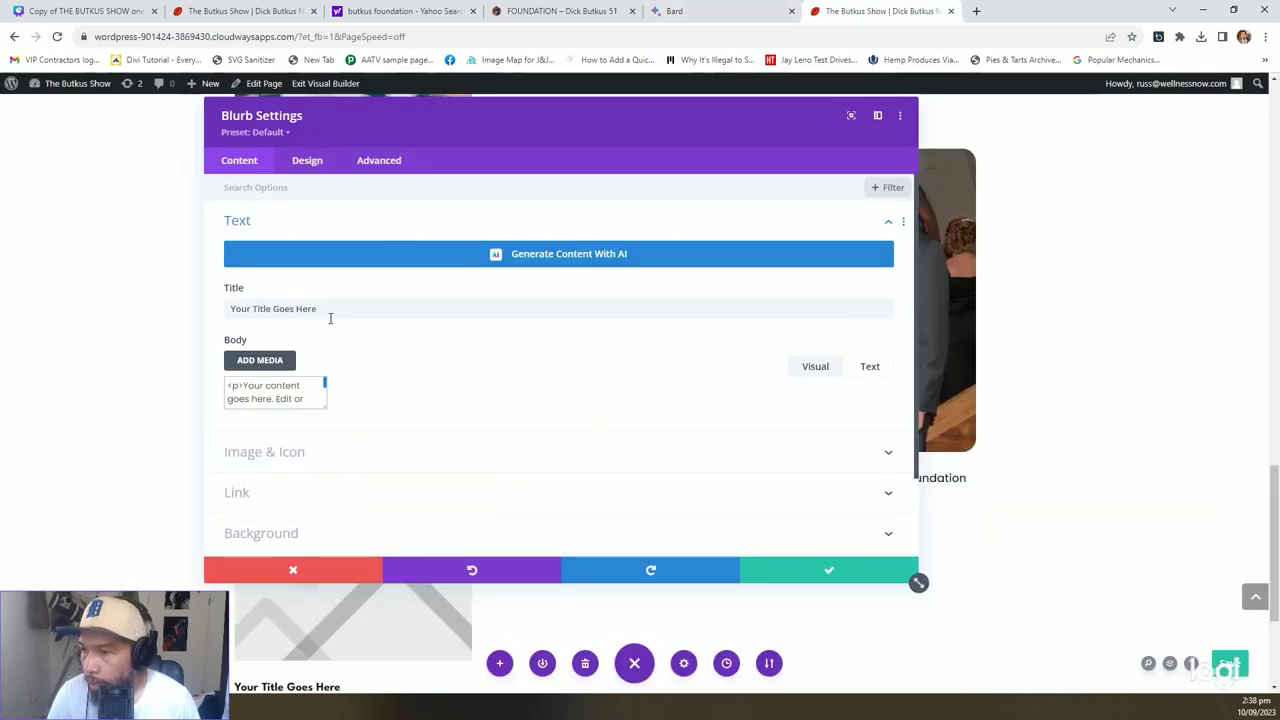
{"action": "triple_click", "coordinate": [409, 311]}
{"action": "key", "text": "ctrl+v"}
Copy "encourages young athletes to avoid performance-enhancing drugs." from the first bullet of Bard's answer.
{"action": "left_click", "coordinate": [674, 10]}
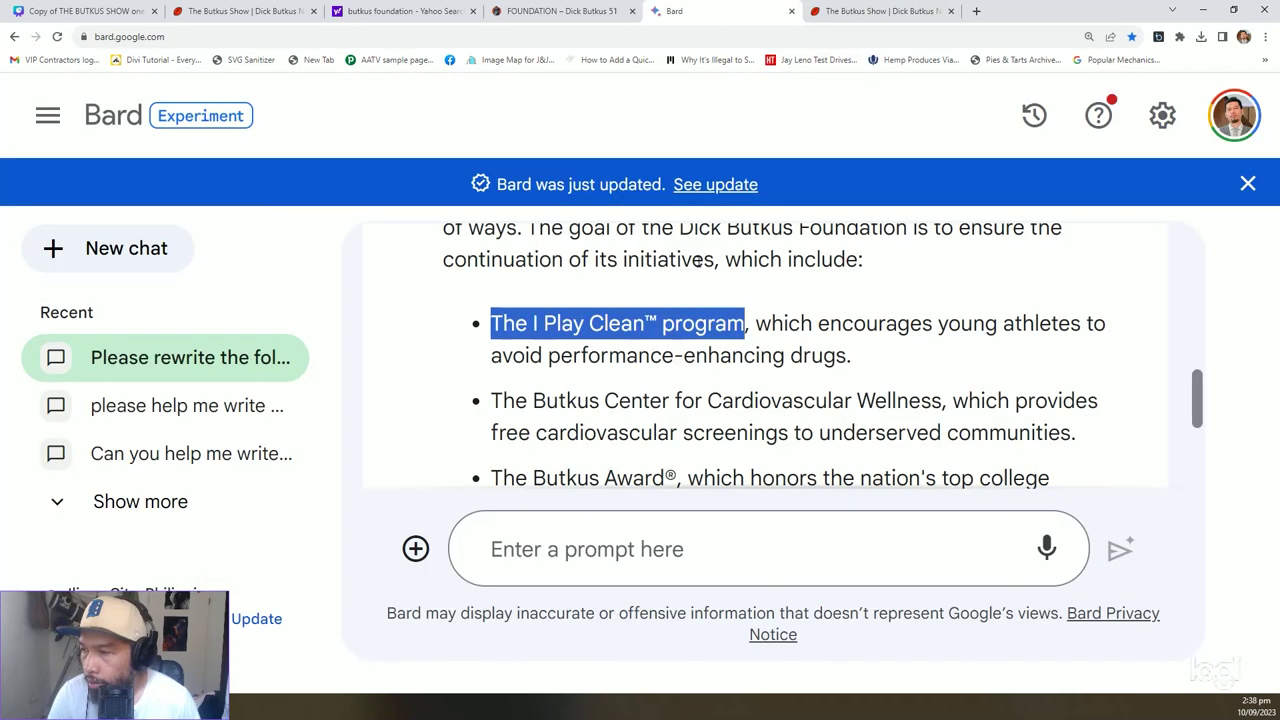
{"action": "left_click_drag", "start_coordinate": [757, 323], "coordinate": [890, 352]}
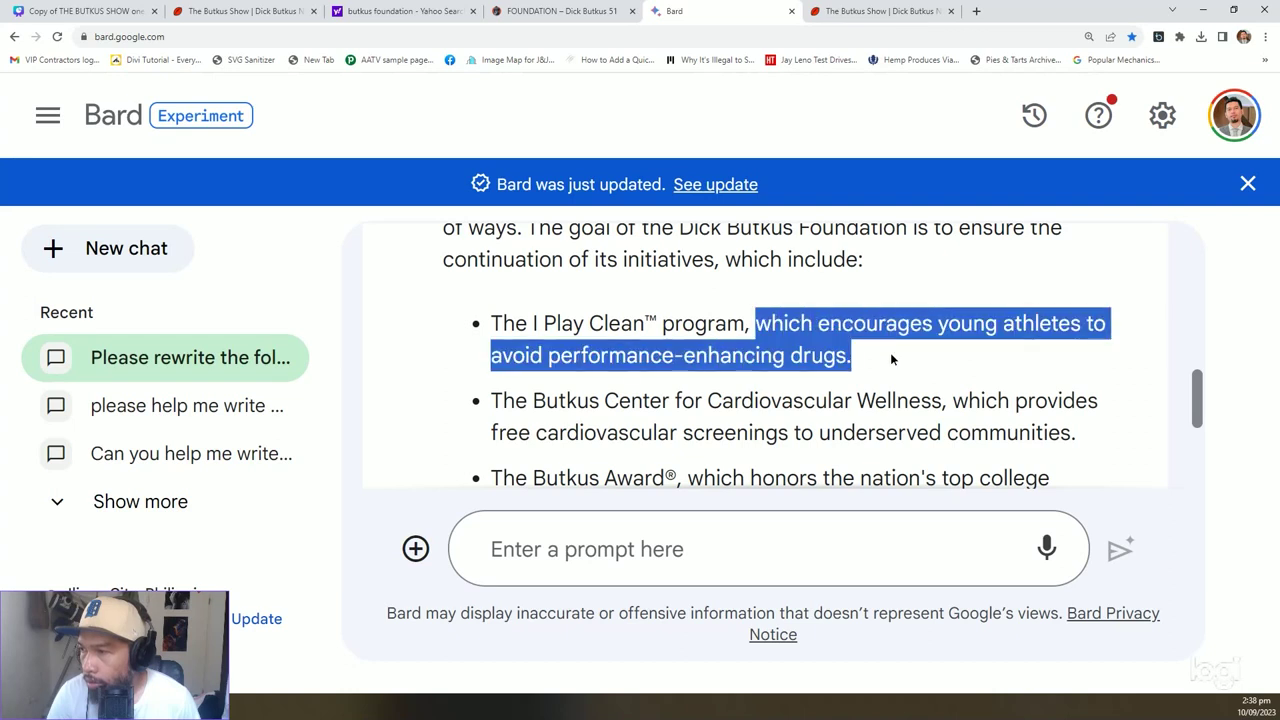
{"action": "left_click", "coordinate": [872, 334]}
{"action": "left_click_drag", "start_coordinate": [819, 323], "coordinate": [852, 356]}
{"action": "key", "text": "ctrl+c"}
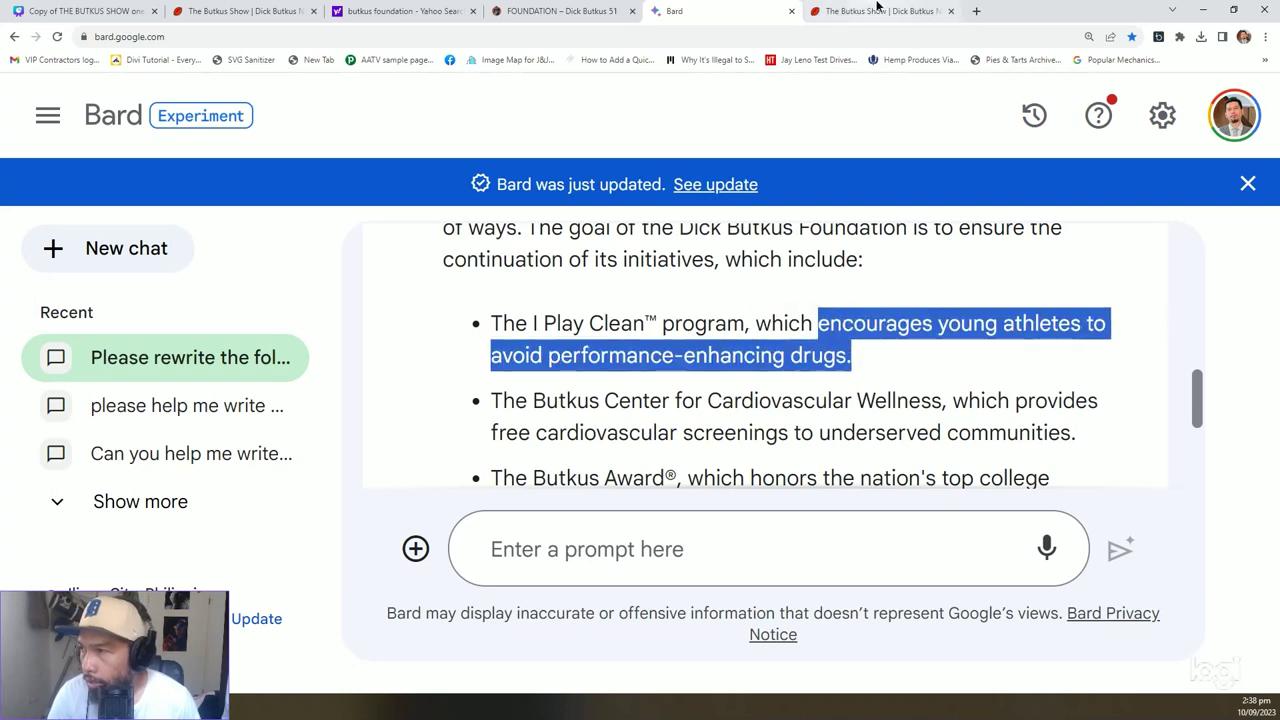
Replace the blurb's placeholder body with the copied description and capitalise its first word to "Encourages".
{"action": "left_click", "coordinate": [880, 10]}
{"action": "left_click", "coordinate": [858, 367]}
{"action": "key", "text": "ctrl+a"}
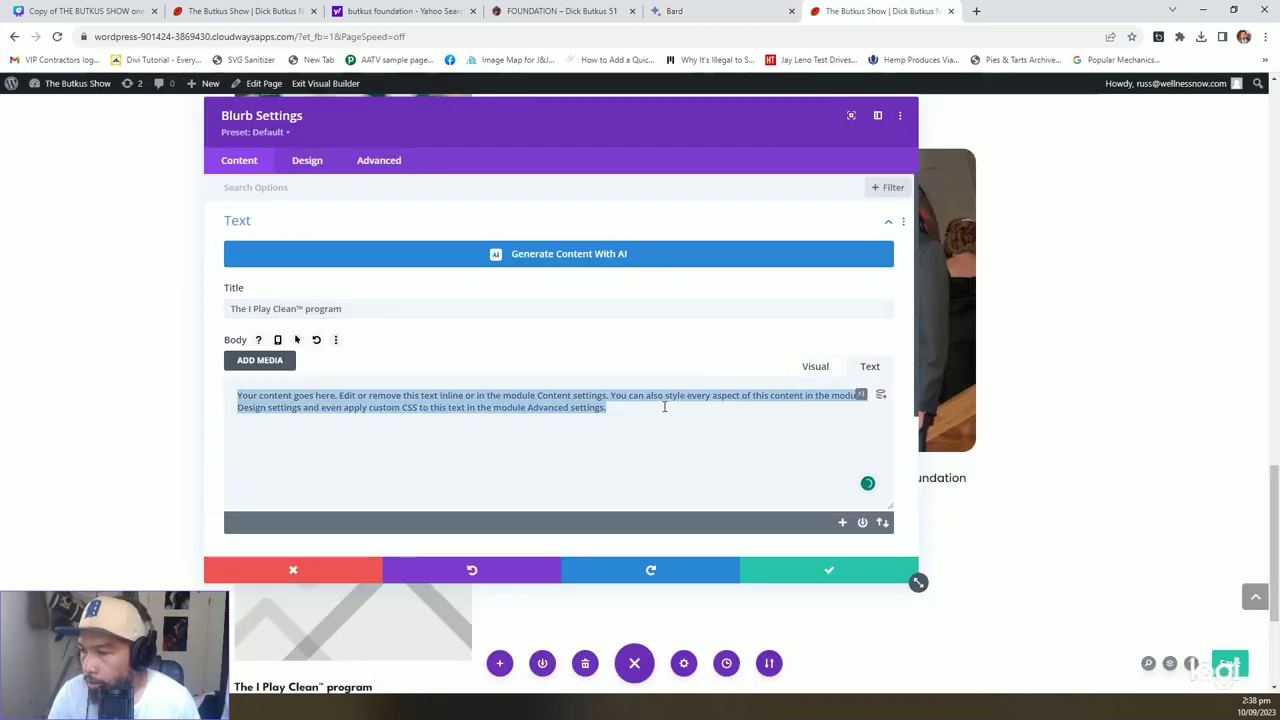
{"action": "left_click", "coordinate": [697, 434]}
{"action": "key", "text": "ctrl+a"}
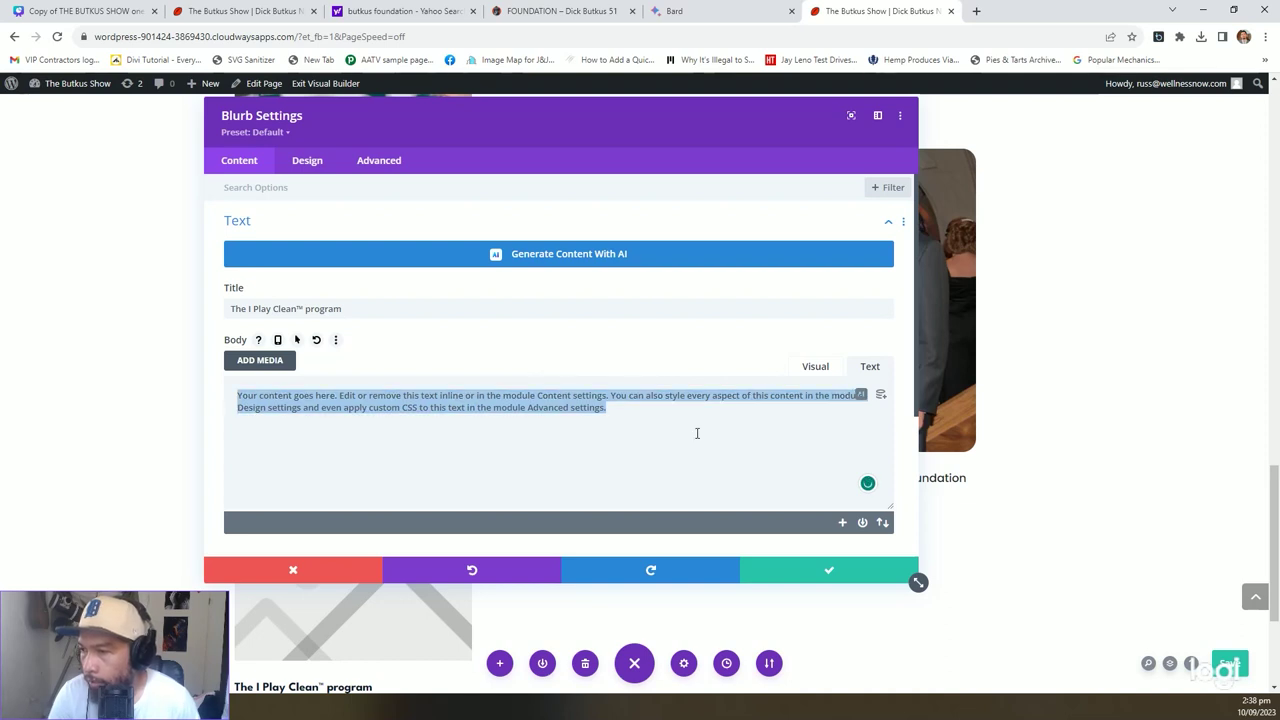
{"action": "key", "text": "ctrl+v"}
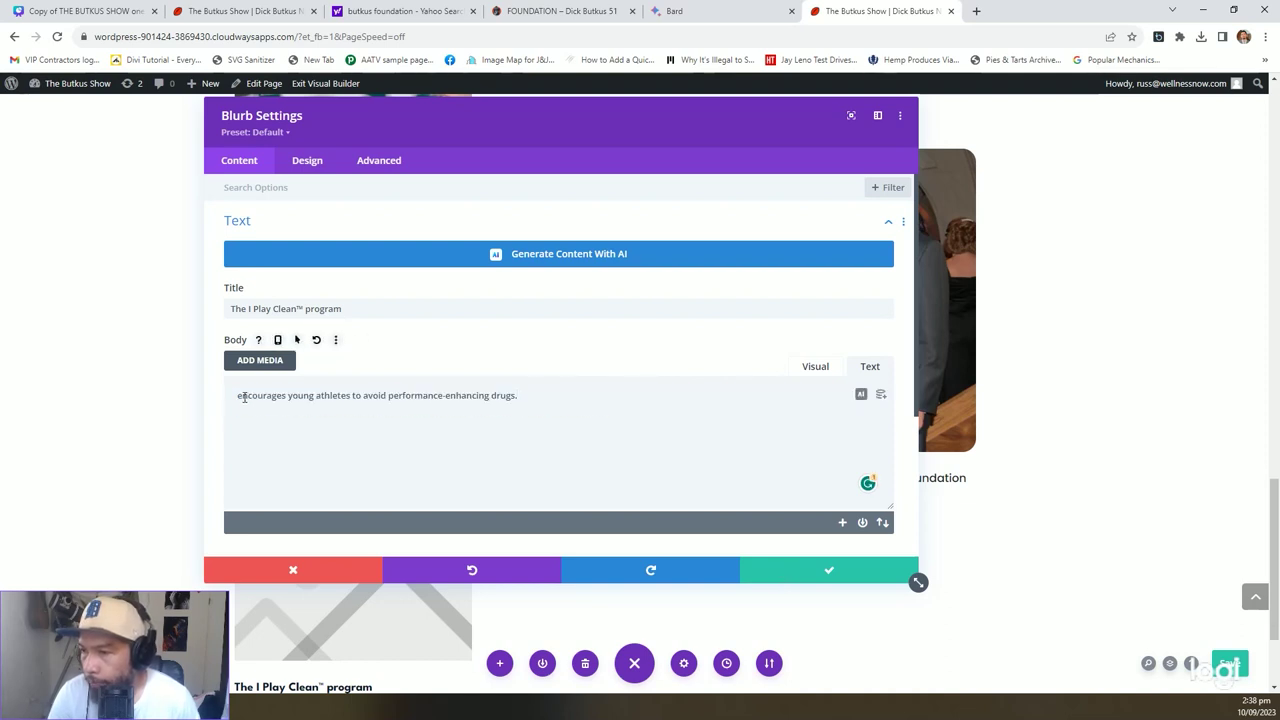
{"action": "type", "text": "E"}
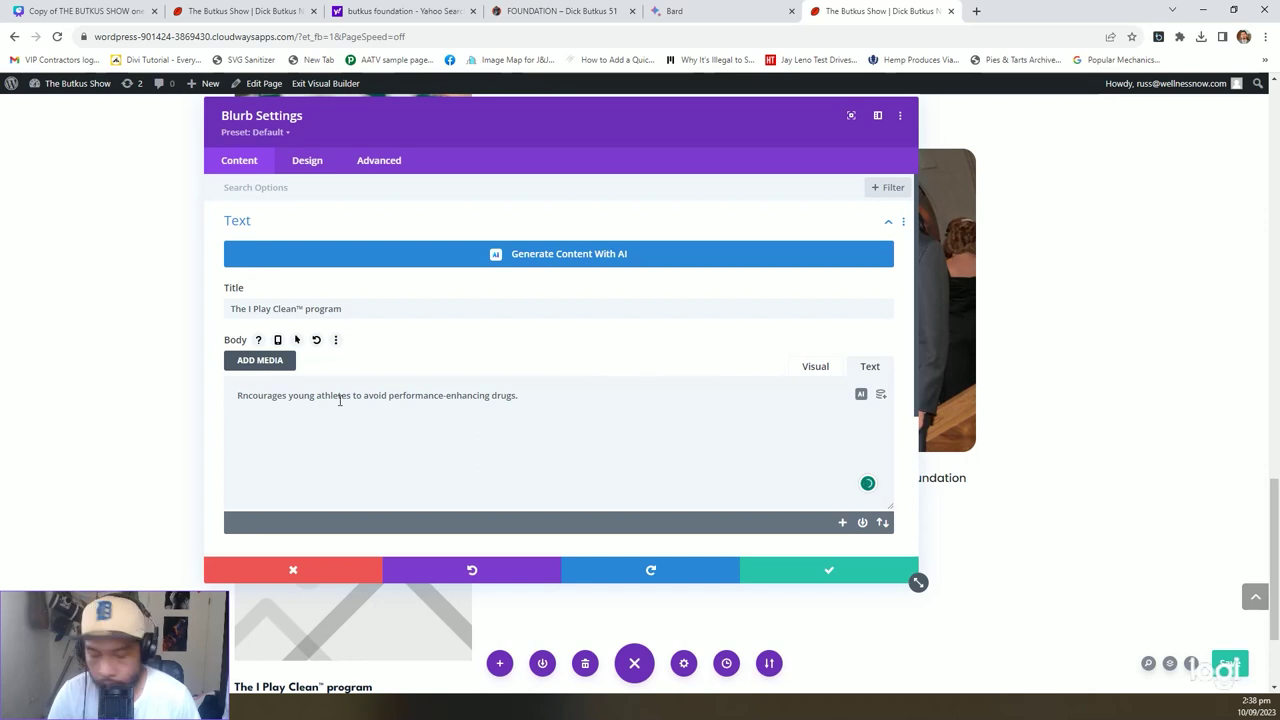
{"action": "key", "text": "BackSpace"}
{"action": "type", "text": "E"}
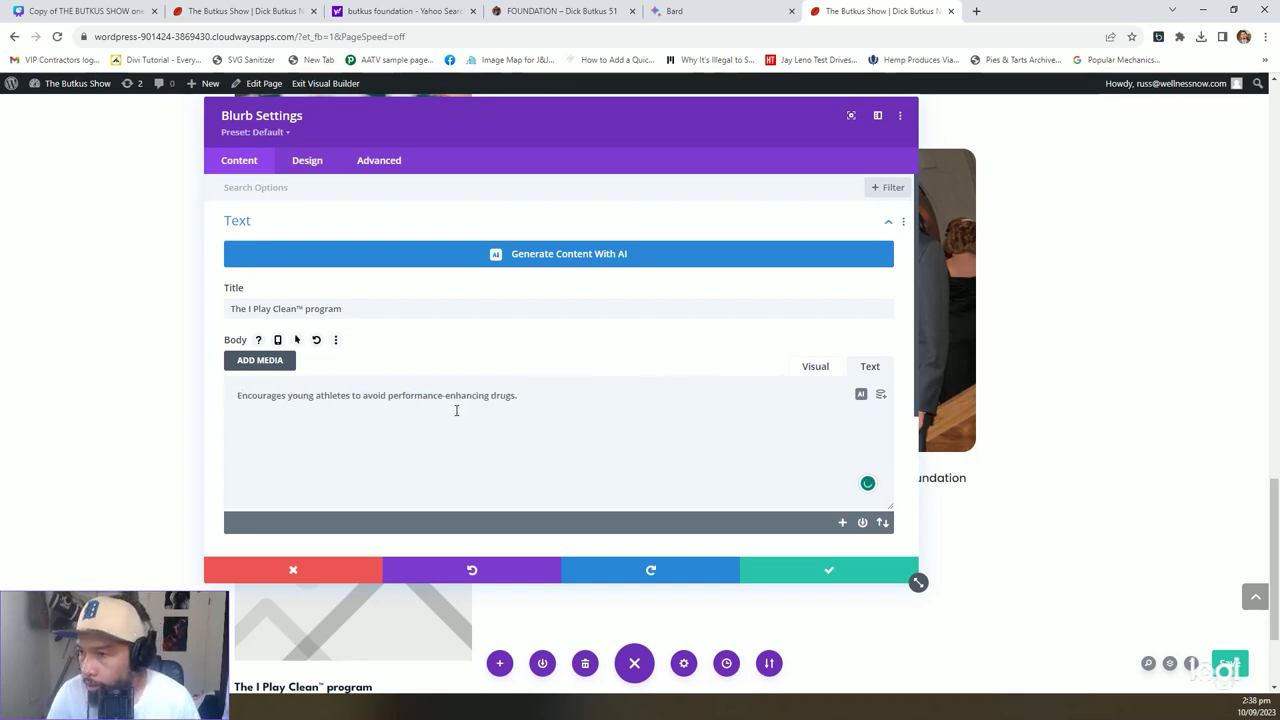
Move the blurb settings aside and replace the placeholder image with the checked-box icon.
{"action": "left_click_drag", "start_coordinate": [633, 117], "coordinate": [1020, 117]}
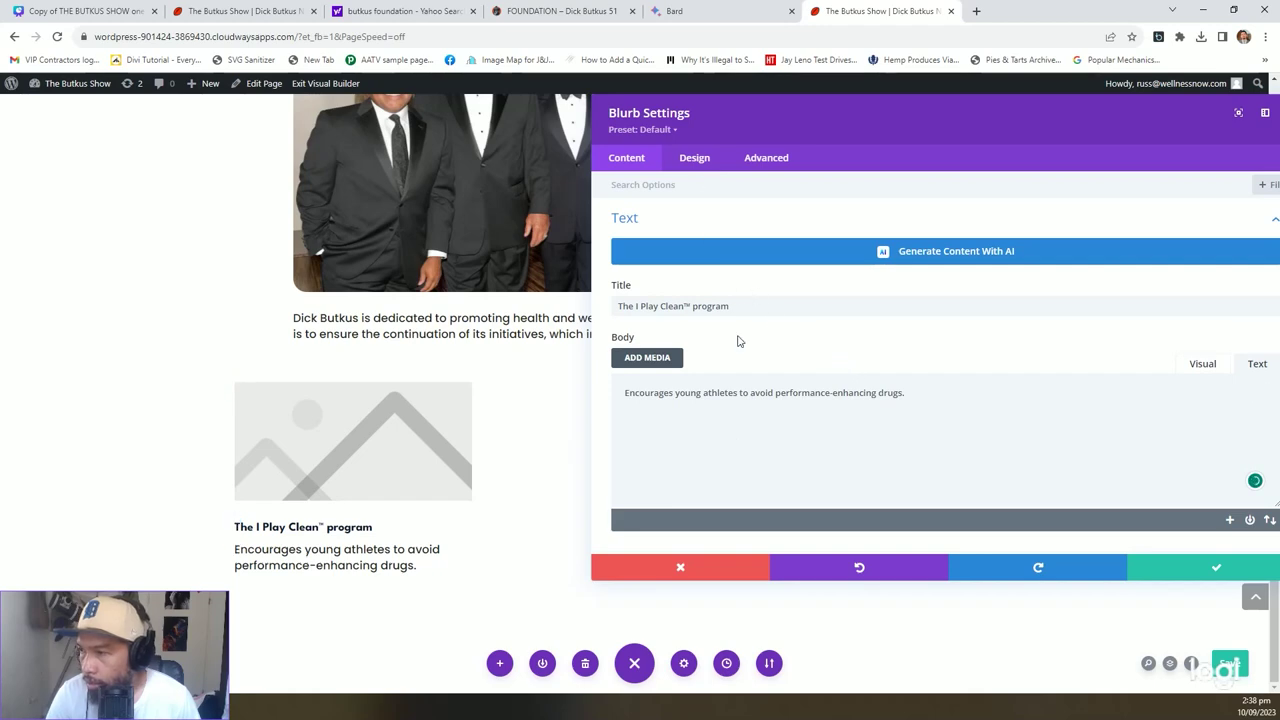
{"action": "scroll", "coordinate": [740, 360], "scroll_direction": "down", "scroll_amount": 2}
{"action": "left_click", "coordinate": [735, 370]}
{"action": "left_click", "coordinate": [640, 247]}
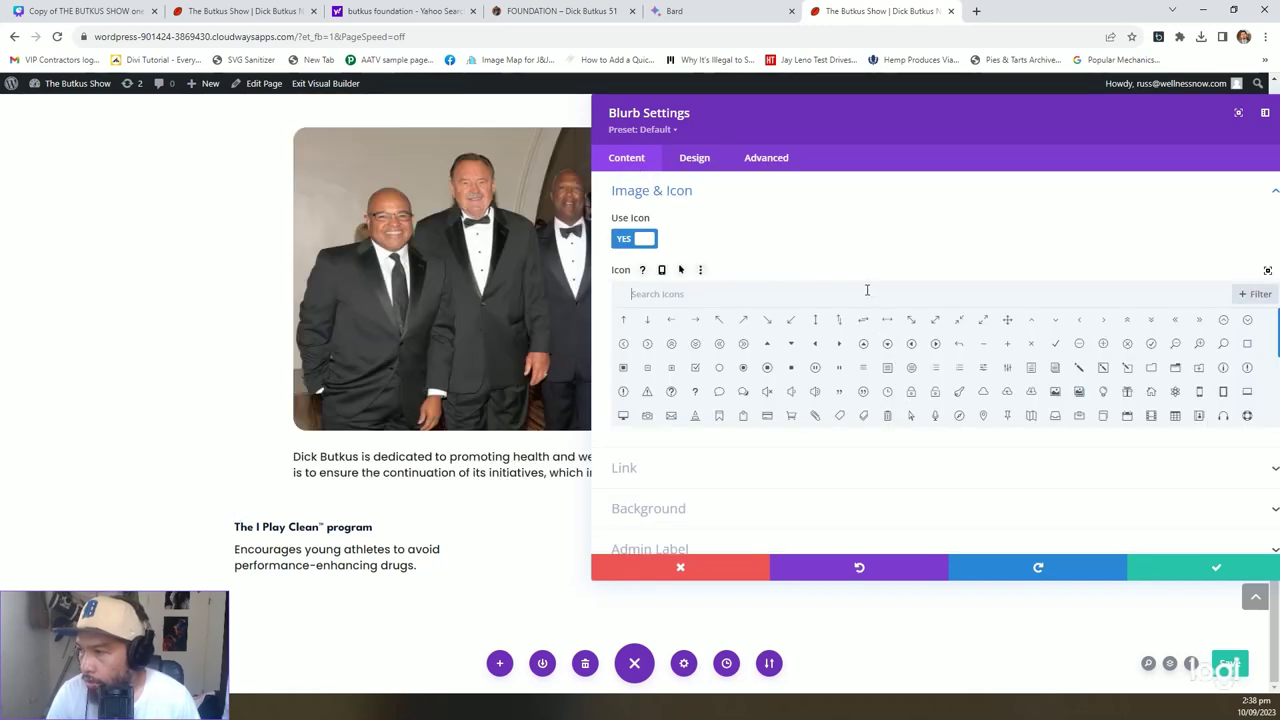
{"action": "left_click", "coordinate": [695, 367]}
{"action": "scroll", "coordinate": [780, 400], "scroll_direction": "up", "scroll_amount": 1}
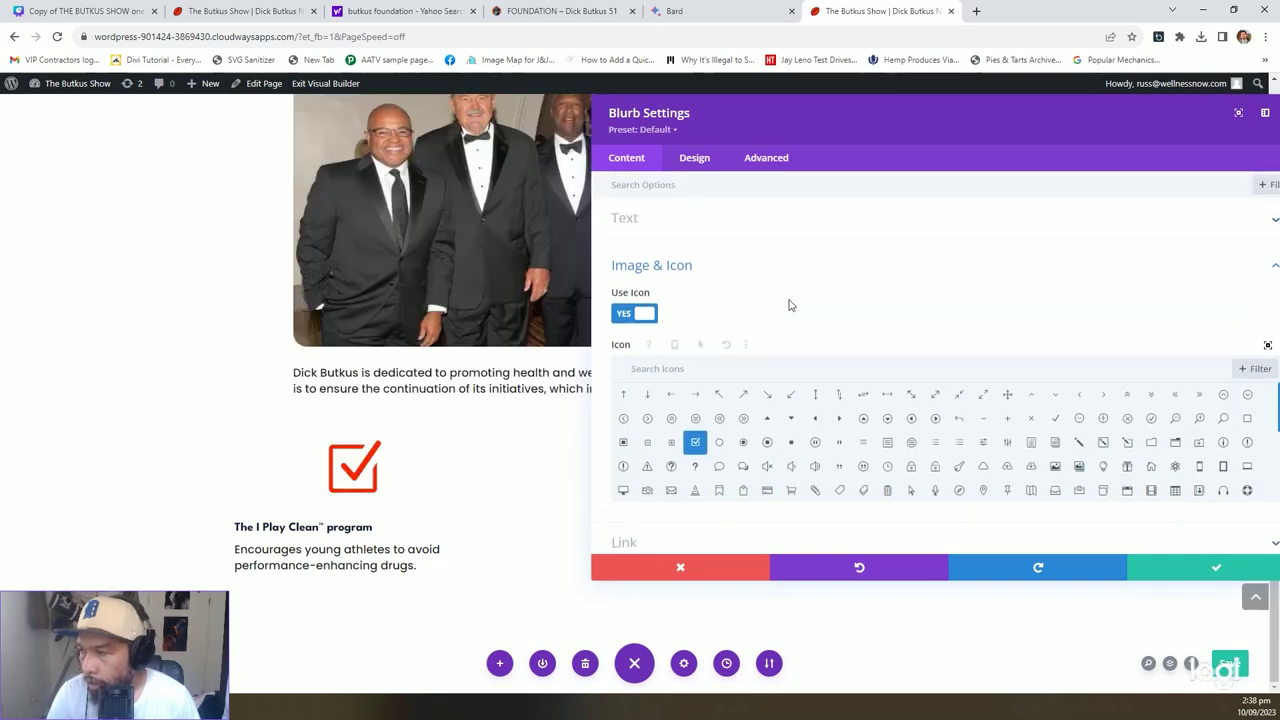
Set the blurb's Image/Icon Placement to Left and check the result on the page.
{"action": "left_click", "coordinate": [695, 160]}
{"action": "left_click", "coordinate": [666, 218]}
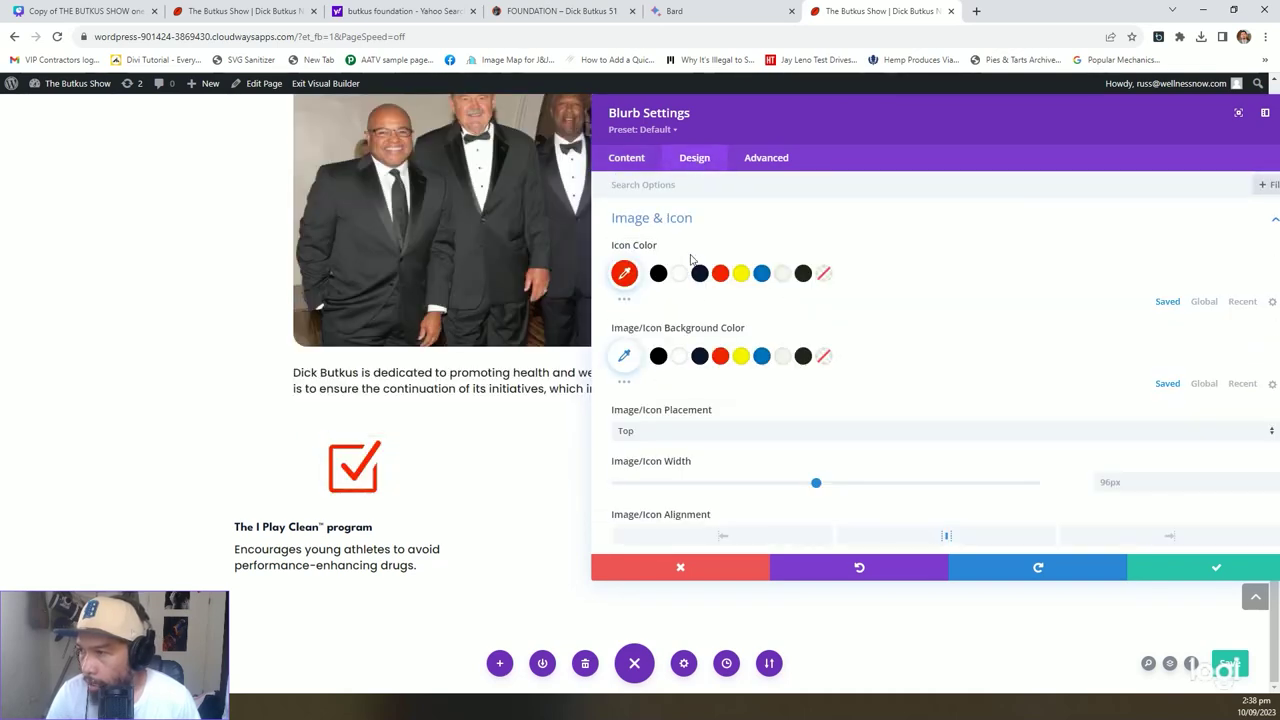
{"action": "scroll", "coordinate": [680, 310], "scroll_direction": "down", "scroll_amount": 3}
{"action": "left_click", "coordinate": [662, 234]}
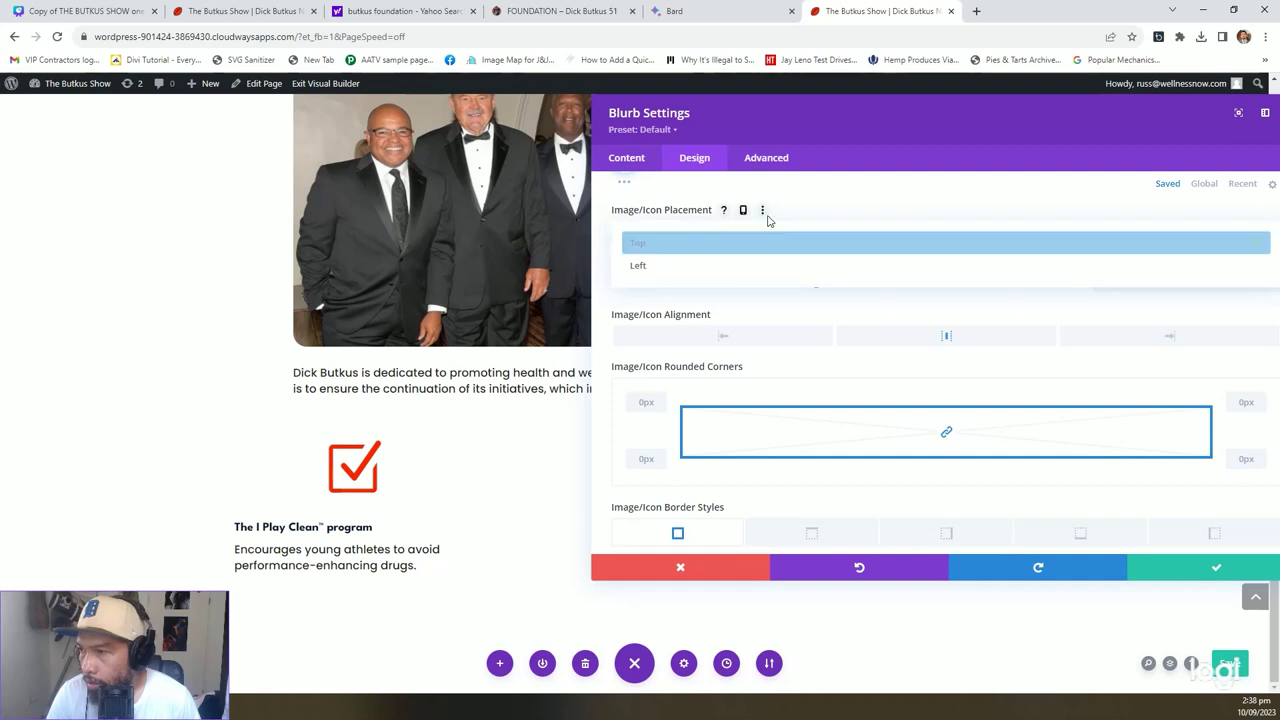
{"action": "left_click", "coordinate": [837, 206]}
{"action": "scroll", "coordinate": [700, 300], "scroll_direction": "up", "scroll_amount": 2}
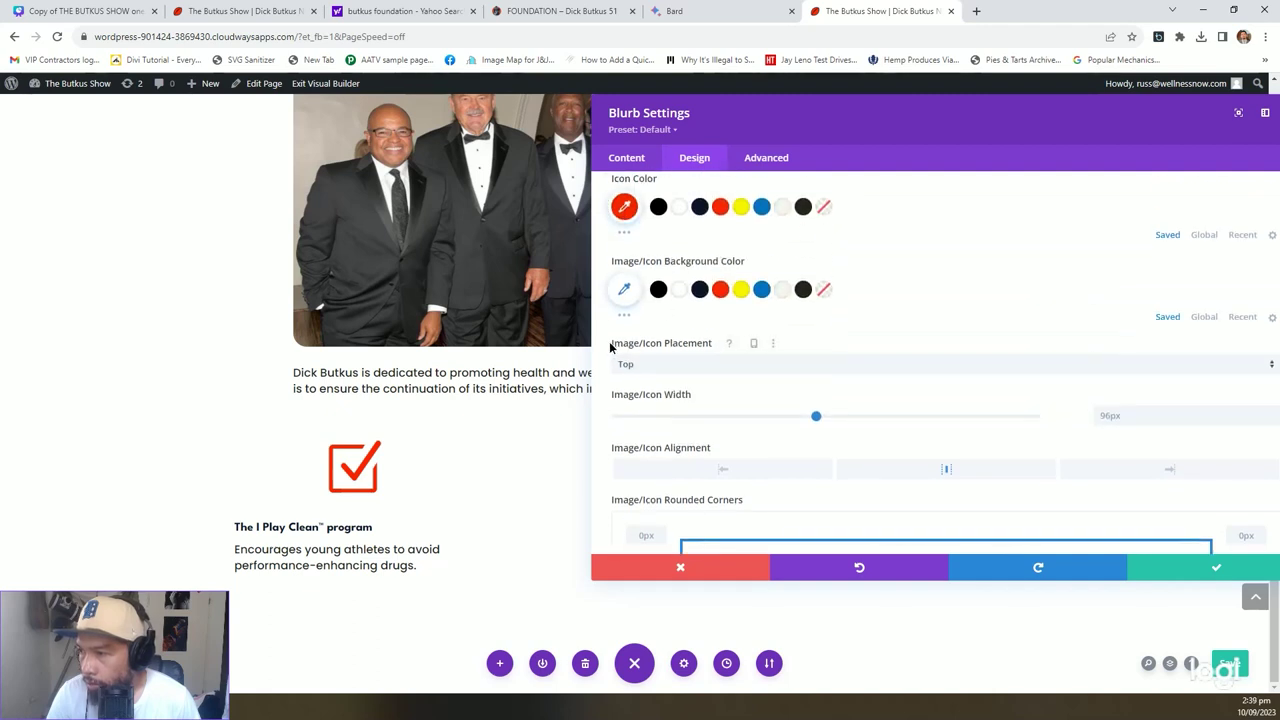
{"action": "left_click", "coordinate": [700, 367]}
{"action": "left_click", "coordinate": [688, 400]}
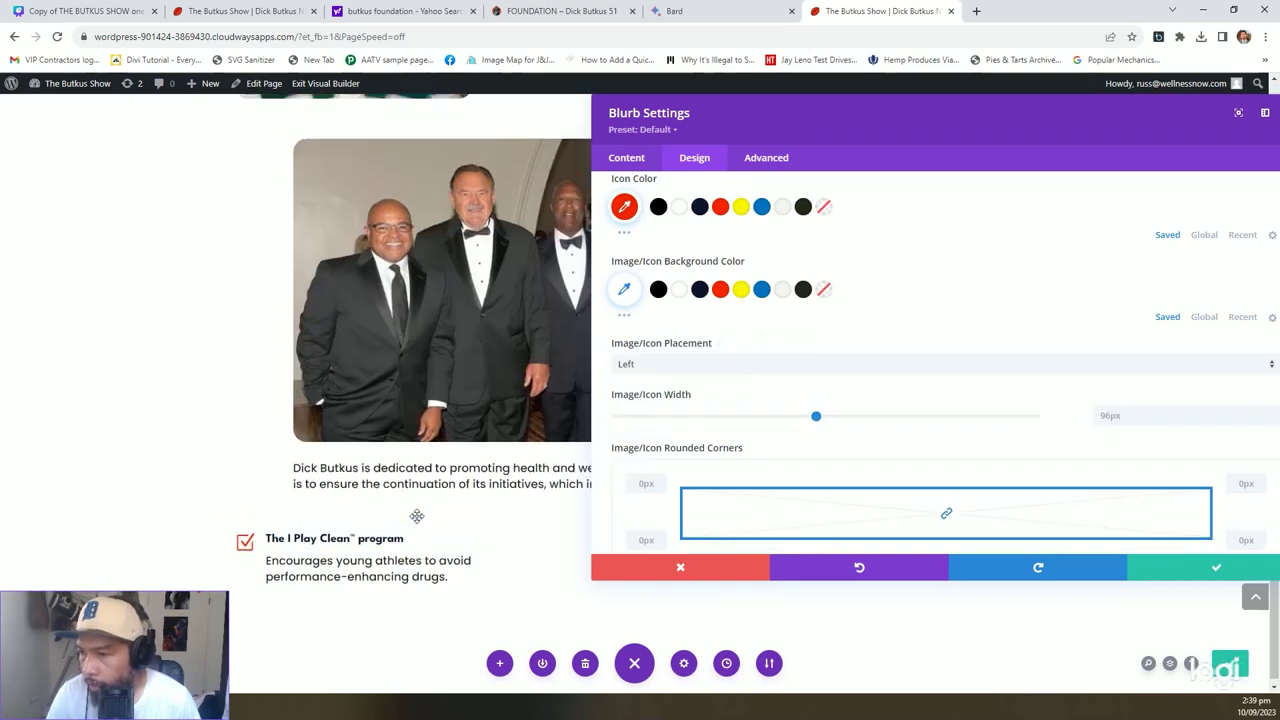
{"action": "scroll", "coordinate": [416, 514], "scroll_direction": "up", "scroll_amount": 1}
{"action": "scroll", "coordinate": [416, 514], "scroll_direction": "down", "scroll_amount": 1}
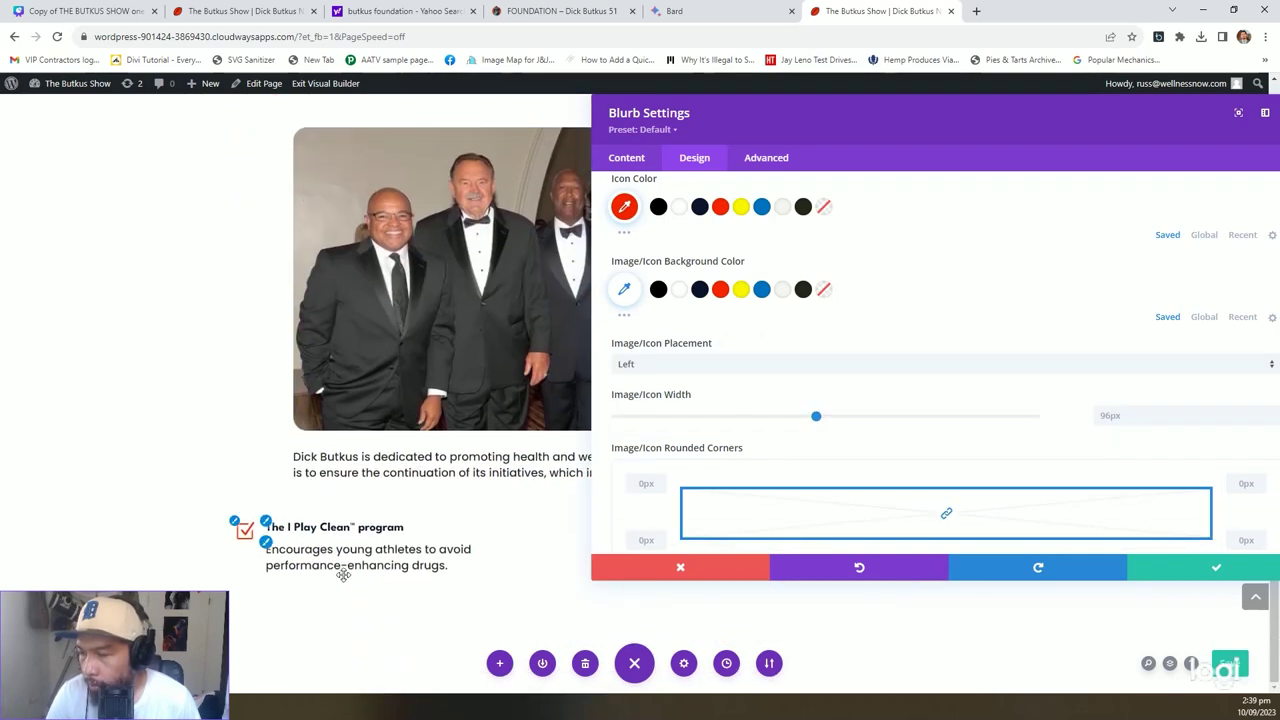
{"action": "left_click", "coordinate": [379, 547]}
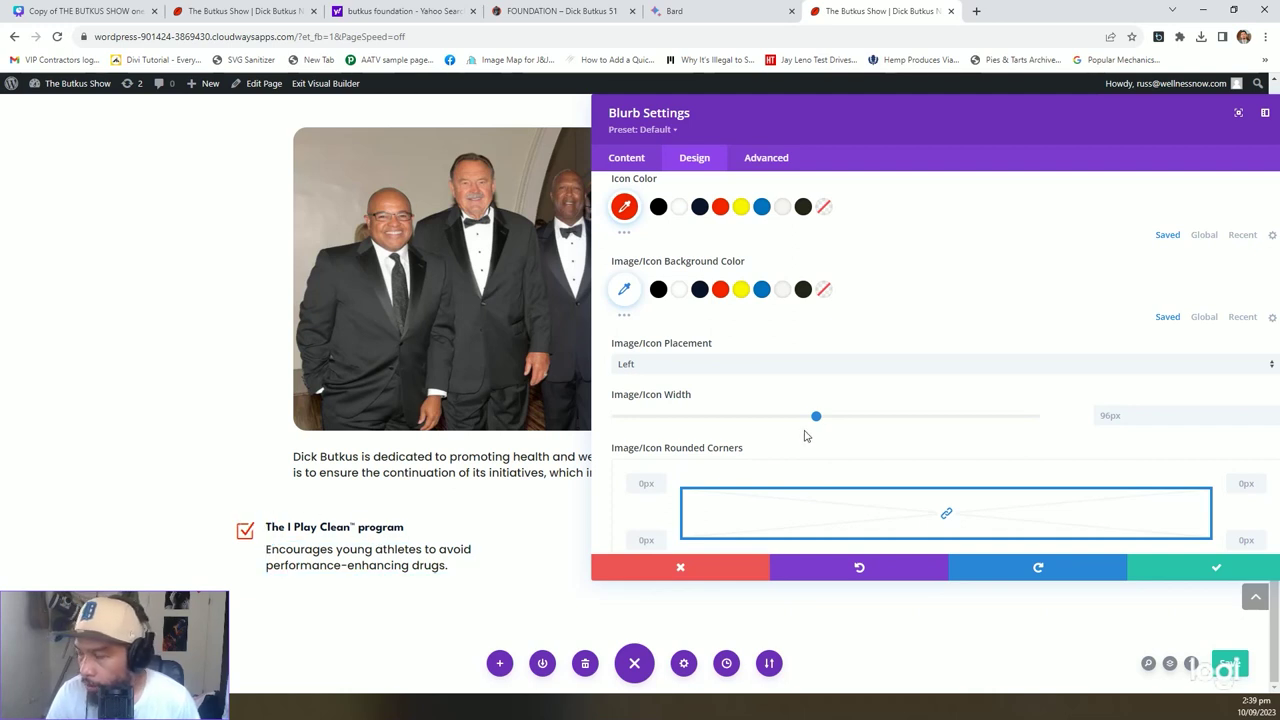
Try a title text size of 32px on the I Play Clean blurb.
{"action": "scroll", "coordinate": [794, 426], "scroll_direction": "up", "scroll_amount": 1}
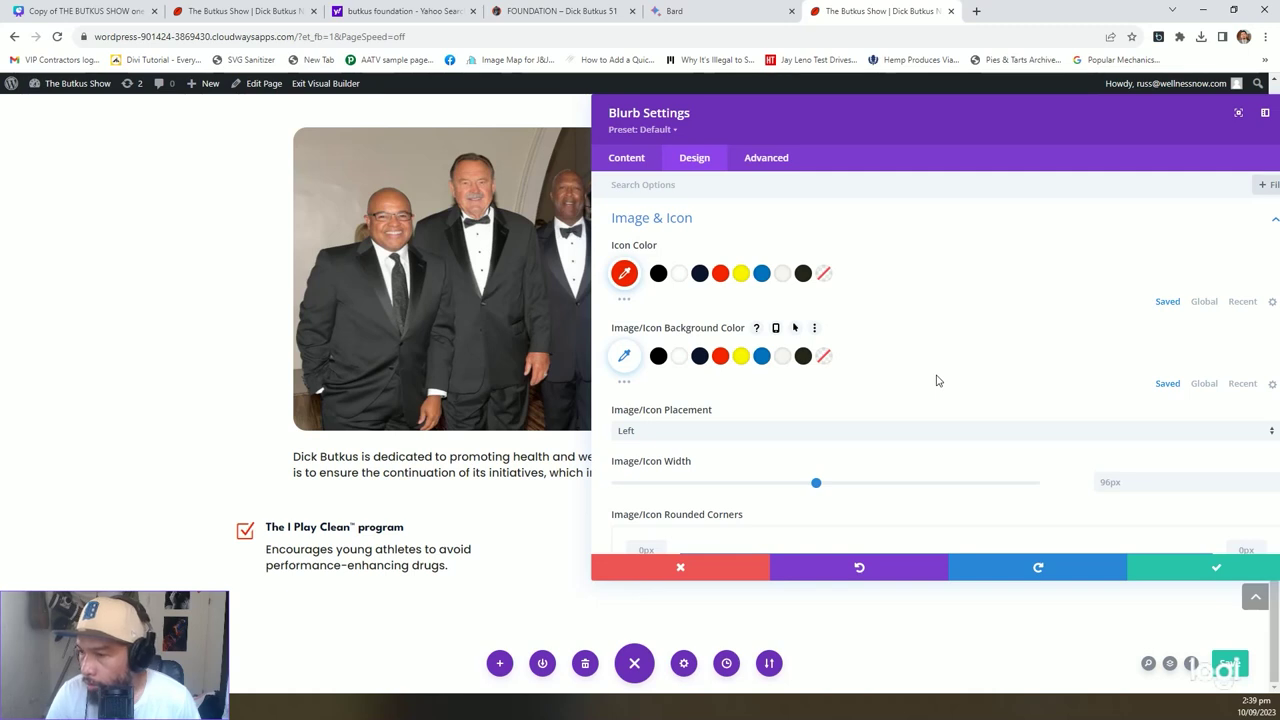
{"action": "scroll", "coordinate": [743, 376], "scroll_direction": "down", "scroll_amount": 3}
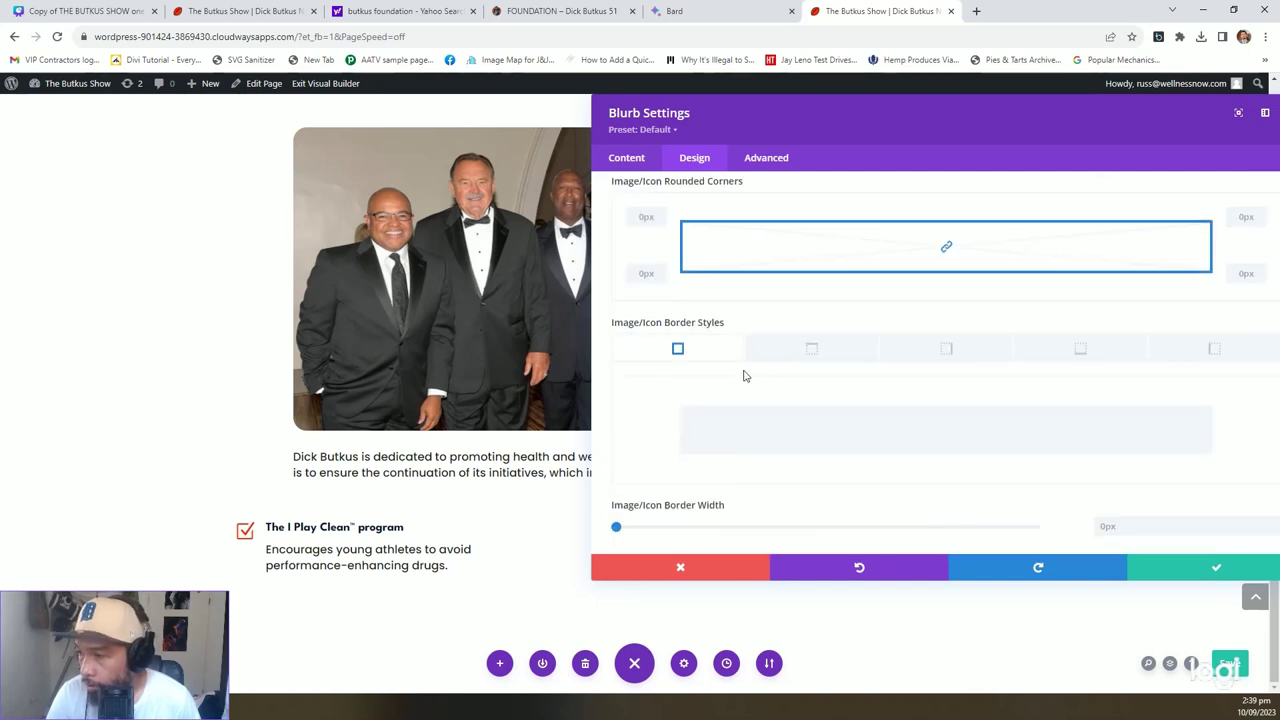
{"action": "scroll", "coordinate": [726, 354], "scroll_direction": "up", "scroll_amount": 5}
{"action": "left_click", "coordinate": [654, 226]}
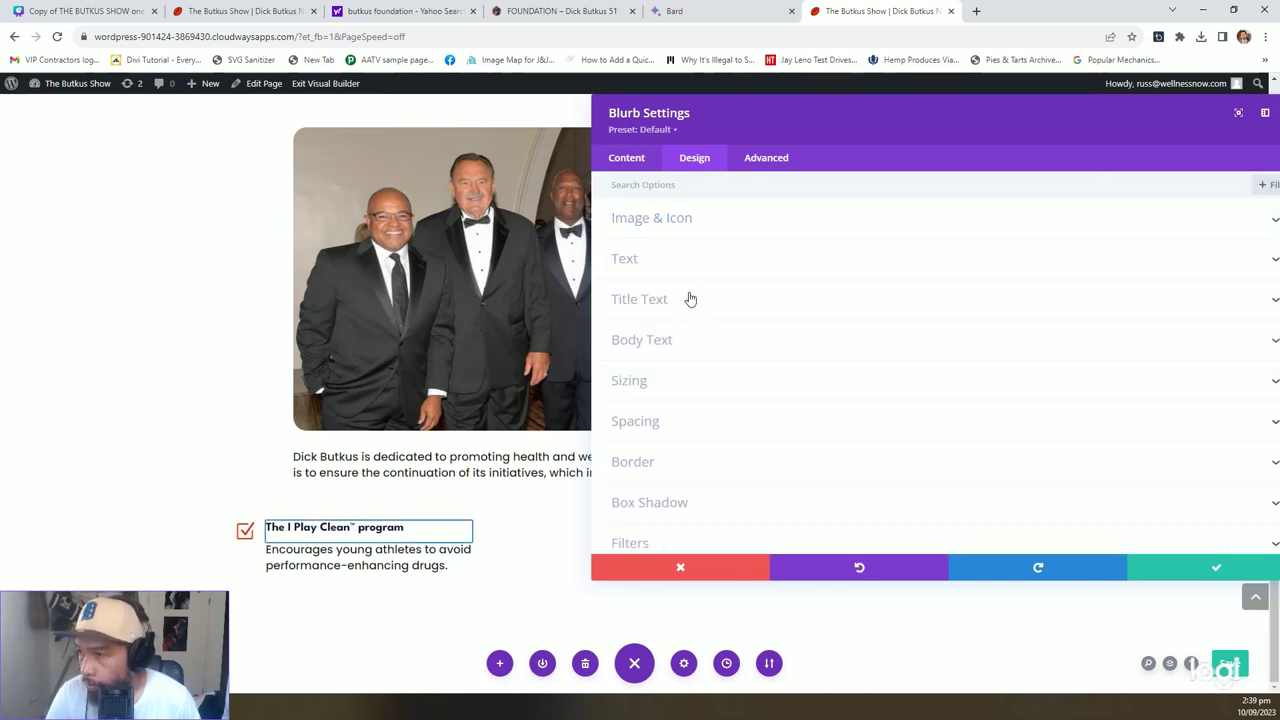
{"action": "left_click", "coordinate": [686, 297]}
{"action": "scroll", "coordinate": [900, 300], "scroll_direction": "down", "scroll_amount": 3}
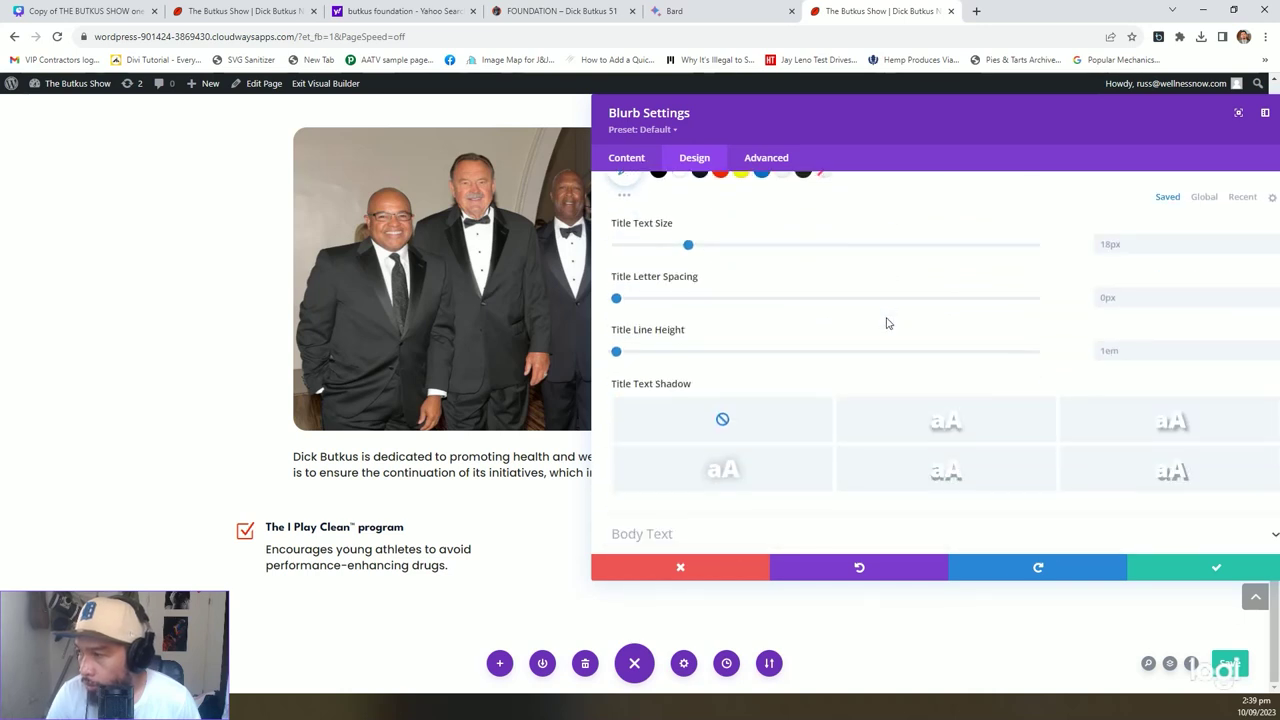
{"action": "scroll", "coordinate": [886, 323], "scroll_direction": "up", "scroll_amount": 1}
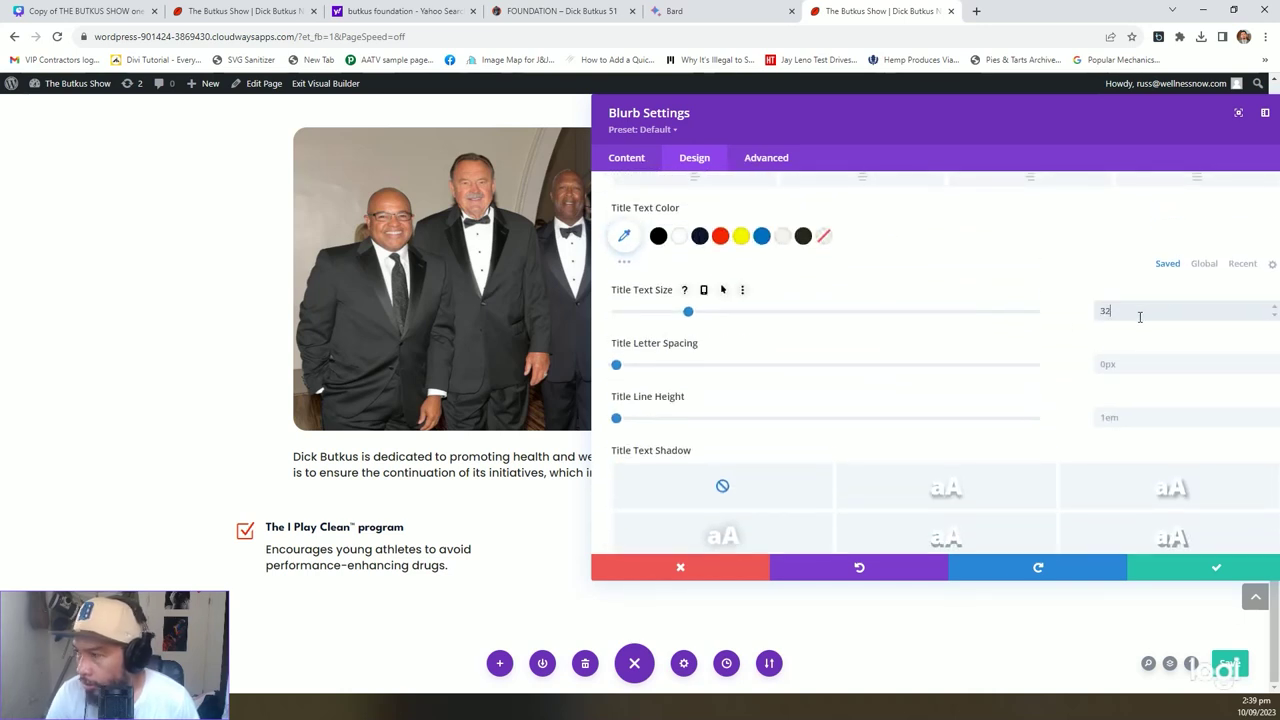
{"action": "type", "text": "px"}
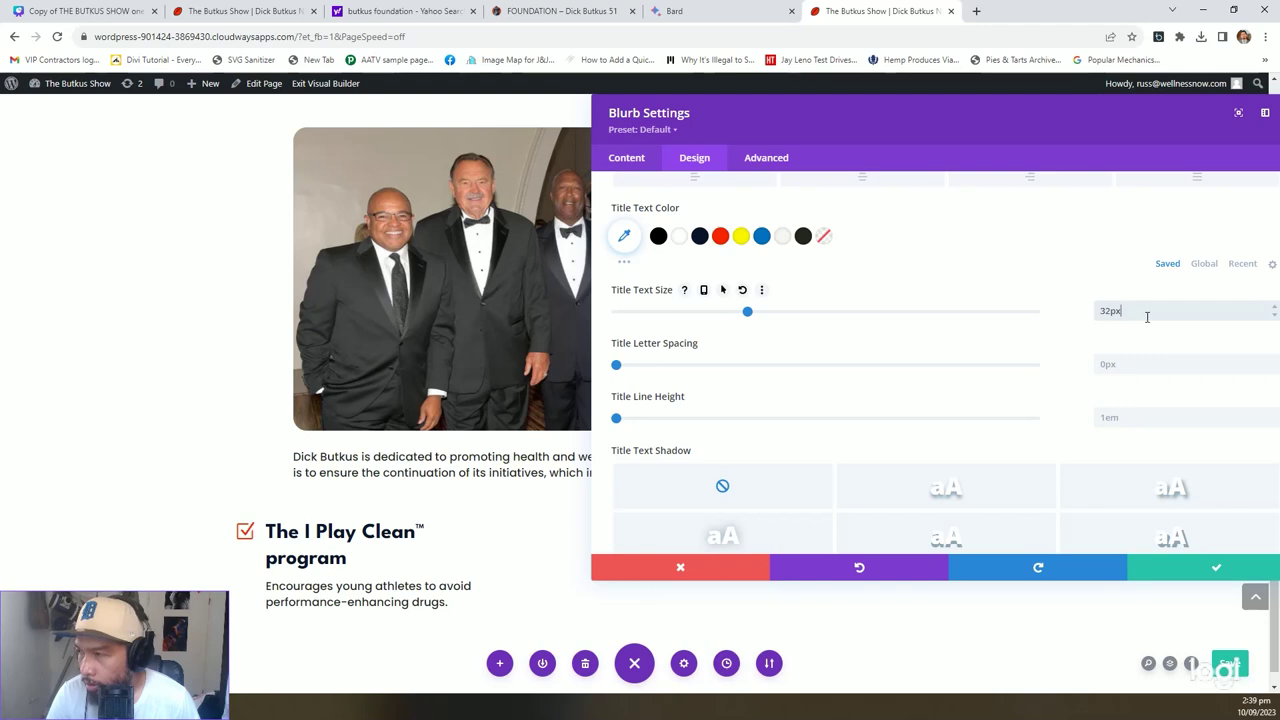
Set the I Play Clean blurb's title text size to 24px and save the blurb settings.
{"action": "key", "text": "BackSpace"}
{"action": "key", "text": "BackSpace"}
{"action": "key", "text": "BackSpace"}
{"action": "key", "text": "BackSpace"}
{"action": "type", "text": "24px"}
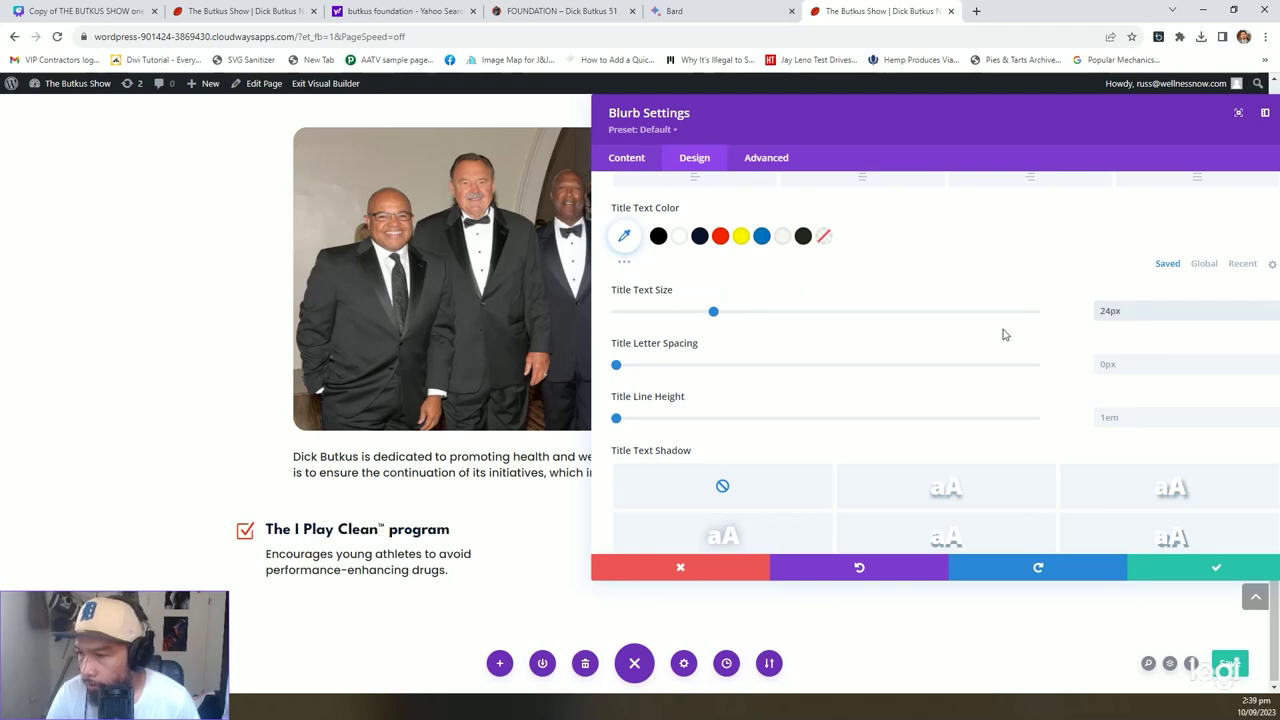
{"action": "left_click_drag", "start_coordinate": [886, 123], "coordinate": [629, 123]}
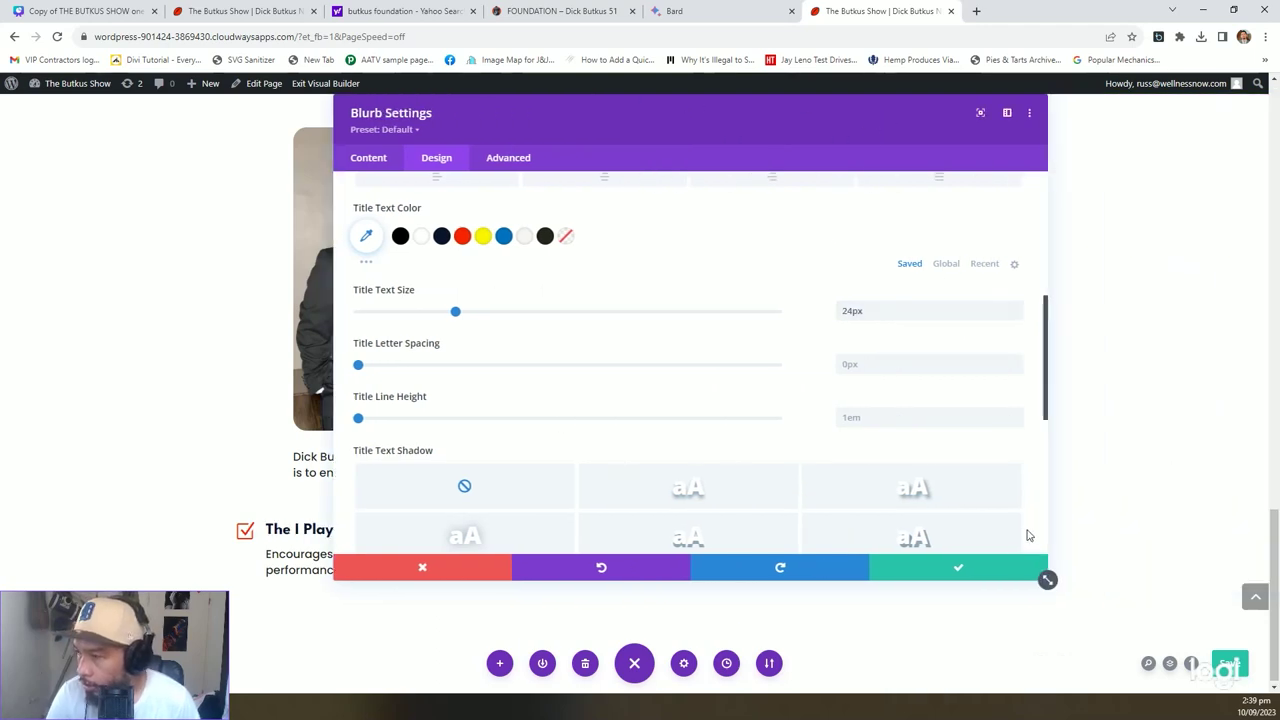
{"action": "left_click", "coordinate": [975, 567]}
Duplicate the I Play Clean blurb and move the copy into the row's middle column.
{"action": "left_click", "coordinate": [347, 530]}
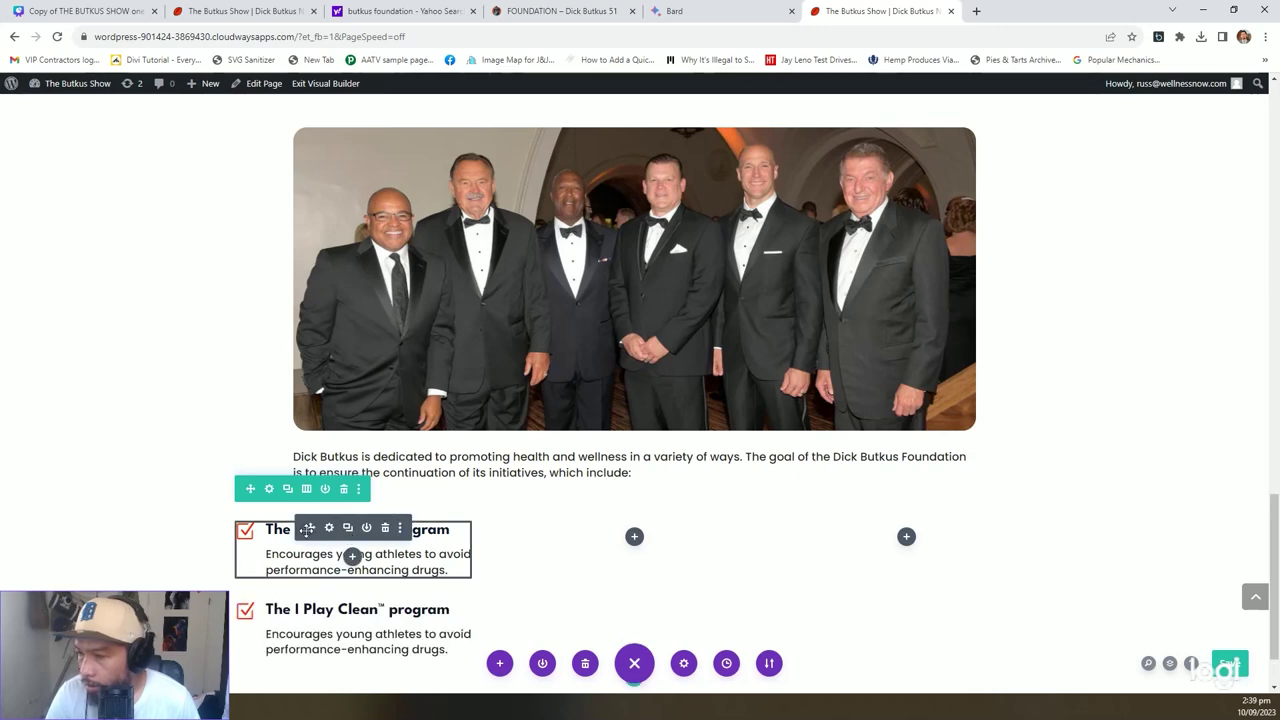
{"action": "left_click_drag", "start_coordinate": [446, 545], "coordinate": [622, 550]}
Copy "The Butkus Center for Cardiovascular Wellness" from Bard's second bullet and use it as the middle blurb's title.
{"action": "key", "text": "ctrl+shift+Tab"}
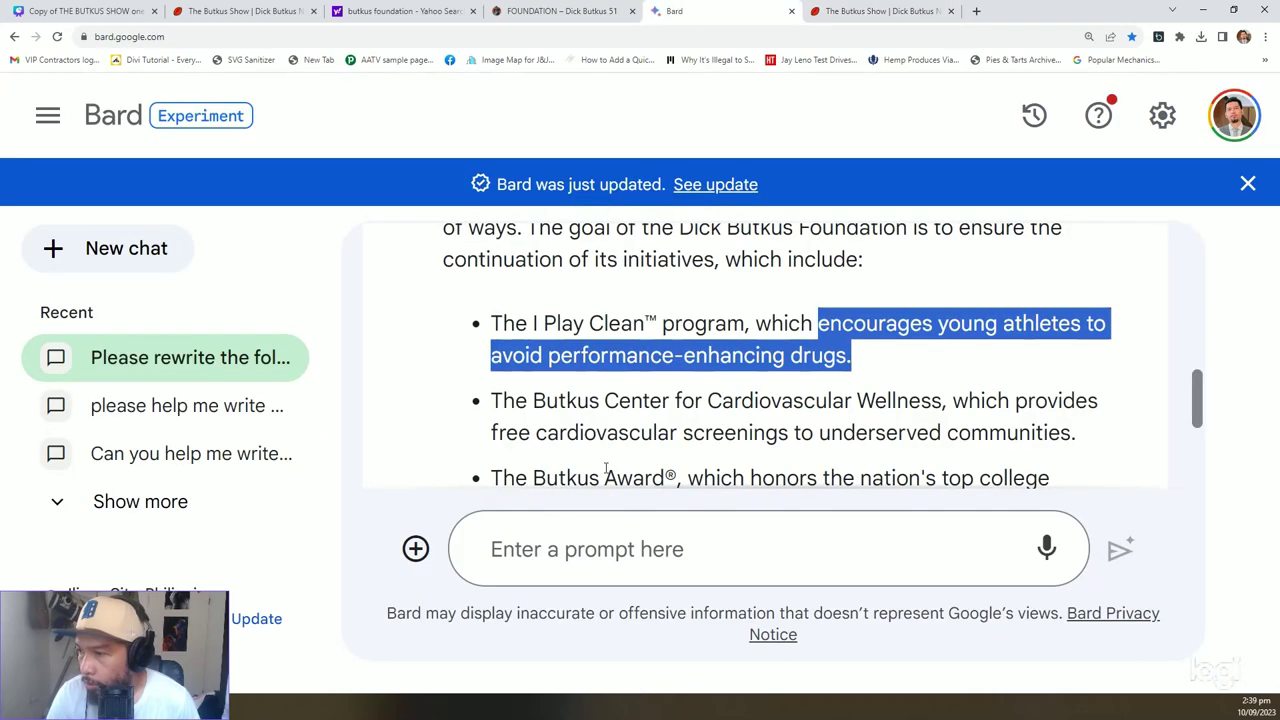
{"action": "left_click_drag", "start_coordinate": [493, 400], "coordinate": [920, 402]}
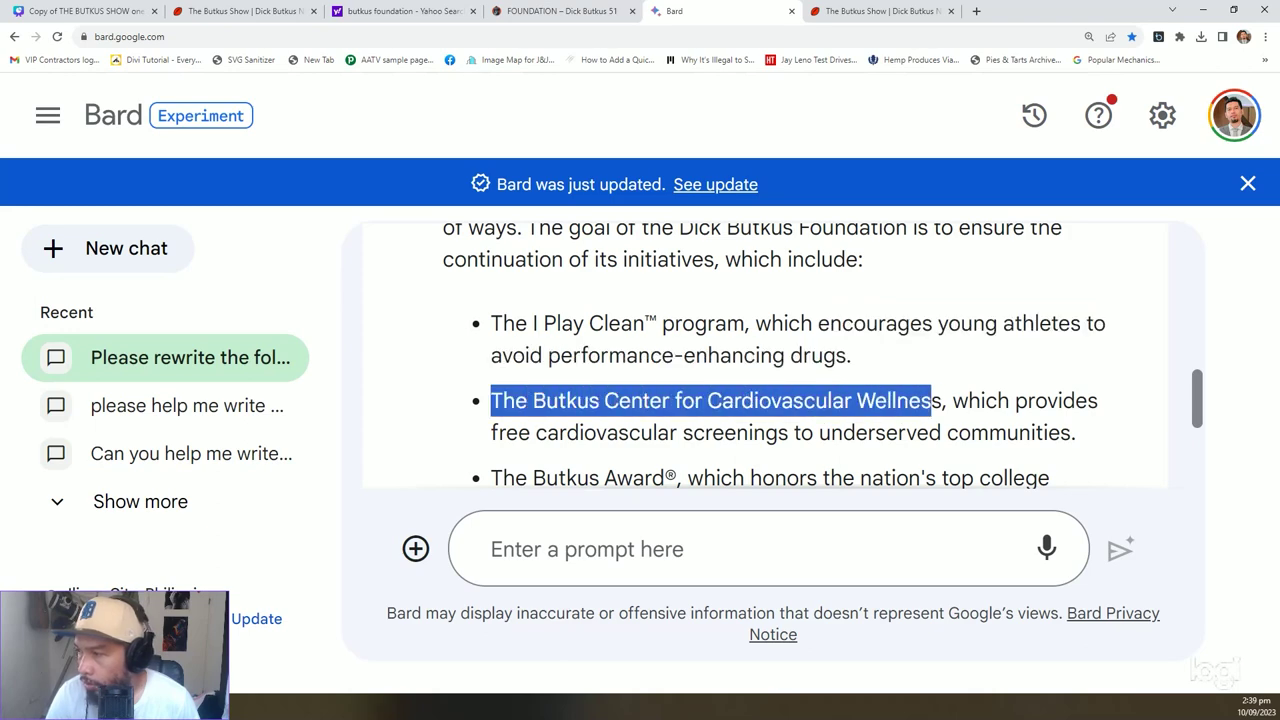
{"action": "left_click", "coordinate": [840, 11]}
{"action": "left_click", "coordinate": [560, 11]}
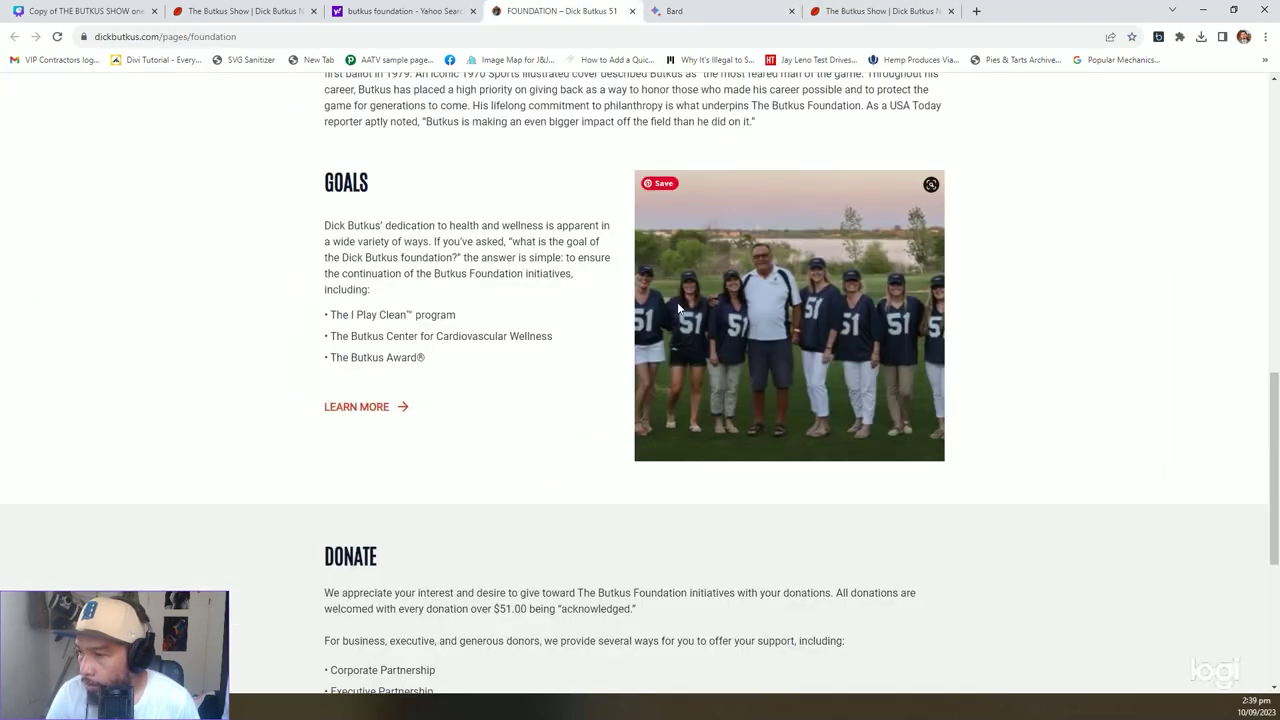
{"action": "left_click", "coordinate": [880, 11]}
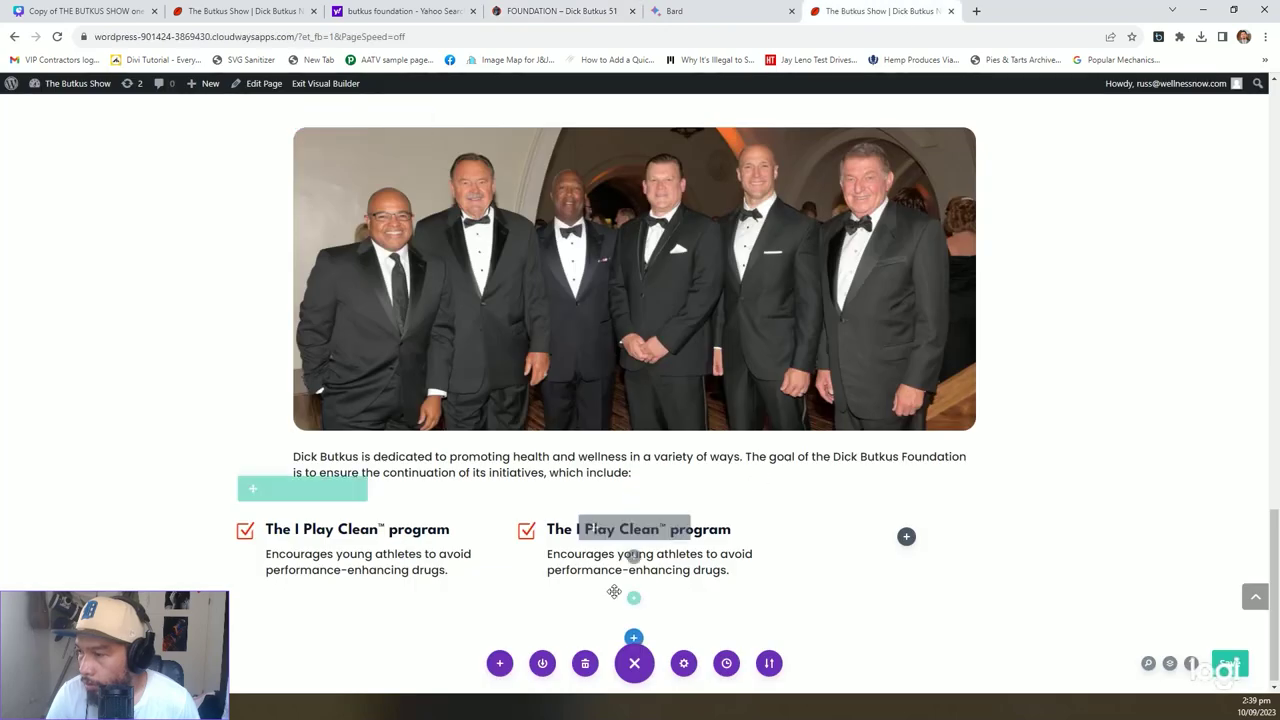
{"action": "left_click", "coordinate": [610, 527]}
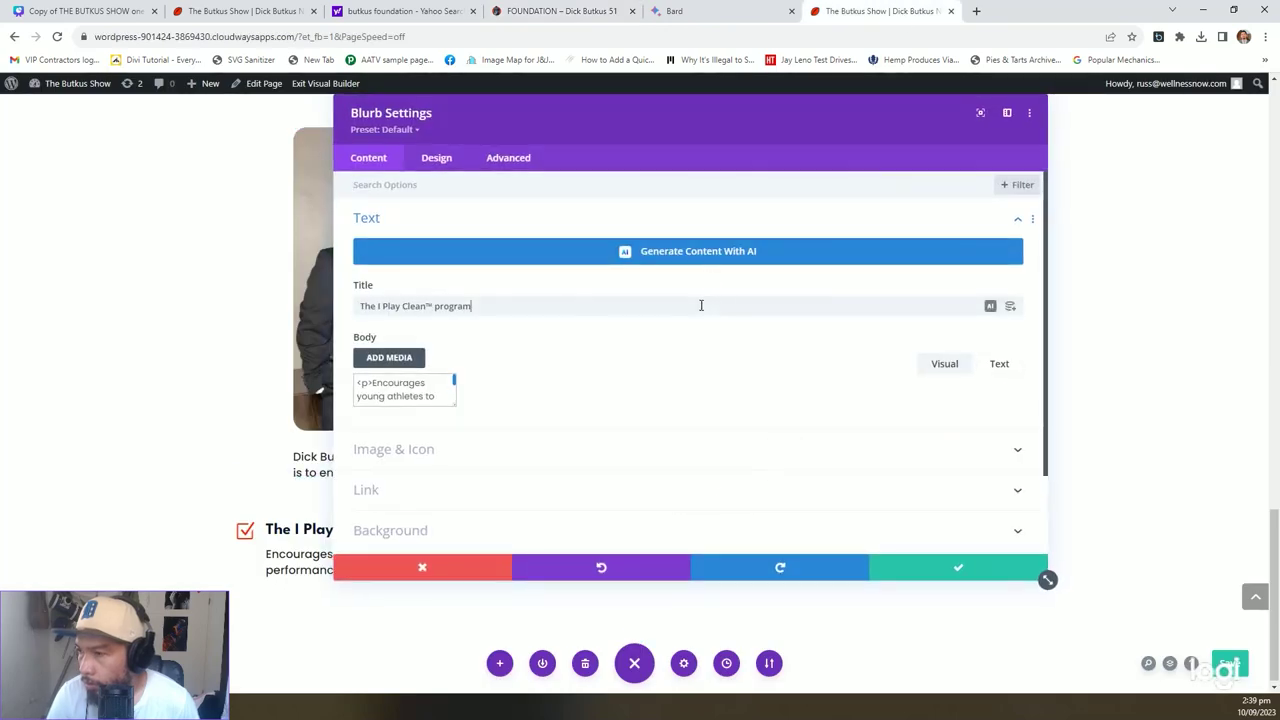
{"action": "key", "text": "ctrl+a"}
{"action": "type", "text": "The Butkus Center for Cardiovascular Wellness"}
Copy "provides free cardiovascular screenings to underserved communities." from the second bullet of Bard's answer.
{"action": "left_click", "coordinate": [686, 12]}
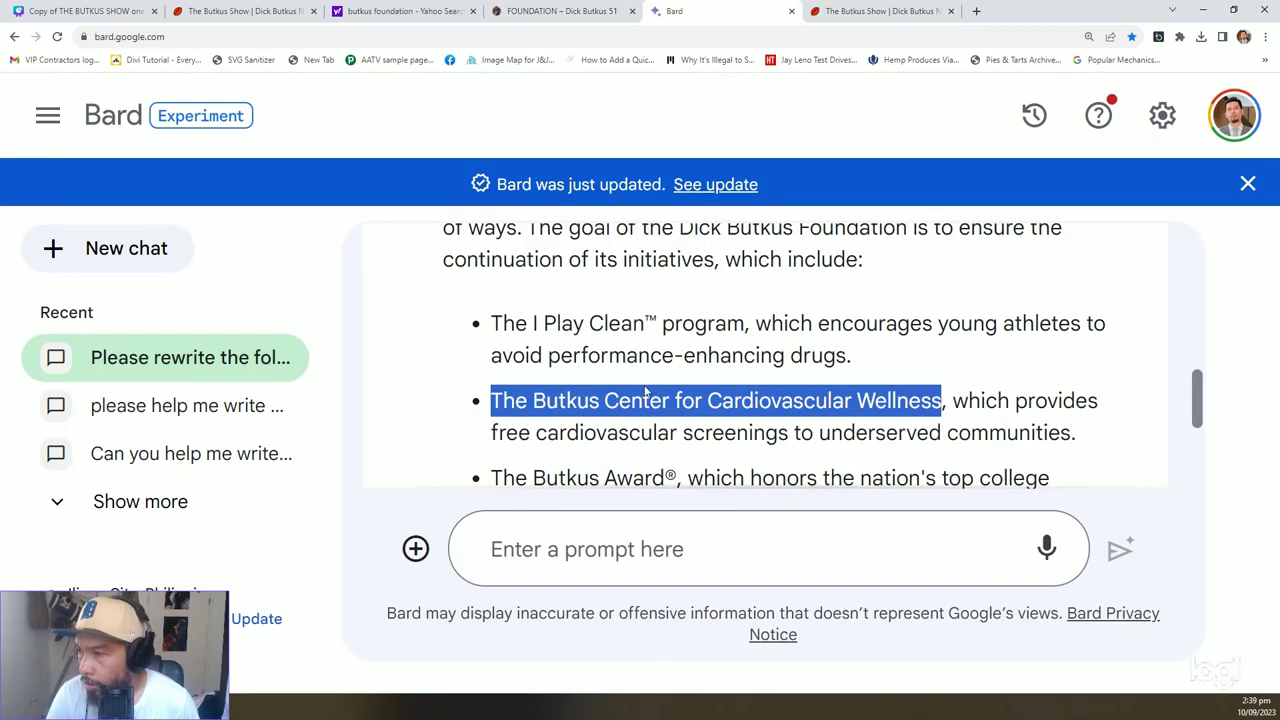
{"action": "scroll", "coordinate": [790, 382], "scroll_direction": "down", "scroll_amount": 1}
{"action": "left_click", "coordinate": [964, 273]}
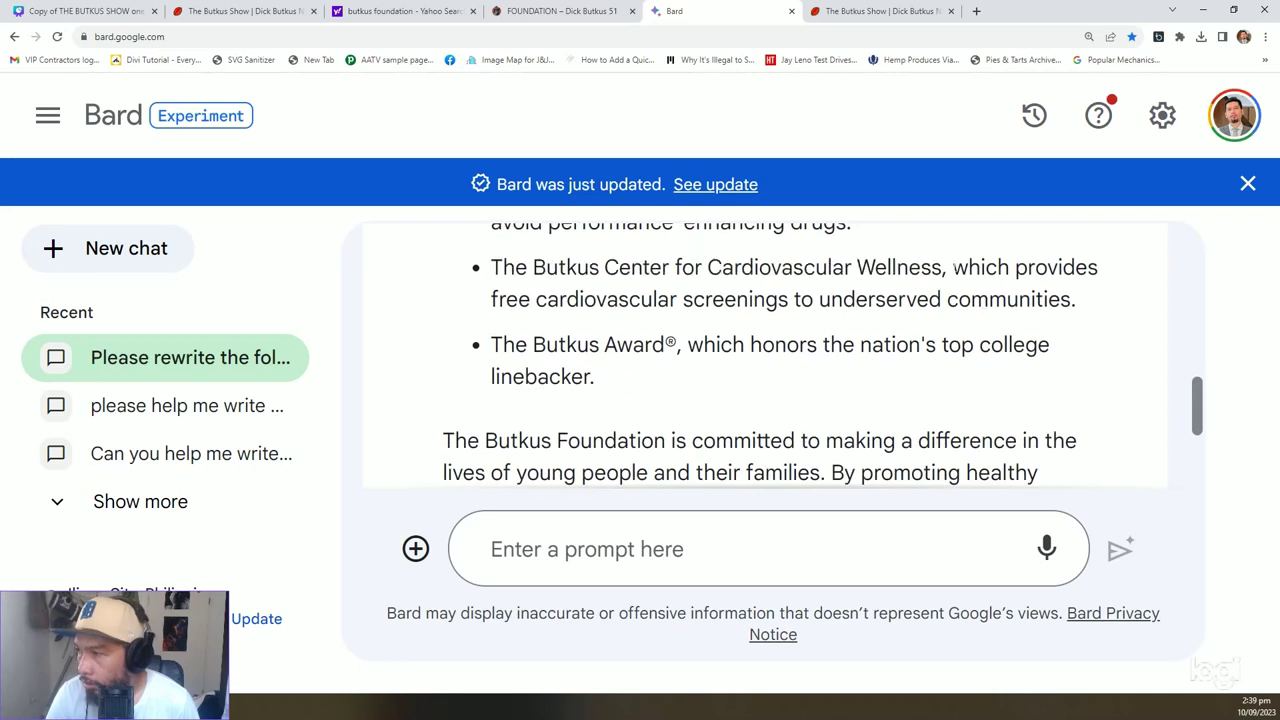
{"action": "left_click_drag", "start_coordinate": [1018, 263], "coordinate": [1100, 304]}
{"action": "key", "text": "ctrl+c"}
Replace the middle blurb's body with the copied description, capitalise its first word to "Provides" and save the blurb.
{"action": "left_click", "coordinate": [880, 11]}
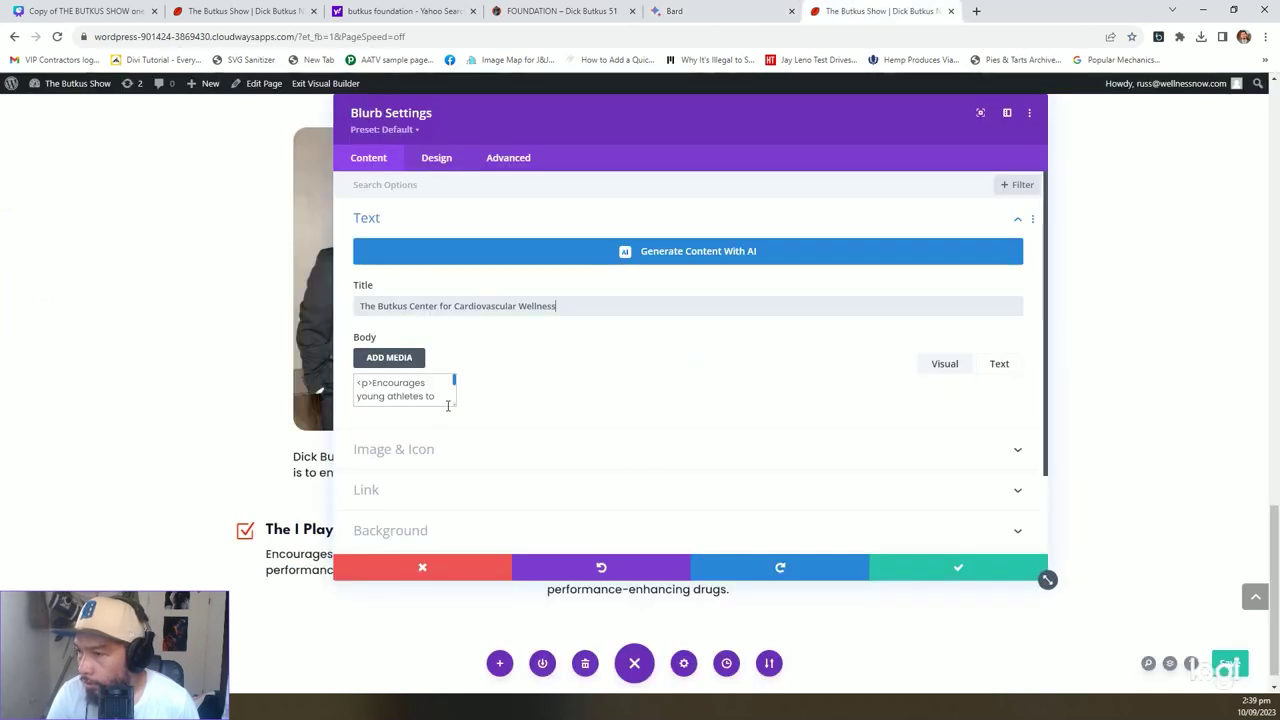
{"action": "left_click", "coordinate": [999, 363]}
{"action": "left_click", "coordinate": [452, 400]}
{"action": "key", "text": "ctrl+a"}
{"action": "key", "text": "ctrl+v"}
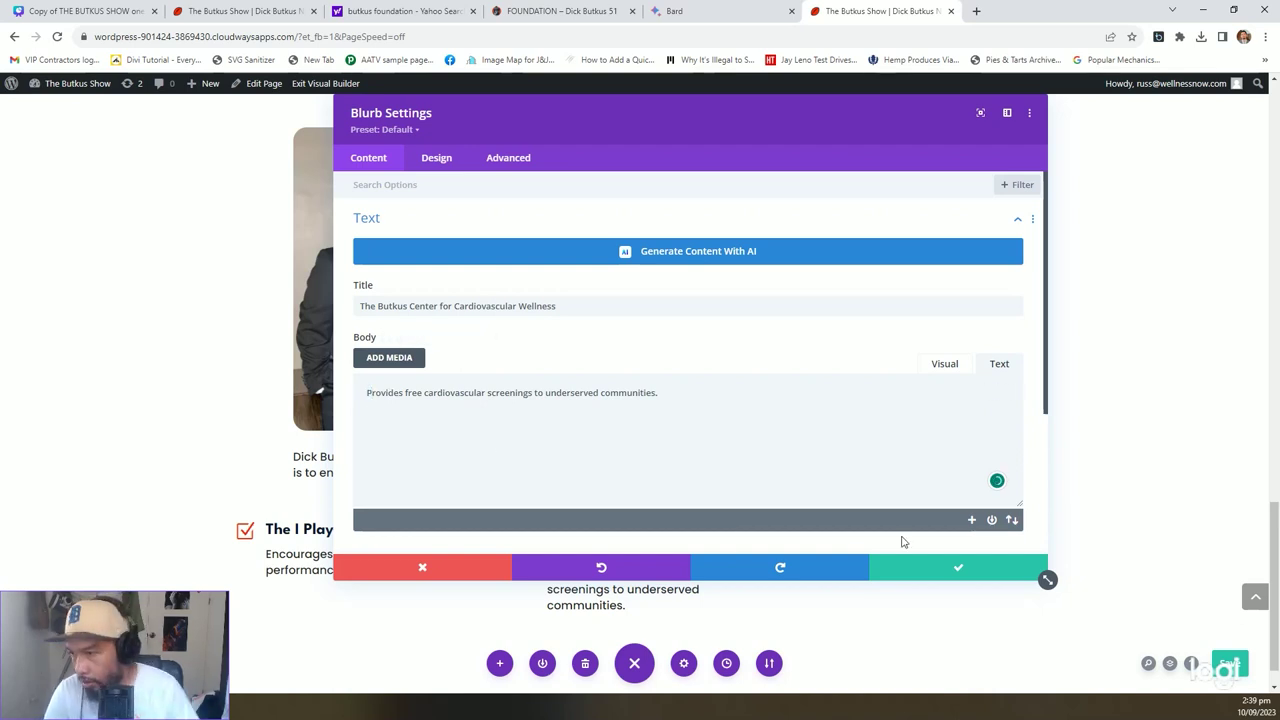
{"action": "left_click", "coordinate": [943, 568]}
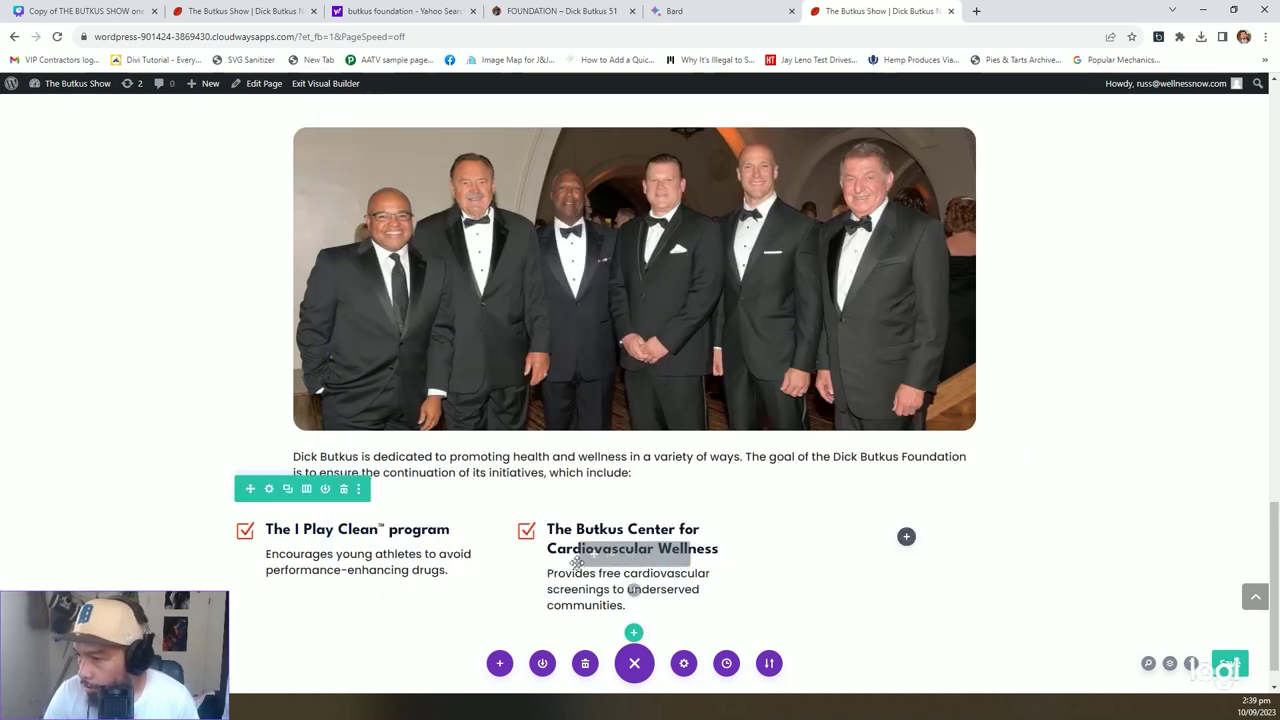
Duplicate the Cardiovascular Wellness blurb and move the copy into the row's third column.
{"action": "left_click", "coordinate": [629, 554]}
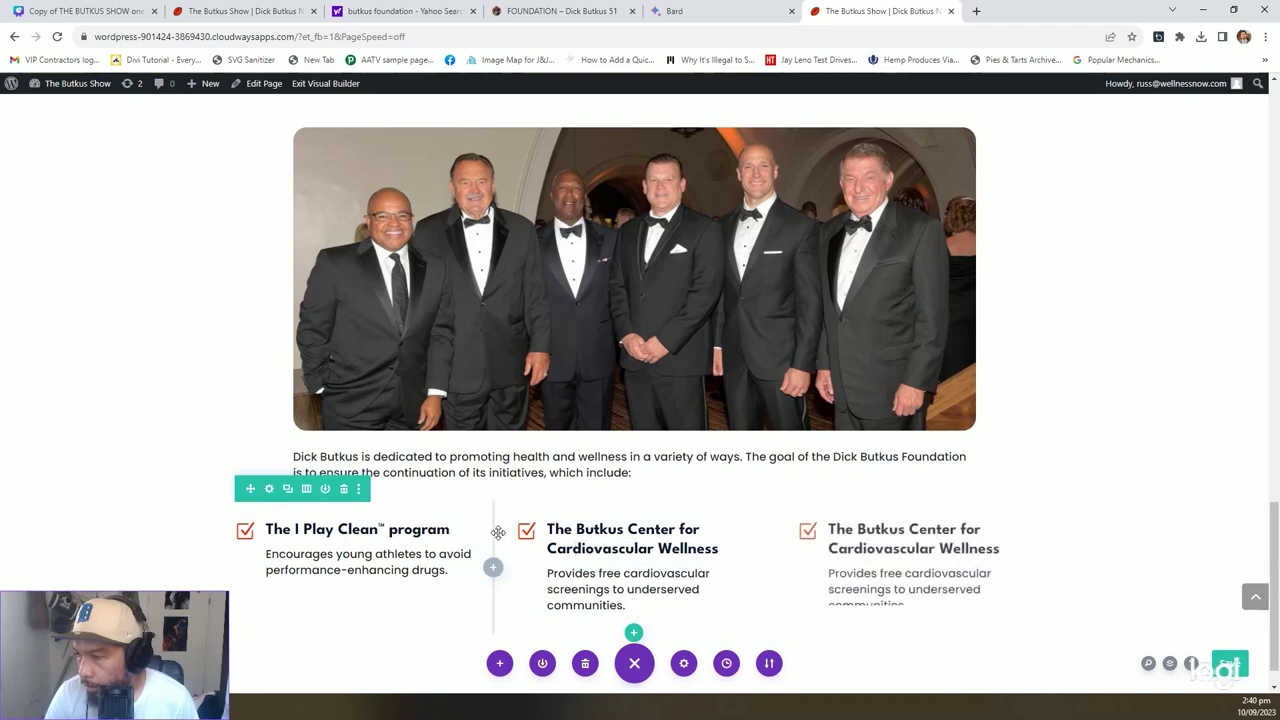
{"action": "scroll", "coordinate": [495, 530], "scroll_direction": "down", "scroll_amount": 1}
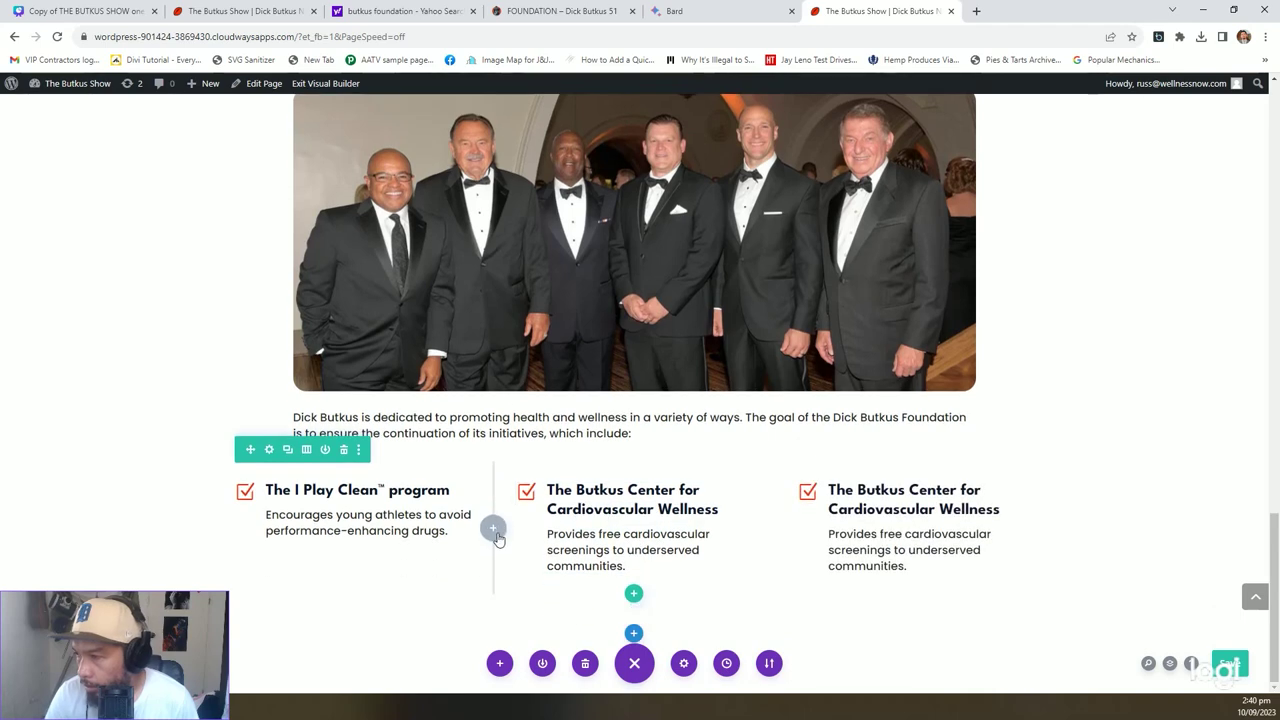
Enable a custom gutter width of 2 for the three-column blurb row and save the row settings.
{"action": "left_click", "coordinate": [268, 450]}
{"action": "left_click", "coordinate": [440, 158]}
{"action": "left_click", "coordinate": [428, 220]}
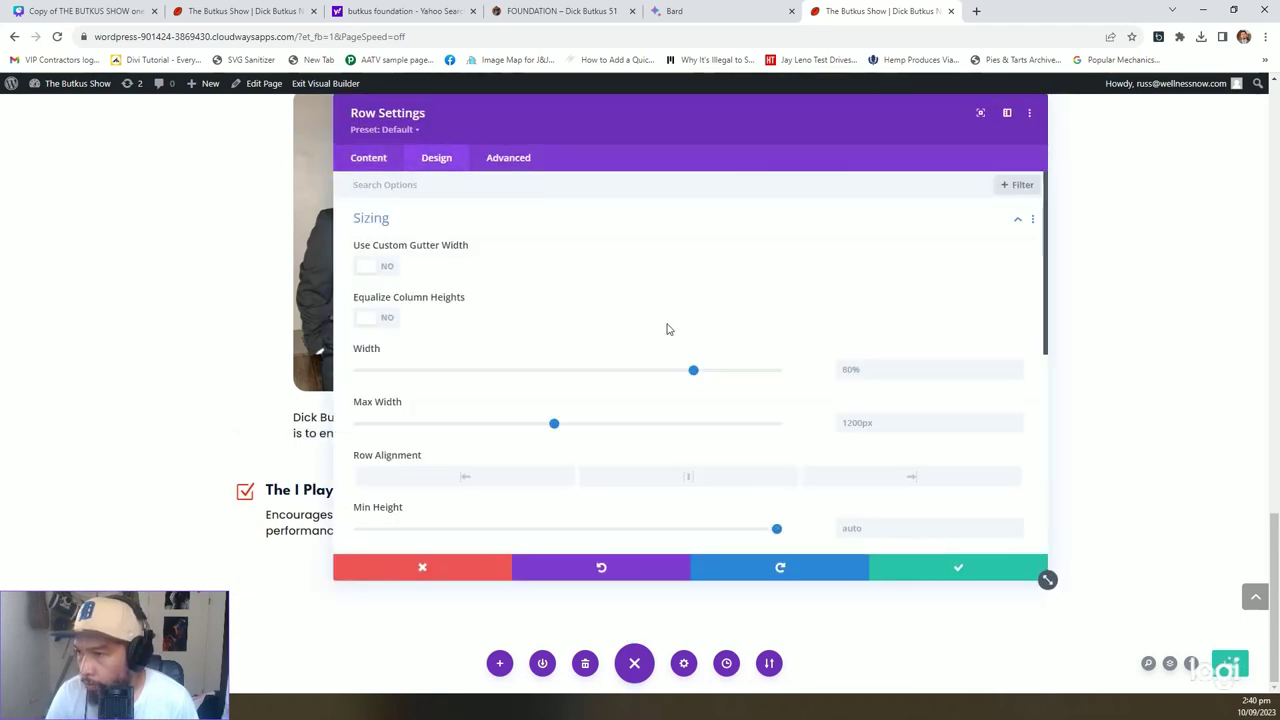
{"action": "left_click", "coordinate": [375, 268]}
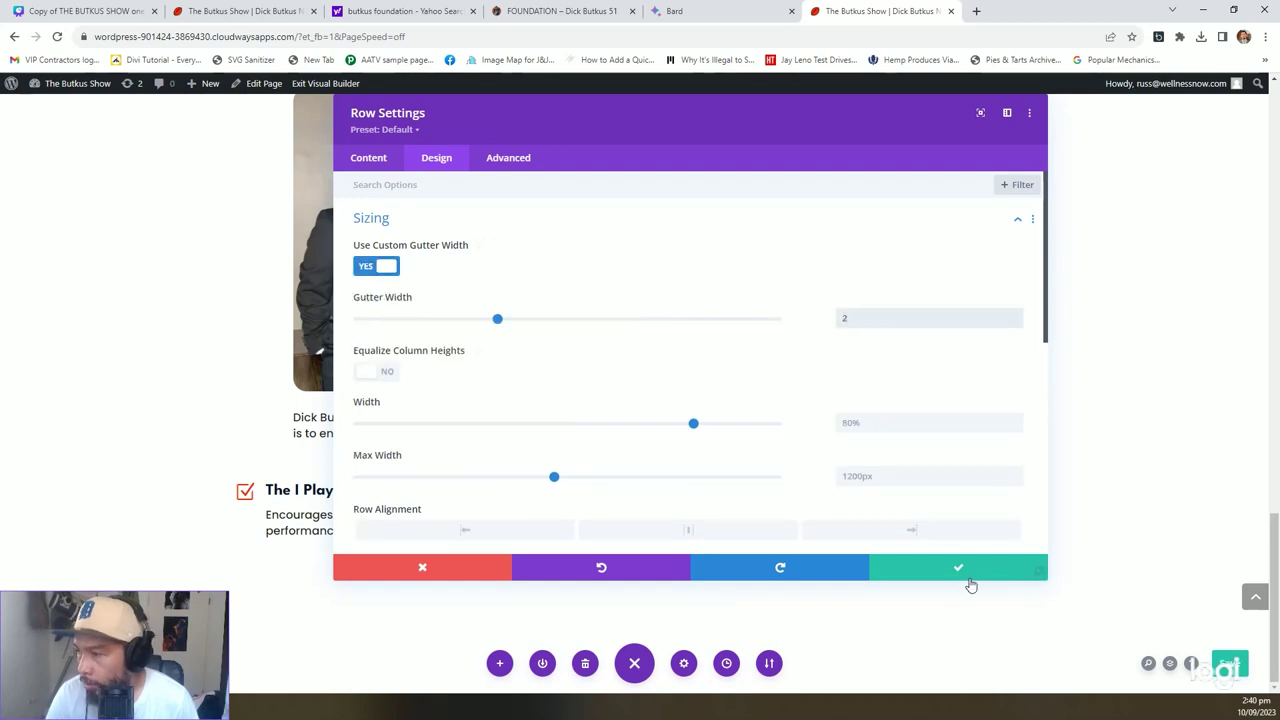
{"action": "left_click", "coordinate": [965, 570]}
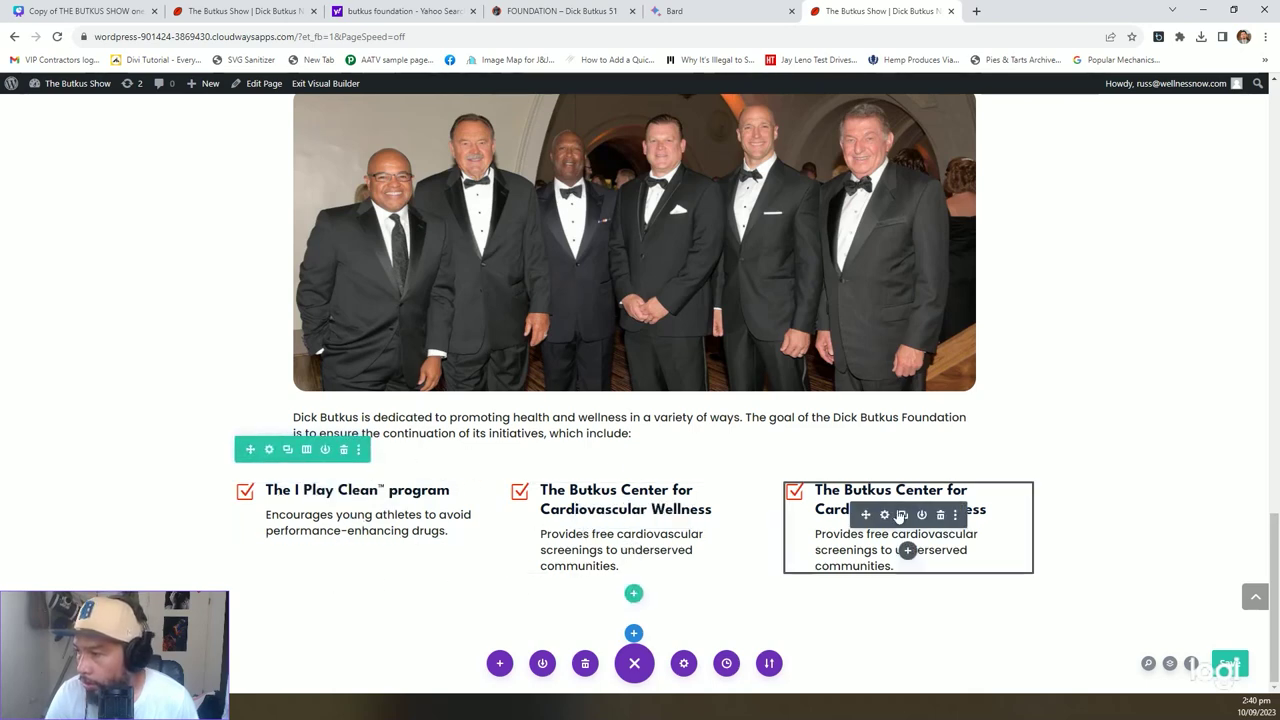
Copy "The Butkus Award®" from Bard's third bullet and use it as the third blurb's title.
{"action": "left_click", "coordinate": [884, 514]}
{"action": "left_click", "coordinate": [671, 11]}
{"action": "scroll", "coordinate": [493, 344], "scroll_direction": "down", "scroll_amount": 1}
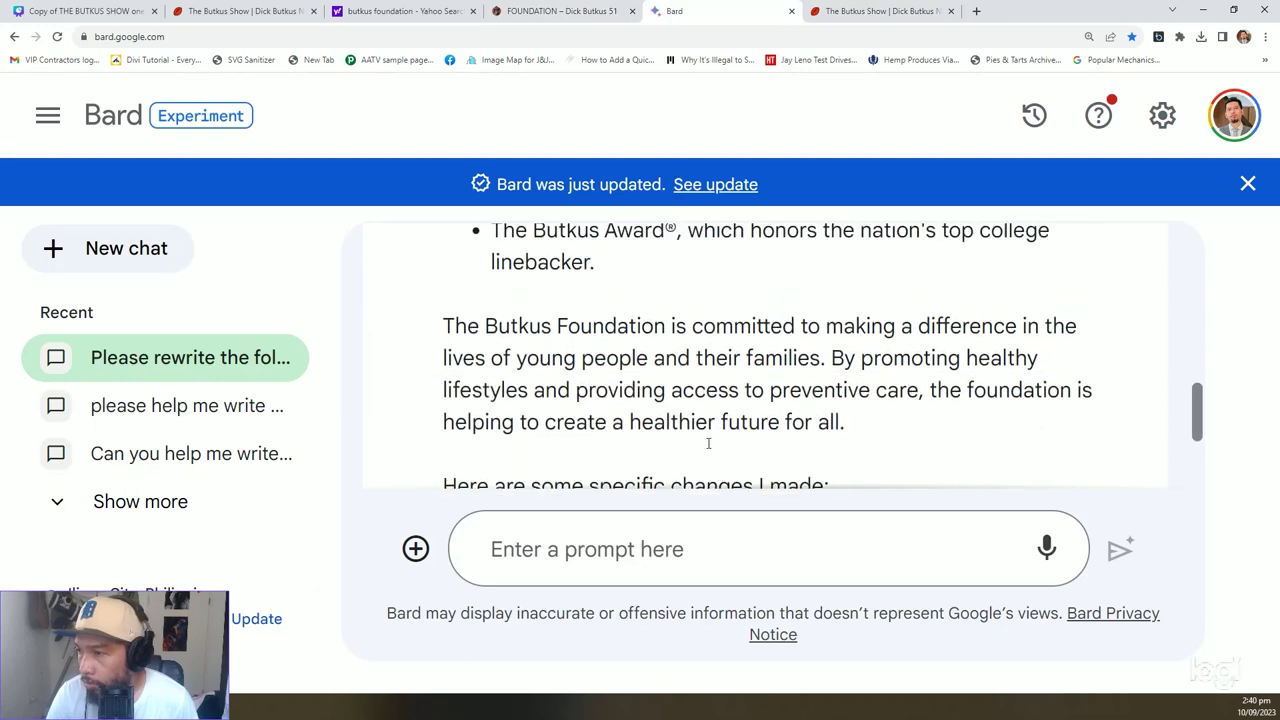
{"action": "scroll", "coordinate": [493, 344], "scroll_direction": "up", "scroll_amount": 1}
{"action": "left_click_drag", "start_coordinate": [493, 344], "coordinate": [676, 344]}
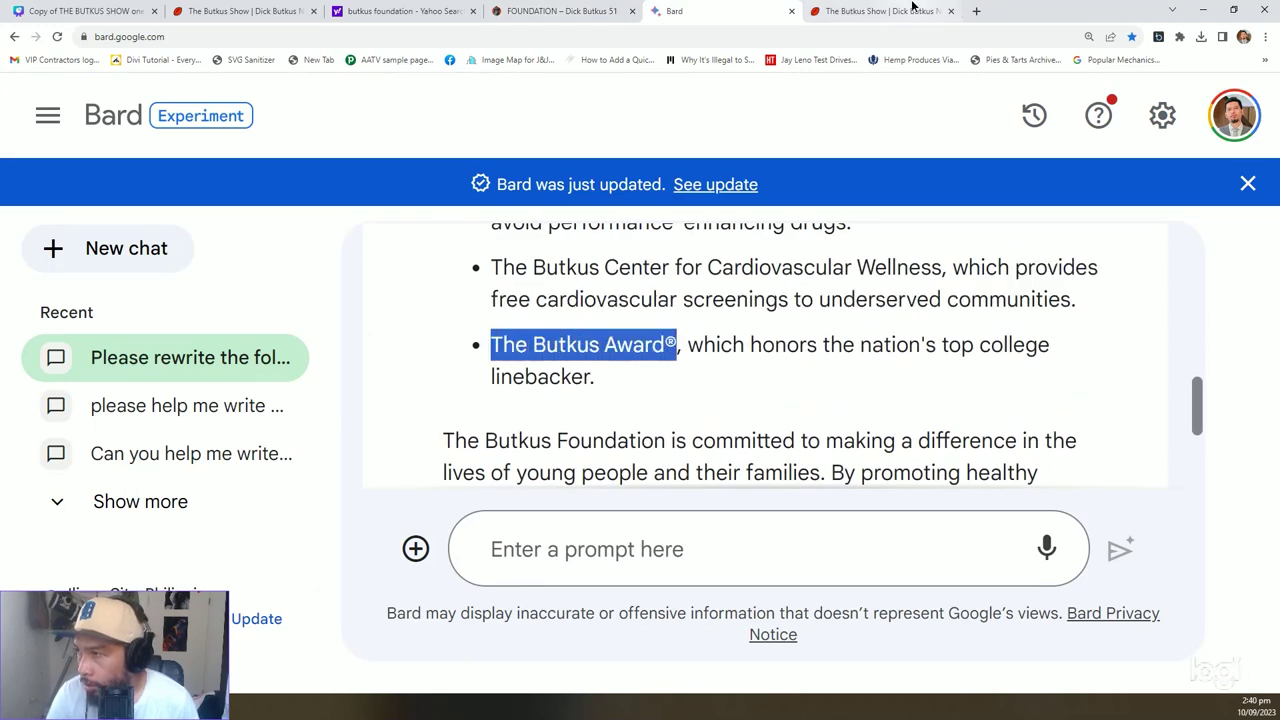
{"action": "left_click", "coordinate": [880, 11]}
{"action": "left_click", "coordinate": [606, 306]}
{"action": "key", "text": "ctrl+a"}
{"action": "key", "text": "ctrl+v"}
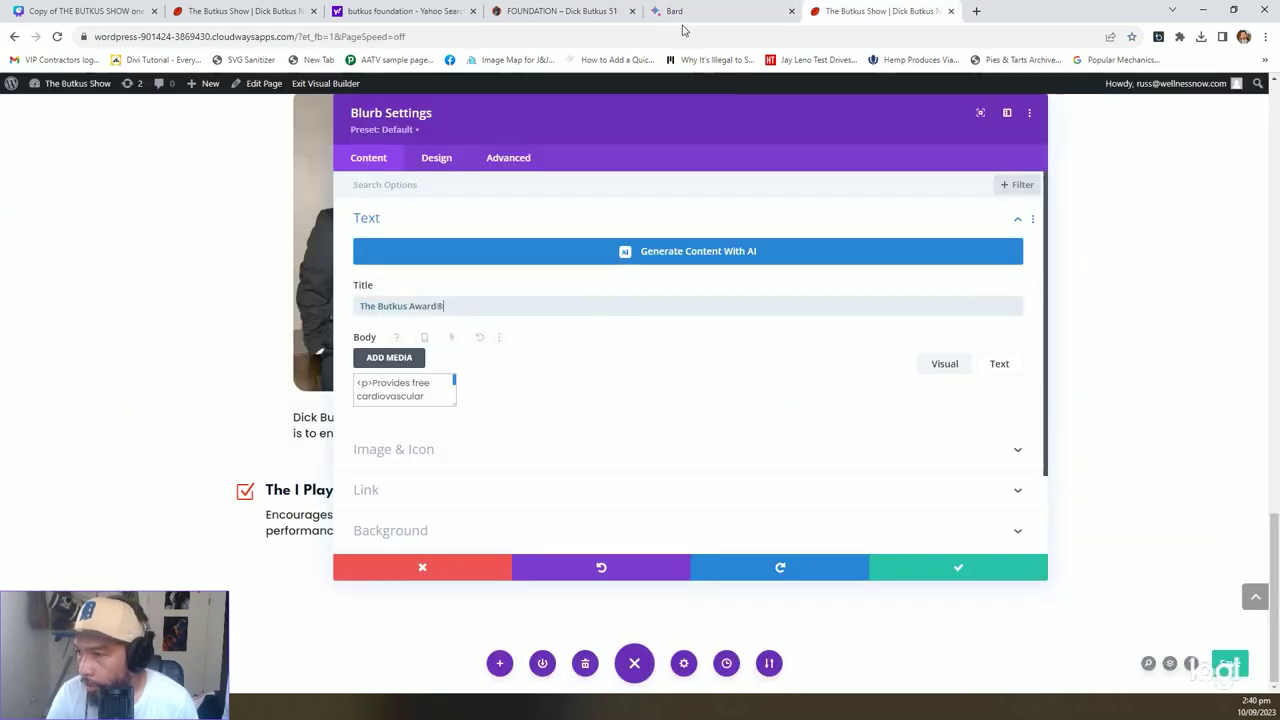
Replace the third blurb's body with Bard's description, capitalised as "Honors the nation's top college linebacker.", and save the blurb.
{"action": "key", "text": "ctrl+shift+Tab"}
{"action": "left_click", "coordinate": [716, 344]}
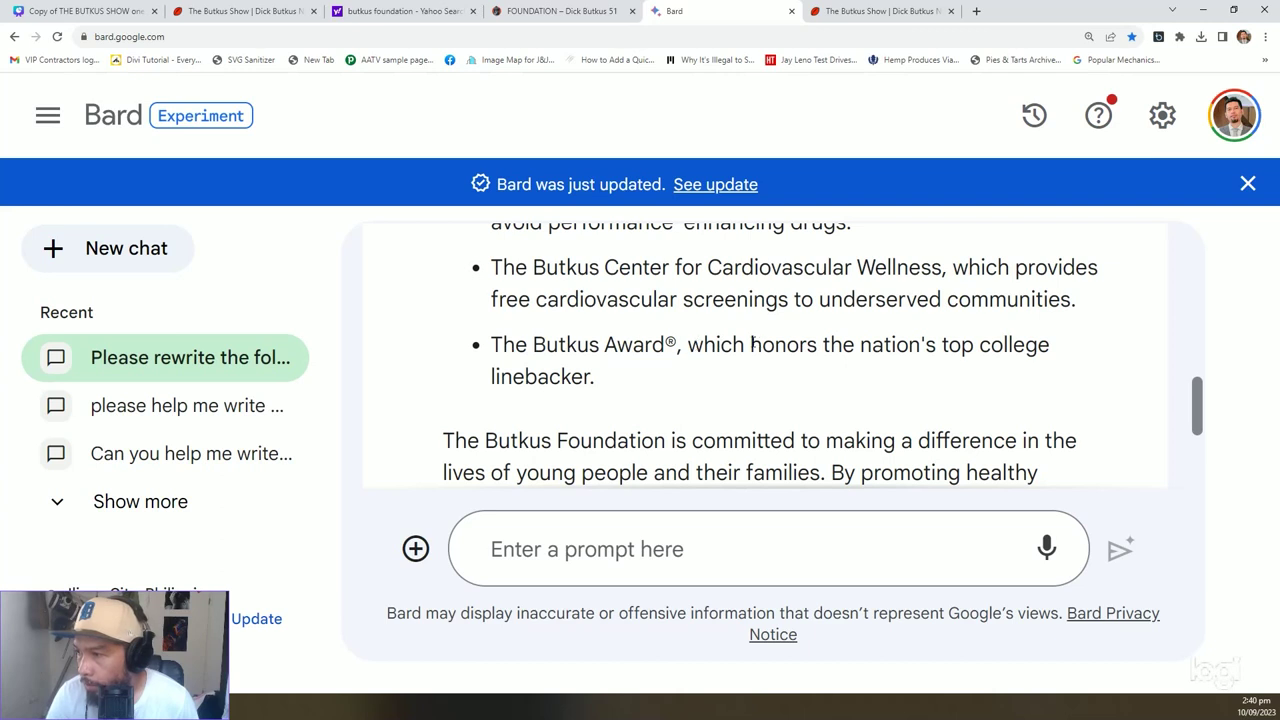
{"action": "left_click_drag", "start_coordinate": [751, 344], "coordinate": [766, 366]}
{"action": "left_click", "coordinate": [900, 12]}
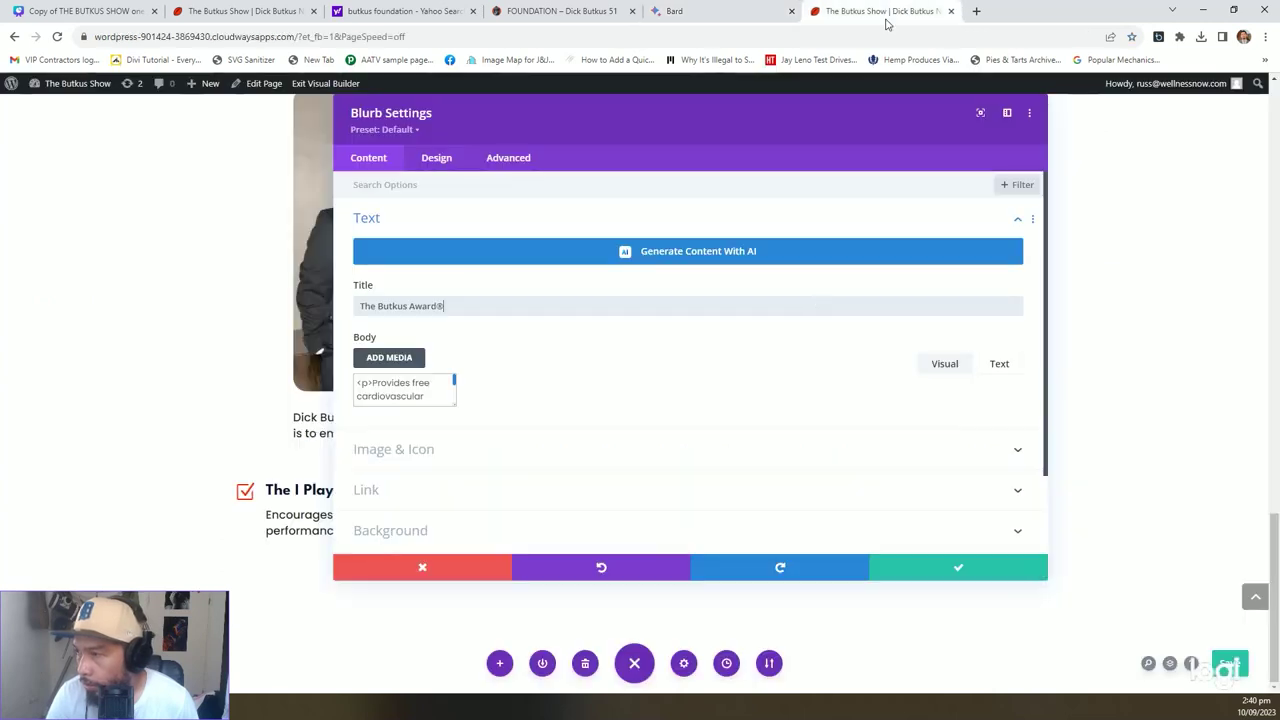
{"action": "left_click", "coordinate": [975, 363]}
{"action": "key", "text": "ctrl+a"}
{"action": "key", "text": "ctrl+v"}
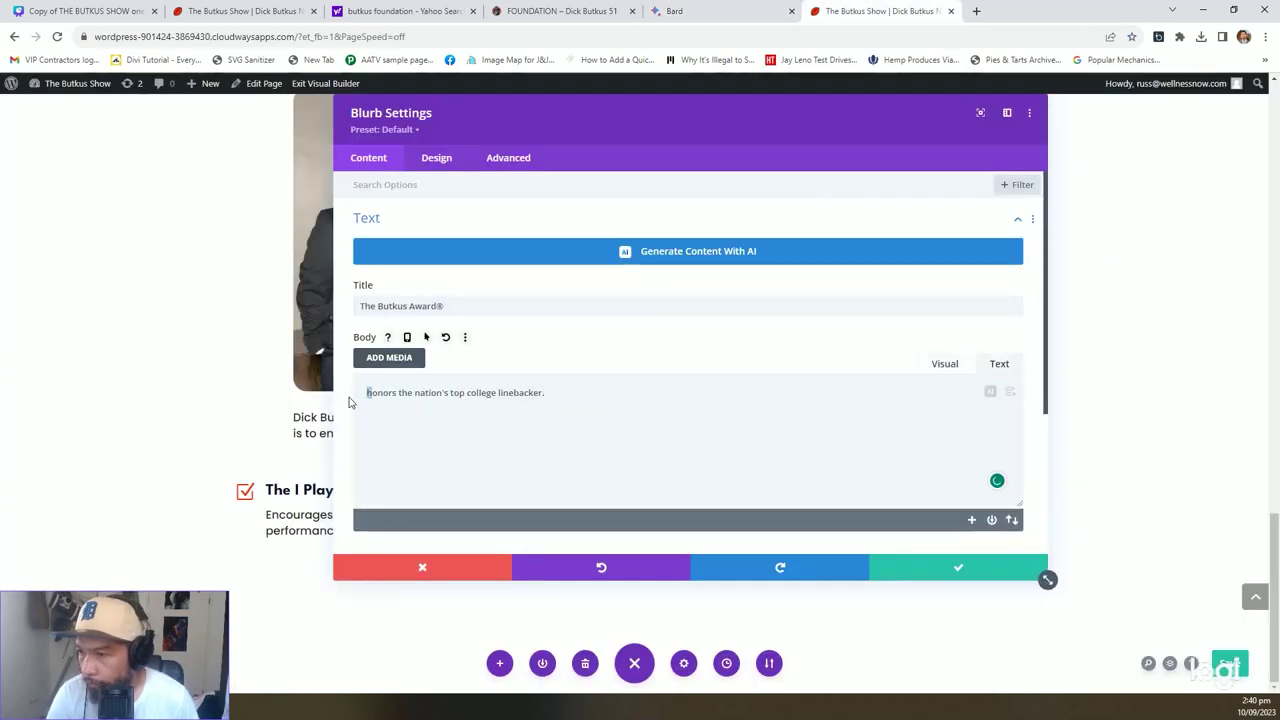
{"action": "type", "text": "H"}
{"action": "left_click", "coordinate": [951, 568]}
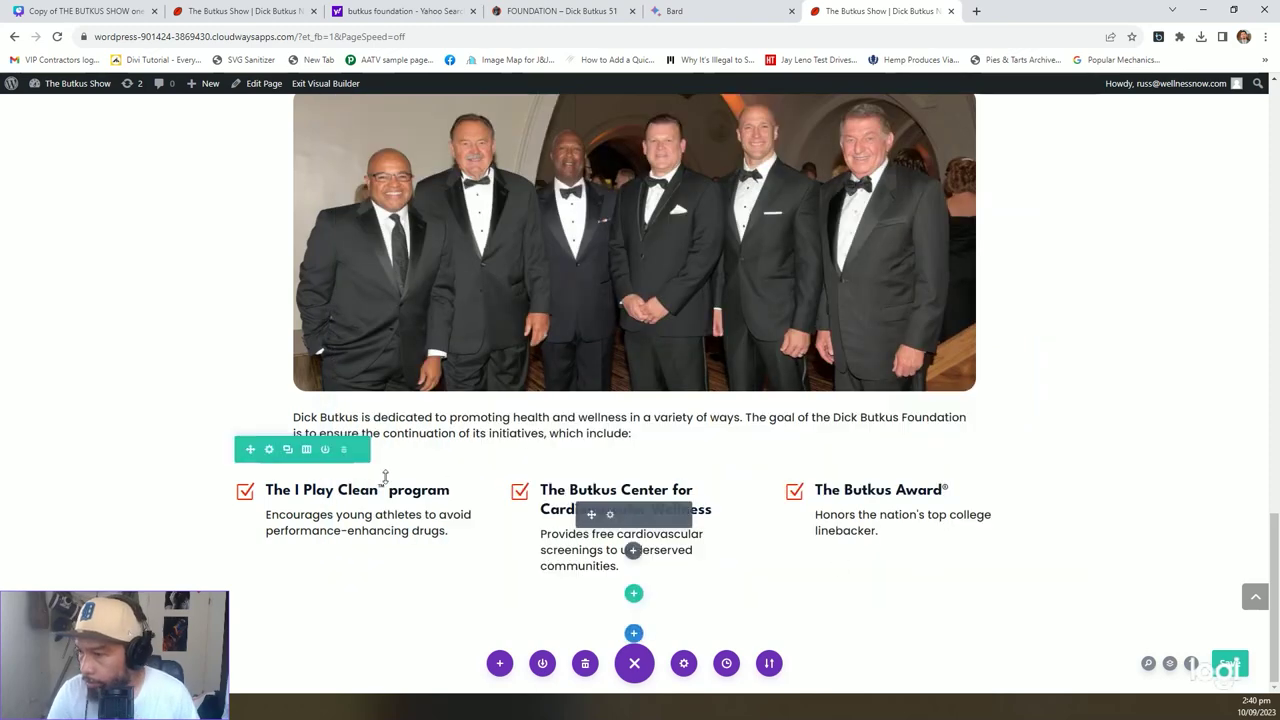
Copy the row styles of the group photo's row and paste them onto the three-column blurb row.
{"action": "scroll", "coordinate": [290, 430], "scroll_direction": "up", "scroll_amount": 1}
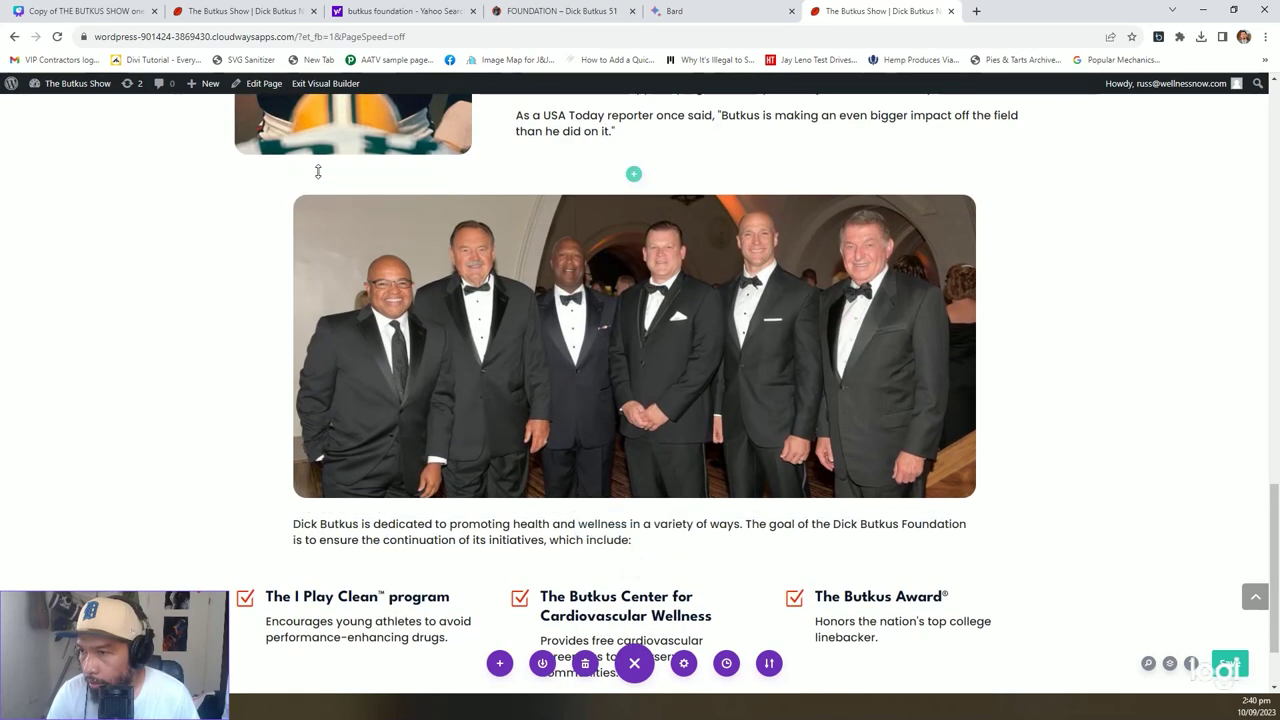
{"action": "right_click", "coordinate": [320, 206]}
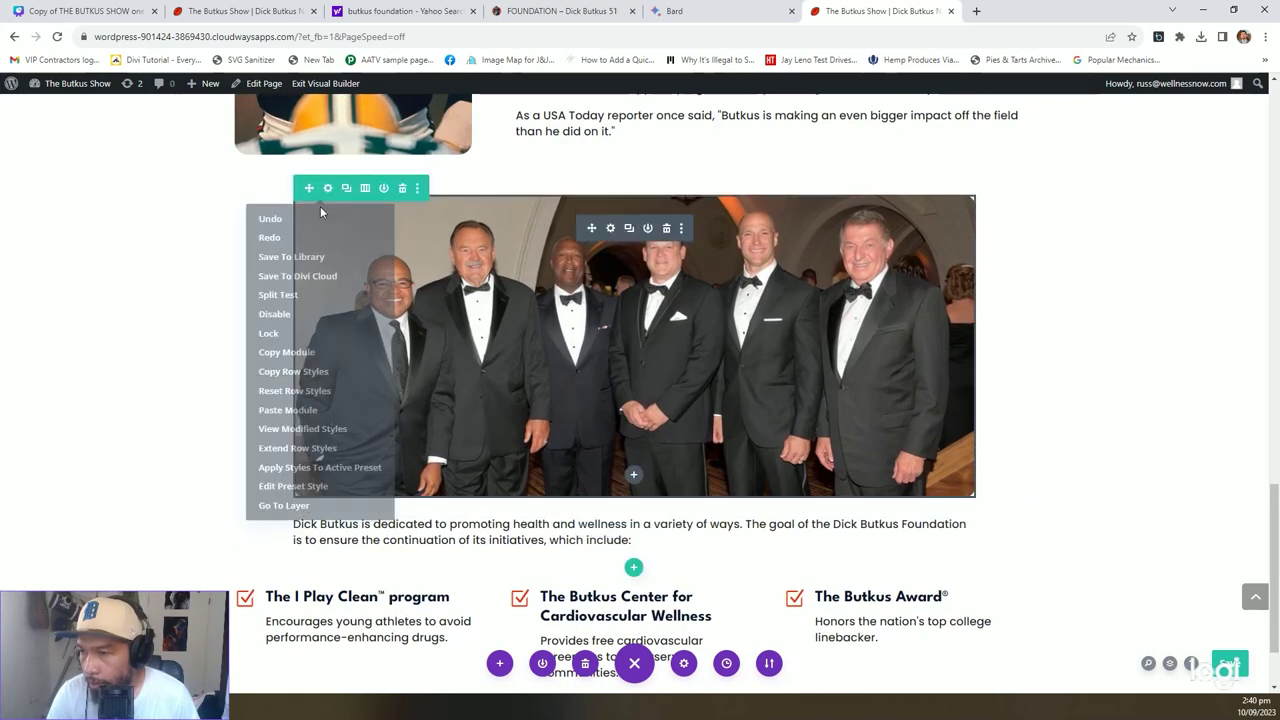
{"action": "left_click", "coordinate": [305, 371]}
{"action": "right_click", "coordinate": [290, 560]}
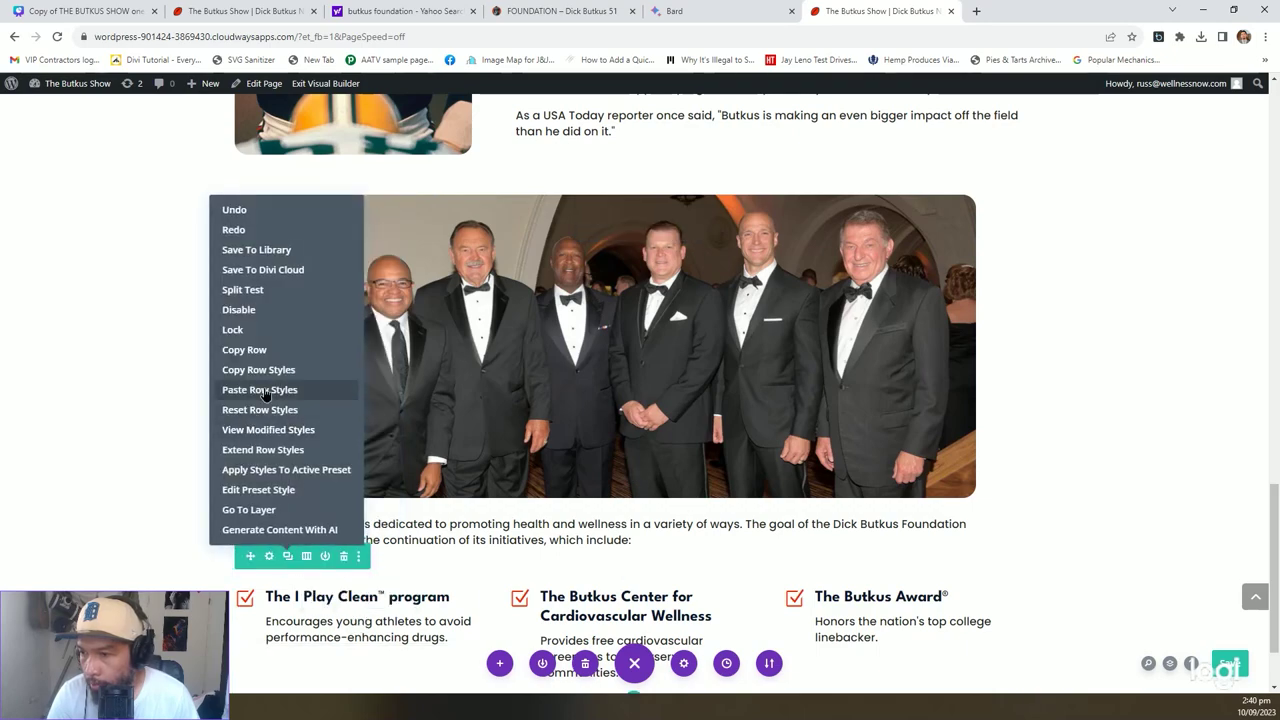
{"action": "left_click", "coordinate": [330, 389]}
{"action": "scroll", "coordinate": [988, 598], "scroll_direction": "down", "scroll_amount": 1}
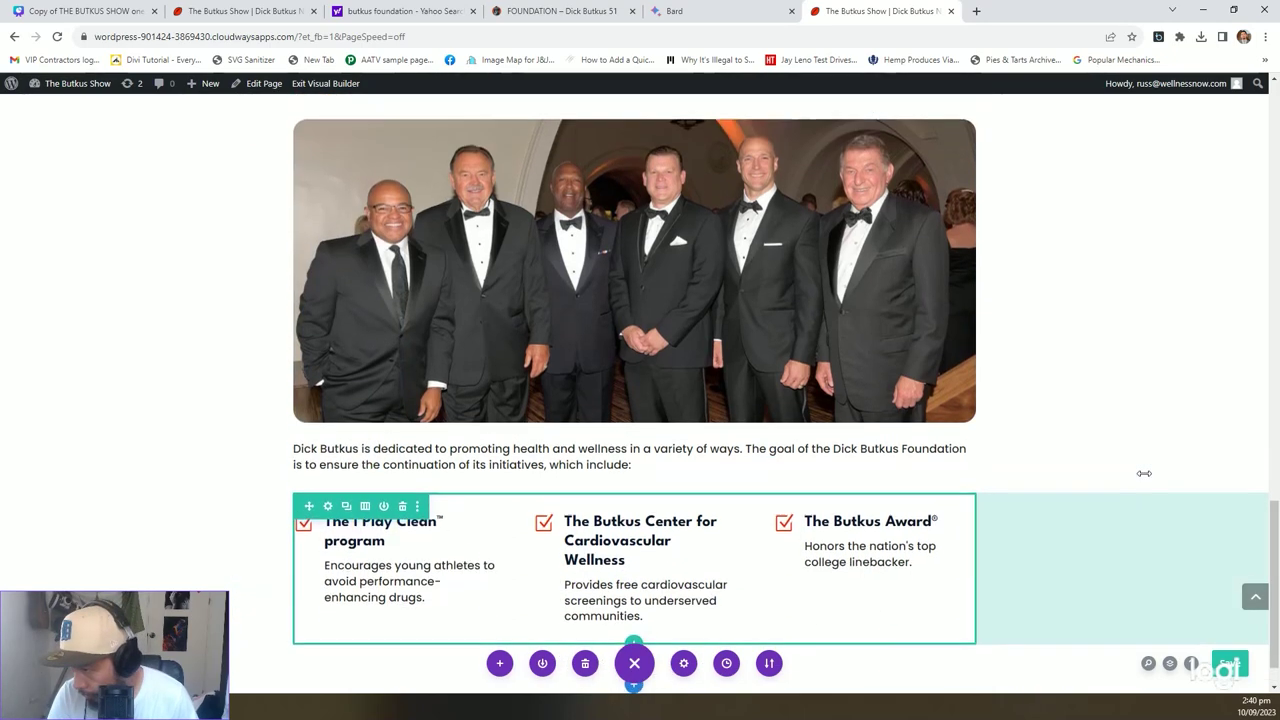
Review the finished blurb row's surroundings, and switch to the Canva design at page 4, the Legacy Butkus Award slide.
{"action": "scroll", "coordinate": [1138, 480], "scroll_direction": "up", "scroll_amount": 3}
{"action": "scroll", "coordinate": [1139, 457], "scroll_direction": "up", "scroll_amount": 5}
{"action": "scroll", "coordinate": [1139, 457], "scroll_direction": "down", "scroll_amount": 8}
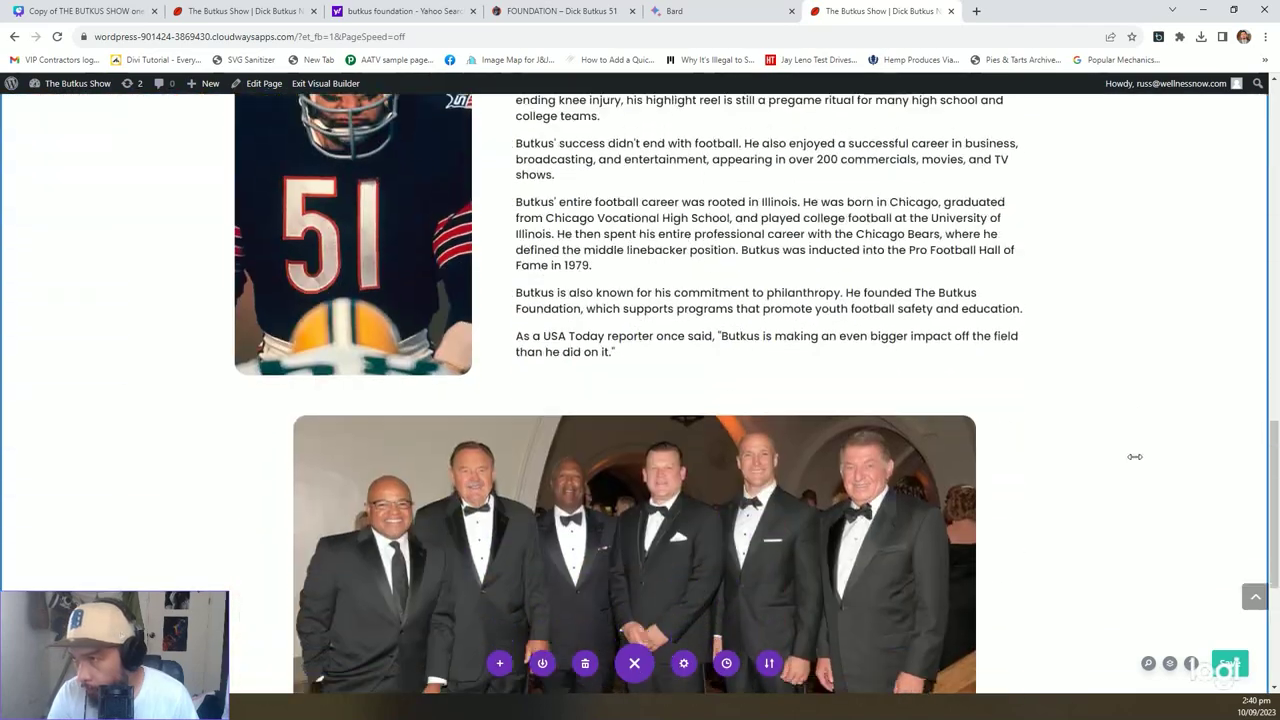
{"action": "left_click", "coordinate": [193, 10]}
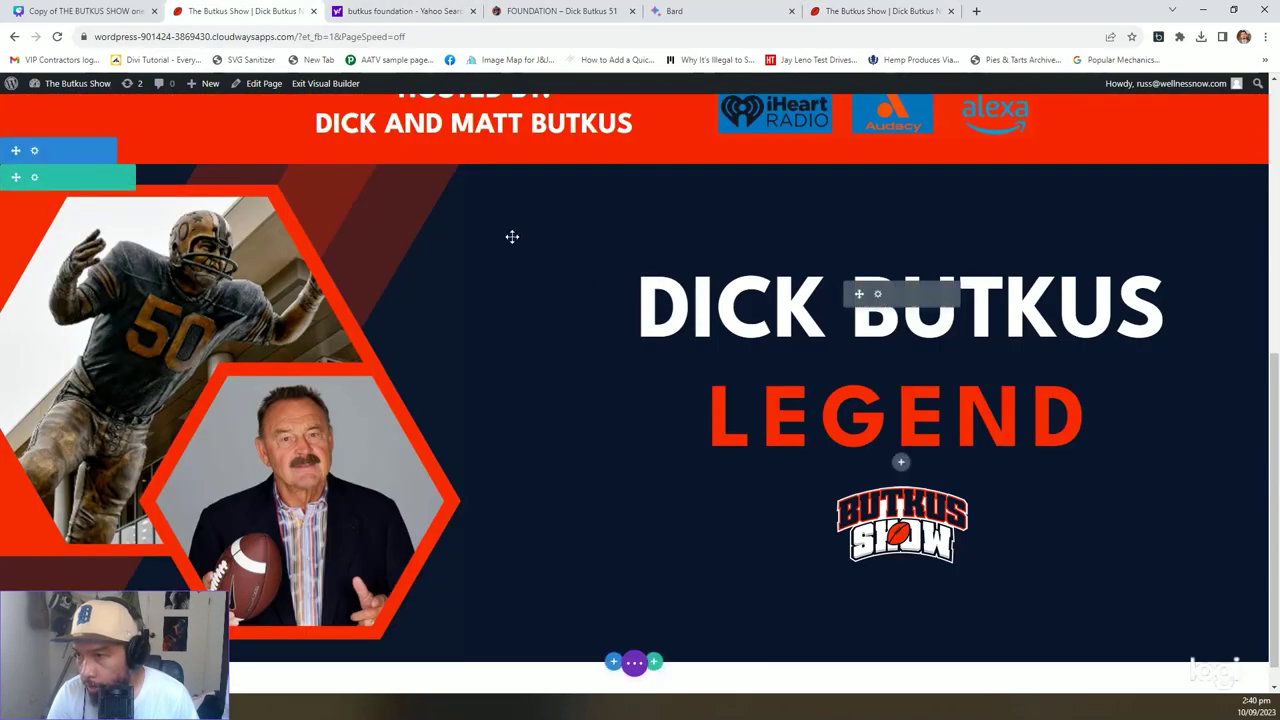
{"action": "scroll", "coordinate": [511, 237], "scroll_direction": "down", "scroll_amount": 1}
{"action": "key", "text": "ctrl+1"}
{"action": "scroll", "coordinate": [738, 416], "scroll_direction": "down", "scroll_amount": 2}
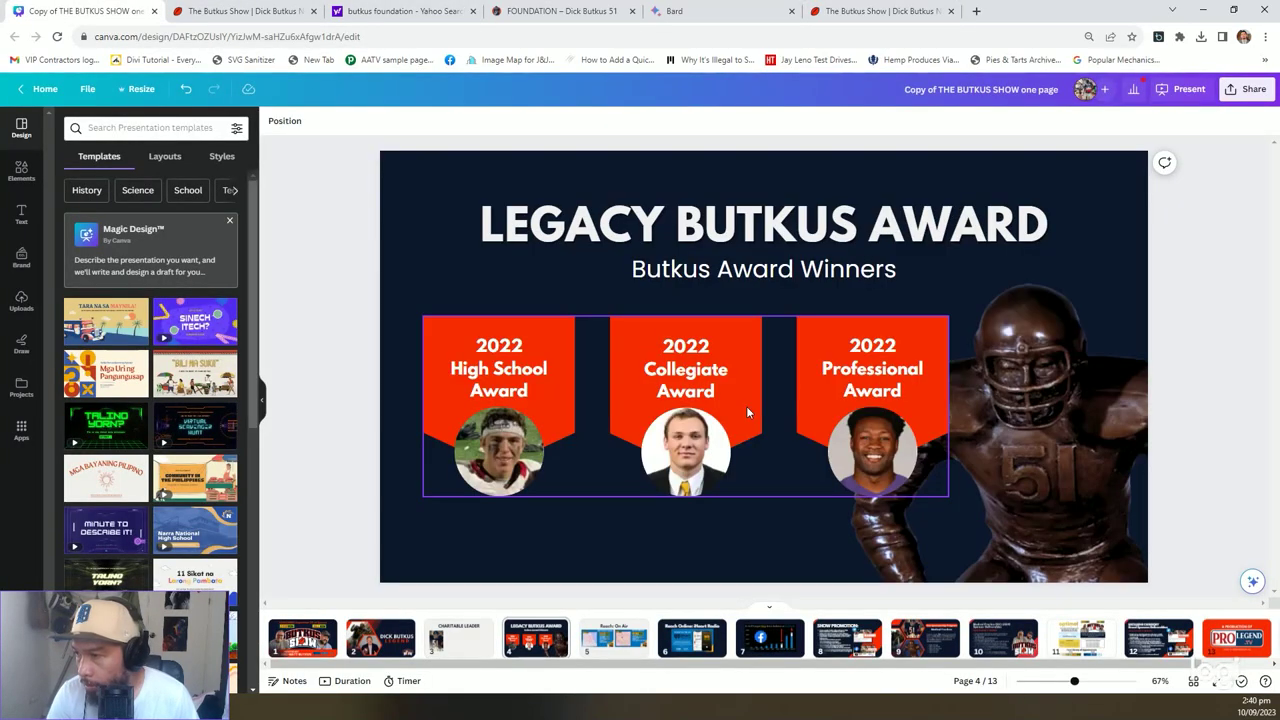
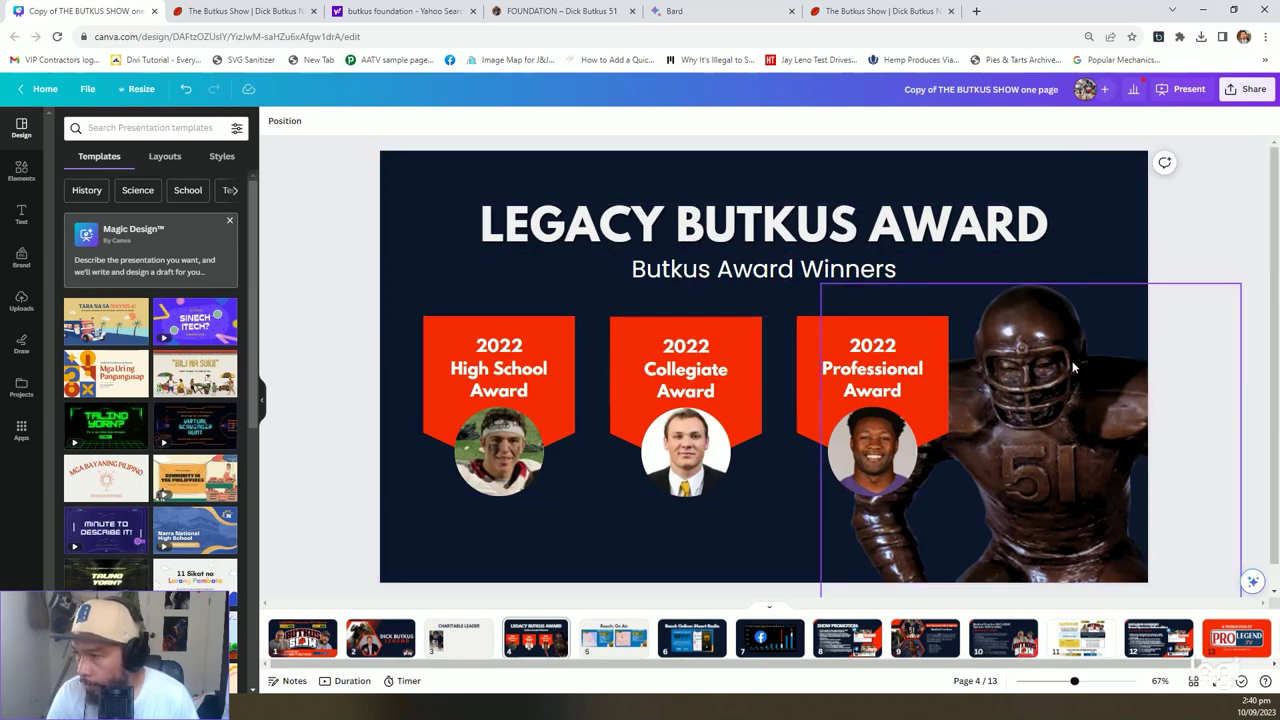
Delete the three 2022 award banners with their labels and winner photos from page 4.
{"action": "left_click", "coordinate": [527, 337]}
{"action": "key", "text": "Delete"}
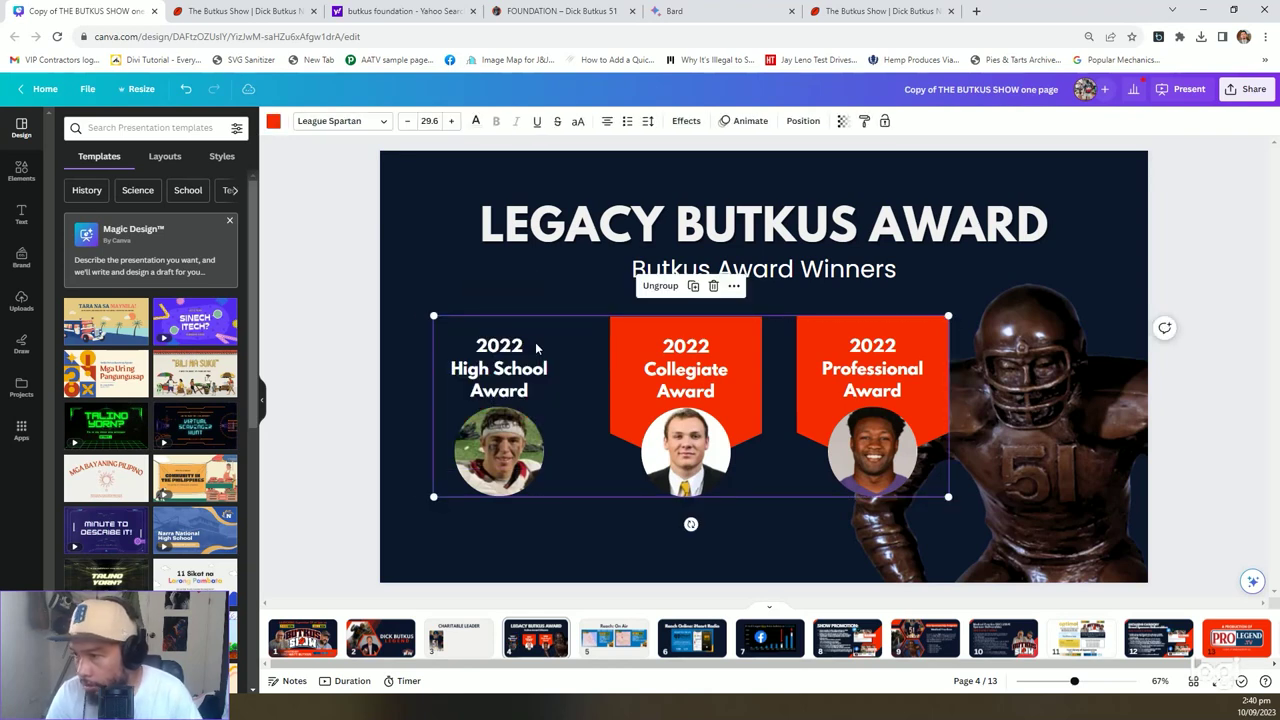
{"action": "key", "text": "ctrl+z"}
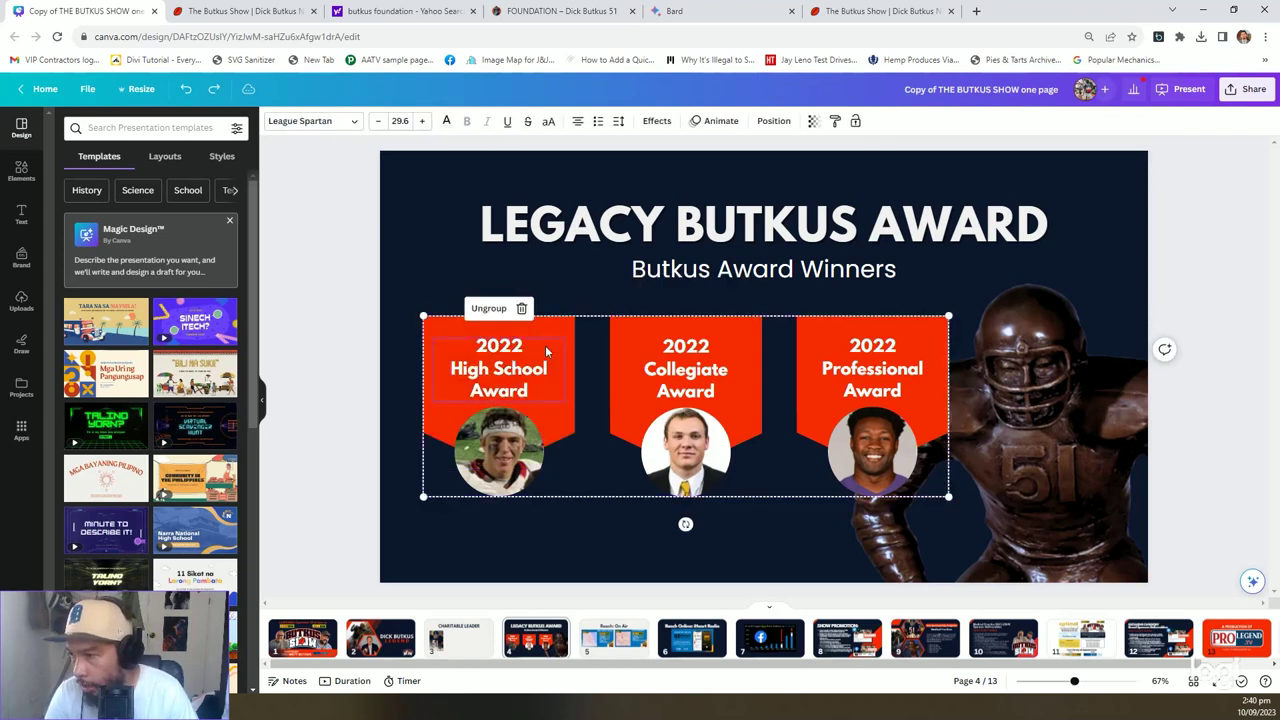
{"action": "key", "text": "Delete"}
{"action": "key", "text": "Delete"}
{"action": "key", "text": "Delete"}
{"action": "key", "text": "Delete"}
{"action": "key", "text": "Delete"}
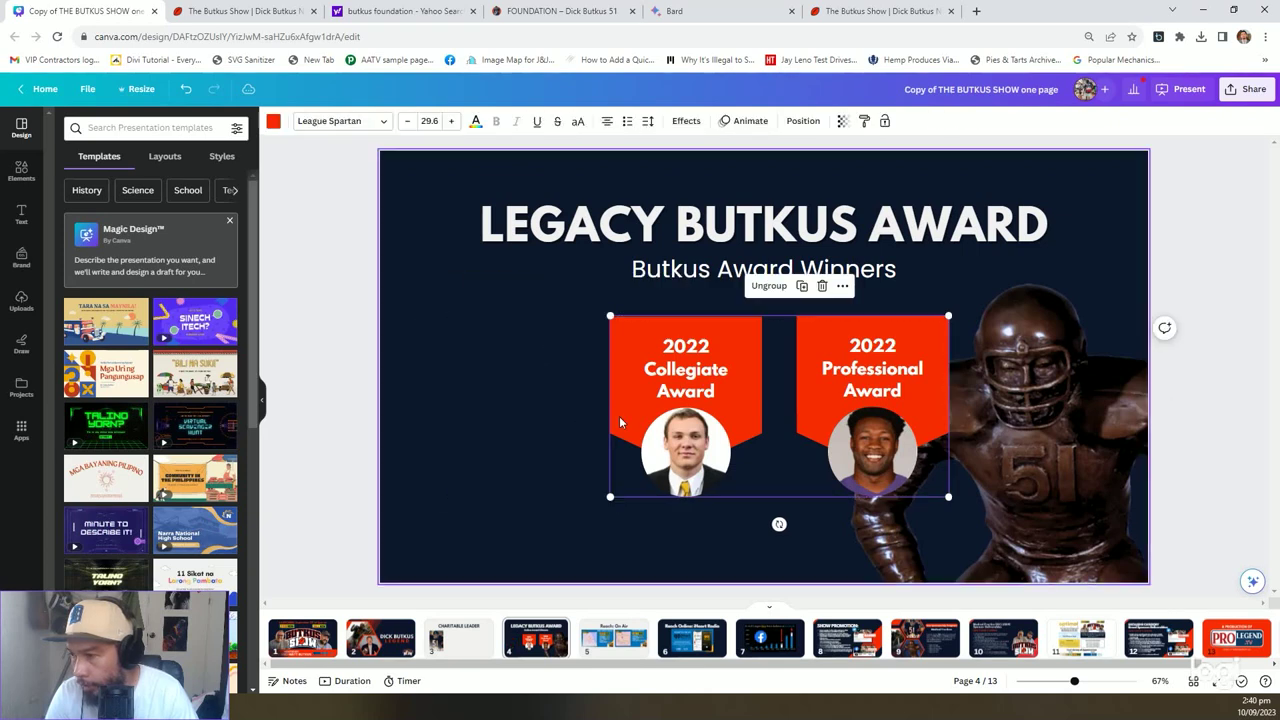
Delete the "LEGACY BUTKUS AWARD" title and the "Butkus Award Winners" subtitle, leaving only the statue on the navy background.
{"action": "left_click", "coordinate": [960, 330]}
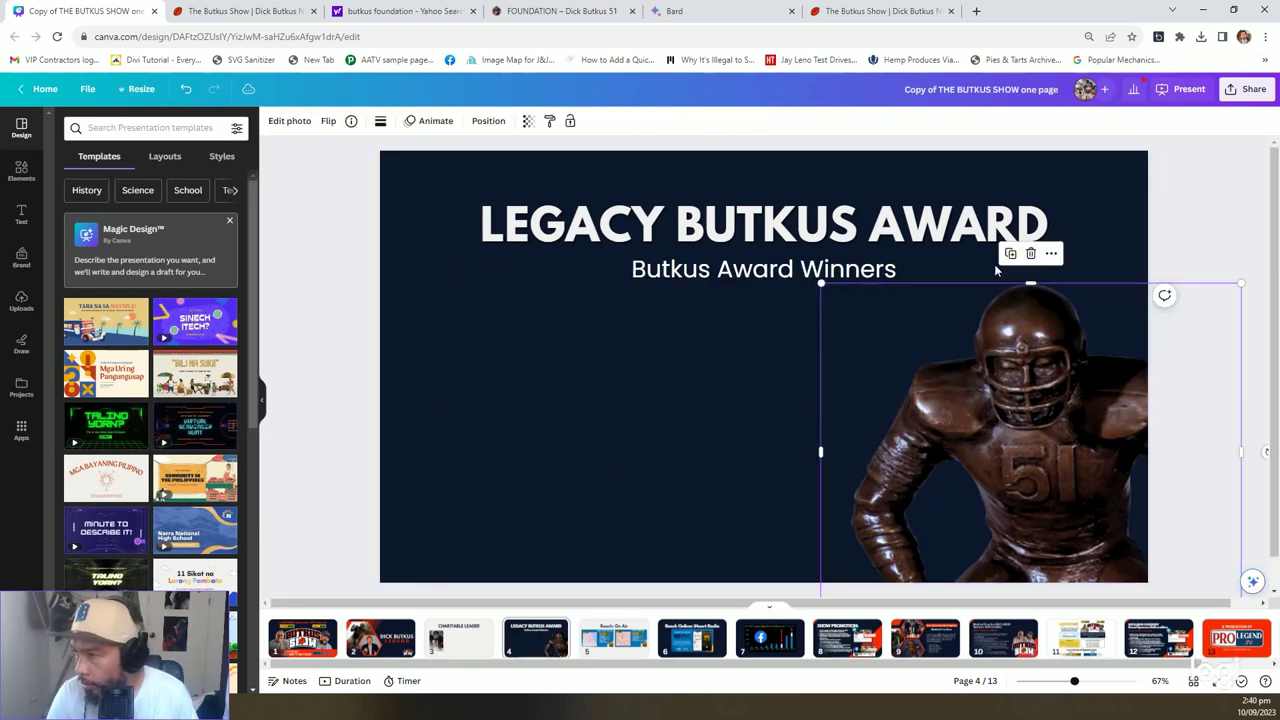
{"action": "left_click", "coordinate": [880, 235]}
{"action": "key", "text": "Delete"}
{"action": "left_click", "coordinate": [775, 279]}
{"action": "key", "text": "Delete"}
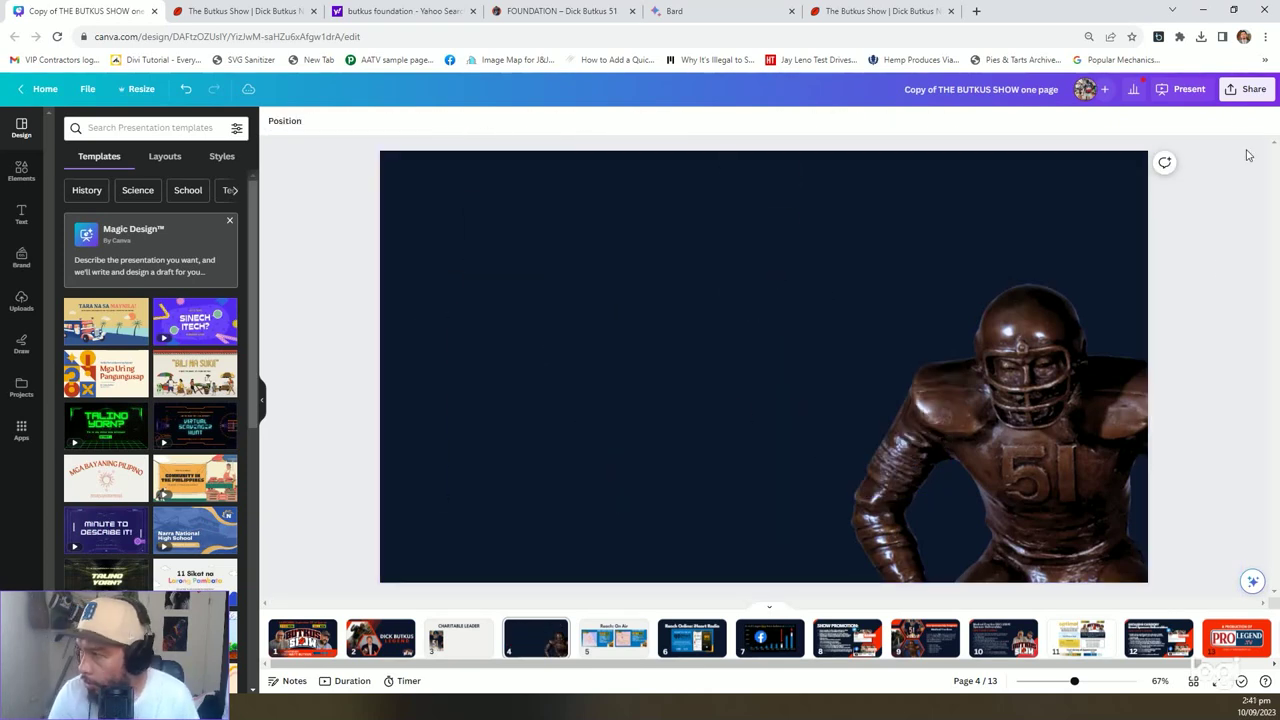
Download only page 4 of the design as a JPG, deselecting page 3.
{"action": "left_click", "coordinate": [1245, 89]}
{"action": "left_click", "coordinate": [1108, 400]}
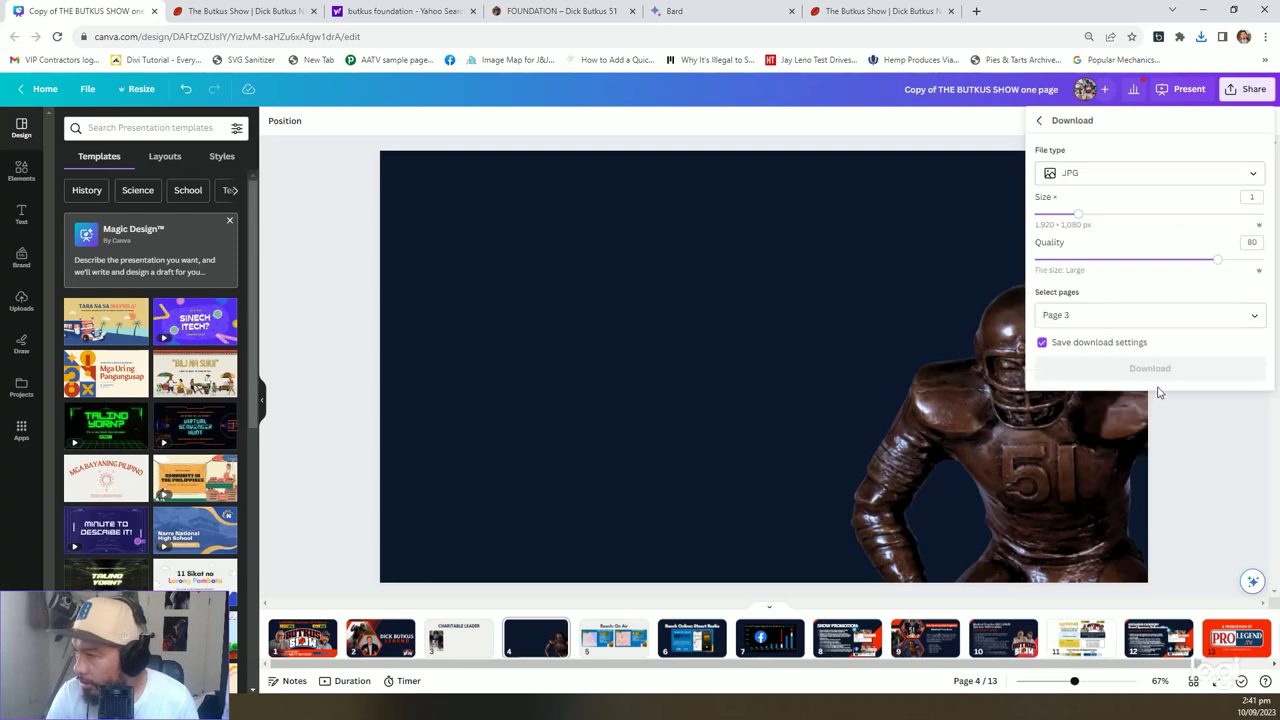
{"action": "left_click", "coordinate": [1207, 318]}
{"action": "scroll", "coordinate": [1203, 420], "scroll_direction": "down", "scroll_amount": 2}
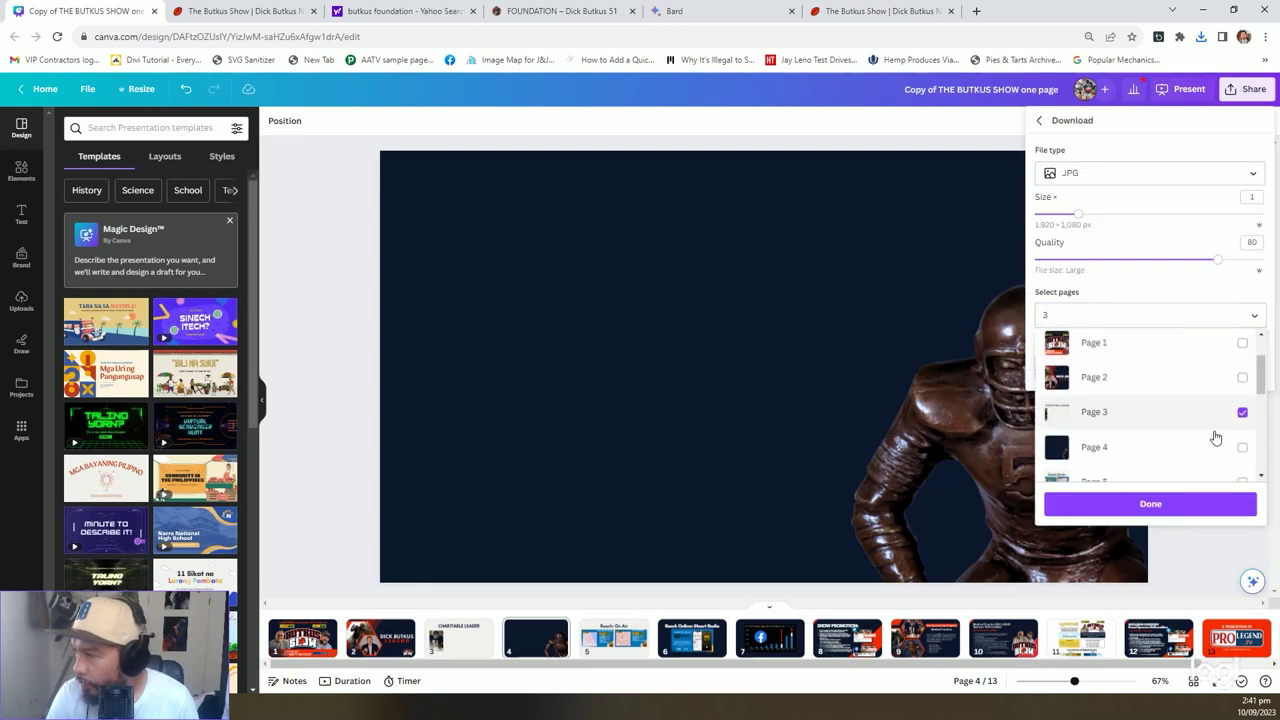
{"action": "left_click", "coordinate": [1243, 379]}
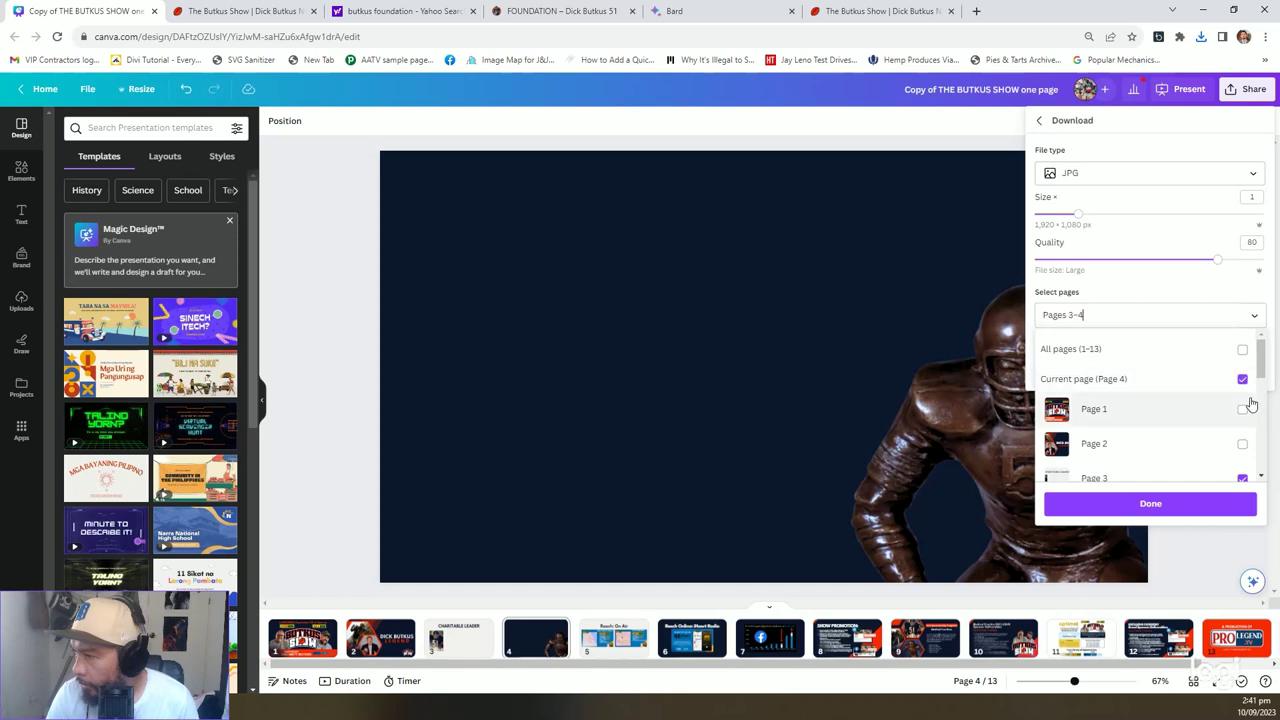
{"action": "scroll", "coordinate": [1248, 395], "scroll_direction": "down", "scroll_amount": 1}
{"action": "left_click", "coordinate": [1242, 412]}
{"action": "left_click", "coordinate": [1232, 508]}
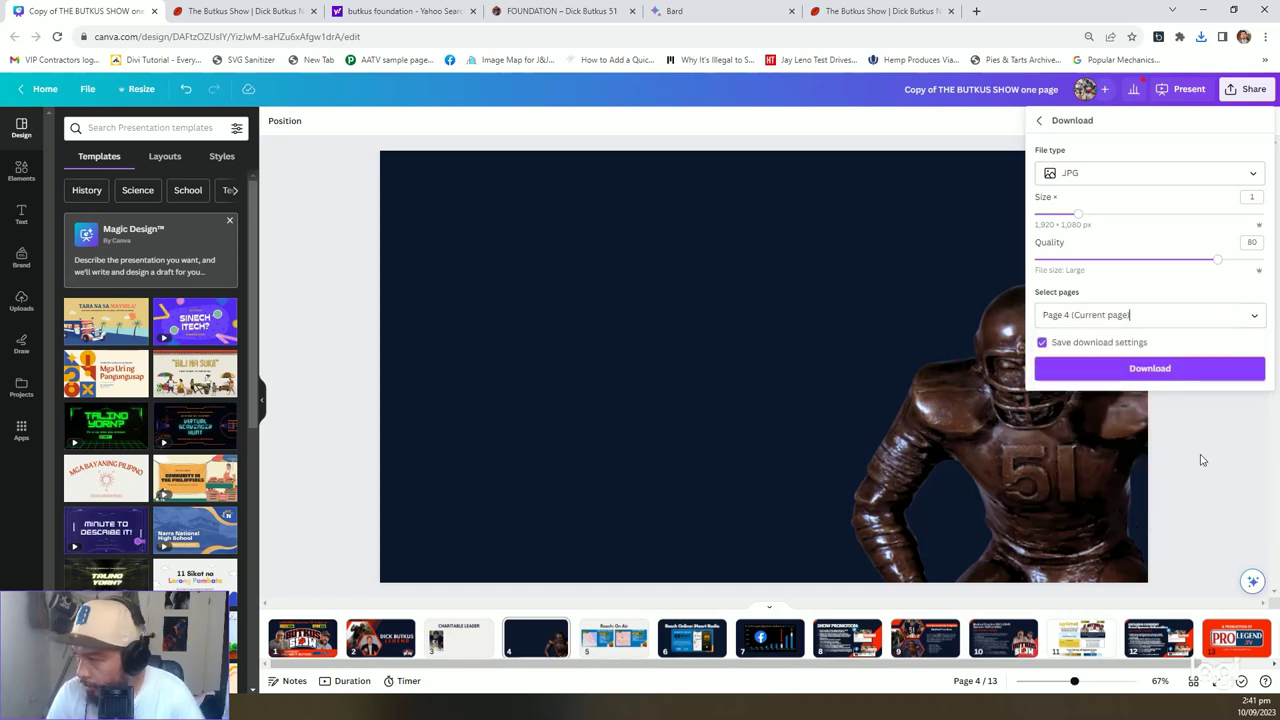
{"action": "left_click", "coordinate": [1185, 372]}
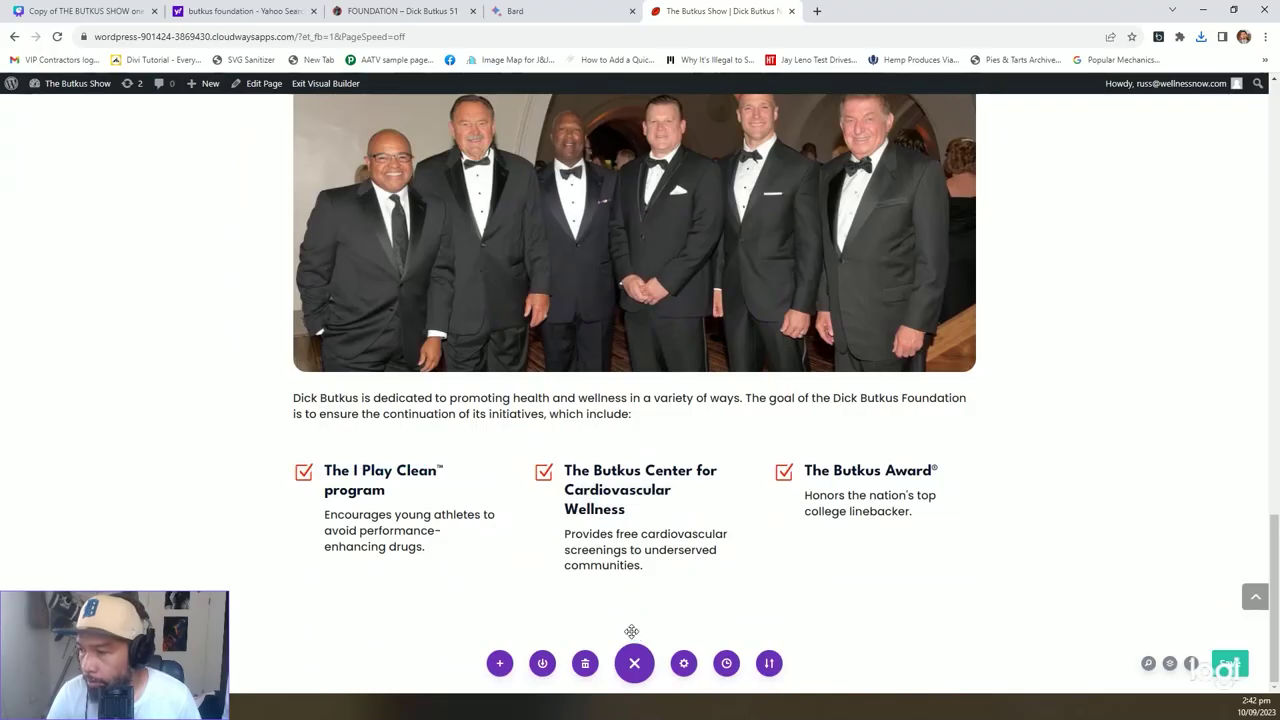
Insert a new regular section with a single-column row below the Charitable Leader section of the Divi page.
{"action": "left_click", "coordinate": [626, 624]}
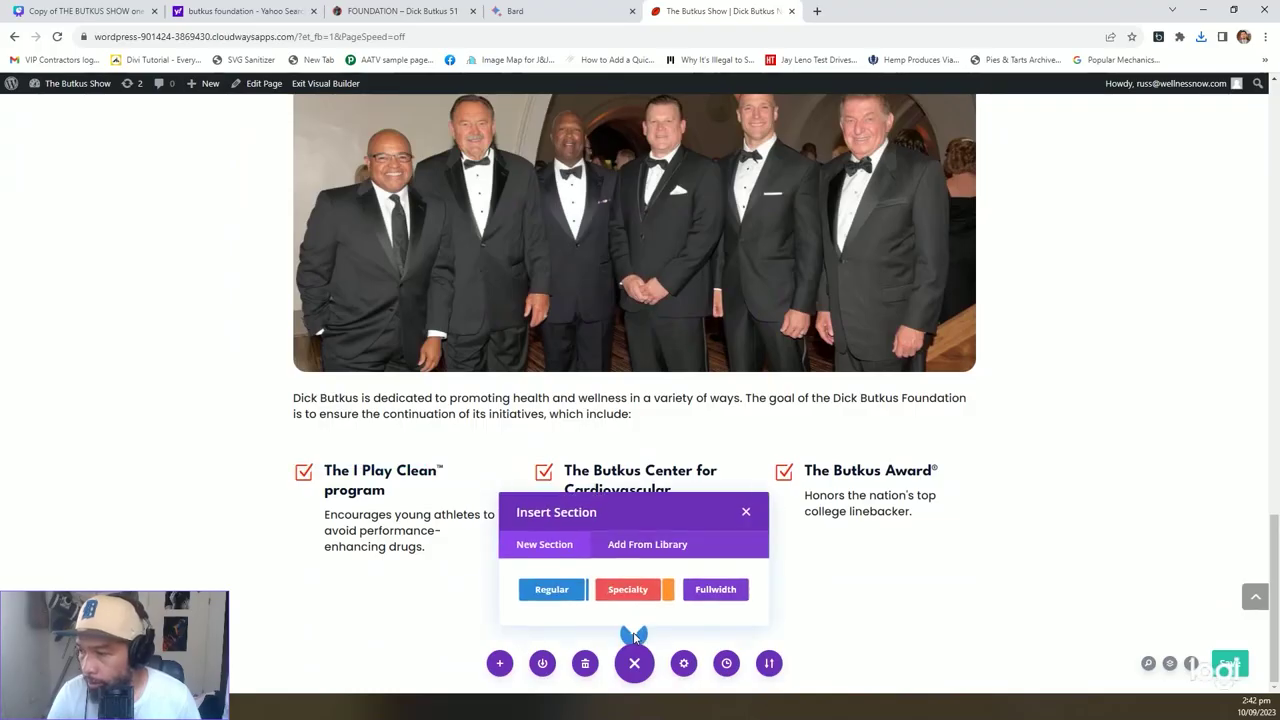
{"action": "left_click", "coordinate": [616, 622]}
{"action": "left_click", "coordinate": [616, 622]}
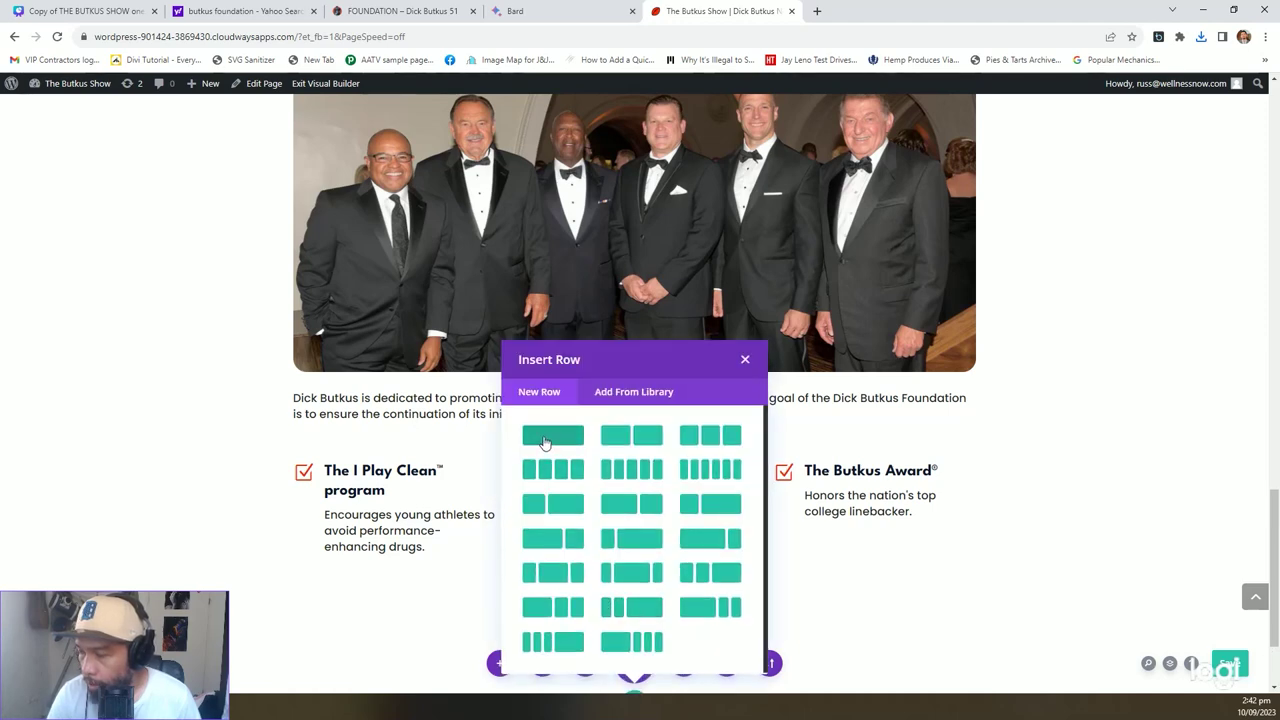
{"action": "left_click", "coordinate": [545, 443]}
{"action": "left_click", "coordinate": [77, 491]}
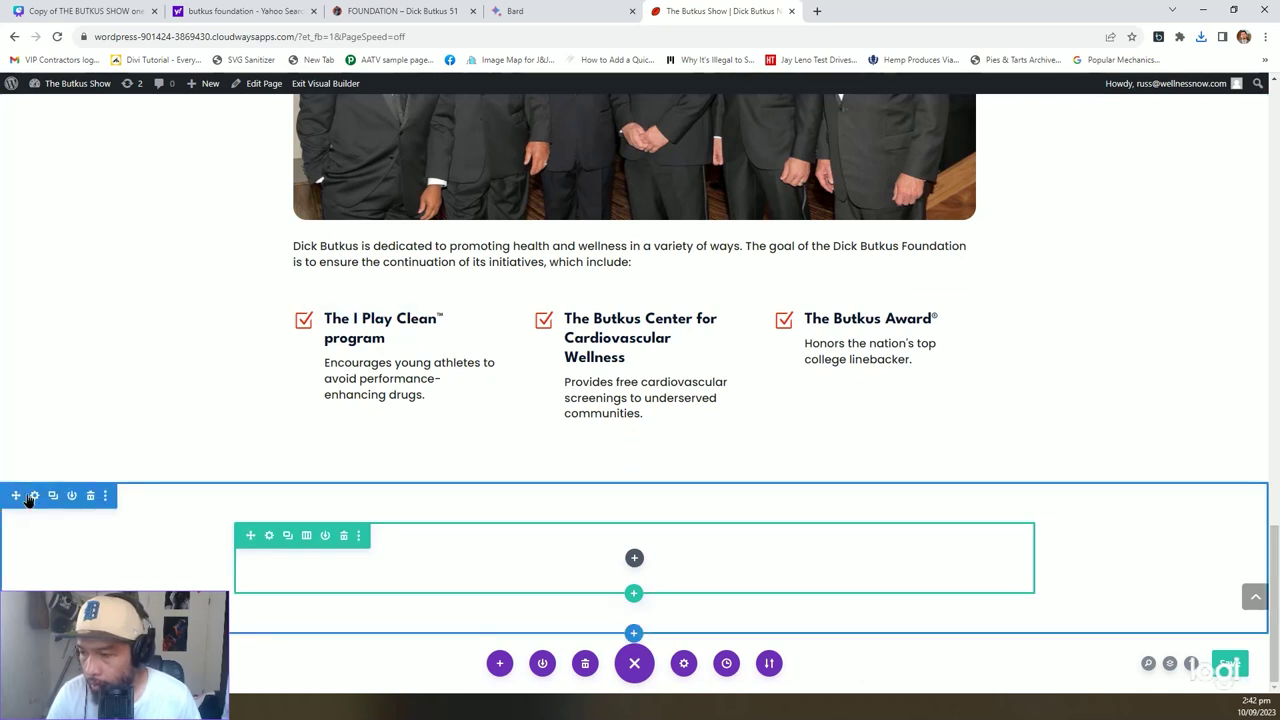
Set the new section's background to the saved dark navy colour and save the section settings.
{"action": "left_click", "coordinate": [33, 496]}
{"action": "left_click", "coordinate": [532, 262]}
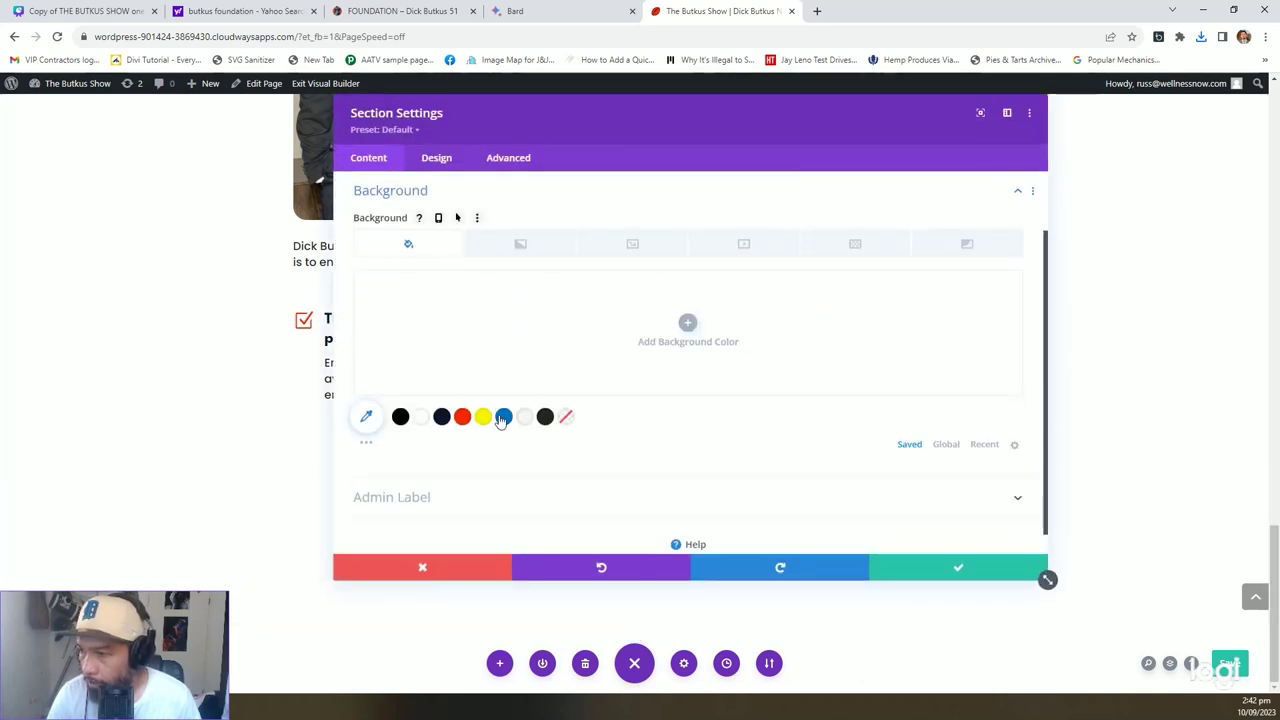
{"action": "left_click", "coordinate": [687, 324]}
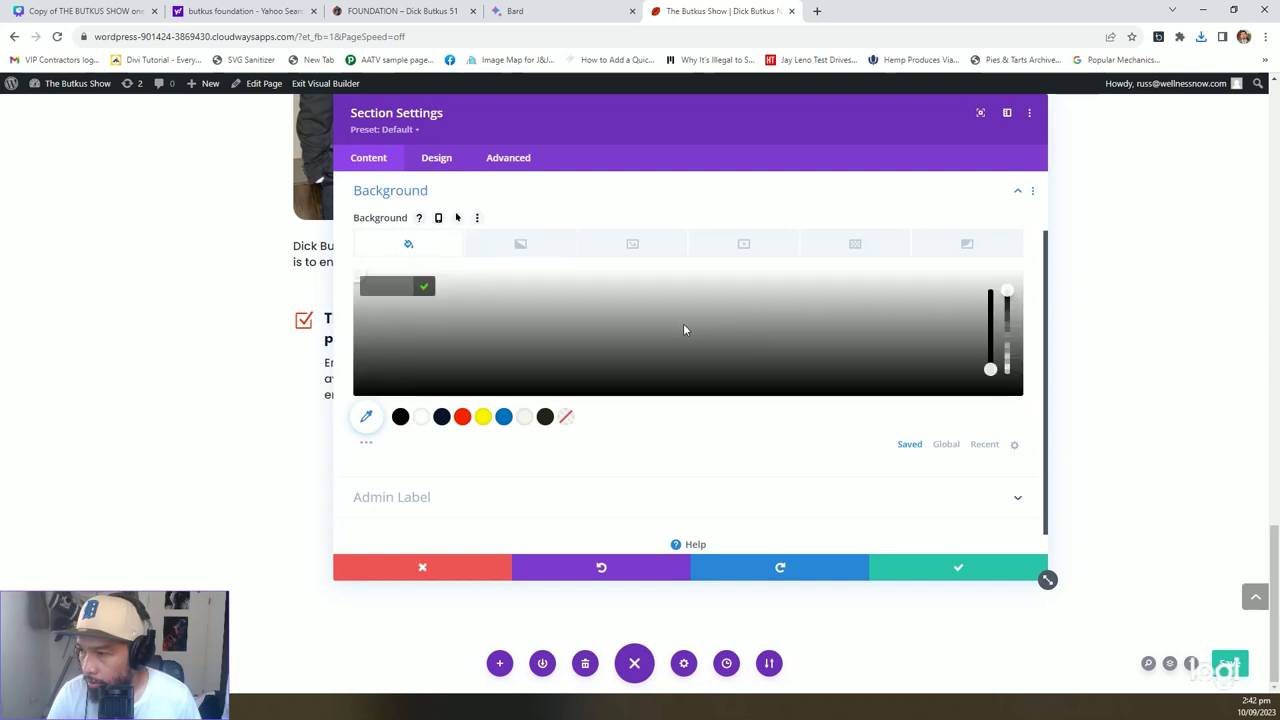
{"action": "left_click", "coordinate": [440, 418]}
{"action": "left_click", "coordinate": [936, 575]}
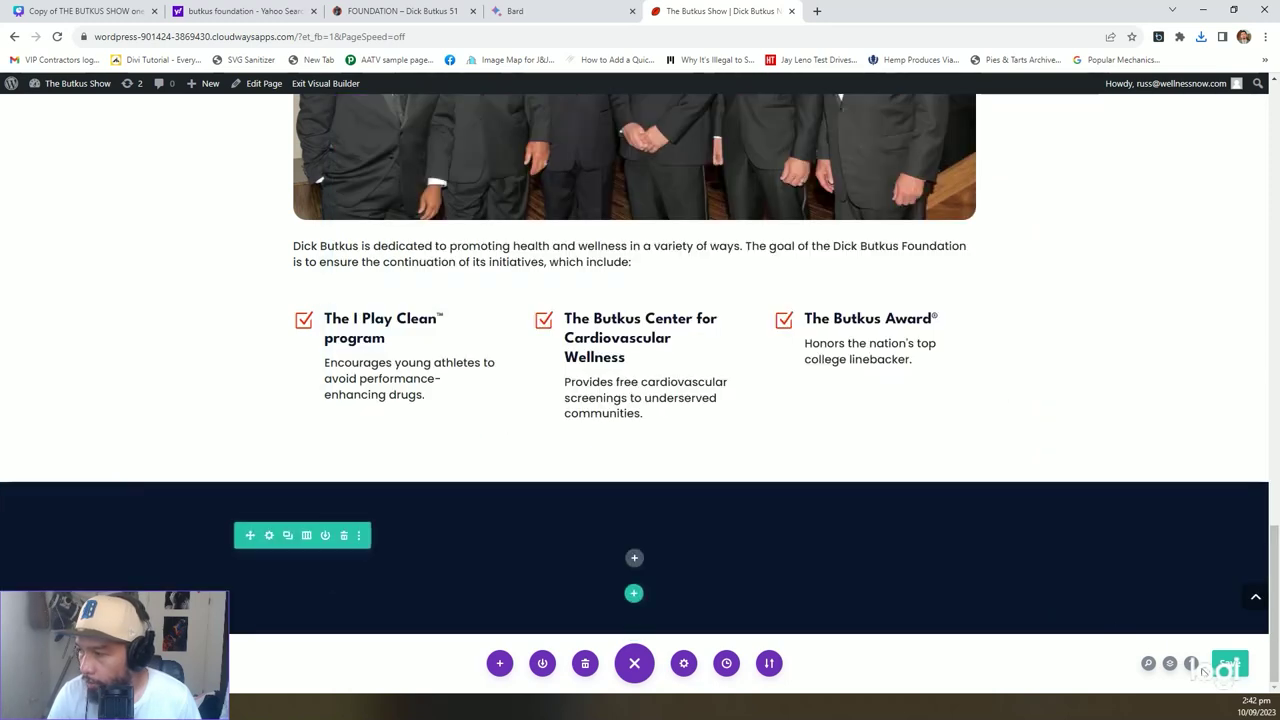
{"action": "scroll", "coordinate": [895, 340], "scroll_direction": "up", "scroll_amount": 10}
{"action": "scroll", "coordinate": [895, 340], "scroll_direction": "up", "scroll_amount": 8}
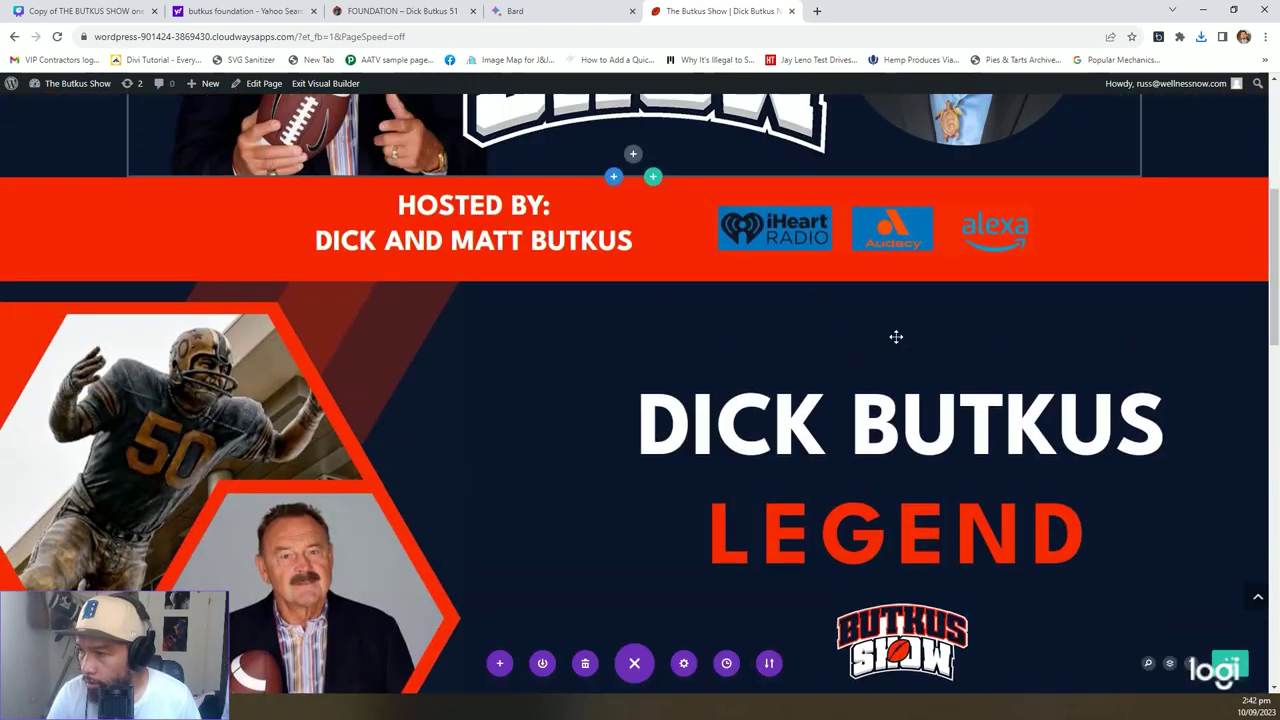
{"action": "scroll", "coordinate": [895, 340], "scroll_direction": "down", "scroll_amount": 12}
{"action": "scroll", "coordinate": [895, 338], "scroll_direction": "down", "scroll_amount": 6}
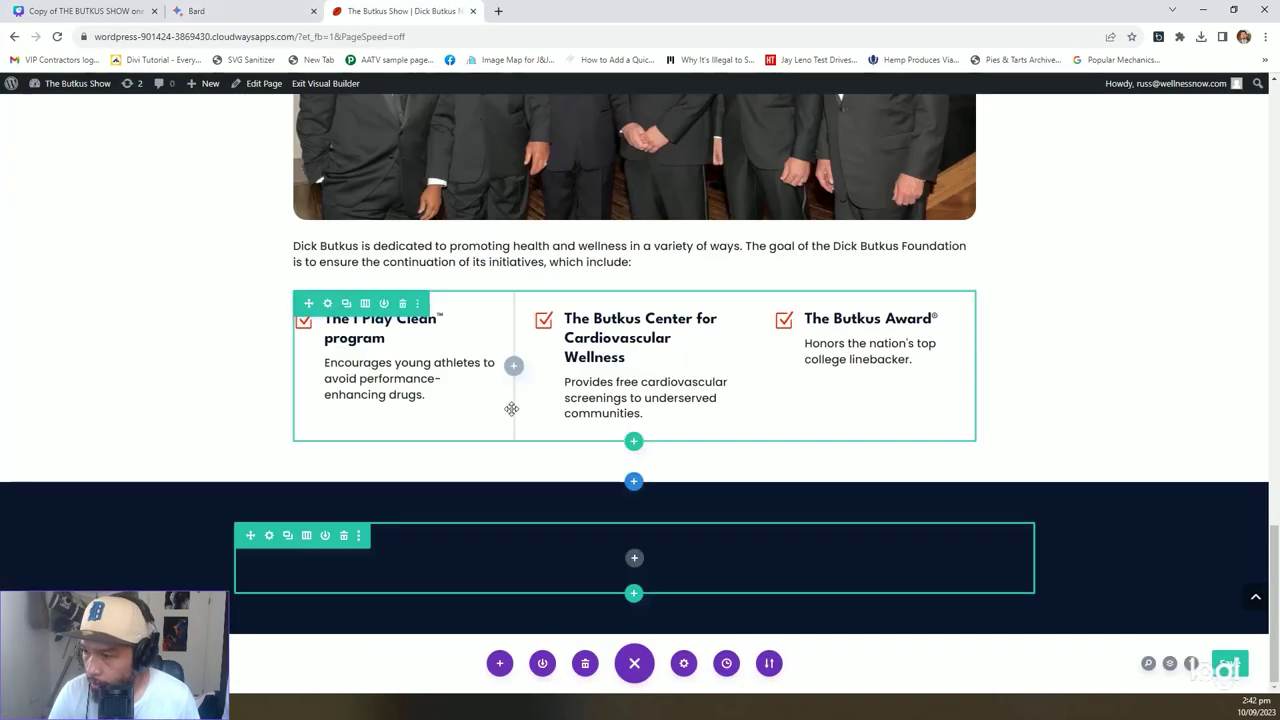
{"action": "scroll", "coordinate": [472, 265], "scroll_direction": "up", "scroll_amount": 5}
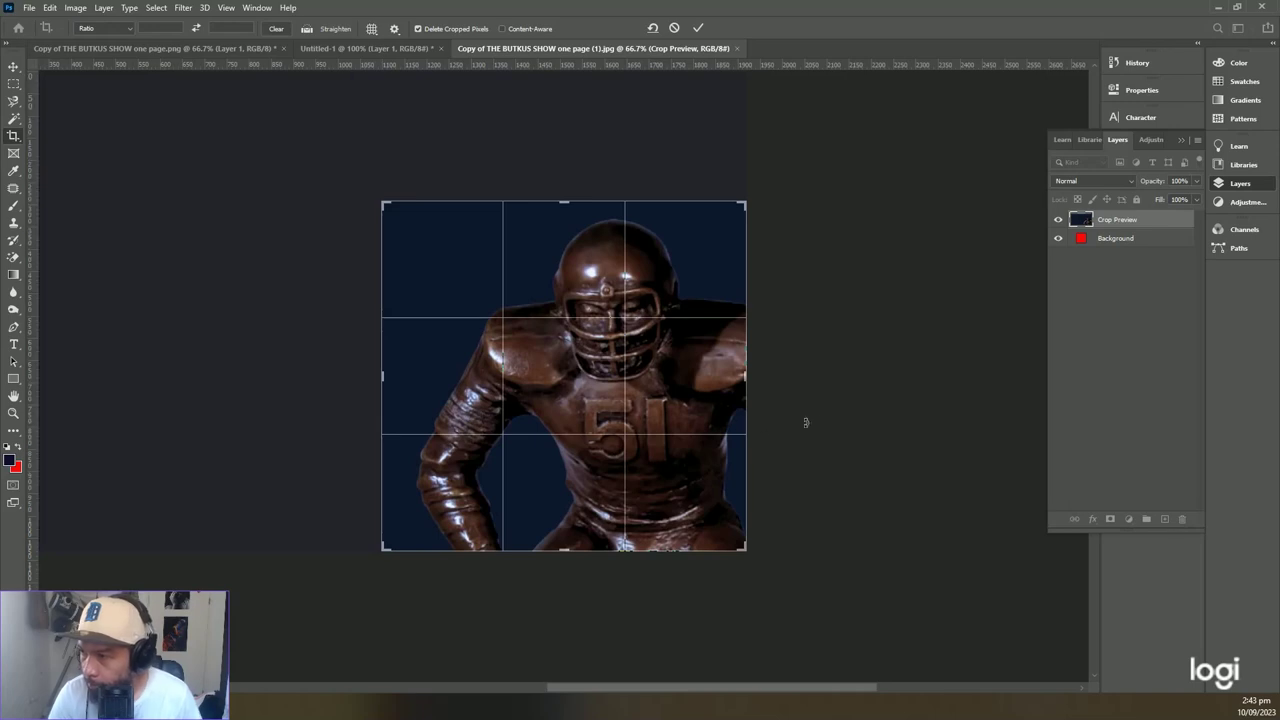
In Photoshop, cancel the crop on the statue image and resize it to 1920 pixels wide at 72 pixels/inch.
{"action": "key", "text": "Escape"}
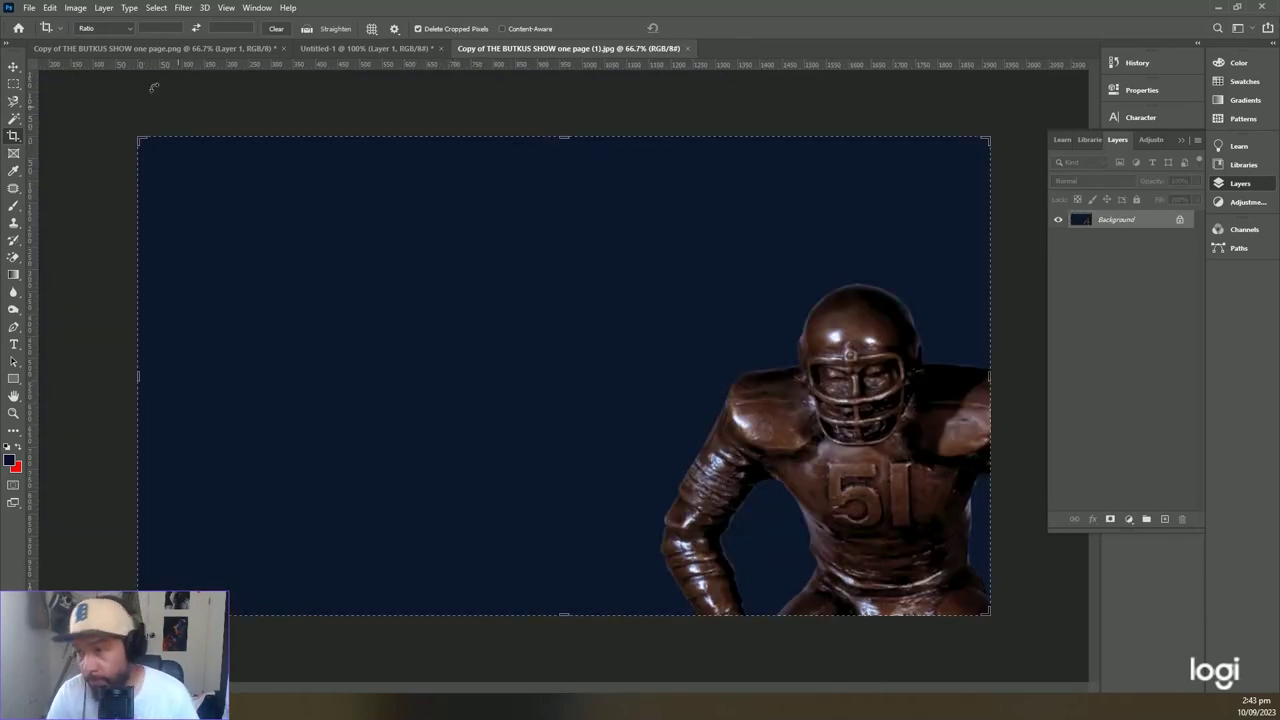
{"action": "left_click", "coordinate": [76, 8]}
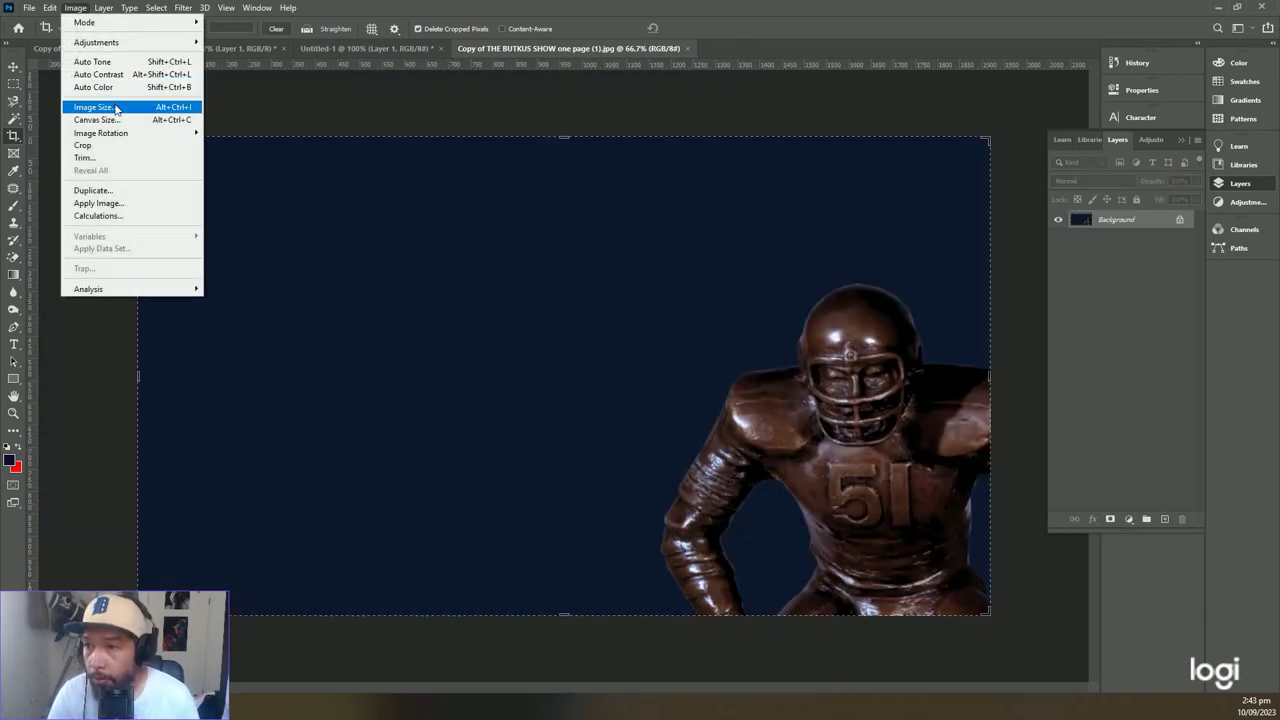
{"action": "left_click", "coordinate": [115, 108]}
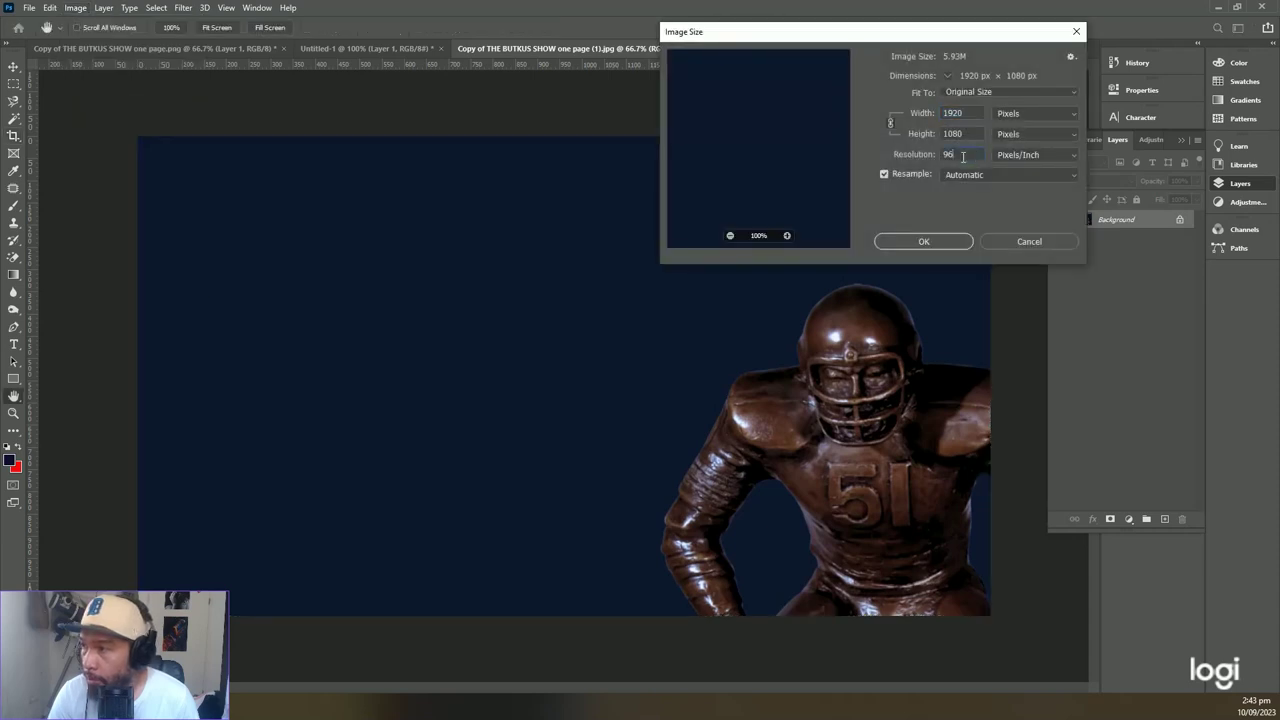
{"action": "type", "text": "72"}
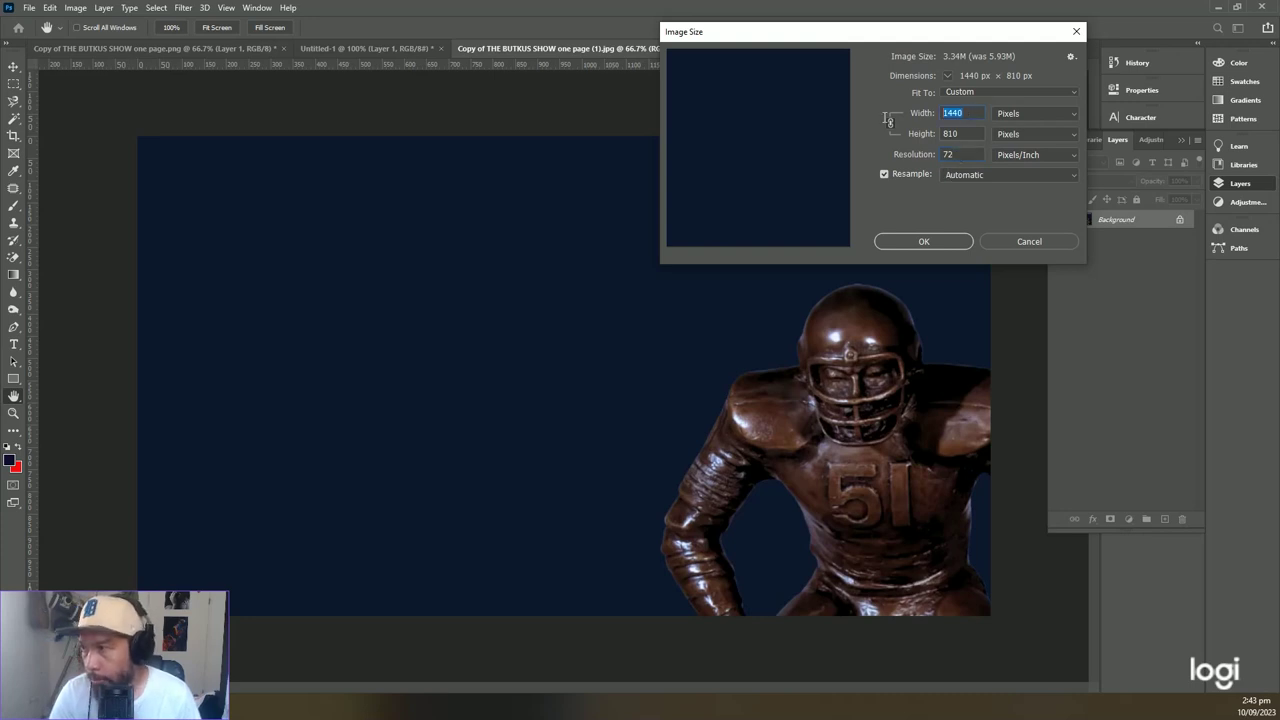
{"action": "type", "text": "1920"}
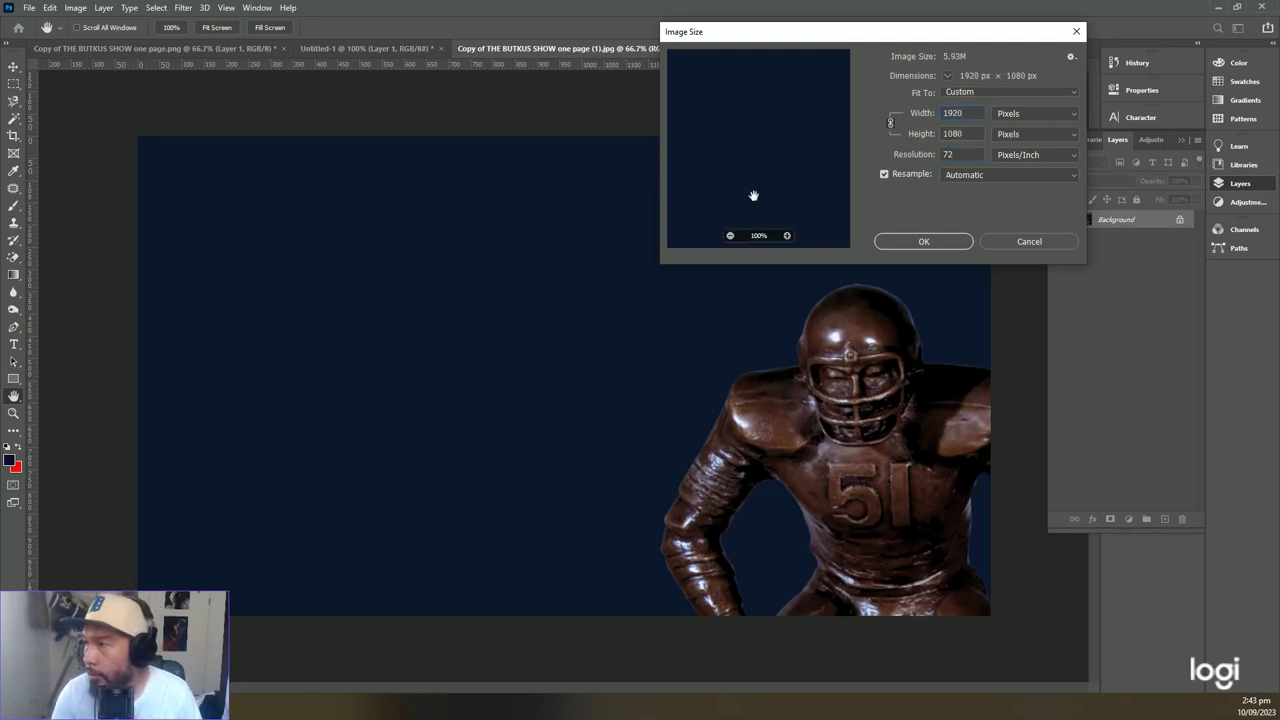
{"action": "left_click", "coordinate": [945, 246]}
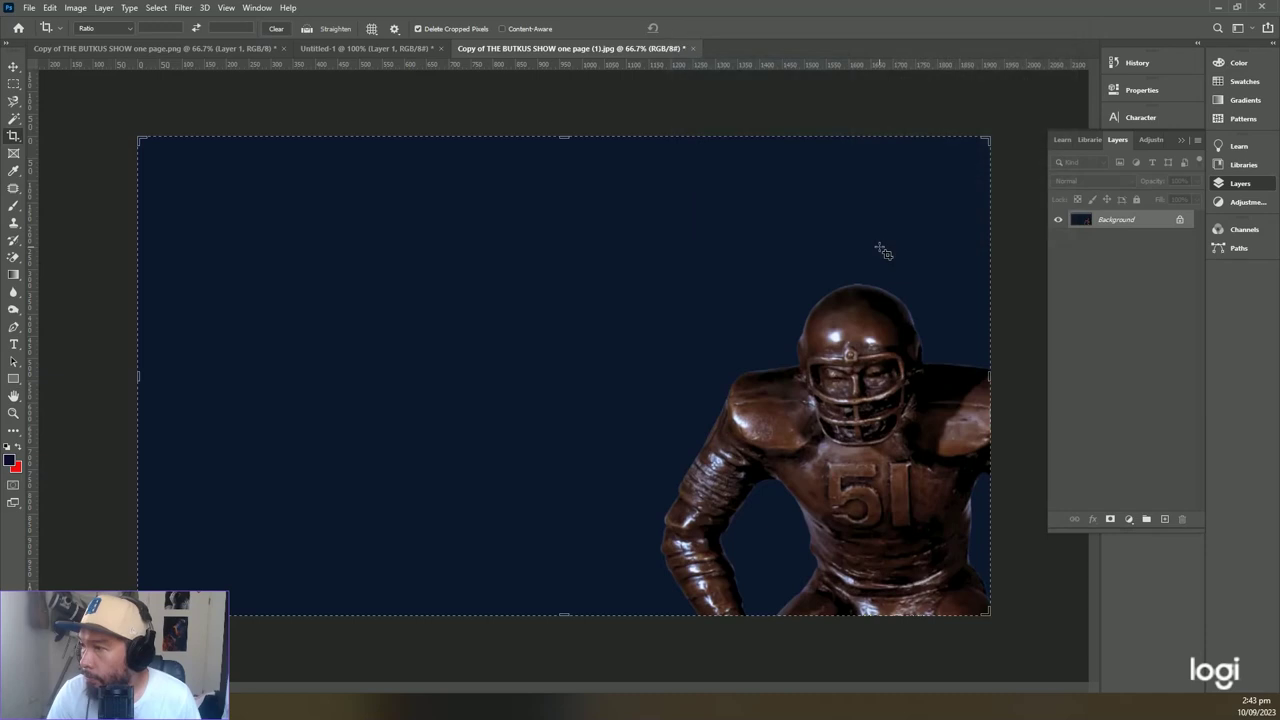
Start a Save for Web export of the statue image and set the JPEG quality to High.
{"action": "left_click", "coordinate": [30, 8]}
{"action": "mouse_move", "coordinate": [143, 212]}
{"action": "left_click", "coordinate": [306, 254]}
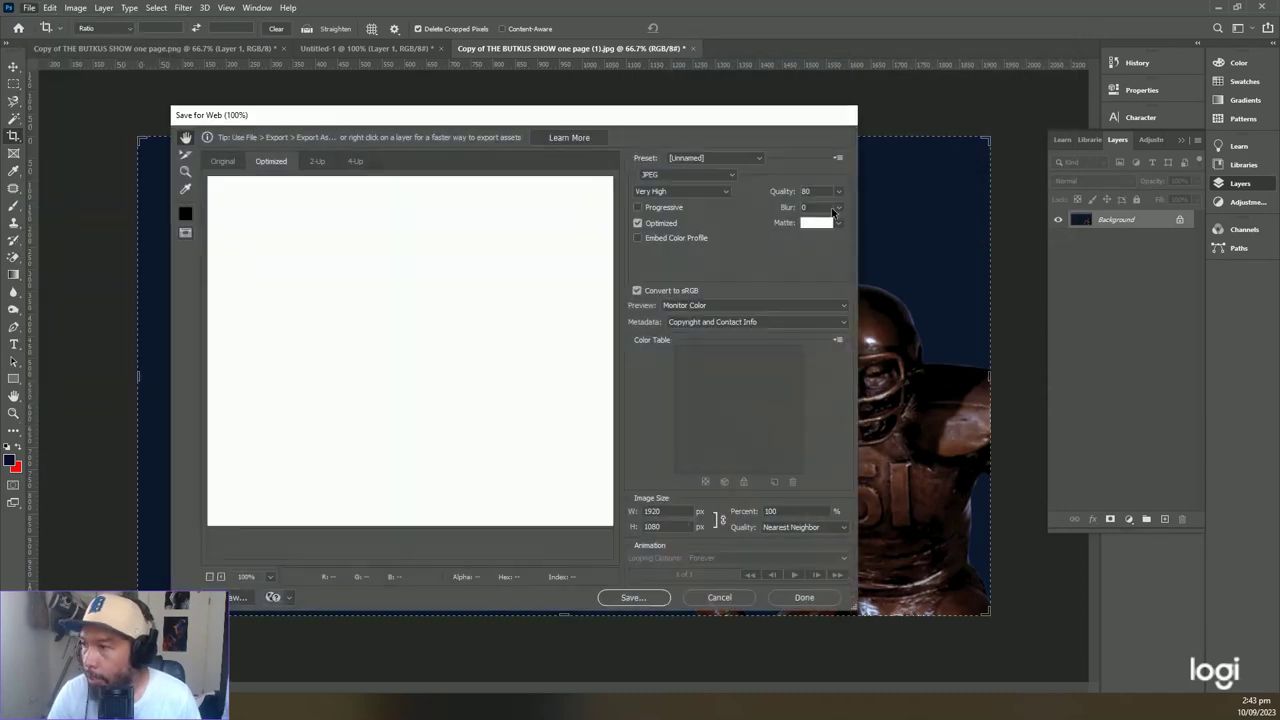
{"action": "left_click", "coordinate": [685, 191]}
{"action": "left_click", "coordinate": [675, 217]}
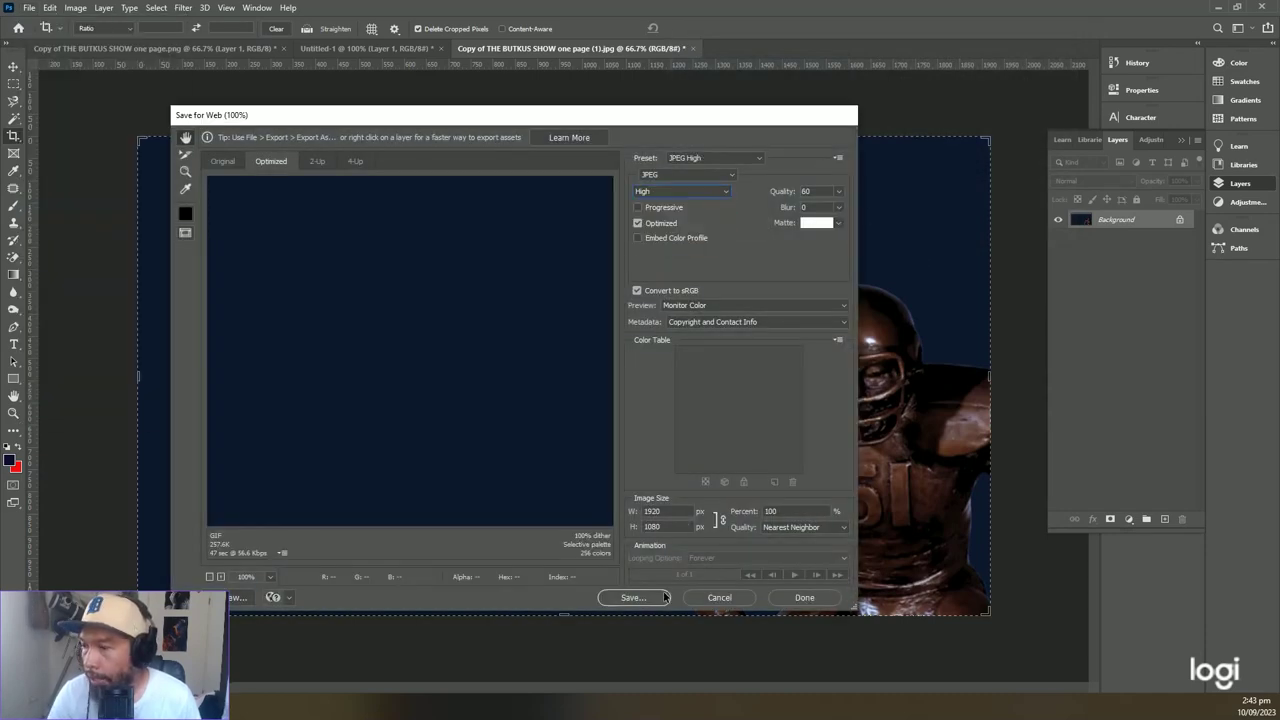
Save the optimized image in Downloads as "Butkus Awards bg statue".
{"action": "left_click", "coordinate": [655, 597]}
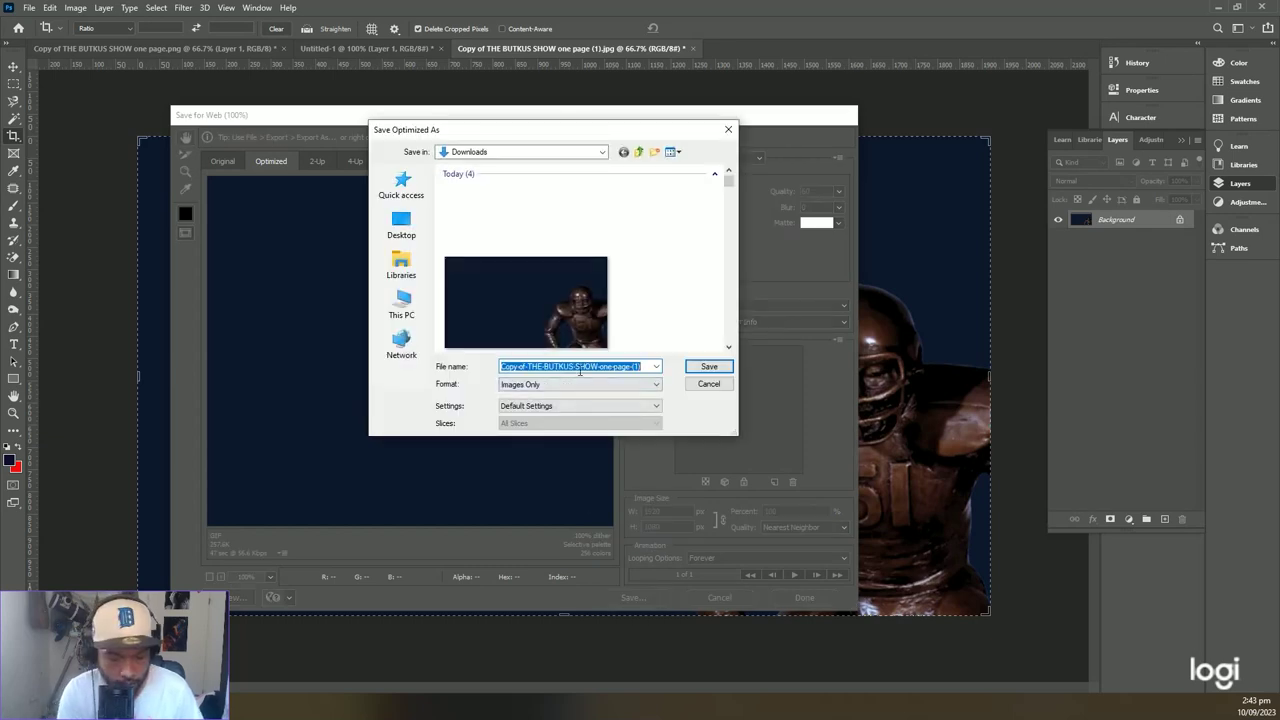
{"action": "type", "text": "Butkus aw"}
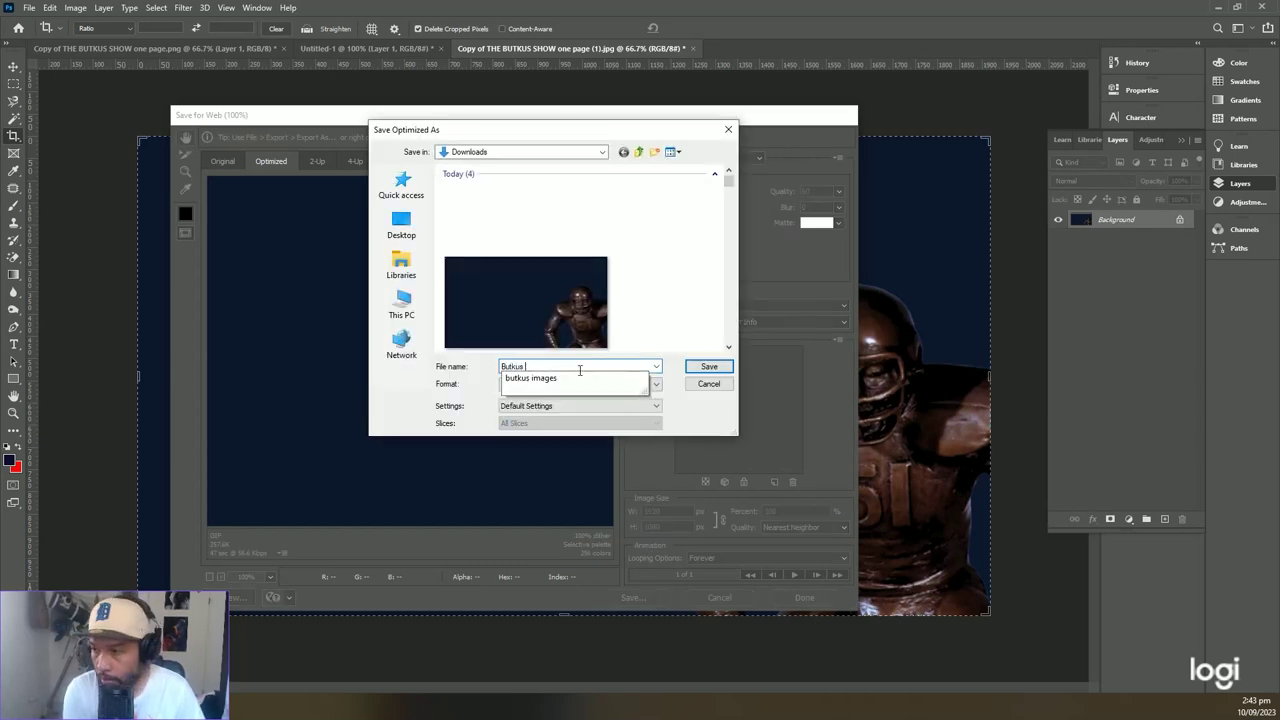
{"action": "key", "text": "BackSpace"}
{"action": "type", "text": "Awards bg statue"}
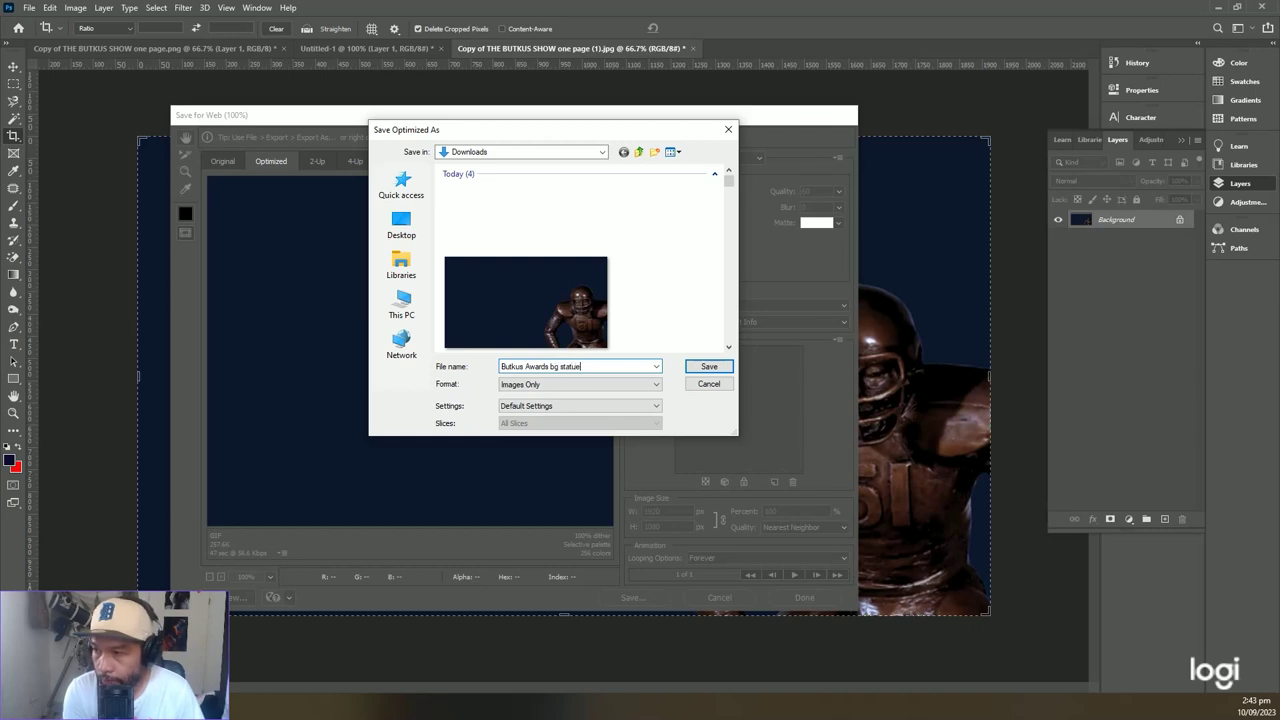
{"action": "key", "text": "Return"}
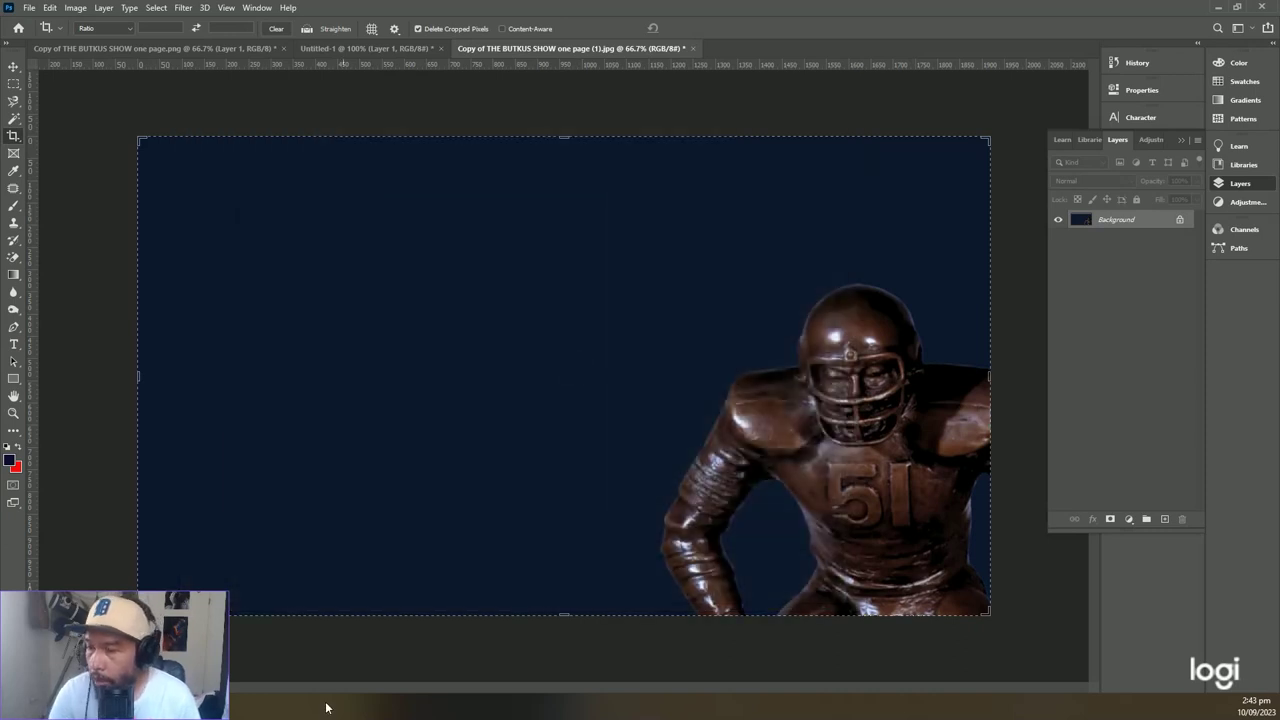
Switch to the Divi builder in Chrome and open the settings of the new navy section.
{"action": "key", "text": "alt+Tab"}
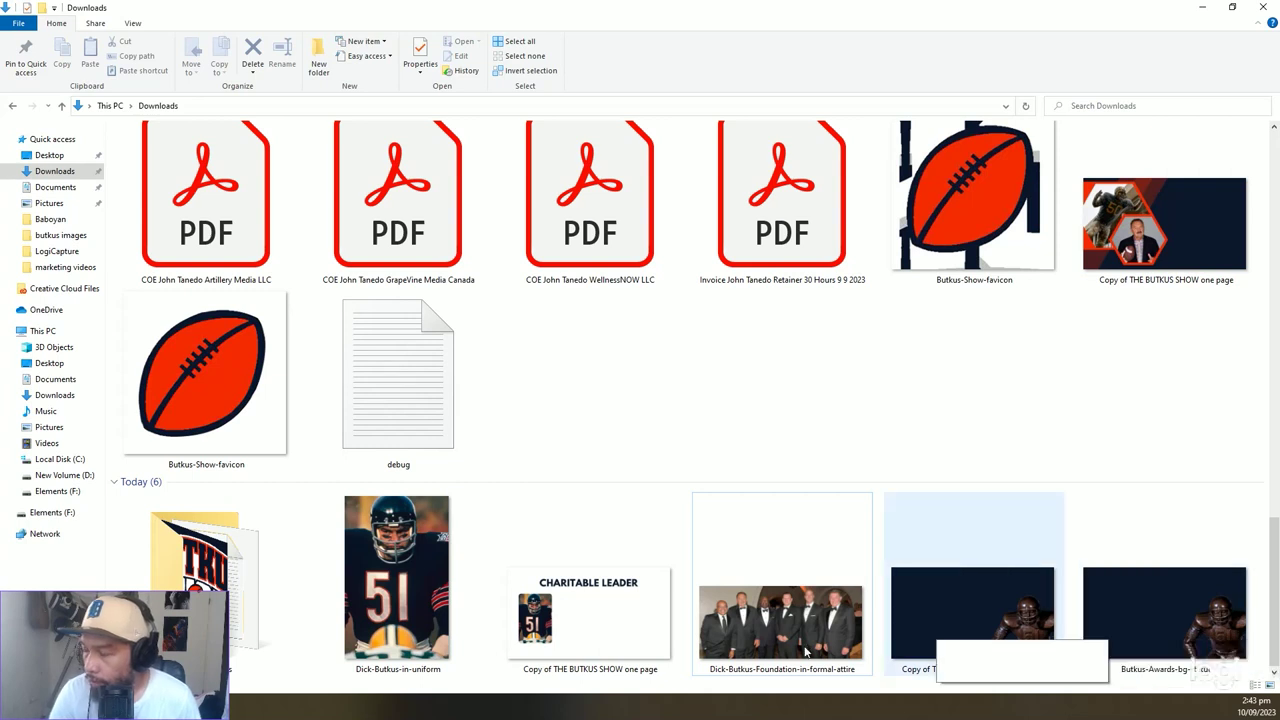
{"action": "left_click", "coordinate": [196, 697]}
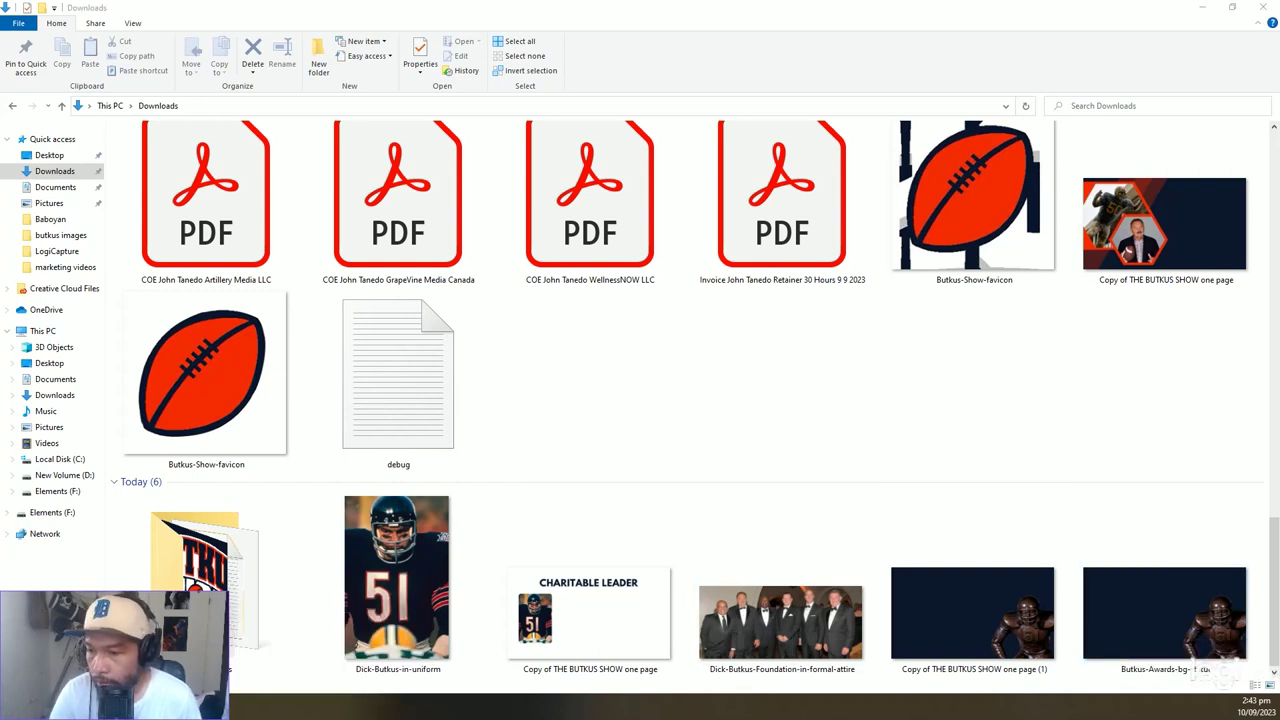
{"action": "left_click", "coordinate": [355, 640]}
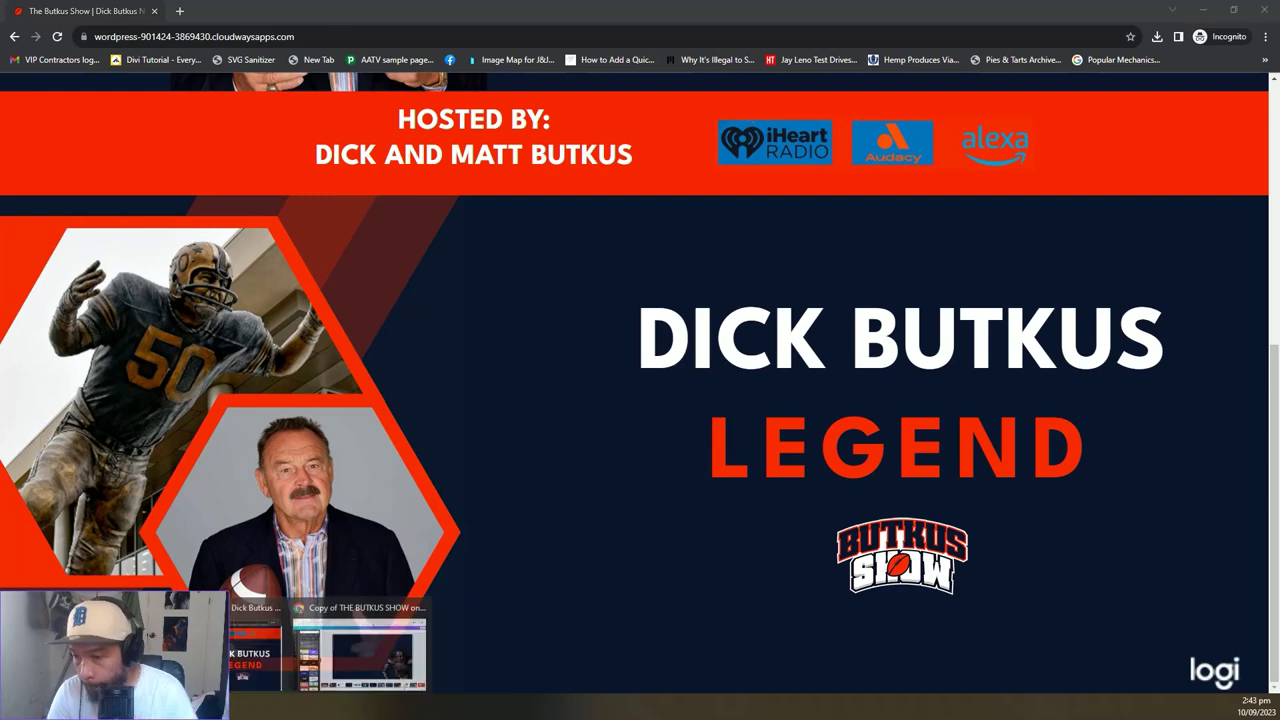
{"action": "left_click", "coordinate": [368, 655]}
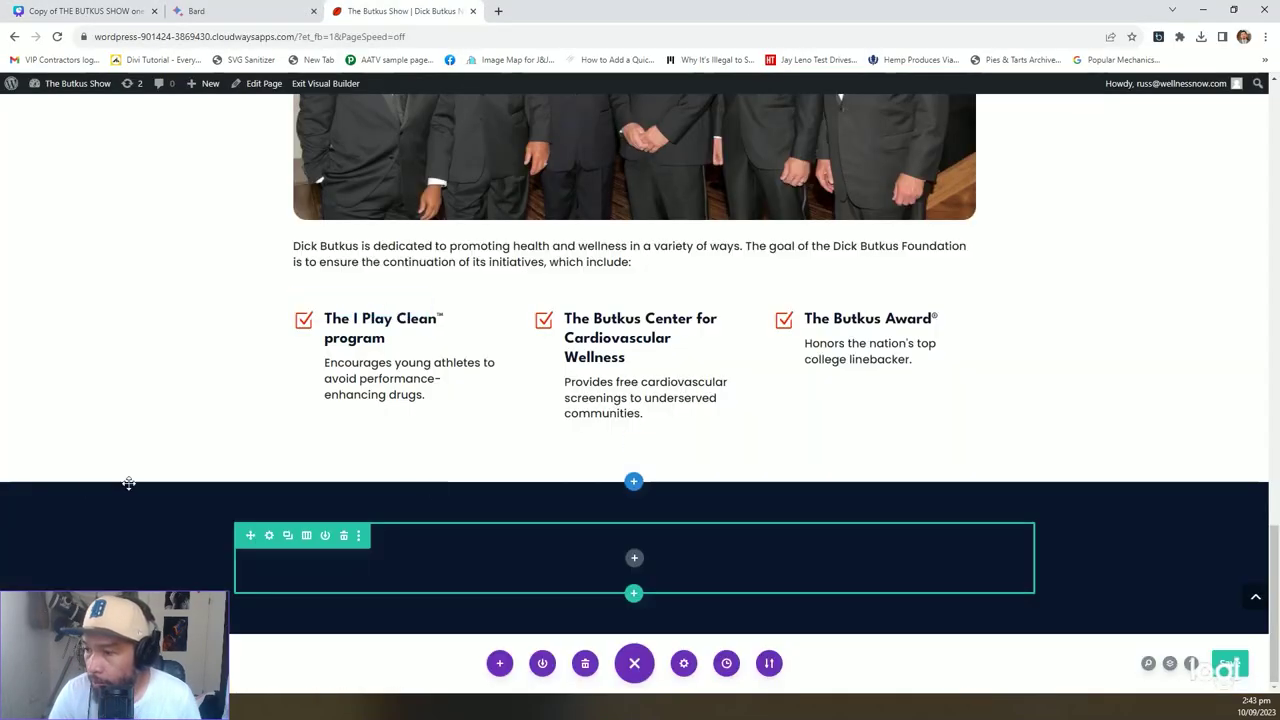
{"action": "left_click", "coordinate": [32, 500]}
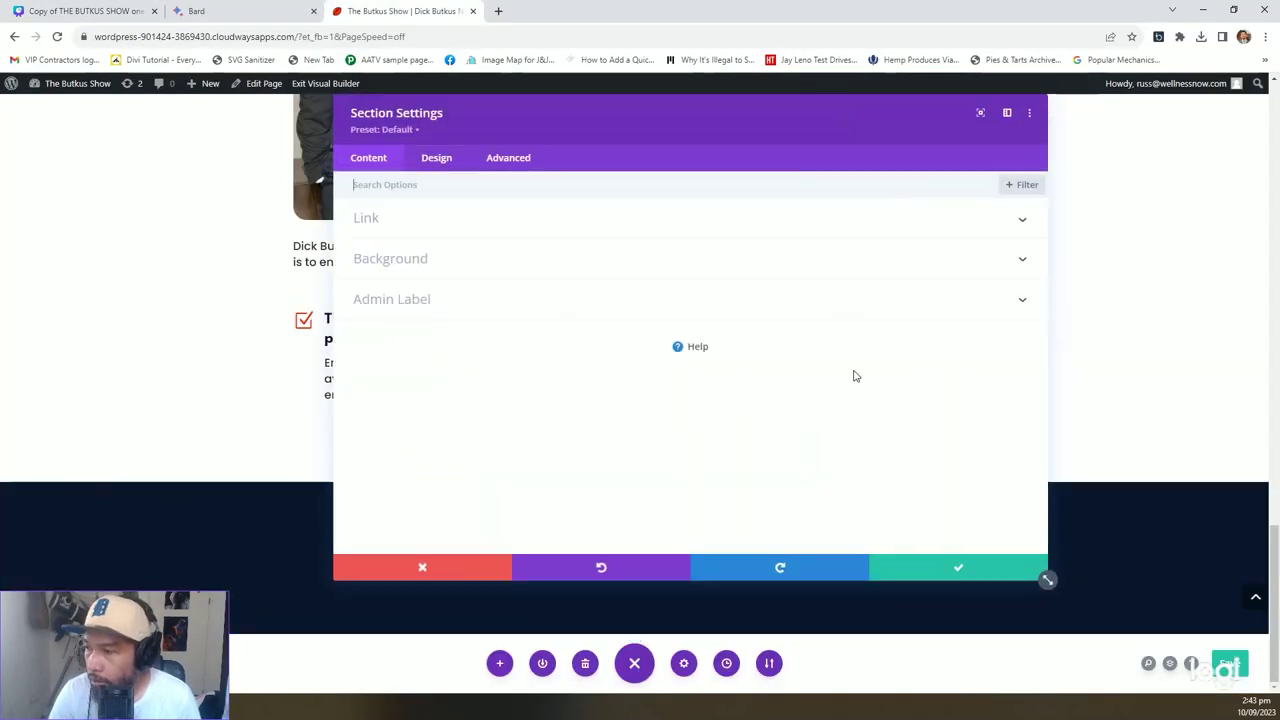
Upload Butkus-Awards-bg-statue as the section's background image with the parallax effect enabled, and save the section settings.
{"action": "left_click", "coordinate": [438, 278]}
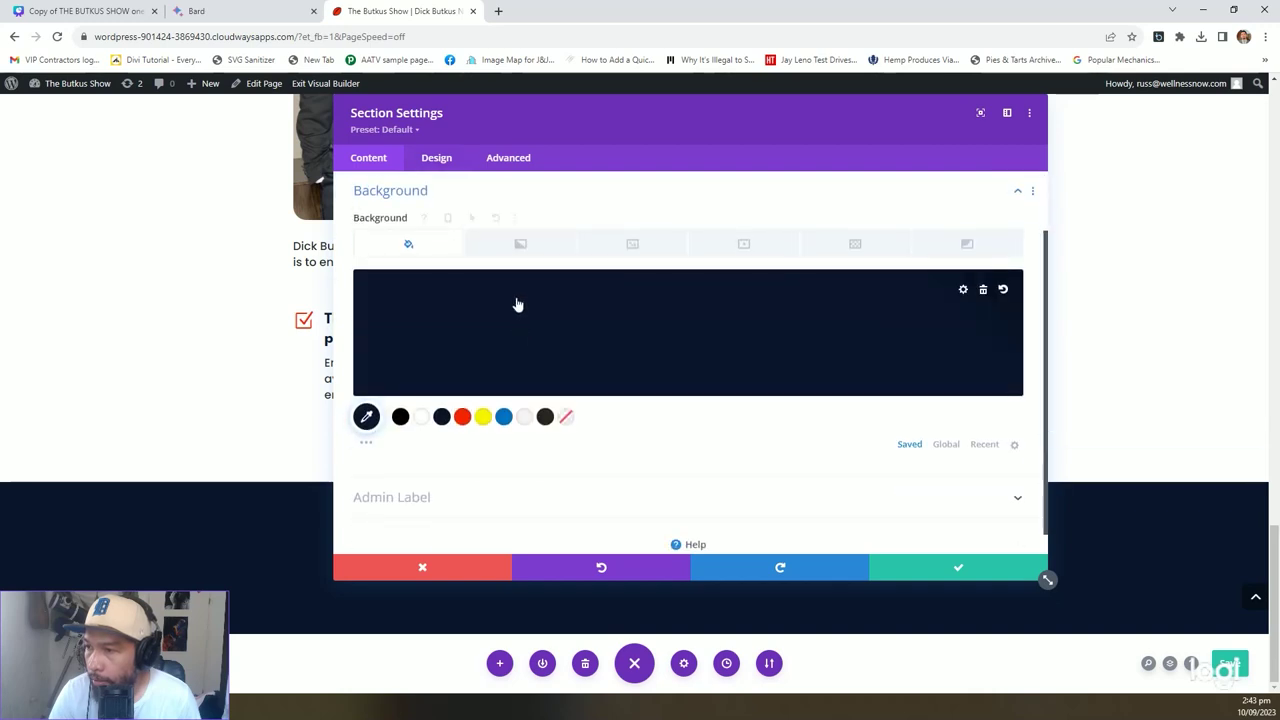
{"action": "left_click", "coordinate": [632, 244]}
{"action": "left_click", "coordinate": [685, 316]}
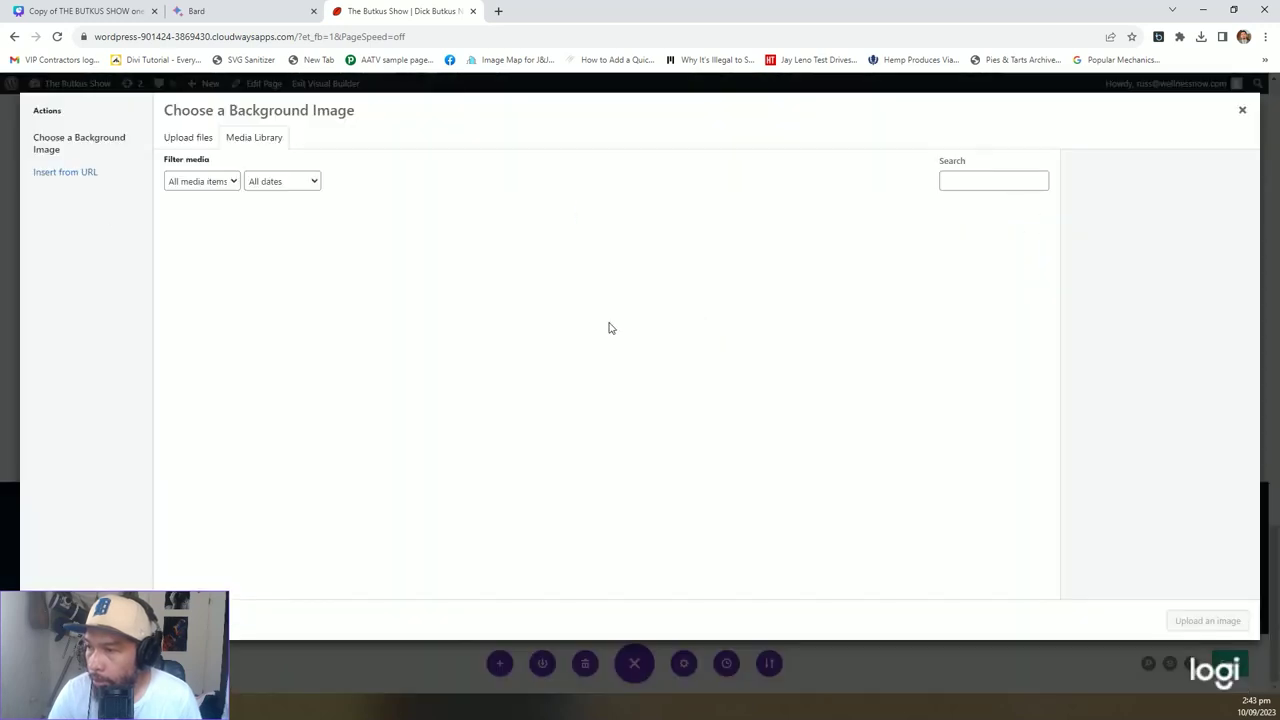
{"action": "left_click", "coordinate": [188, 140]}
{"action": "left_click", "coordinate": [706, 366]}
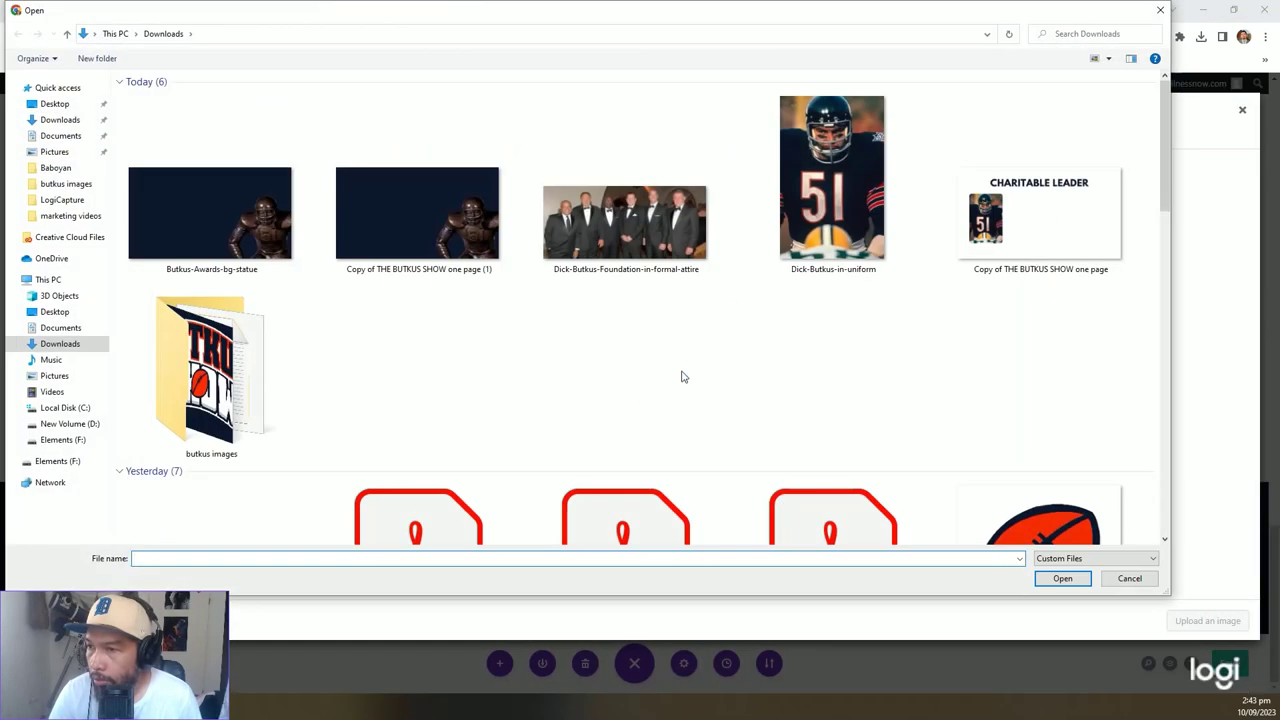
{"action": "double_click", "coordinate": [210, 213]}
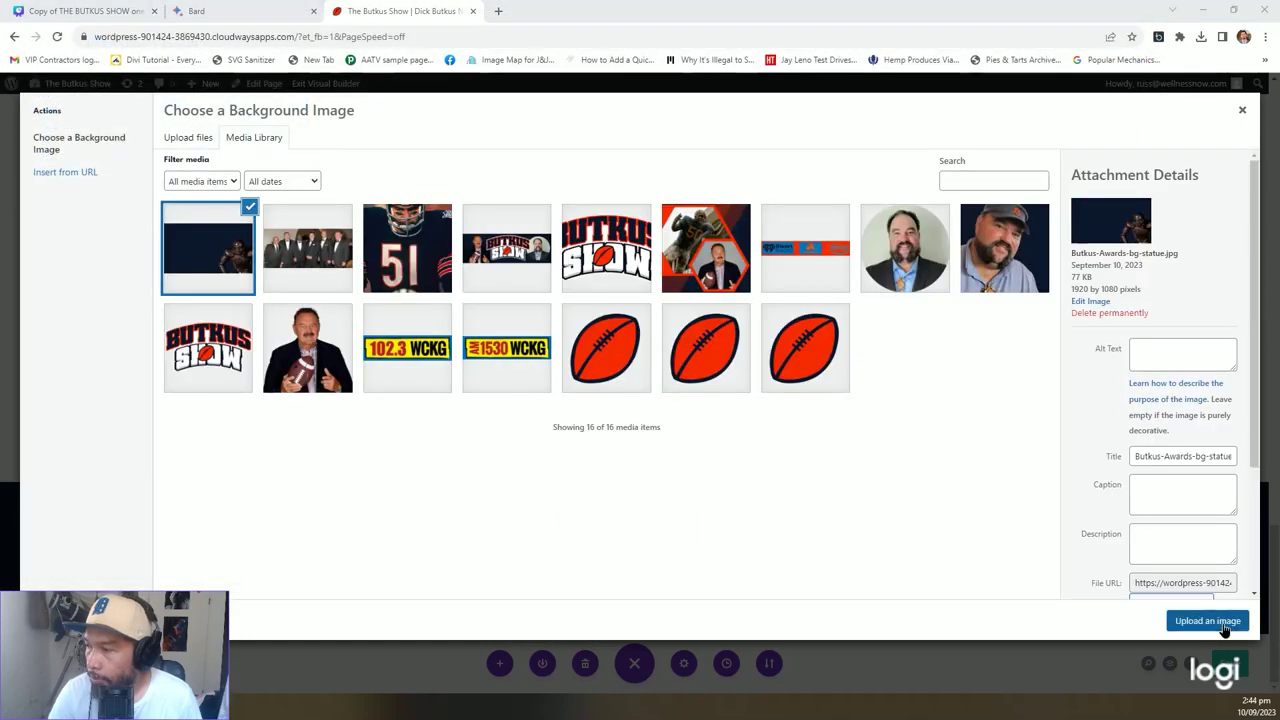
{"action": "left_click", "coordinate": [1207, 621]}
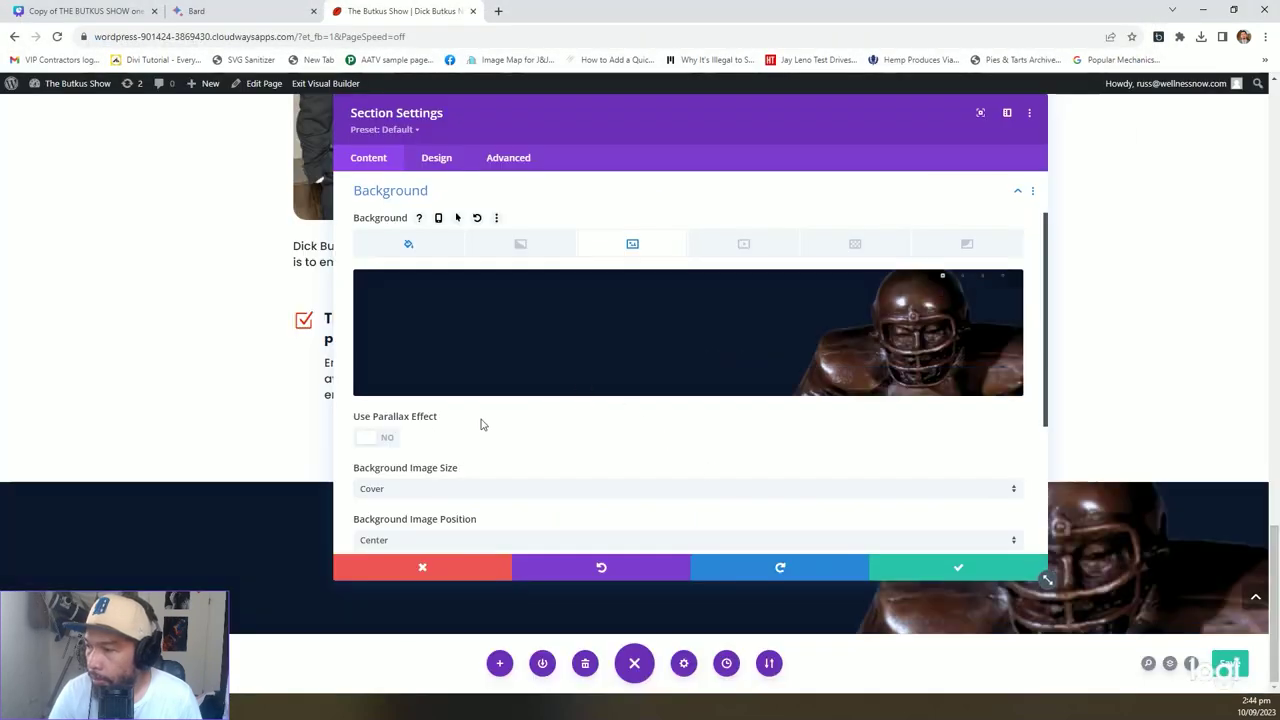
{"action": "left_click", "coordinate": [387, 440]}
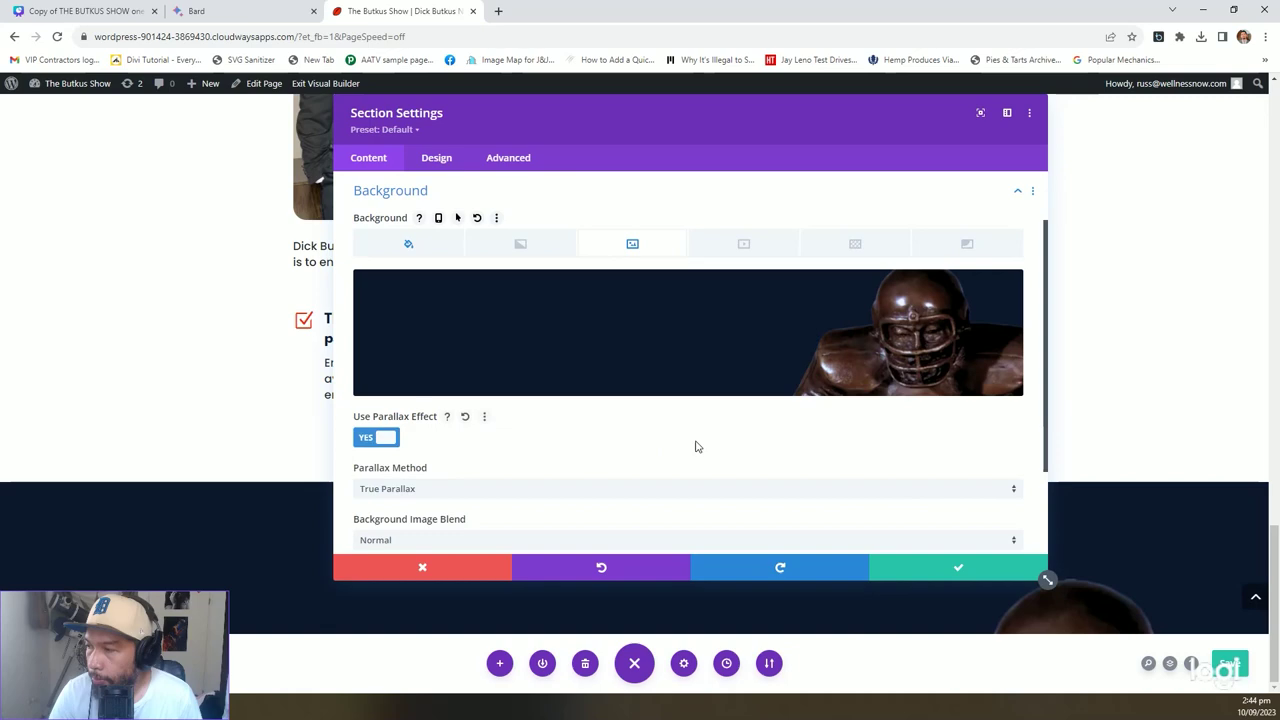
{"action": "left_click", "coordinate": [976, 567]}
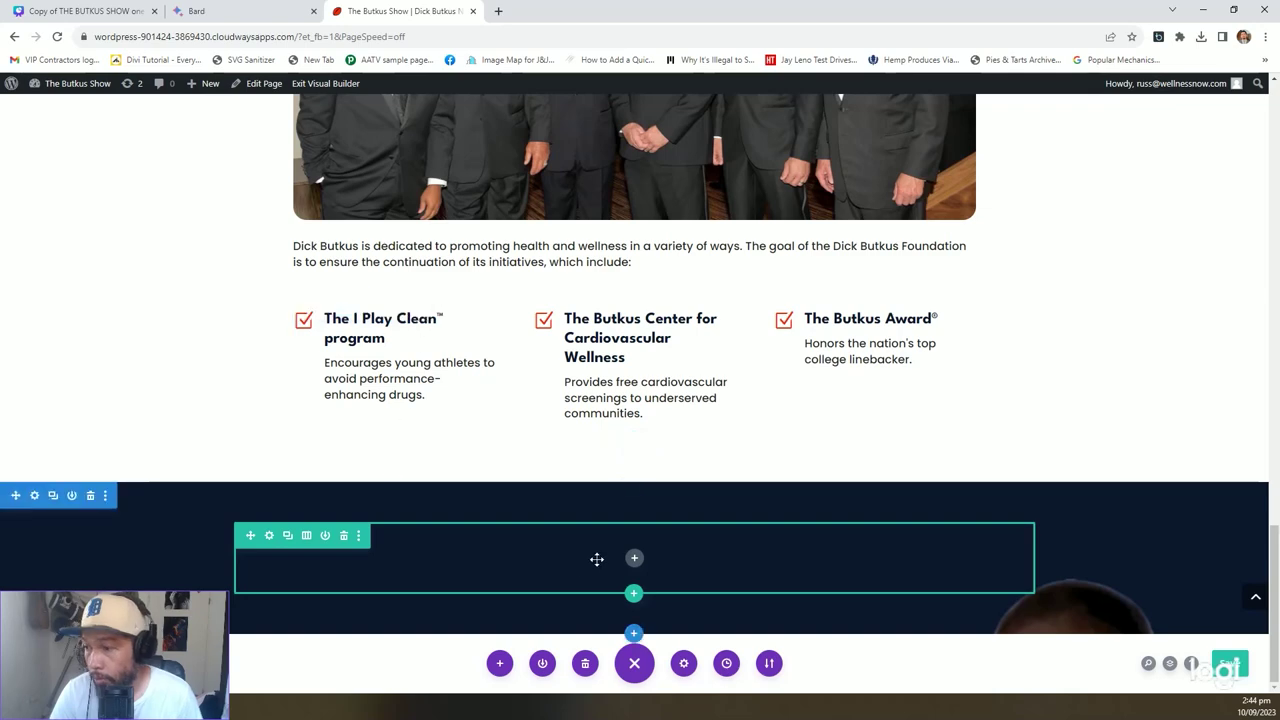
Insert a Text module into the empty row of the statue section.
{"action": "left_click", "coordinate": [633, 559]}
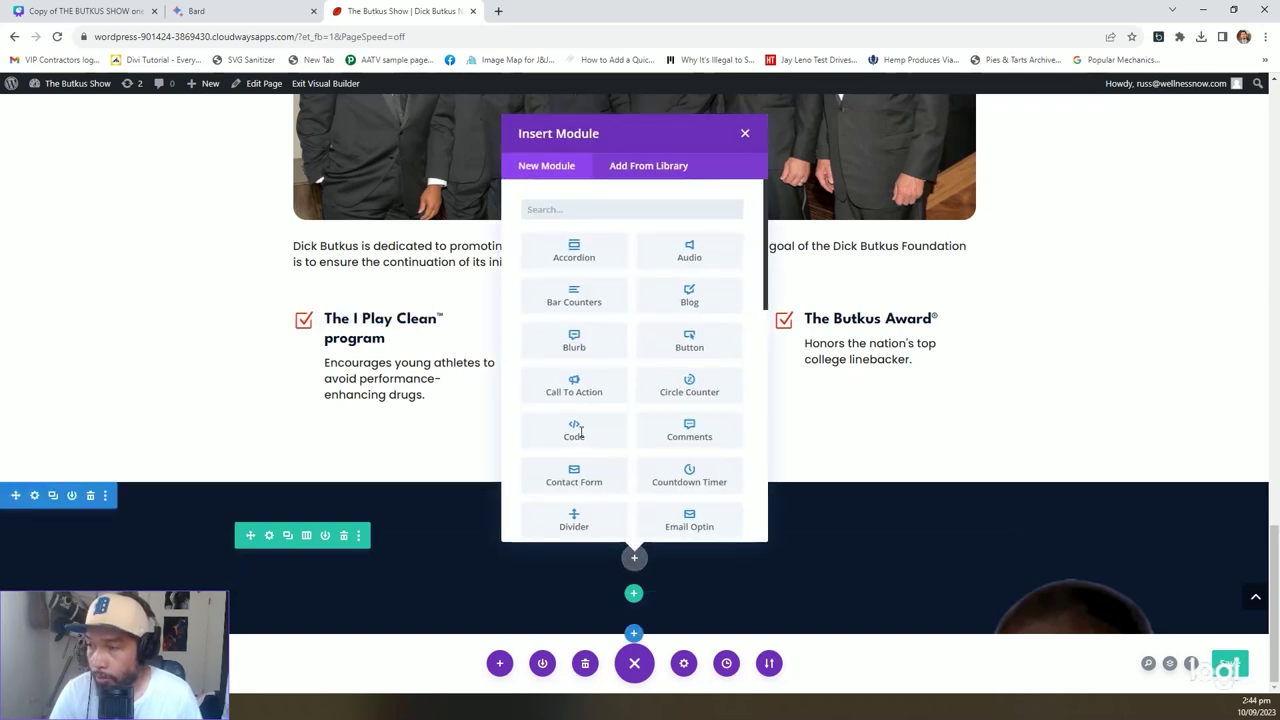
{"action": "type", "text": "text"}
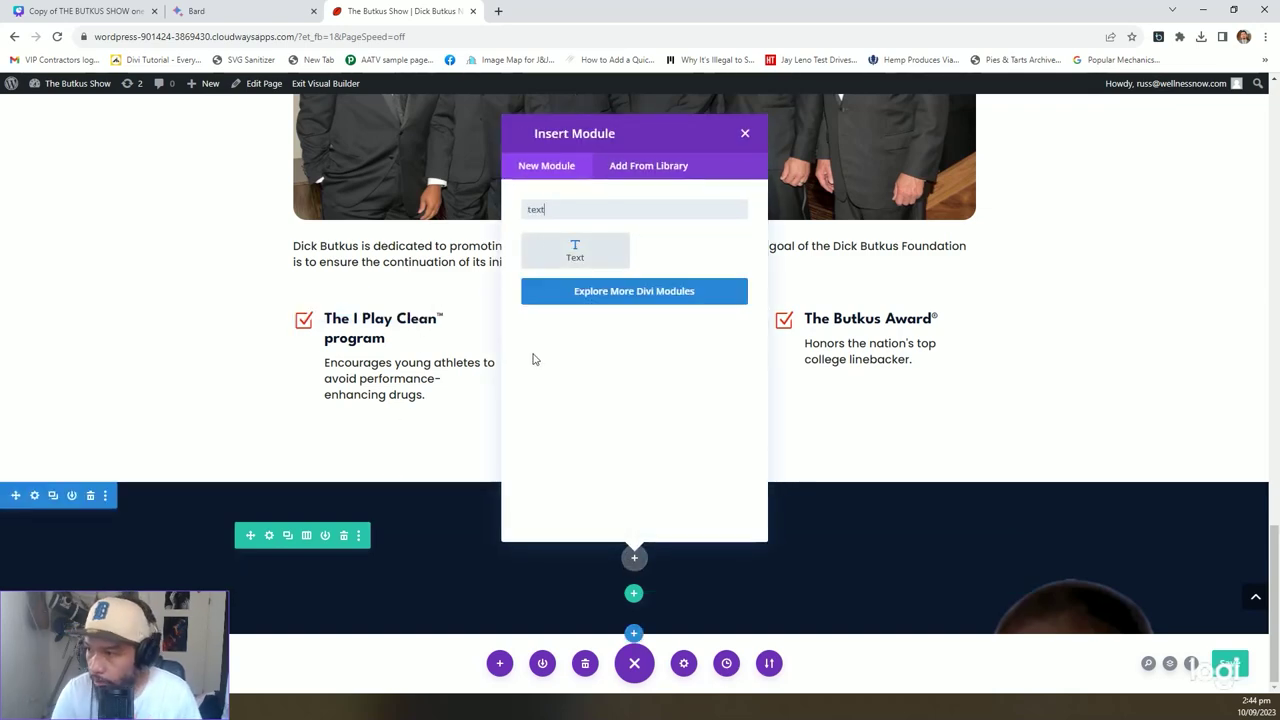
{"action": "left_click", "coordinate": [560, 246]}
In Canva, restore the deleted contents of slide 4 and select the text of its main heading.
{"action": "key", "text": "ctrl+1"}
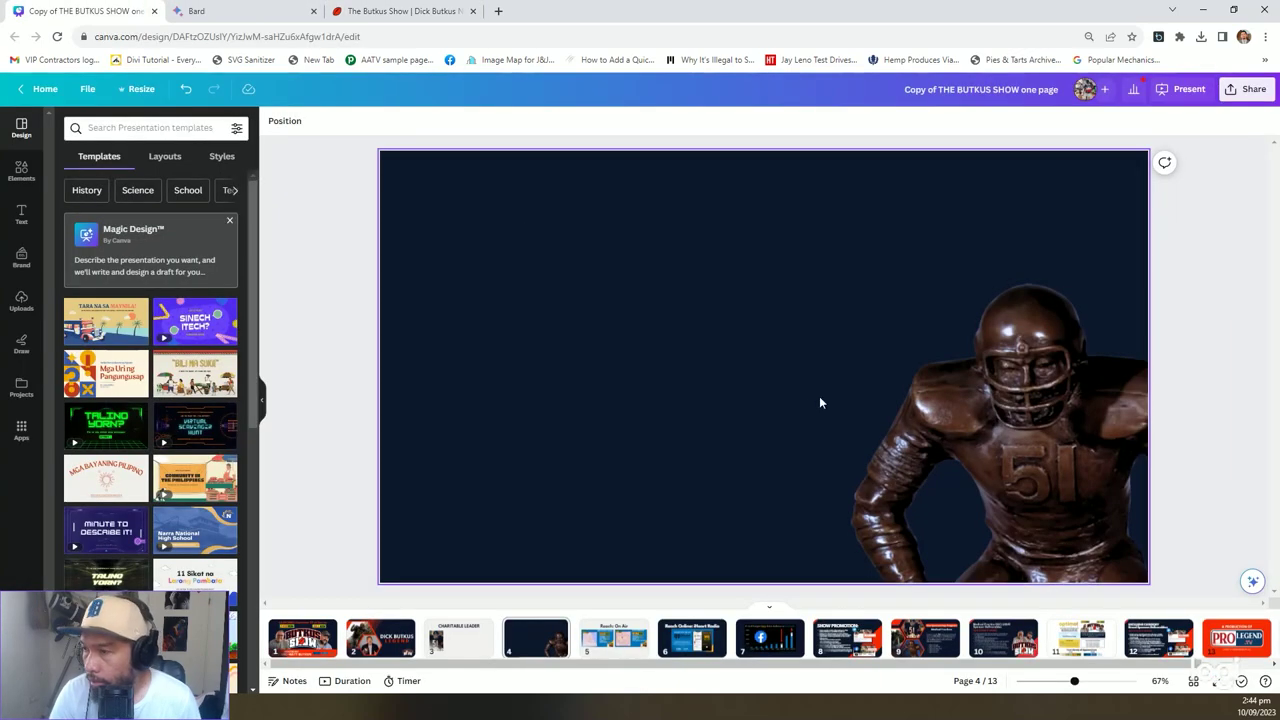
{"action": "key", "text": "ctrl+z"}
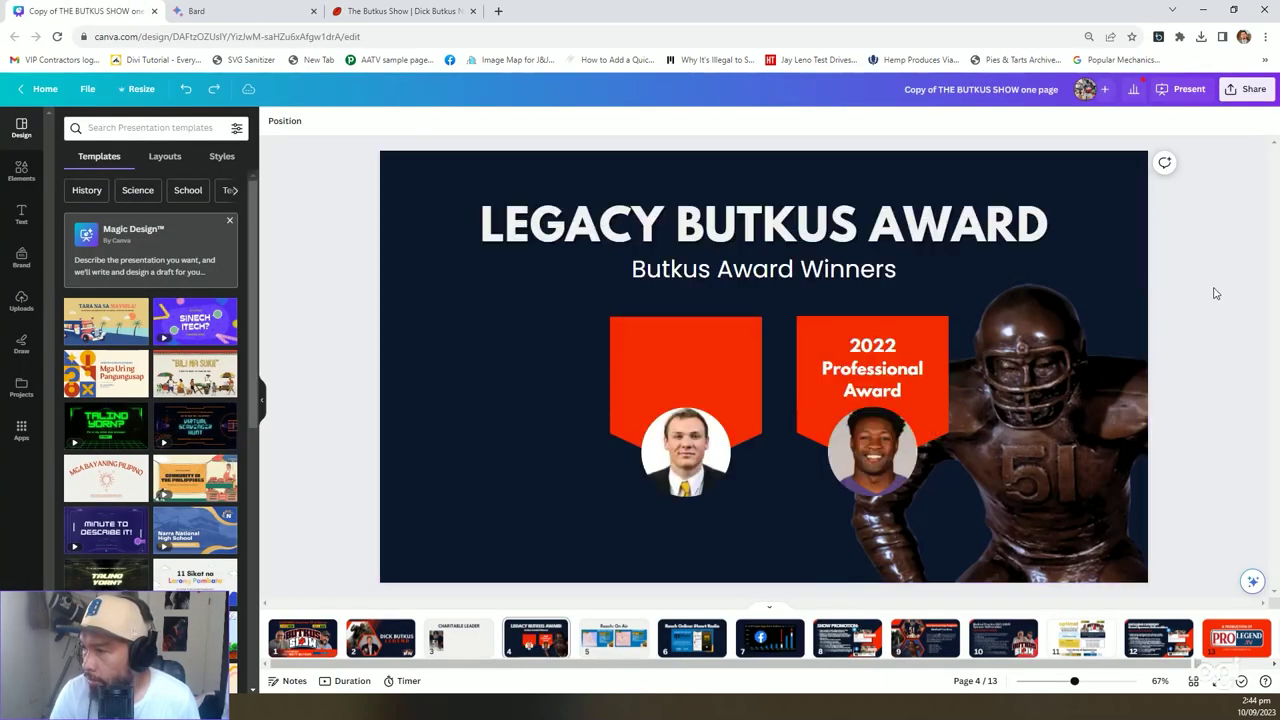
{"action": "left_click", "coordinate": [808, 232]}
{"action": "triple_click", "coordinate": [805, 232]}
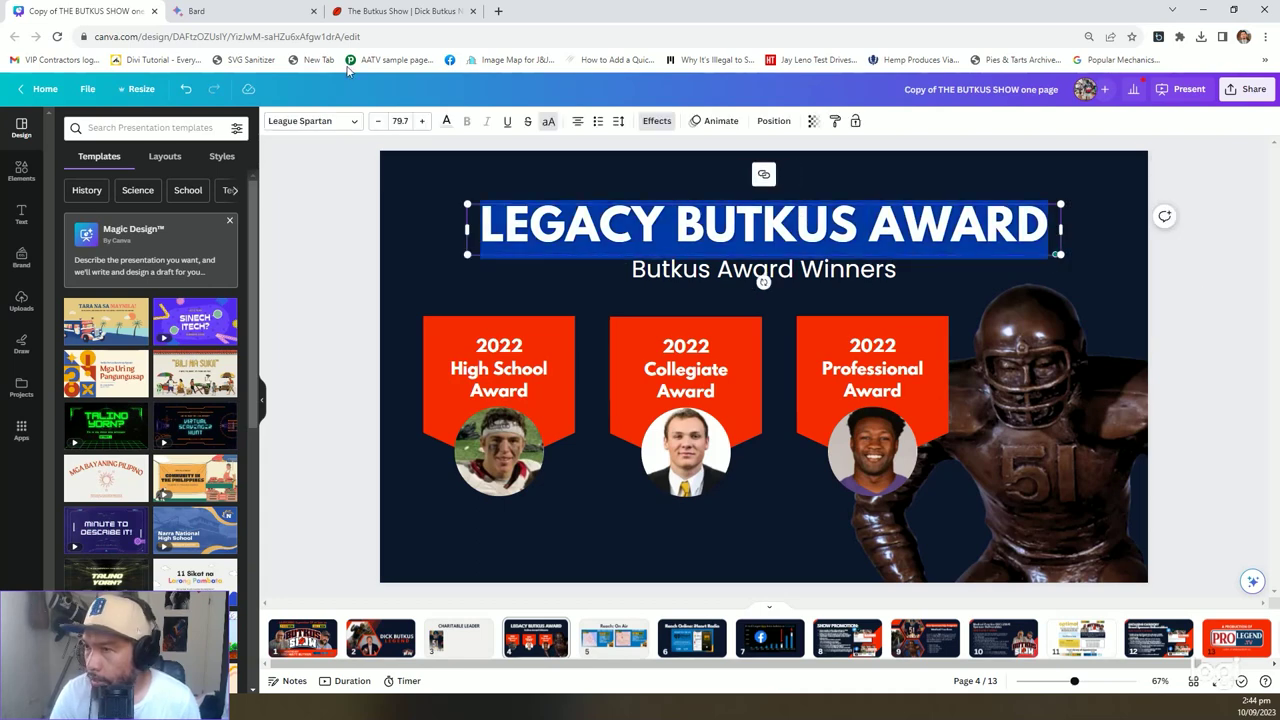
Back in Divi, replace the module's placeholder text with the HTML heading <h2>Legacy Butkus Award</h2>.
{"action": "left_click", "coordinate": [394, 11]}
{"action": "left_click", "coordinate": [997, 311]}
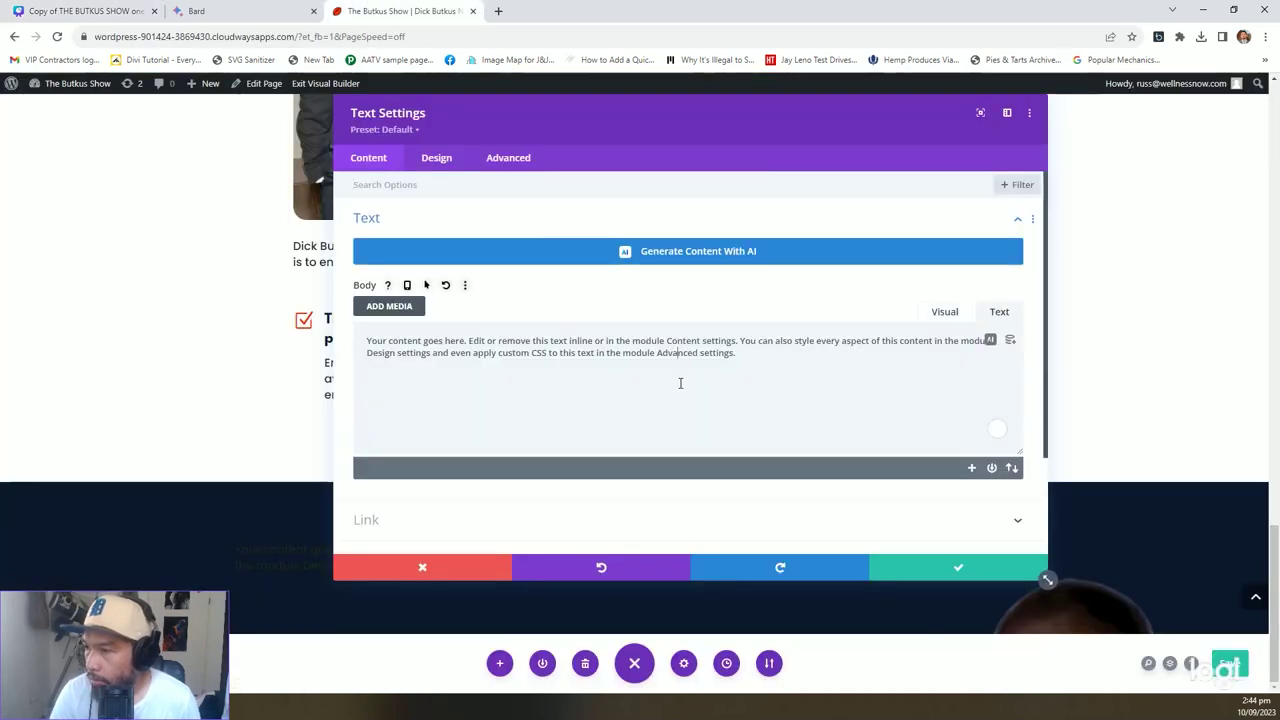
{"action": "key", "text": "ctrl+a"}
{"action": "type", "text": "<h2>Legacy Butkus Award<"}
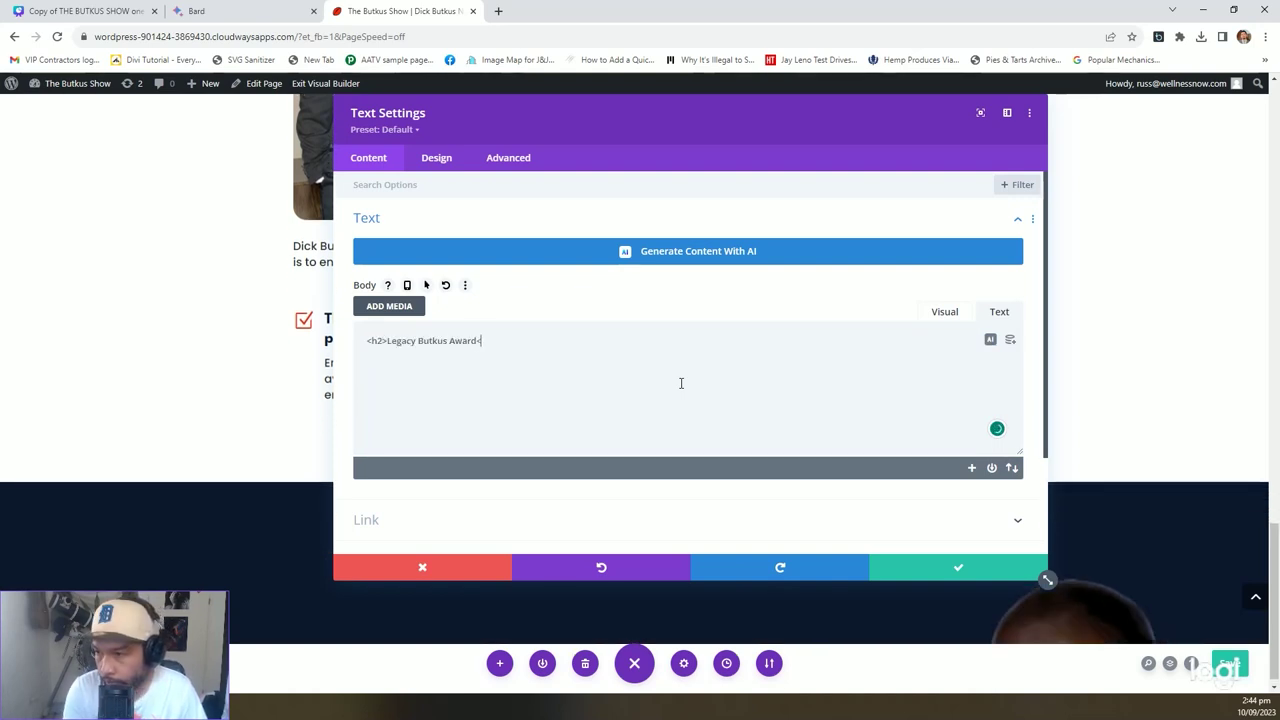
{"action": "type", "text": "/h2>"}
Style the module's H2 heading as centred, white and all uppercase, and save the text settings.
{"action": "left_click", "coordinate": [436, 157]}
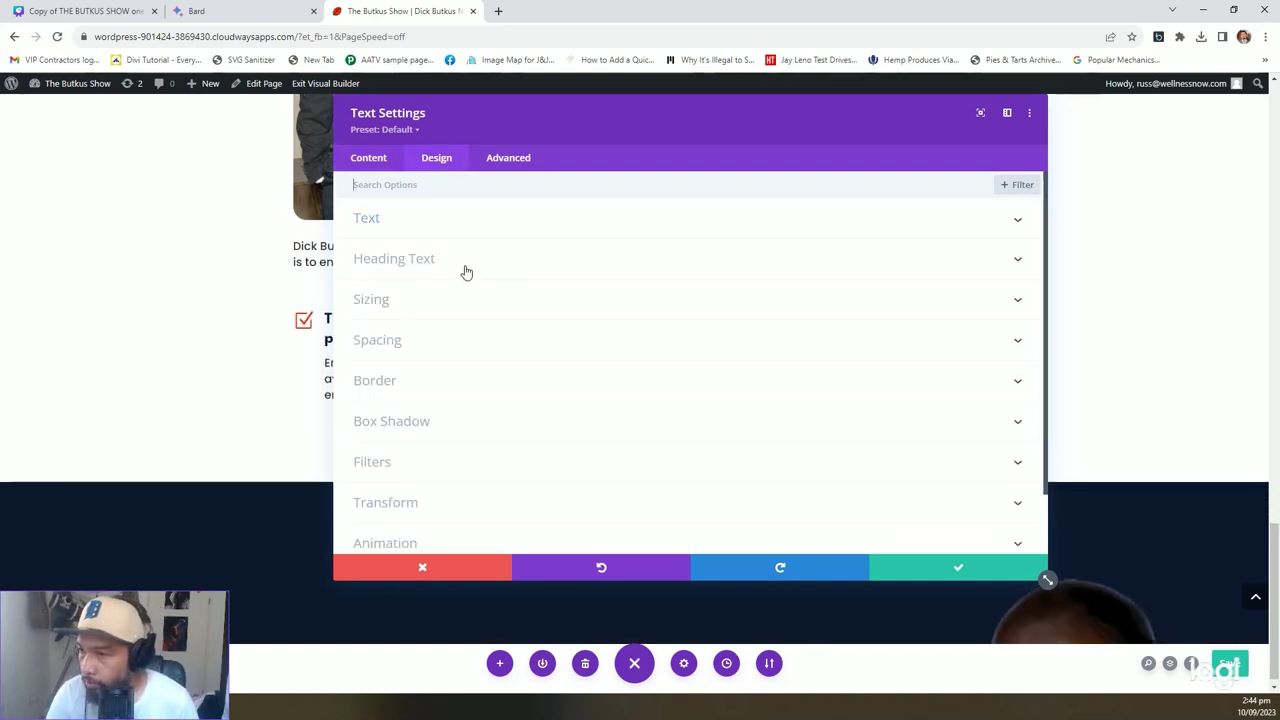
{"action": "left_click", "coordinate": [437, 262]}
{"action": "left_click", "coordinate": [519, 225]}
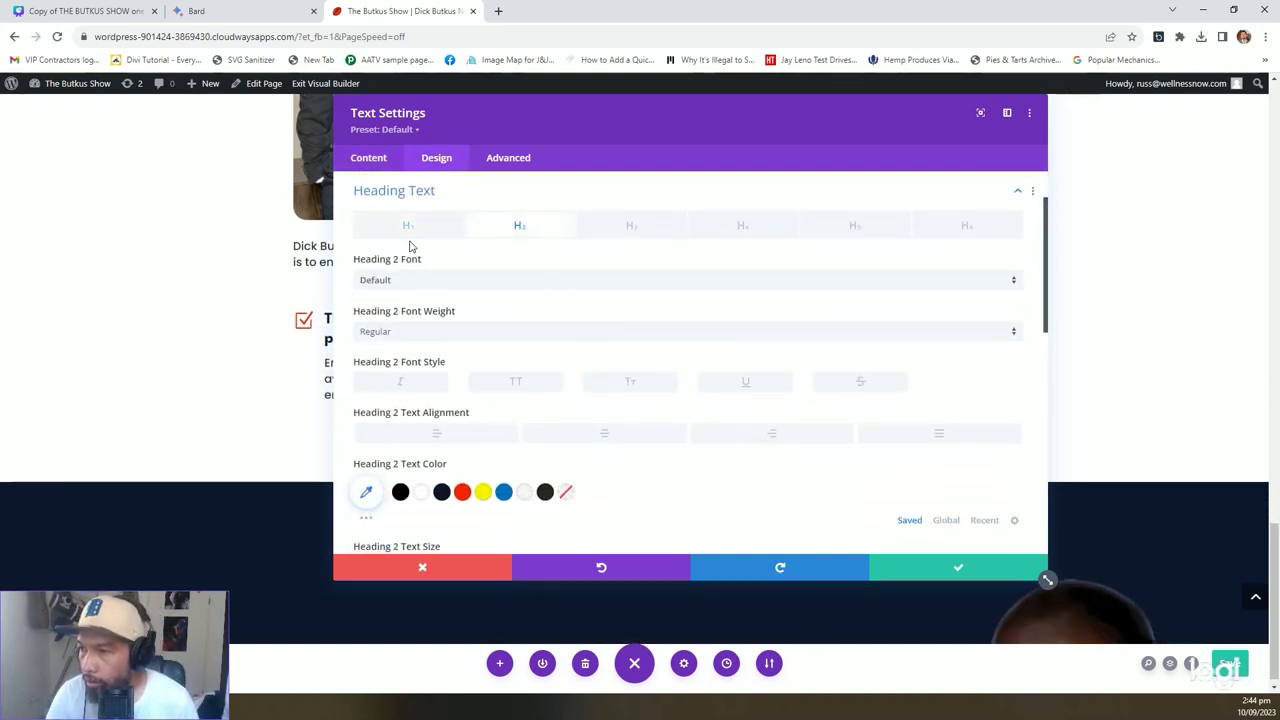
{"action": "scroll", "coordinate": [545, 274], "scroll_direction": "down", "scroll_amount": 2}
{"action": "scroll", "coordinate": [632, 314], "scroll_direction": "up", "scroll_amount": 1}
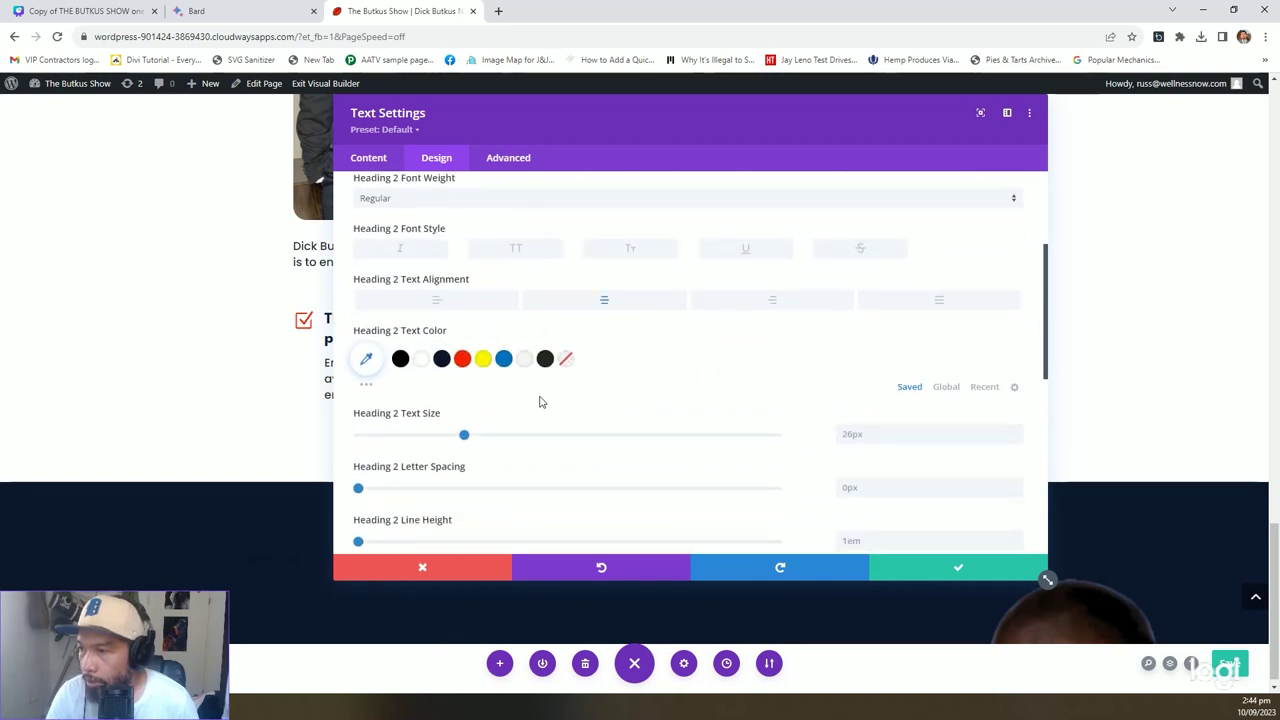
{"action": "left_click", "coordinate": [422, 359]}
{"action": "left_click_drag", "start_coordinate": [646, 117], "coordinate": [773, 117]}
{"action": "left_click", "coordinate": [643, 248]}
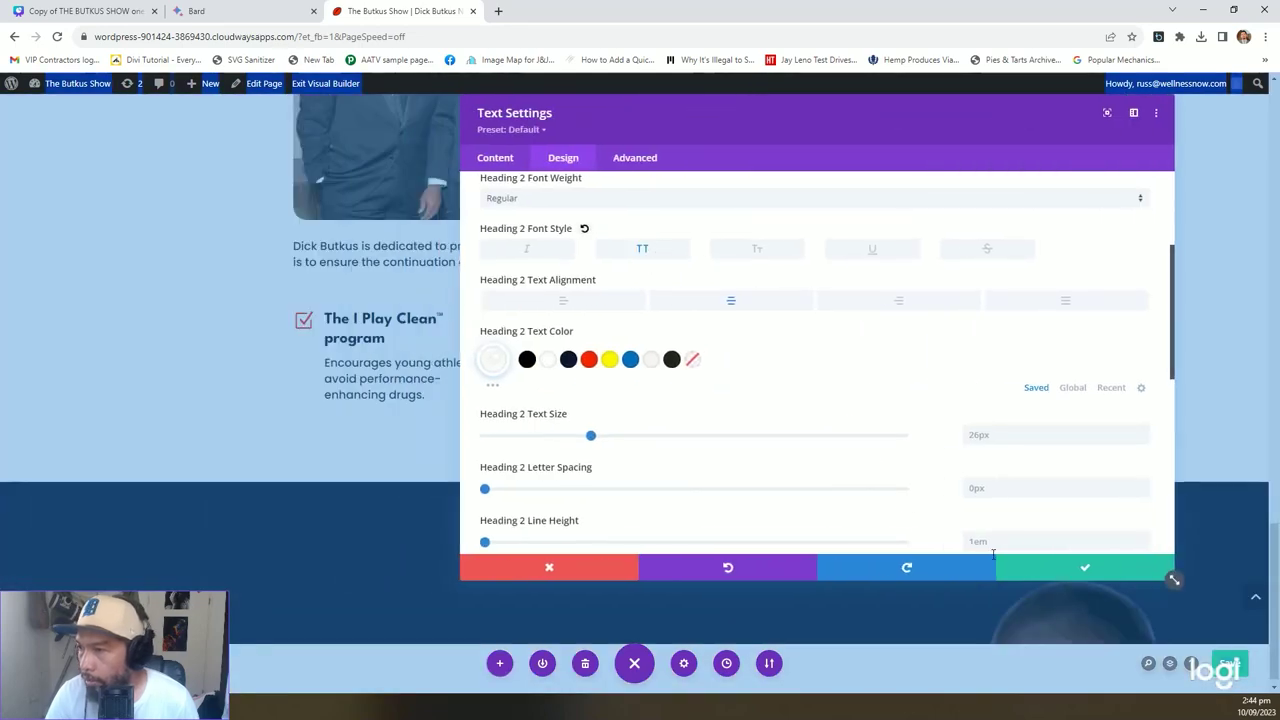
{"action": "left_click", "coordinate": [1087, 571]}
Set the Legacy Butkus Award heading's H2 text size to 62 and save the module.
{"action": "scroll", "coordinate": [794, 455], "scroll_direction": "down", "scroll_amount": 8}
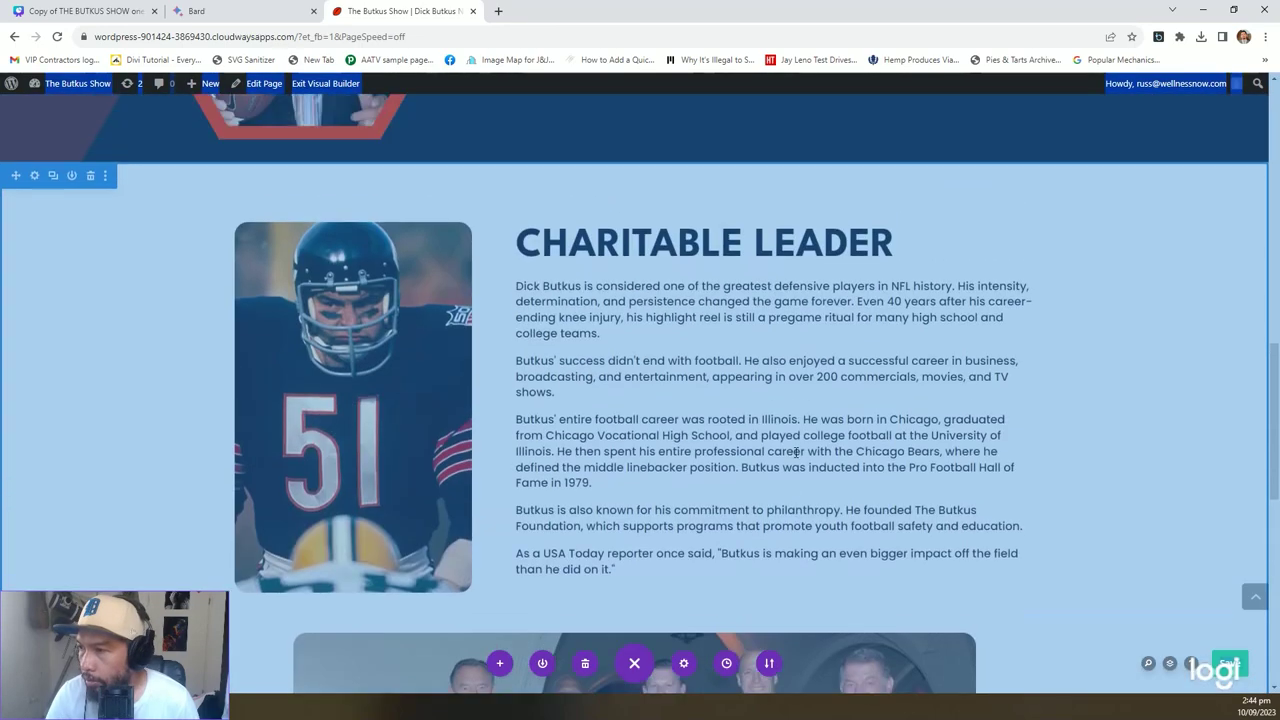
{"action": "scroll", "coordinate": [794, 450], "scroll_direction": "down", "scroll_amount": 10}
{"action": "scroll", "coordinate": [794, 449], "scroll_direction": "up", "scroll_amount": 1}
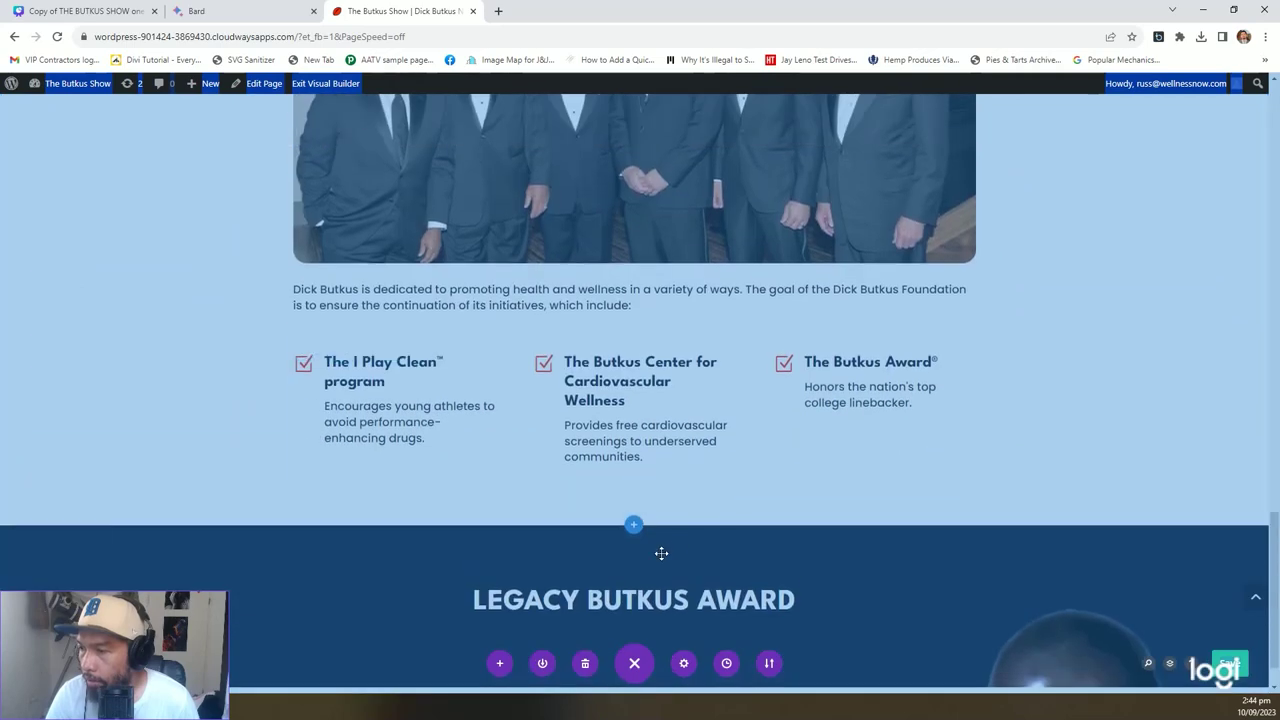
{"action": "left_click", "coordinate": [611, 593]}
{"action": "left_click", "coordinate": [563, 158]}
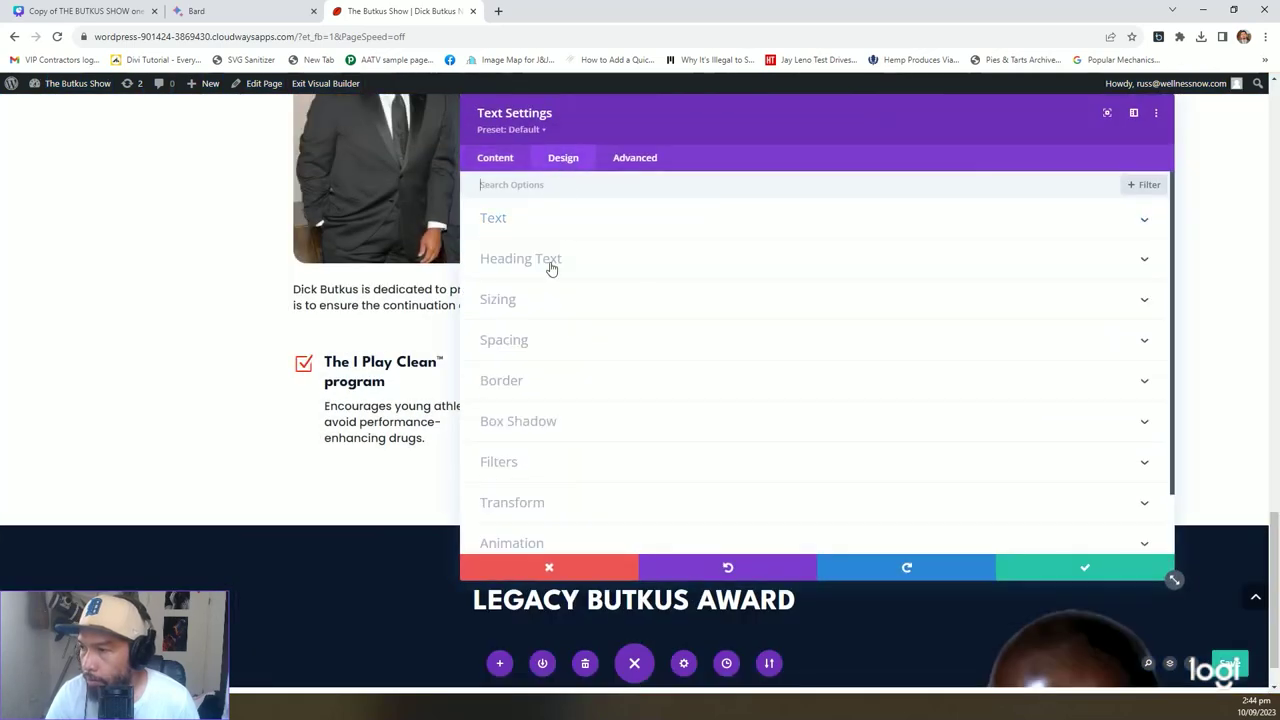
{"action": "left_click", "coordinate": [525, 258]}
{"action": "left_click", "coordinate": [646, 229]}
{"action": "scroll", "coordinate": [891, 403], "scroll_direction": "down", "scroll_amount": 4}
{"action": "scroll", "coordinate": [1006, 369], "scroll_direction": "up", "scroll_amount": 2}
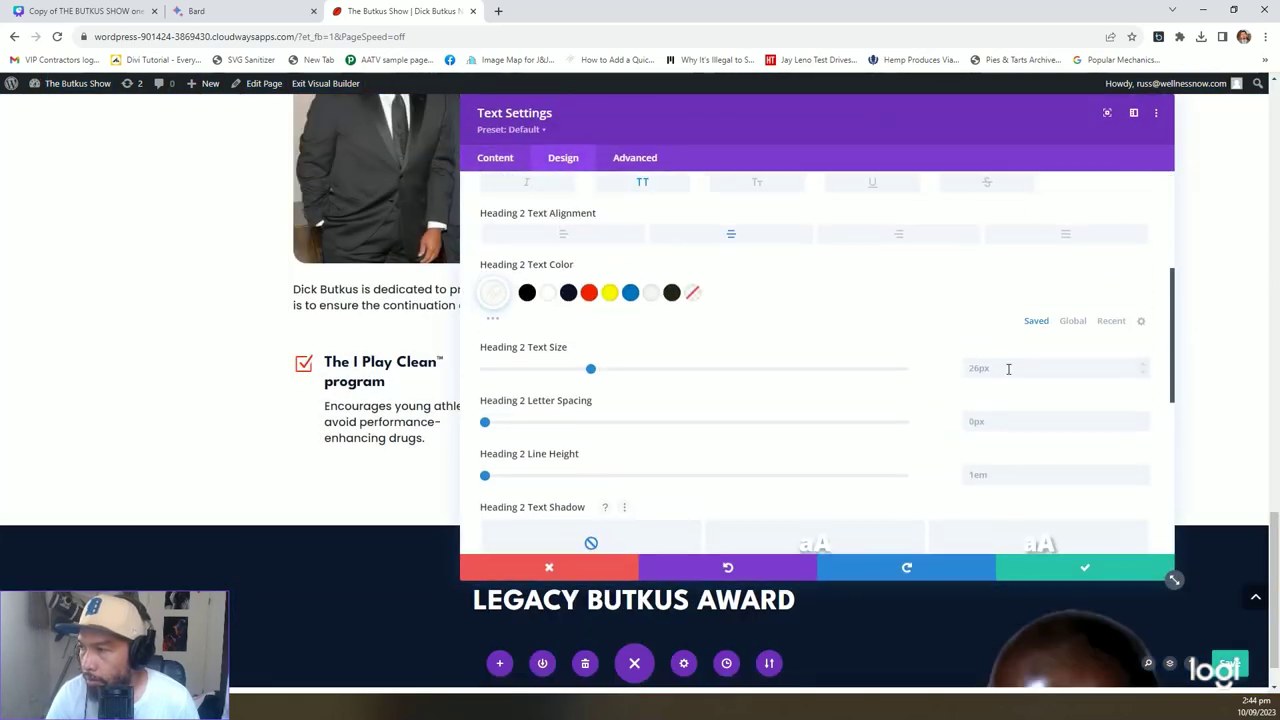
{"action": "left_click", "coordinate": [1009, 369]}
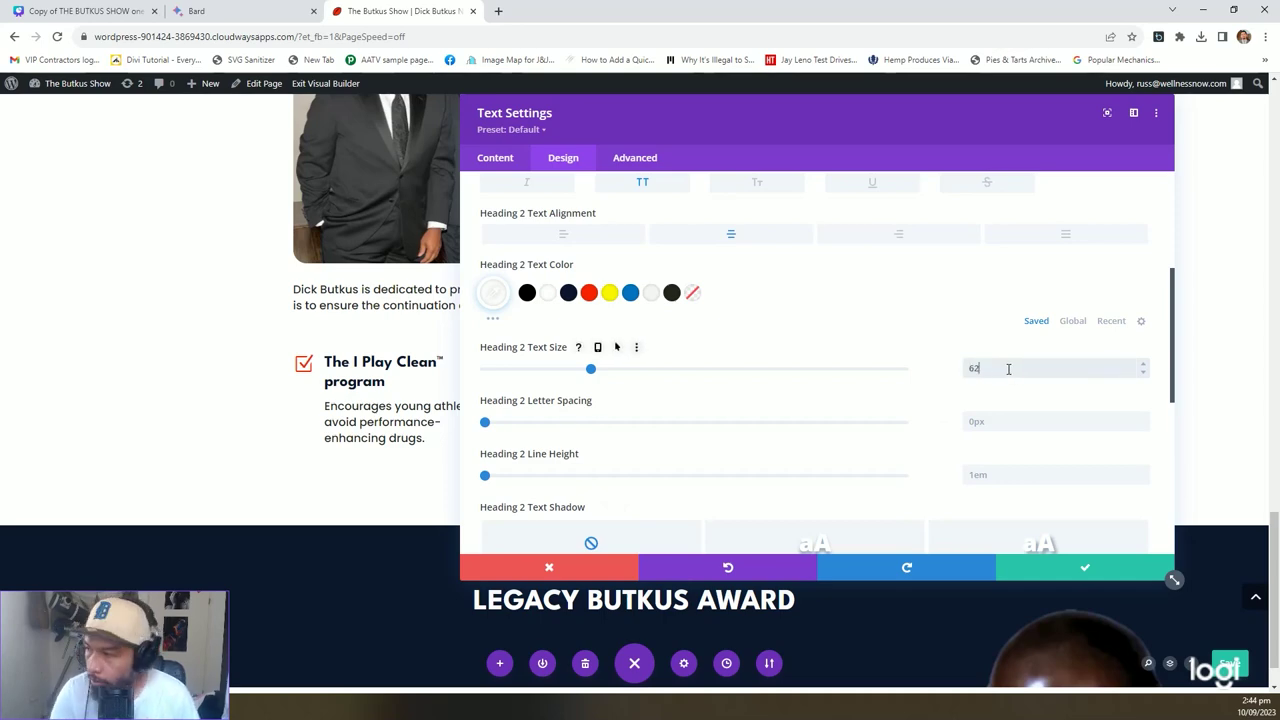
{"action": "type", "text": "62"}
{"action": "left_click", "coordinate": [1085, 567]}
{"action": "scroll", "coordinate": [737, 500], "scroll_direction": "down", "scroll_amount": 1}
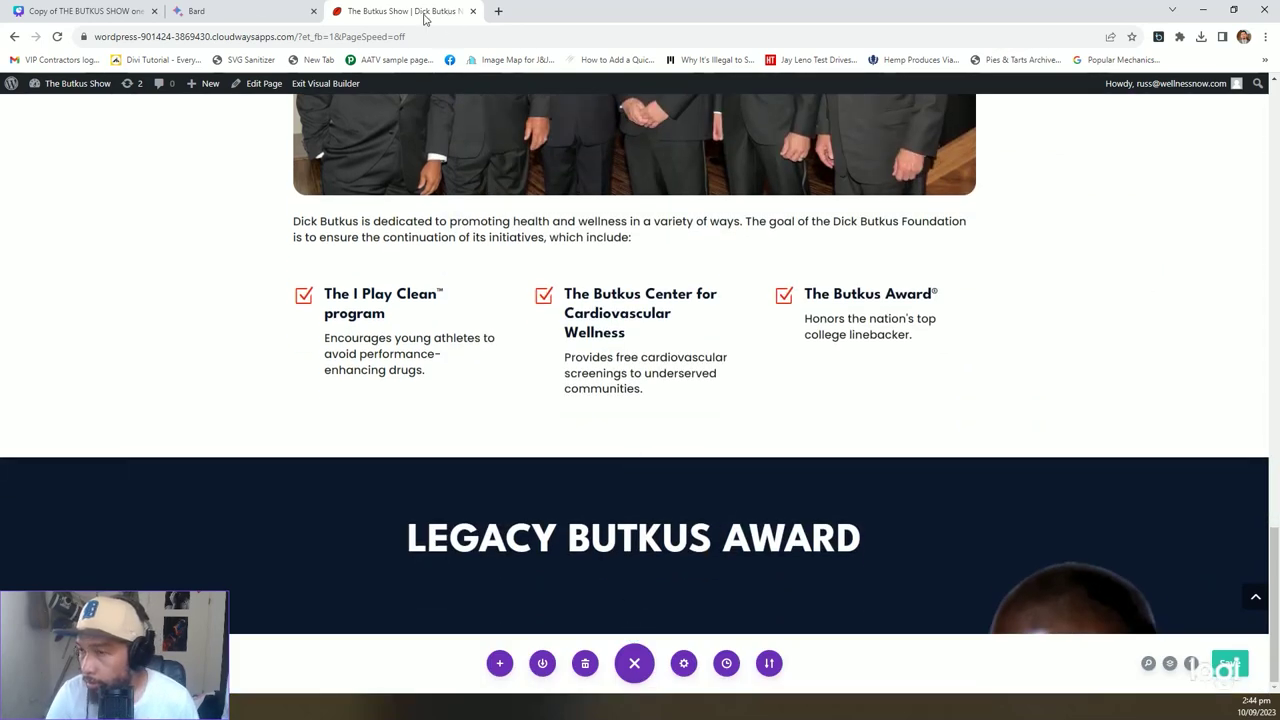
In Canva, select the text of the subtitle below the Legacy Butkus Award heading on slide 4.
{"action": "left_click", "coordinate": [240, 11]}
{"action": "left_click", "coordinate": [85, 11]}
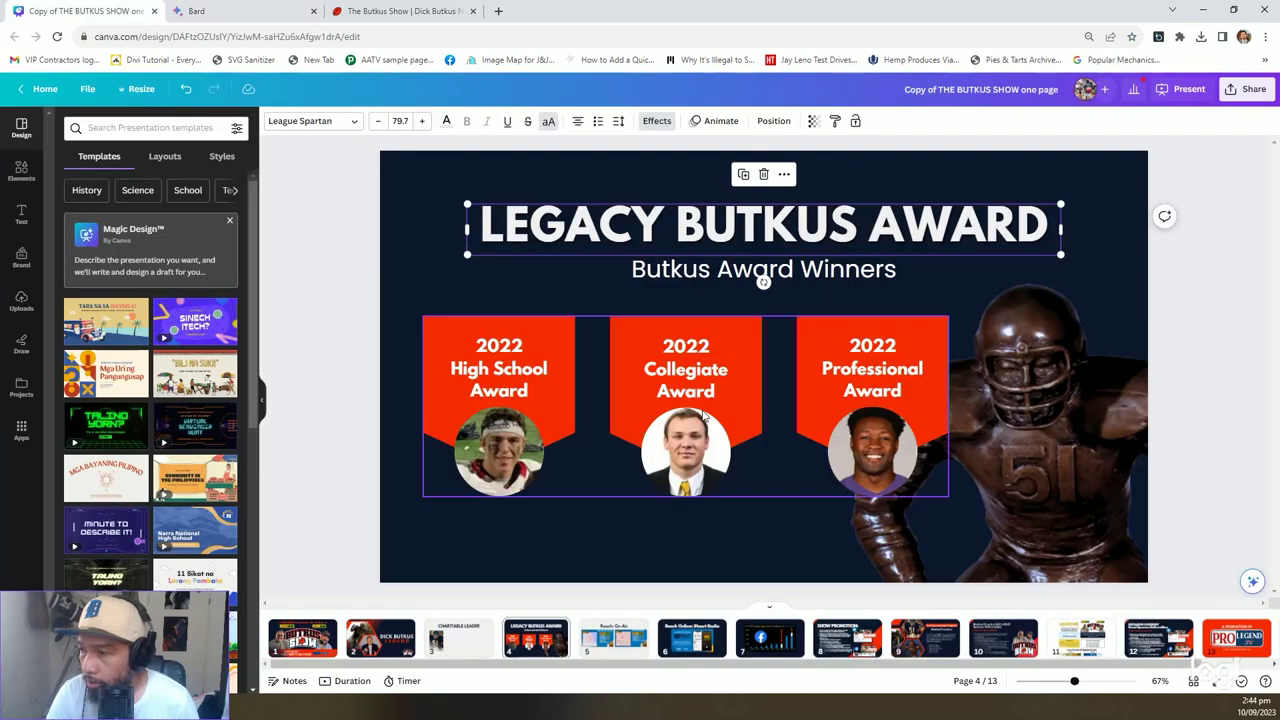
{"action": "left_click", "coordinate": [712, 275]}
{"action": "left_click", "coordinate": [712, 275]}
{"action": "key", "text": "ctrl+a"}
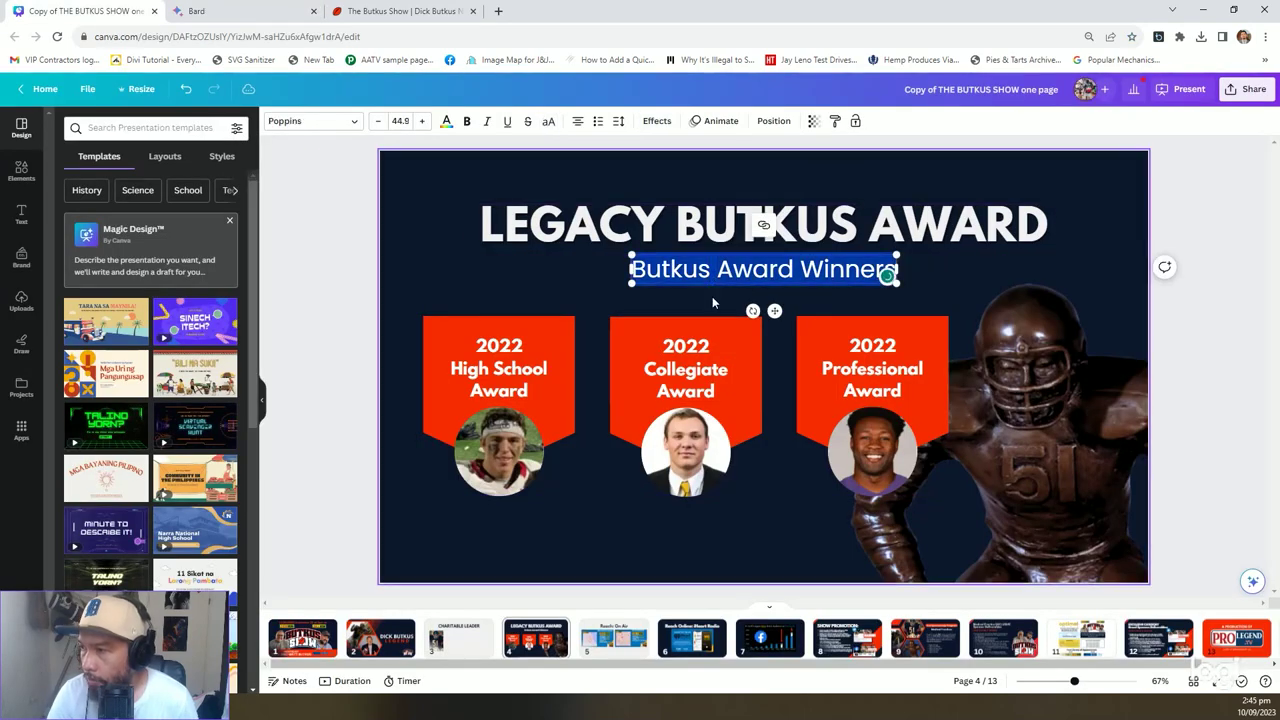
Back in Divi, add the line <h3>Butkus Award Winners</h3> below the H2 in the heading's text module.
{"action": "left_click", "coordinate": [410, 11]}
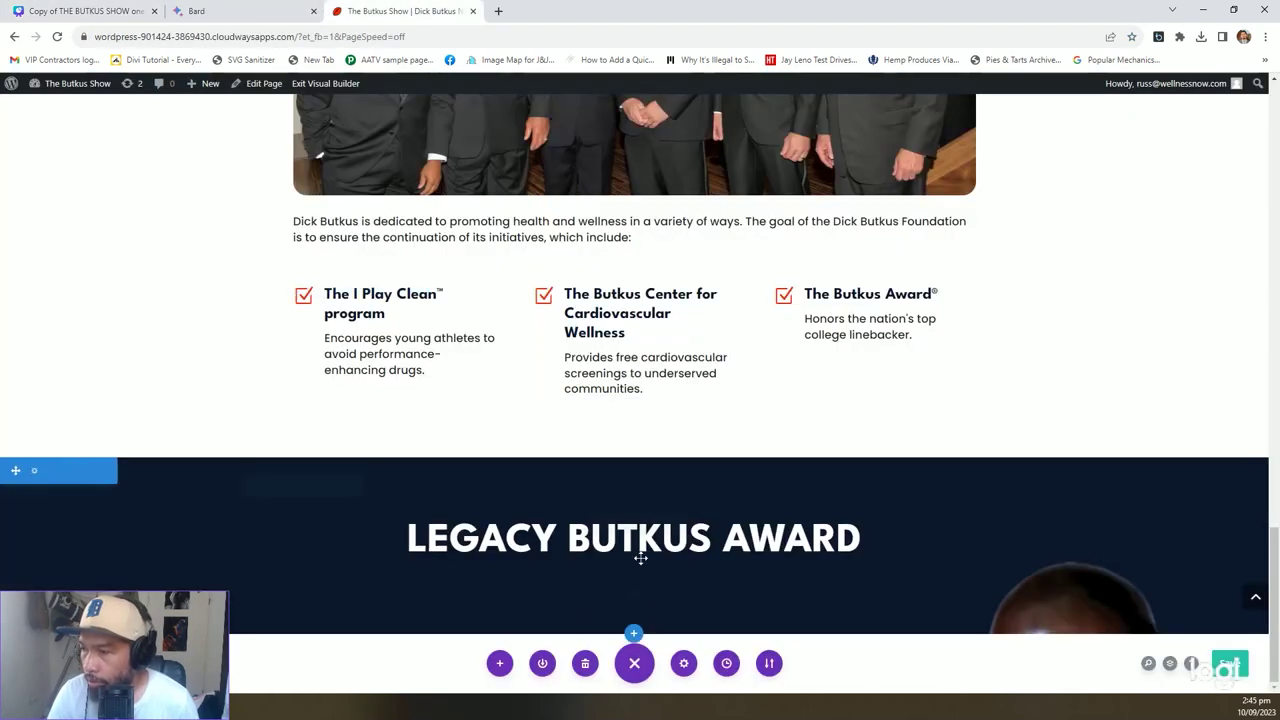
{"action": "left_click", "coordinate": [611, 525]}
{"action": "left_click", "coordinate": [1124, 312]}
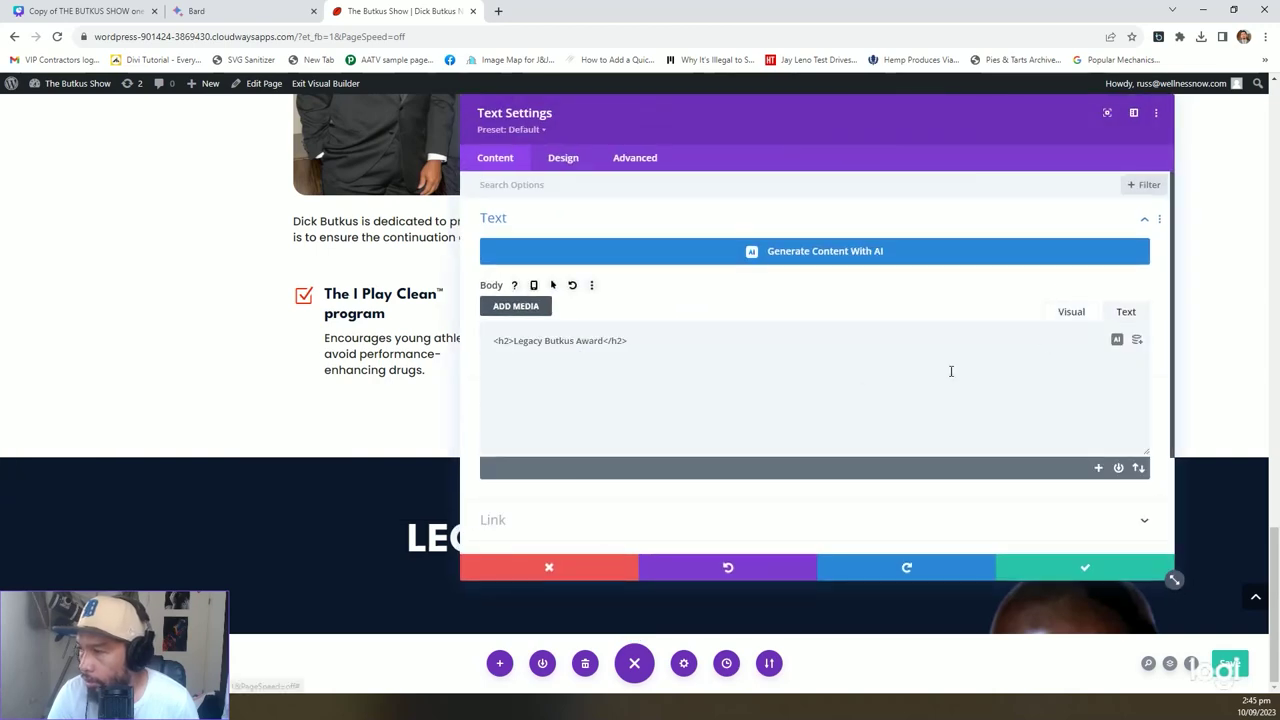
{"action": "left_click", "coordinate": [839, 362]}
{"action": "type", "text": "<h3>Butkus Award Winners</h3>"}
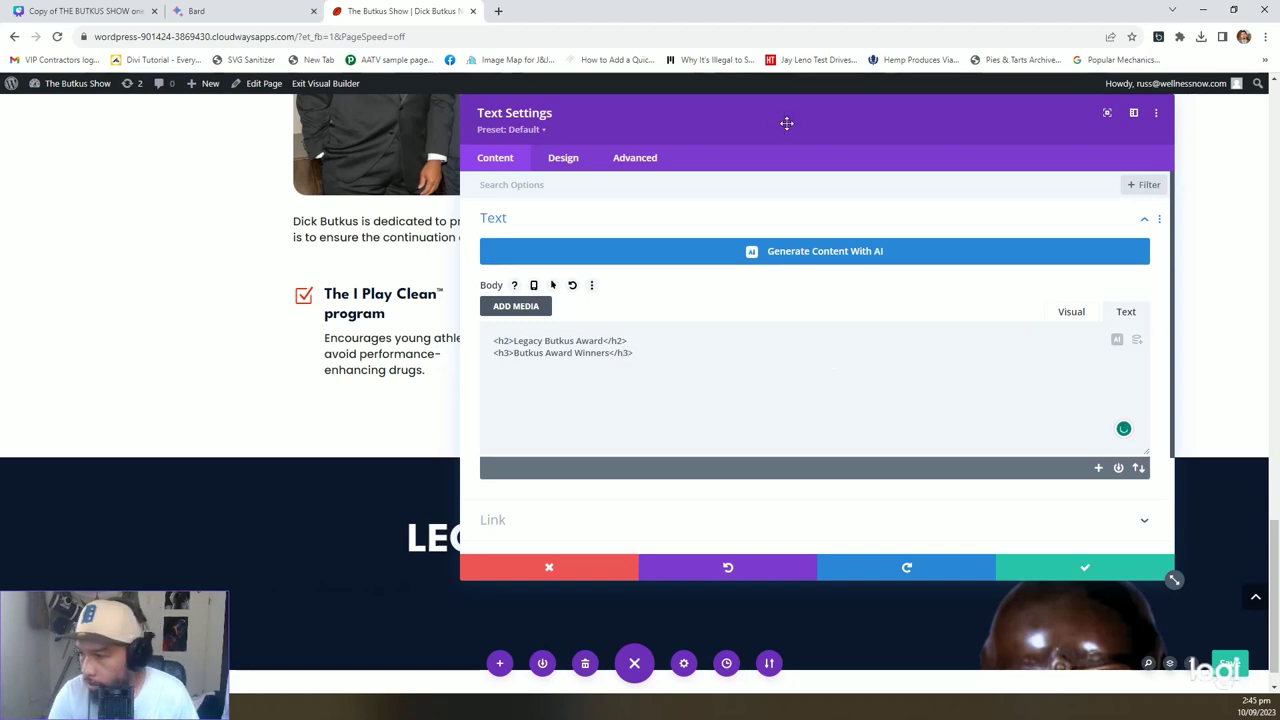
Set the heading module's text colour to Light and its text alignment to centre, and save the module.
{"action": "left_click_drag", "start_coordinate": [787, 123], "coordinate": [875, 205]}
{"action": "left_click", "coordinate": [818, 183]}
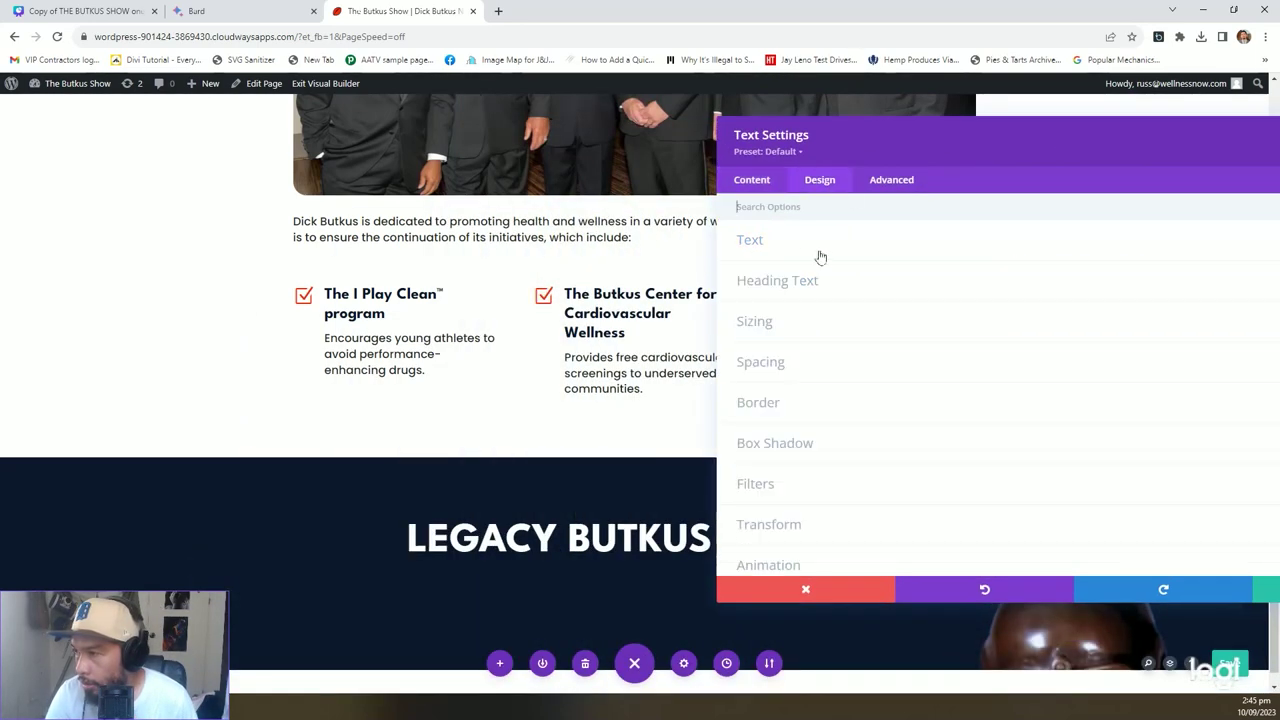
{"action": "left_click", "coordinate": [815, 248]}
{"action": "scroll", "coordinate": [889, 280], "scroll_direction": "down", "scroll_amount": 3}
{"action": "scroll", "coordinate": [812, 361], "scroll_direction": "down", "scroll_amount": 3}
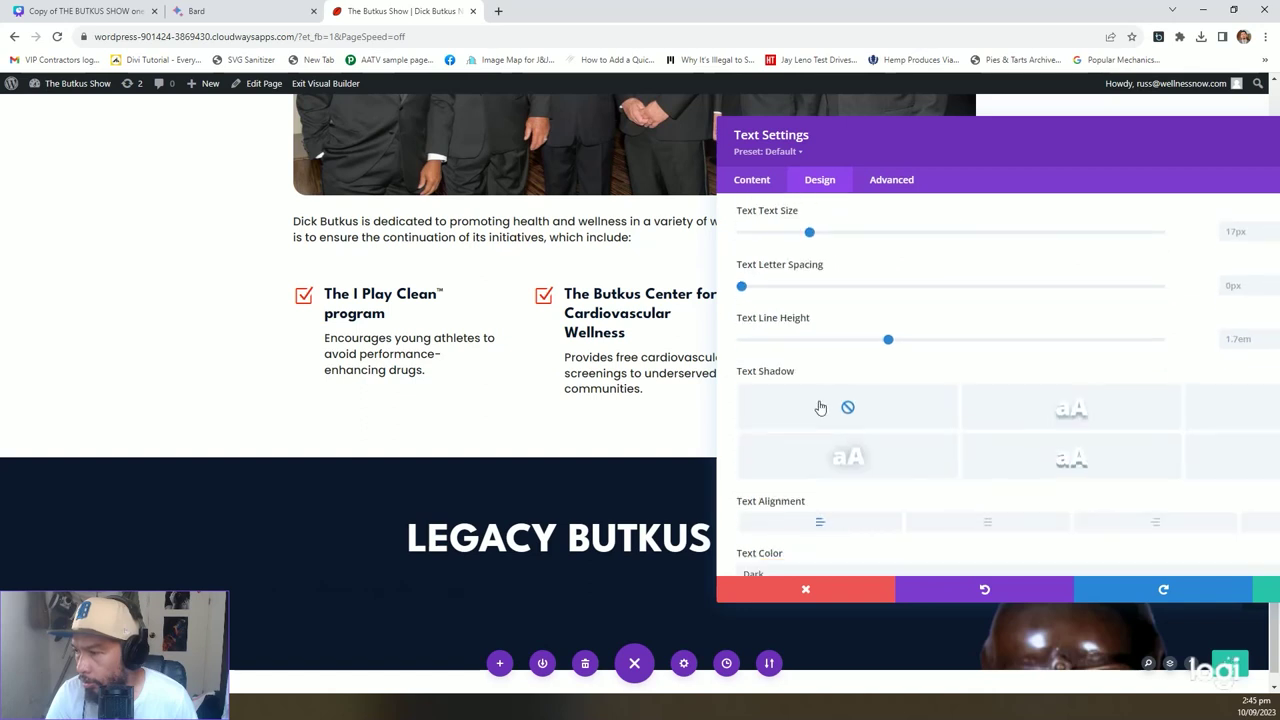
{"action": "left_click", "coordinate": [810, 450]}
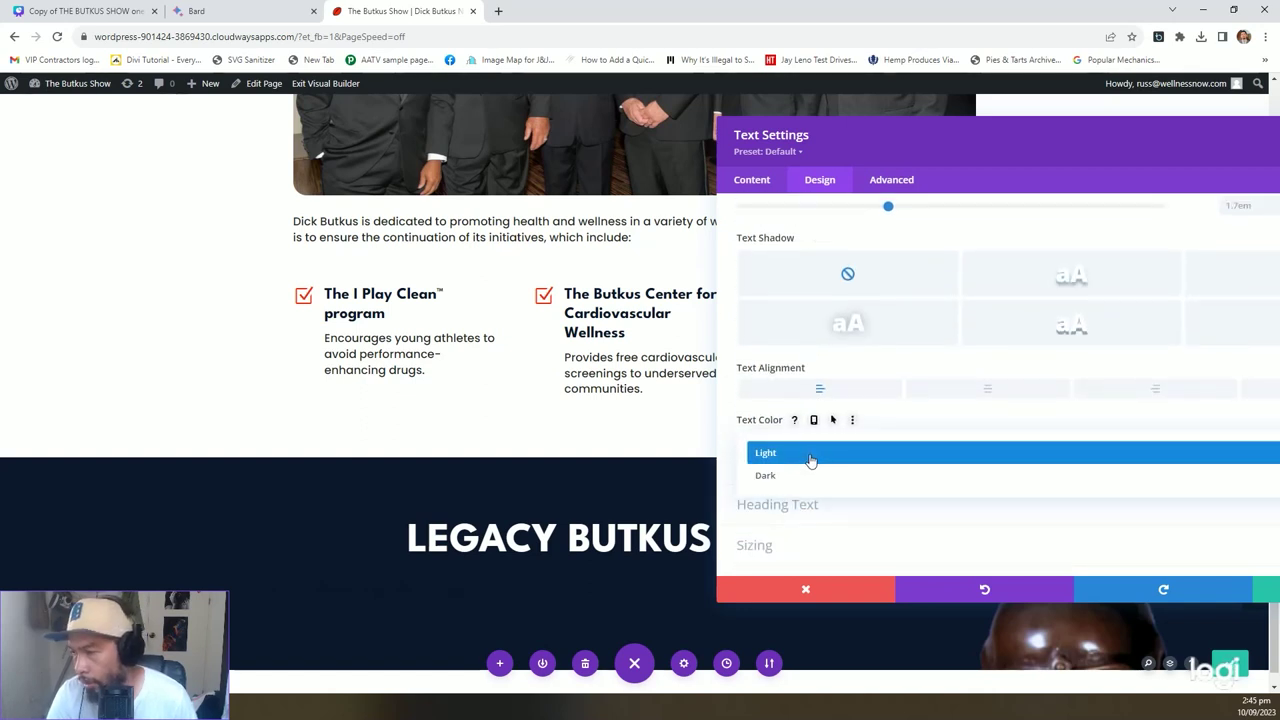
{"action": "left_click", "coordinate": [810, 453]}
{"action": "left_click_drag", "start_coordinate": [904, 155], "coordinate": [809, 143]}
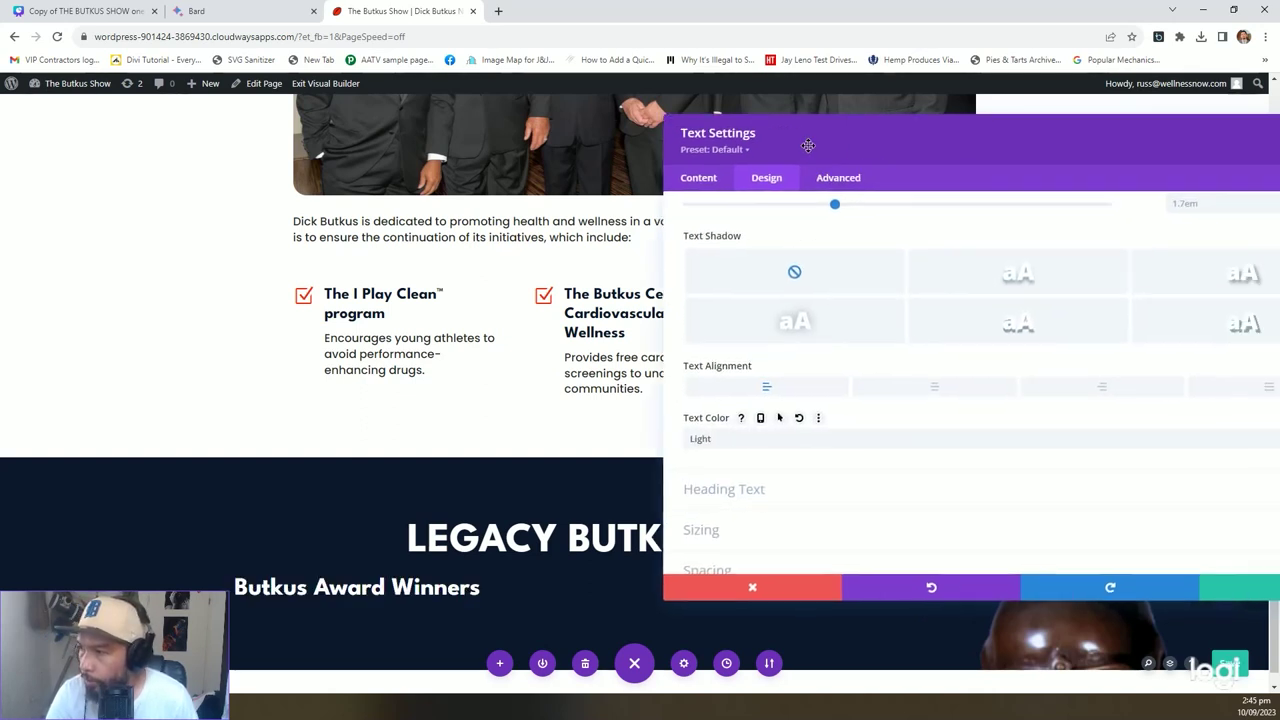
{"action": "left_click", "coordinate": [751, 370]}
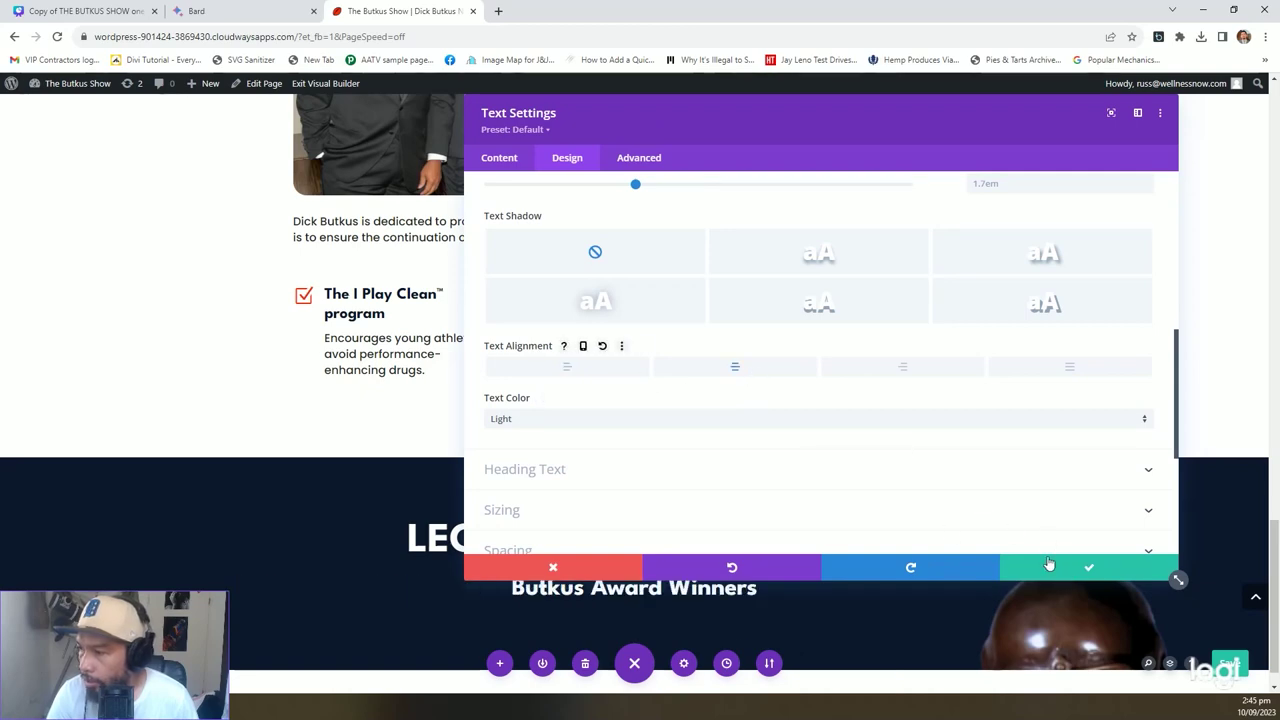
{"action": "left_click", "coordinate": [1049, 564]}
Check the subtitle's style in Canva, and back in Divi set the Butkus Award Winners H3 font weight to Light.
{"action": "left_click", "coordinate": [85, 10]}
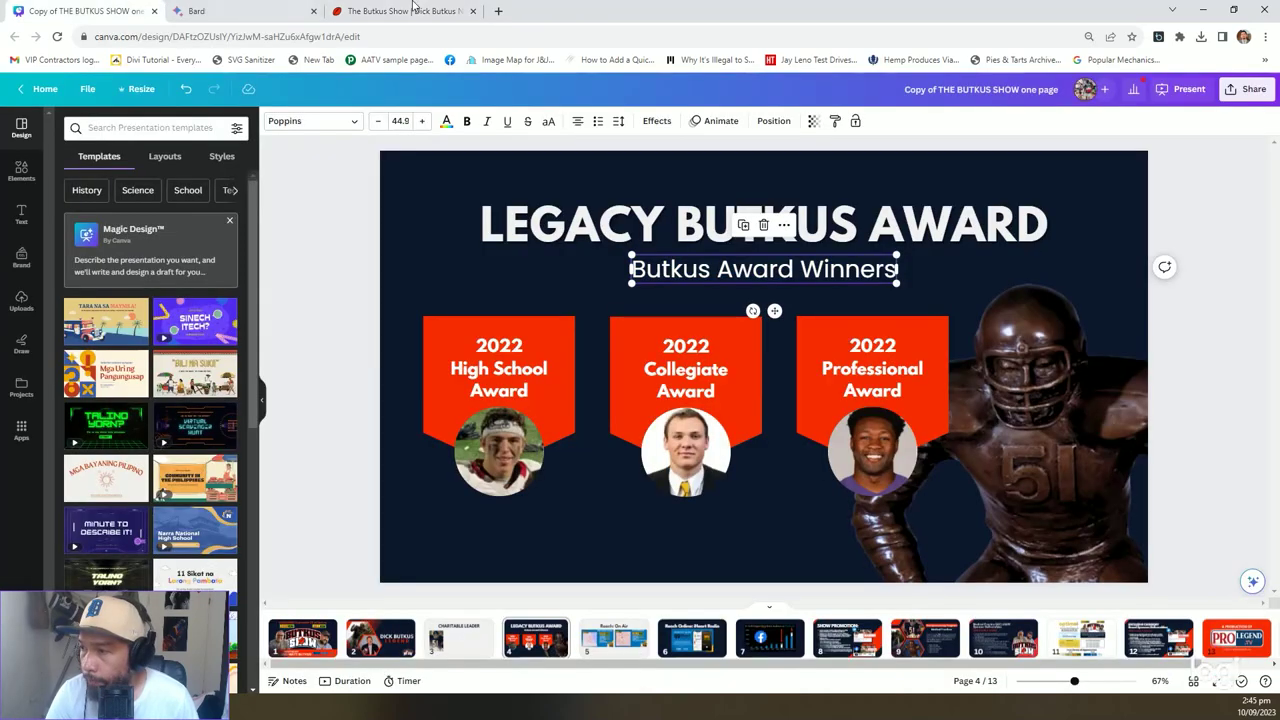
{"action": "left_click", "coordinate": [412, 8]}
{"action": "left_click", "coordinate": [612, 552]}
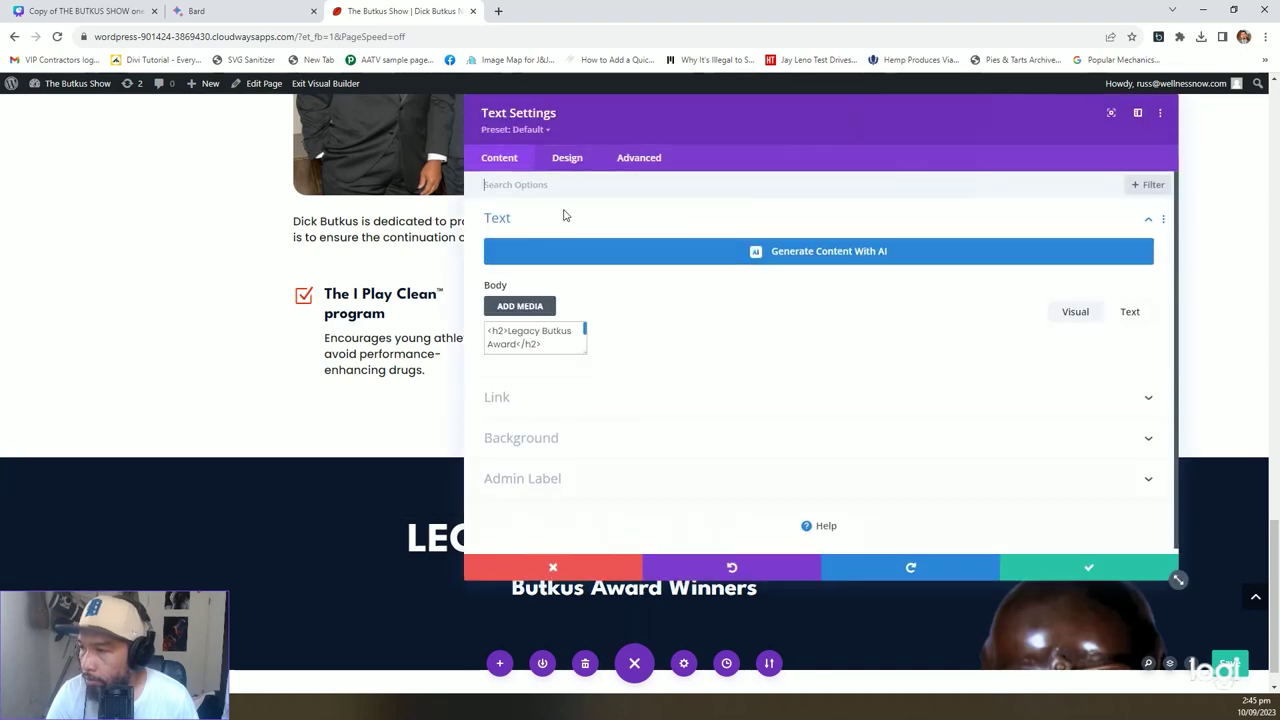
{"action": "left_click", "coordinate": [567, 157]}
{"action": "left_click", "coordinate": [557, 258]}
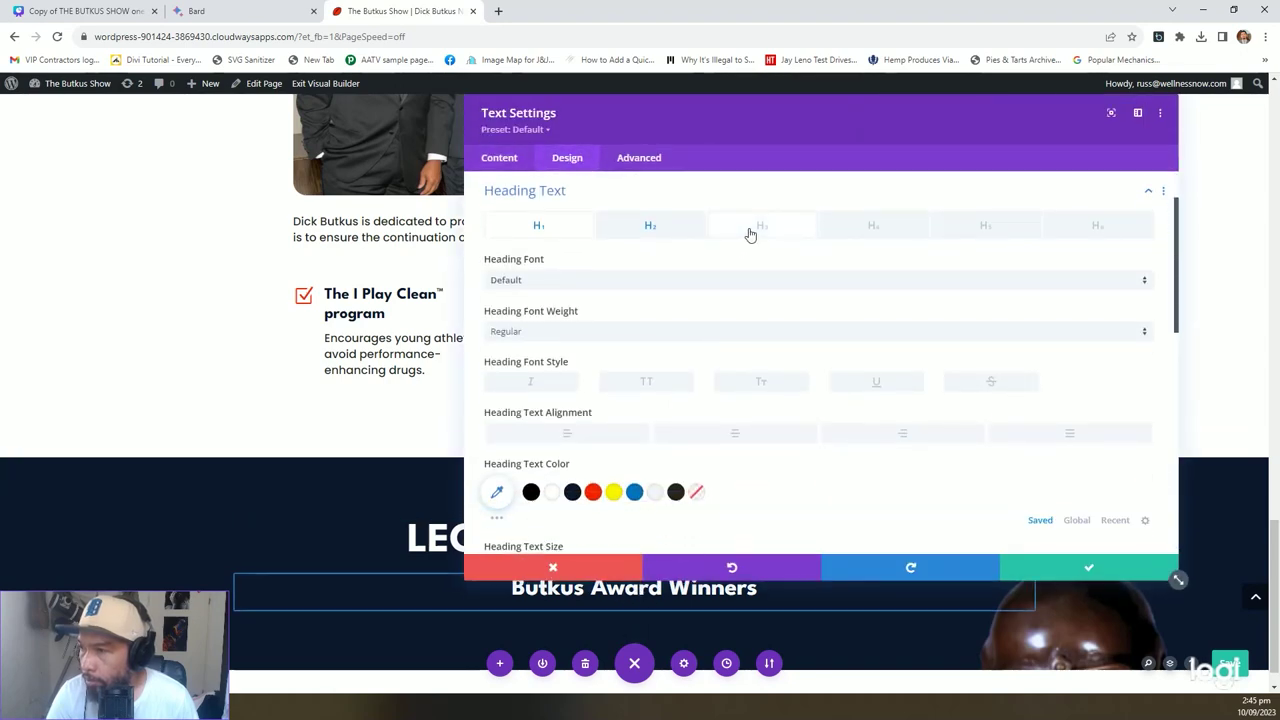
{"action": "left_click", "coordinate": [762, 226]}
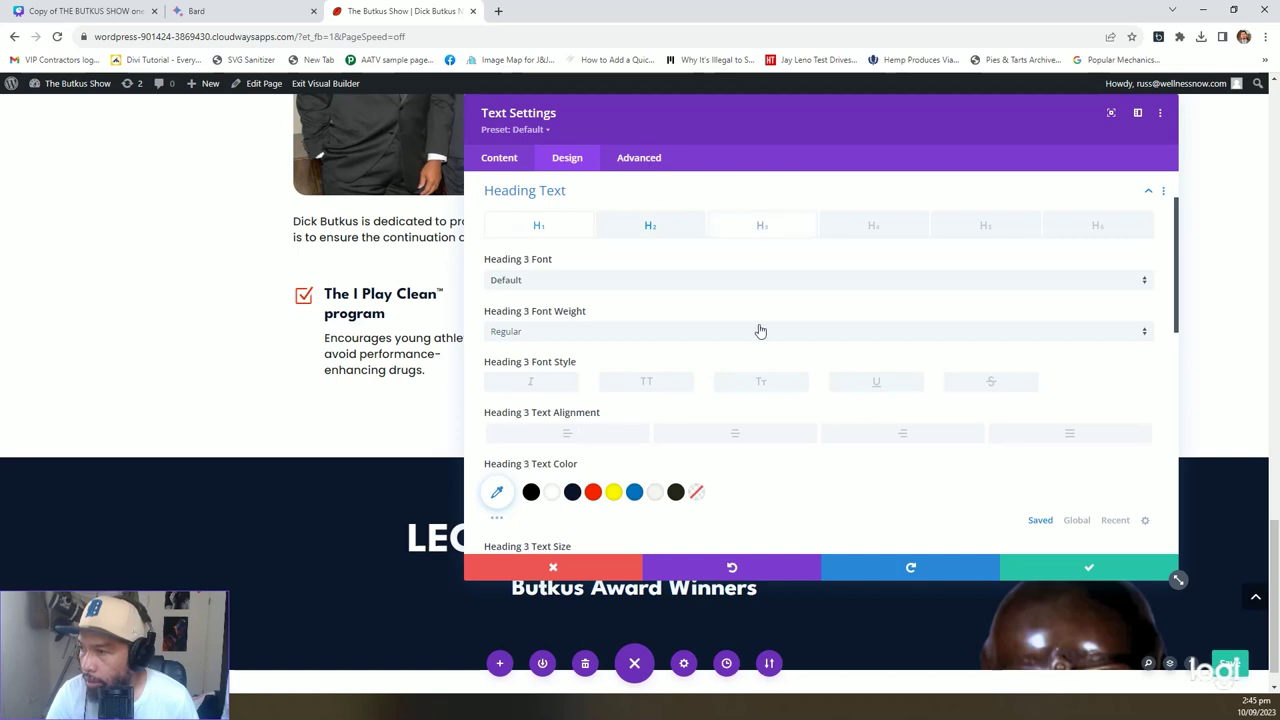
{"action": "scroll", "coordinate": [923, 430], "scroll_direction": "down", "scroll_amount": 3}
{"action": "scroll", "coordinate": [909, 432], "scroll_direction": "up", "scroll_amount": 1}
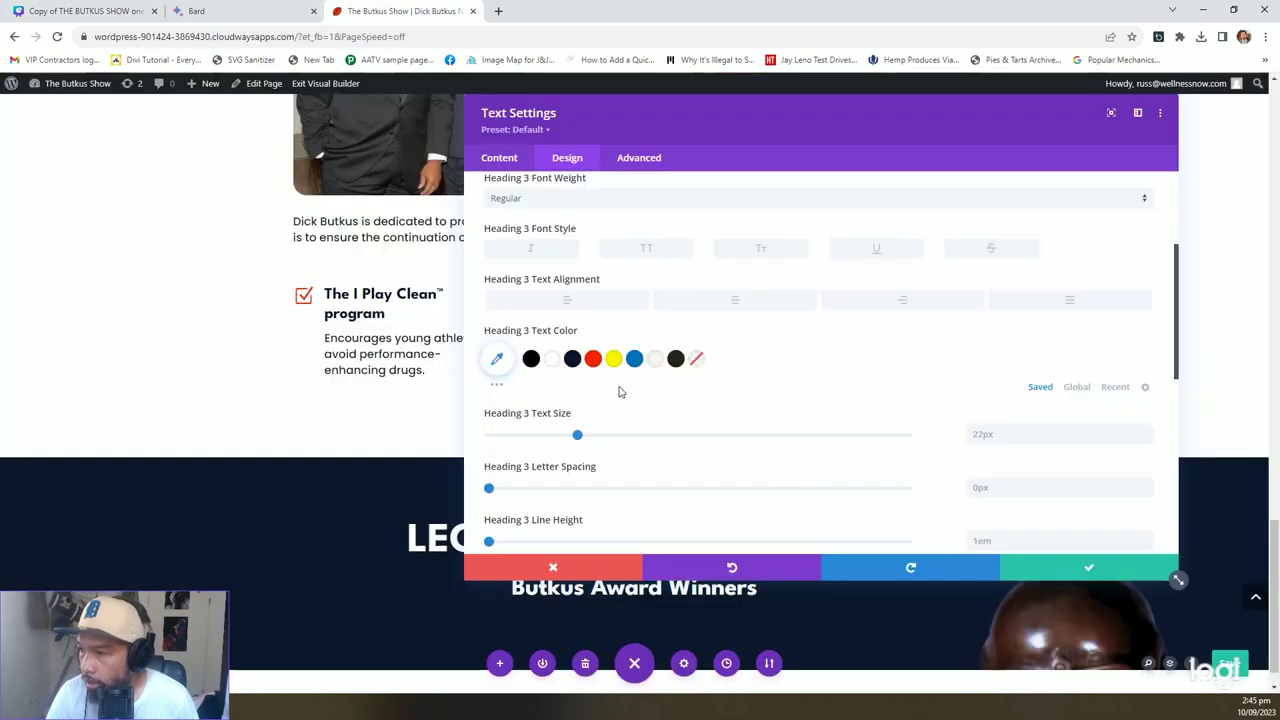
{"action": "scroll", "coordinate": [600, 360], "scroll_direction": "up", "scroll_amount": 1}
{"action": "left_click", "coordinate": [579, 272]}
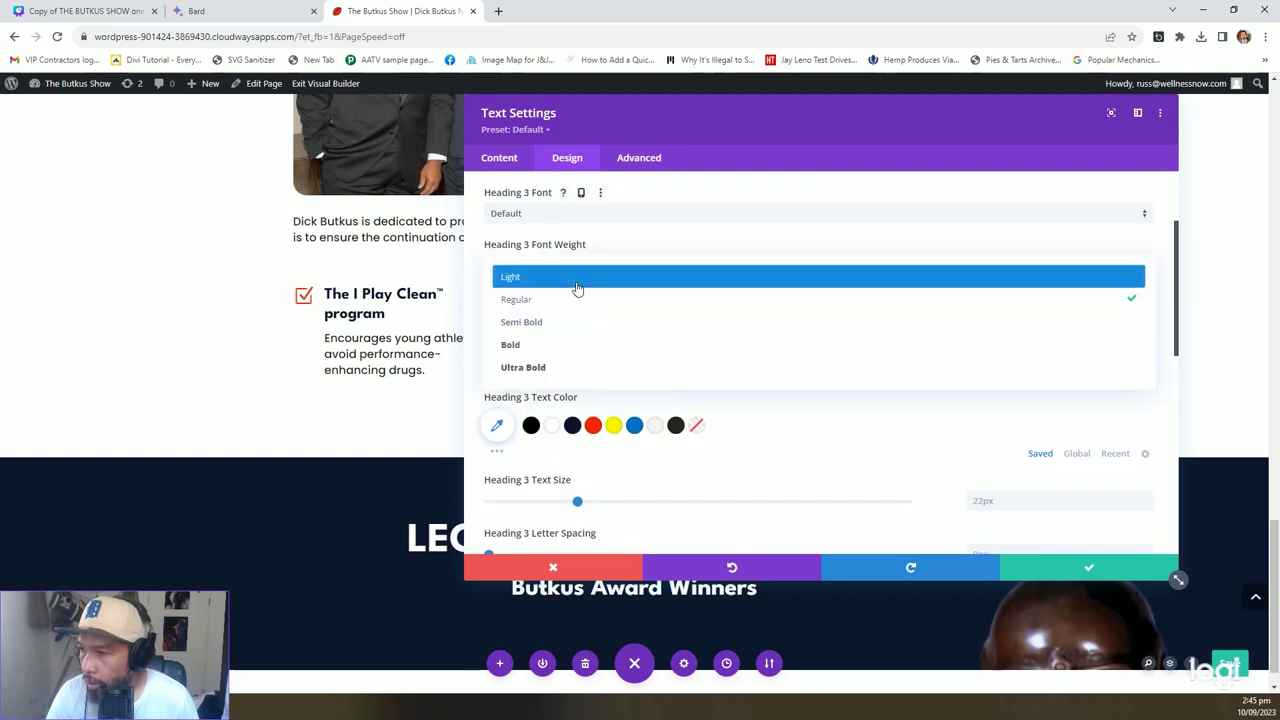
{"action": "left_click", "coordinate": [581, 281]}
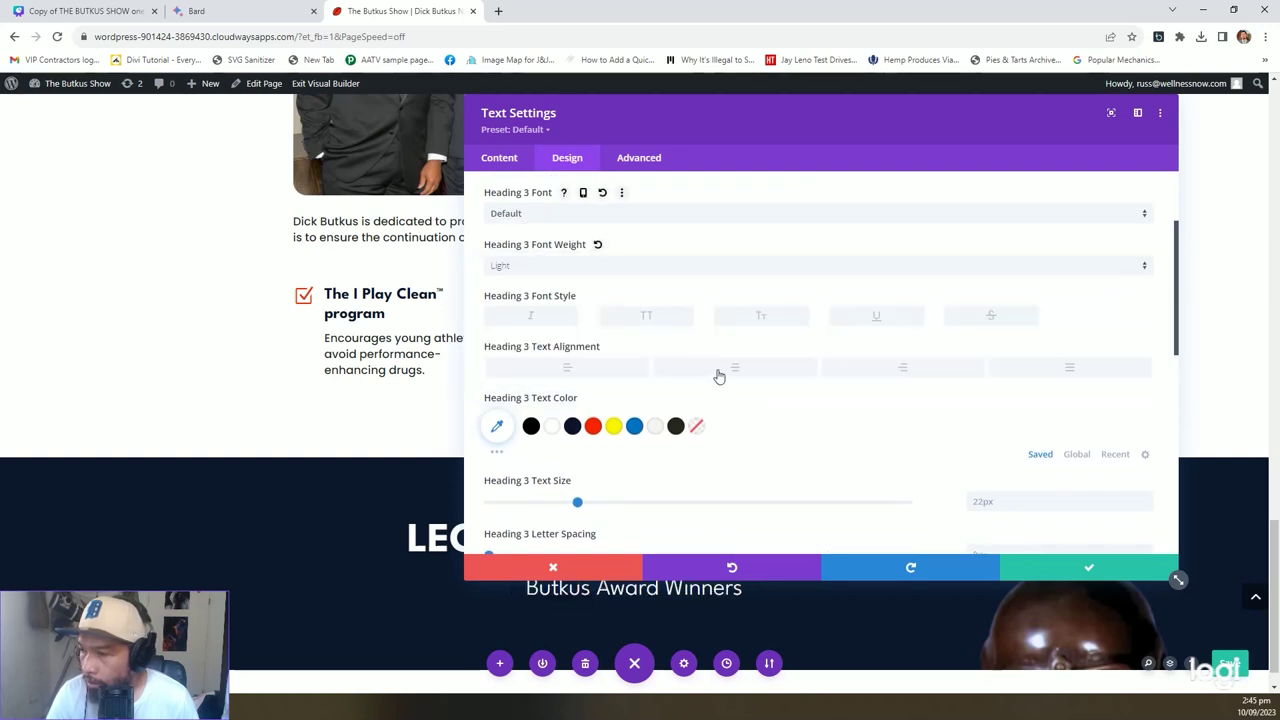
Try the Regular font weight on the Butkus Award Winners H3 and reopen the weight choice to return to Light.
{"action": "left_click", "coordinate": [561, 270]}
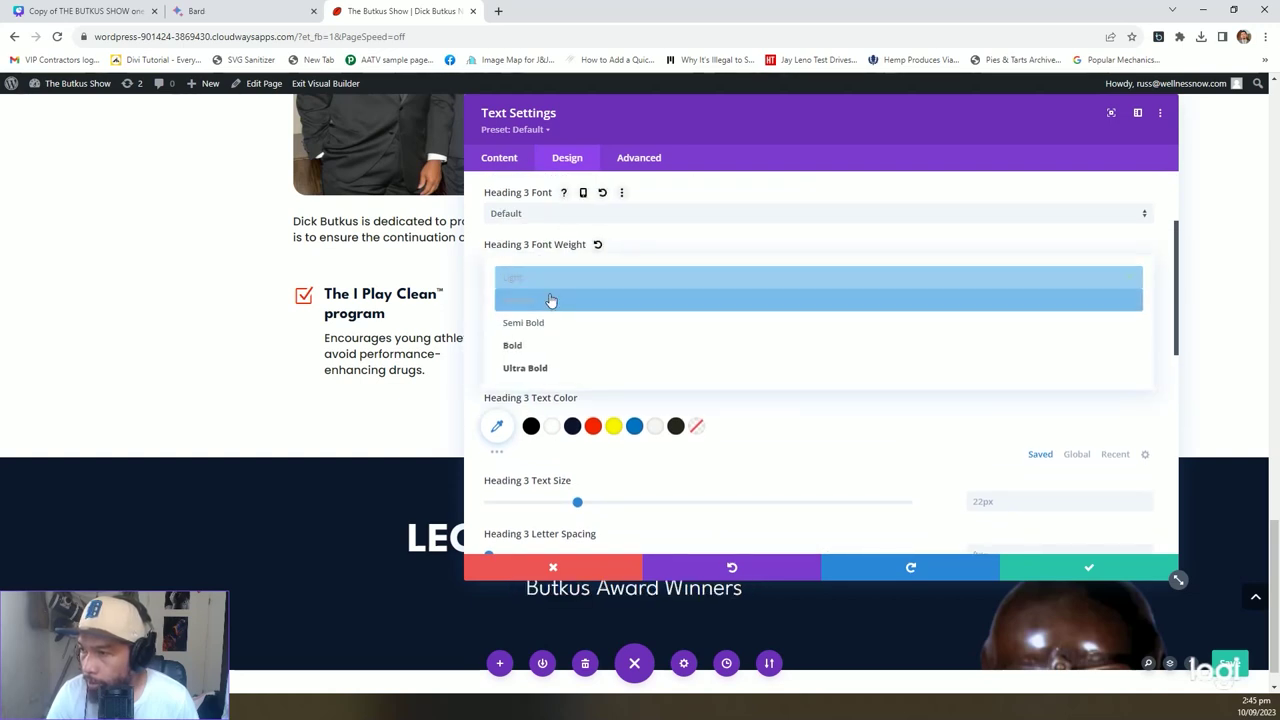
{"action": "left_click", "coordinate": [556, 302]}
{"action": "left_click", "coordinate": [548, 276]}
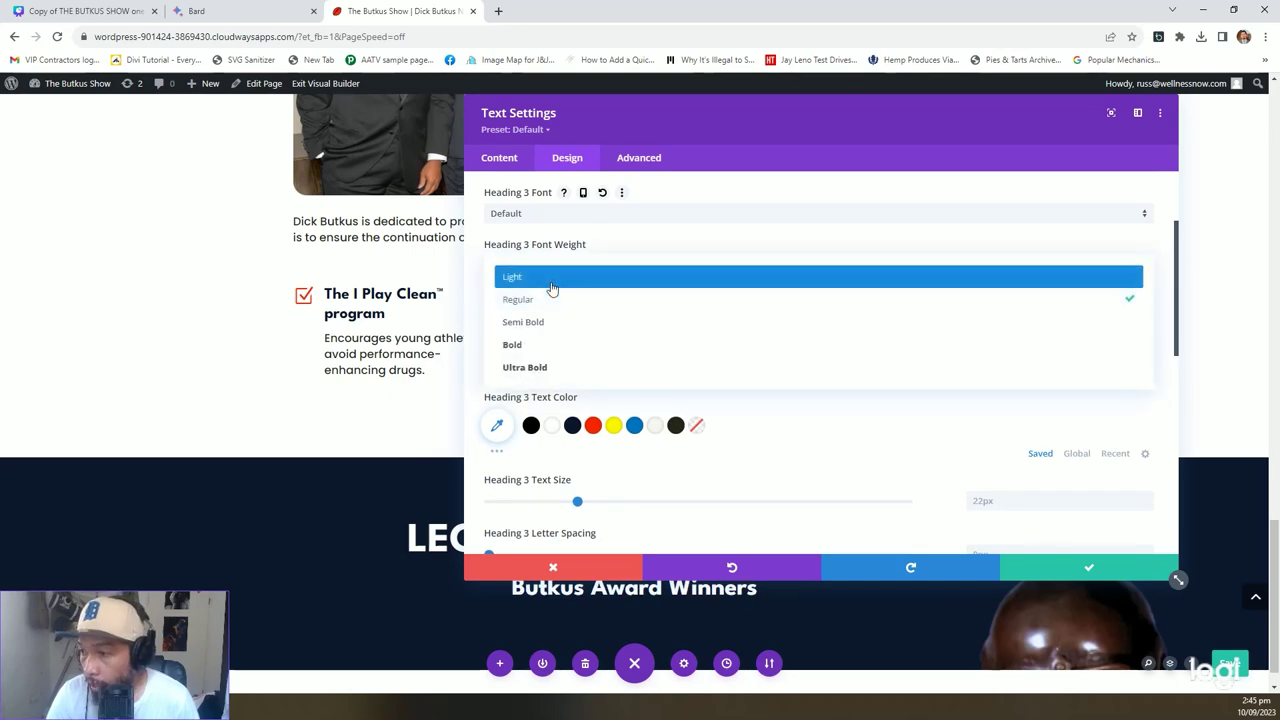
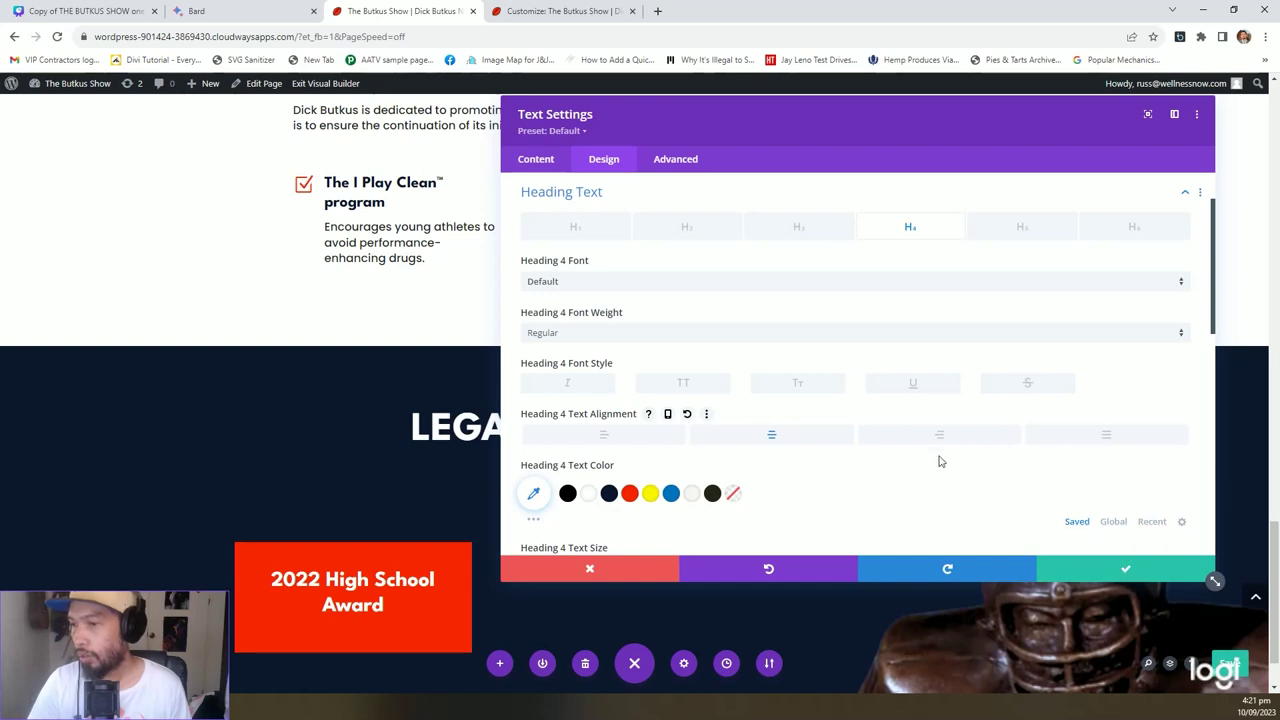
Save the 2022 High School Award heading settings and insert an Image module below that heading in the red column.
{"action": "left_click", "coordinate": [1110, 570]}
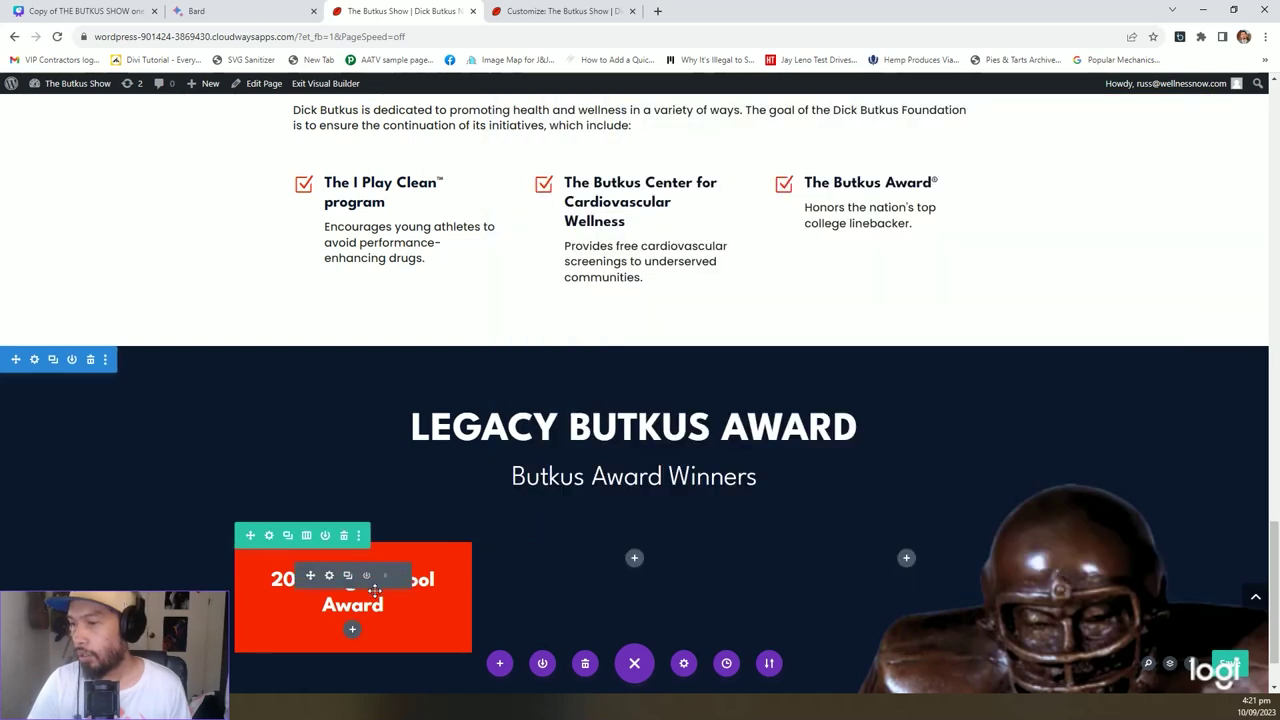
{"action": "left_click", "coordinate": [352, 631]}
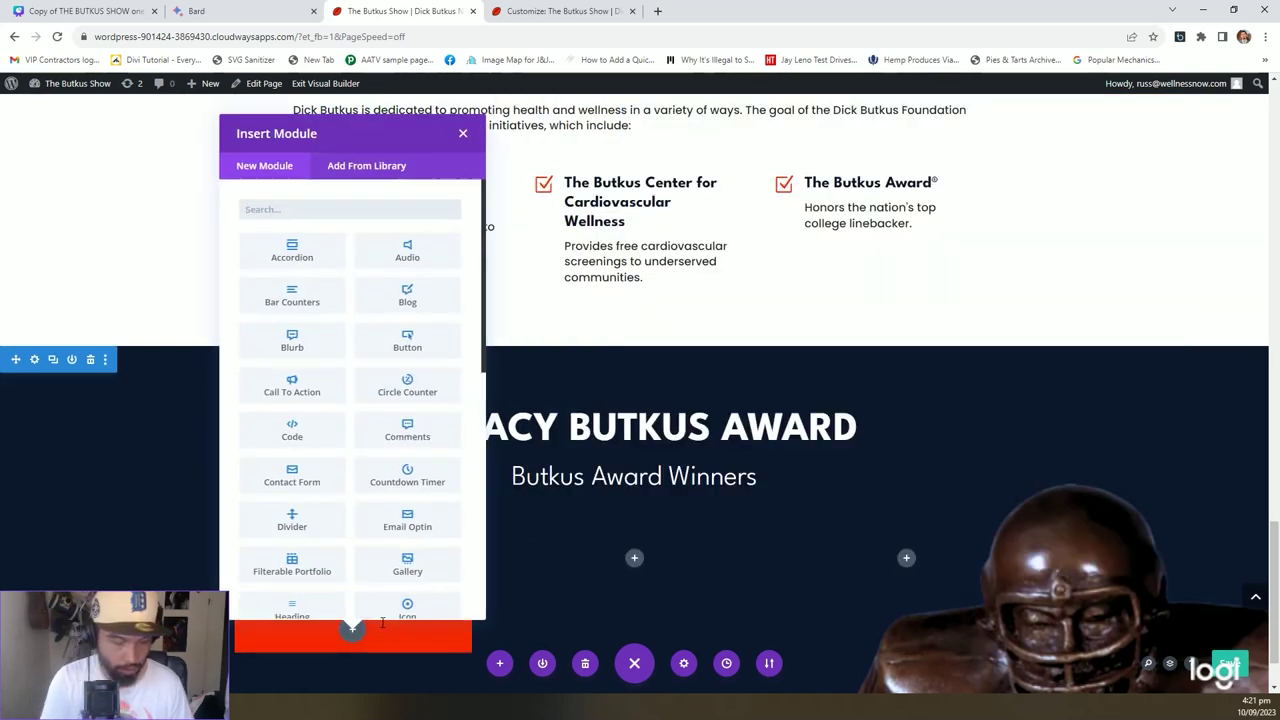
{"action": "type", "text": "ima"}
{"action": "key", "text": "Return"}
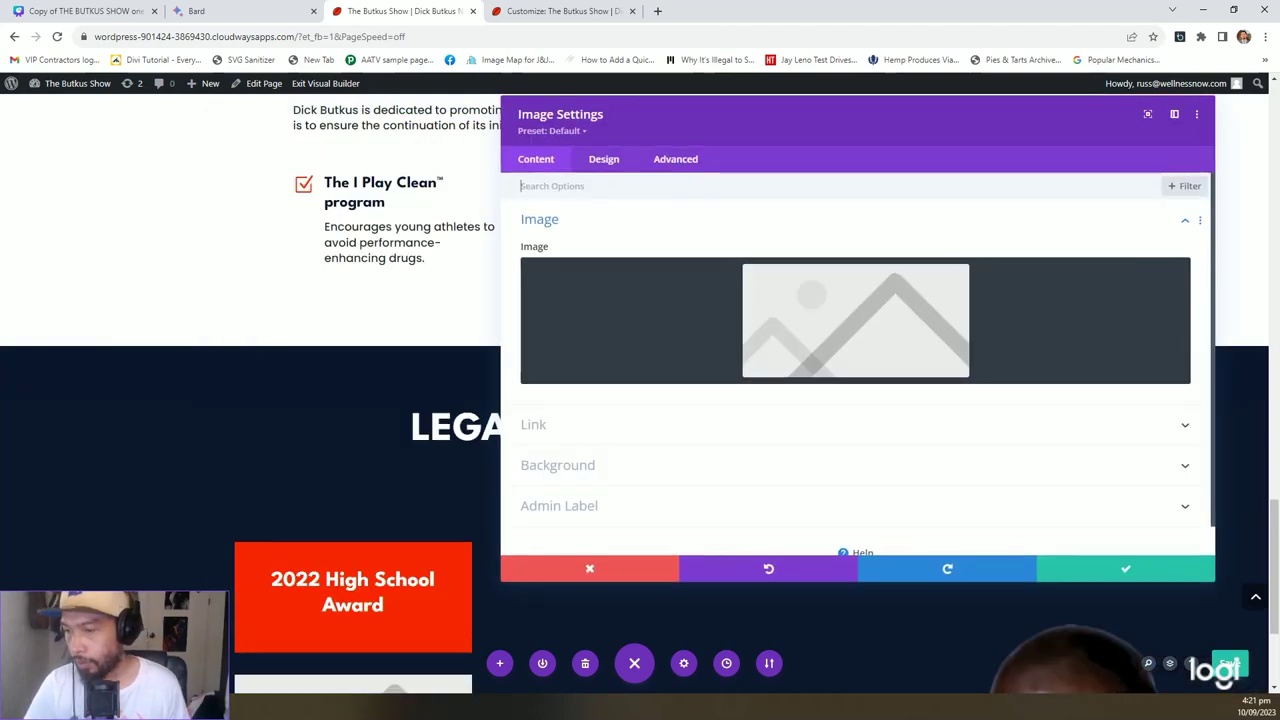
Look through the butkus images folder in File Explorer for the award winner's photo, and return to the browser.
{"action": "key", "text": "alt+Tab"}
{"action": "key", "text": "alt+Tab"}
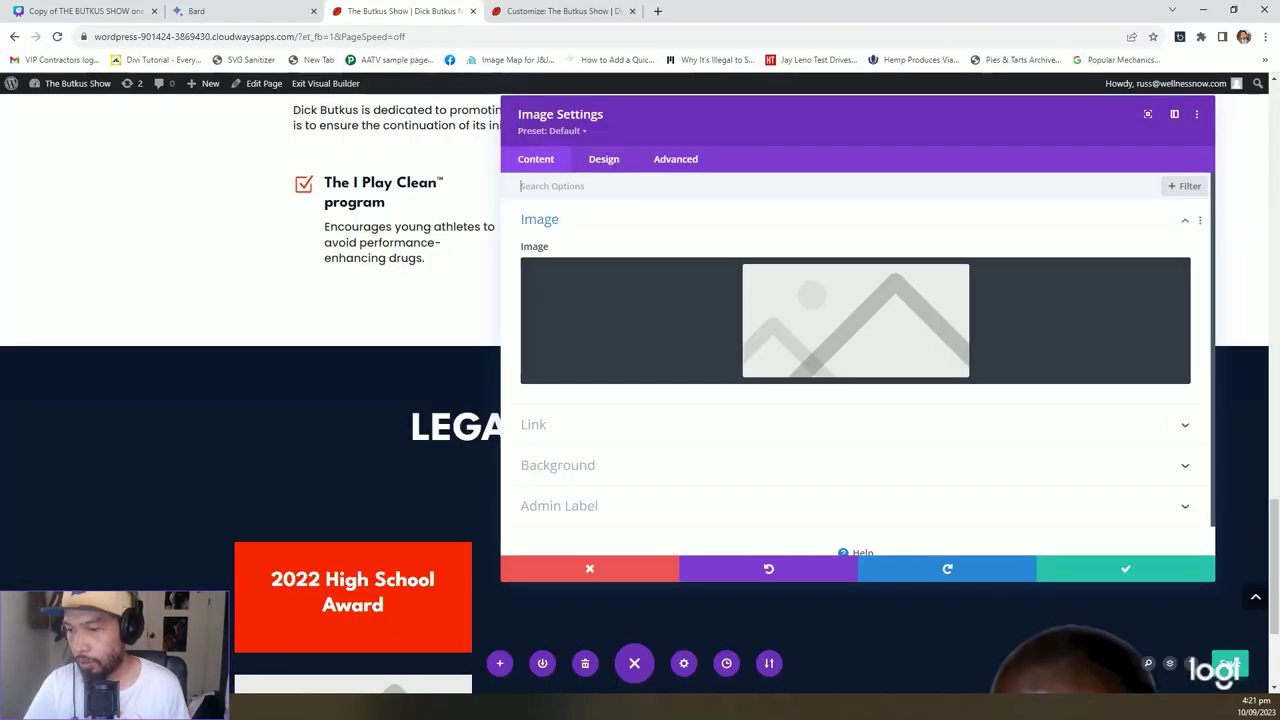
{"action": "key", "text": "alt+Tab"}
{"action": "double_click", "coordinate": [240, 606]}
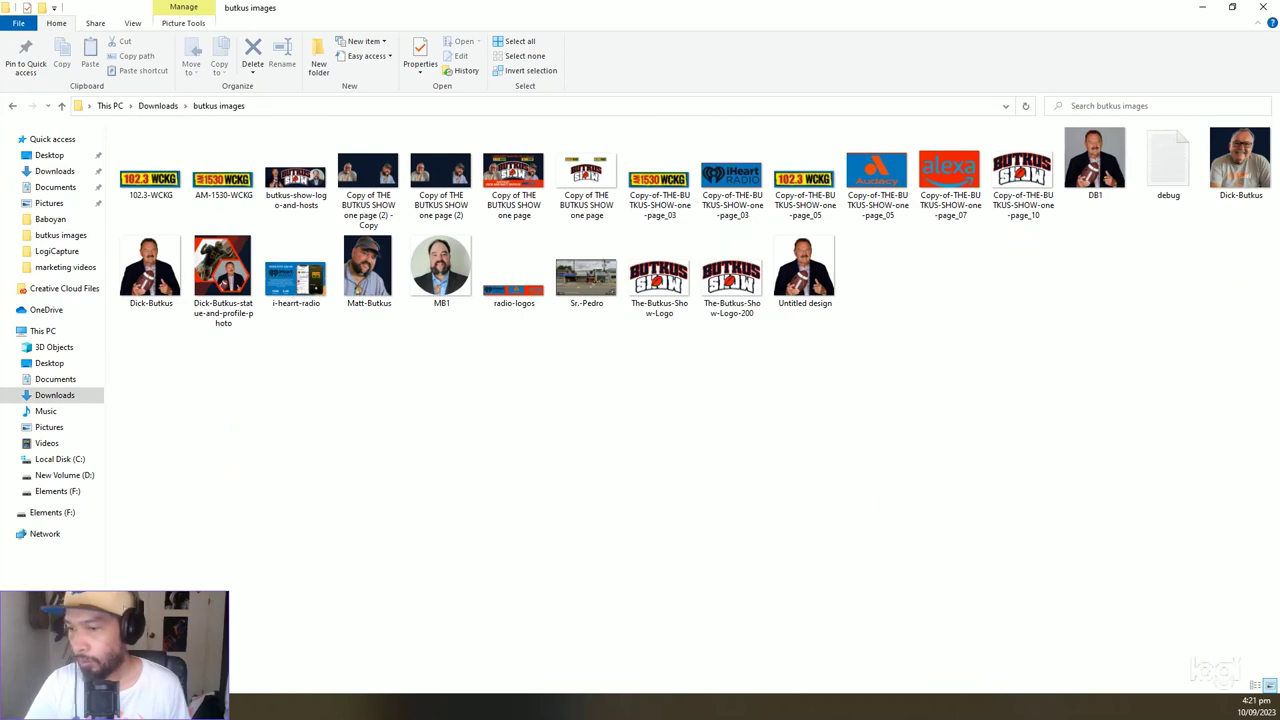
{"action": "left_click", "coordinate": [330, 708]}
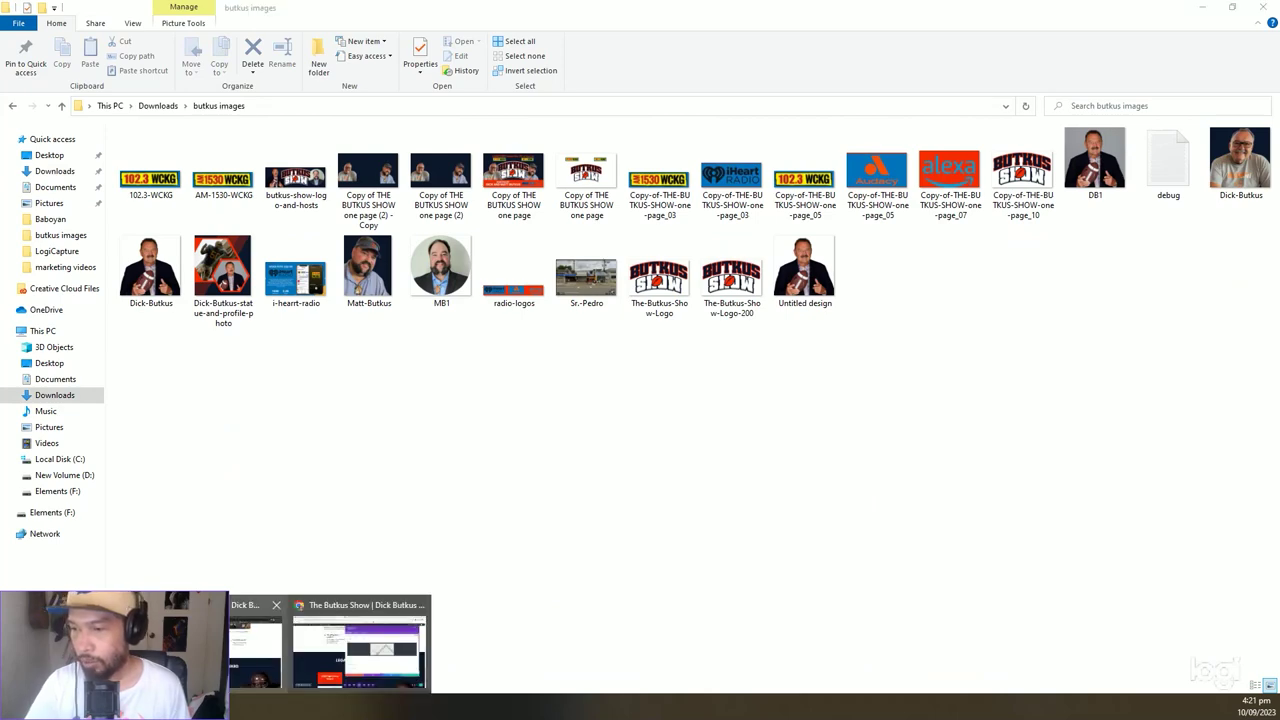
{"action": "left_click", "coordinate": [360, 650]}
In Canva, delete the red banner and the 2022 High School Award text from the group on slide 4.
{"action": "left_click", "coordinate": [120, 10]}
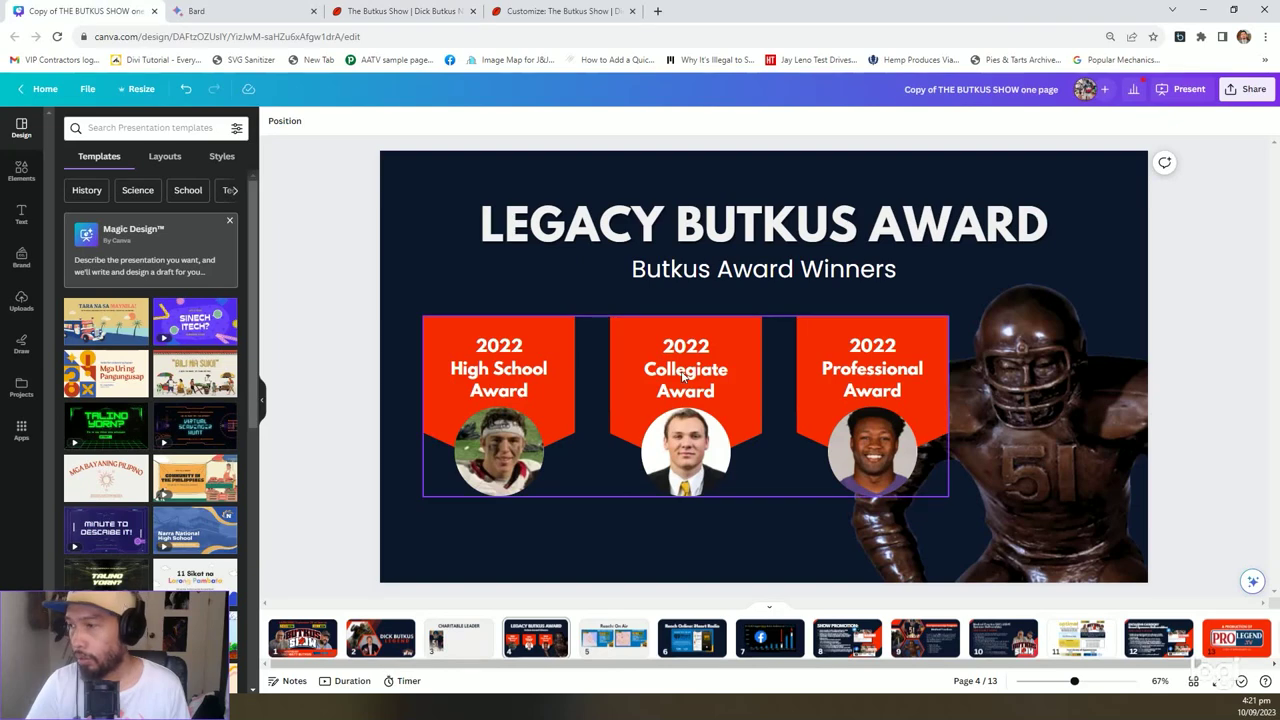
{"action": "left_click", "coordinate": [492, 463]}
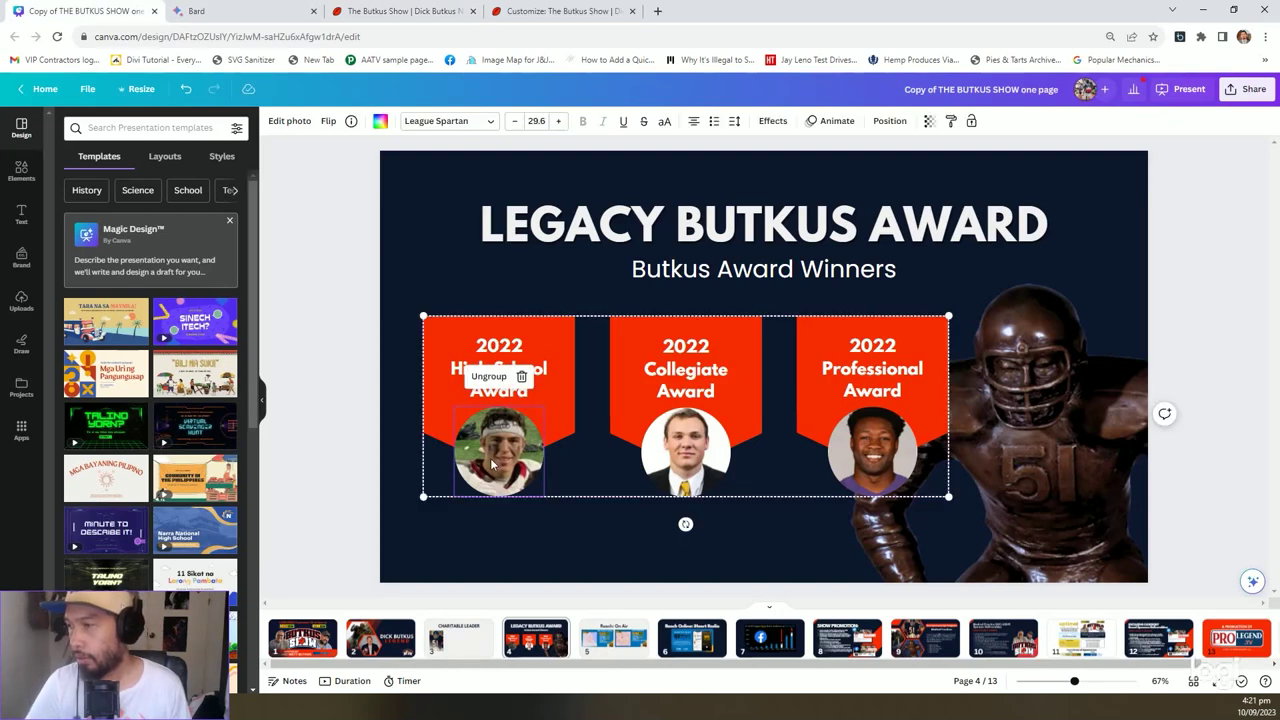
{"action": "left_click", "coordinate": [487, 340]}
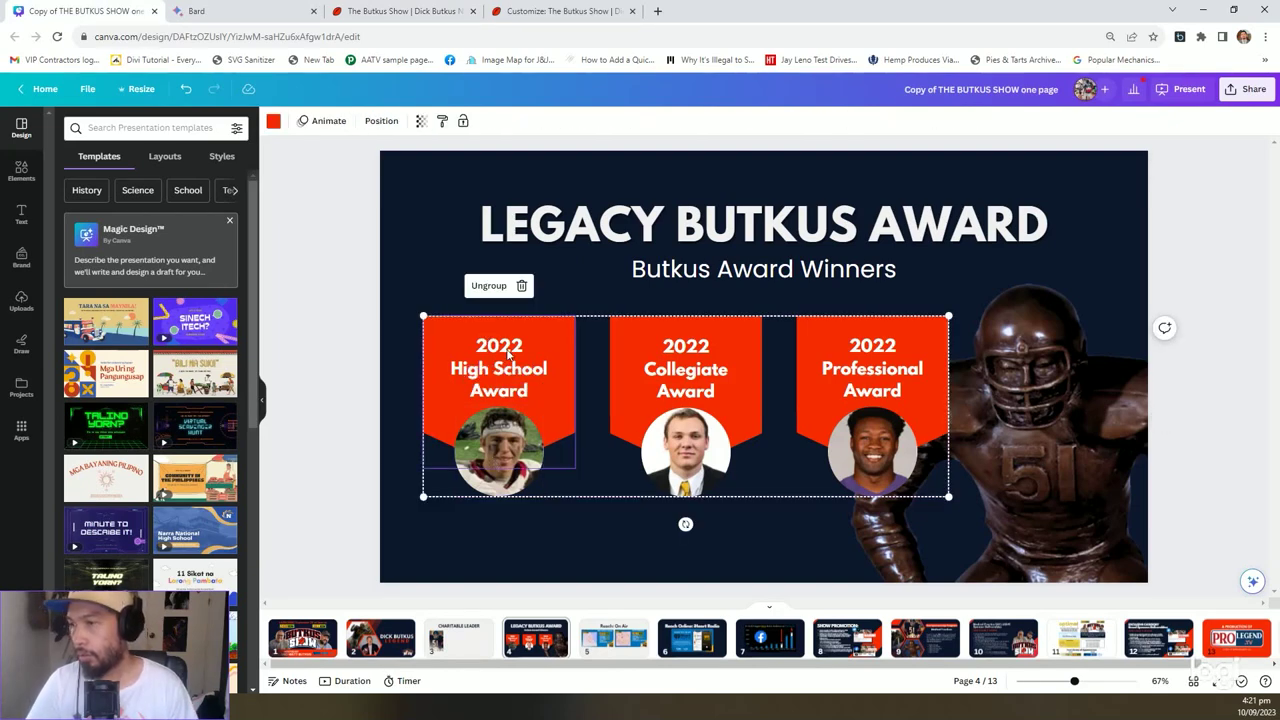
{"action": "key", "text": "Delete"}
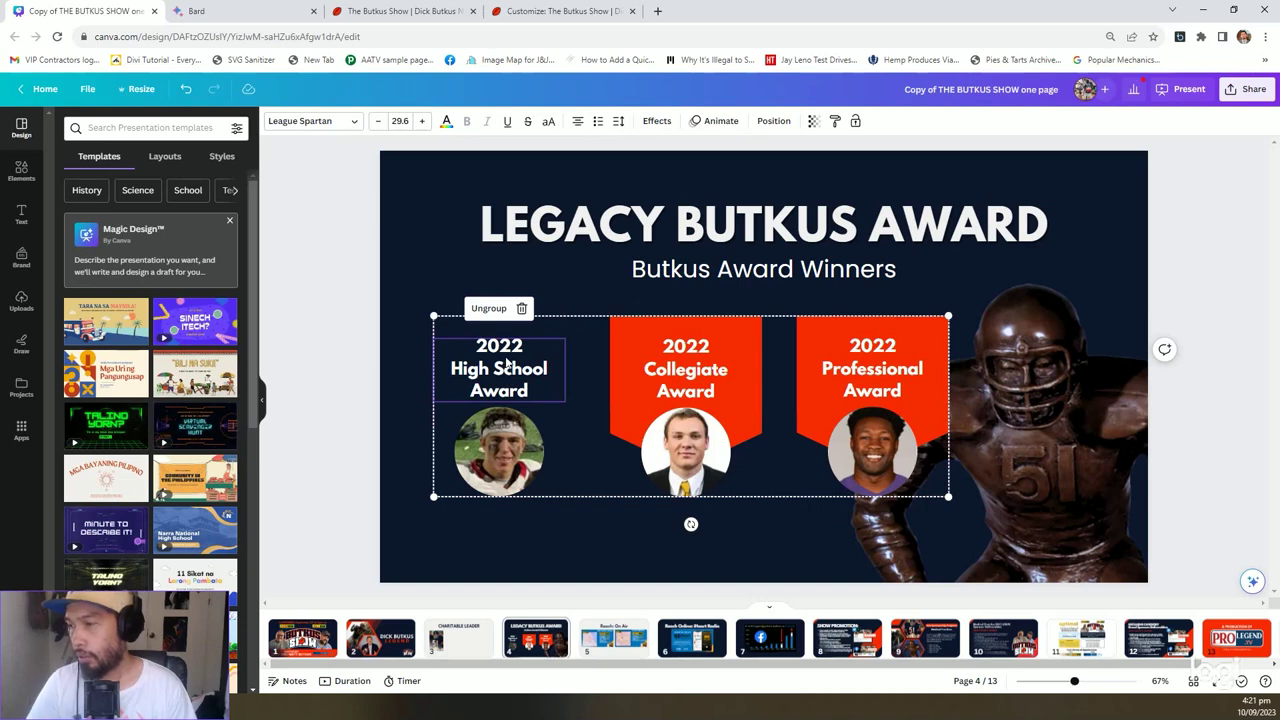
{"action": "key", "text": "Delete"}
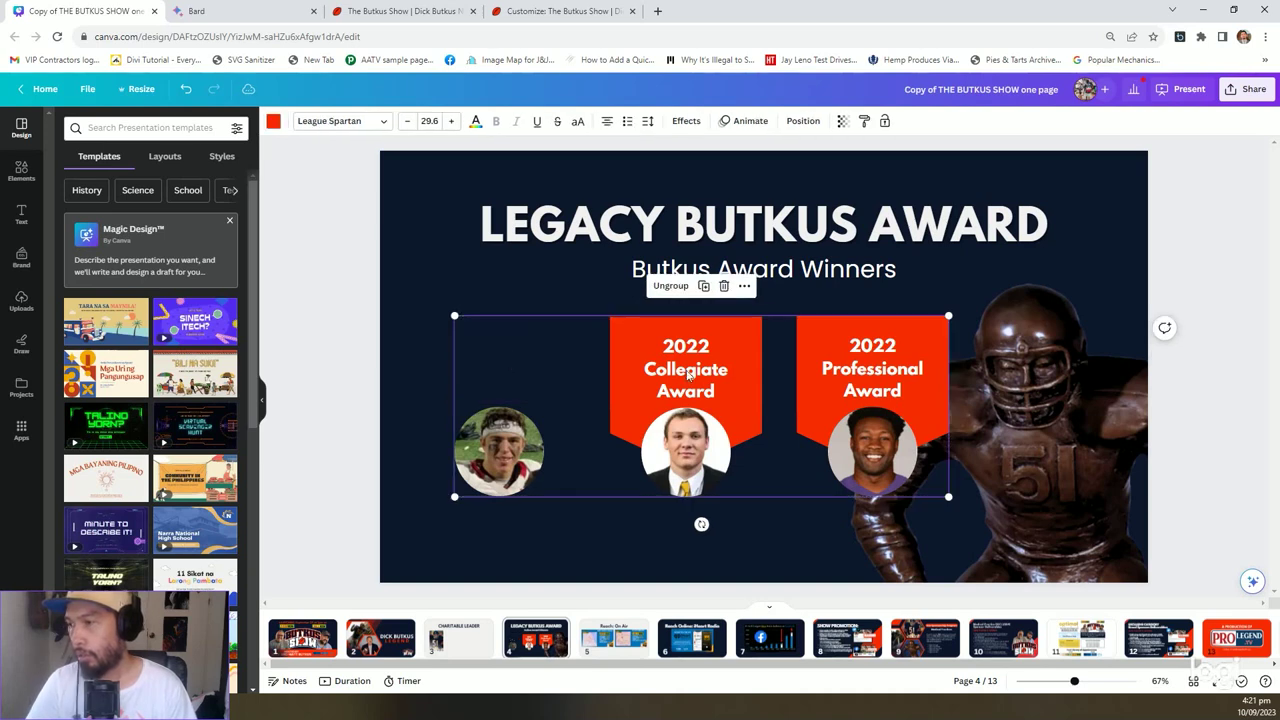
Delete the texts and red banners of the Collegiate Award and the Professional Award, keeping the circular portraits.
{"action": "left_click", "coordinate": [686, 370]}
{"action": "key", "text": "Delete"}
{"action": "left_click", "coordinate": [687, 376]}
{"action": "key", "text": "Delete"}
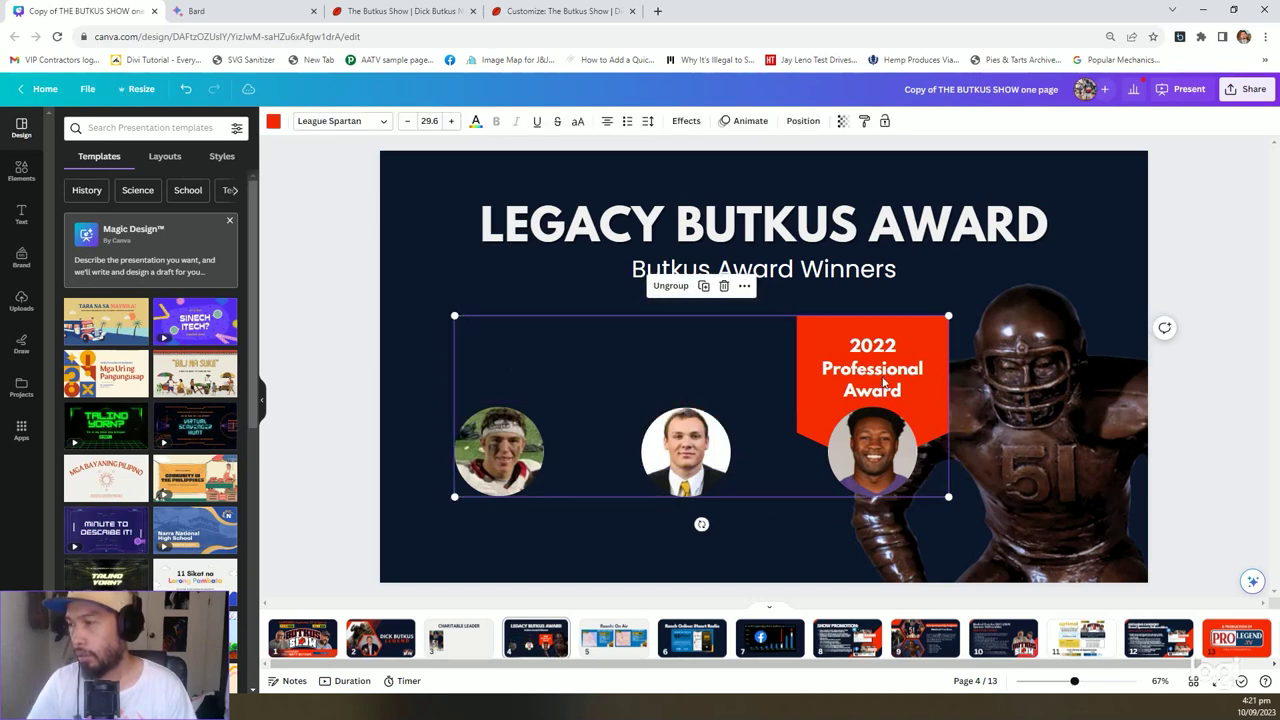
{"action": "left_click", "coordinate": [880, 380]}
{"action": "key", "text": "Delete"}
{"action": "left_click", "coordinate": [879, 376]}
{"action": "key", "text": "Delete"}
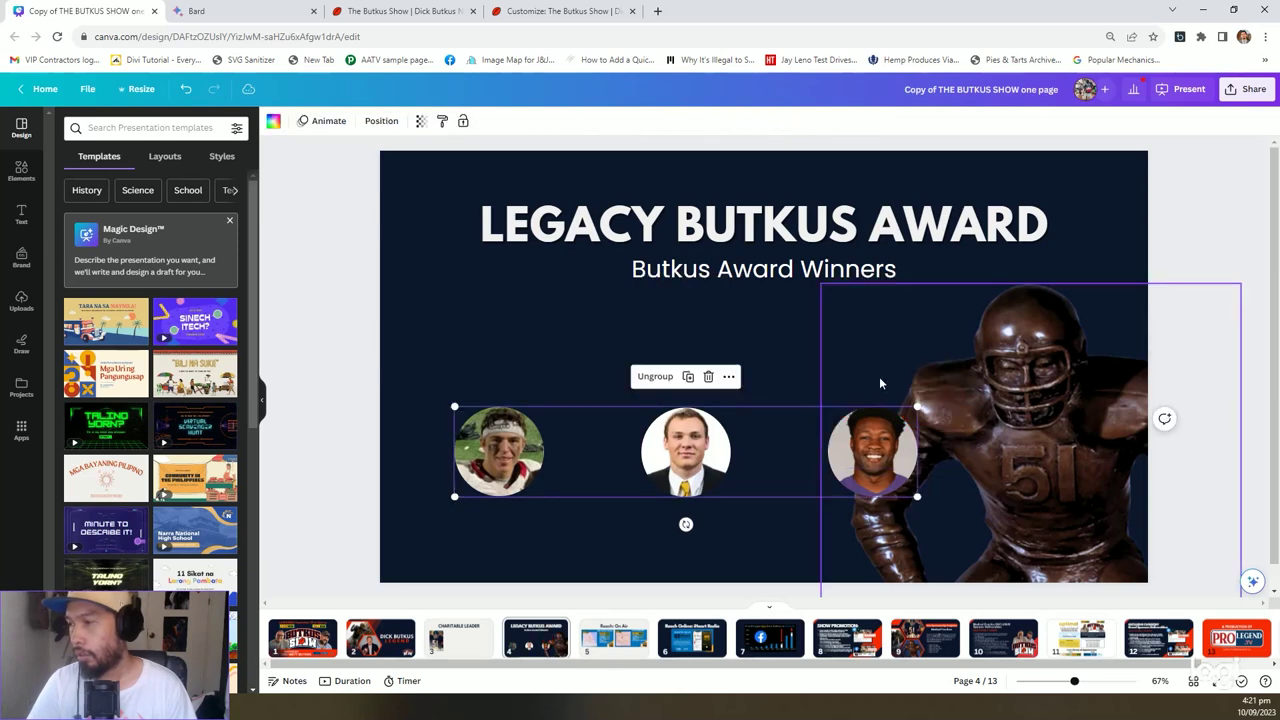
Delete the bronze statue, the dark blue background and the Legacy Butkus Award heading from slide 4.
{"action": "left_click", "coordinate": [1032, 403]}
{"action": "key", "text": "Delete"}
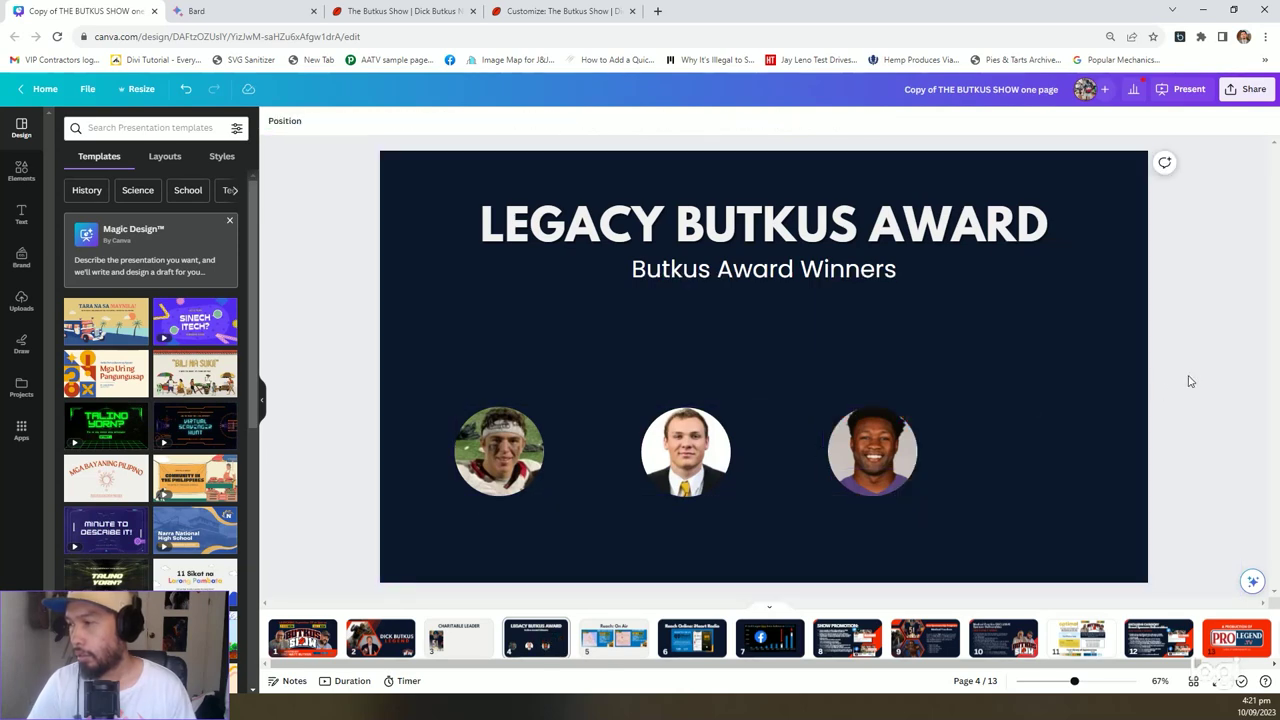
{"action": "left_click", "coordinate": [1052, 318]}
{"action": "key", "text": "Delete"}
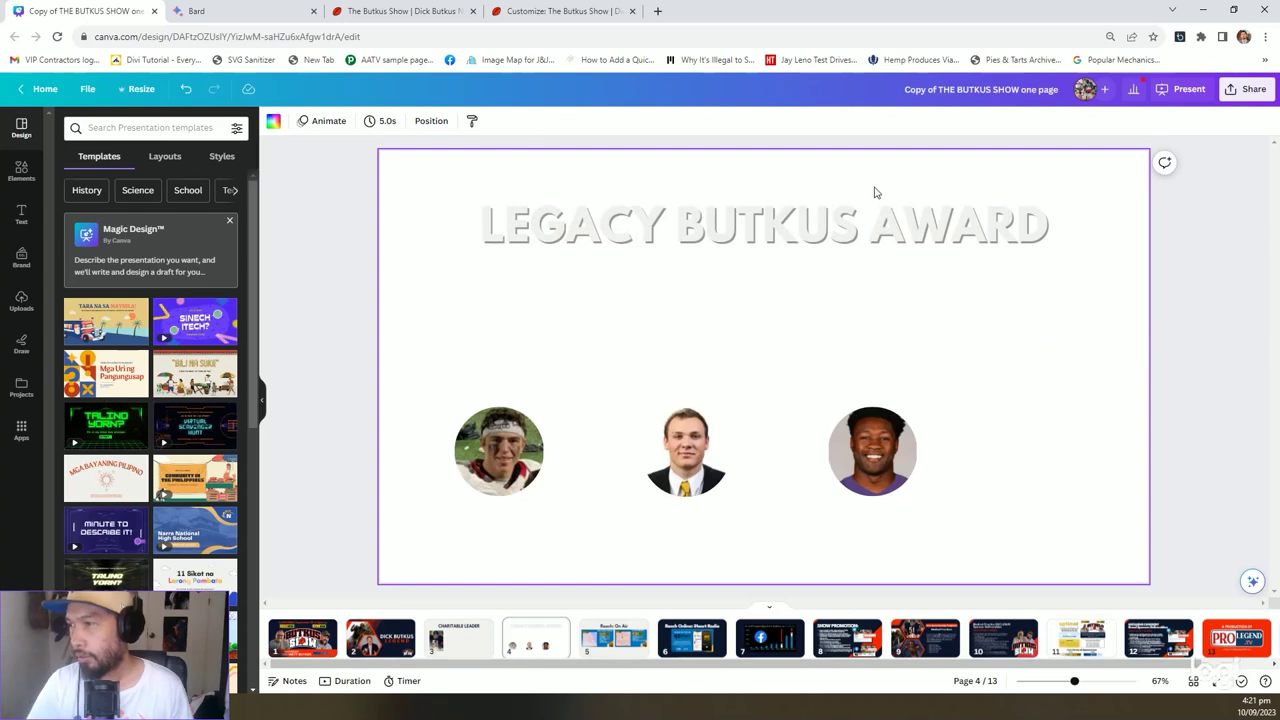
{"action": "left_click", "coordinate": [895, 218]}
{"action": "key", "text": "Delete"}
Download page 4 from Canva as a PNG with a transparent background at 1,920 × 1,080 px.
{"action": "left_click", "coordinate": [1246, 89]}
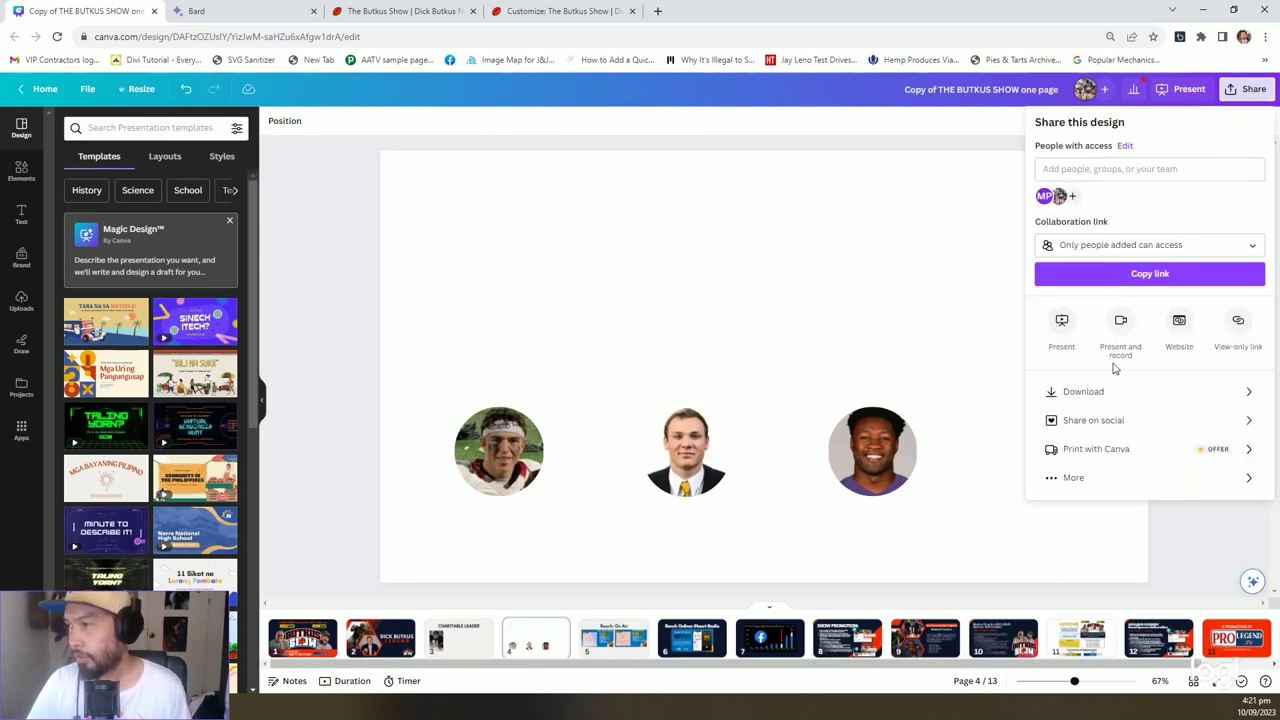
{"action": "left_click", "coordinate": [1118, 392]}
{"action": "left_click", "coordinate": [1128, 178]}
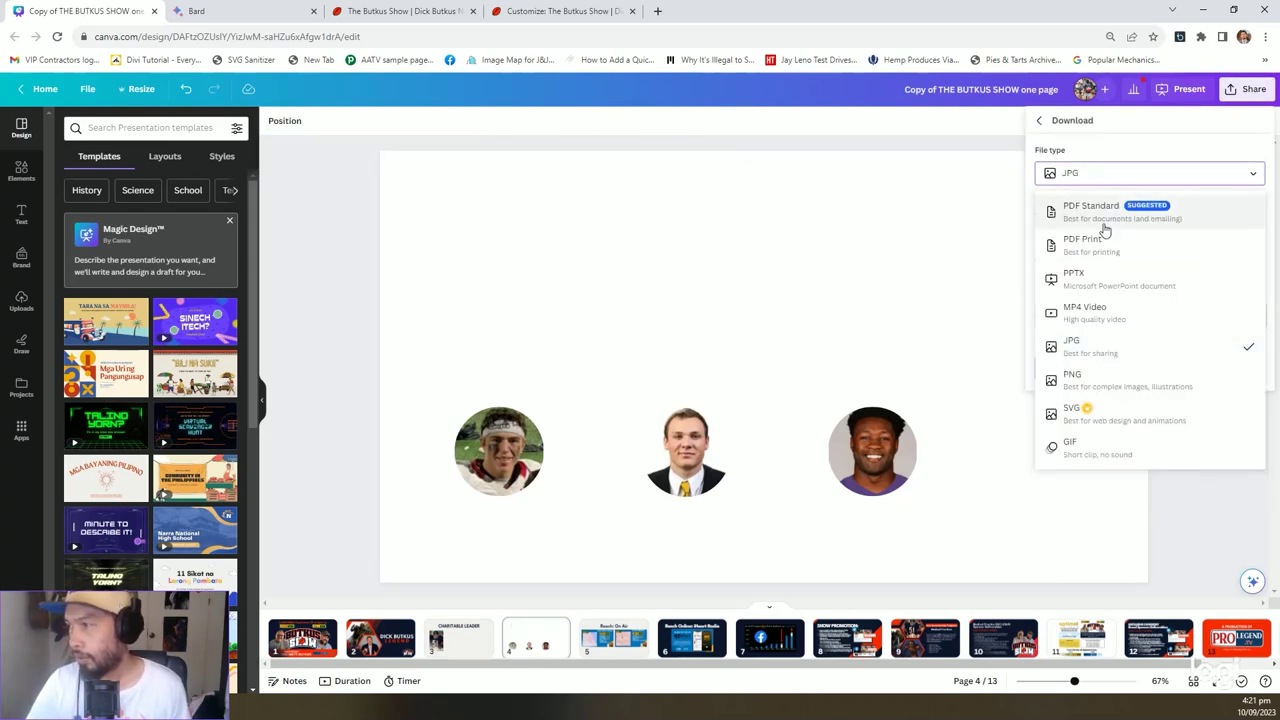
{"action": "left_click", "coordinate": [1127, 385]}
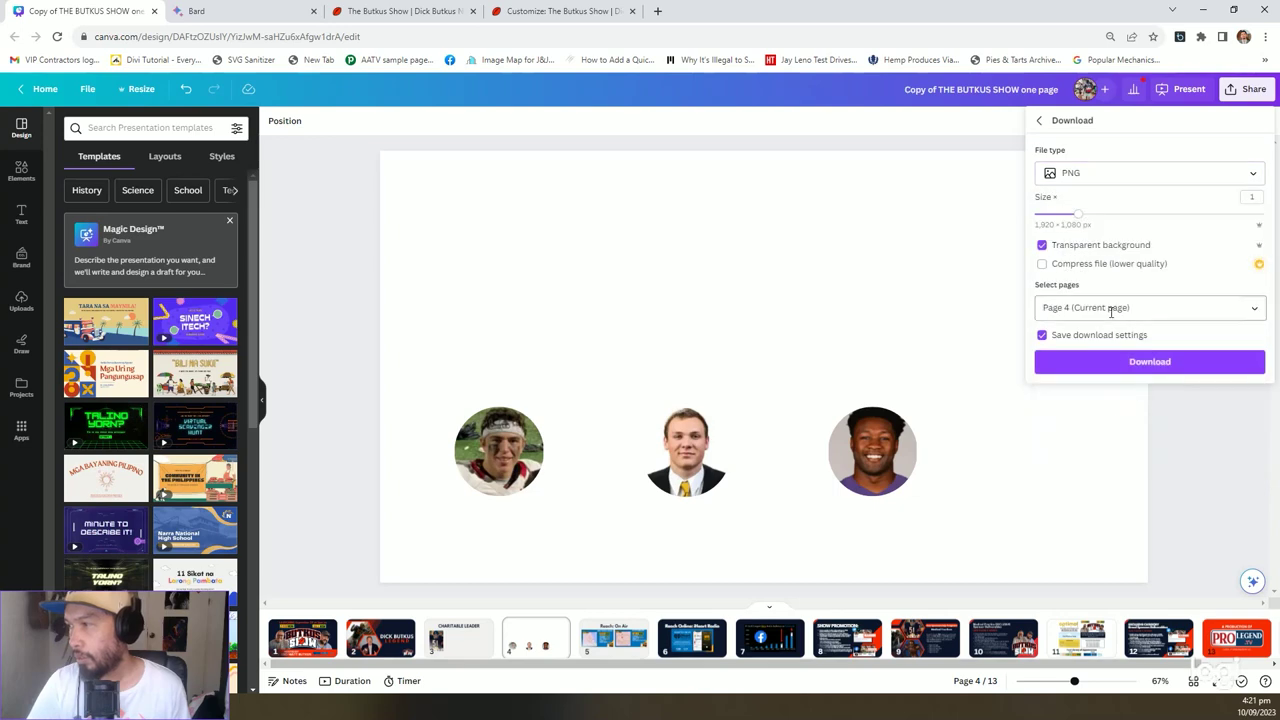
{"action": "left_click", "coordinate": [1140, 362]}
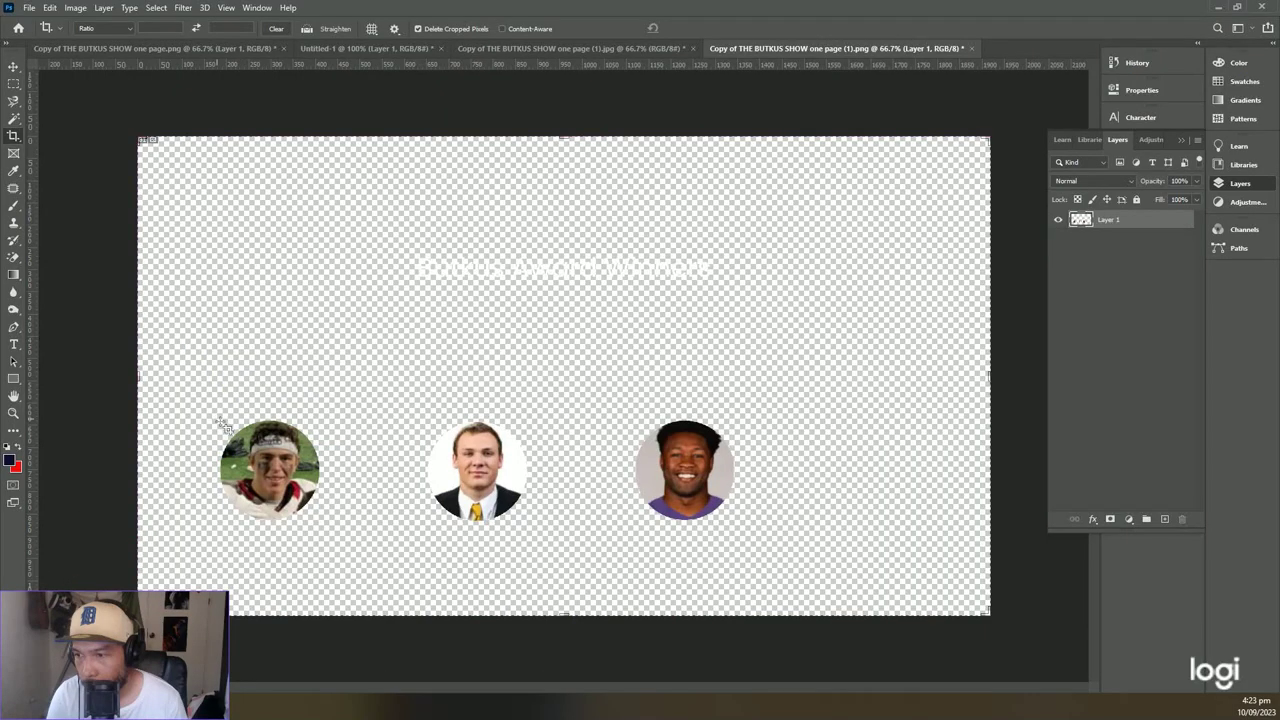
In Photoshop, crop the downloaded PNG to the High School Award winner's circular portrait.
{"action": "left_click_drag", "start_coordinate": [222, 420], "coordinate": [320, 524]}
{"action": "key", "text": "Return"}
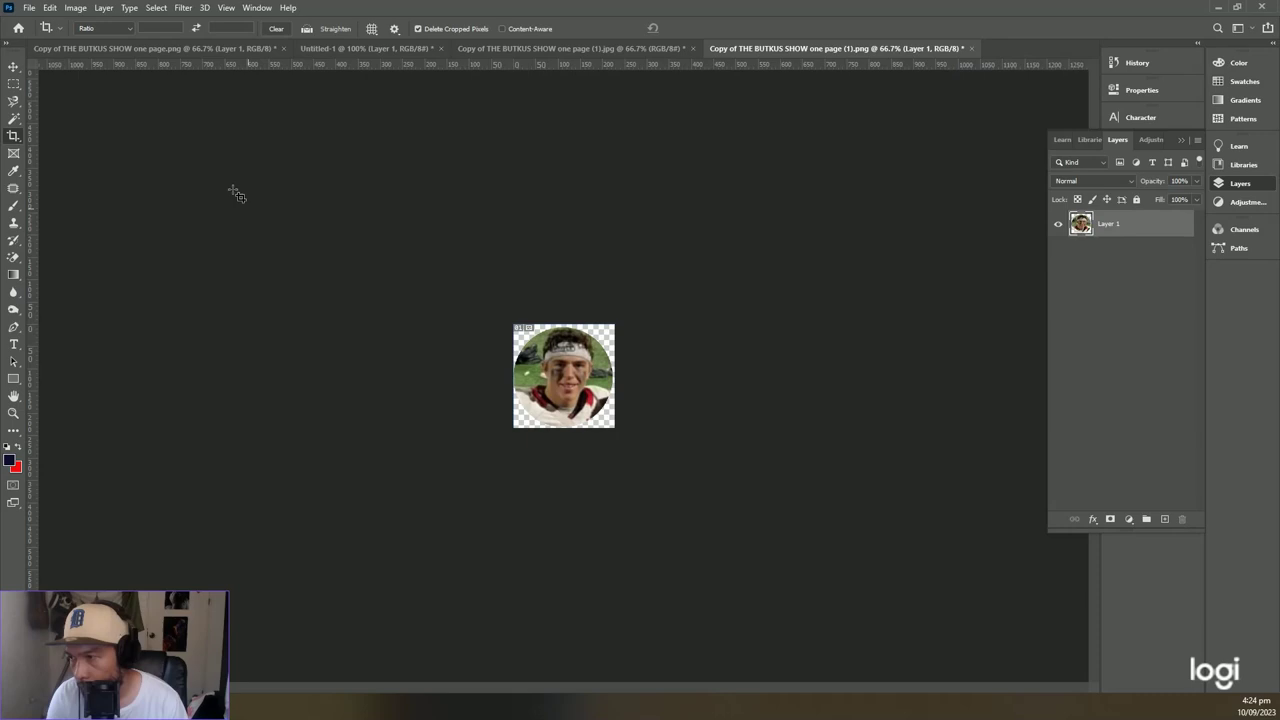
Export the cropped High School Award winner's portrait for the web as a PNG-24 named "awardee 1" in Downloads.
{"action": "left_click", "coordinate": [51, 8]}
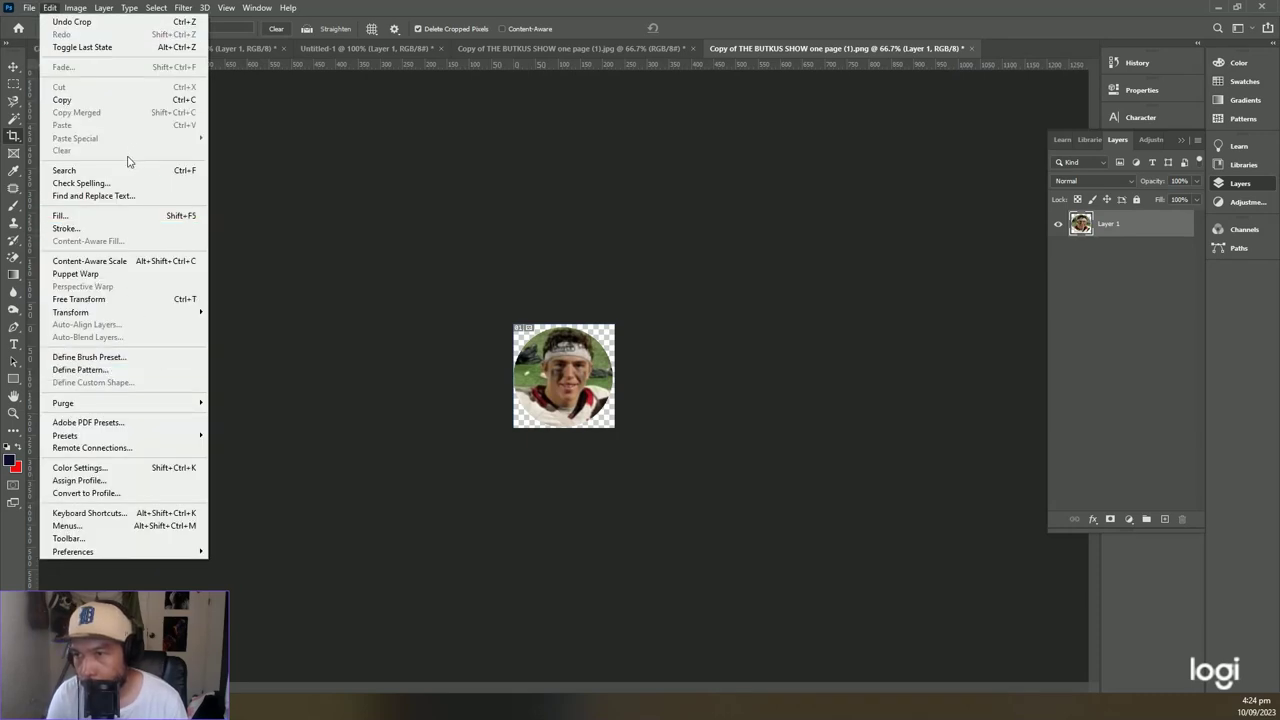
{"action": "mouse_move", "coordinate": [30, 8]}
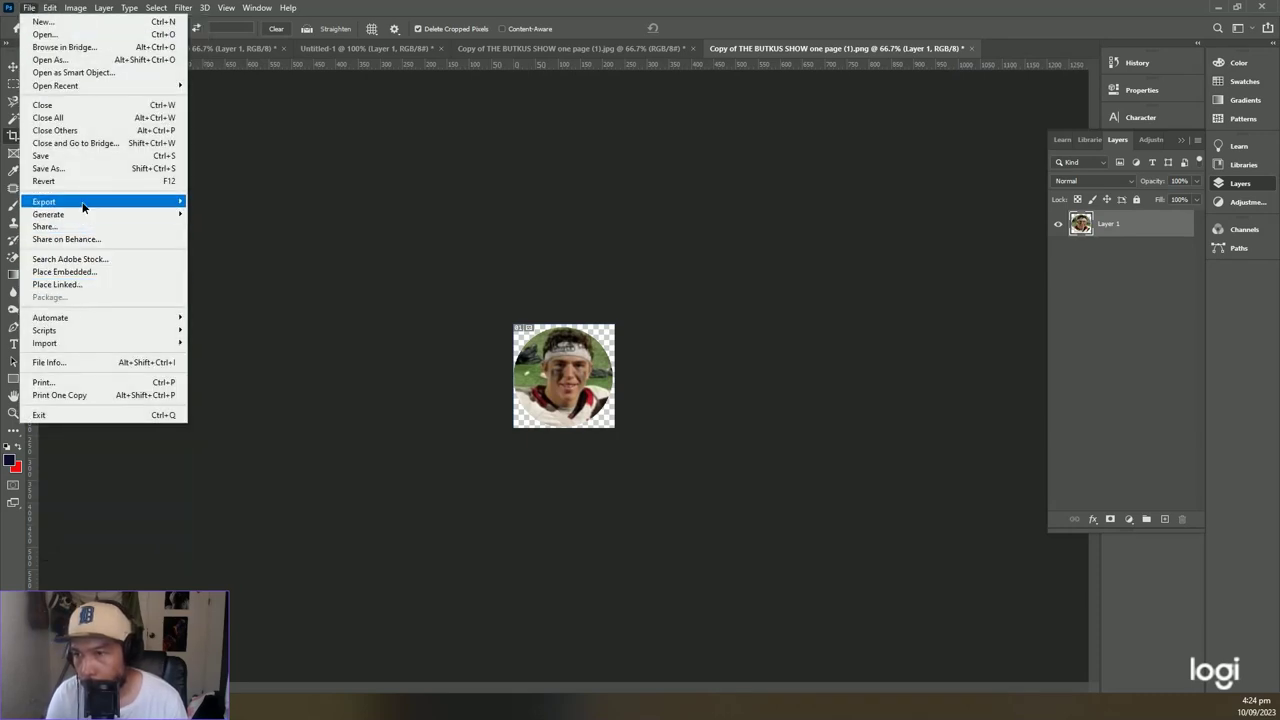
{"action": "mouse_move", "coordinate": [100, 201]}
{"action": "left_click", "coordinate": [215, 254]}
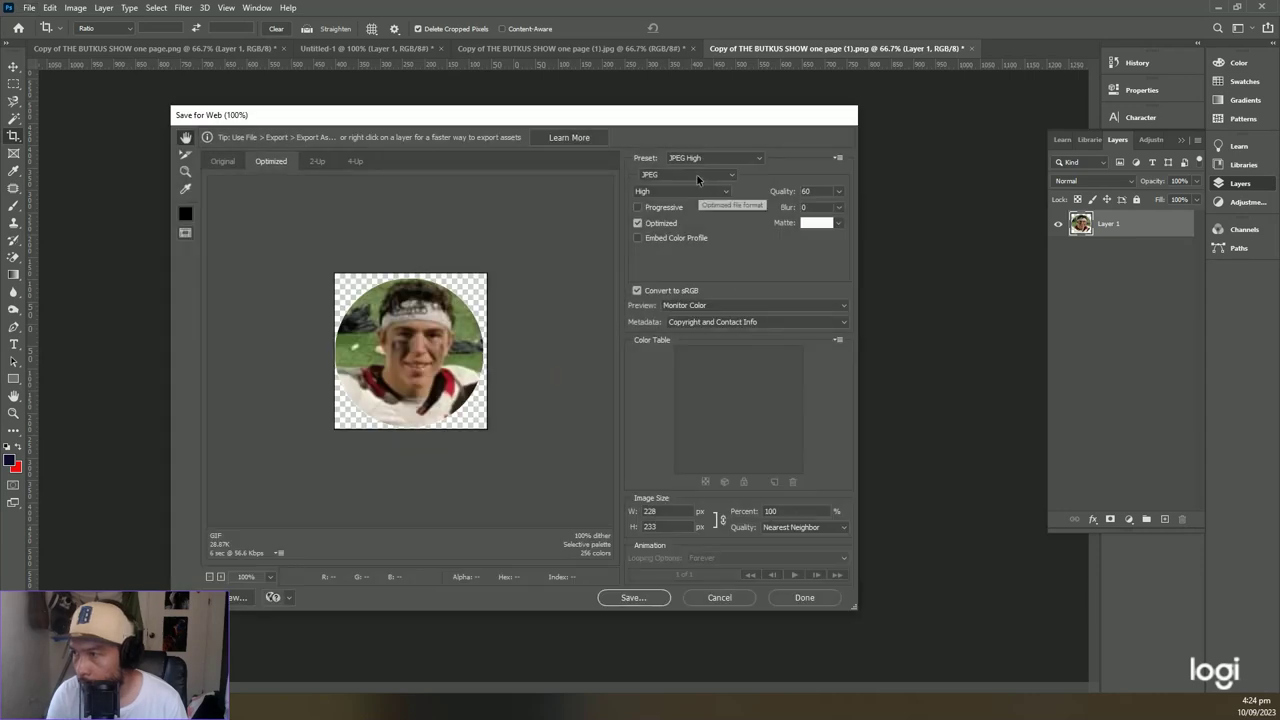
{"action": "left_click", "coordinate": [697, 176]}
{"action": "left_click", "coordinate": [687, 214]}
{"action": "left_click", "coordinate": [632, 598]}
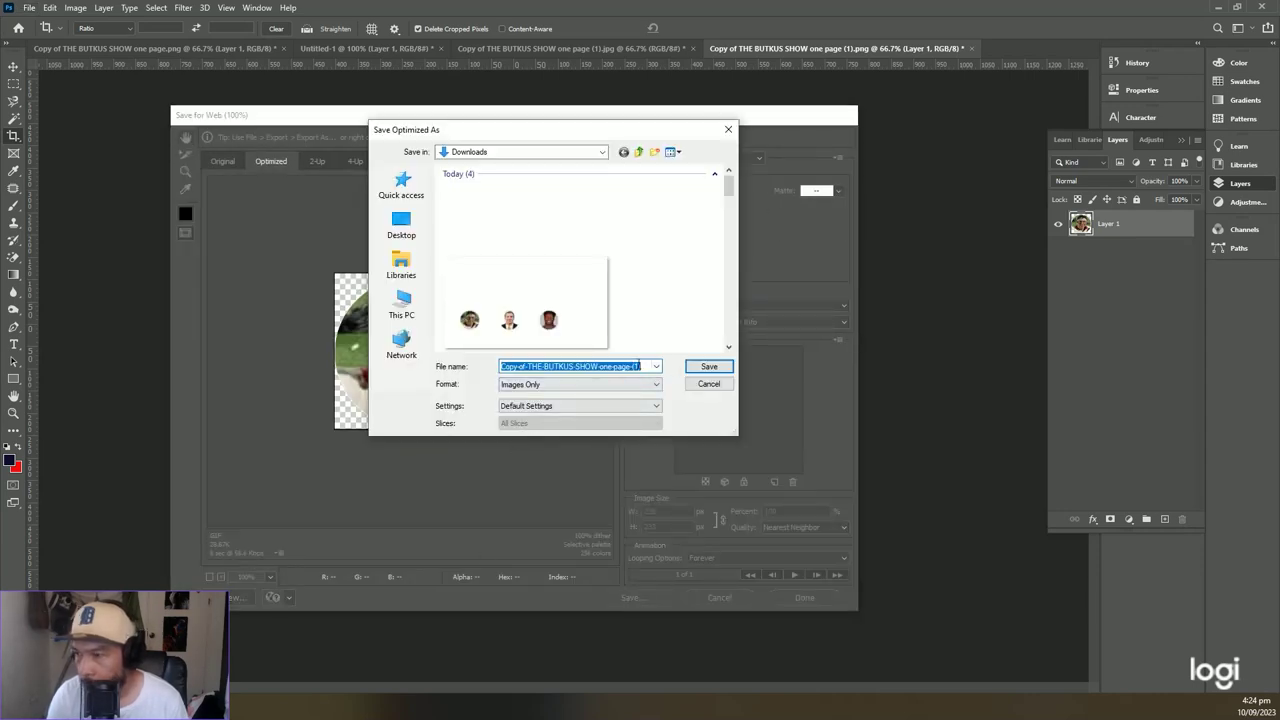
{"action": "key", "text": "BackSpace"}
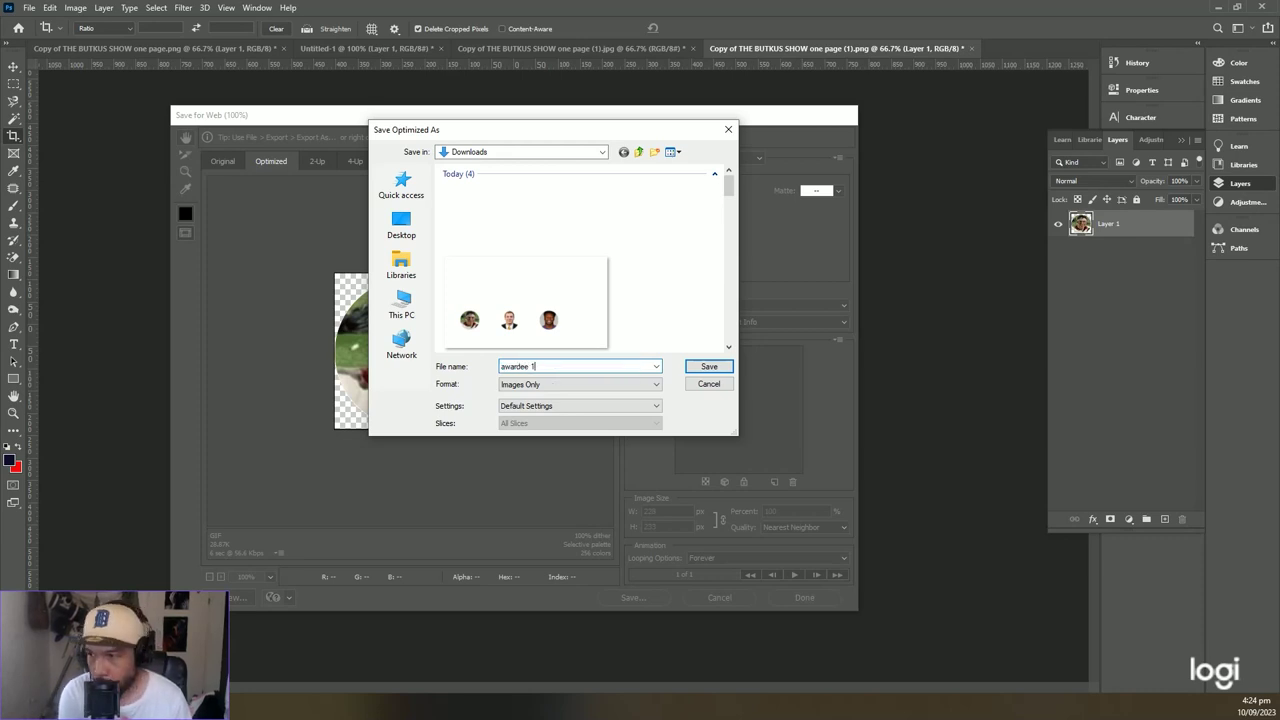
{"action": "key", "text": "Return"}
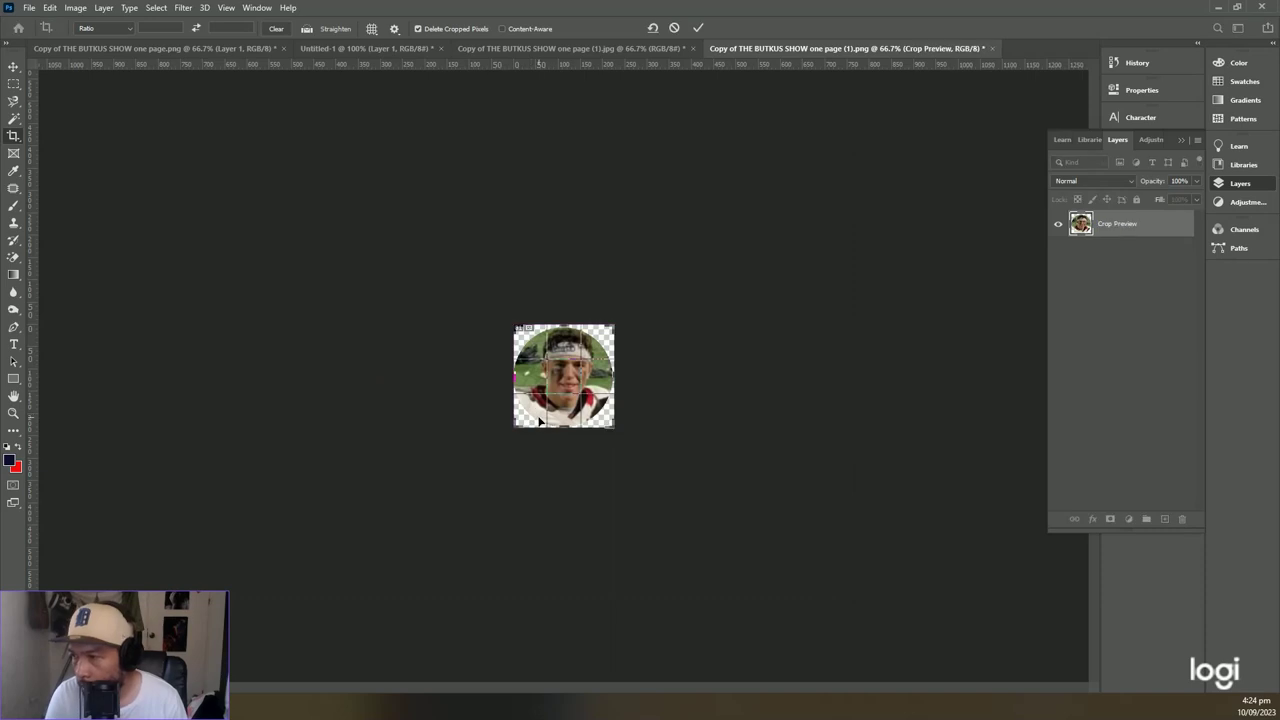
Undo the crop and crop the image to the middle circular portrait of the Collegiate Award winner.
{"action": "key", "text": "ctrl+z"}
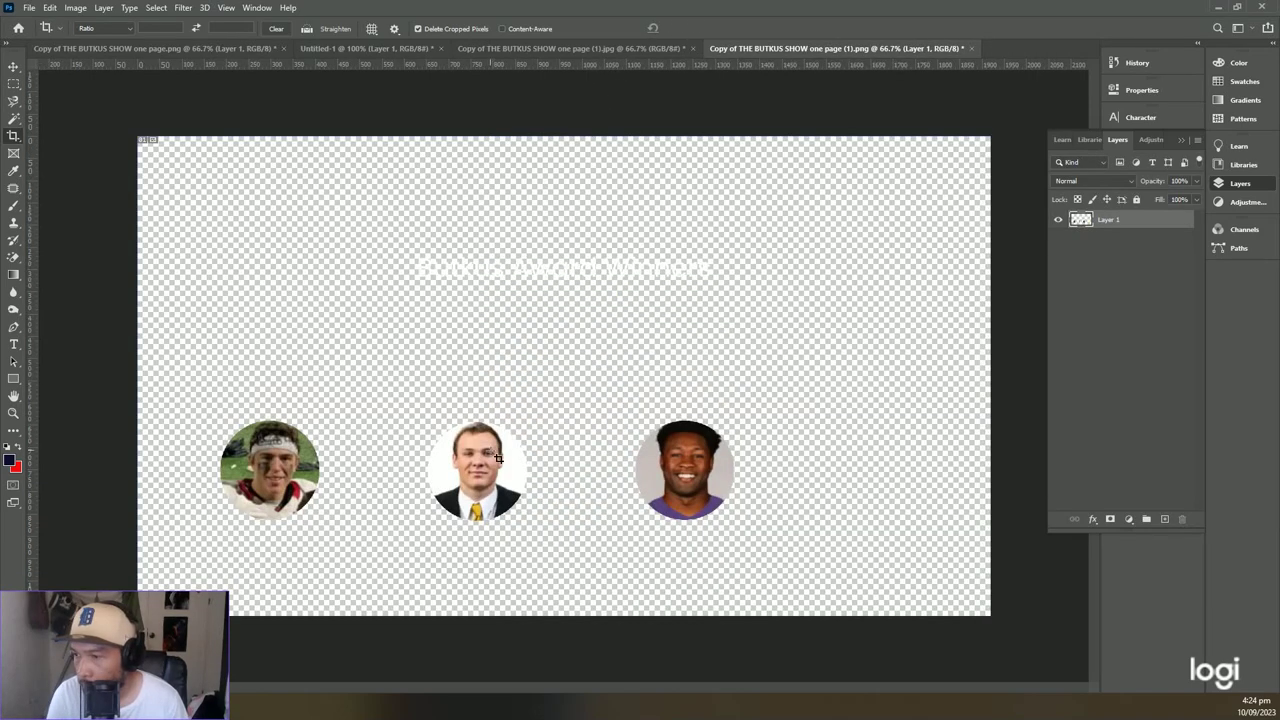
{"action": "left_click_drag", "start_coordinate": [422, 419], "coordinate": [535, 531]}
{"action": "key", "text": "Return"}
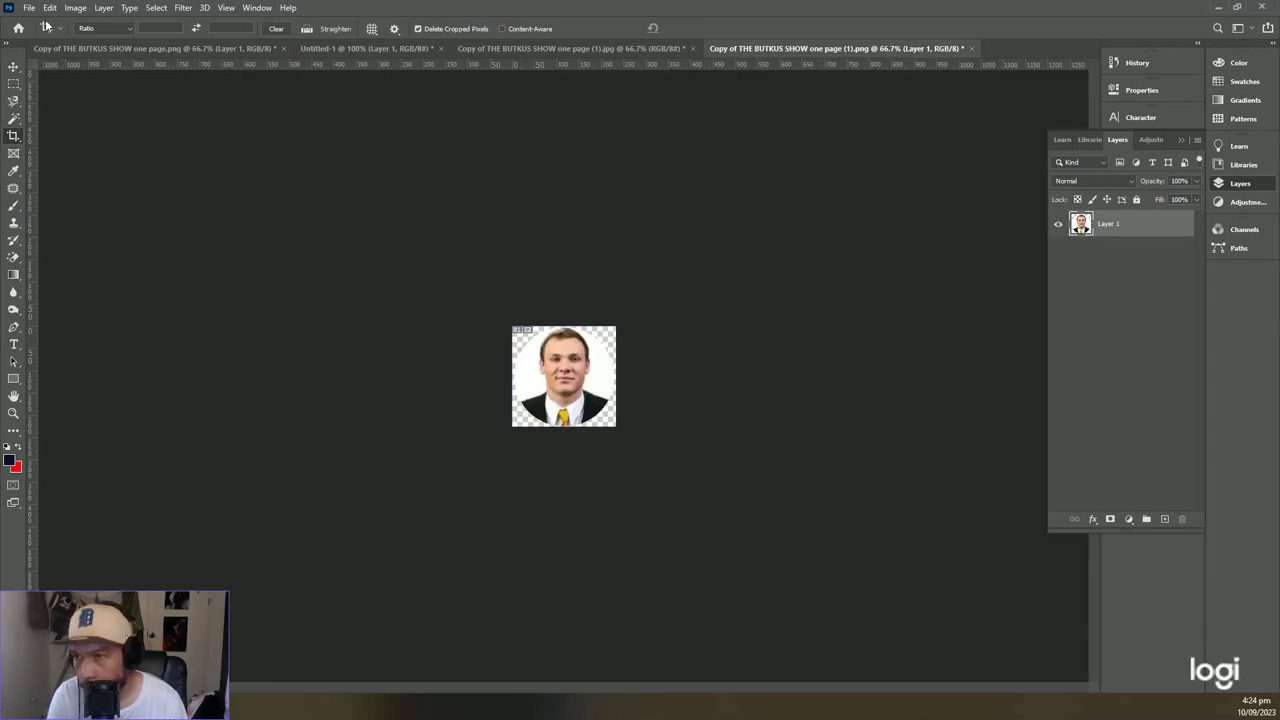
Export the Collegiate Award winner's portrait for the web as a PNG-24 named "awardee 2" in Downloads.
{"action": "left_click", "coordinate": [29, 7]}
{"action": "mouse_move", "coordinate": [100, 200]}
{"action": "left_click", "coordinate": [300, 251]}
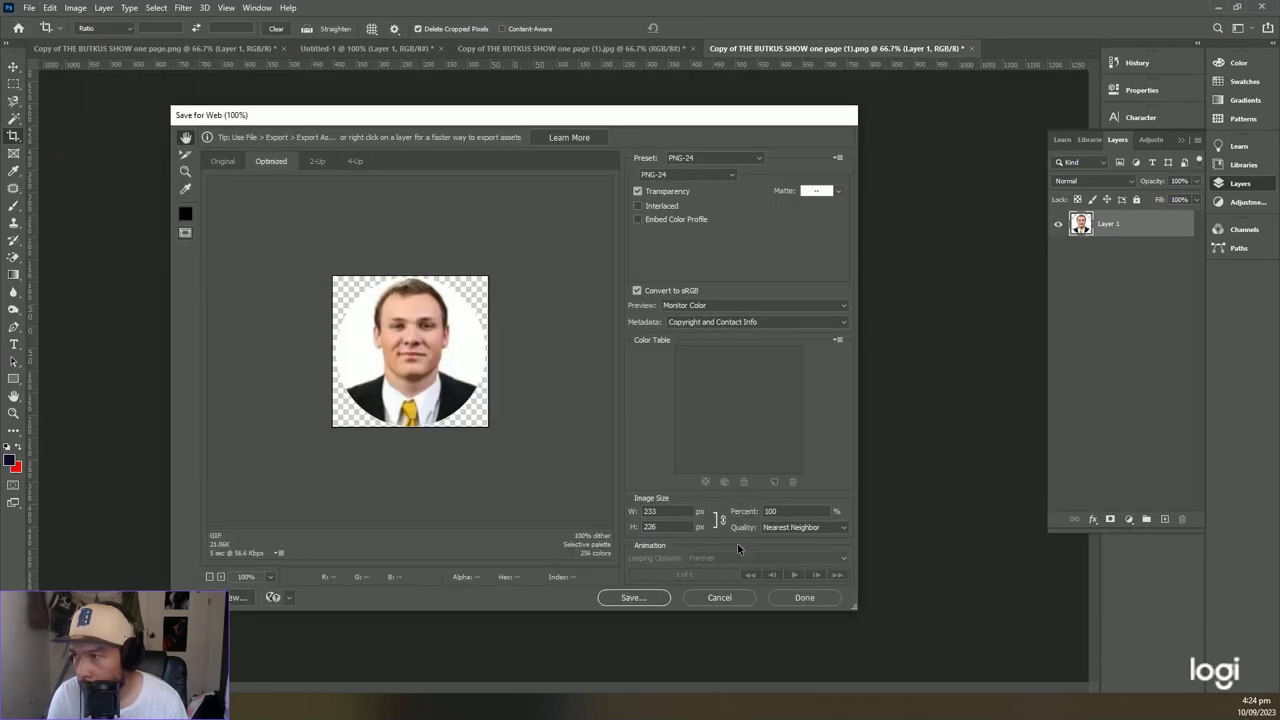
{"action": "left_click", "coordinate": [640, 597]}
{"action": "type", "text": "awar"}
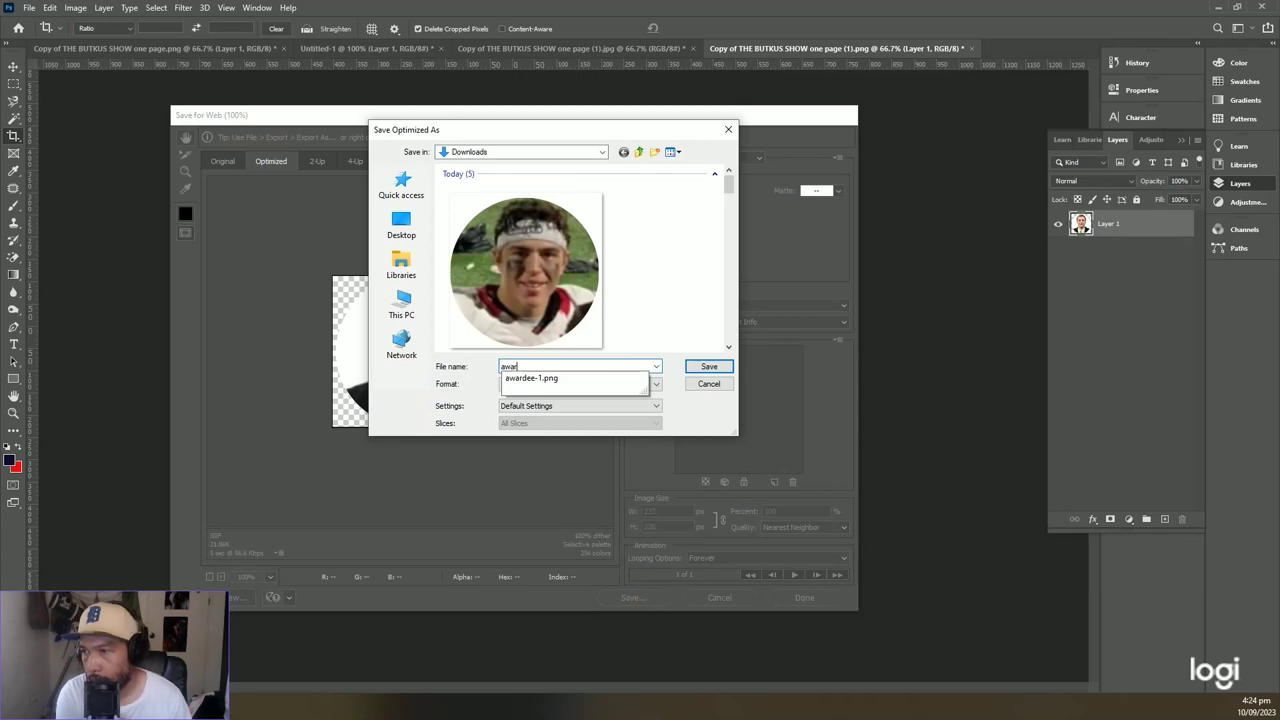
{"action": "type", "text": "dee 2"}
{"action": "key", "text": "Return"}
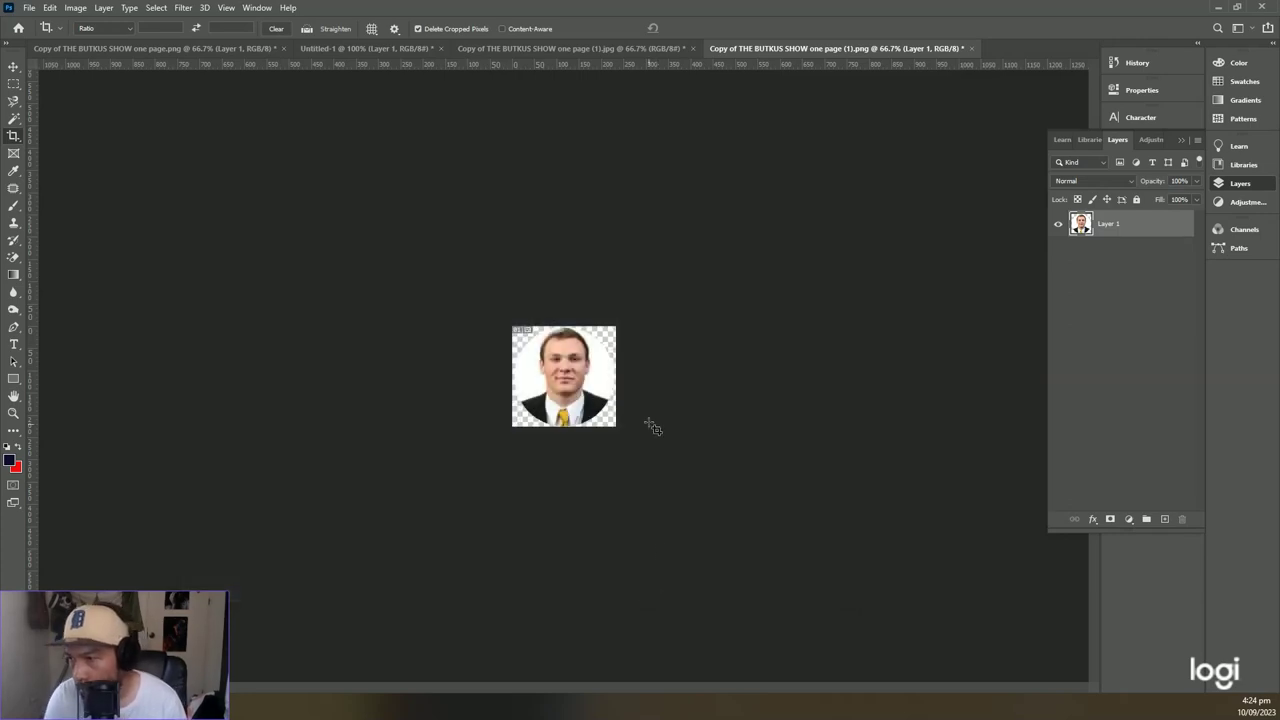
Restore the full image, crop it to the Professional Award winner's portrait and export that for the web as a PNG-24 named awardee-3.
{"action": "key", "text": "ctrl+z"}
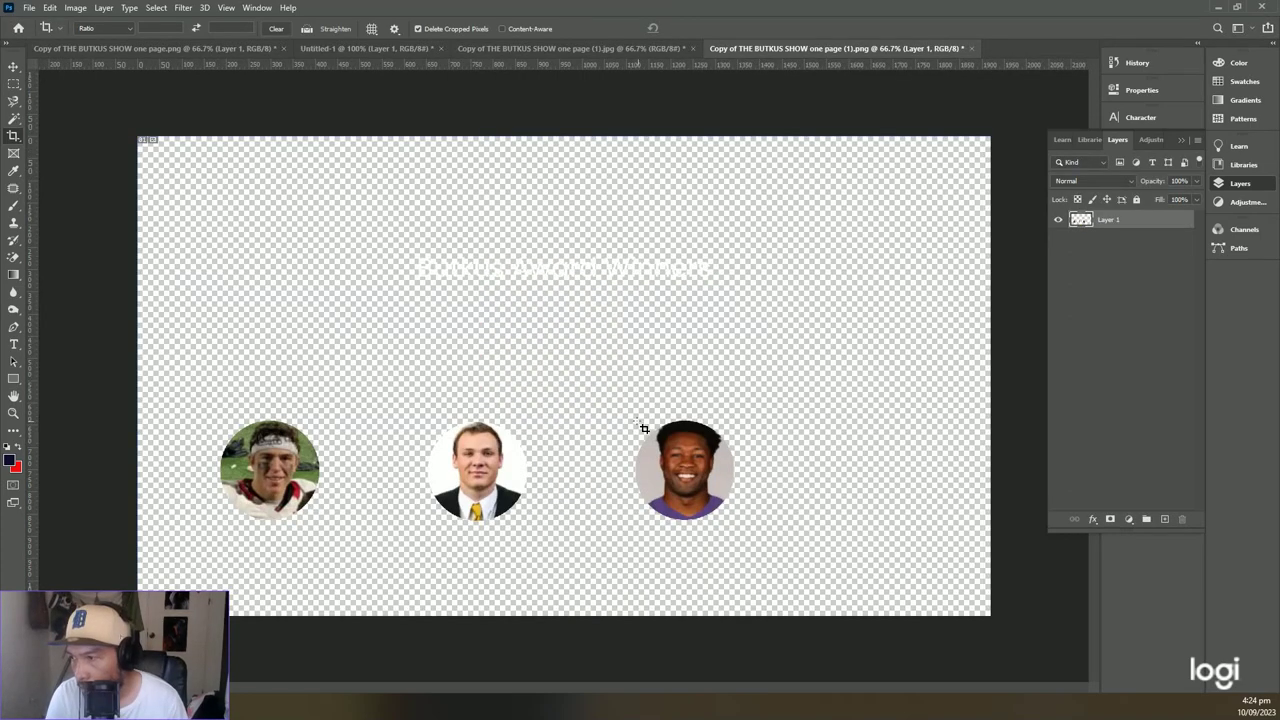
{"action": "left_click_drag", "start_coordinate": [632, 420], "coordinate": [745, 530]}
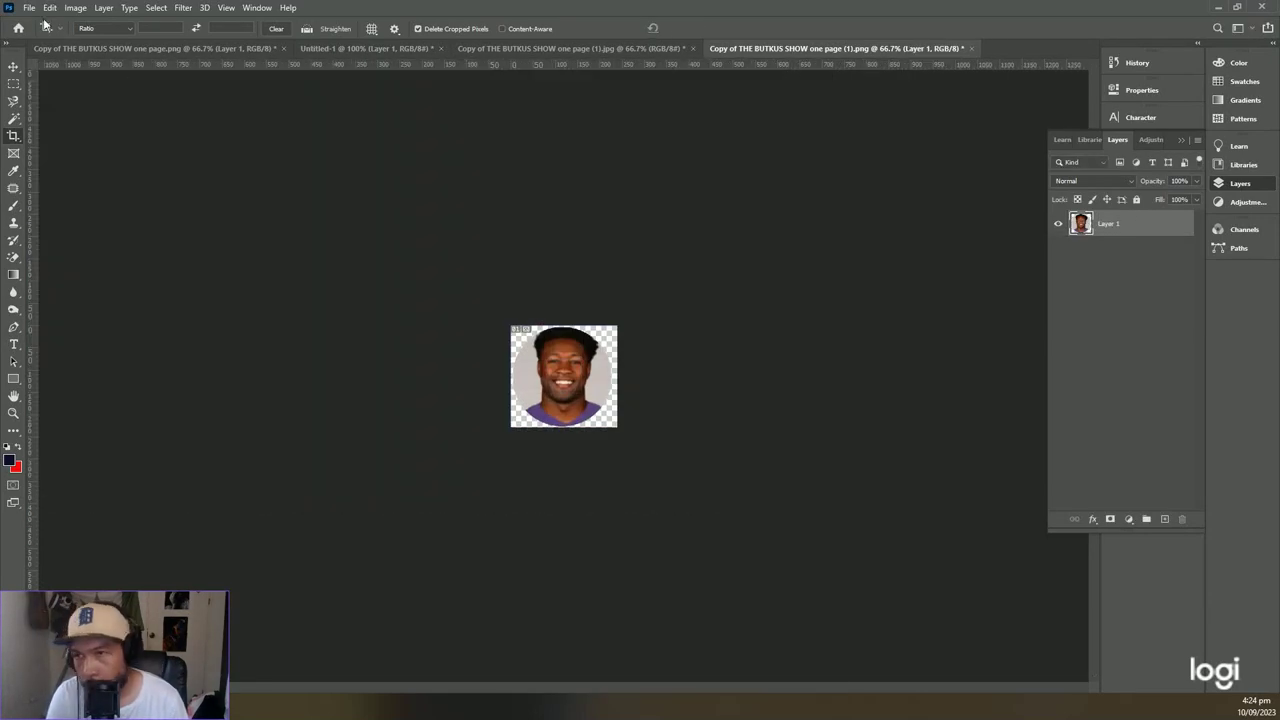
{"action": "left_click", "coordinate": [29, 7]}
{"action": "mouse_move", "coordinate": [104, 205]}
{"action": "left_click", "coordinate": [239, 253]}
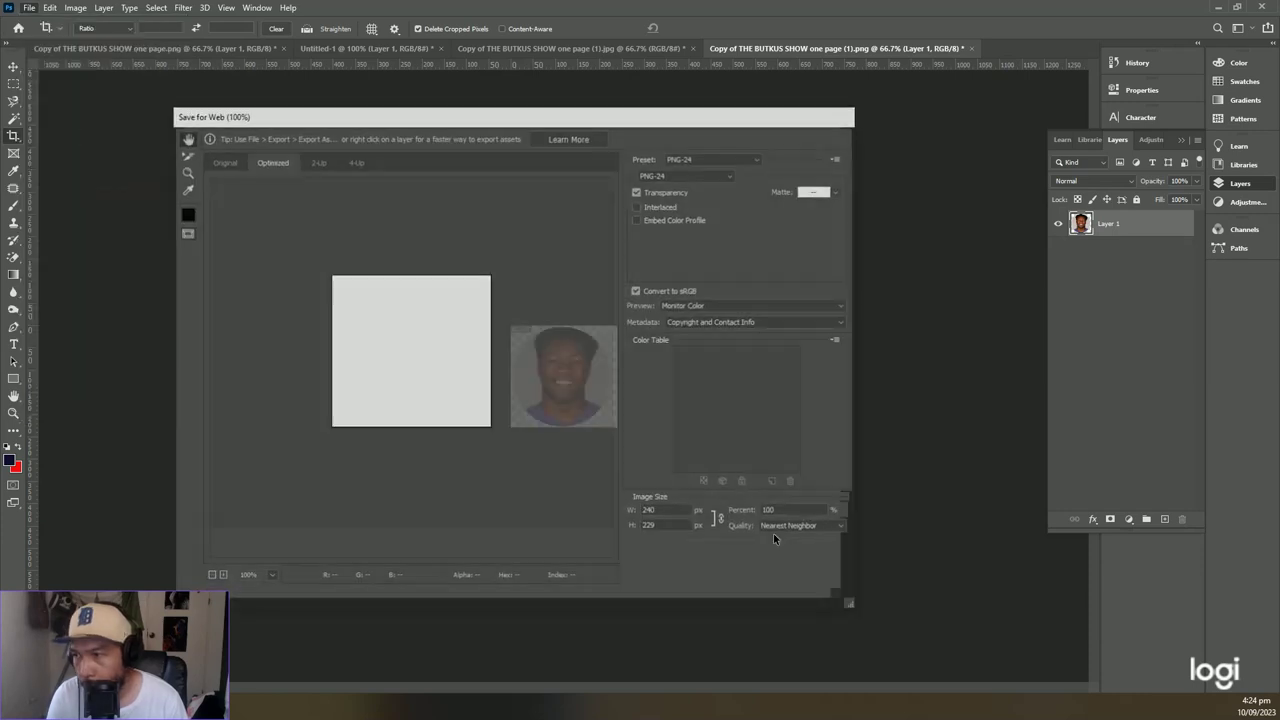
{"action": "type", "text": "awar"}
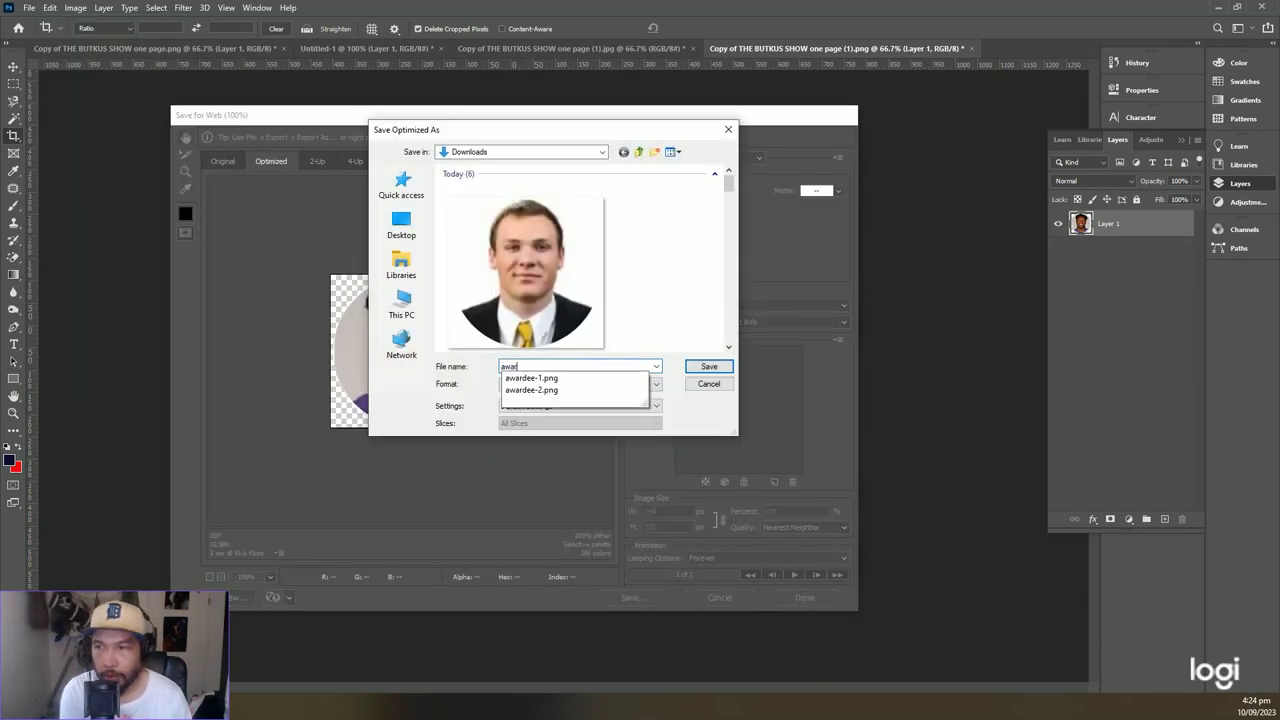
{"action": "type", "text": "dee3"}
{"action": "key", "text": "Return"}
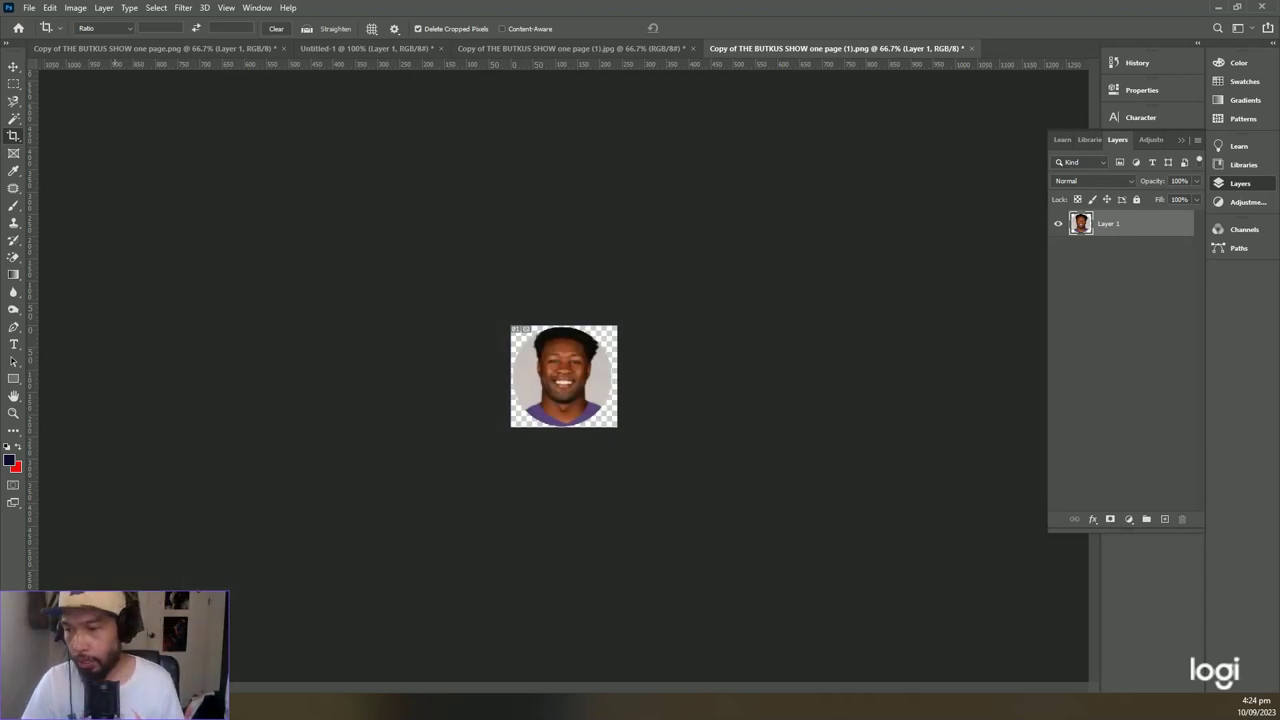
In the Divi page in Chrome, upload awardee-1, awardee-2 and awardee-3 from Downloads through the placeholder image below the High School Award banner.
{"action": "mouse_move", "coordinate": [349, 705]}
{"action": "left_click", "coordinate": [349, 655]}
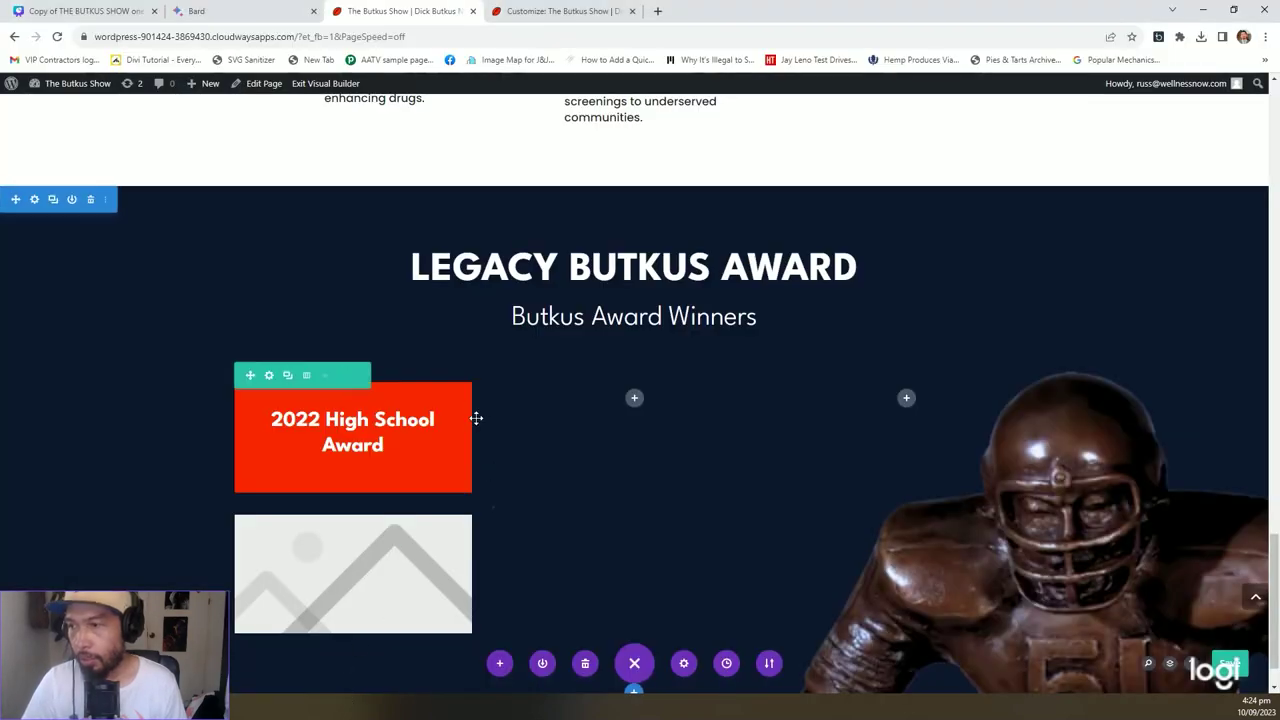
{"action": "left_click", "coordinate": [331, 546]}
{"action": "left_click", "coordinate": [560, 330]}
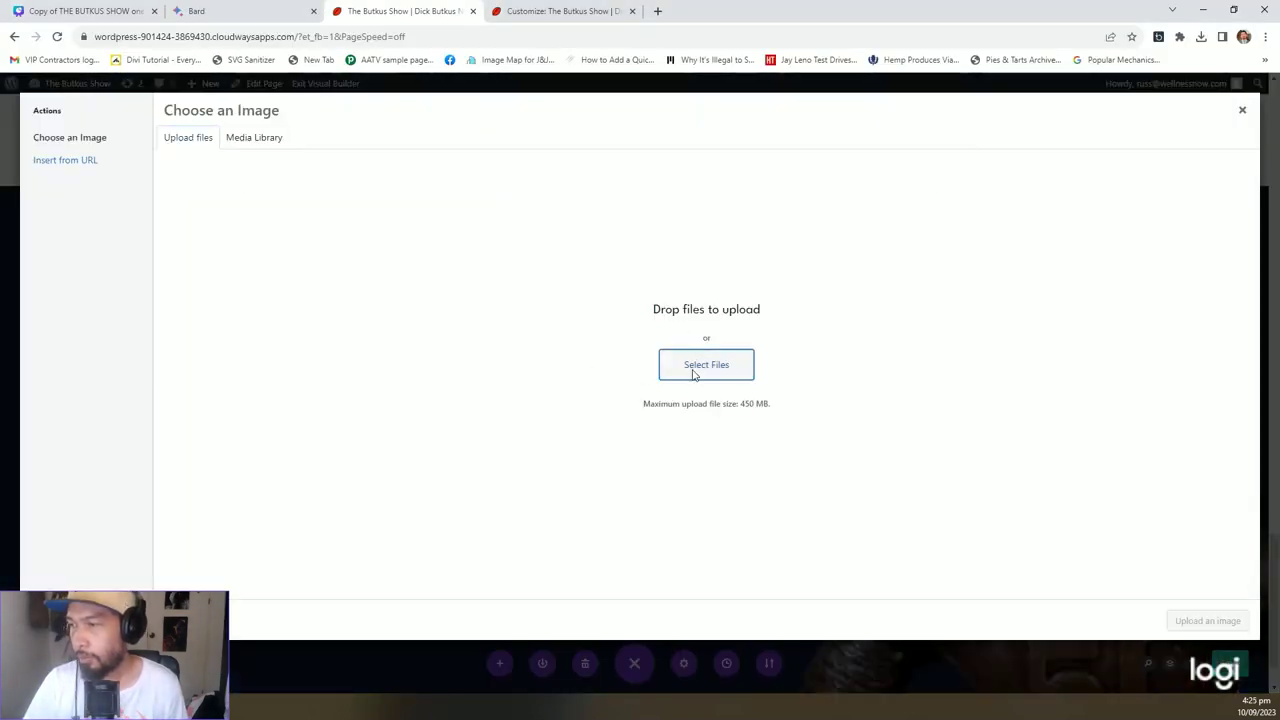
{"action": "left_click", "coordinate": [693, 371]}
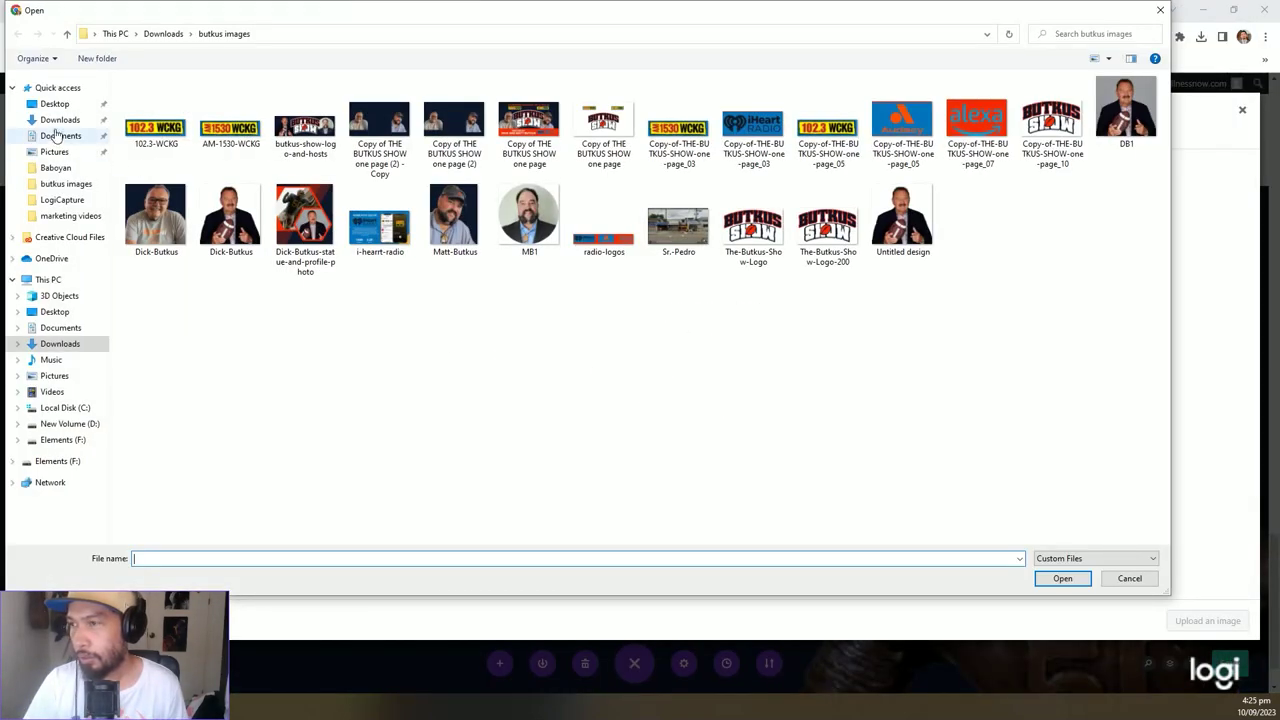
{"action": "left_click", "coordinate": [60, 119]}
{"action": "scroll", "coordinate": [746, 459], "scroll_direction": "up", "scroll_amount": 10}
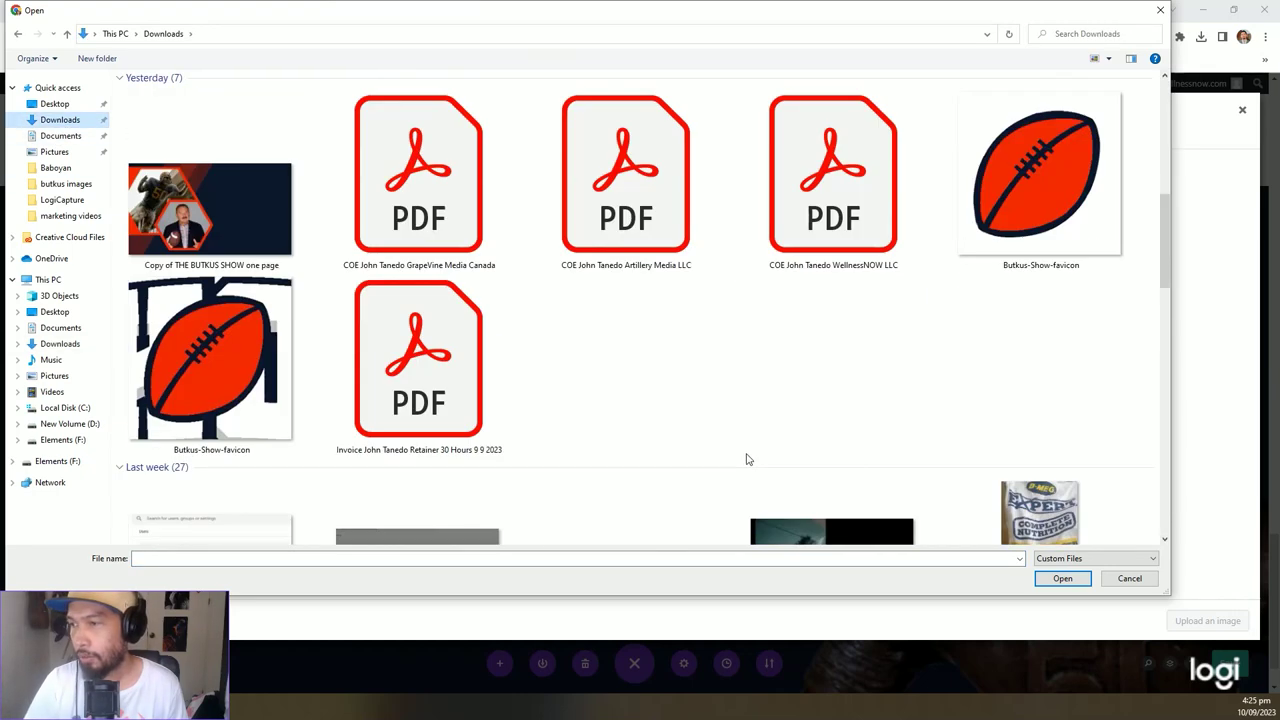
{"action": "scroll", "coordinate": [745, 459], "scroll_direction": "up", "scroll_amount": 5}
{"action": "key", "text": "ctrl+a"}
{"action": "left_click", "coordinate": [611, 204]}
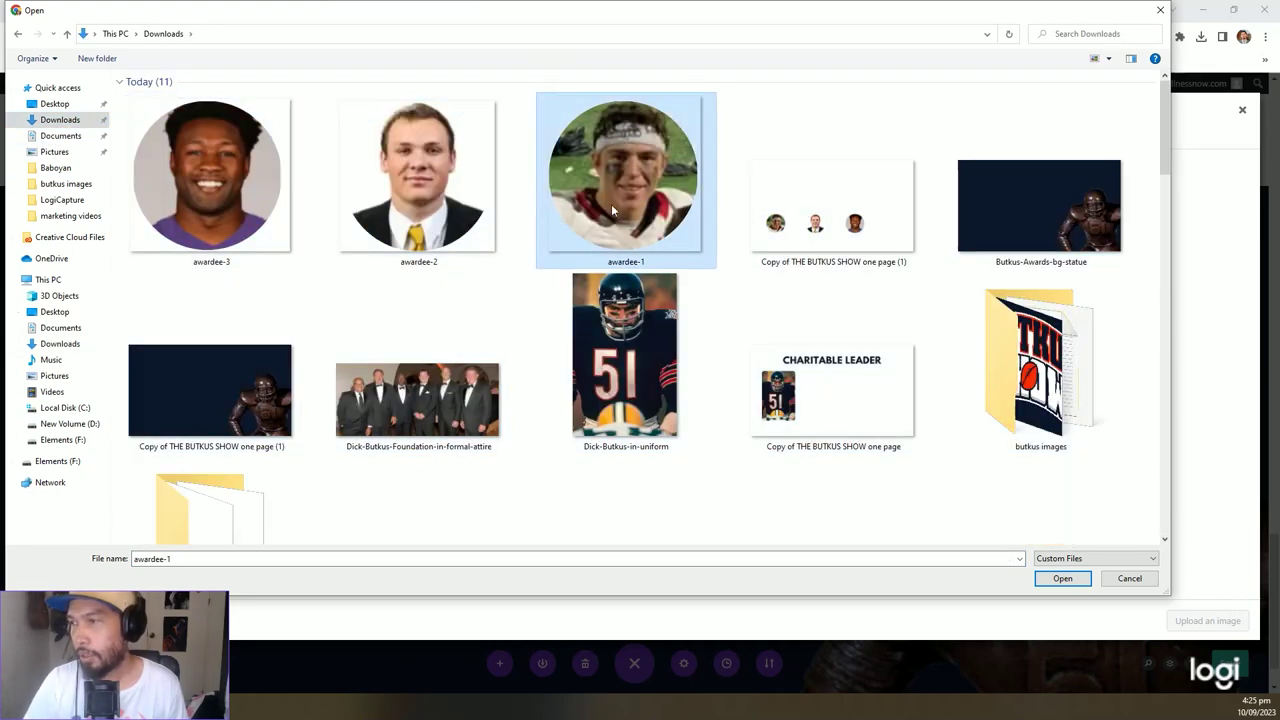
{"action": "left_click", "coordinate": [425, 193], "text": "ctrl"}
{"action": "left_click", "coordinate": [266, 174], "text": "ctrl"}
{"action": "left_click", "coordinate": [1062, 578]}
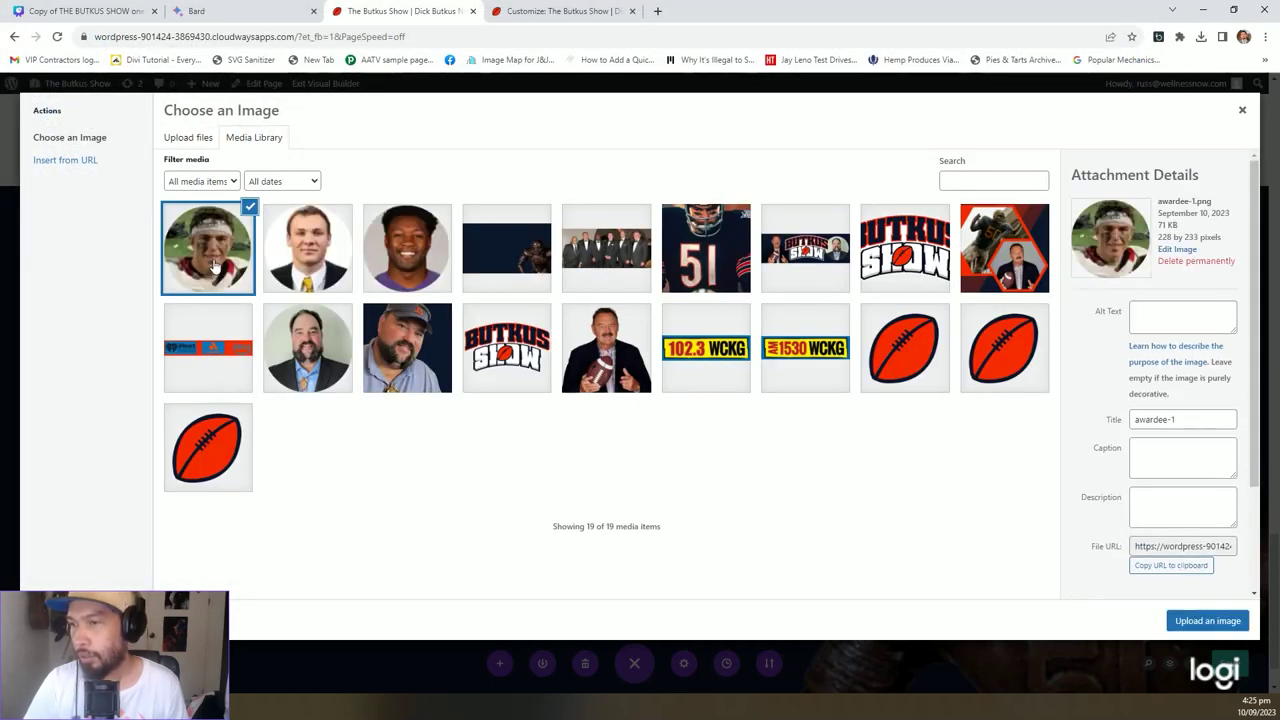
Use awardee-1 as the image below the 2022 High School Award banner and set its alignment to centre.
{"action": "left_click", "coordinate": [1211, 628]}
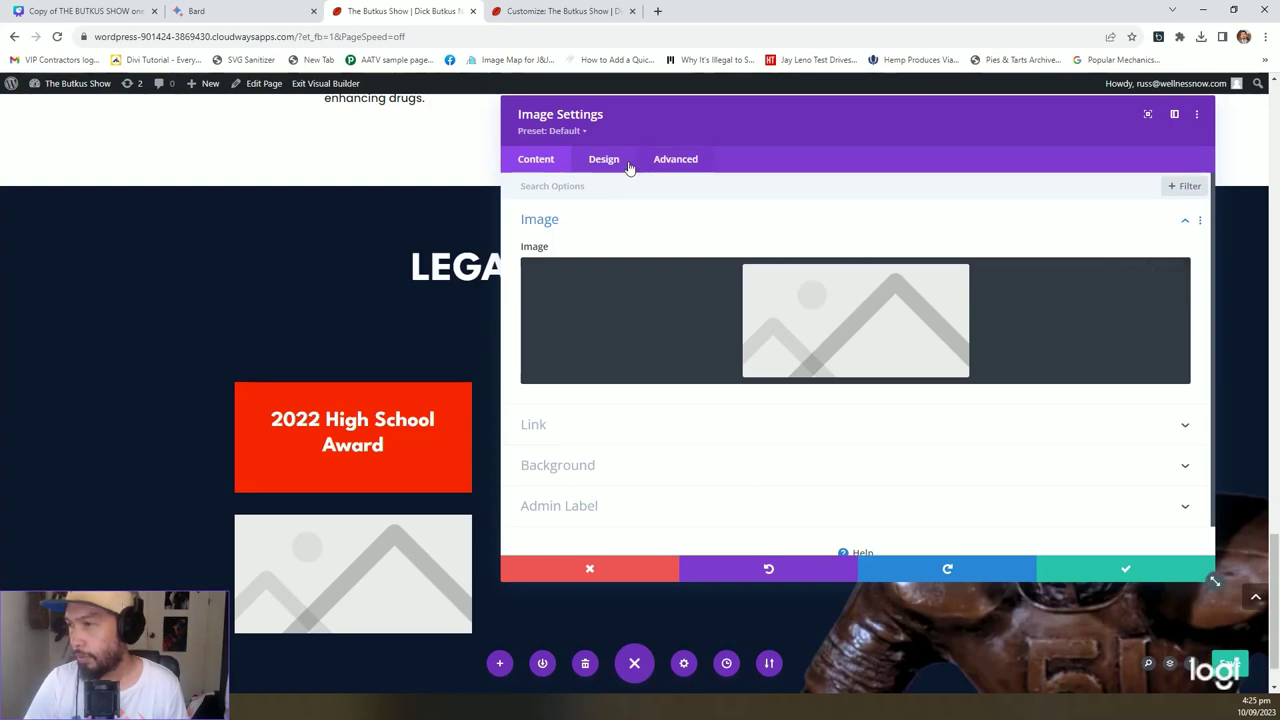
{"action": "left_click", "coordinate": [597, 162]}
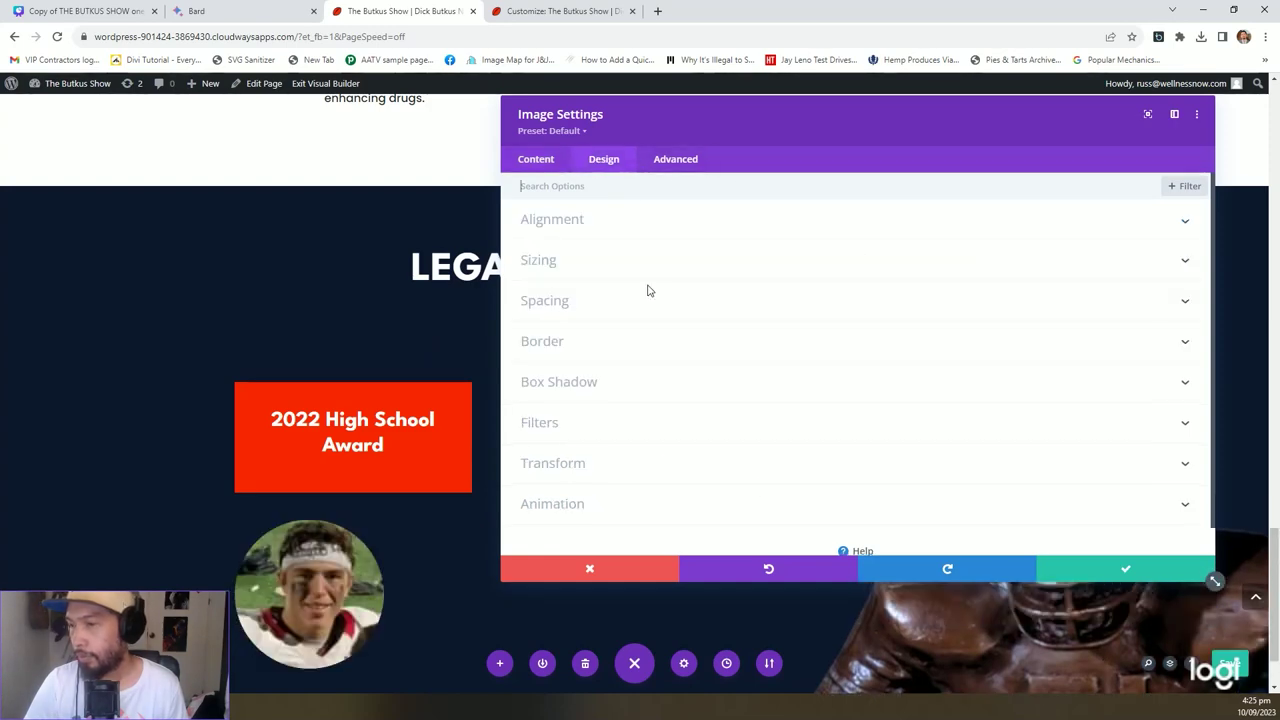
{"action": "left_click", "coordinate": [616, 225]}
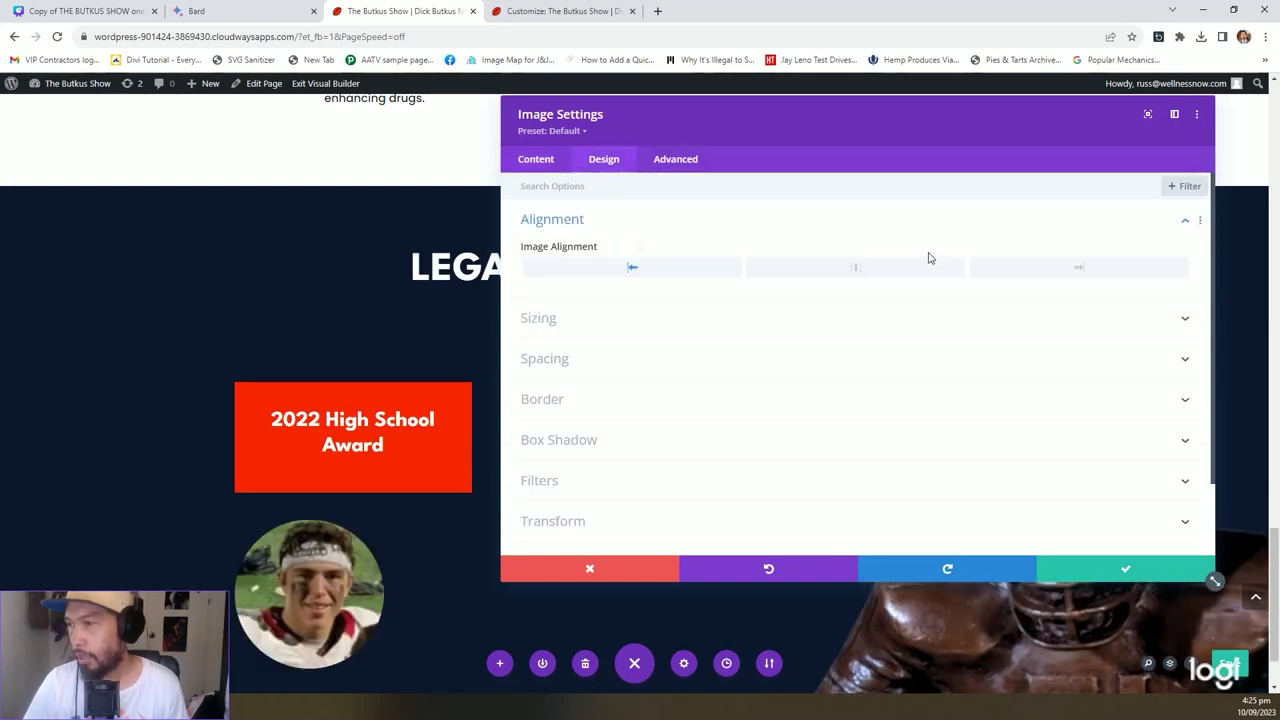
{"action": "left_click", "coordinate": [846, 279]}
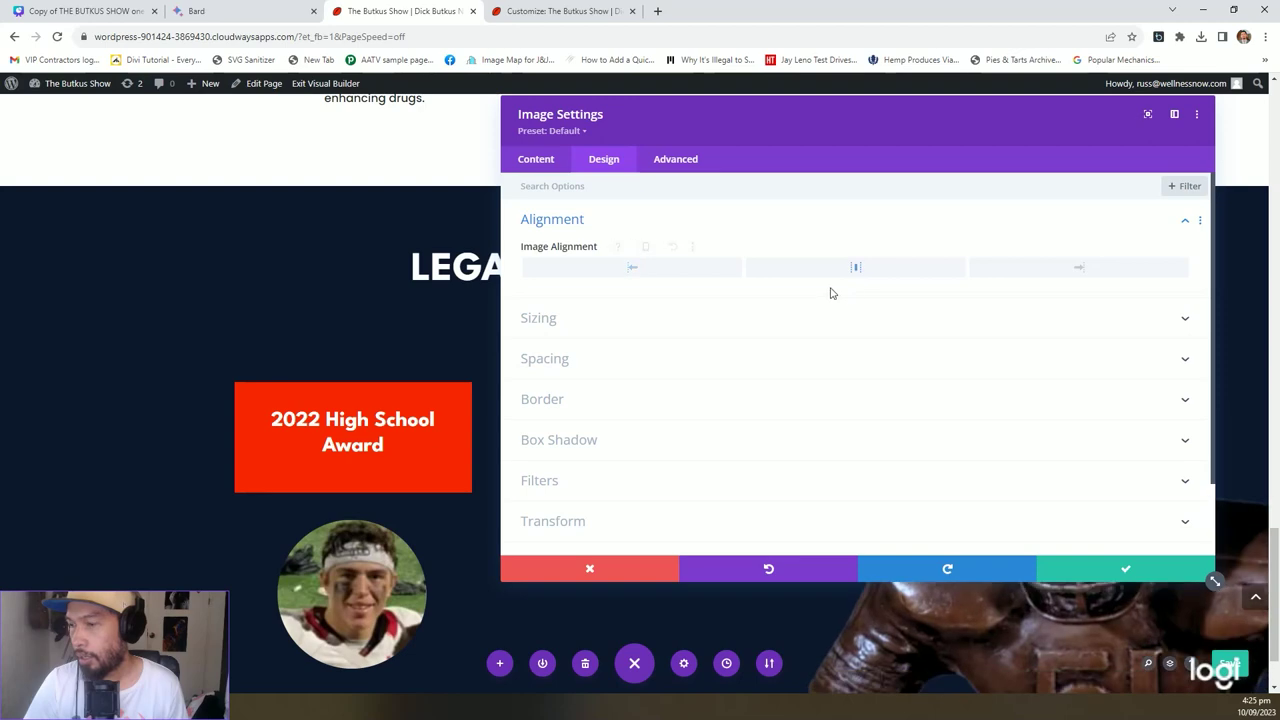
{"action": "left_click", "coordinate": [1150, 578]}
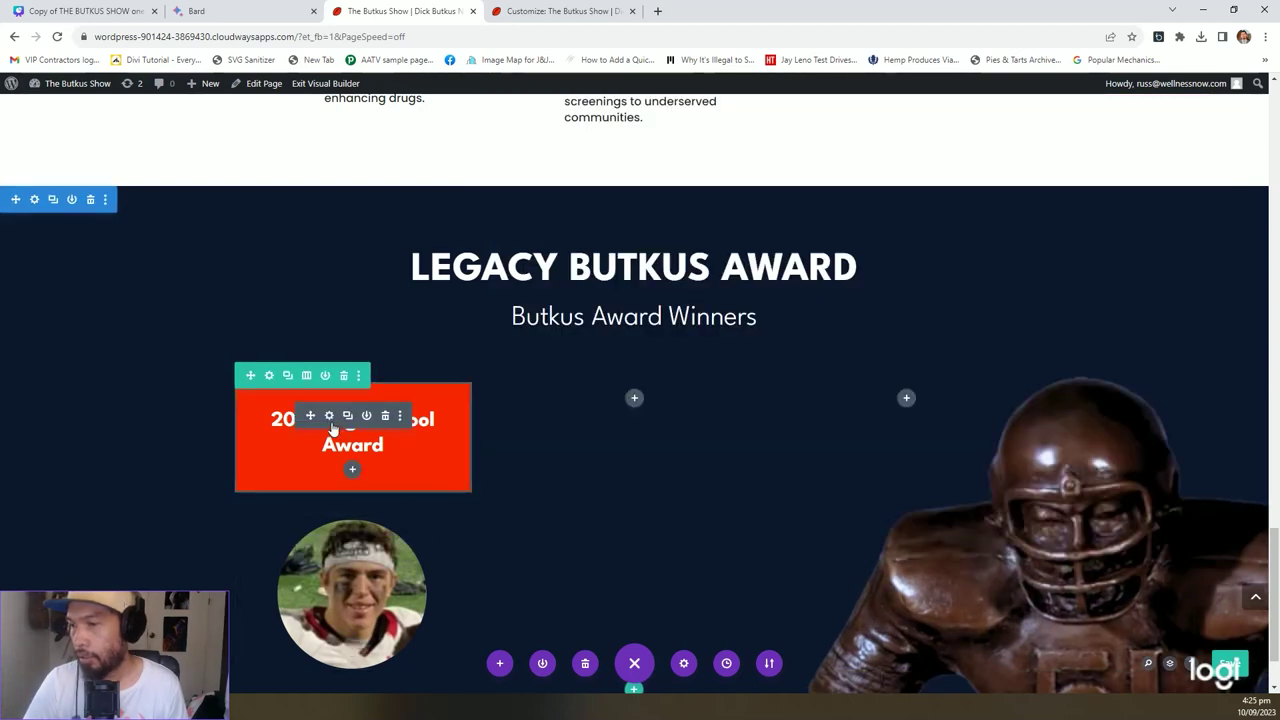
Adjust the bottom margin of the 2022 High School Award text module to close the gap above the portrait.
{"action": "left_click", "coordinate": [328, 416]}
{"action": "left_click", "coordinate": [603, 159]}
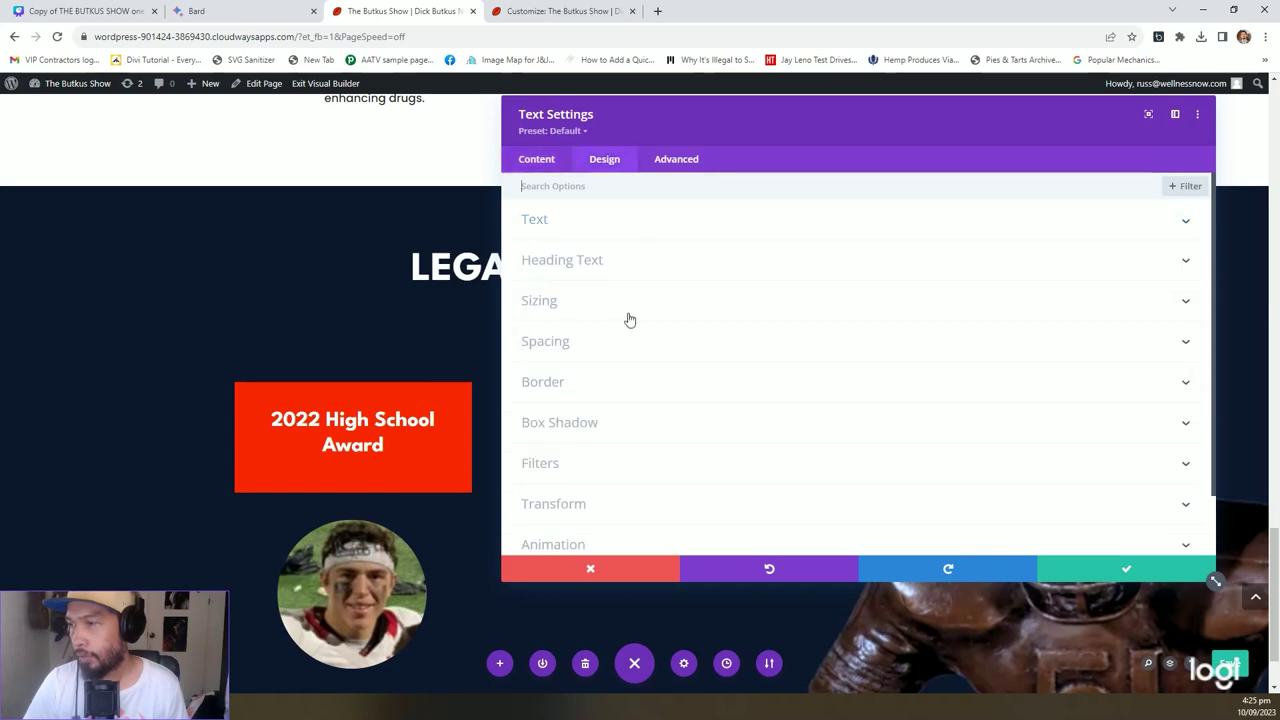
{"action": "left_click", "coordinate": [632, 345]}
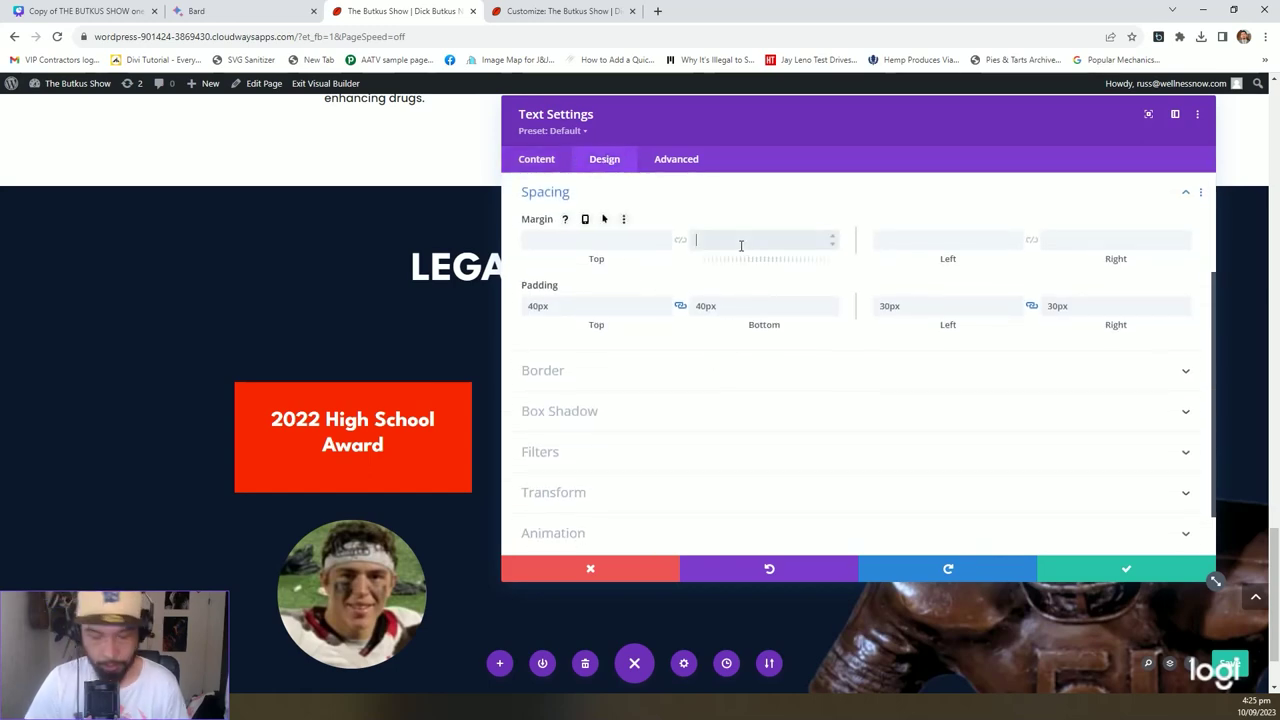
{"action": "left_click", "coordinate": [1126, 568]}
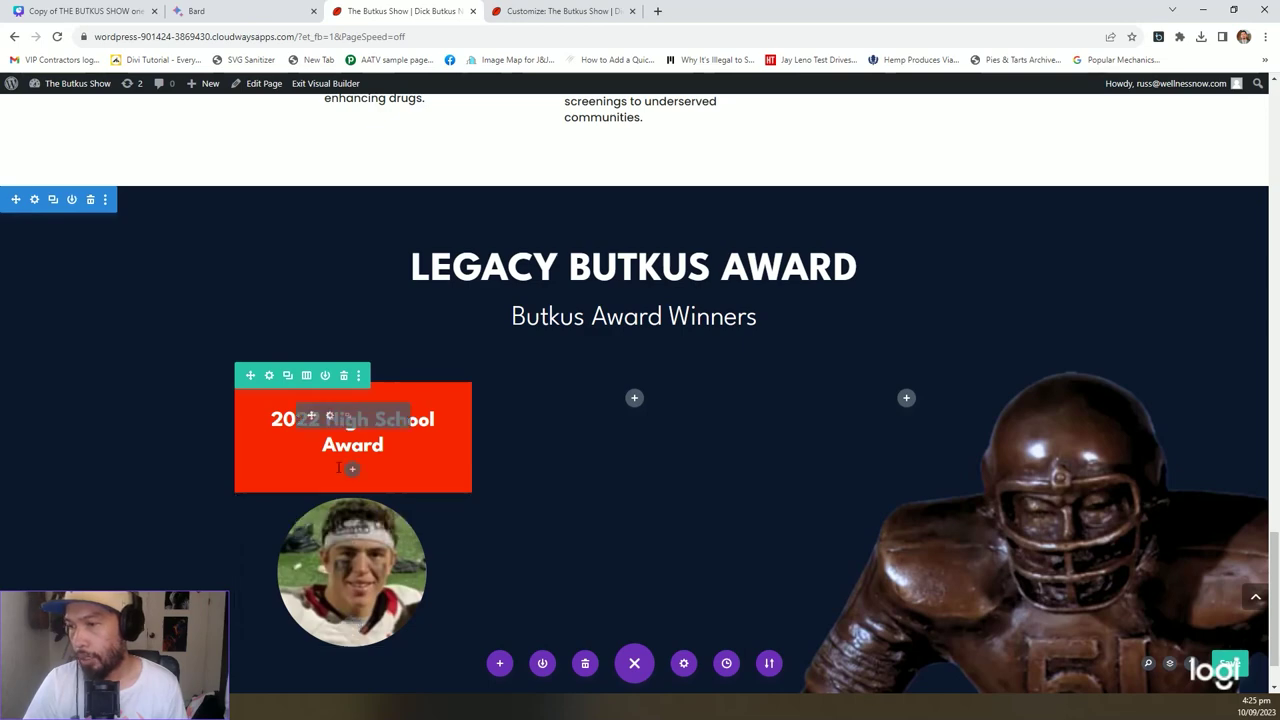
Set the portrait image's top margin to -50px so that it overlaps the red 2022 High School Award banner.
{"action": "left_click", "coordinate": [329, 526]}
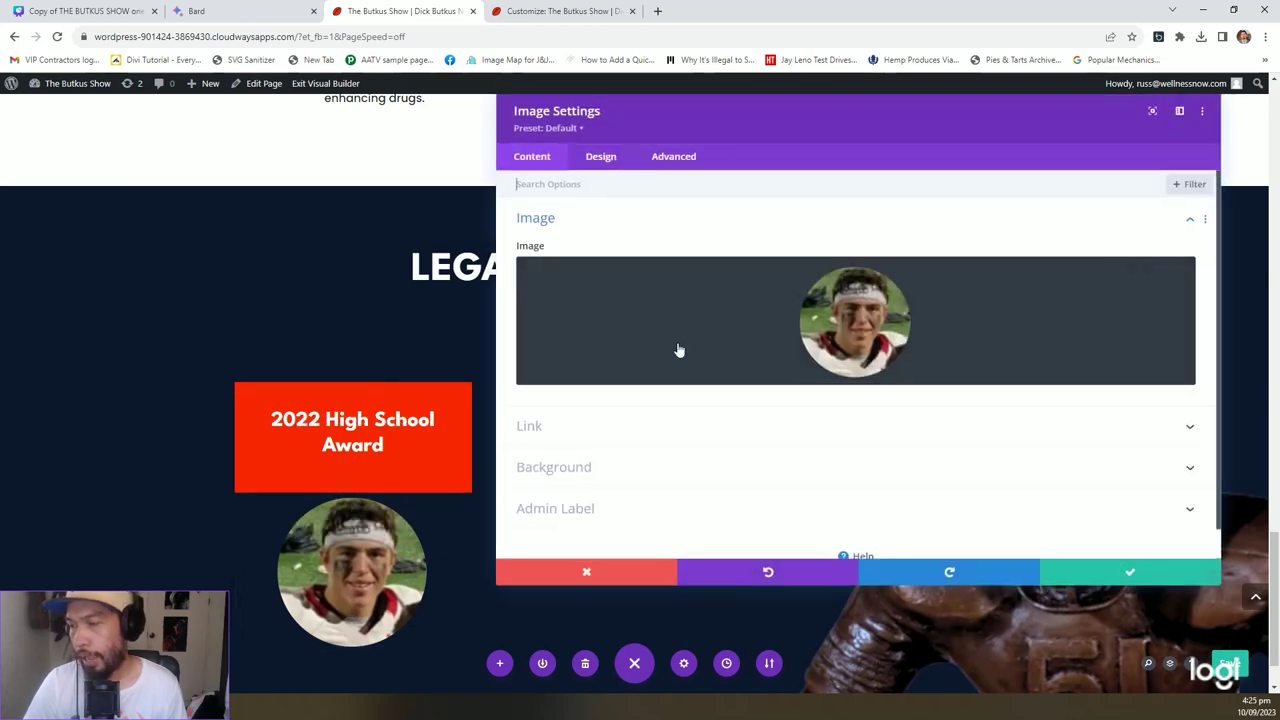
{"action": "left_click", "coordinate": [628, 160]}
{"action": "left_click", "coordinate": [580, 302]}
{"action": "left_click", "coordinate": [584, 290]}
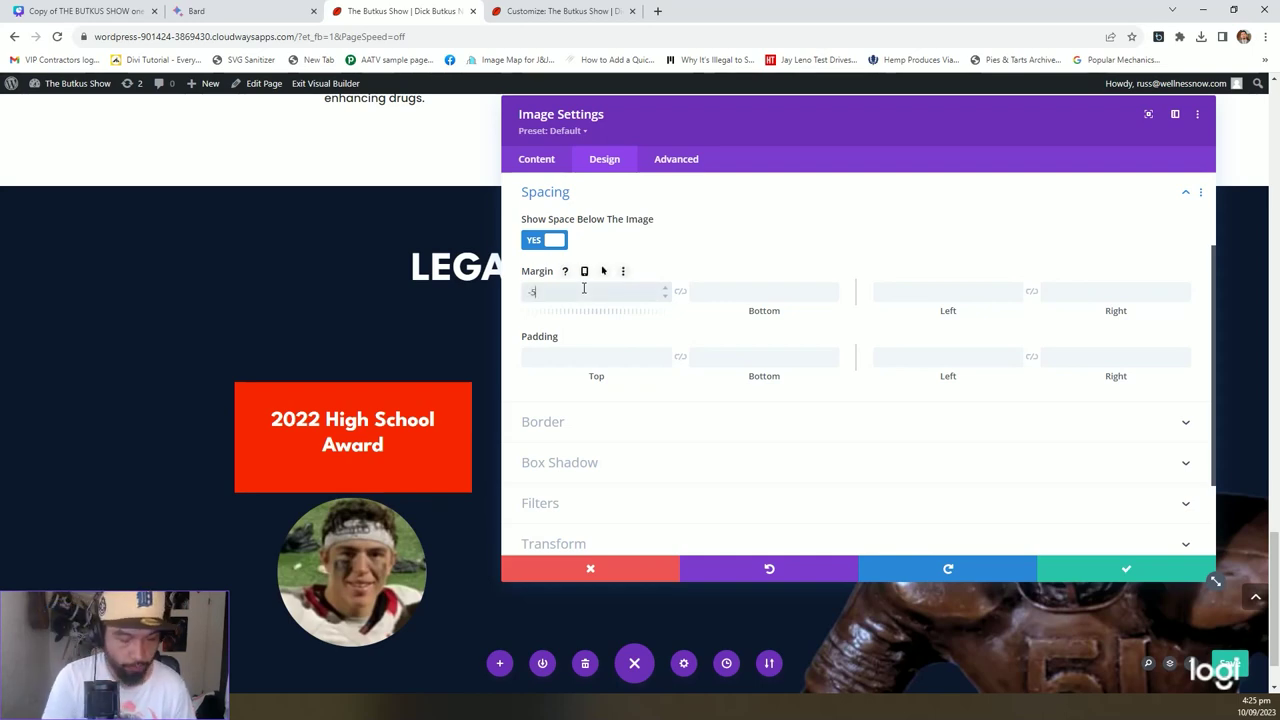
{"action": "type", "text": "-50px"}
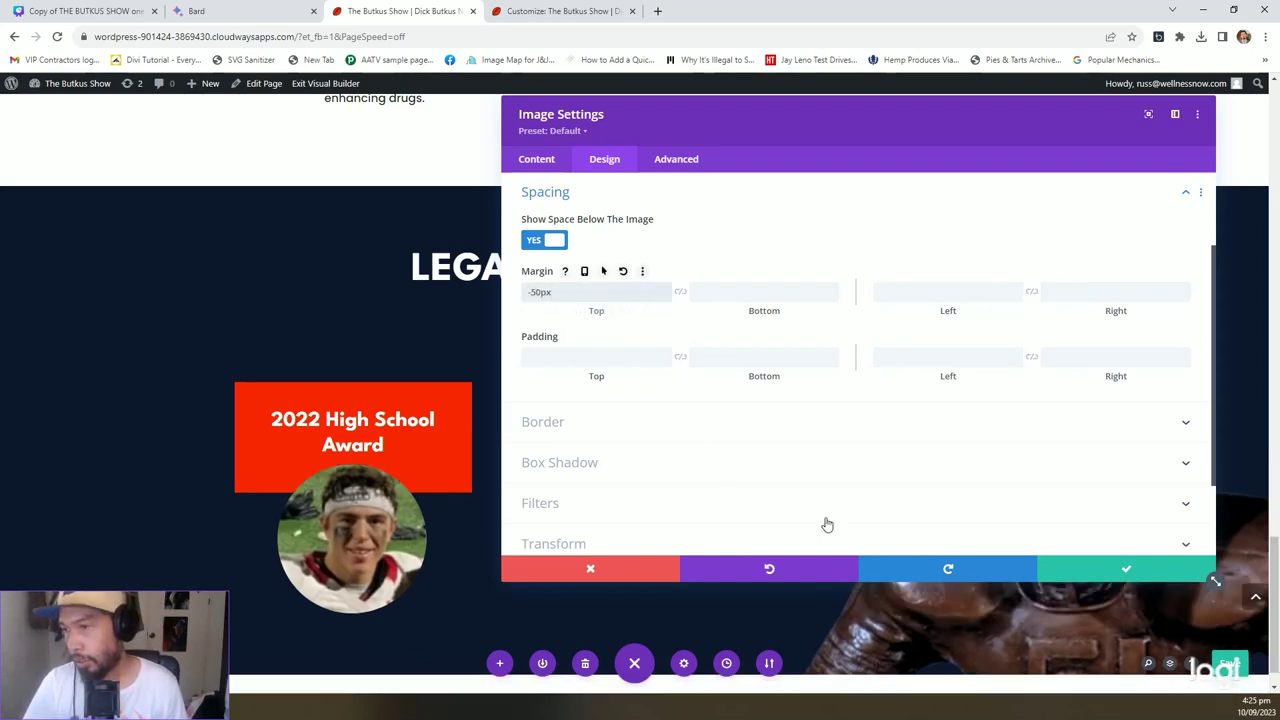
{"action": "left_click", "coordinate": [1098, 570]}
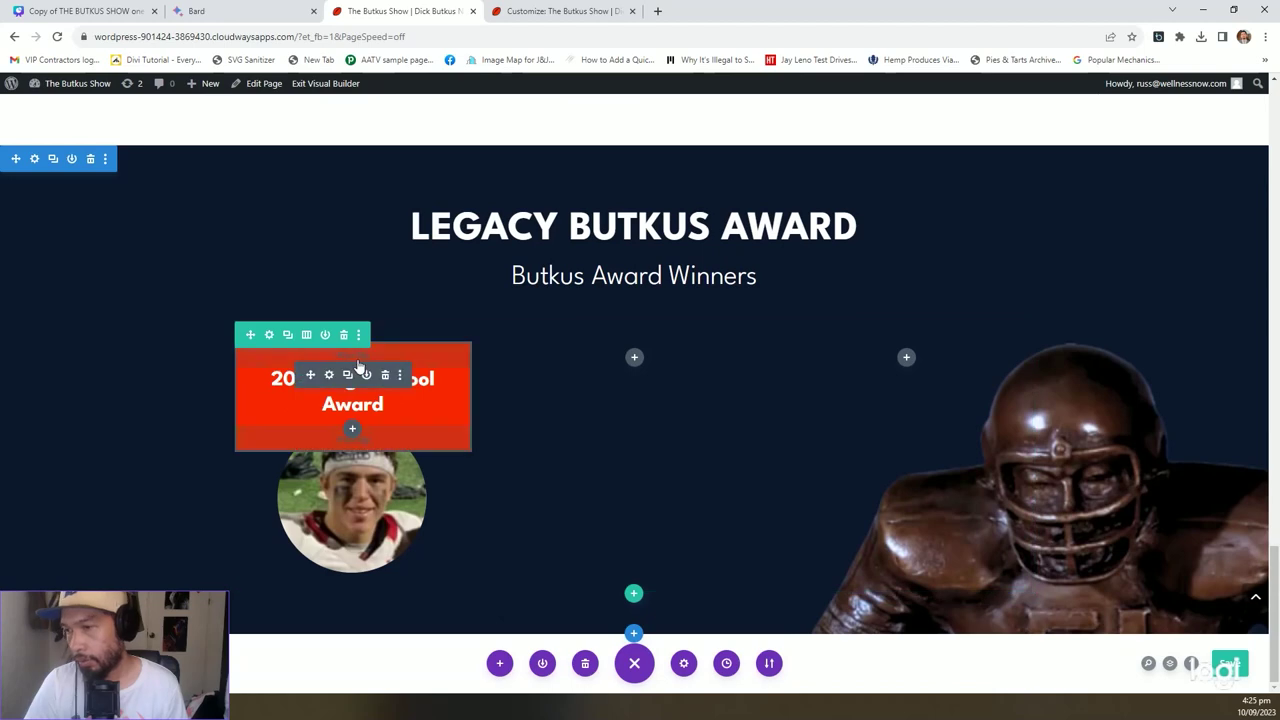
Unlink the vertical padding of the 2022 High School Award text module and set its bottom padding to 60px.
{"action": "left_click", "coordinate": [329, 375]}
{"action": "left_click", "coordinate": [604, 159]}
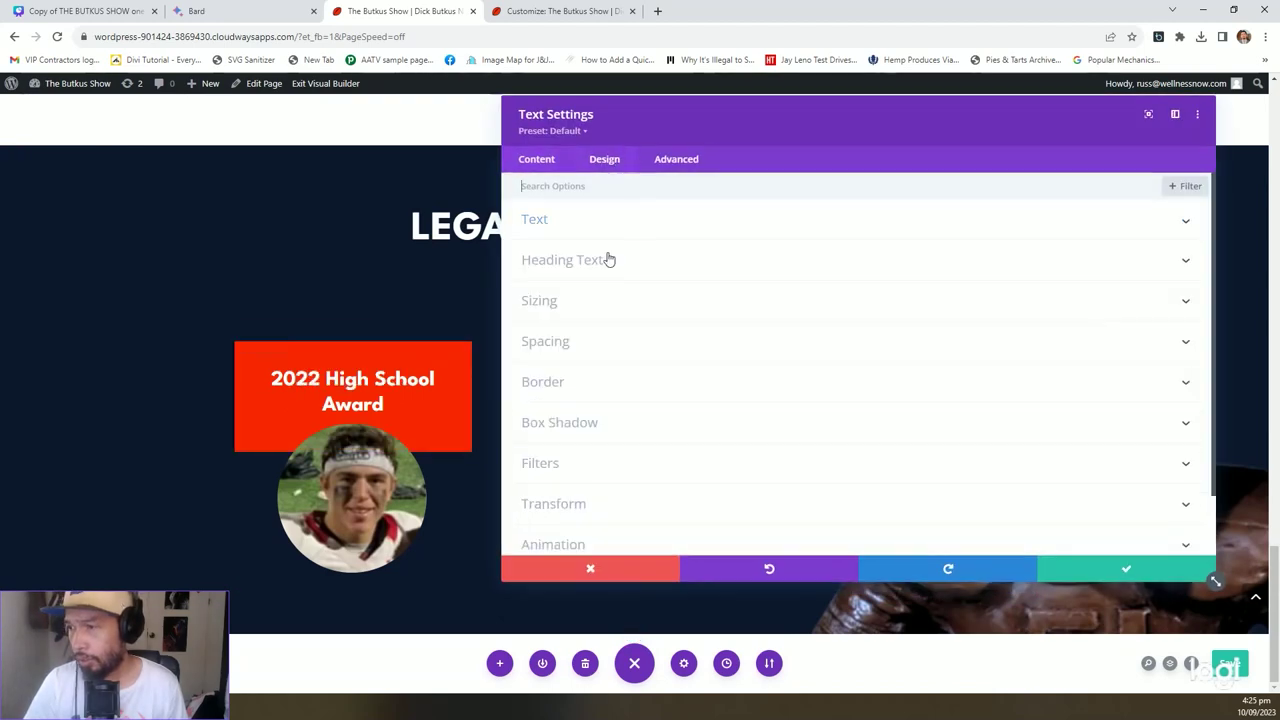
{"action": "left_click", "coordinate": [583, 342]}
{"action": "scroll", "coordinate": [760, 360], "scroll_direction": "down", "scroll_amount": 1}
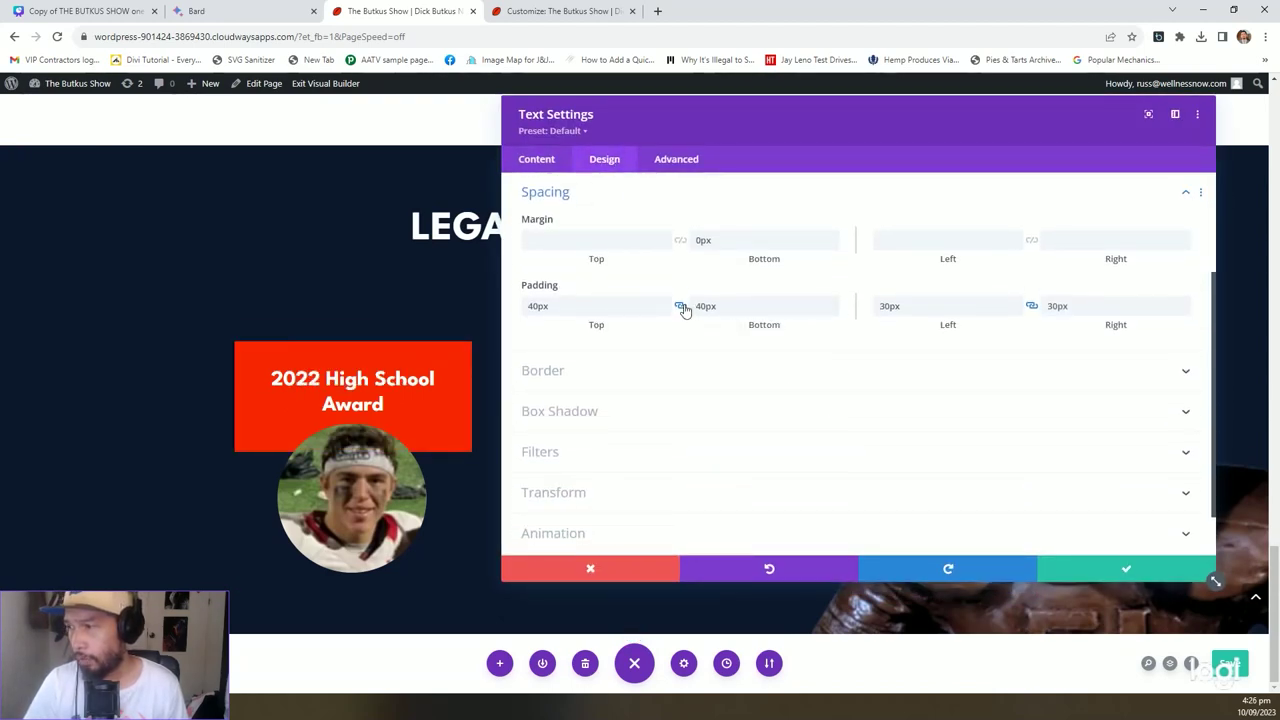
{"action": "left_click", "coordinate": [685, 312]}
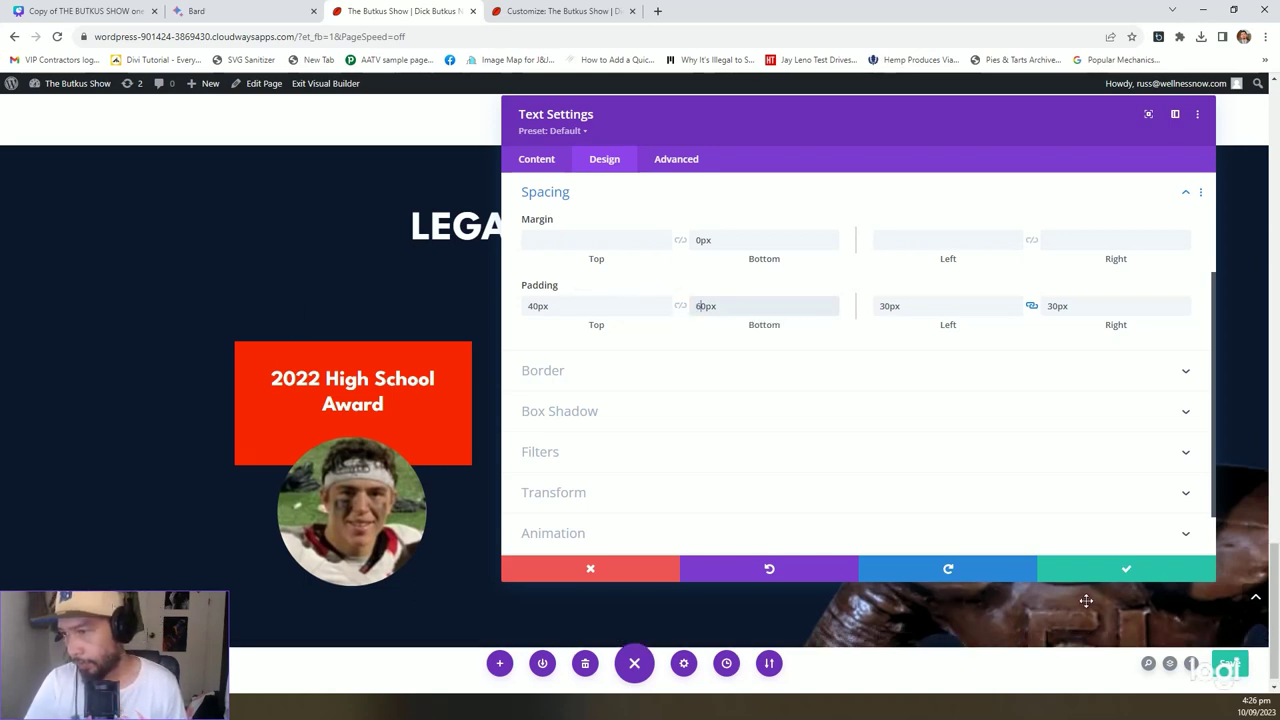
{"action": "left_click", "coordinate": [1170, 570]}
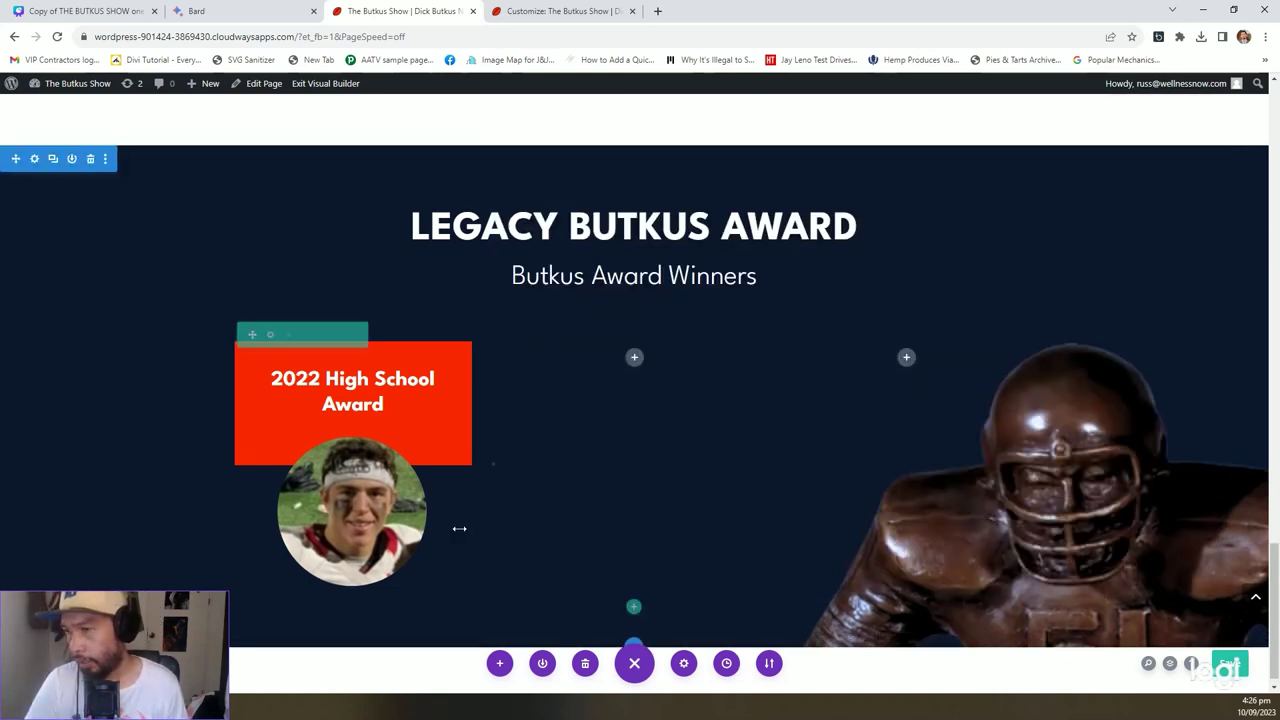
Set the portrait image's top margin to -70px so that it overlaps more of the red 2022 High School Award banner.
{"action": "left_click", "coordinate": [329, 465]}
{"action": "left_click", "coordinate": [604, 159]}
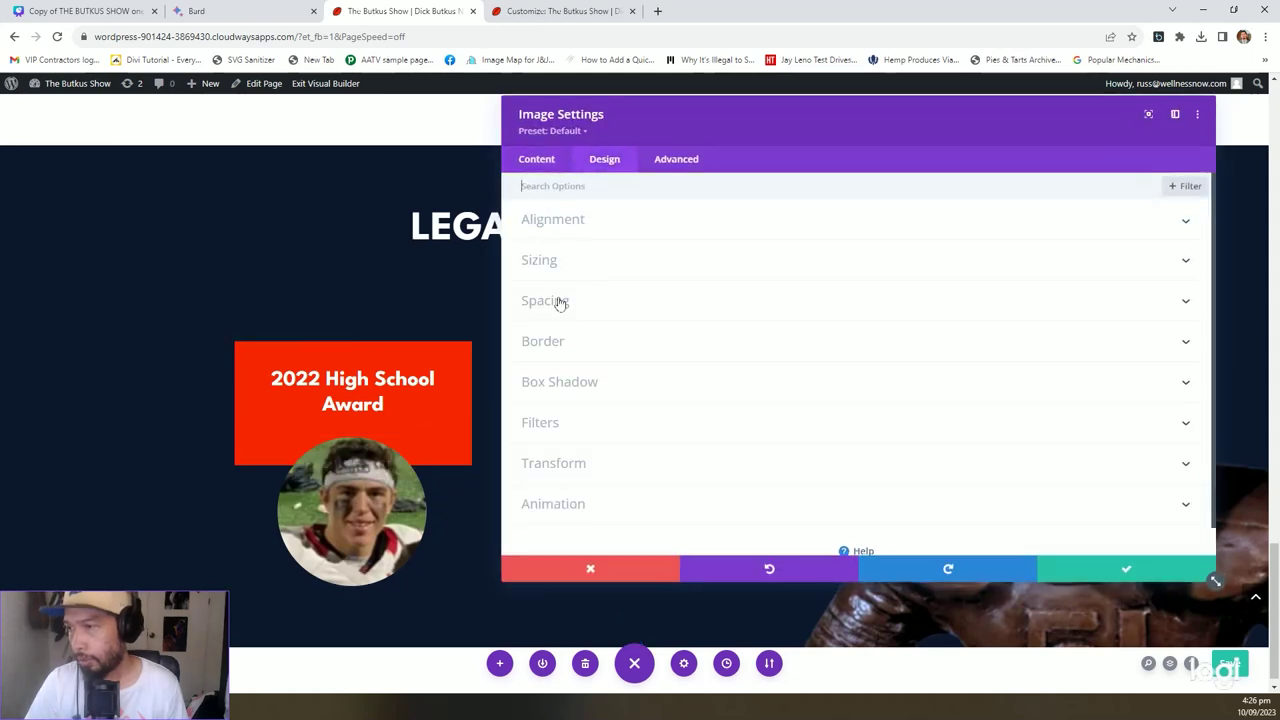
{"action": "left_click", "coordinate": [557, 300]}
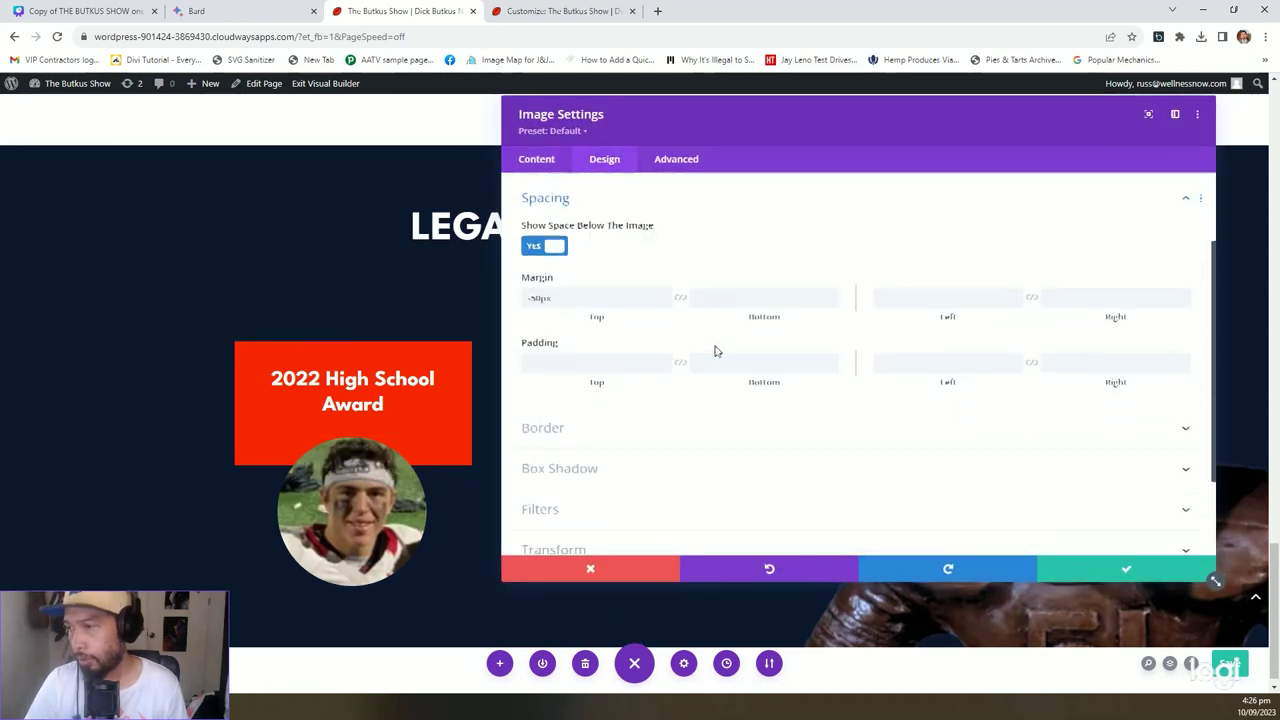
{"action": "left_click", "coordinate": [531, 291]}
{"action": "key", "text": "Delete"}
{"action": "type", "text": "7"}
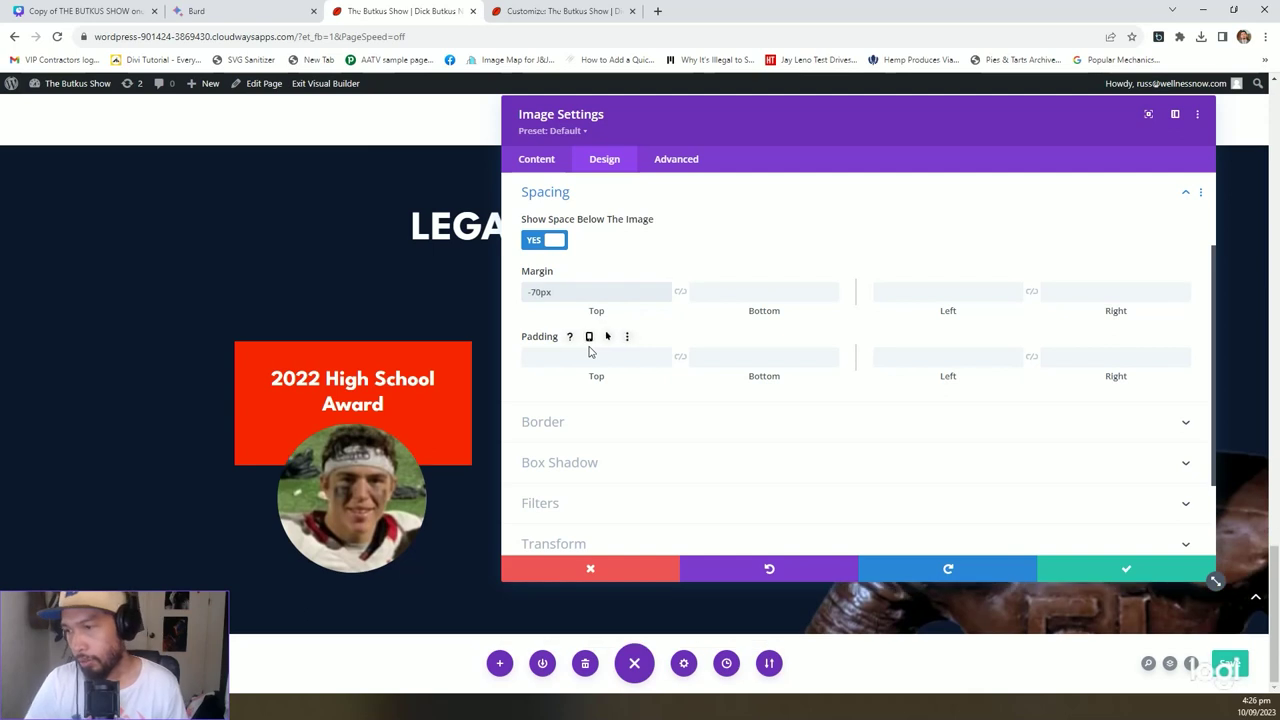
{"action": "left_click", "coordinate": [1108, 572]}
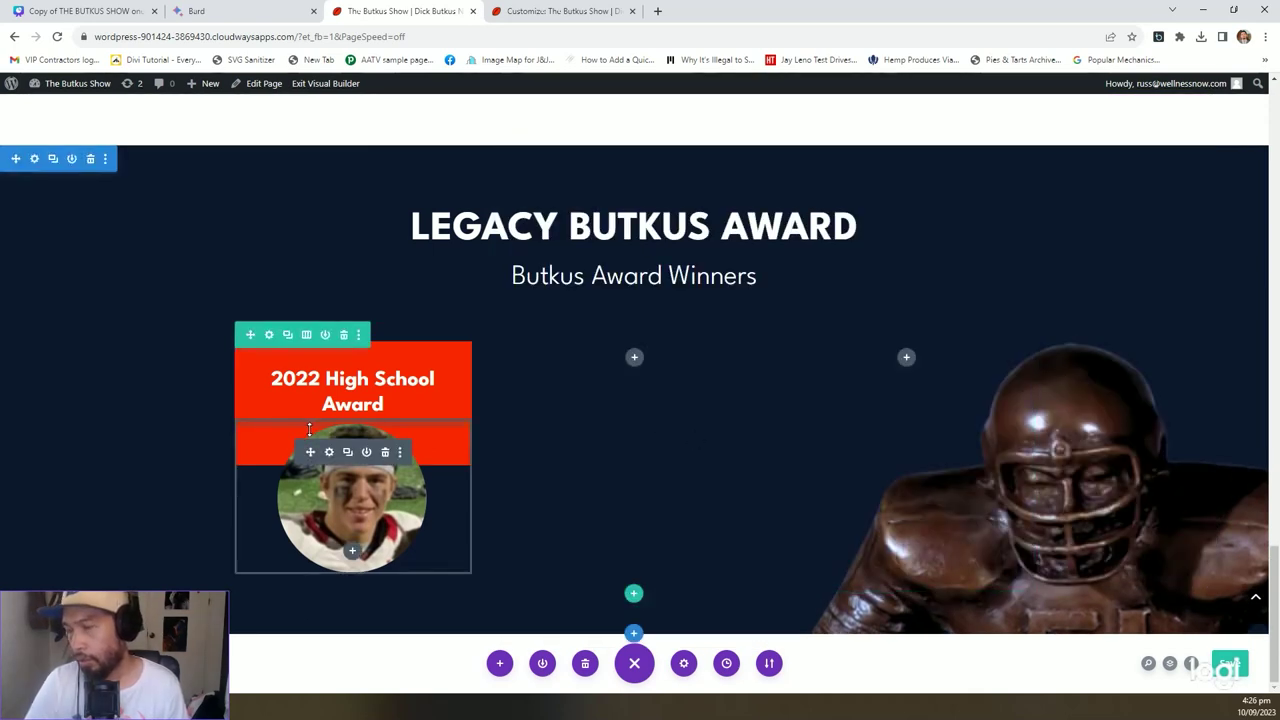
{"action": "left_click", "coordinate": [269, 340]}
{"action": "left_click", "coordinate": [1130, 569]}
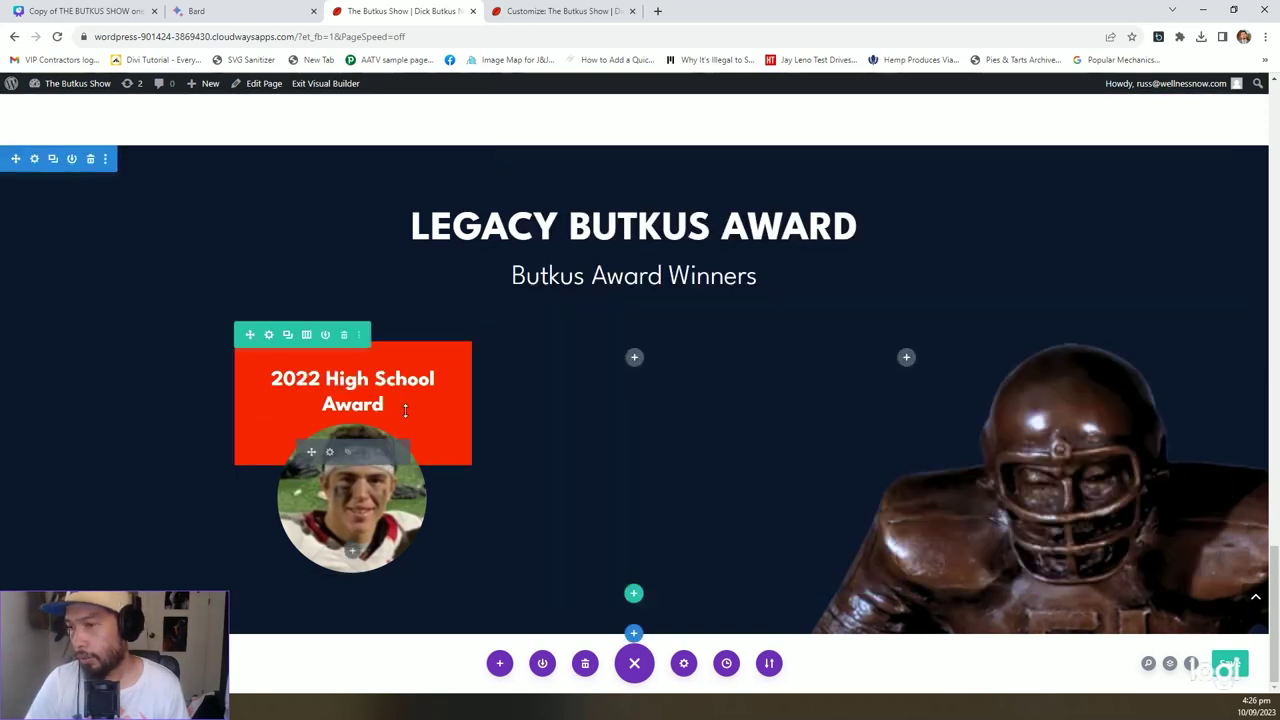
Open the border settings of the 2022 High School Award text module and review the corner, width, colour and style options.
{"action": "left_click", "coordinate": [331, 374]}
{"action": "left_click", "coordinate": [606, 159]}
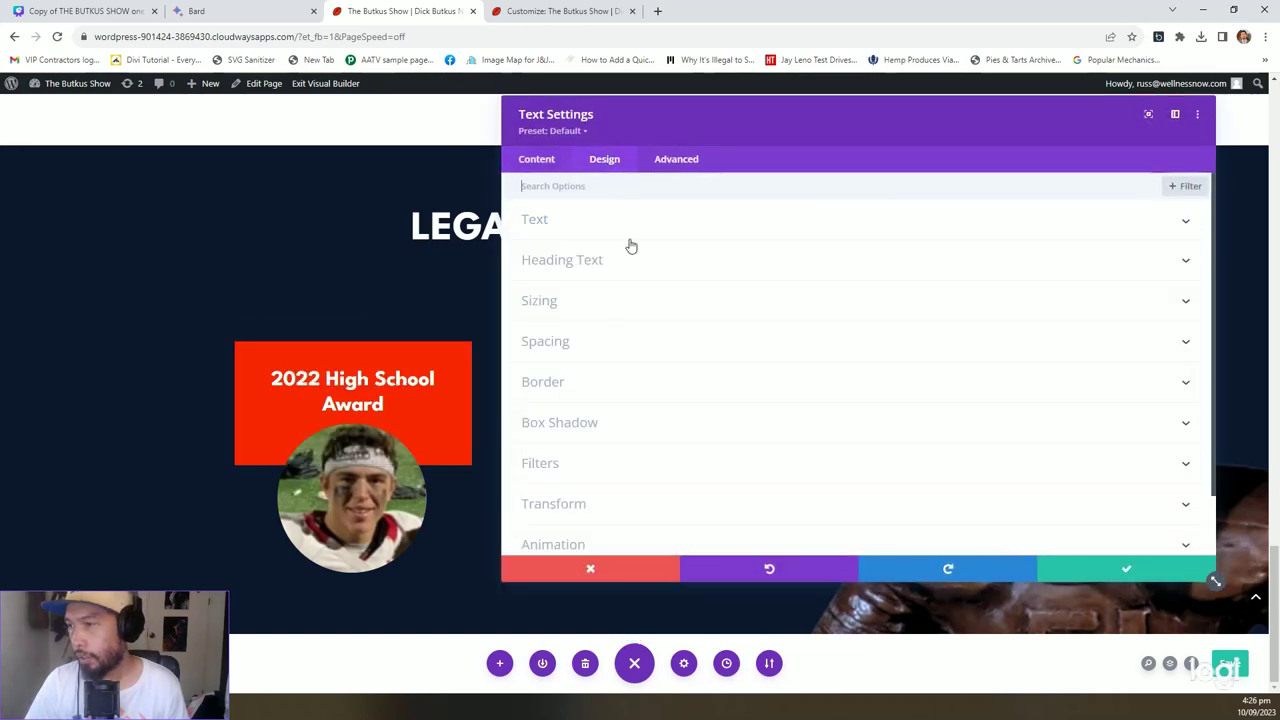
{"action": "left_click", "coordinate": [578, 384]}
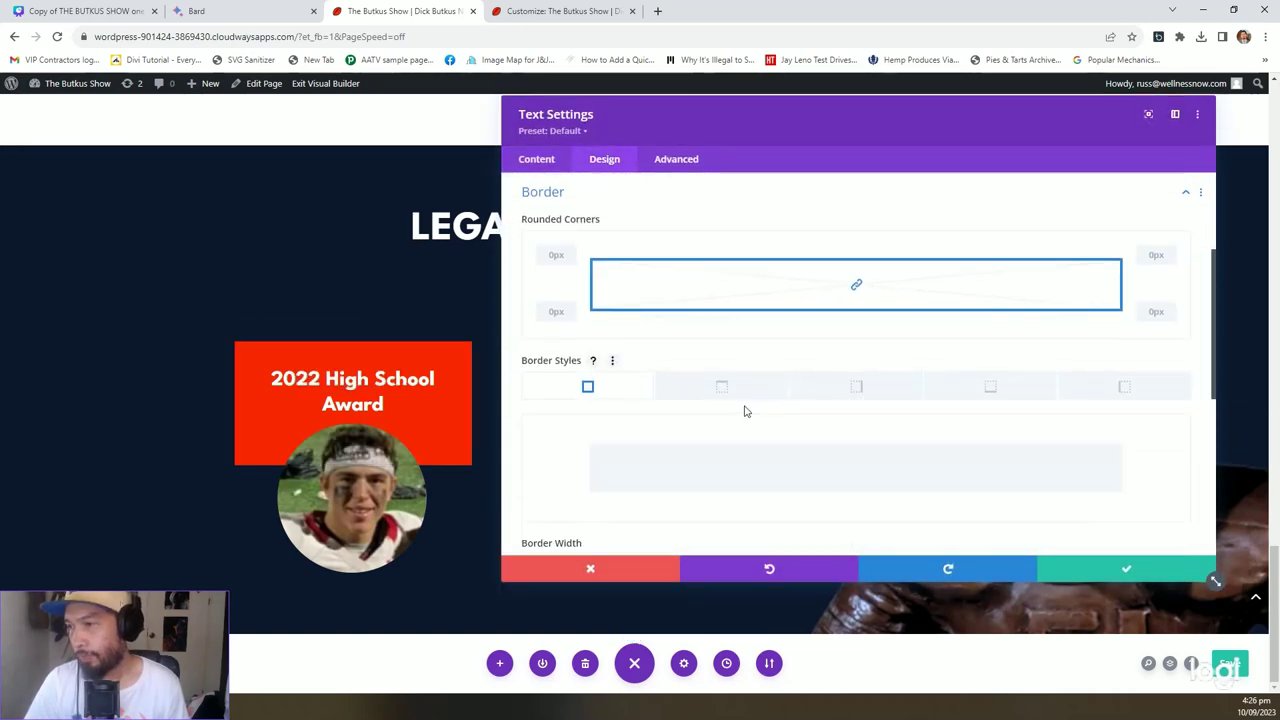
{"action": "scroll", "coordinate": [744, 411], "scroll_direction": "down", "scroll_amount": 4}
{"action": "scroll", "coordinate": [723, 405], "scroll_direction": "up", "scroll_amount": 1}
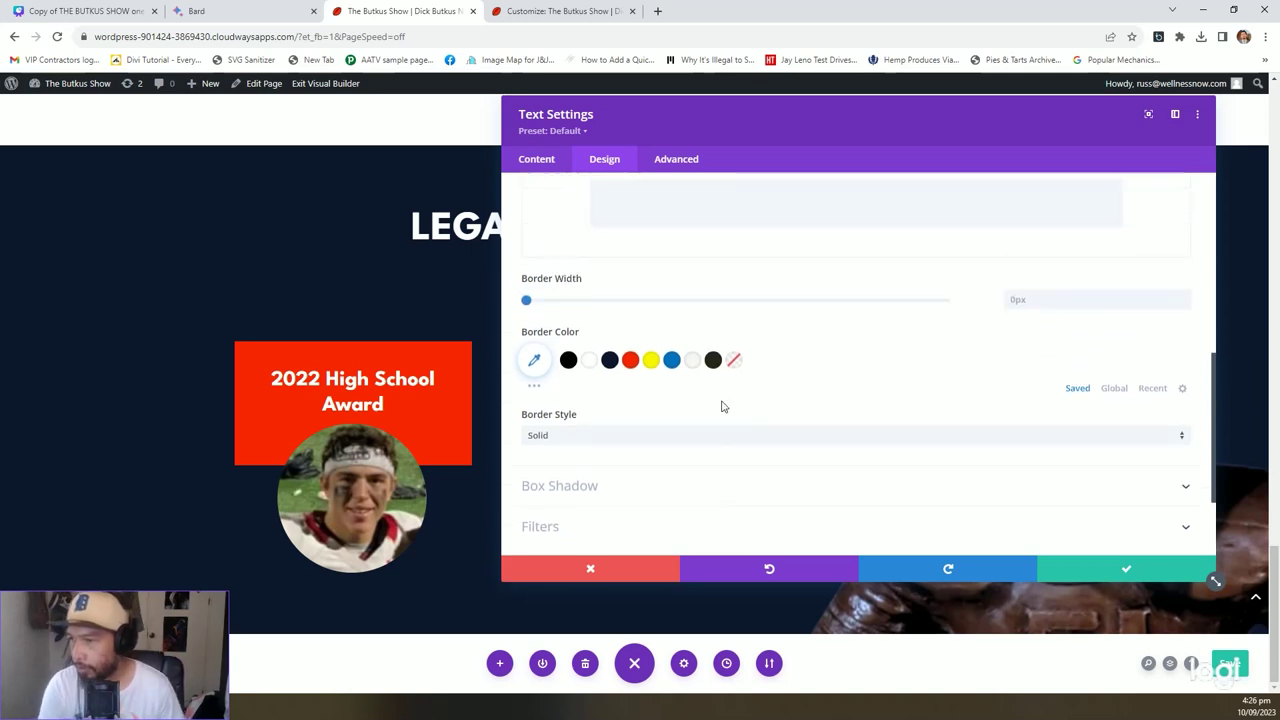
{"action": "scroll", "coordinate": [700, 380], "scroll_direction": "up", "scroll_amount": 3}
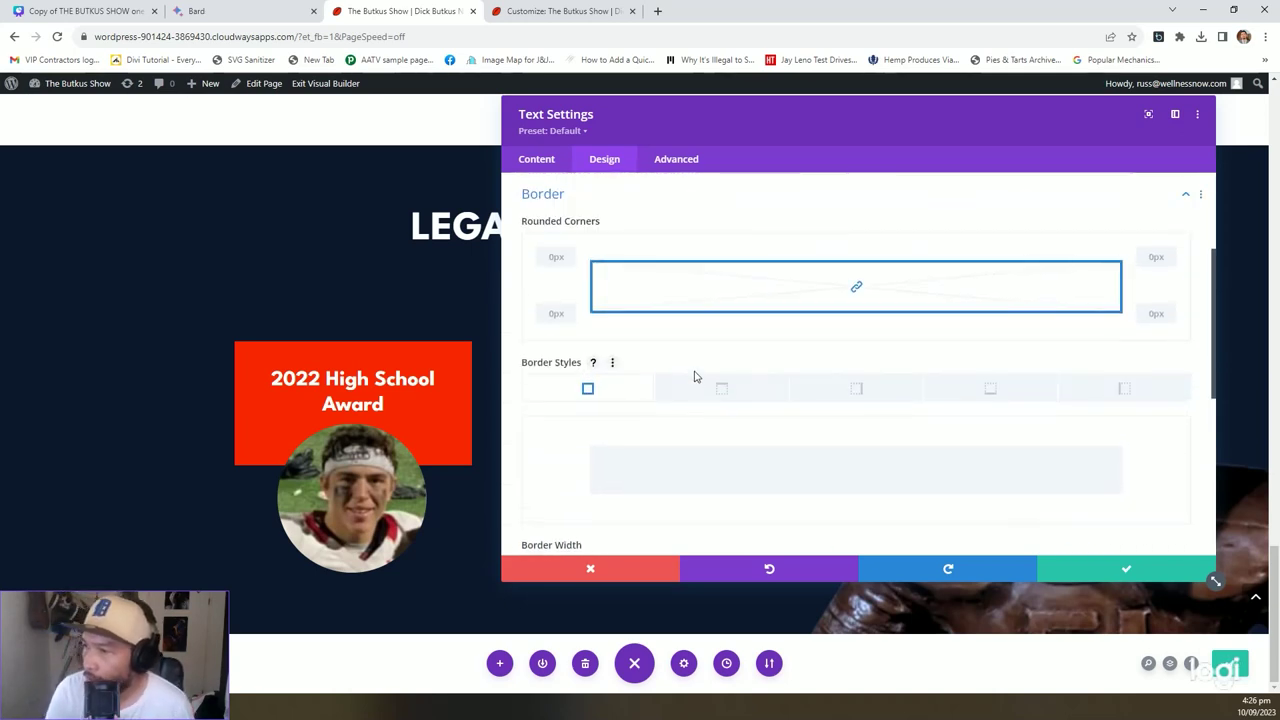